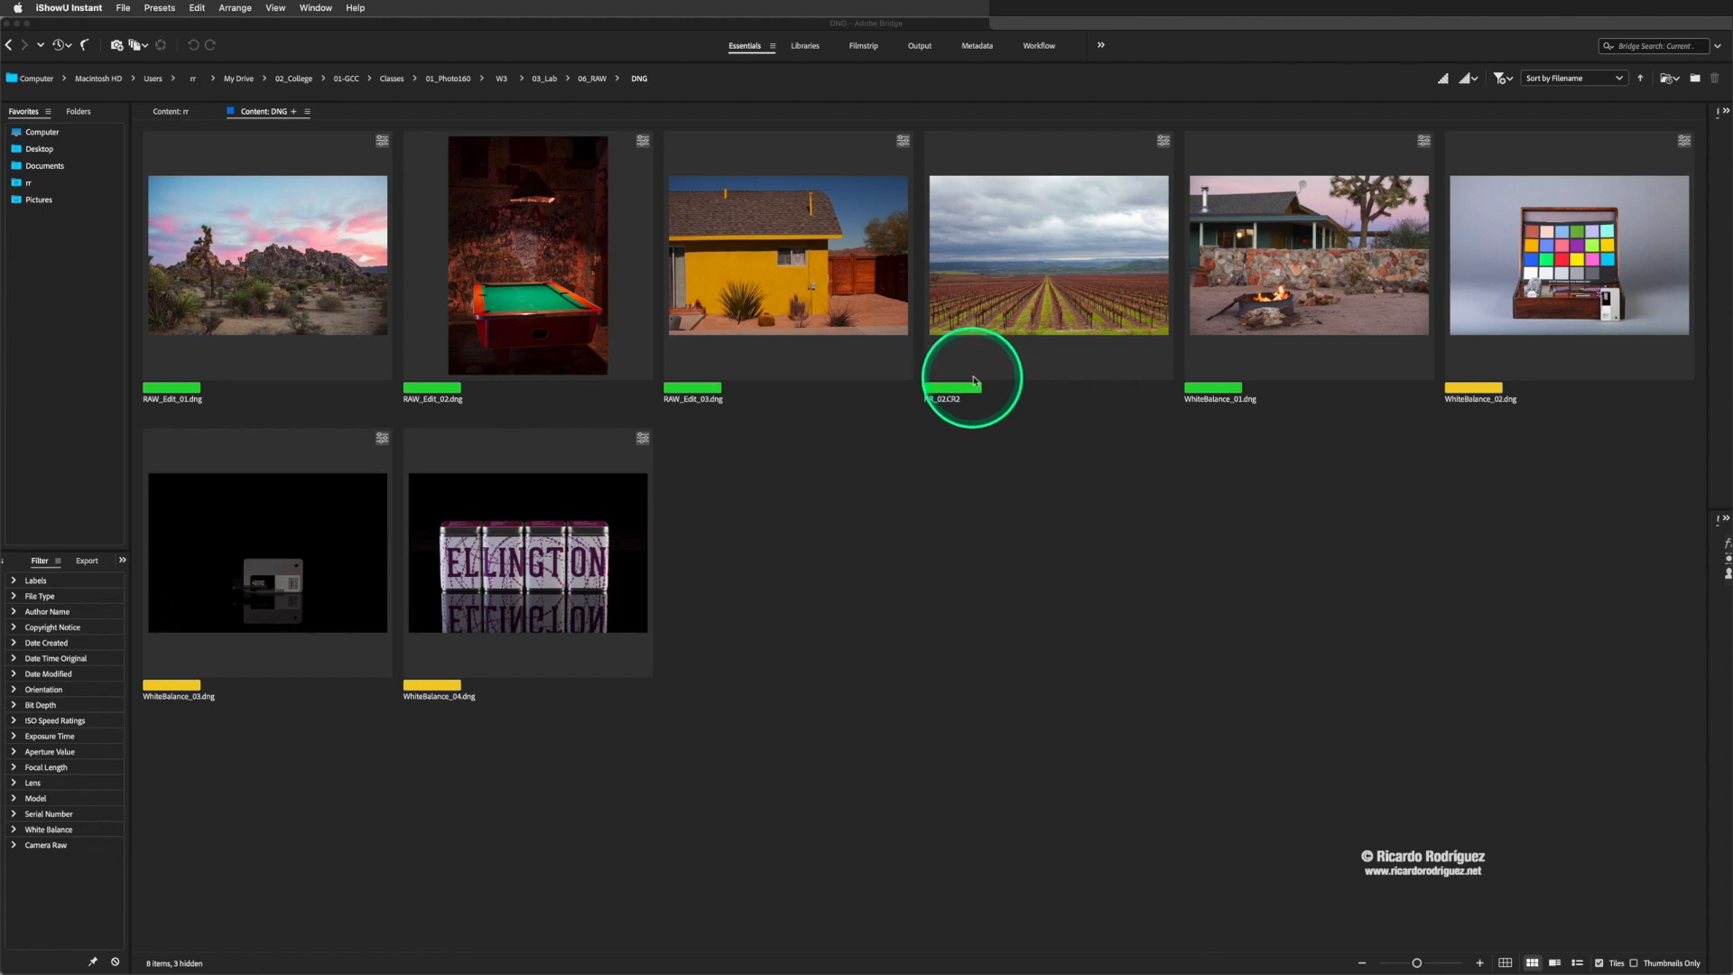
# - Open the vineyard image RR_02.CR2 in Camera Raw to view it, and close it without applying changes
pyautogui.click(1011, 336)
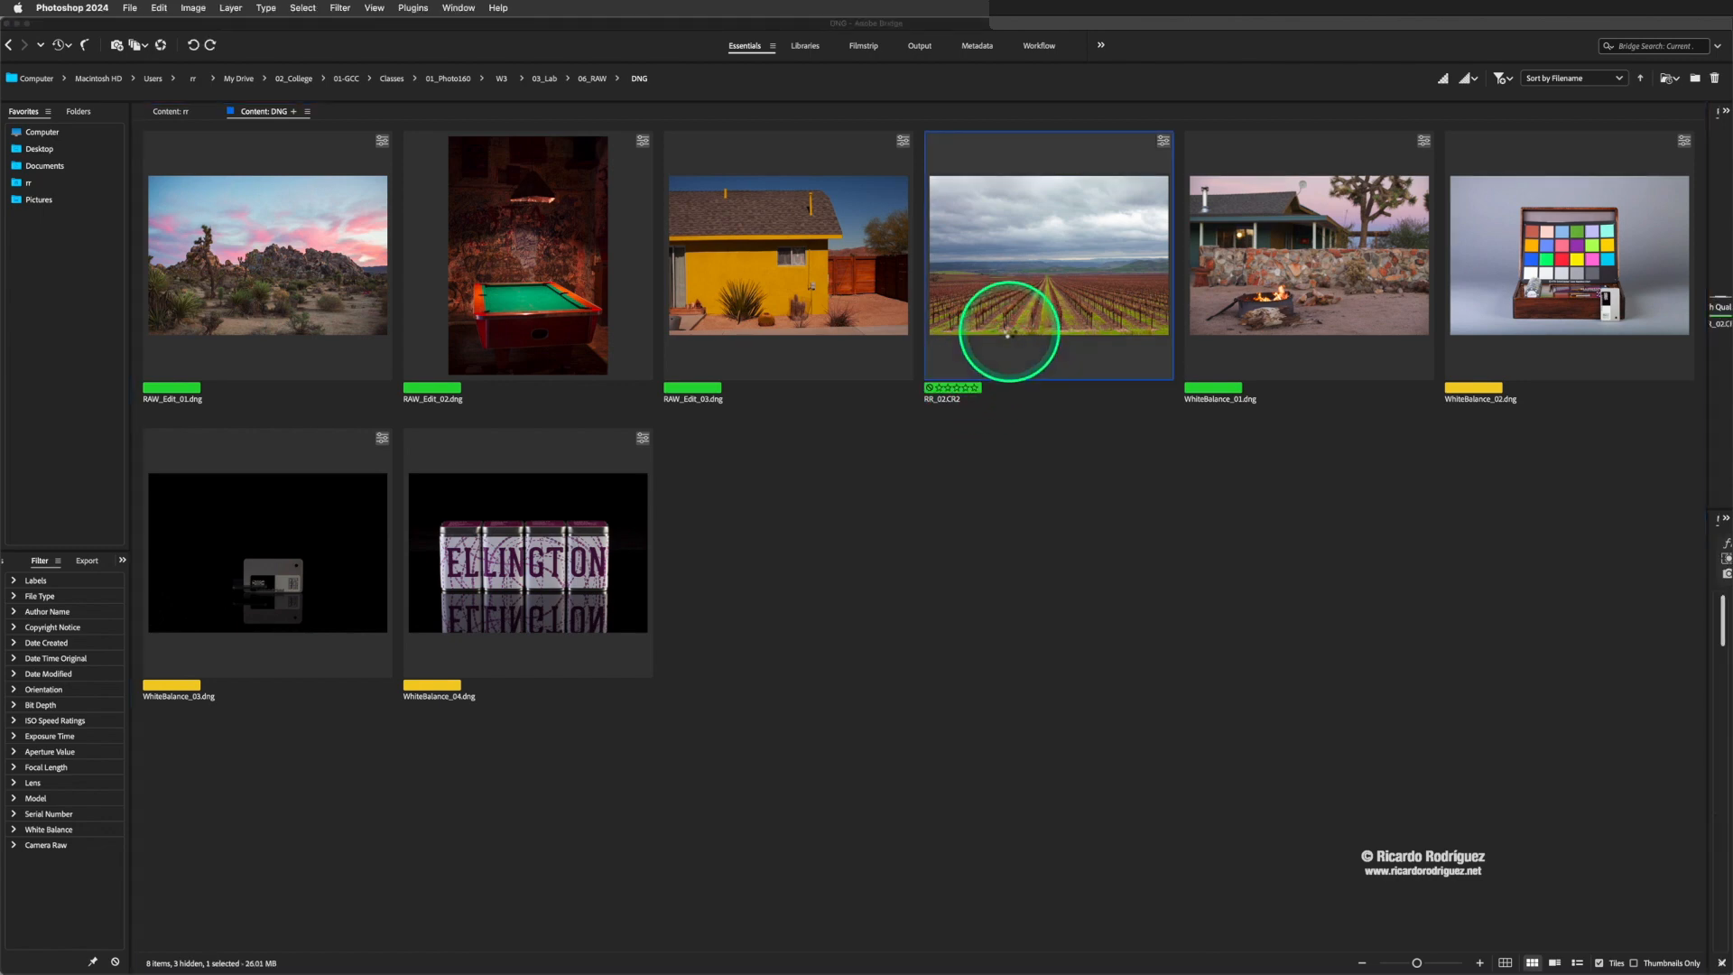
pyautogui.doubleClick(957, 410)
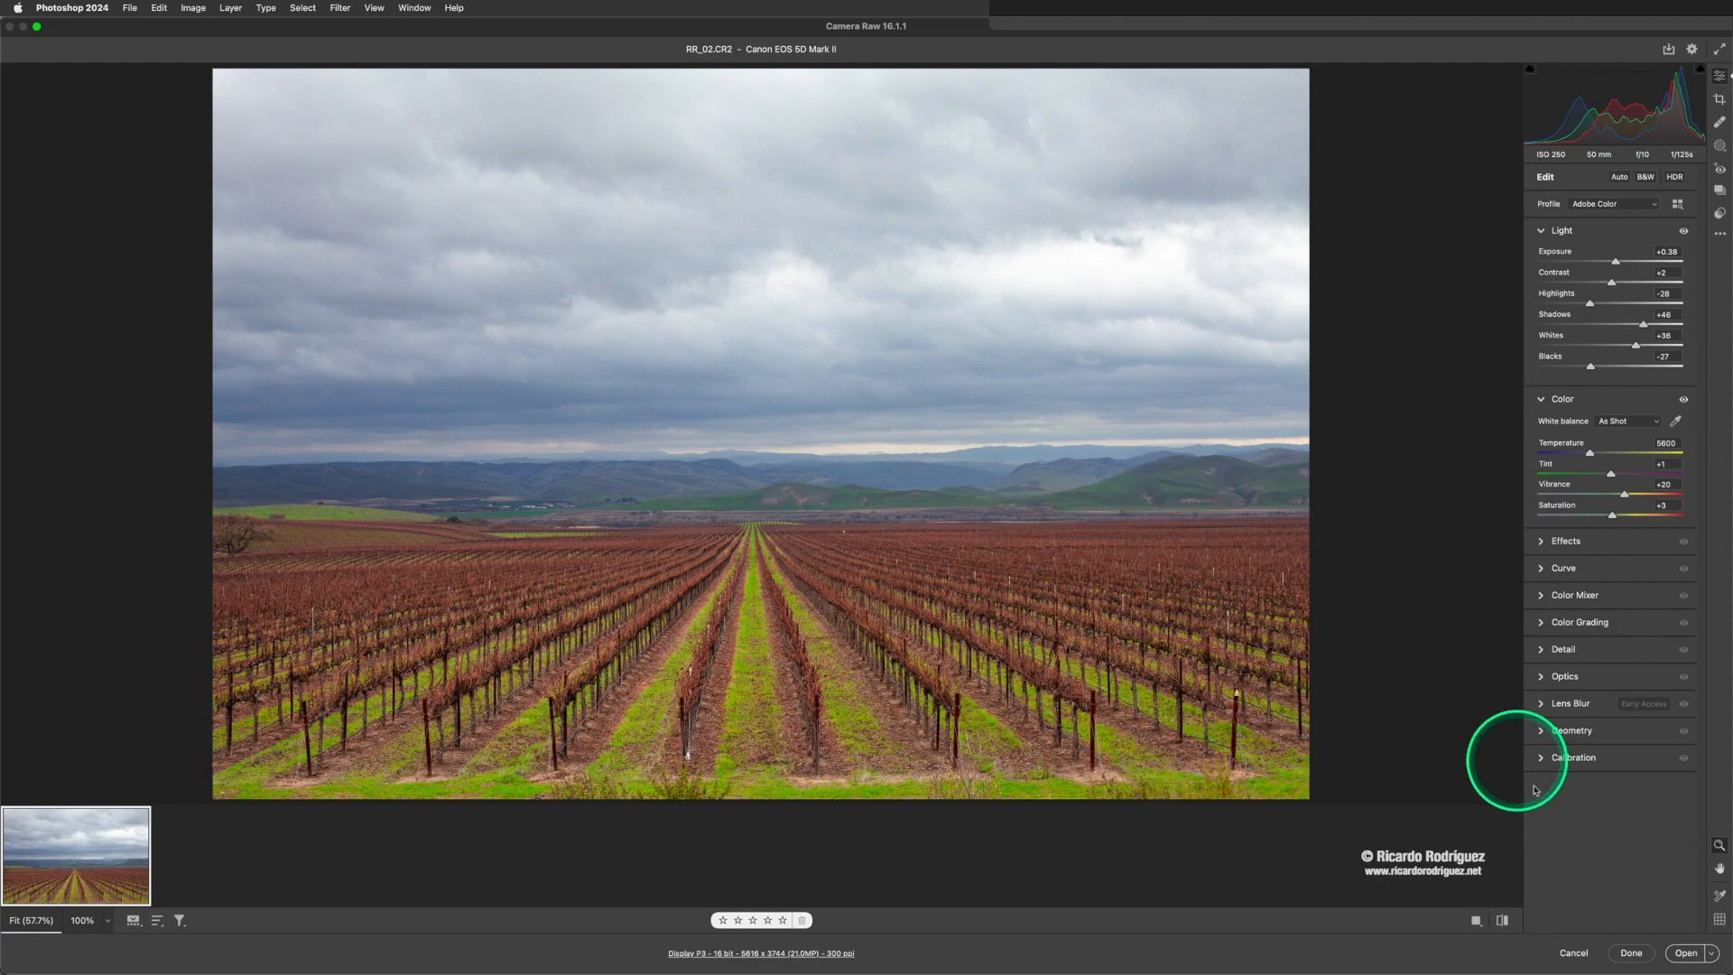
pyautogui.click(1573, 954)
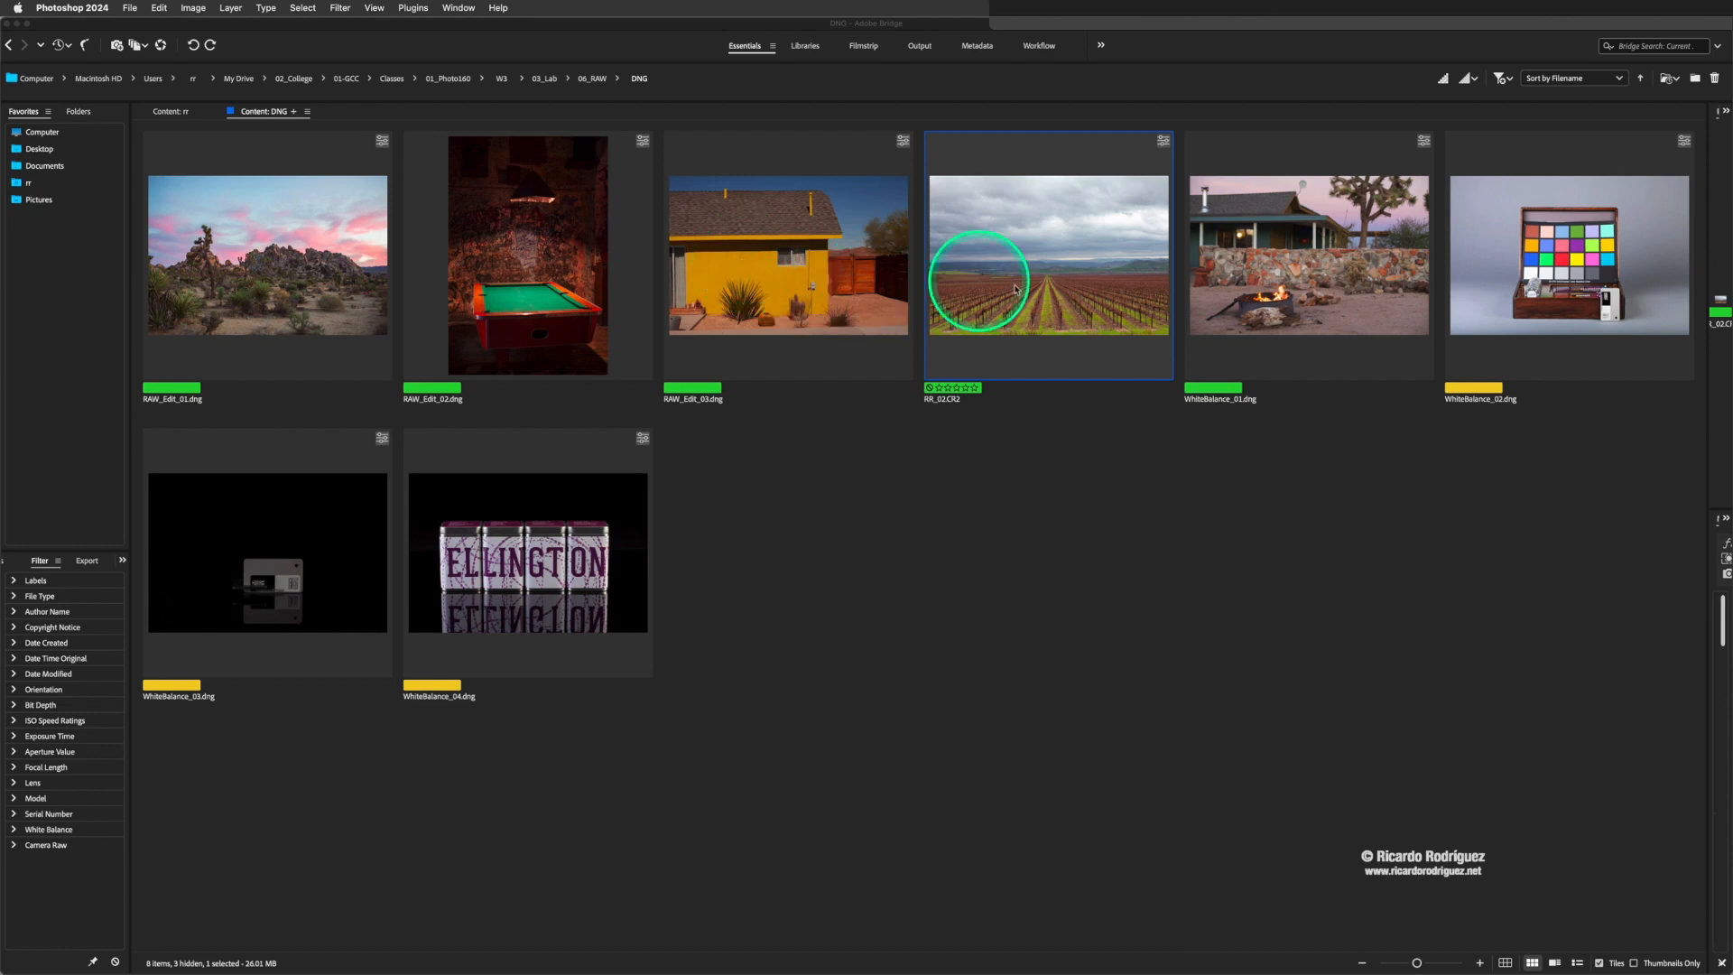
# - Select all images in the DNG folder and open them together in Camera Raw
pyautogui.click(755, 284)
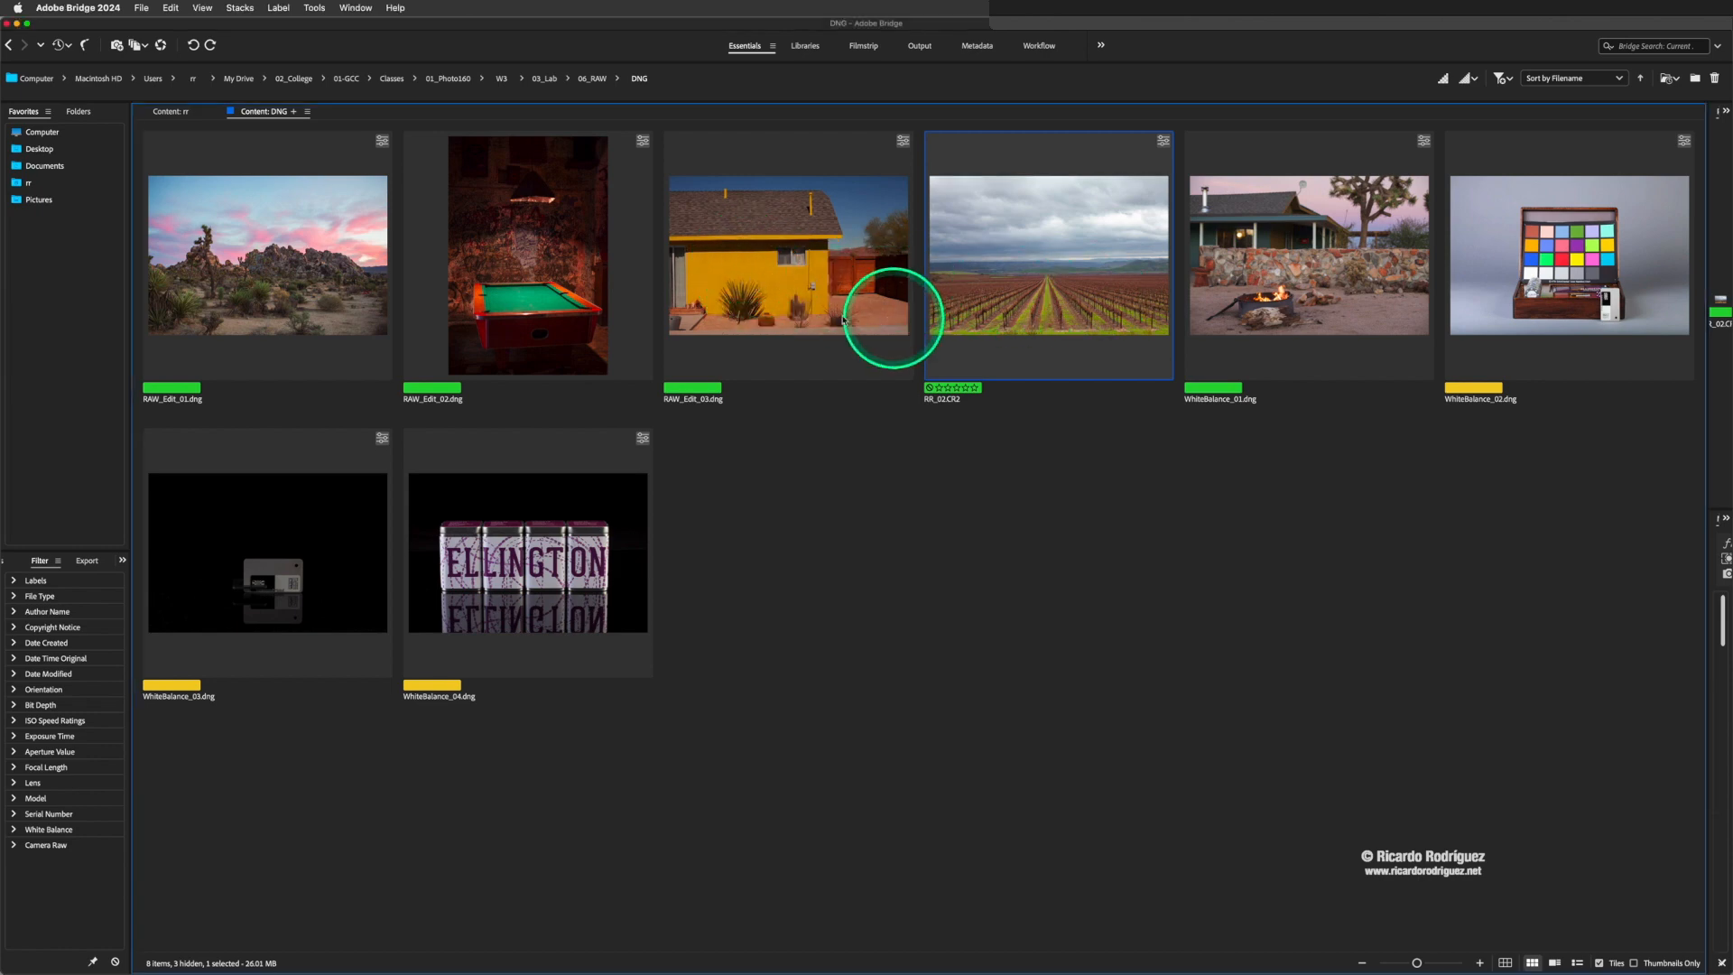
pyautogui.press('super+a')
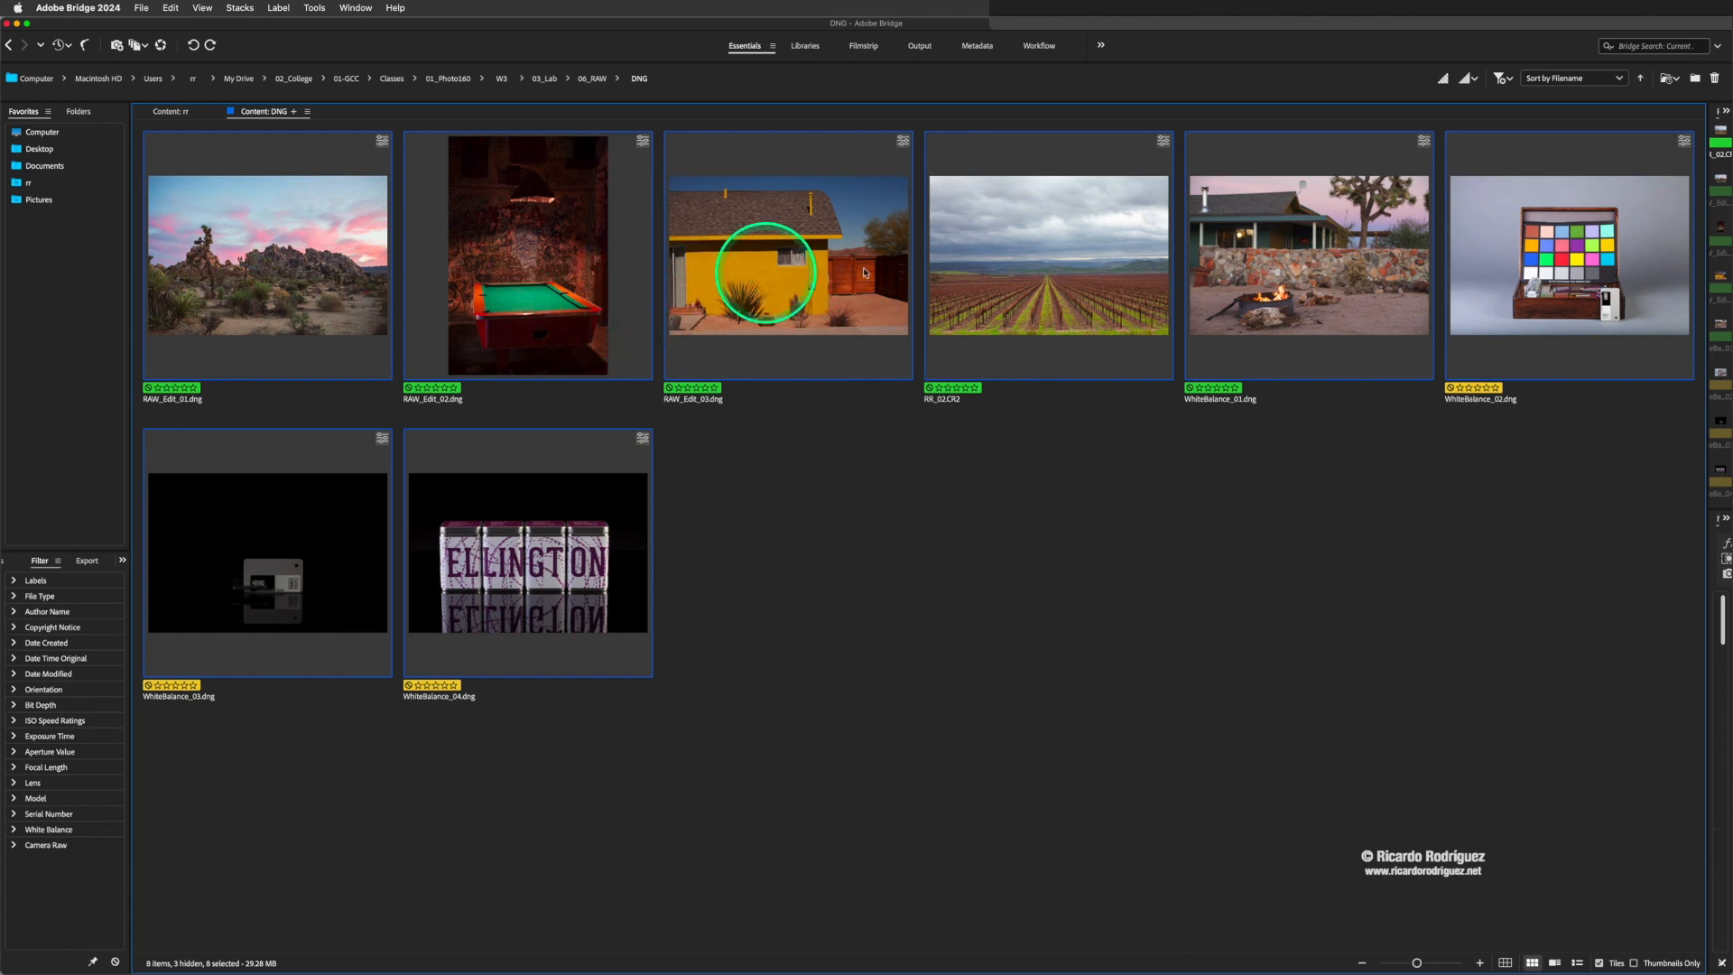
pyautogui.doubleClick(783, 287)
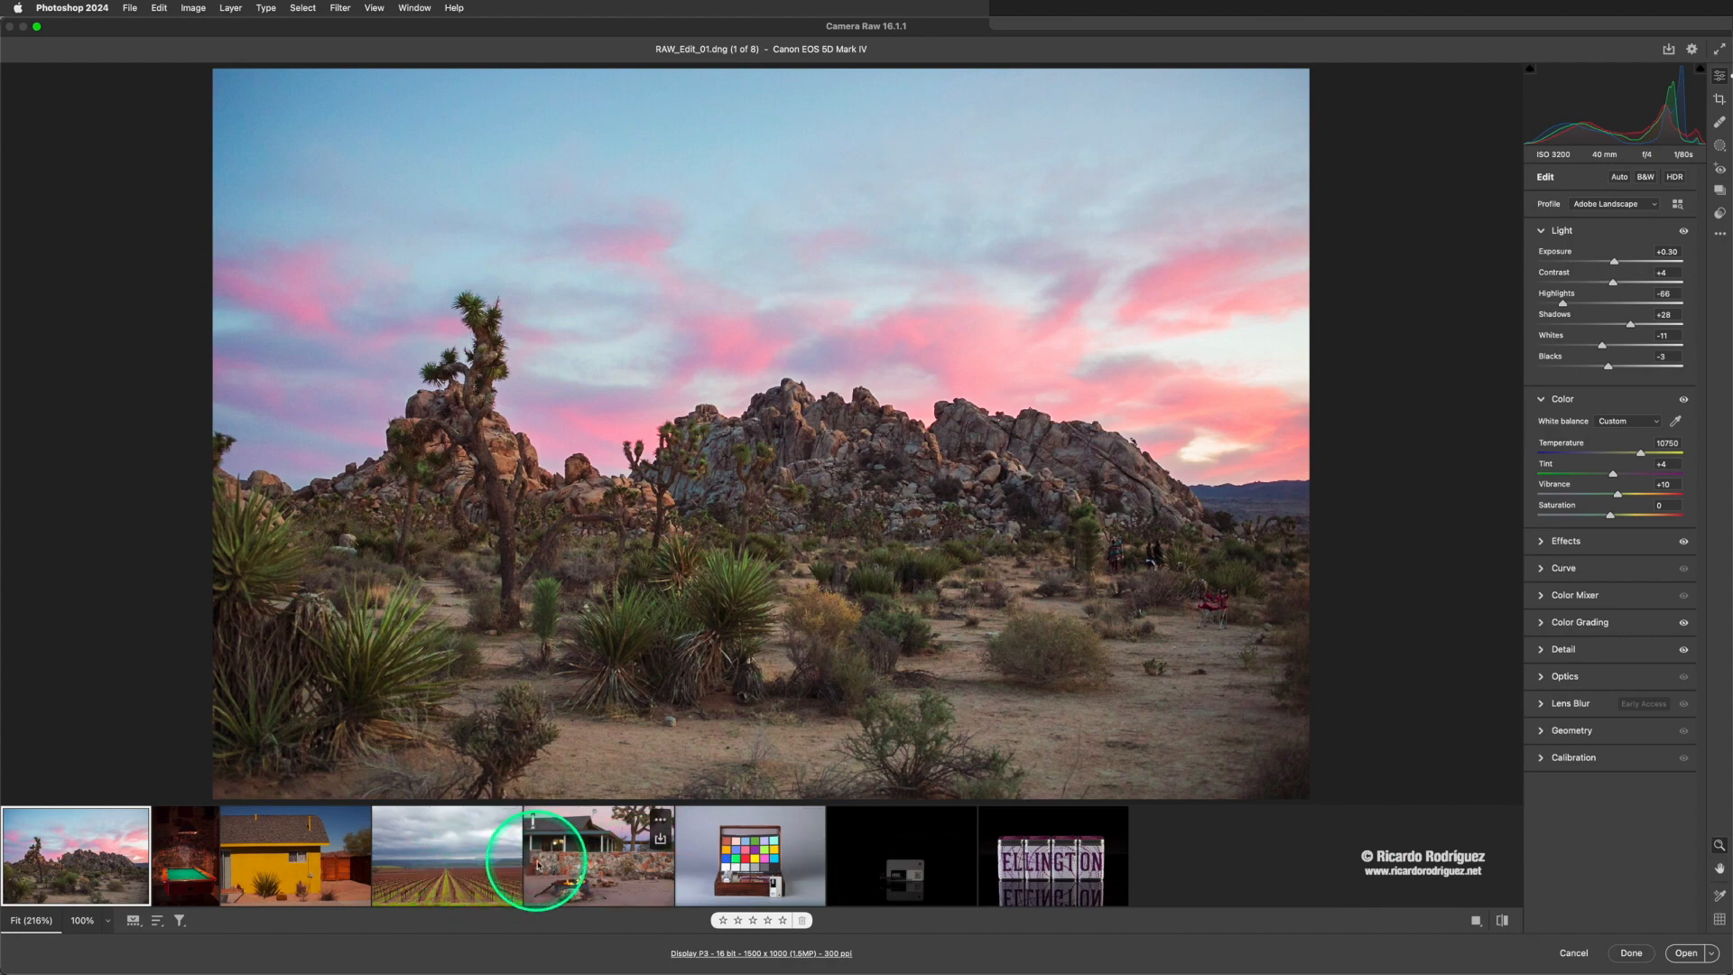
# - Hide and show the Camera Raw filmstrip several times to compare both layouts, ending with the filmstrip shown
pyautogui.press('/')
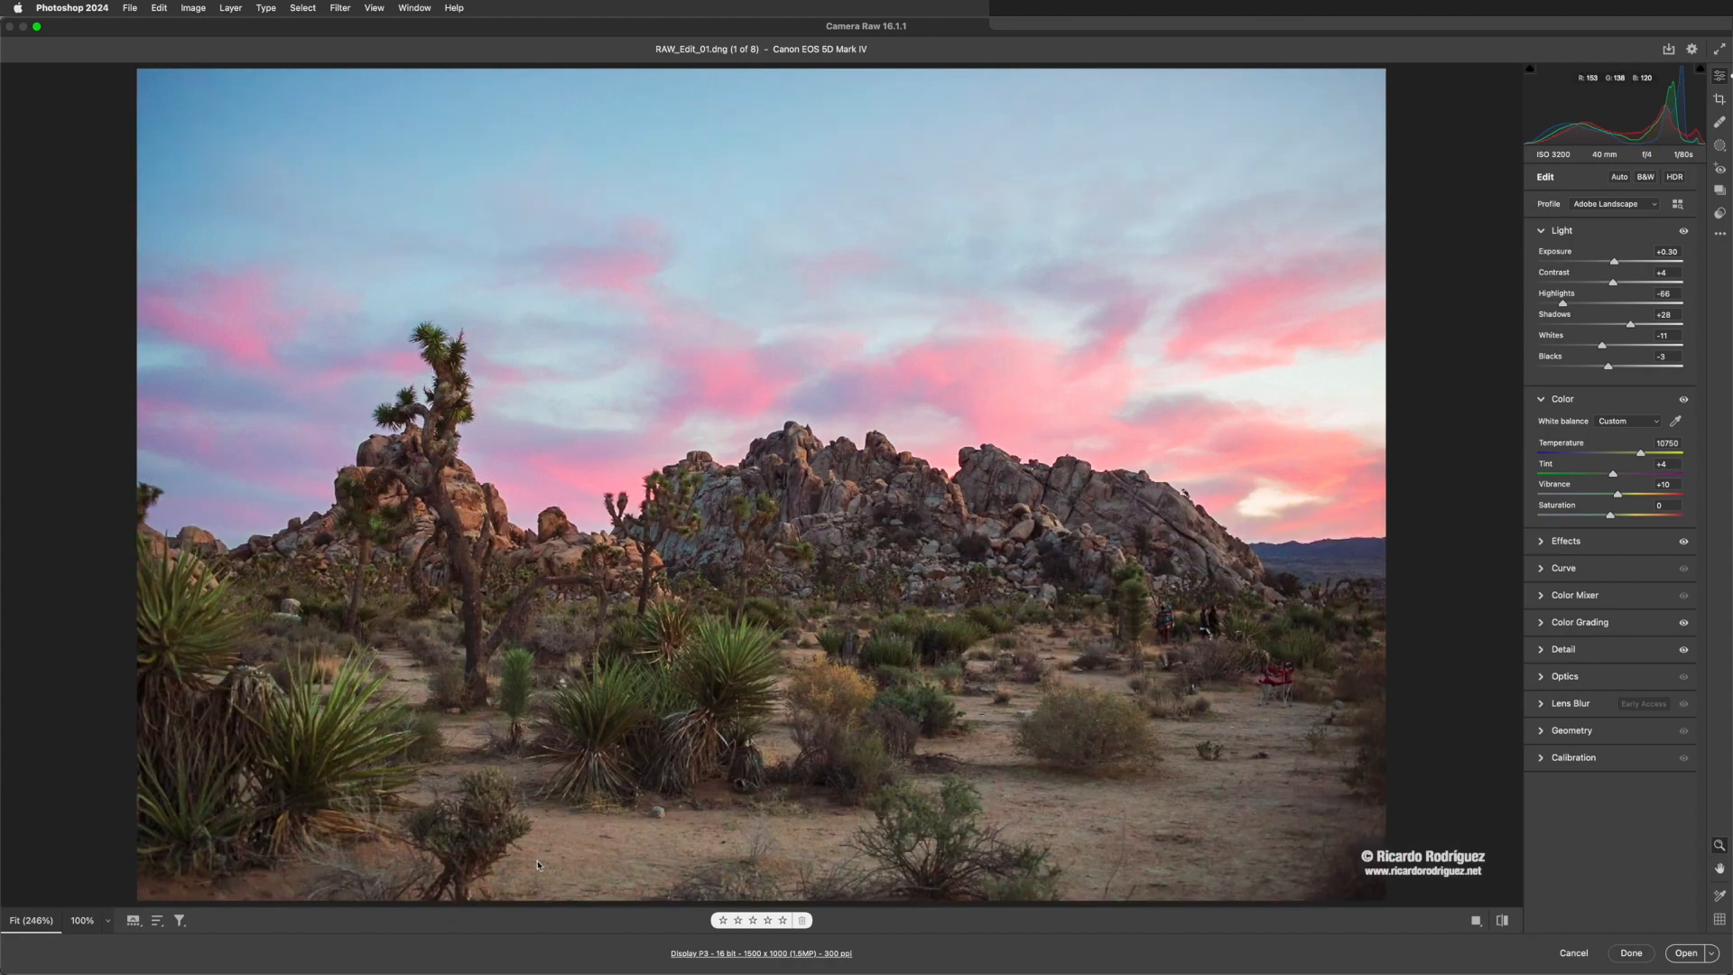
pyautogui.press('/')
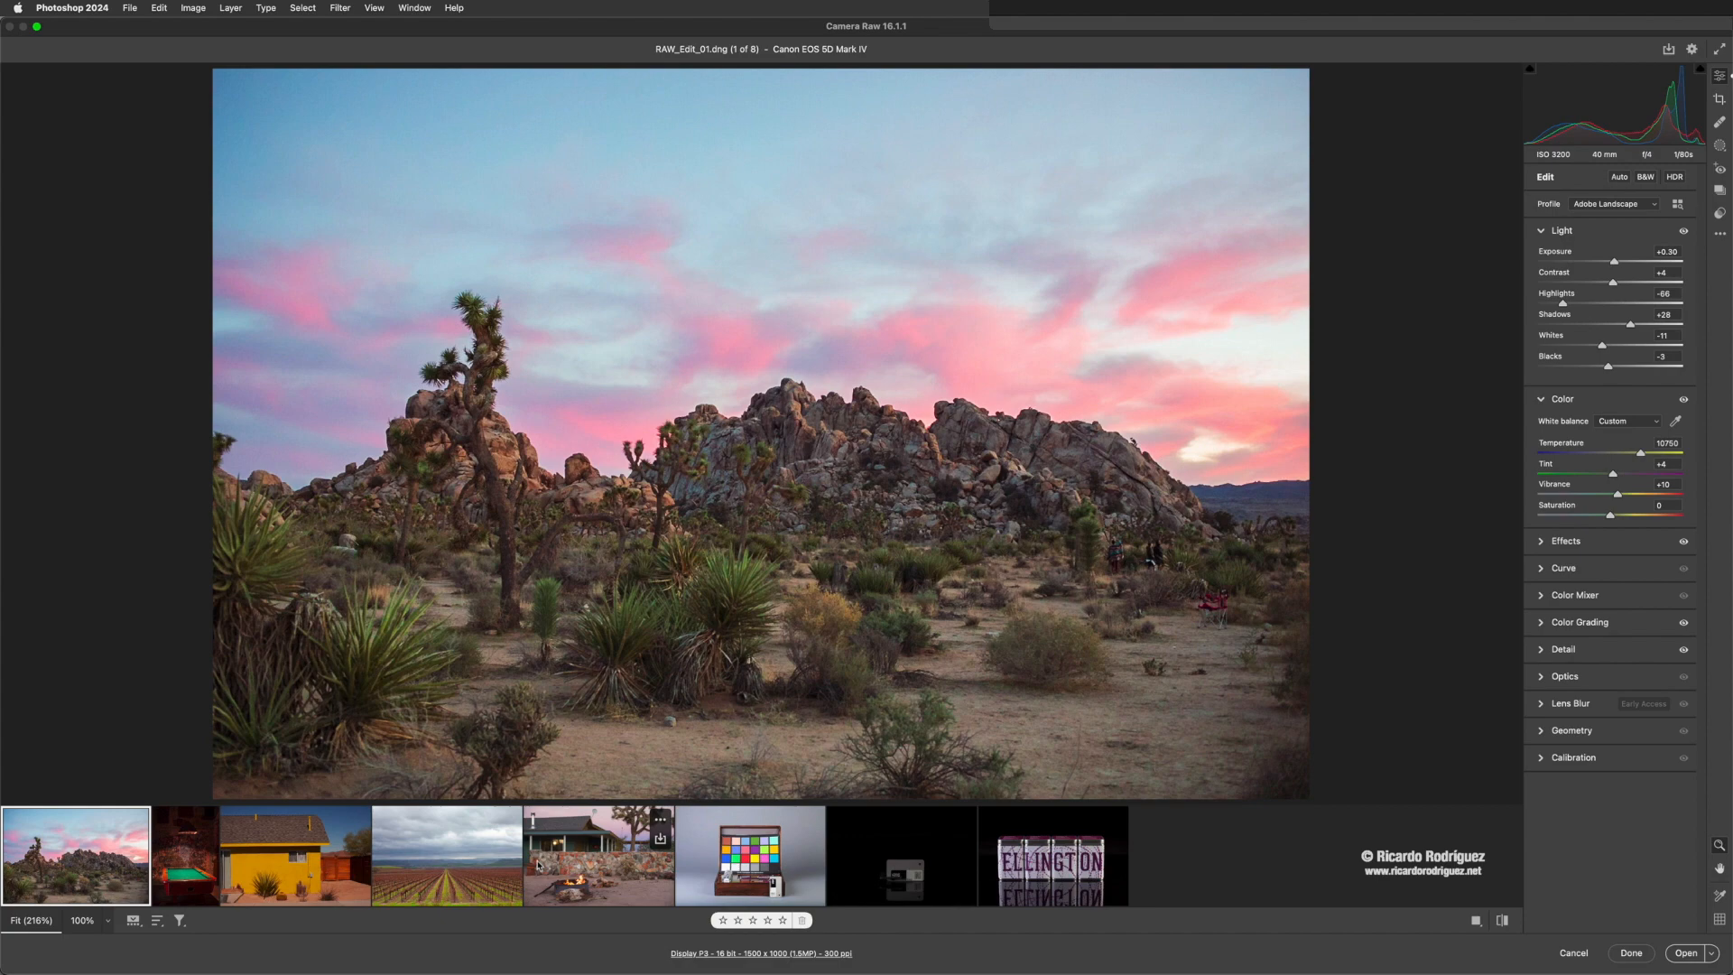
pyautogui.press('/')
pyautogui.press('/')
pyautogui.press('/')
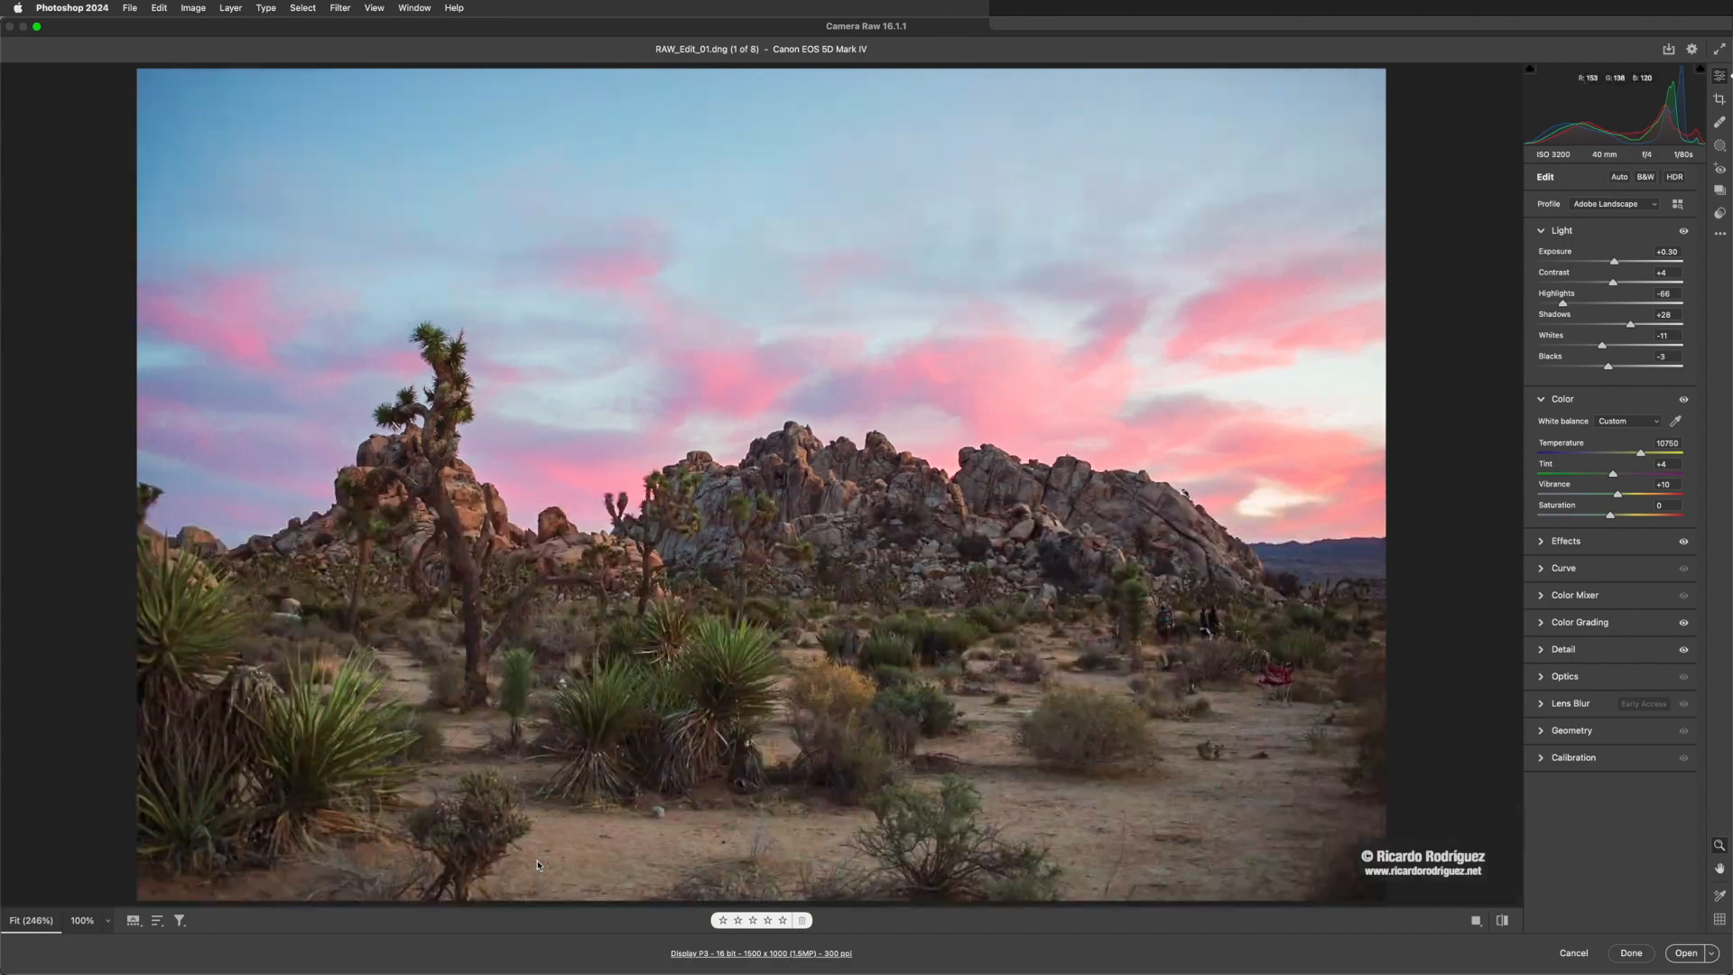
pyautogui.press('/')
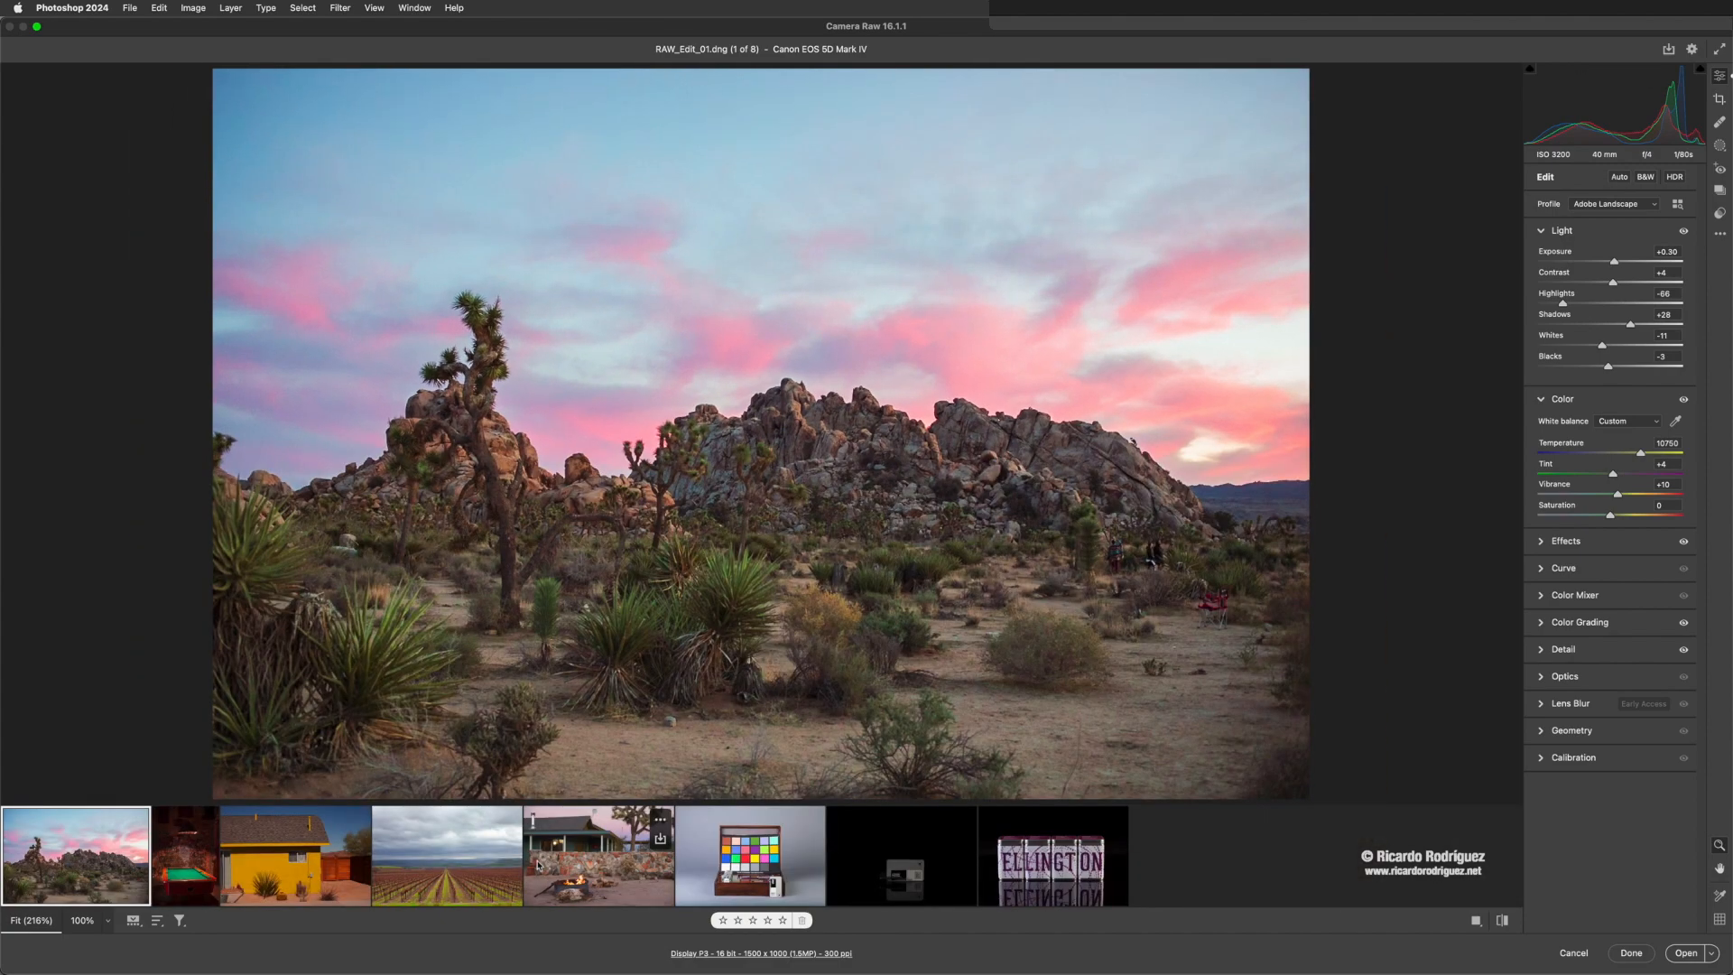
pyautogui.press('/')
pyautogui.press('/')
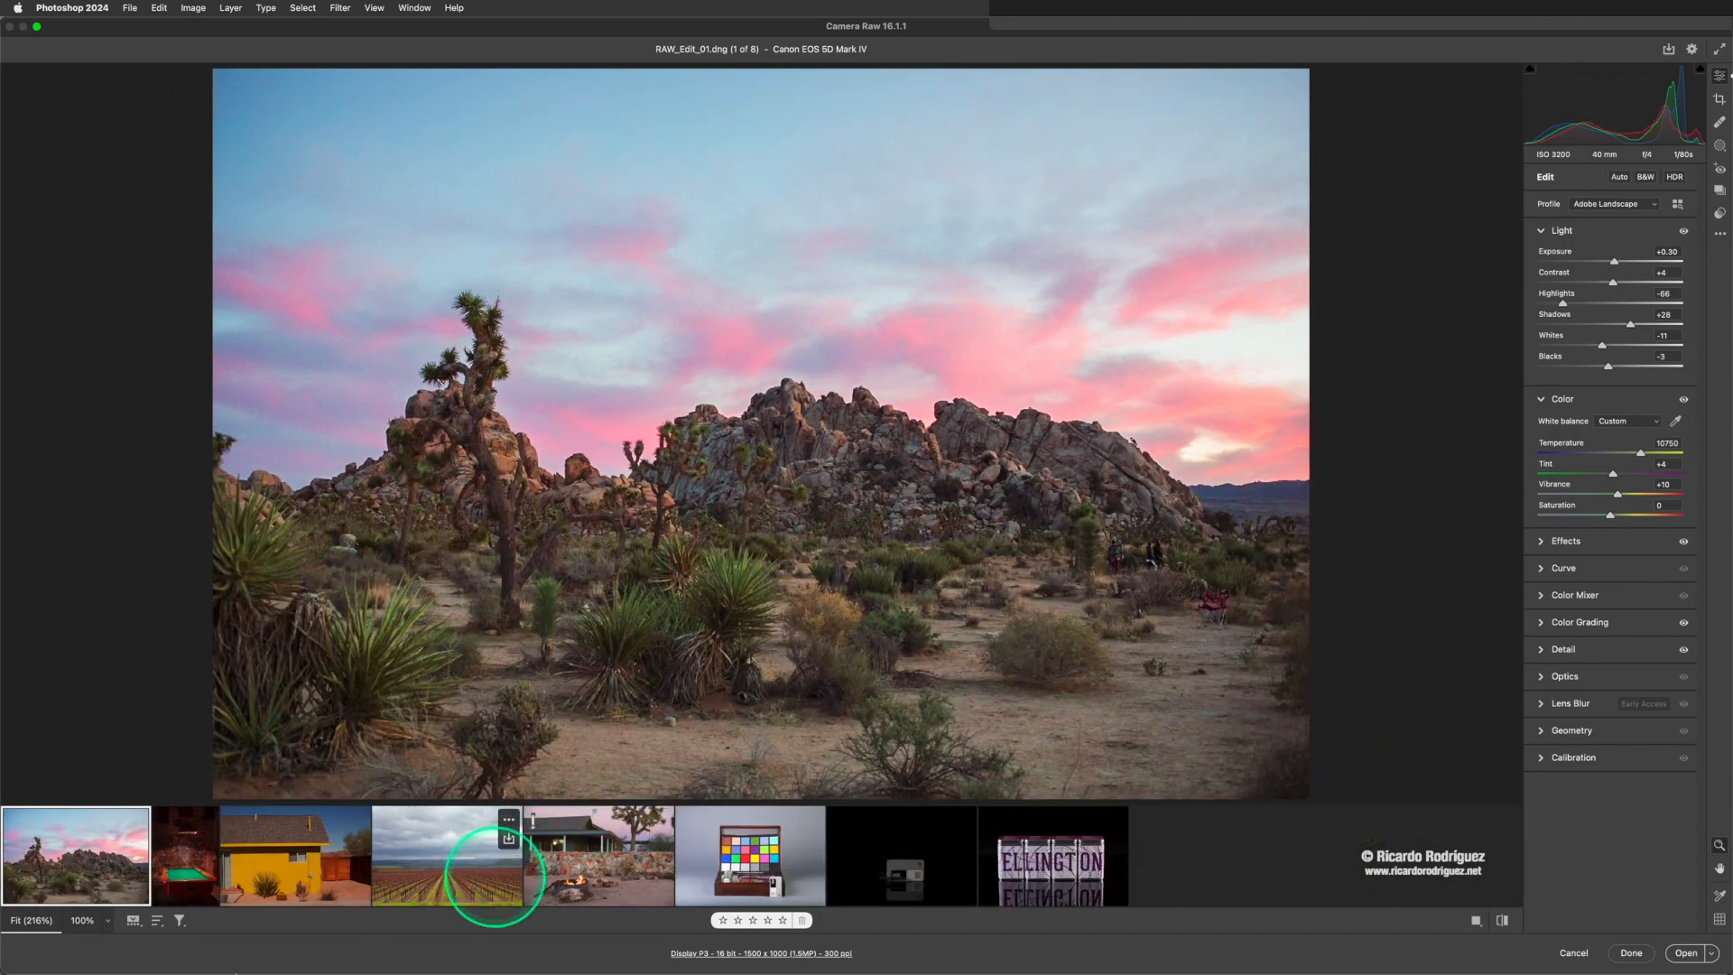
pyautogui.click(133, 921)
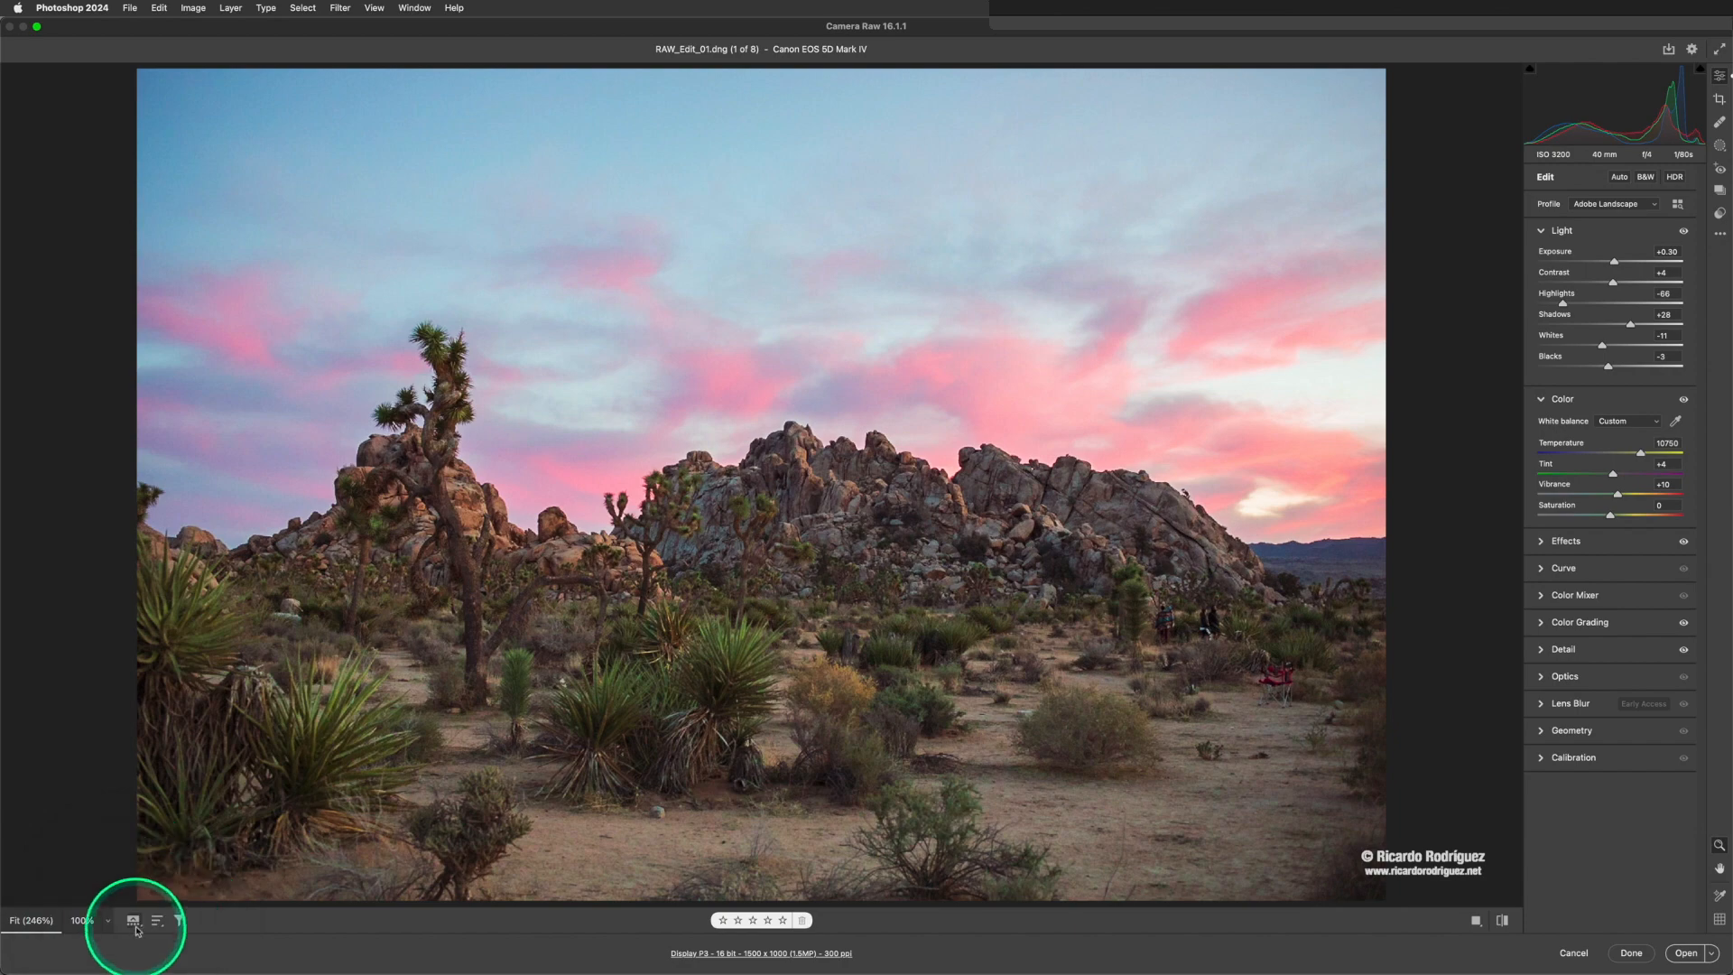
pyautogui.click(136, 927)
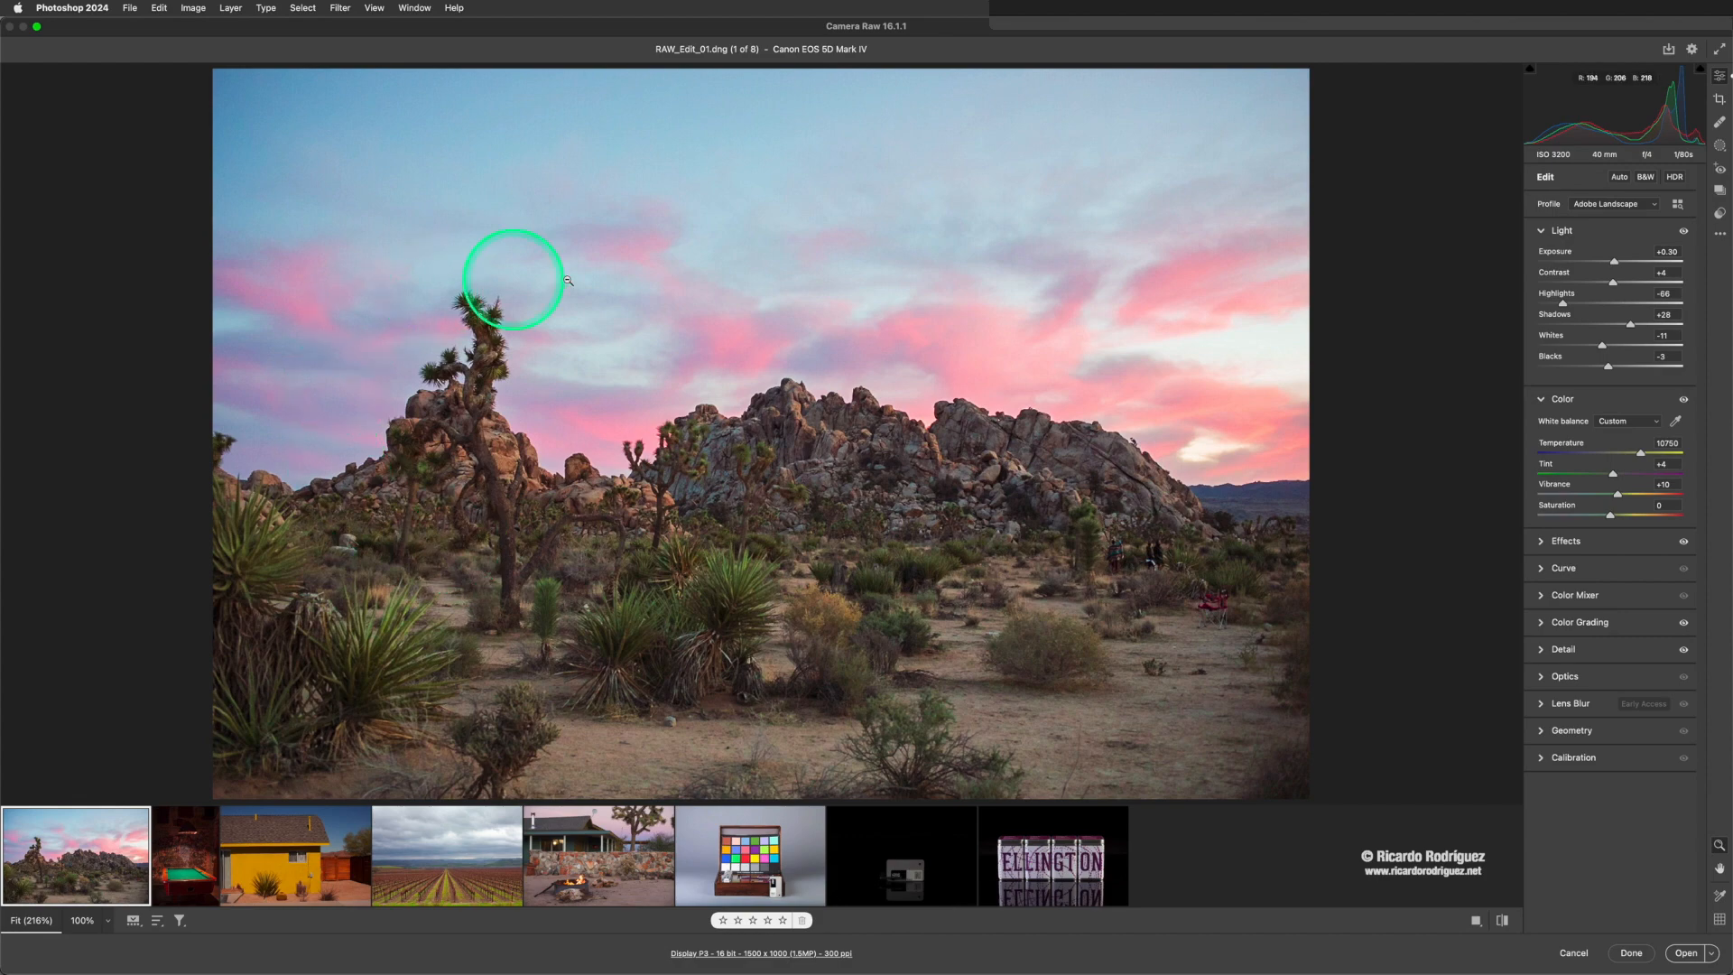
# - View RAW_Edit_03.dng, RAW_Edit_02.dng and RR_02.CR2 one after another from the filmstrip
pyautogui.click(271, 849)
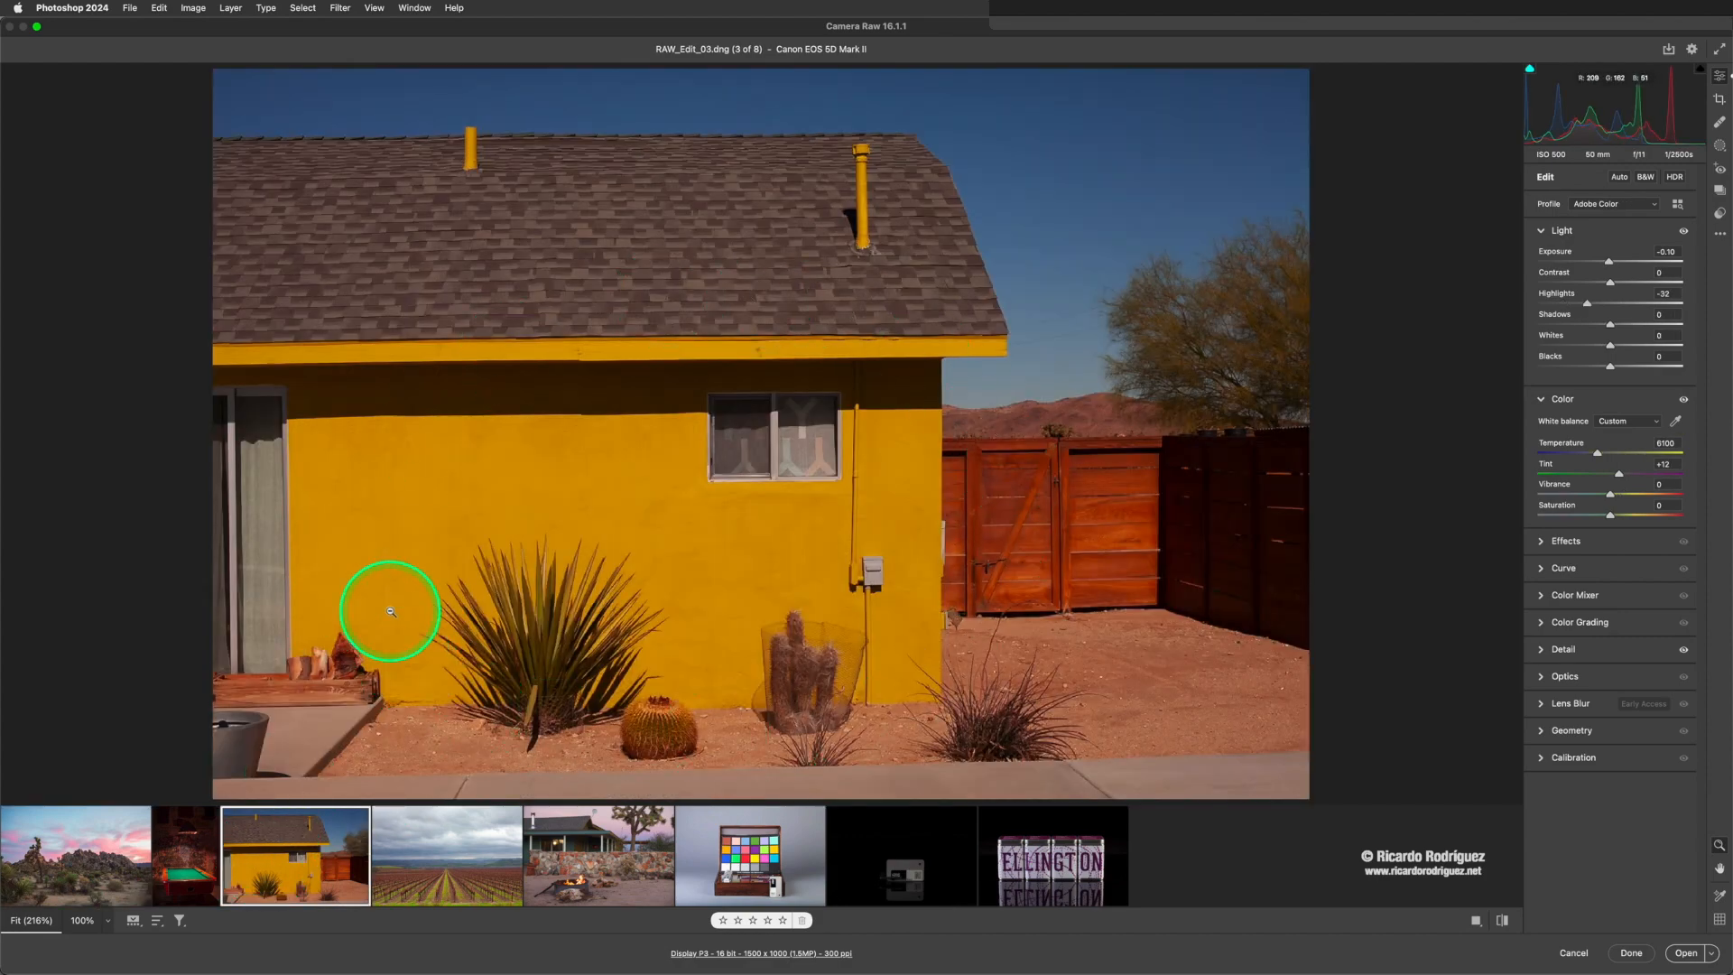
pyautogui.click(194, 883)
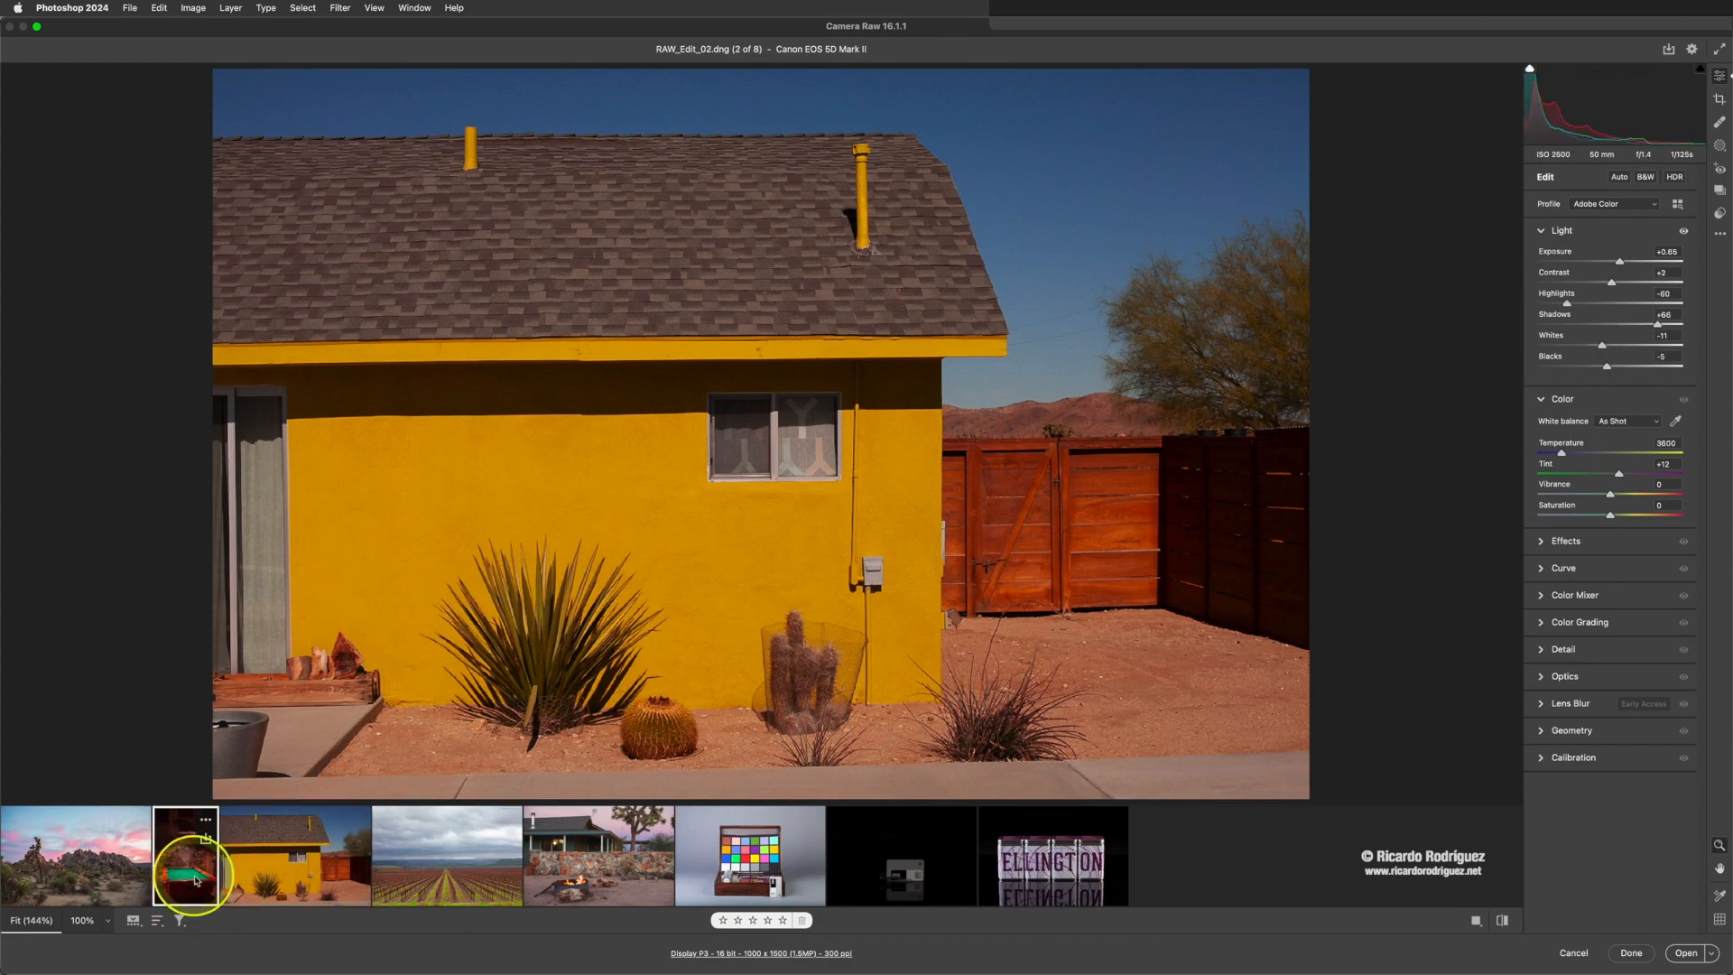
pyautogui.click(443, 893)
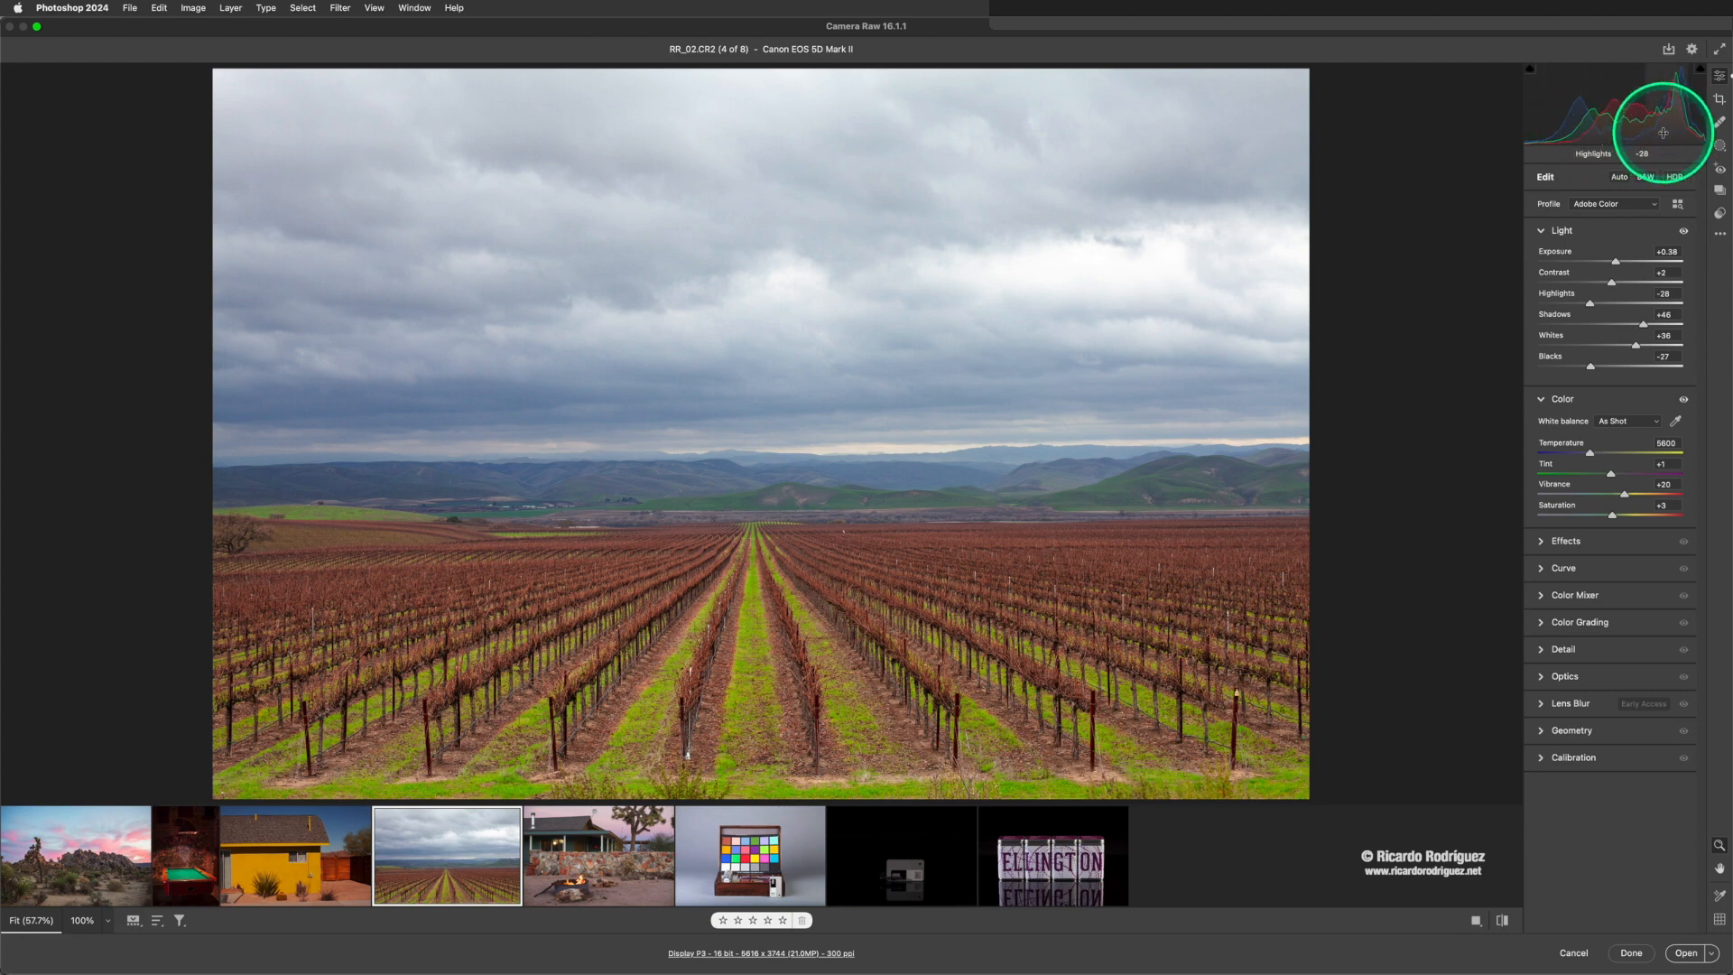
# - Collapse the Light and Color edit sections, briefly expanding Color to look at its controls
pyautogui.click(1542, 233)
pyautogui.click(1542, 259)
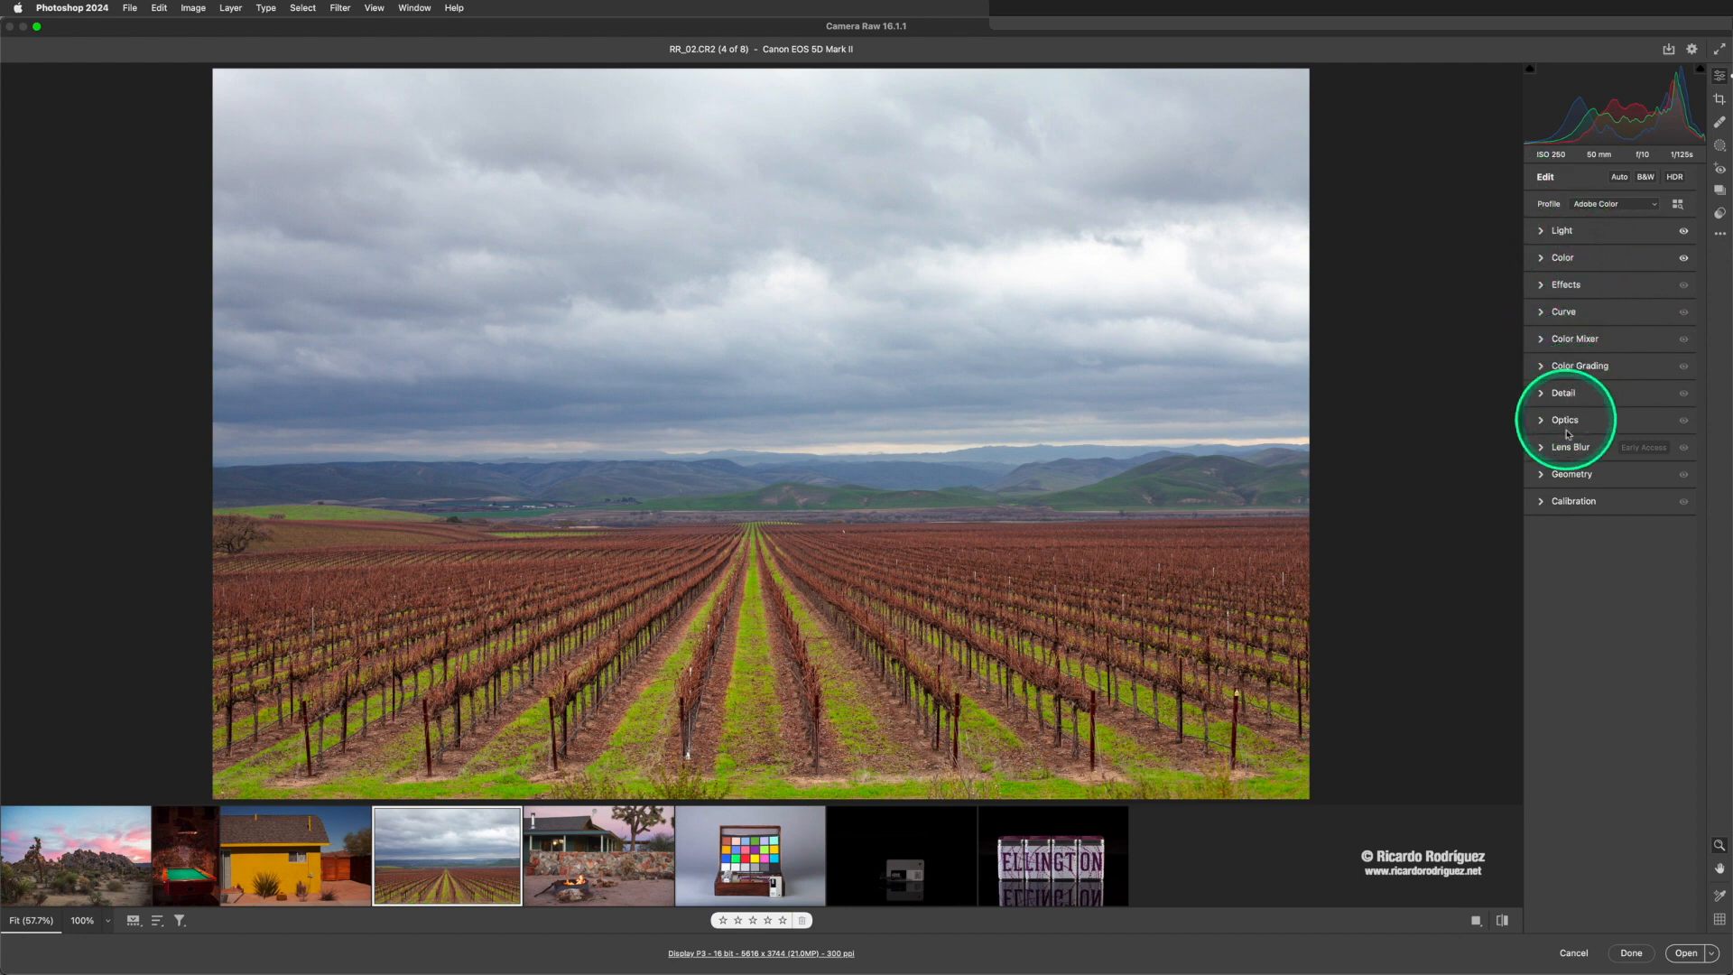
pyautogui.click(1542, 232)
pyautogui.click(1541, 232)
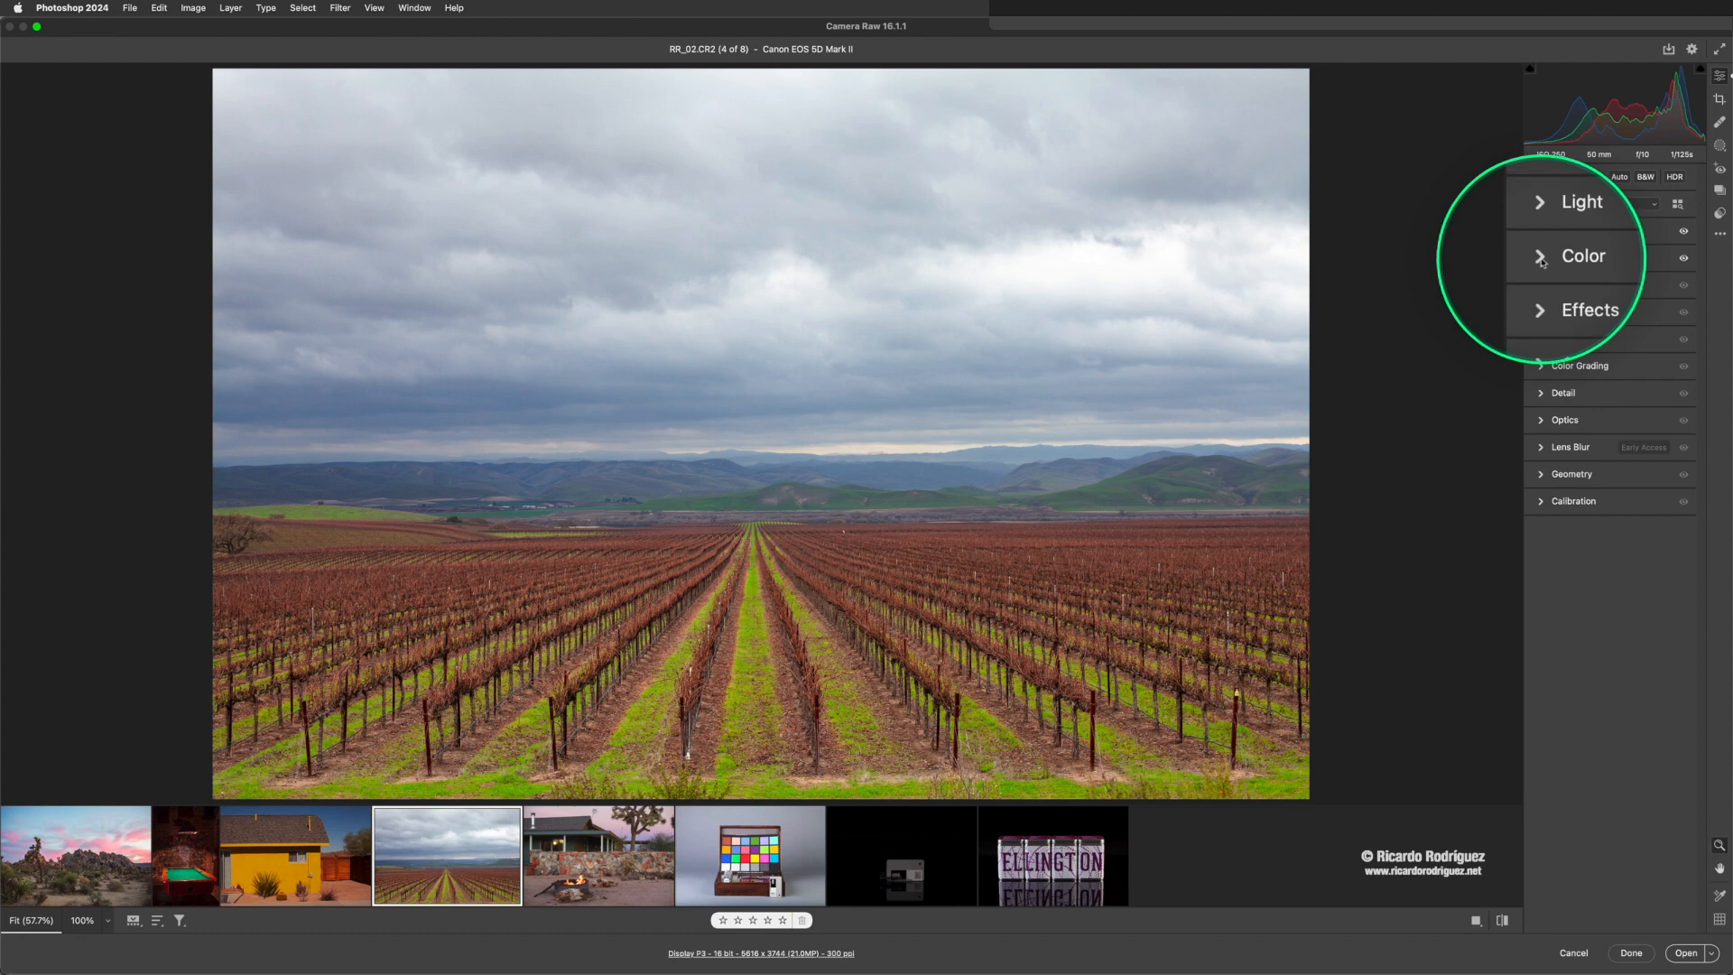
pyautogui.rightClick(1542, 262)
pyautogui.click(1537, 258)
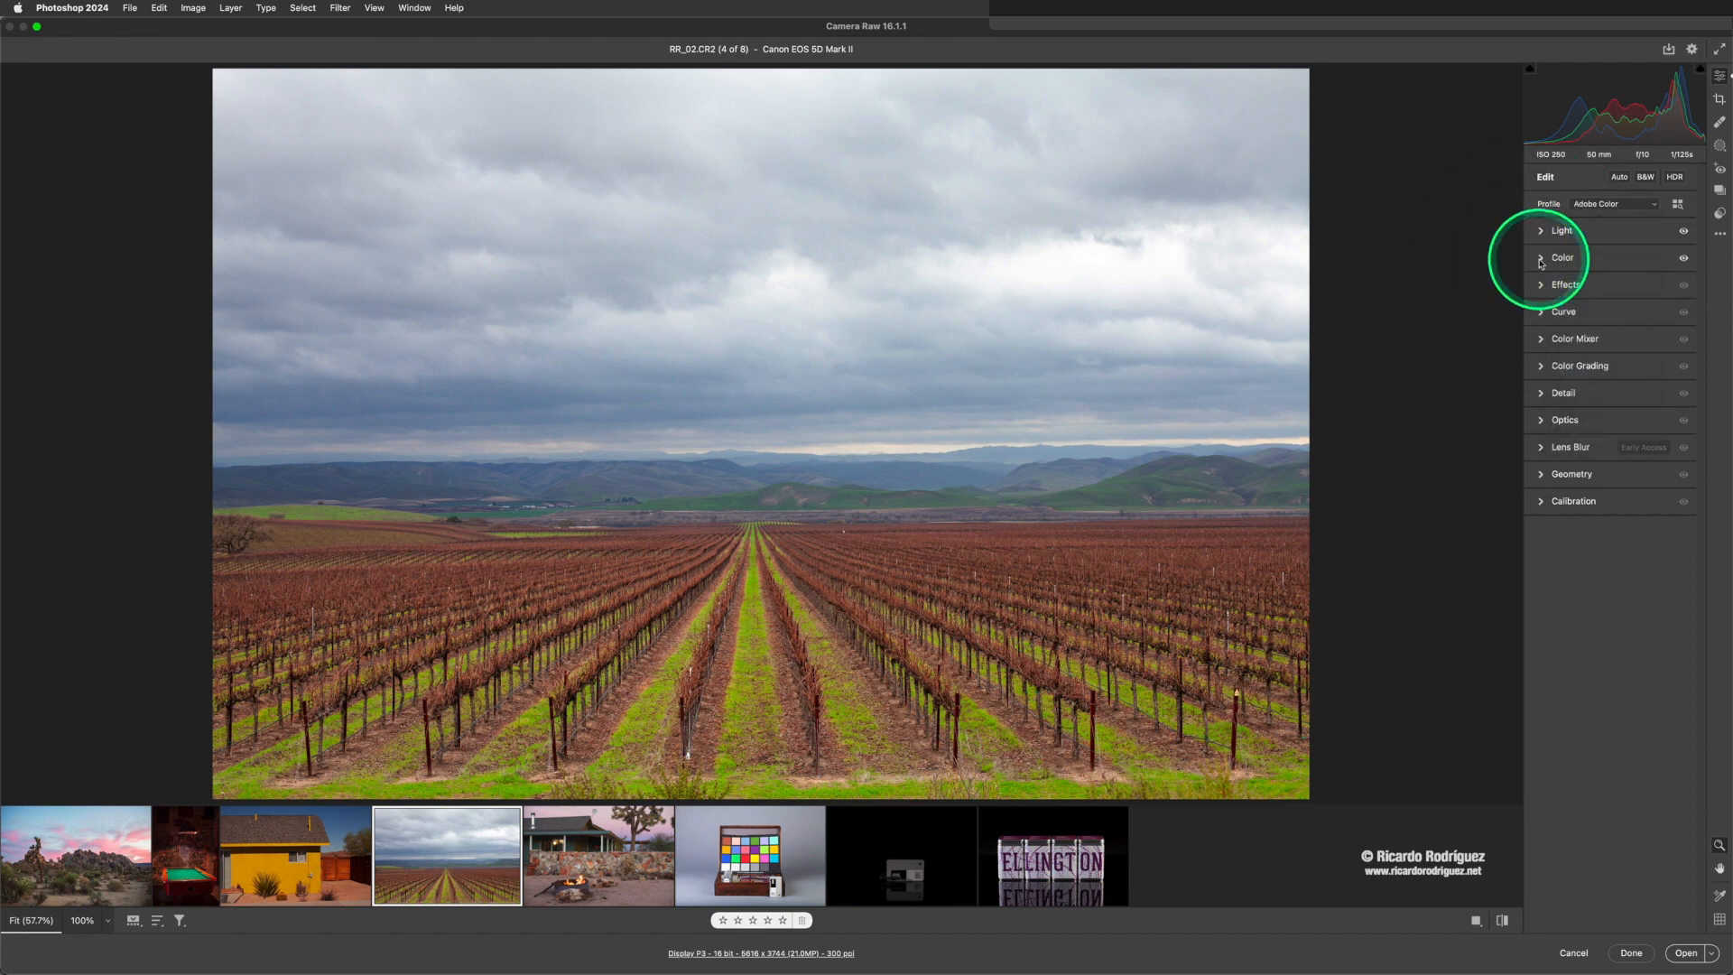
pyautogui.click(1541, 259)
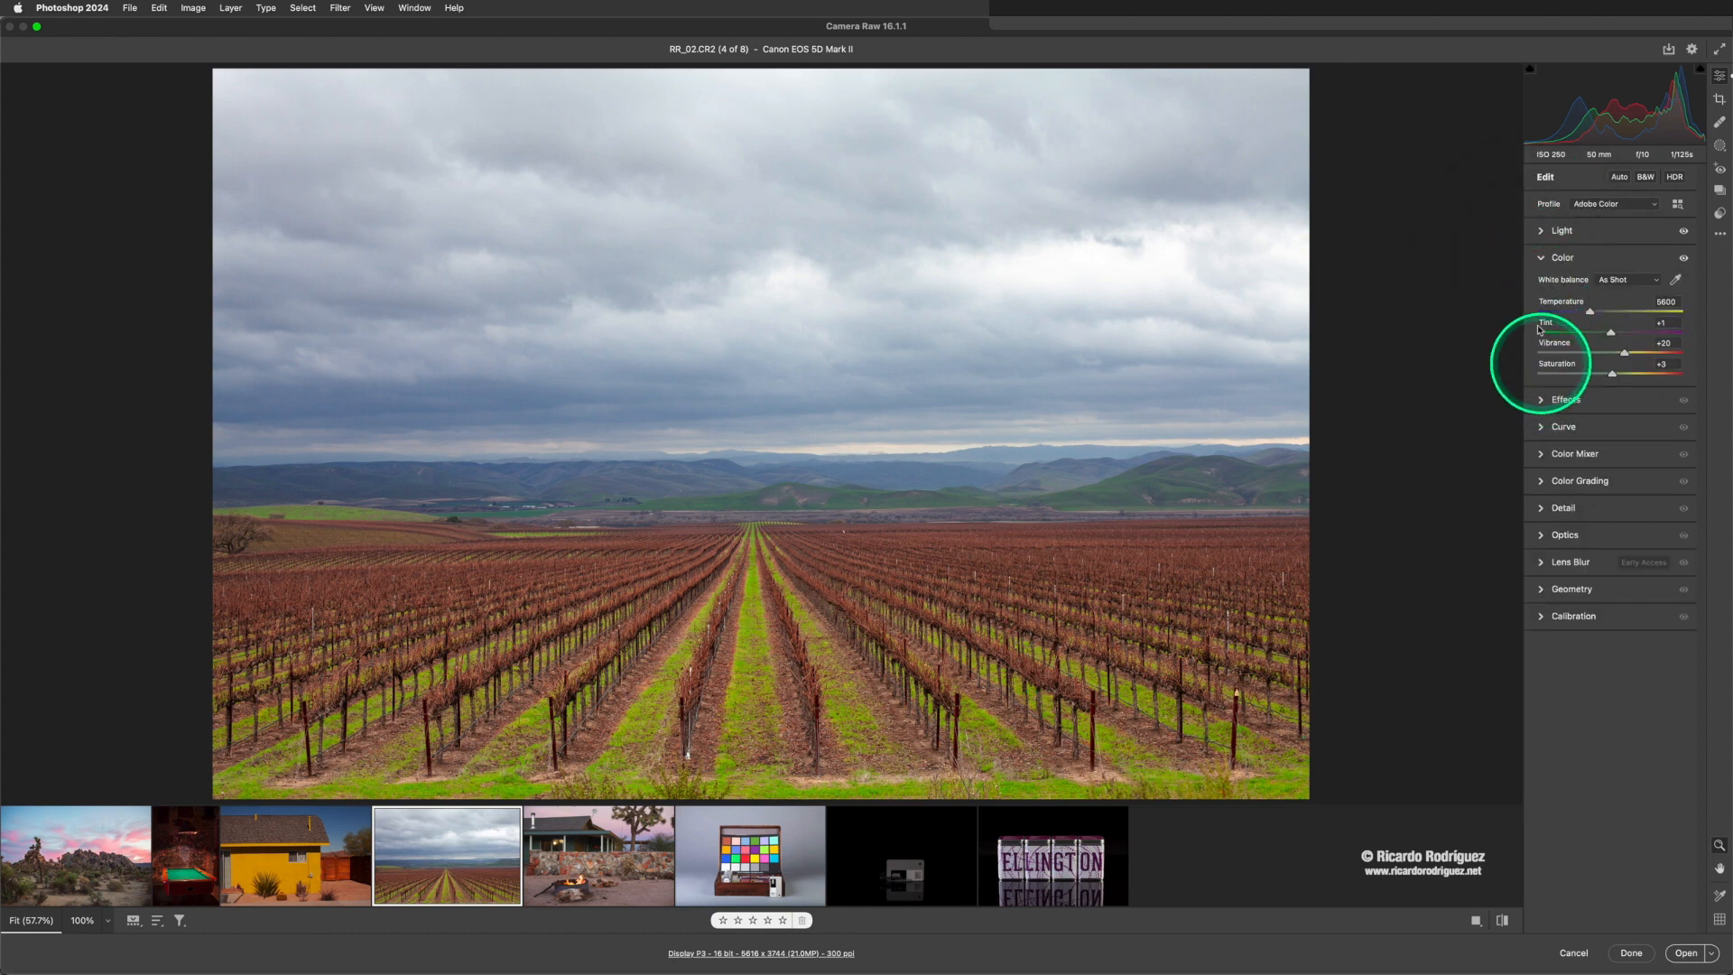
pyautogui.click(1543, 260)
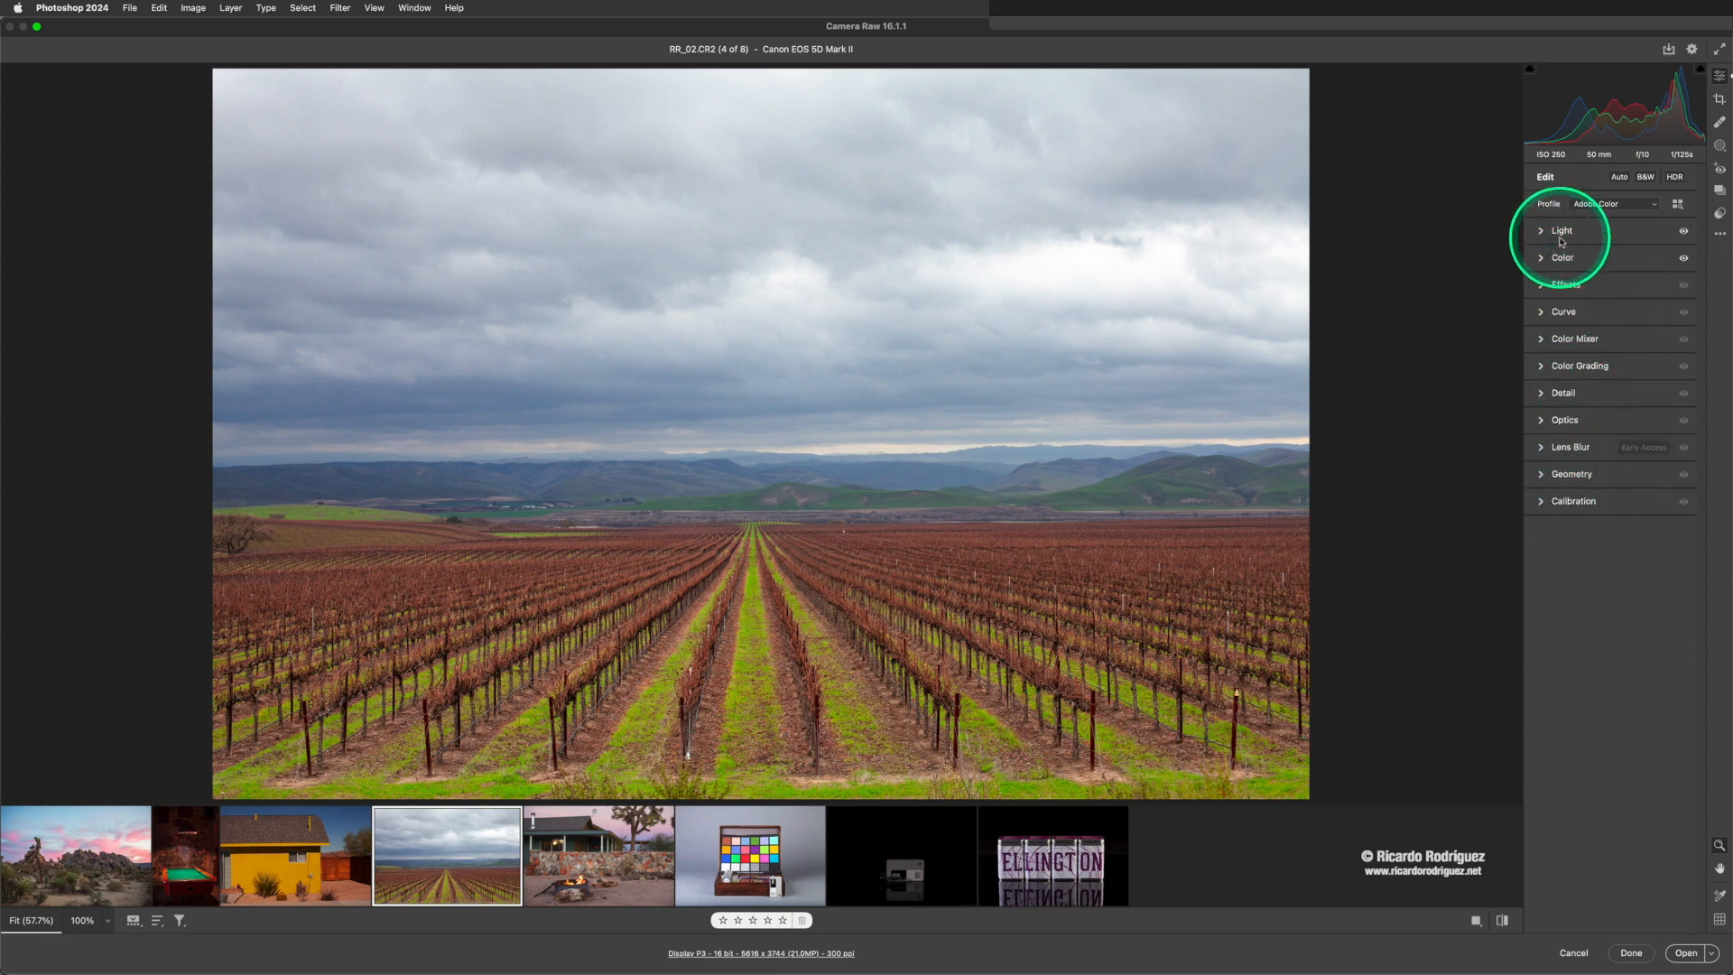
# - Expand and collapse the Light section repeatedly, leave it expanded, and close Camera Raw without applying changes
pyautogui.click(1543, 233)
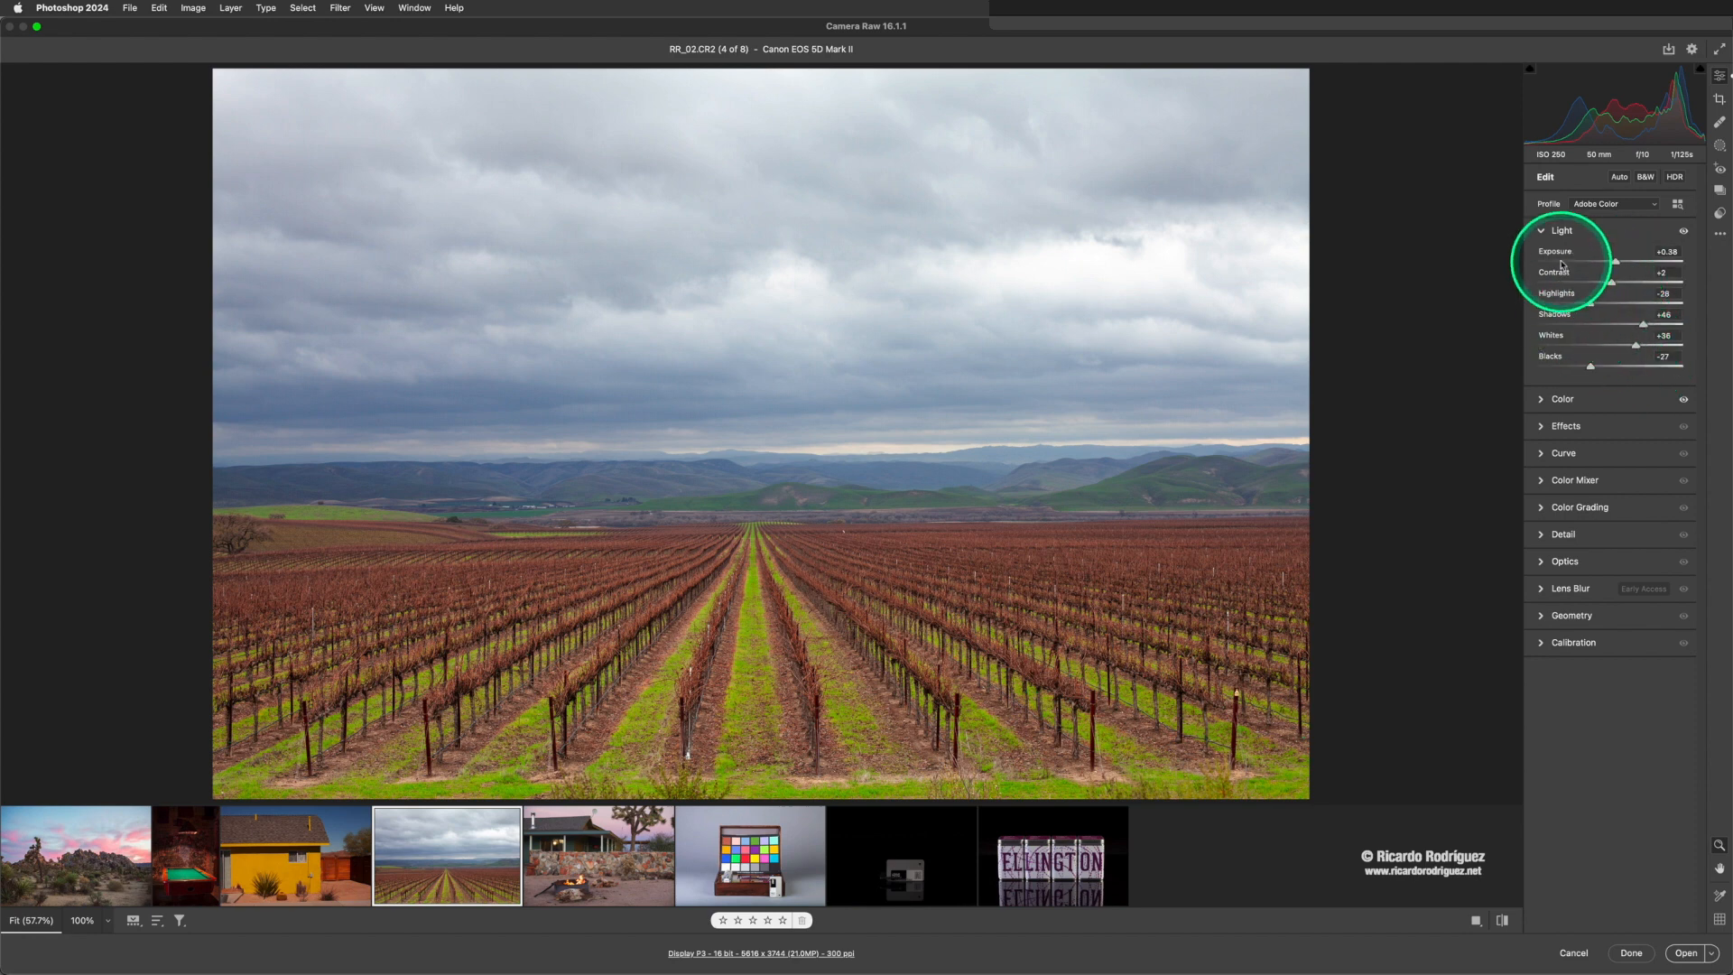
pyautogui.click(1542, 232)
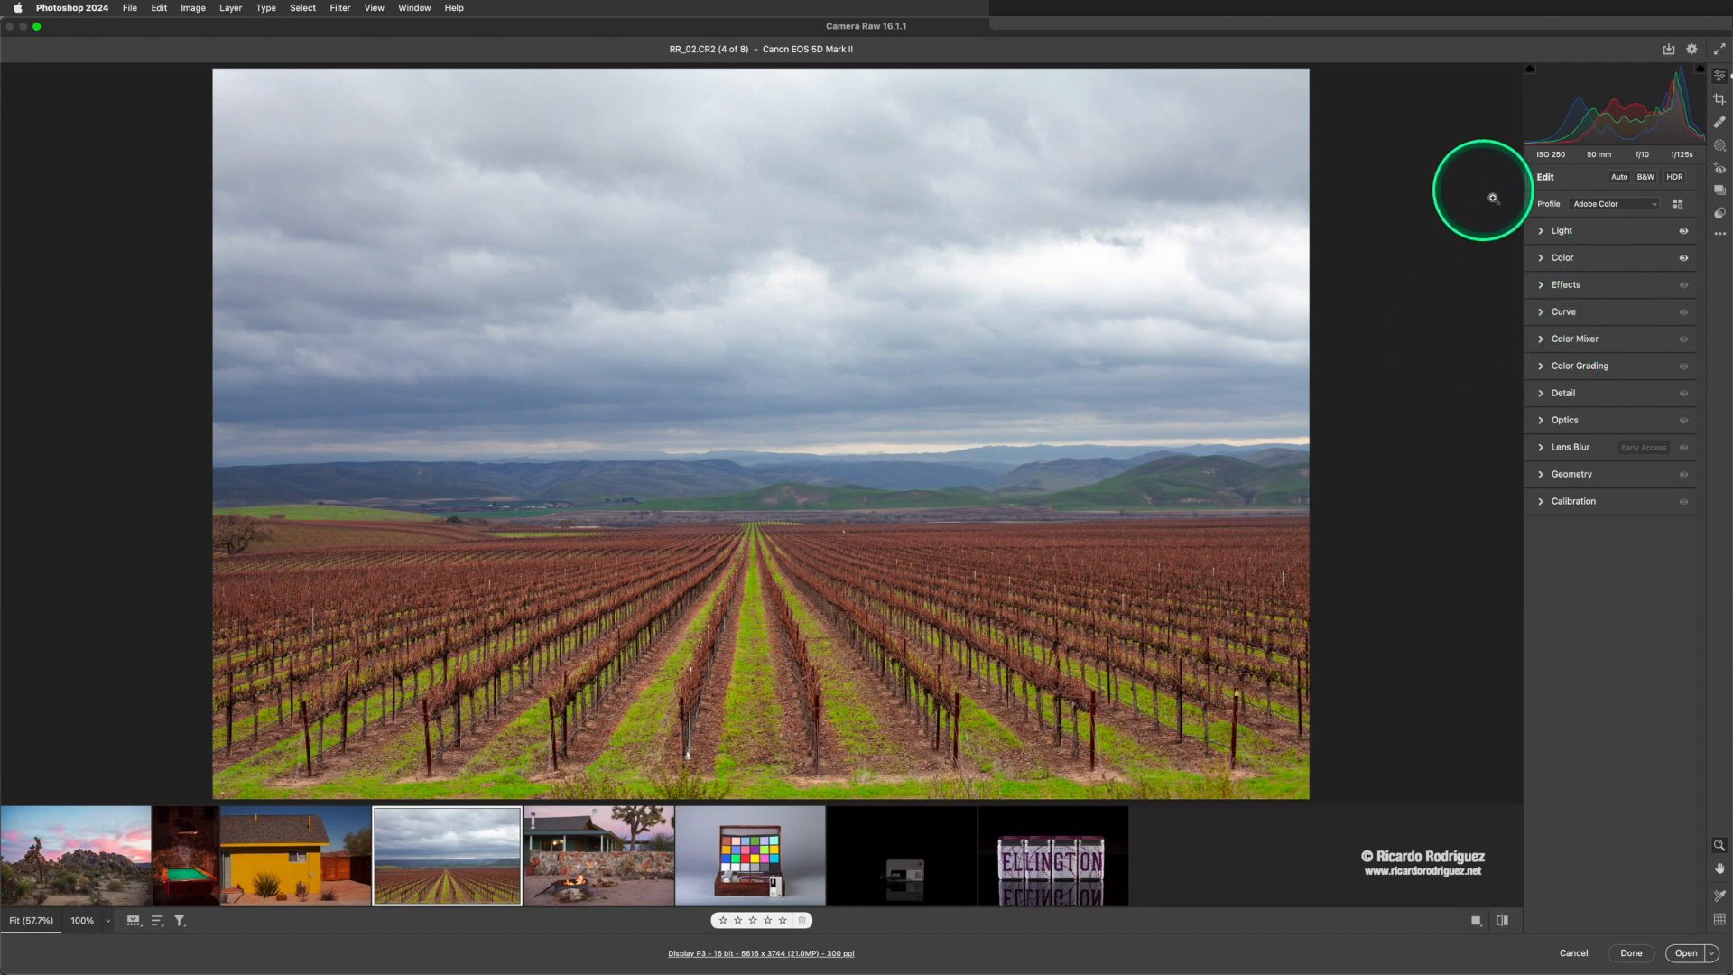
pyautogui.click(1545, 236)
pyautogui.click(1557, 244)
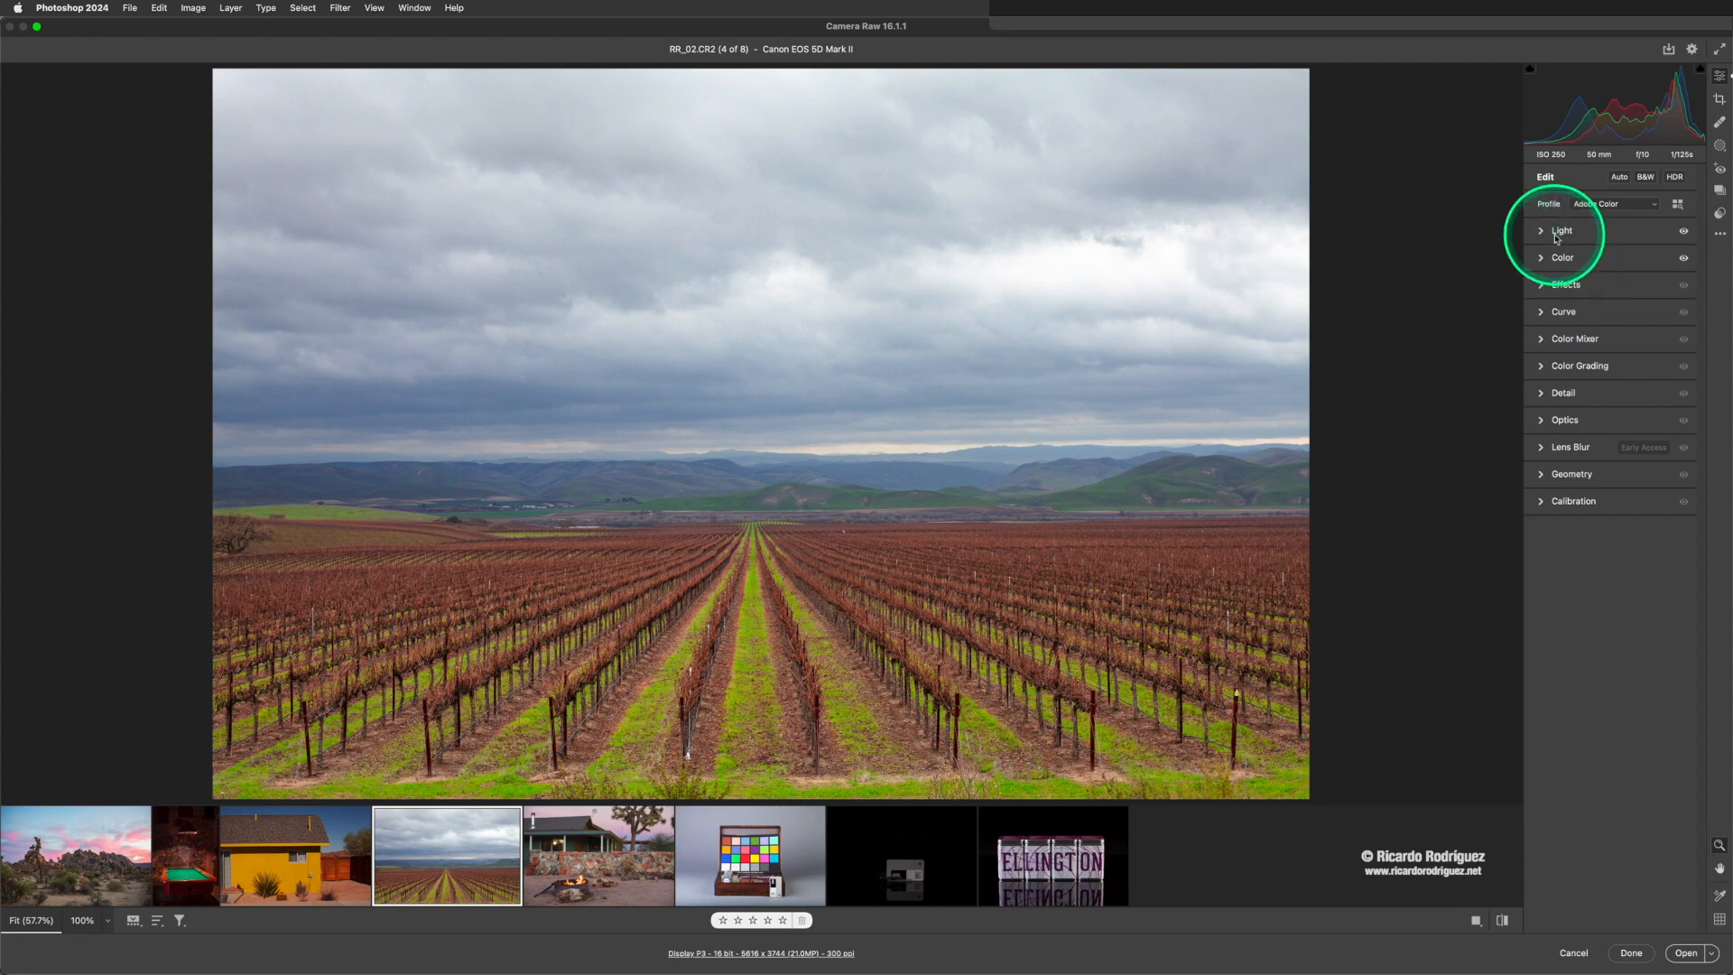
pyautogui.click(1555, 237)
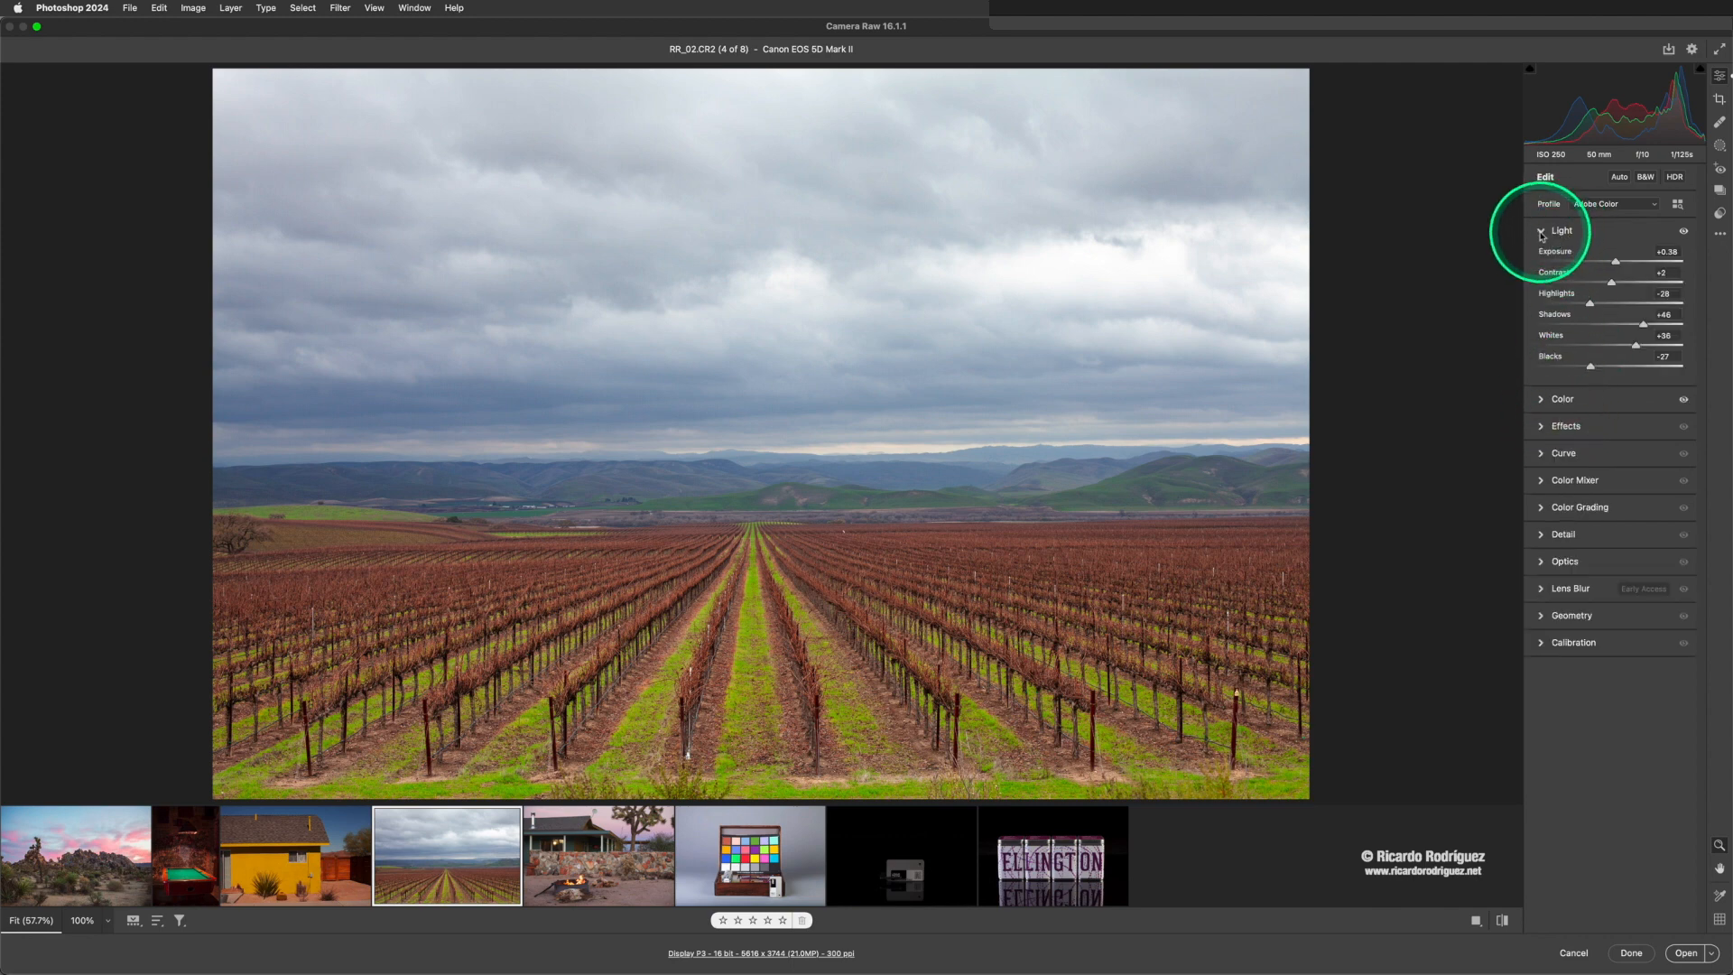
pyautogui.click(1541, 234)
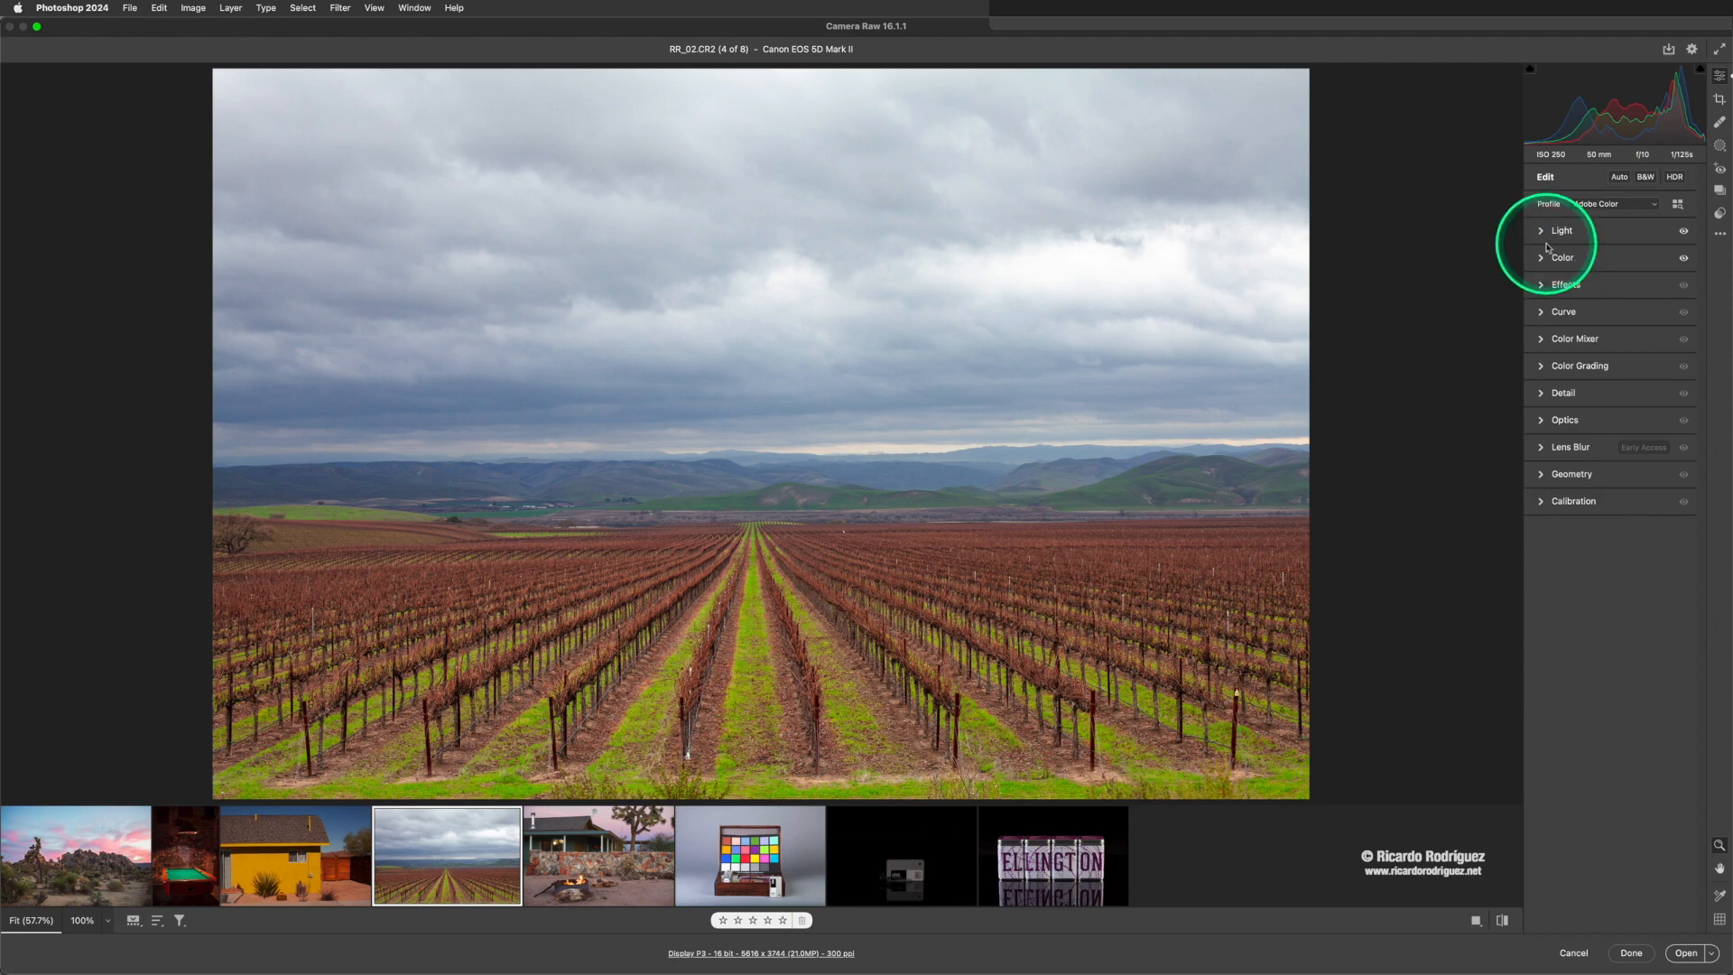
pyautogui.click(1543, 233)
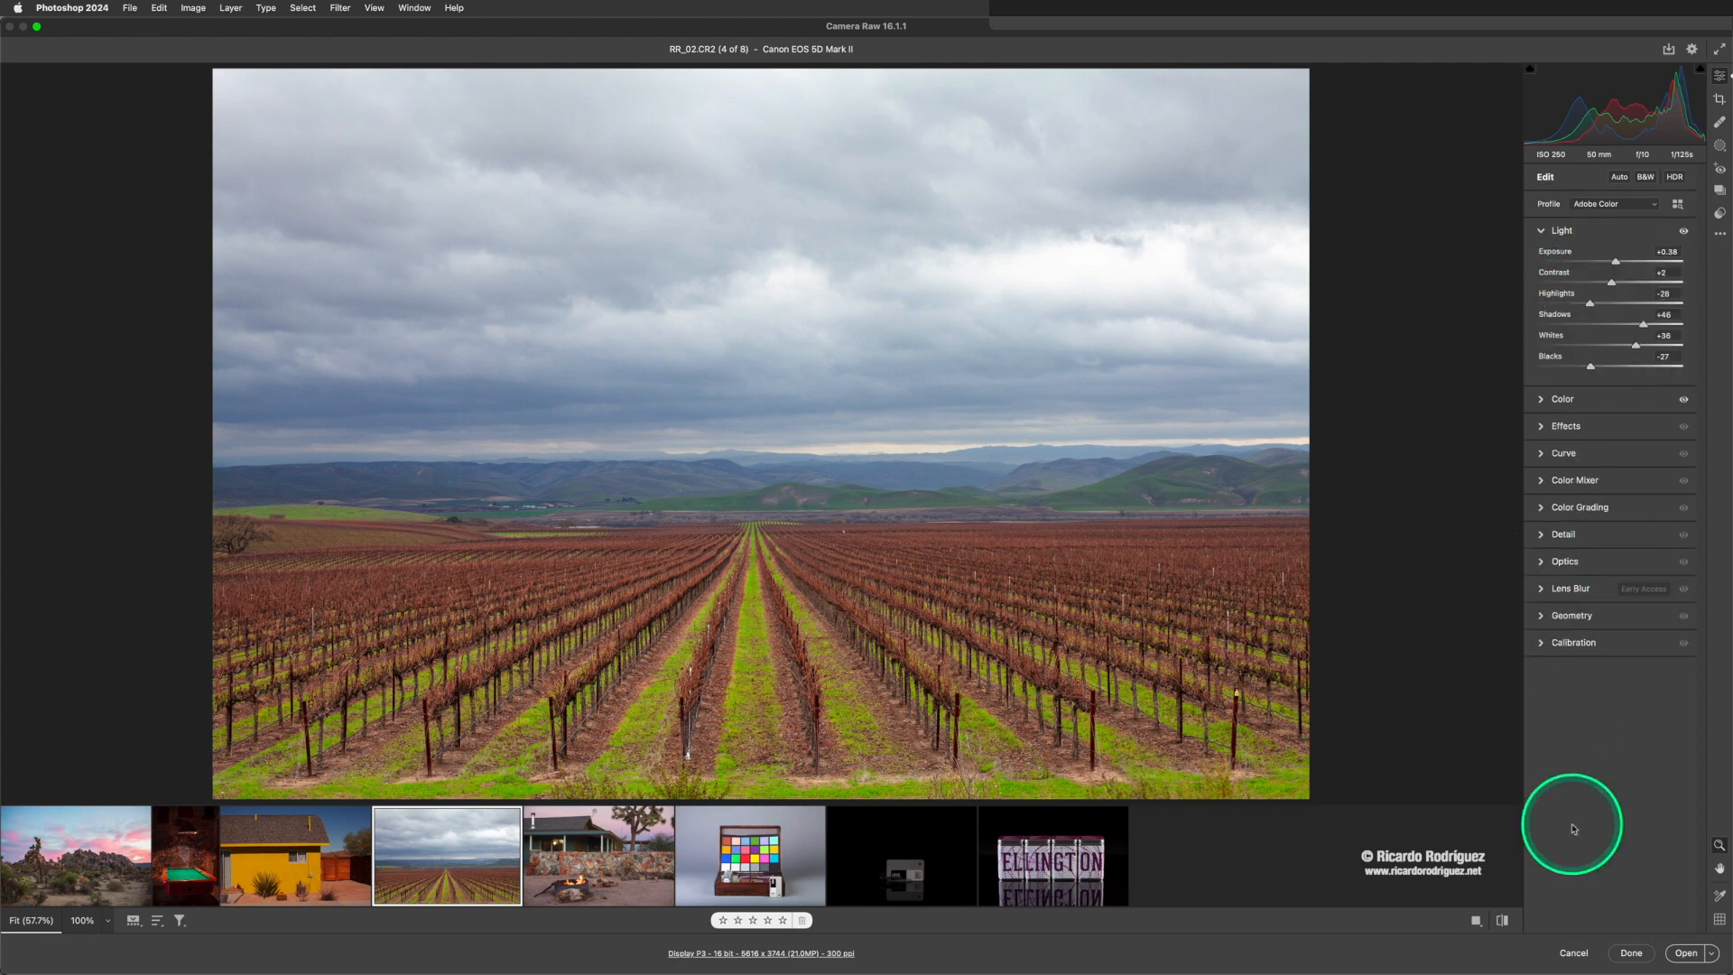
pyautogui.click(1573, 953)
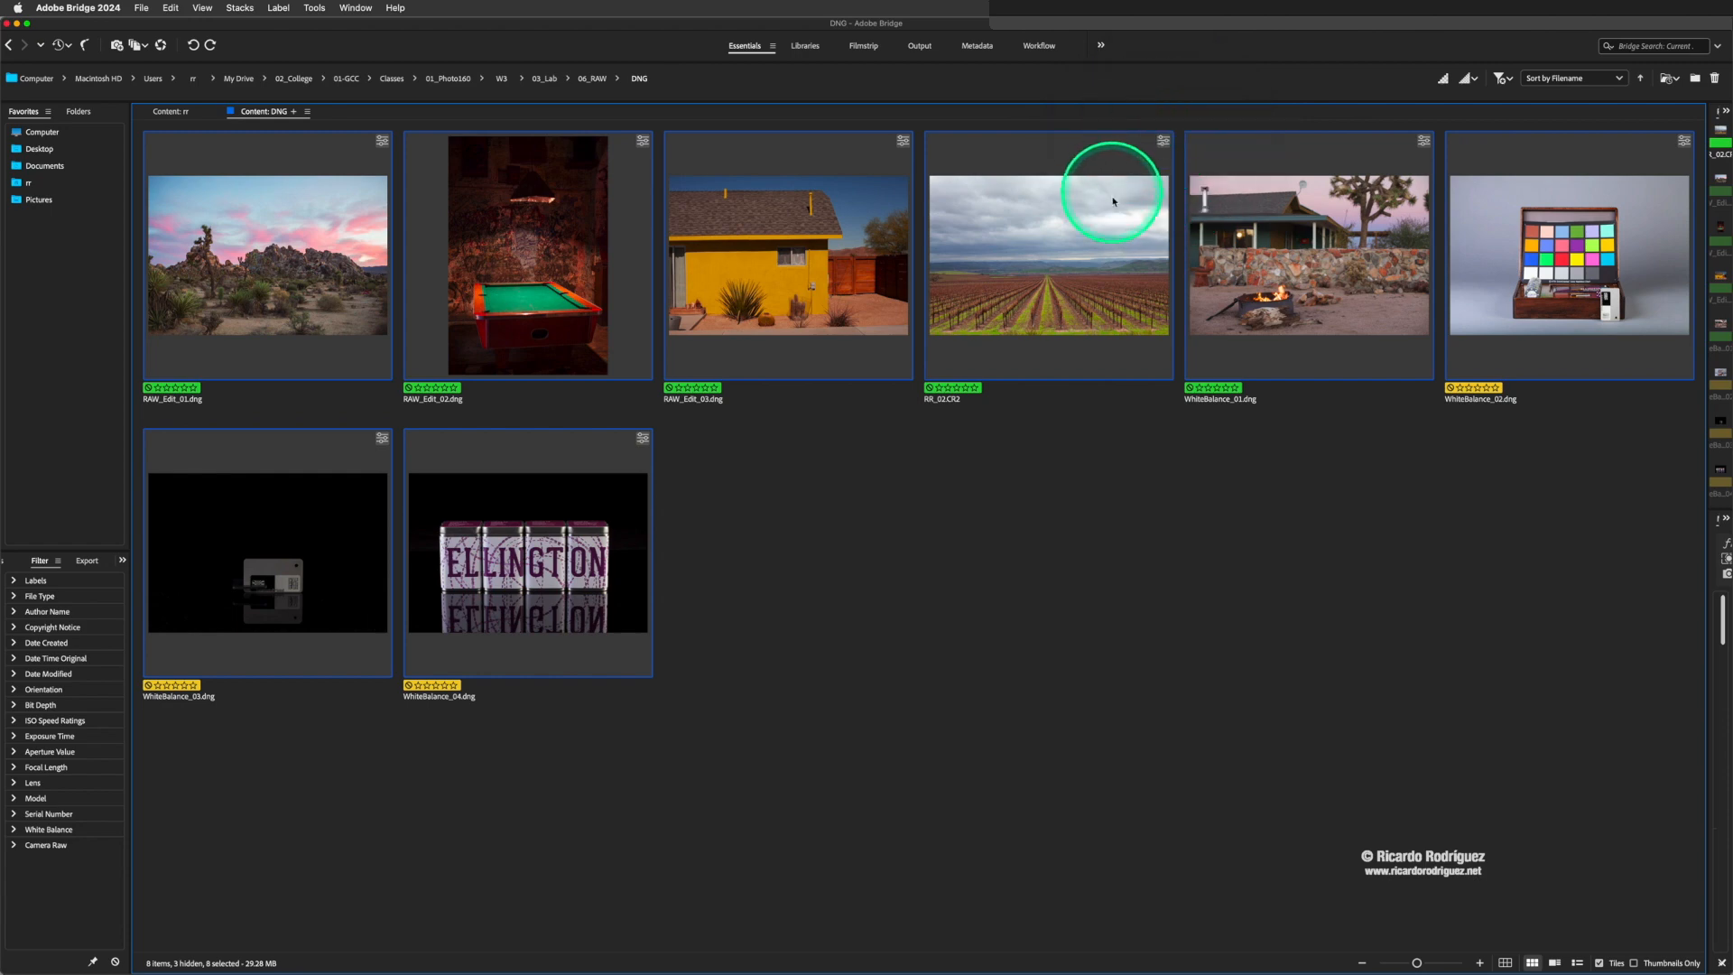
# - Open the selected images in Camera Raw, set the Exposure of RAW_Edit_01.dng to +0.90 and save the edit
pyautogui.doubleClick(845, 193)
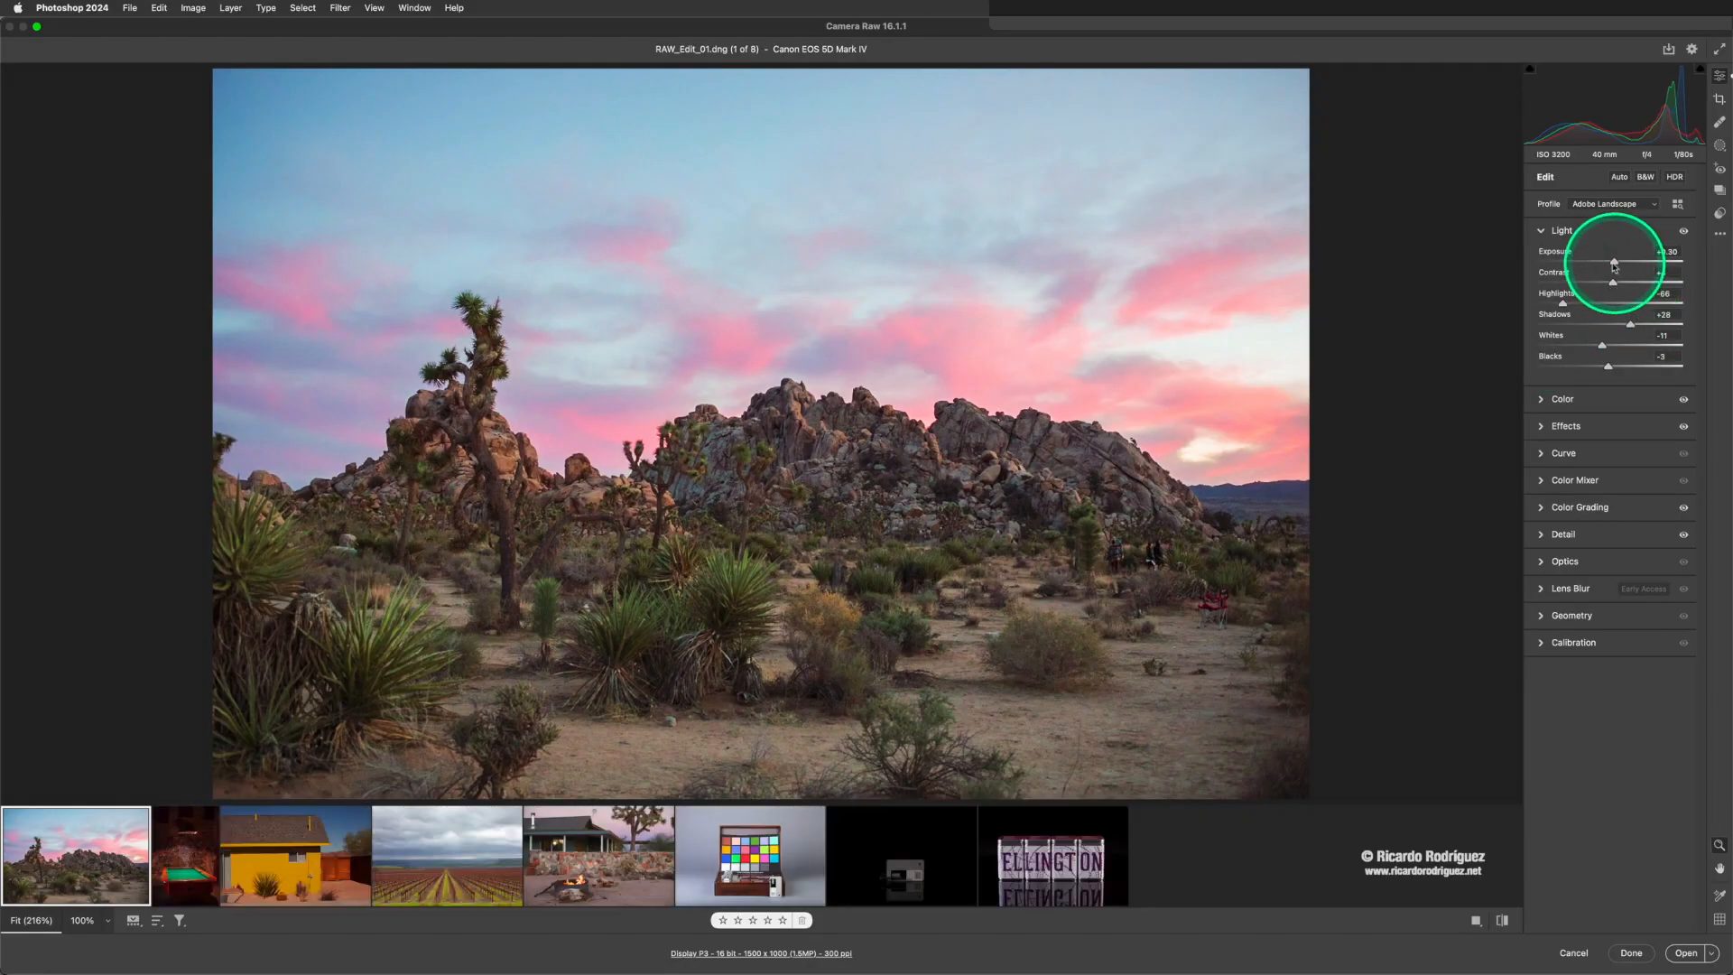
pyautogui.moveTo(1614, 266)
pyautogui.mouseDown()
pyautogui.moveTo(1590, 263)
pyautogui.moveTo(1623, 261)
pyautogui.mouseUp()
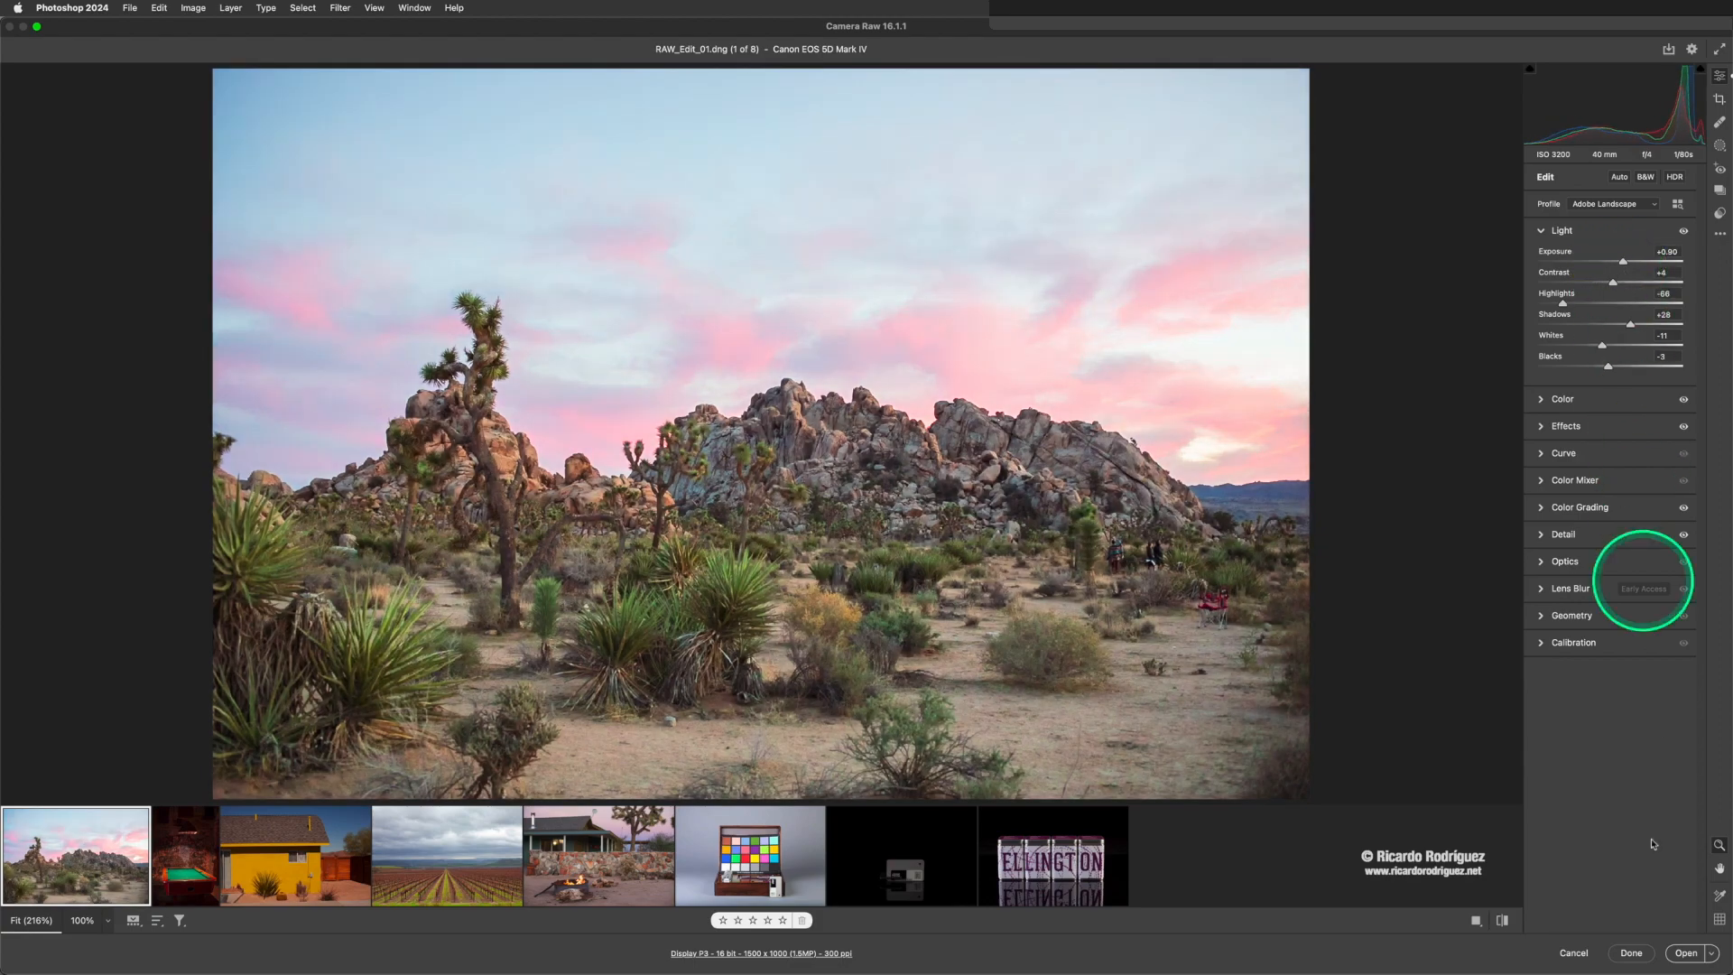
pyautogui.click(1634, 952)
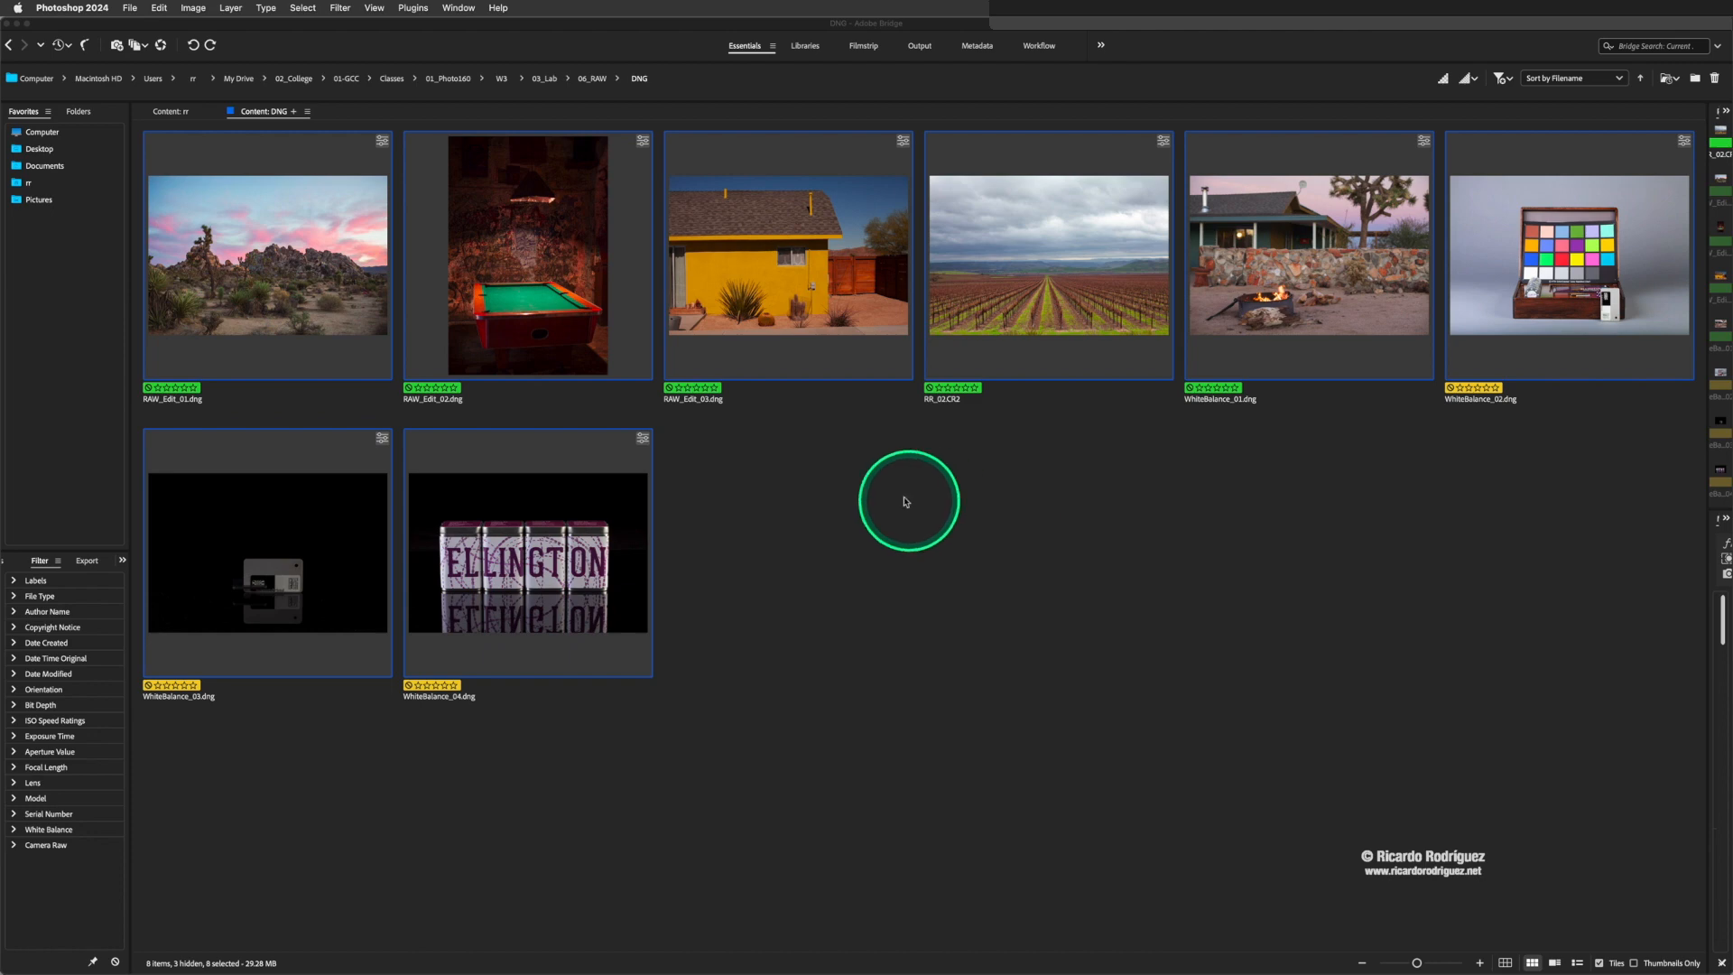
# - Clear the develop settings of all selected images in the DNG folder and reopen them in Camera Raw
pyautogui.rightClick(848, 225)
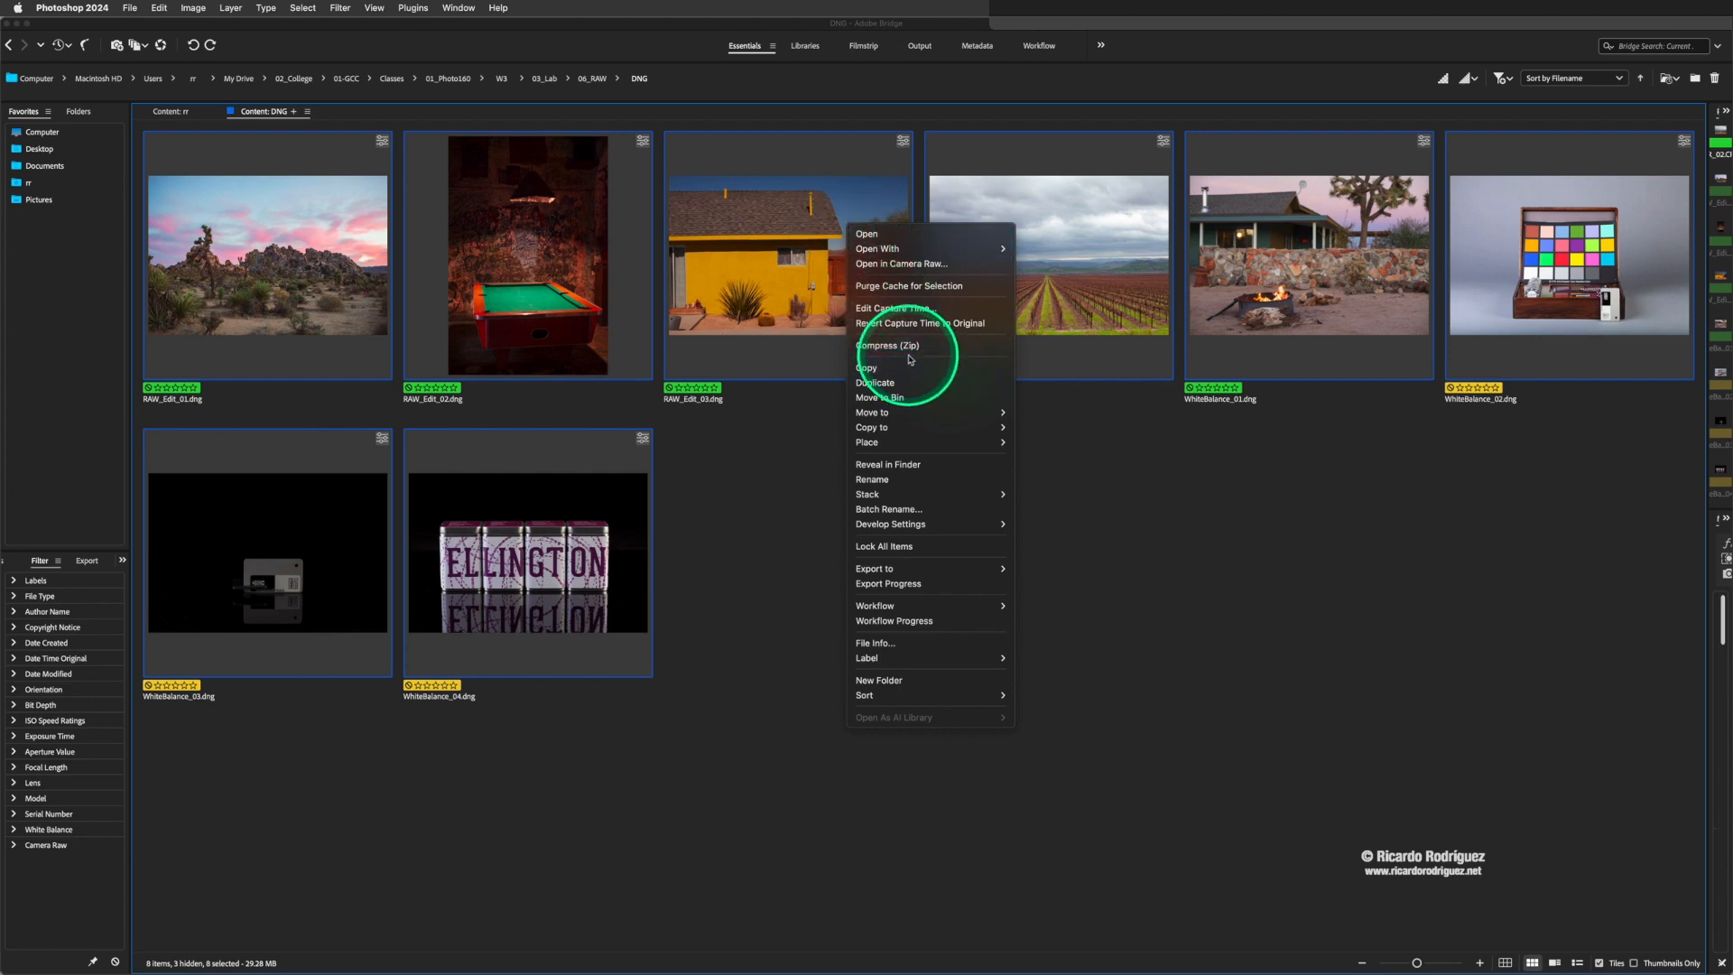
pyautogui.moveTo(917, 524)
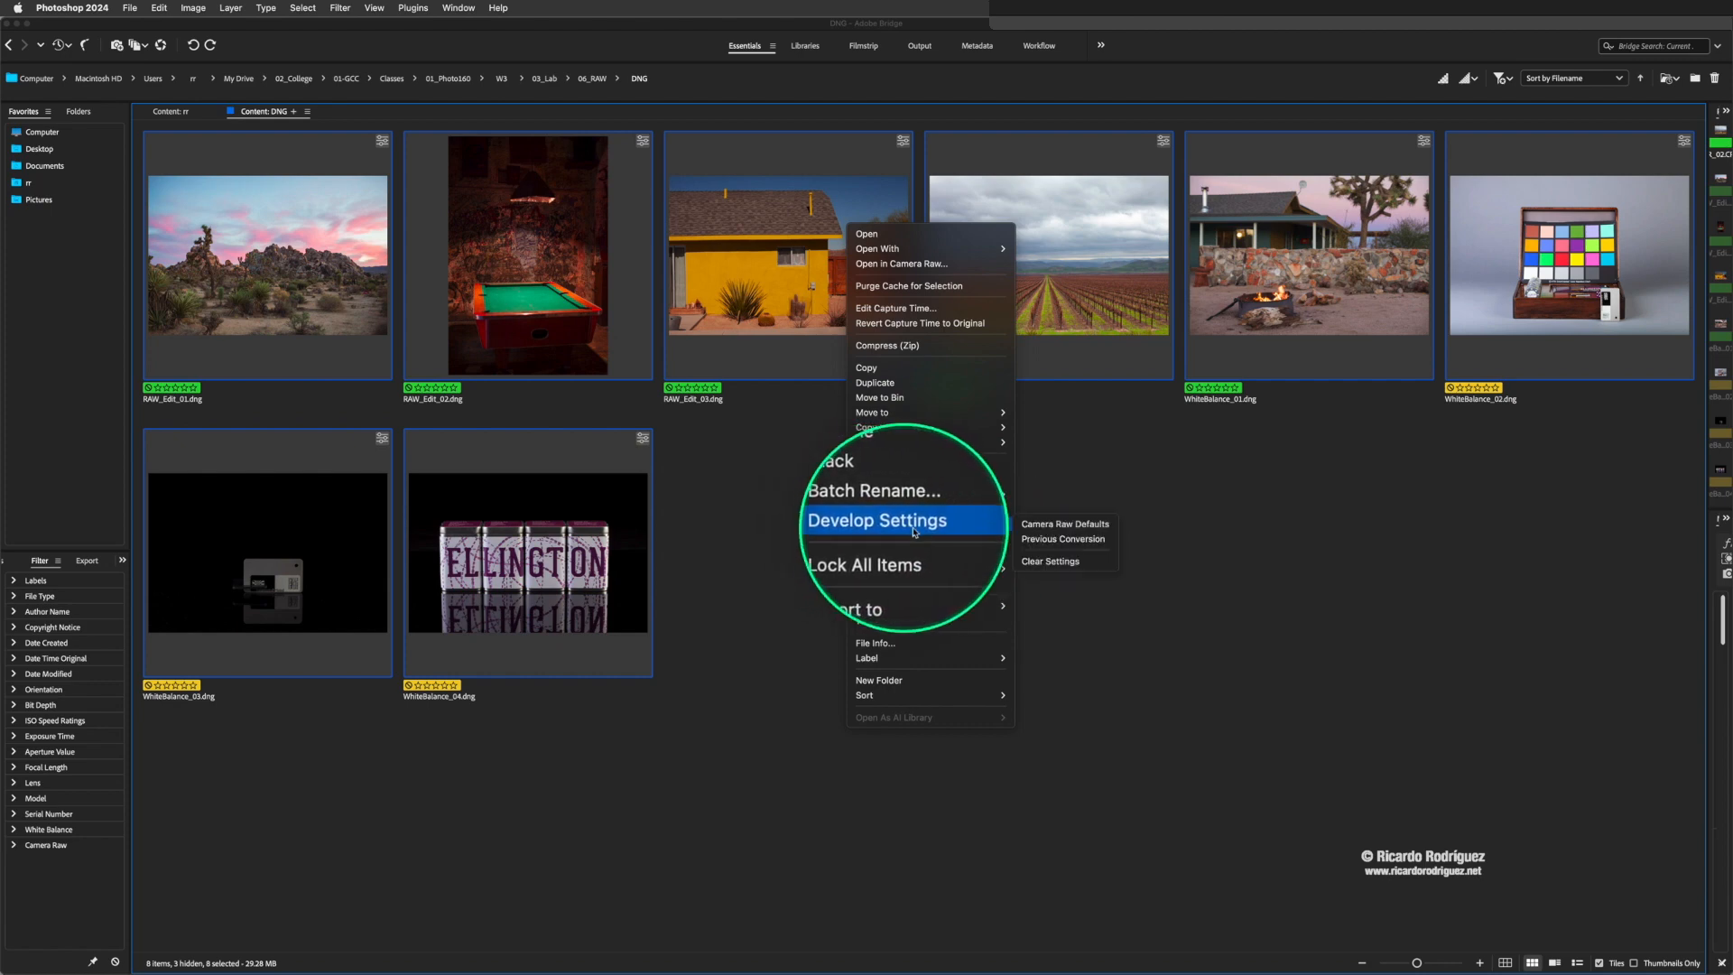
pyautogui.click(1053, 569)
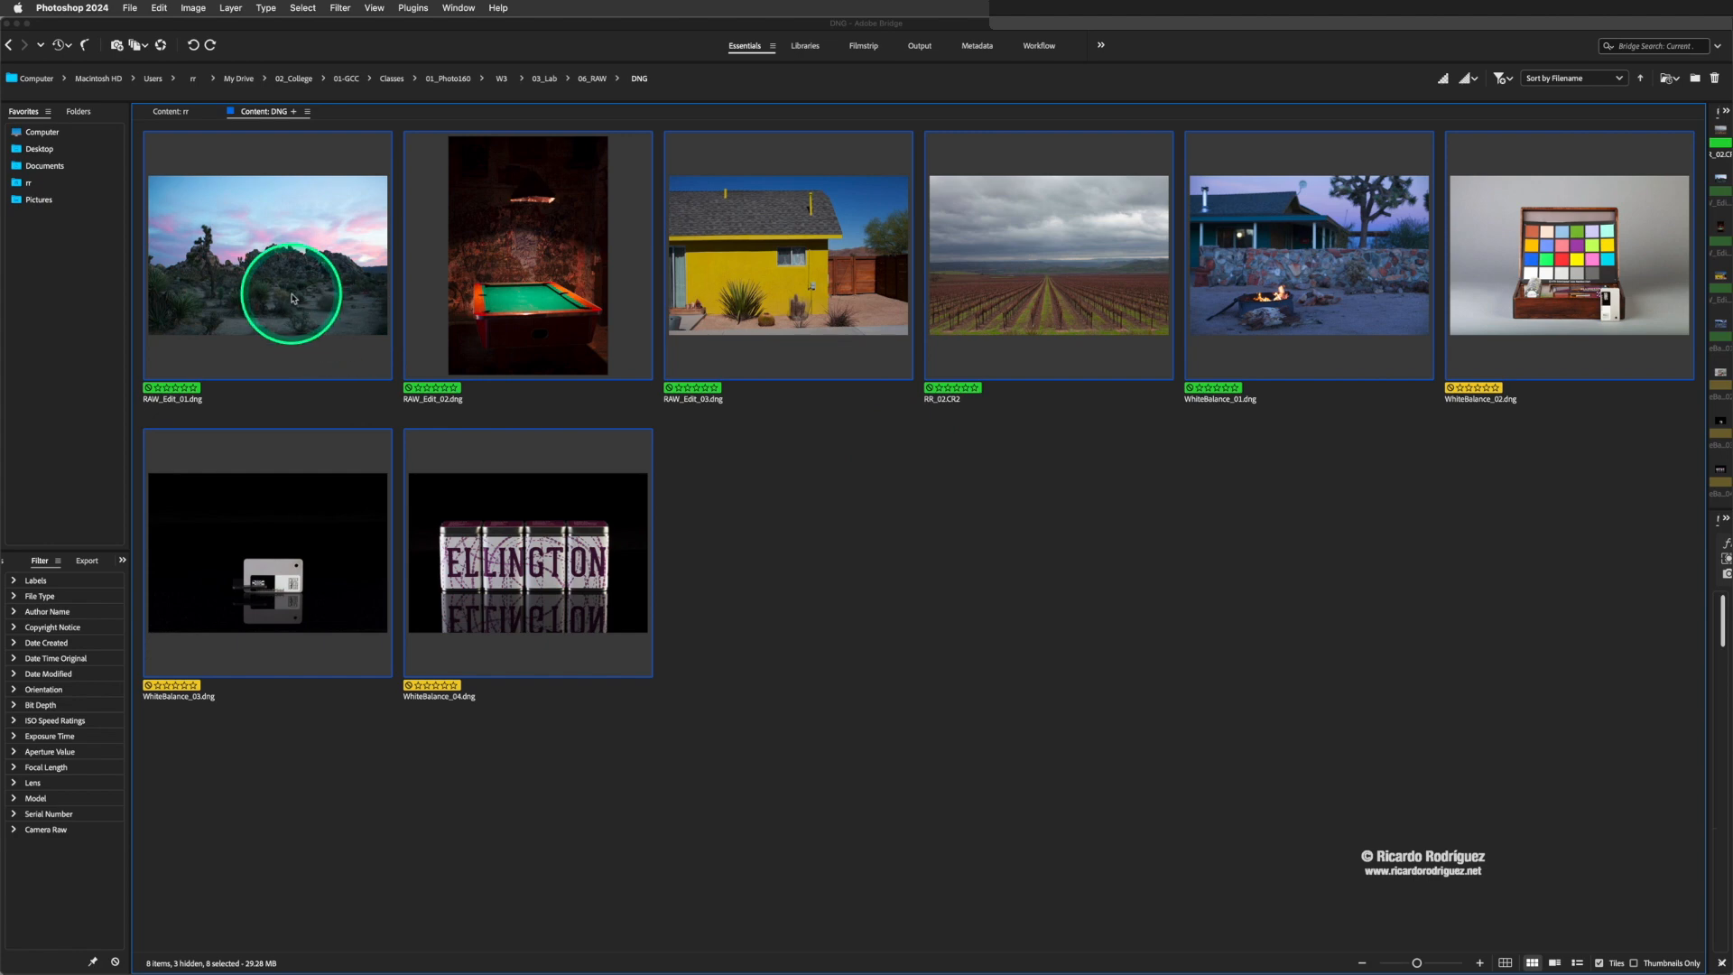
pyautogui.click(785, 304)
pyautogui.doubleClick(785, 304)
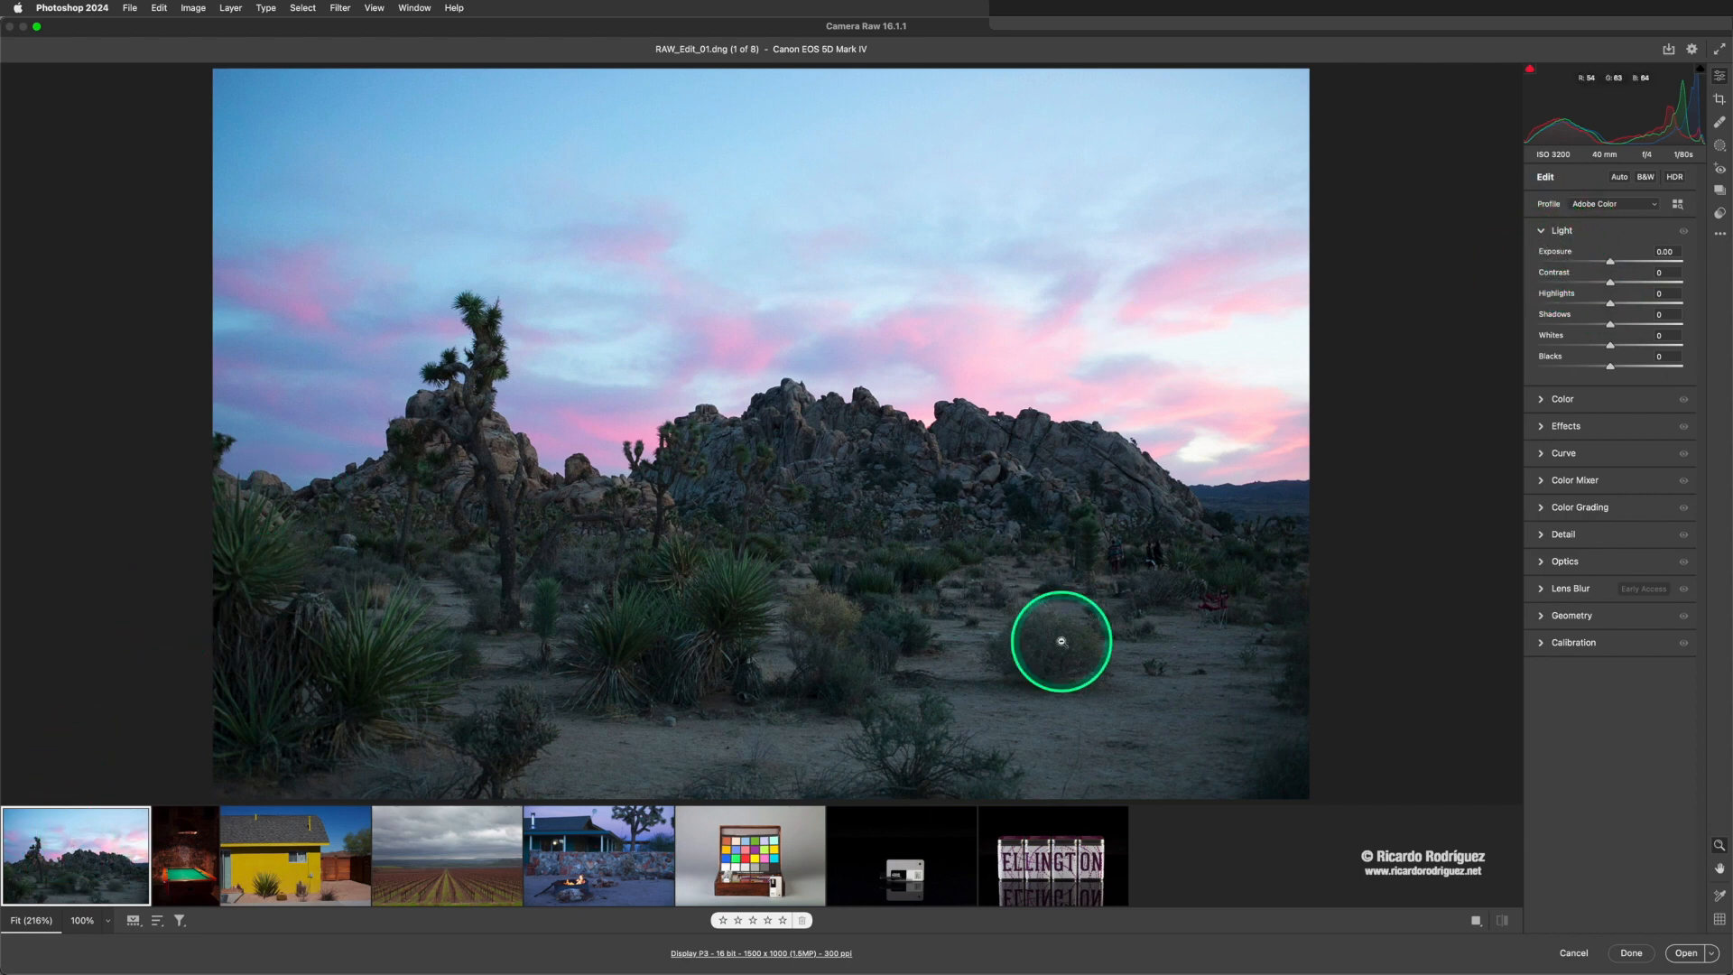
# - Compare the Adobe Color and Adobe Landscape profiles on RAW_Edit_01.dng and apply Adobe Landscape
pyautogui.click(1615, 205)
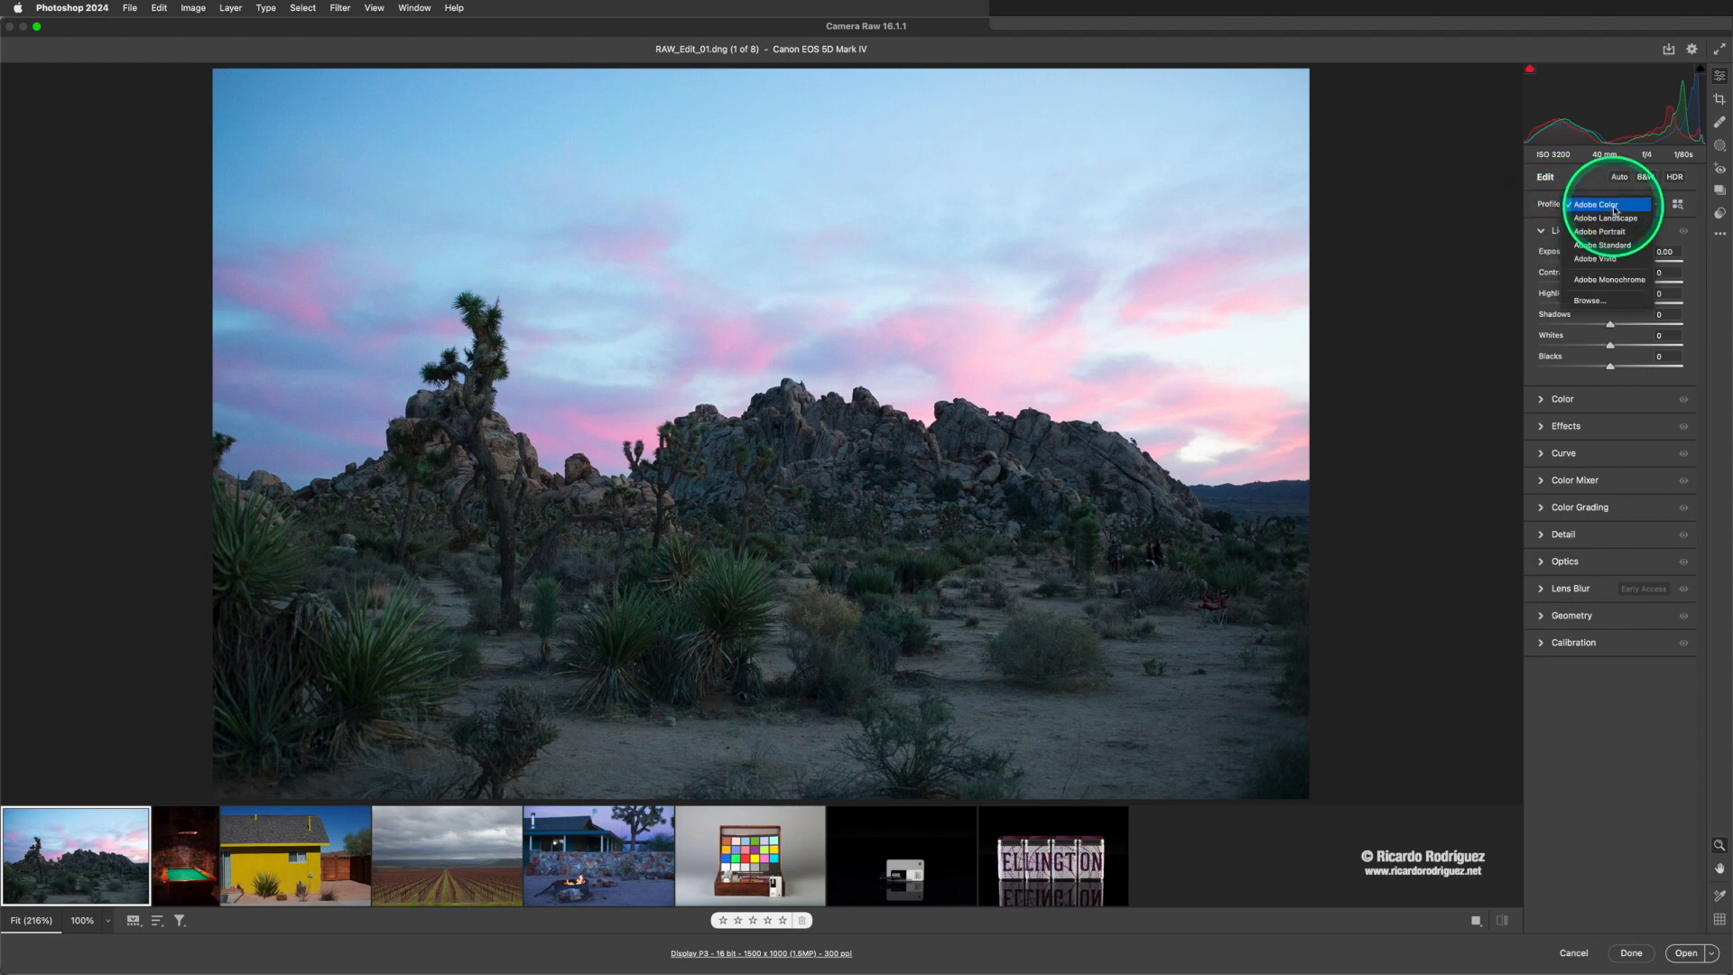
pyautogui.click(1605, 218)
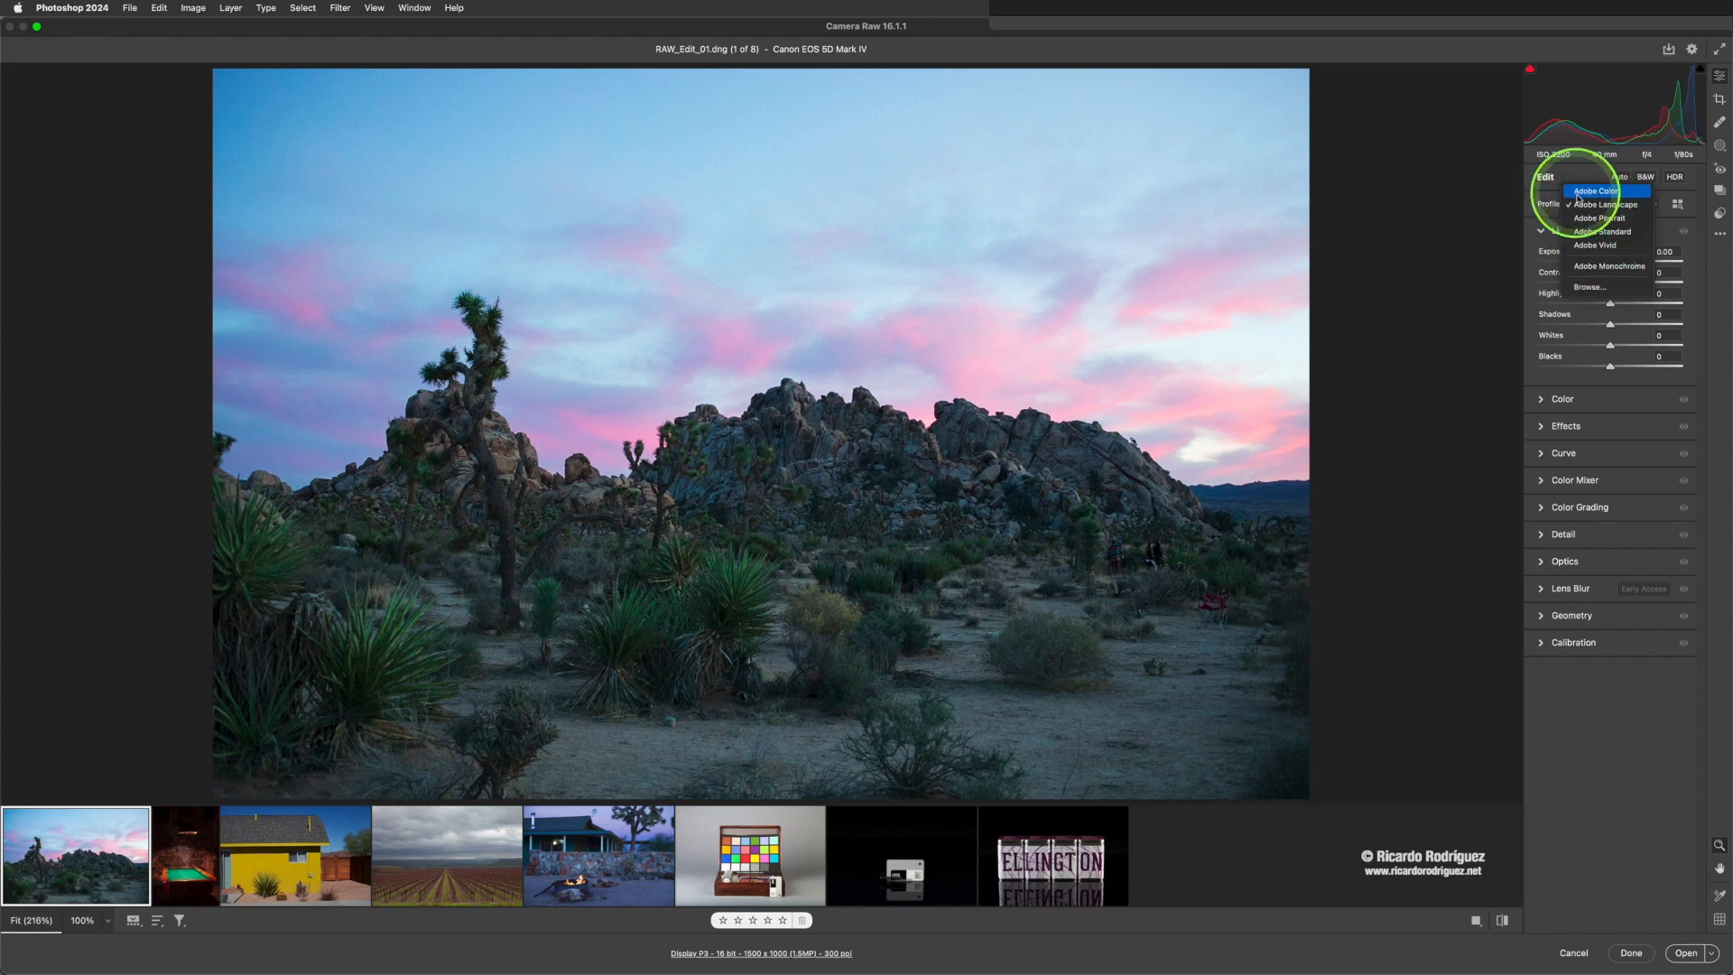
pyautogui.click(1579, 192)
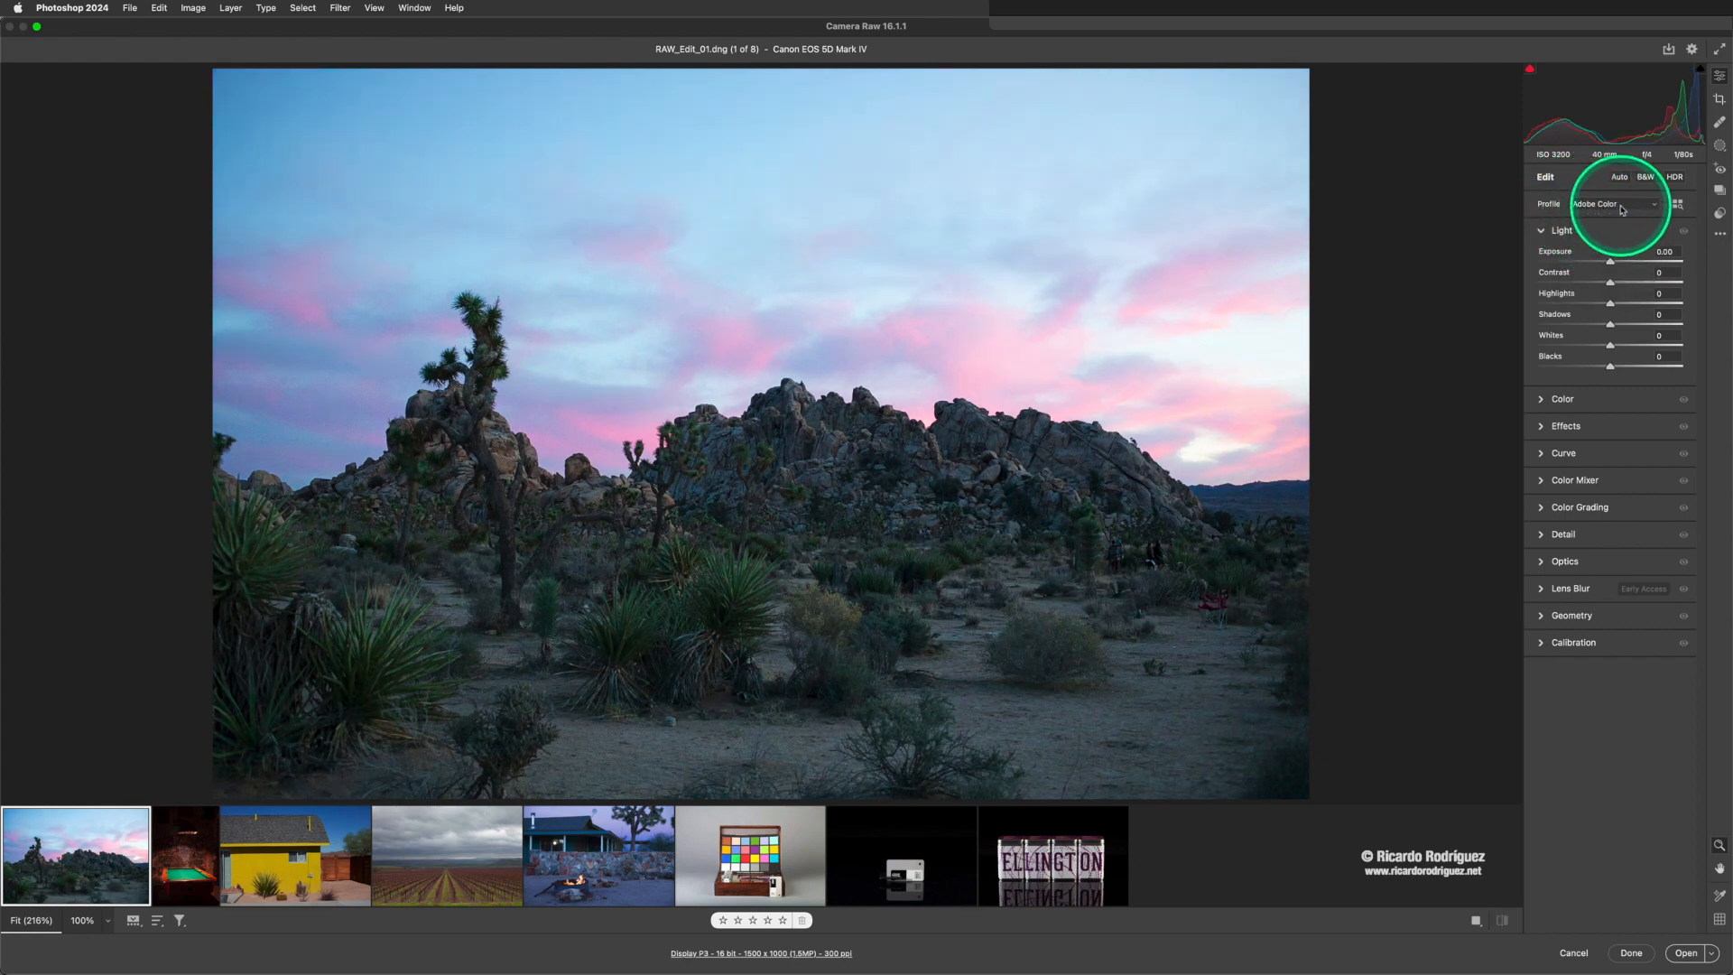
pyautogui.click(1621, 207)
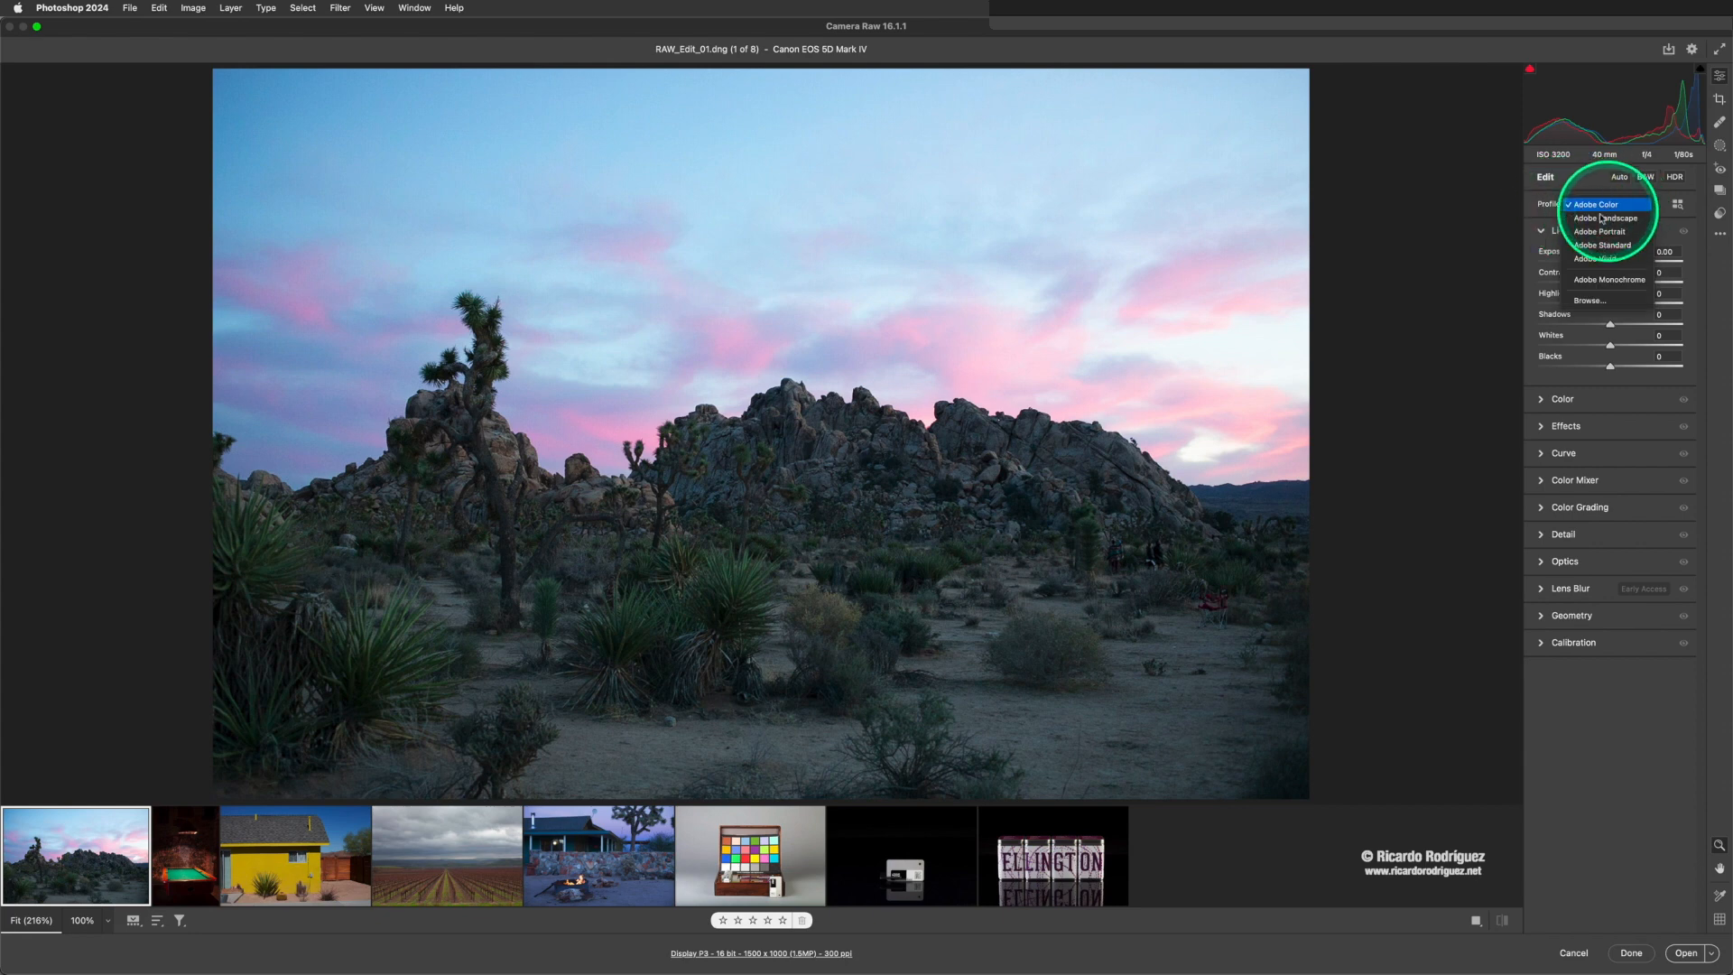
pyautogui.click(1604, 218)
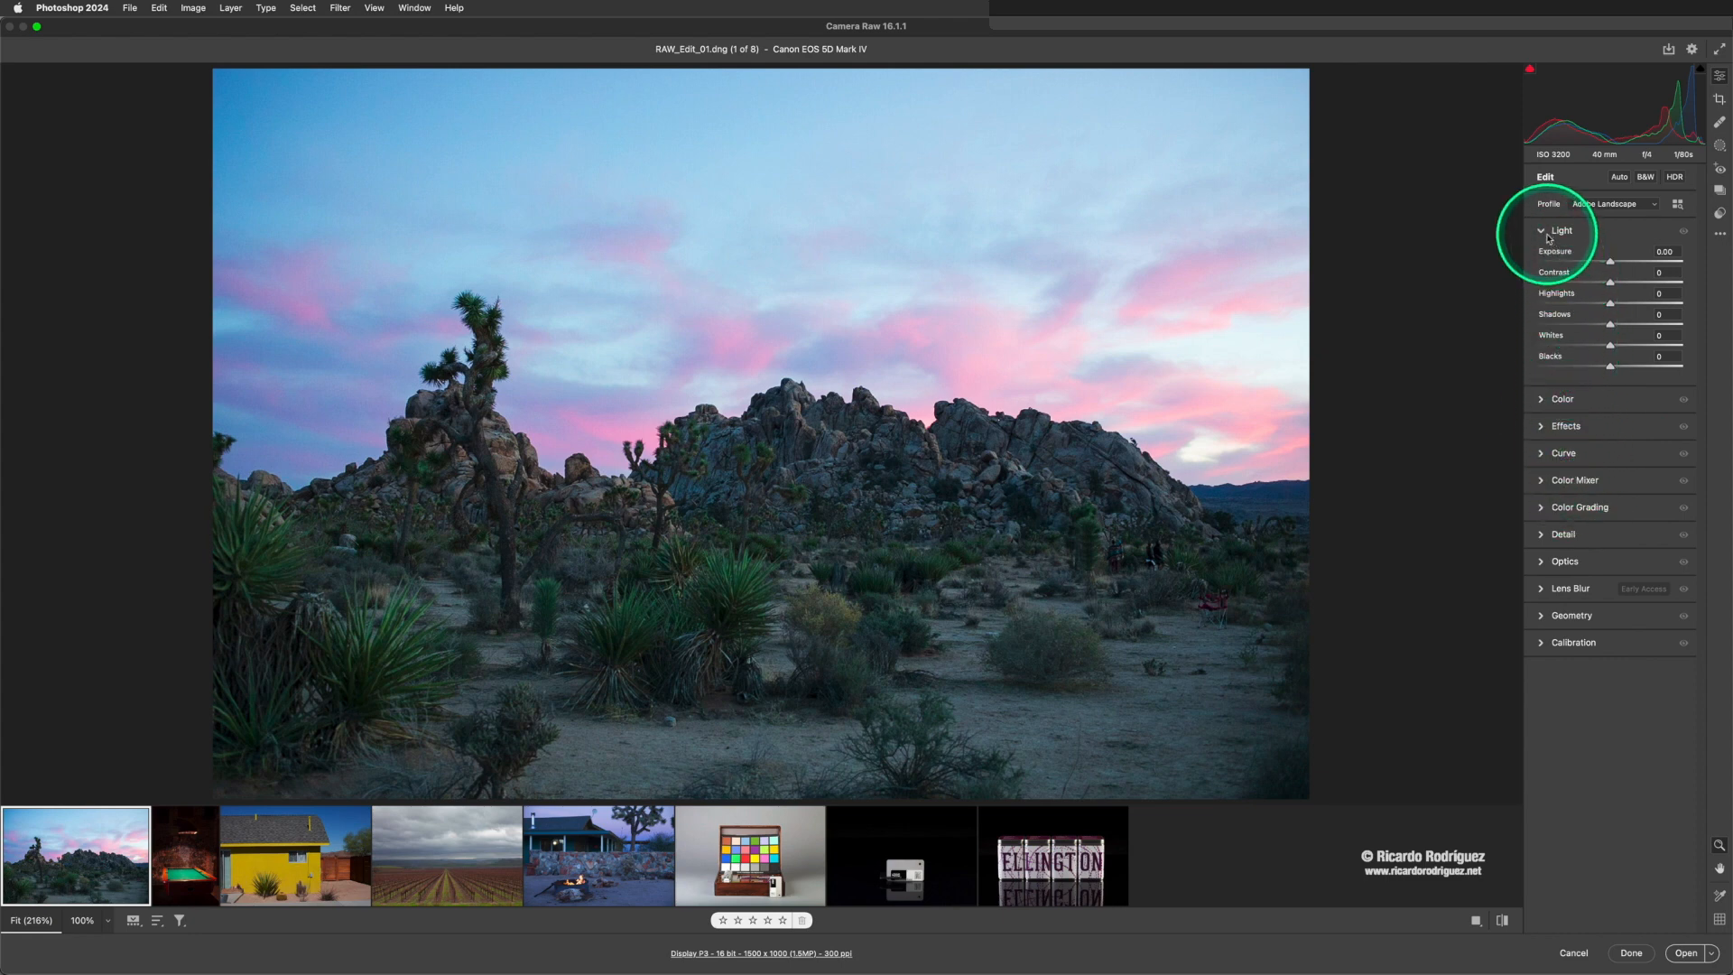
# - Try darker and brighter Exposure and Contrast adjustments, settling on Exposure +0.10 and Contrast +2
pyautogui.moveTo(1613, 263)
pyautogui.mouseDown()
pyautogui.moveTo(1585, 263)
pyautogui.moveTo(1639, 261)
pyautogui.moveTo(1568, 267)
pyautogui.moveTo(1642, 262)
pyautogui.moveTo(1610, 263)
pyautogui.mouseUp()
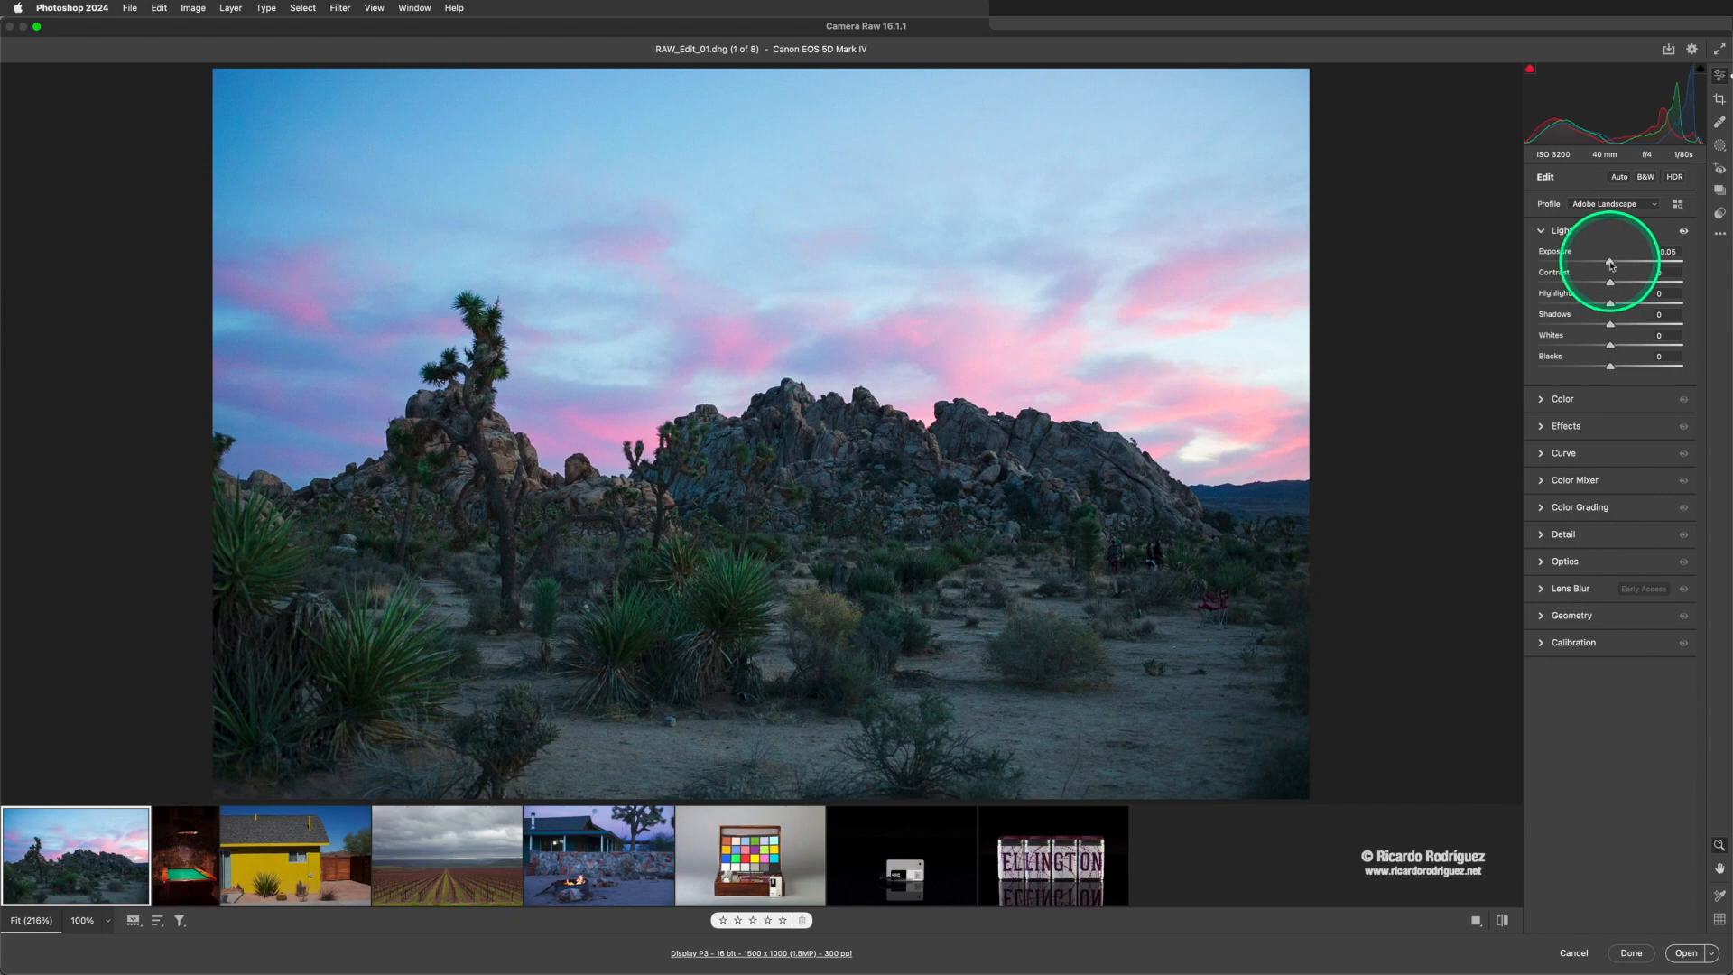
pyautogui.moveTo(1609, 265)
pyautogui.mouseDown()
pyautogui.moveTo(1489, 256)
pyautogui.moveTo(1680, 285)
pyautogui.moveTo(1617, 288)
pyautogui.mouseUp()
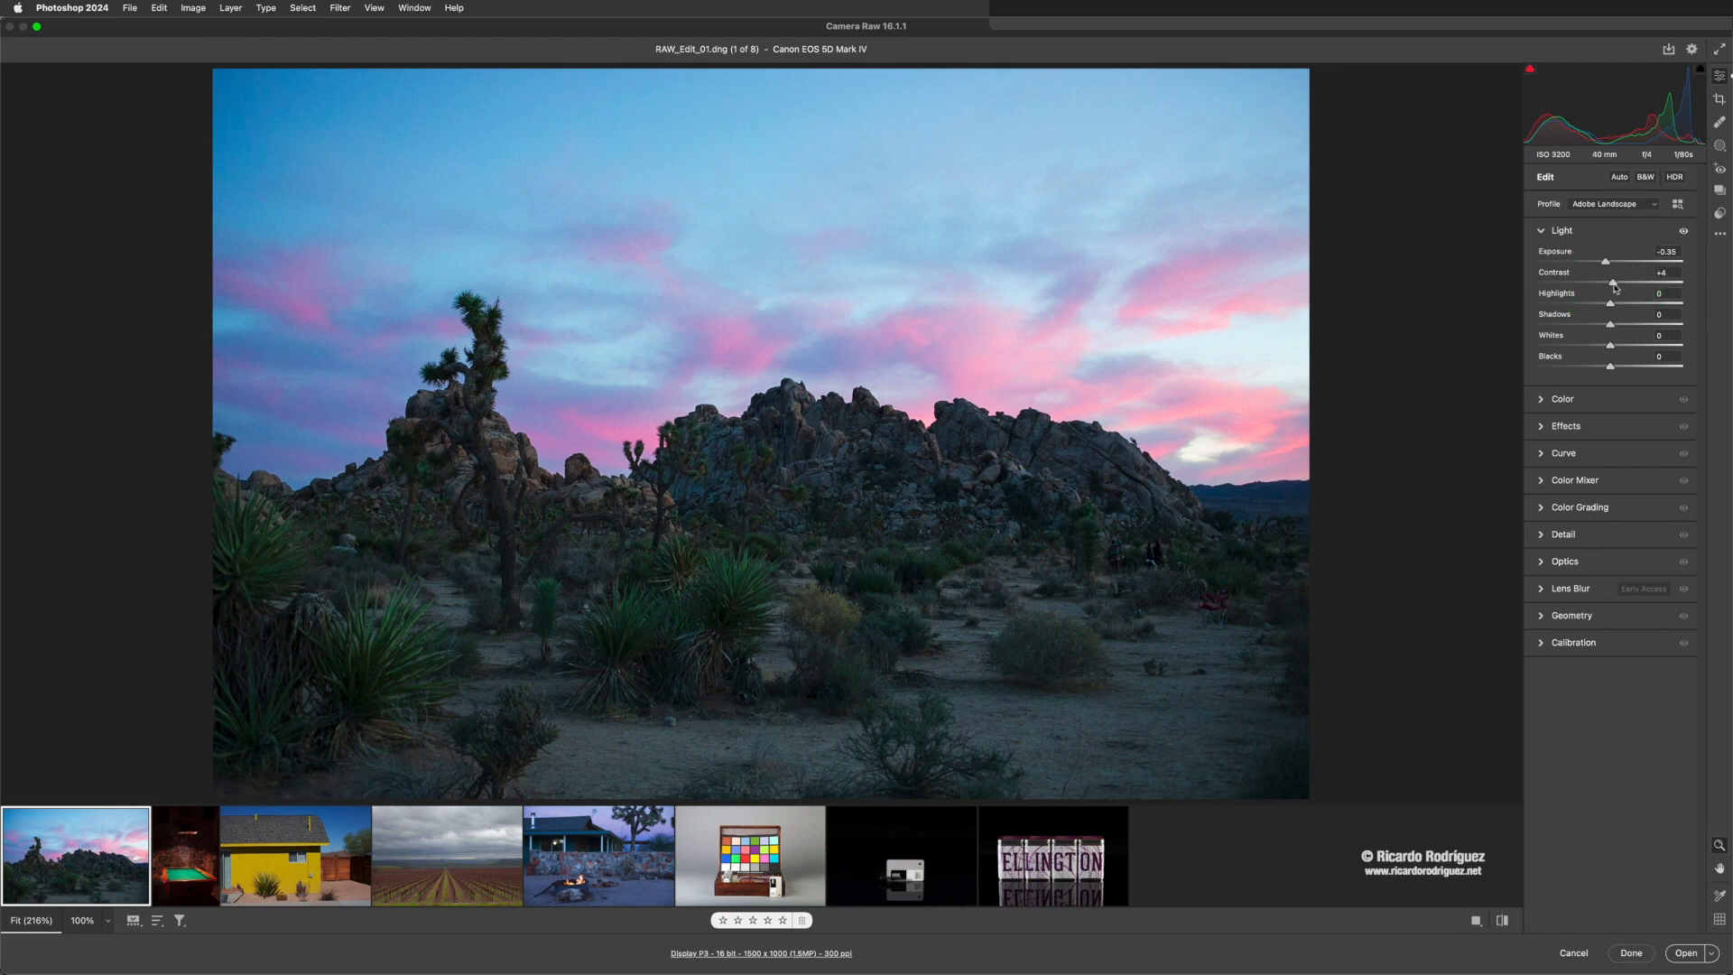
pyautogui.moveTo(1615, 287)
pyautogui.mouseDown()
pyautogui.moveTo(1655, 286)
pyautogui.moveTo(1605, 285)
pyautogui.mouseUp()
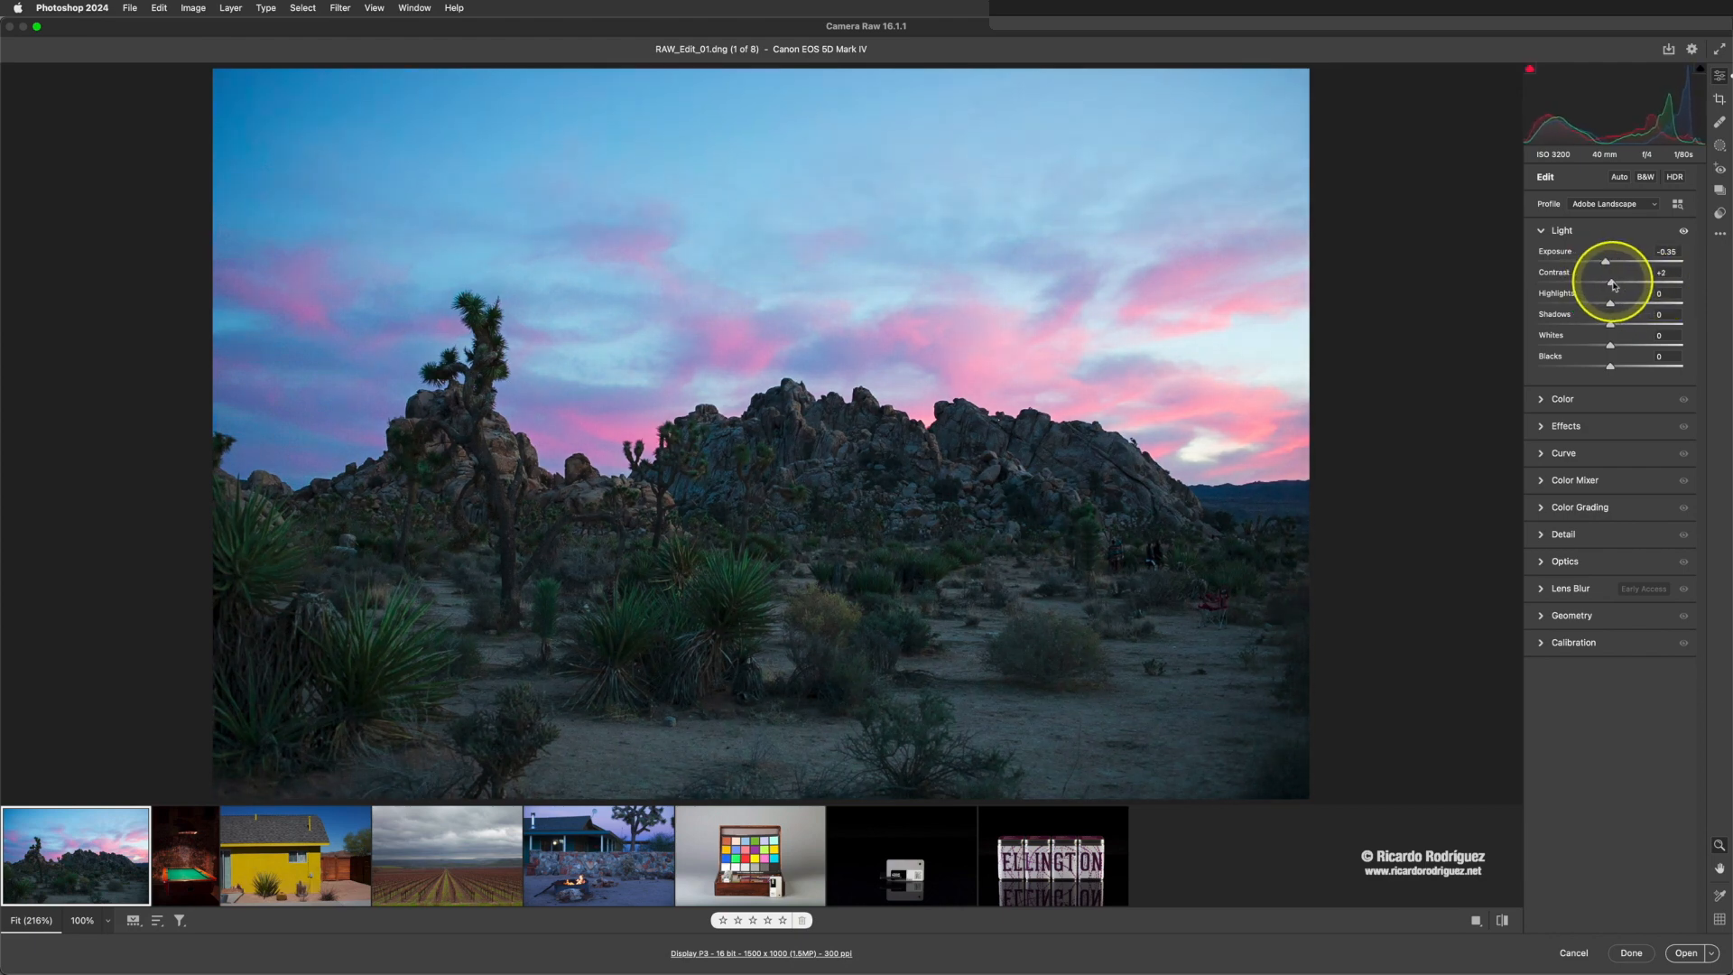
pyautogui.moveTo(1623, 287)
pyautogui.mouseDown()
pyautogui.moveTo(1683, 289)
pyautogui.moveTo(1604, 286)
pyautogui.mouseUp()
pyautogui.moveTo(1605, 264); pyautogui.dragTo(1611, 264)
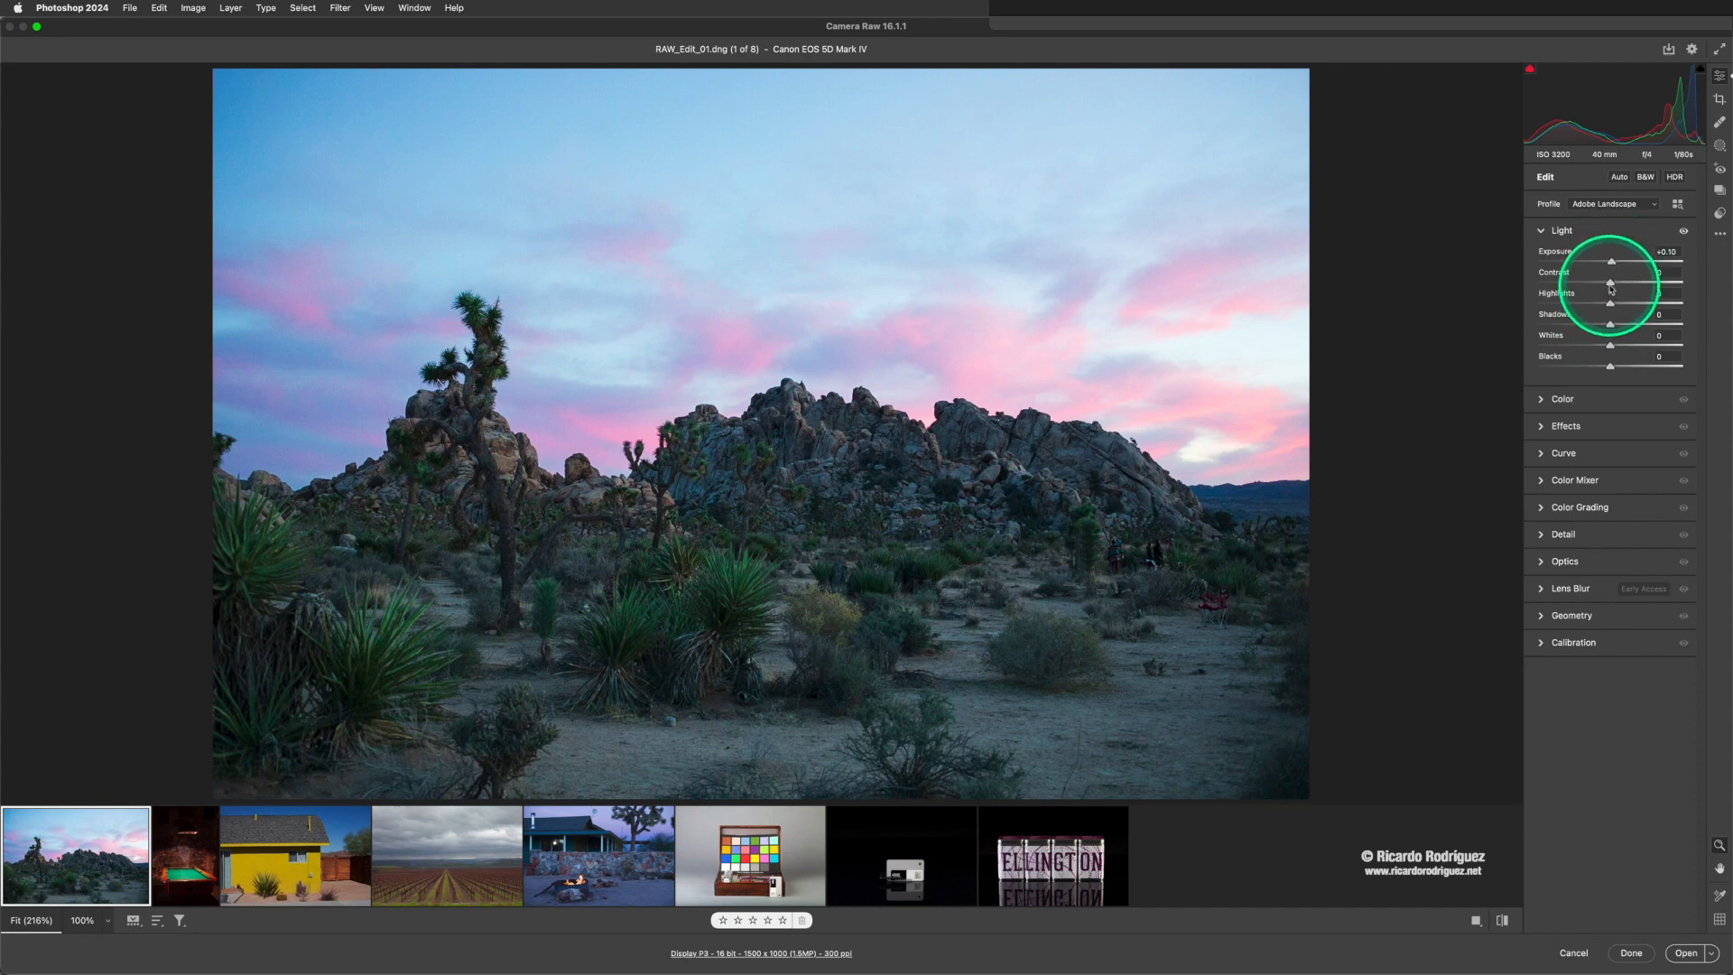
pyautogui.moveTo(1611, 285); pyautogui.dragTo(1612, 286)
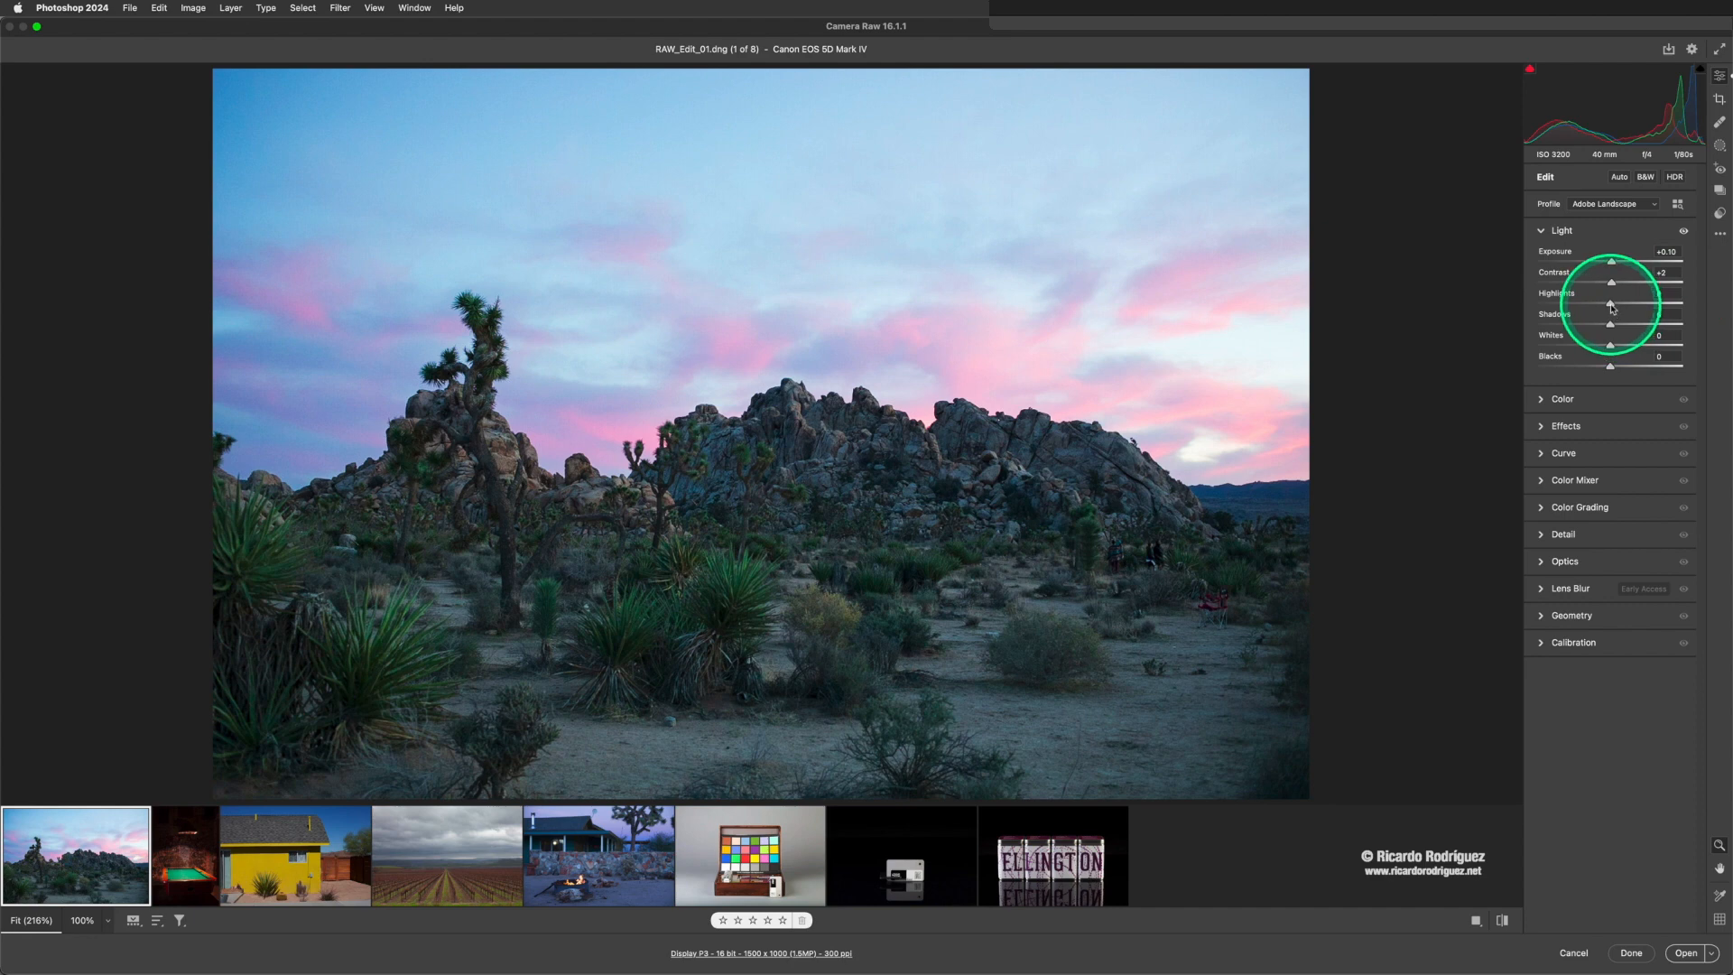
# - Try Highlights at -100, reset them, and settle on -59 to bring back detail in the sky
pyautogui.moveTo(1611, 303); pyautogui.dragTo(1522, 304)
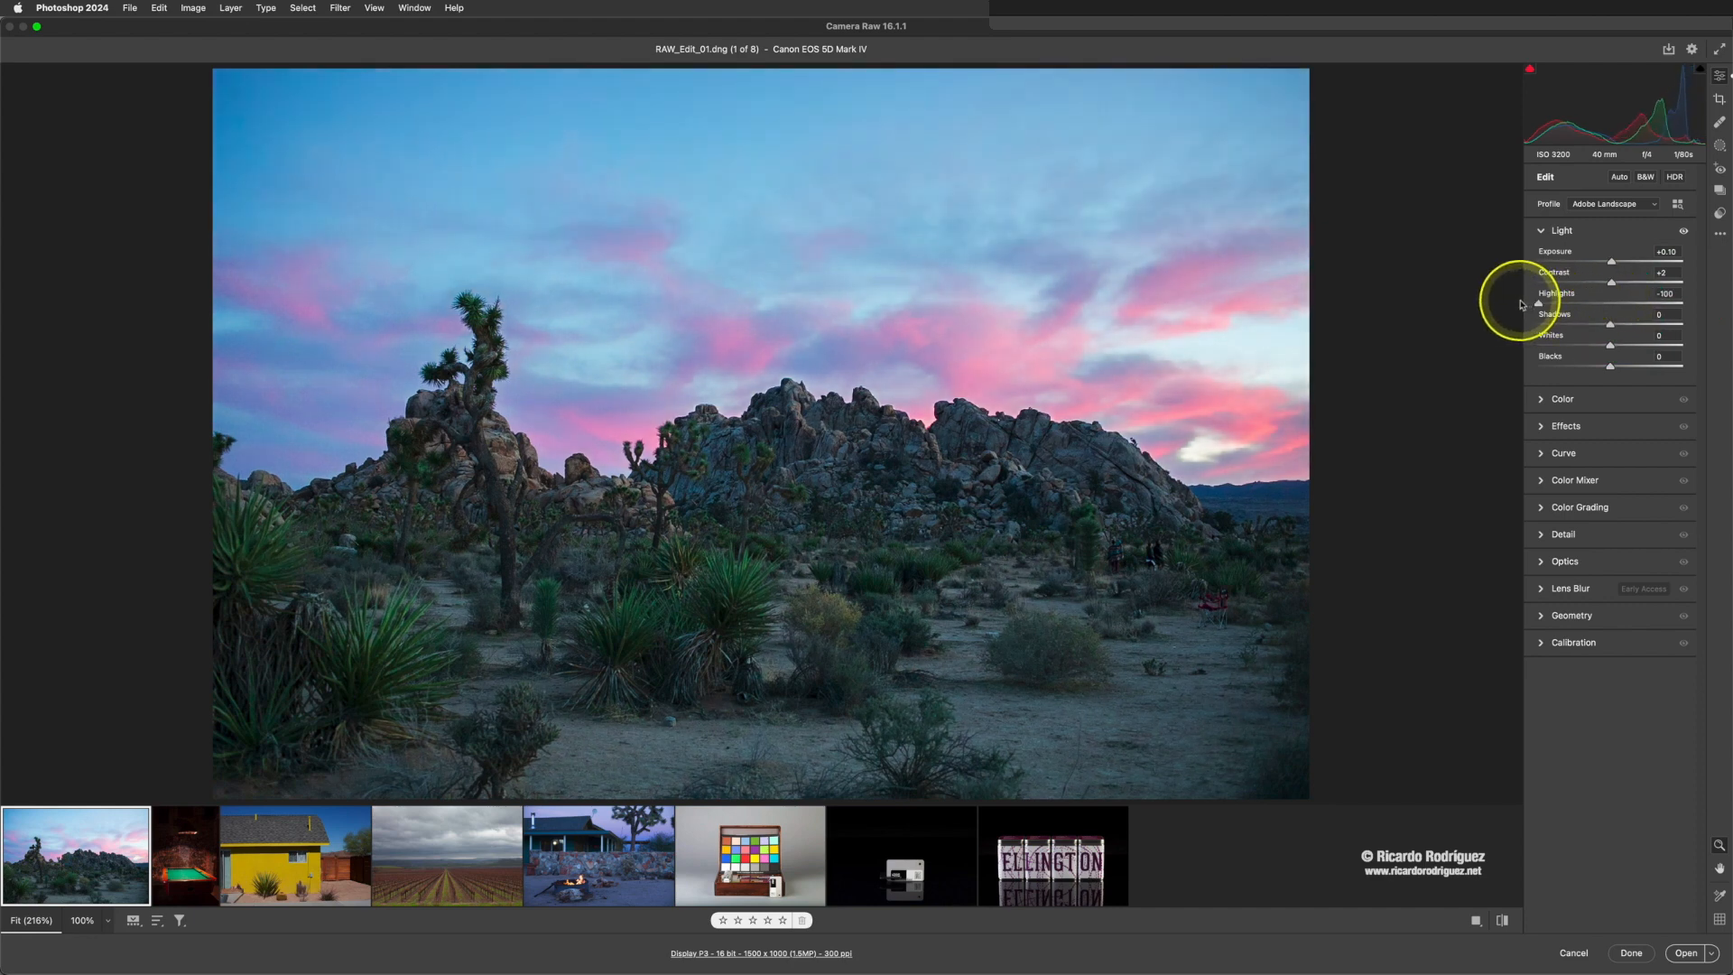
pyautogui.moveTo(1521, 304); pyautogui.dragTo(1522, 304)
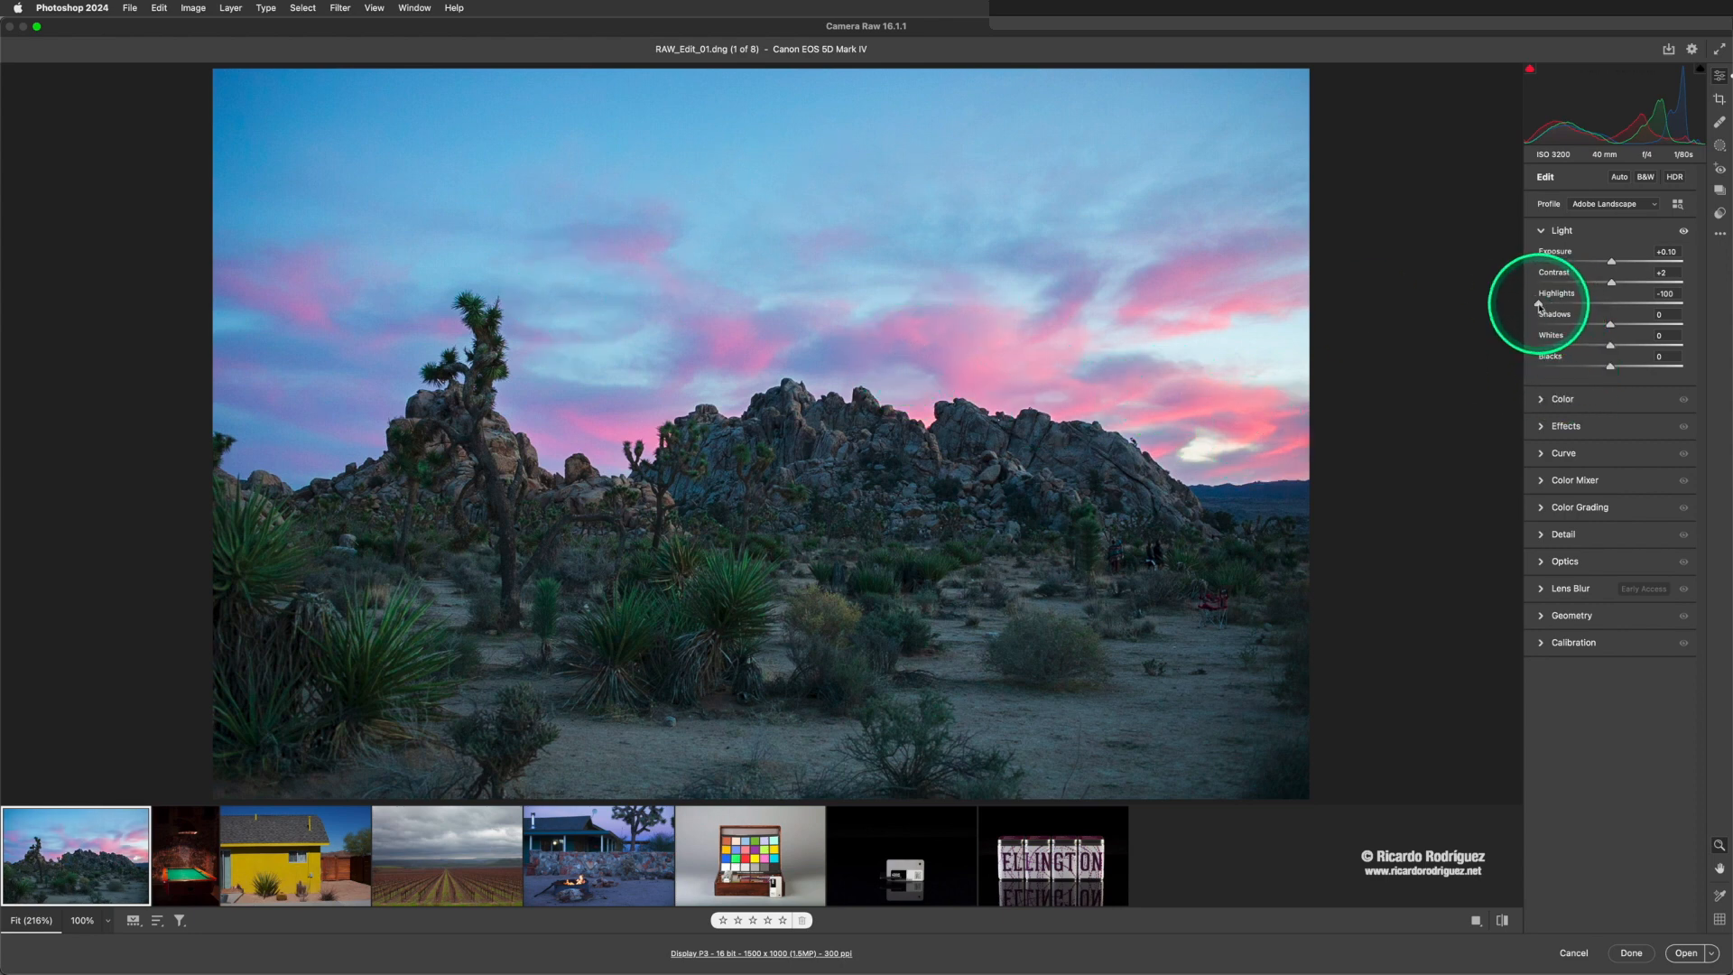
pyautogui.doubleClick(1540, 305)
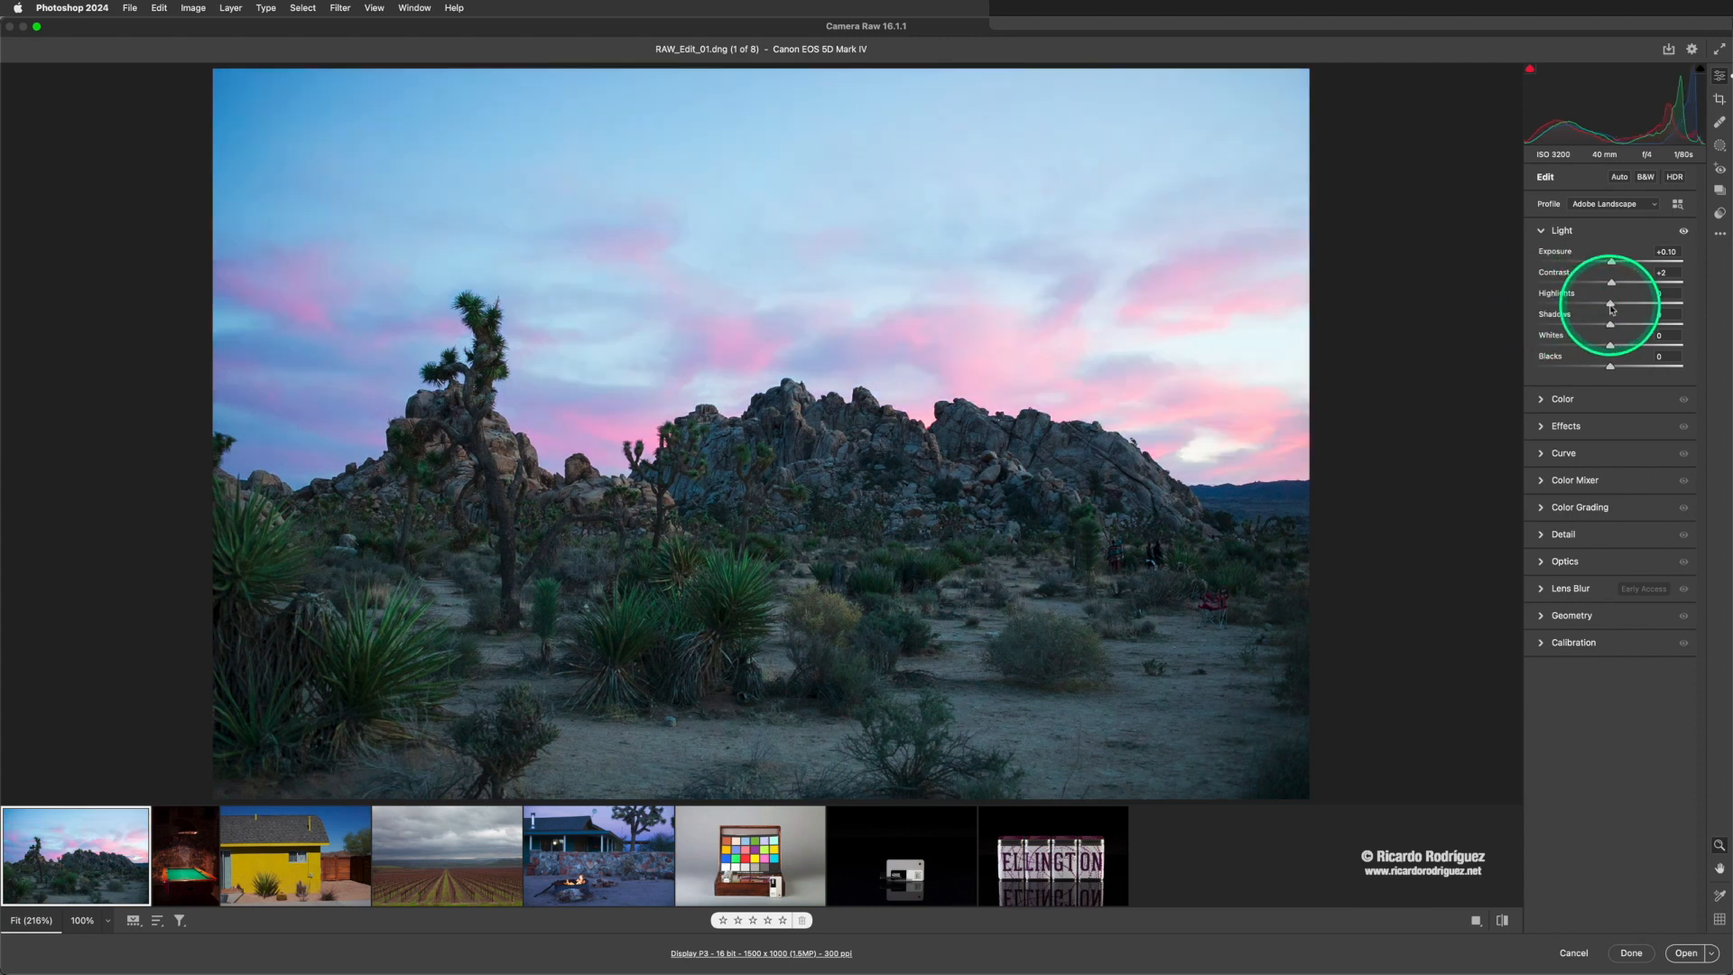
pyautogui.moveTo(1612, 309); pyautogui.dragTo(1607, 310)
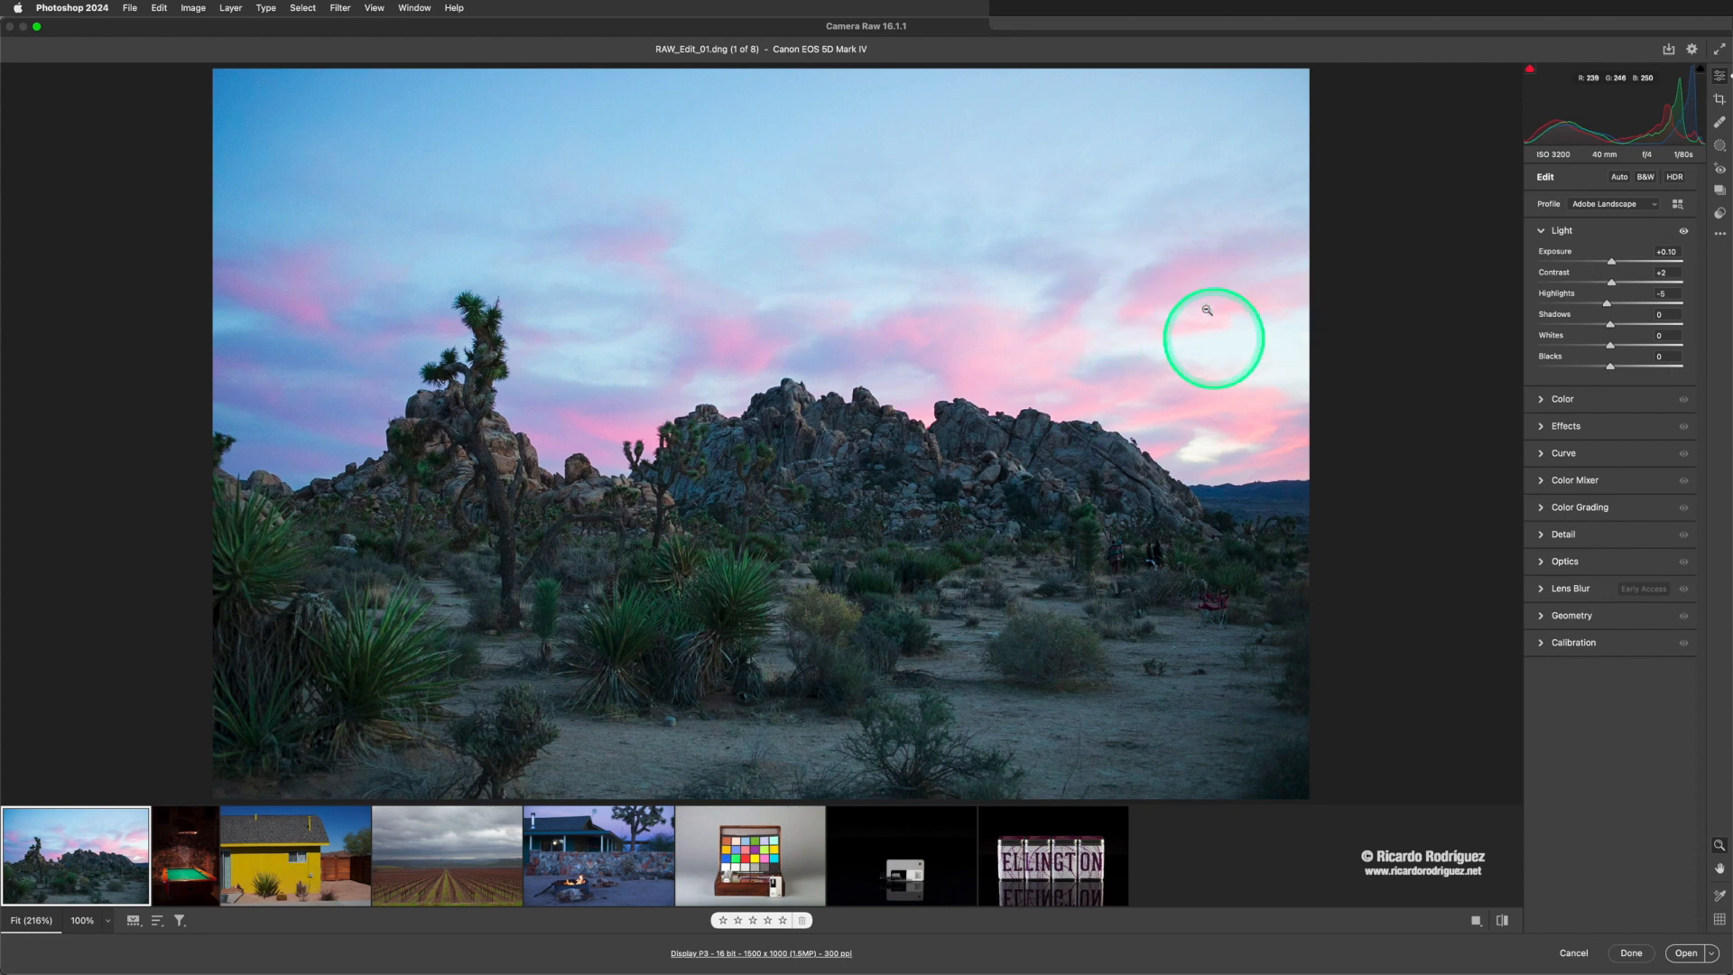
pyautogui.moveTo(1610, 305); pyautogui.dragTo(1530, 303)
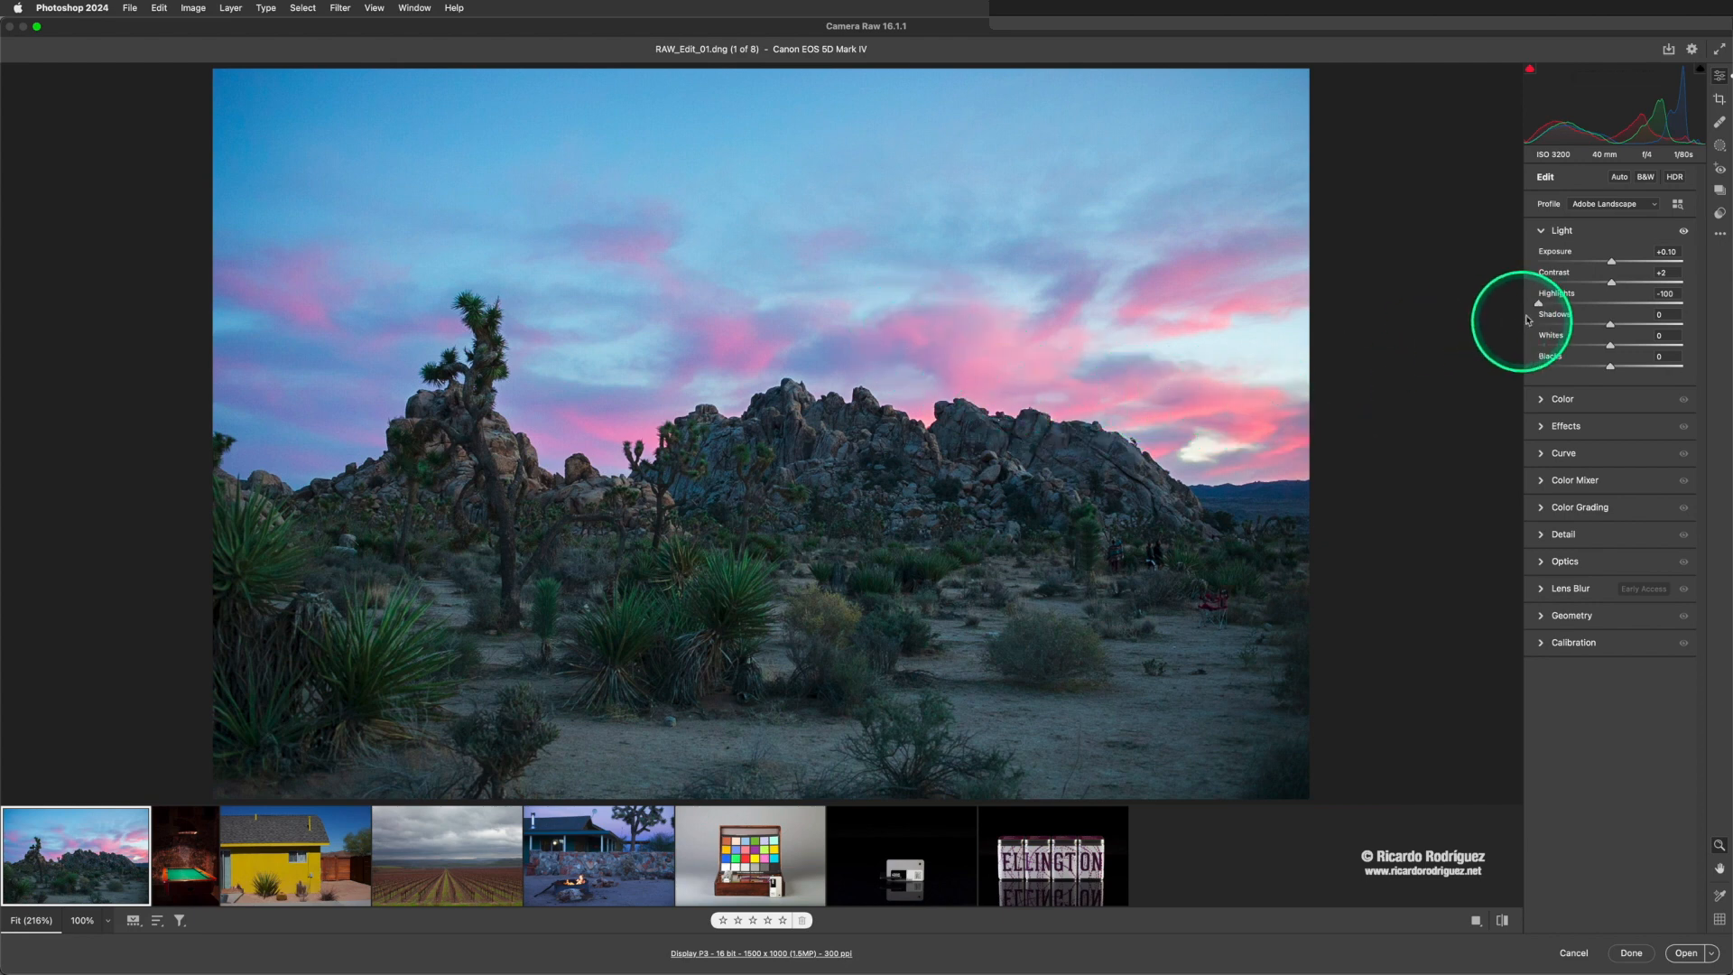
pyautogui.moveTo(1538, 303)
pyautogui.mouseDown()
pyautogui.moveTo(1579, 302)
pyautogui.moveTo(1516, 301)
pyautogui.moveTo(1568, 308)
pyautogui.mouseUp()
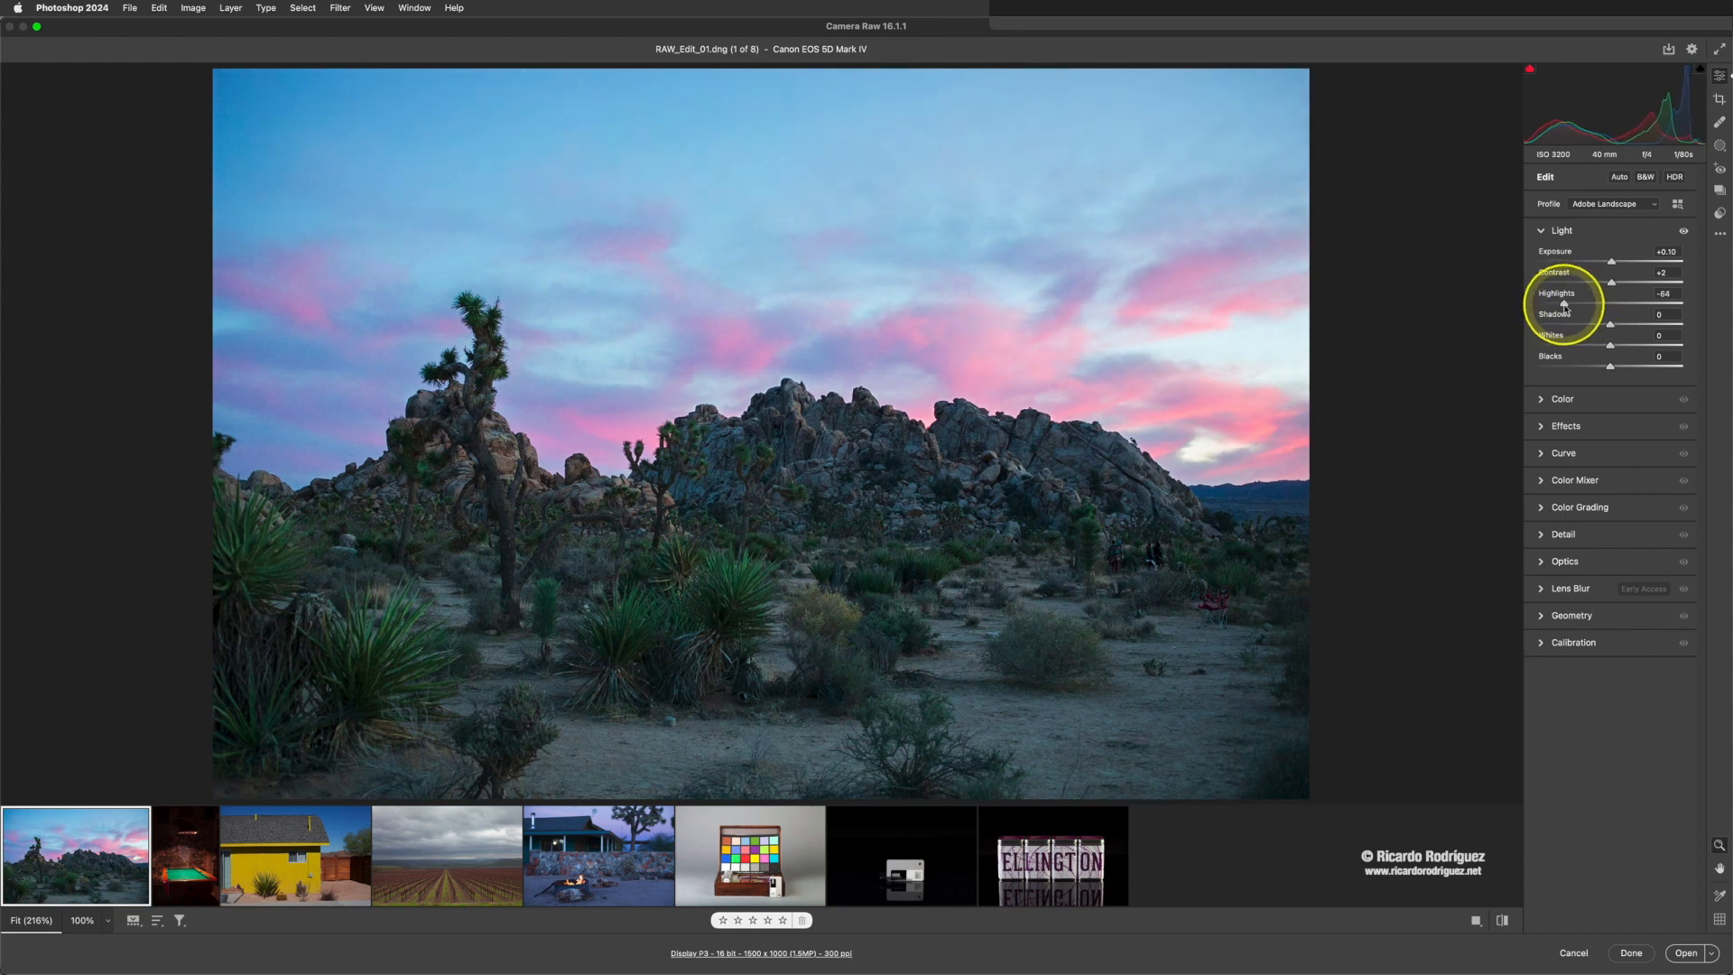
pyautogui.moveTo(1560, 305)
pyautogui.mouseDown()
pyautogui.moveTo(1521, 304)
pyautogui.moveTo(1605, 301)
pyautogui.moveTo(1566, 303)
pyautogui.mouseUp()
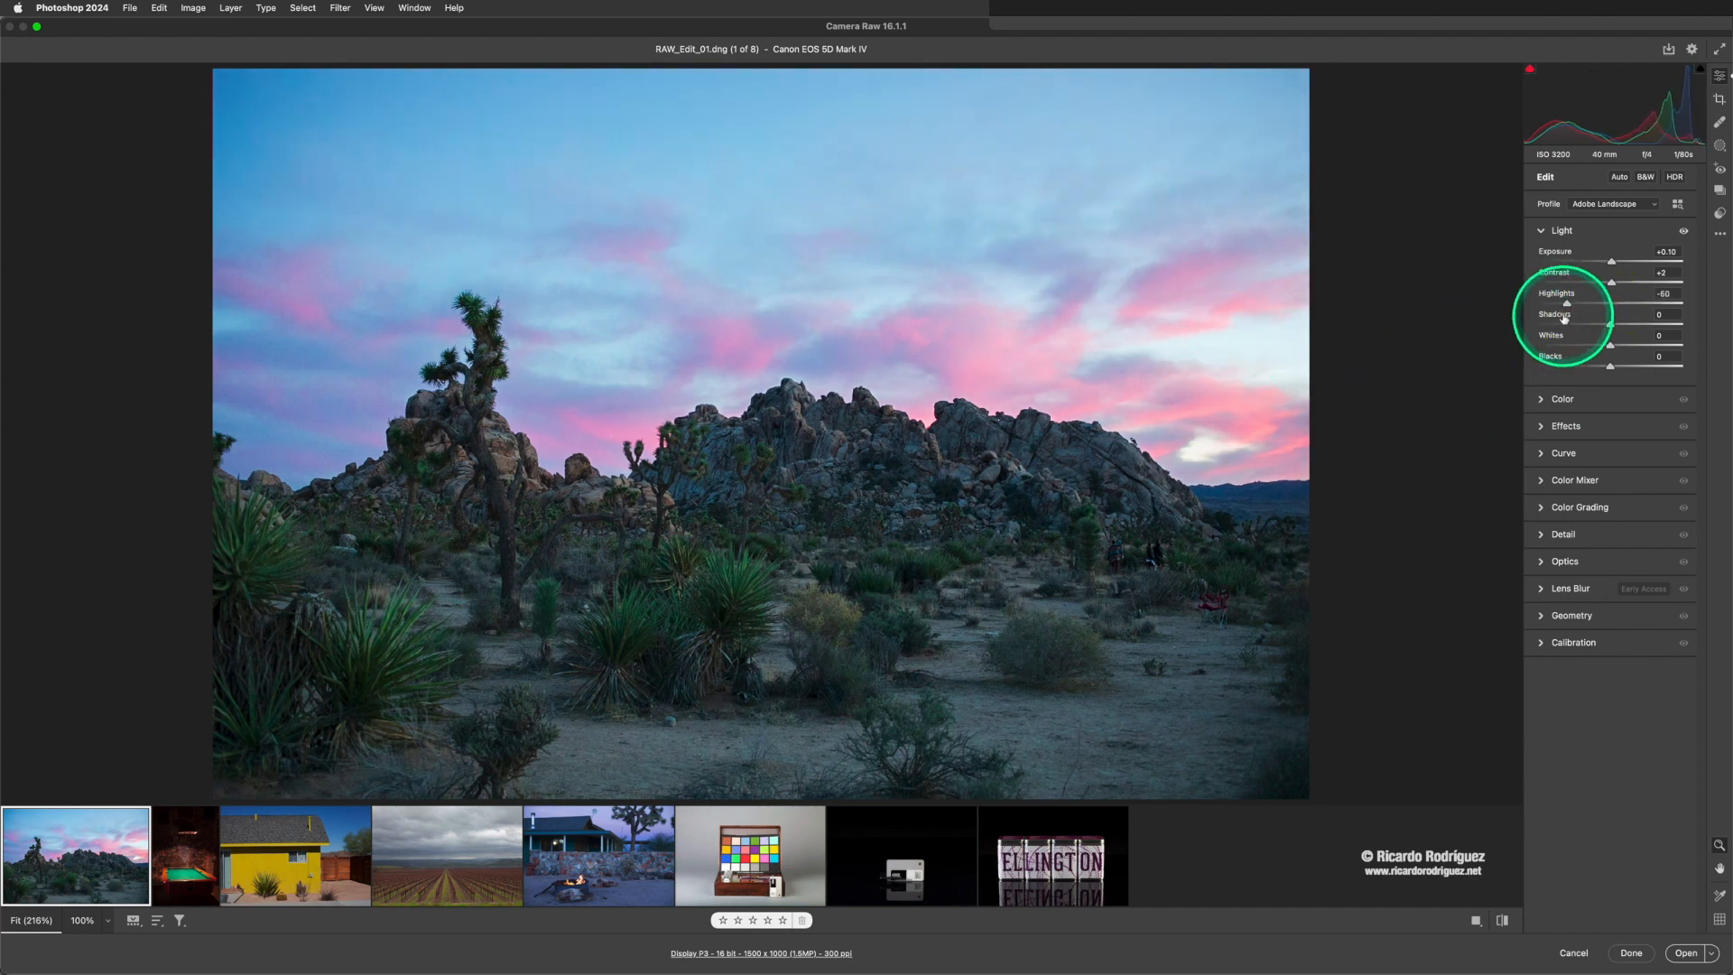
pyautogui.moveTo(1567, 306); pyautogui.dragTo(1567, 306)
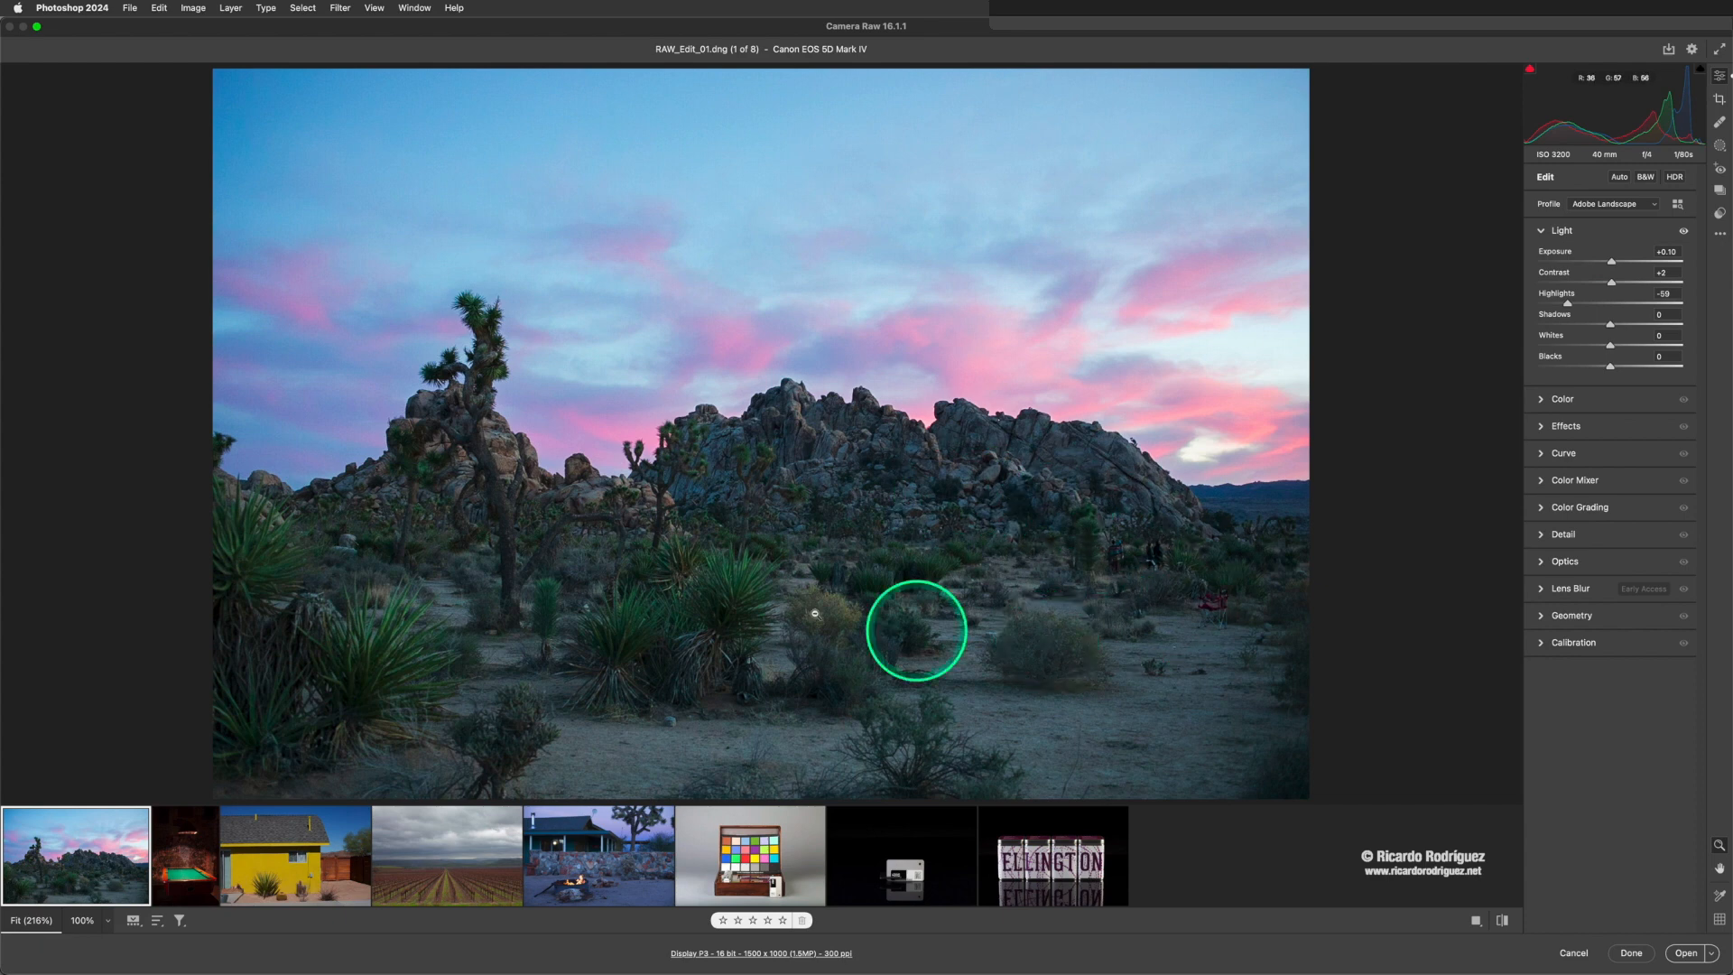
# - Fine-tune the tones with Shadows +46, Whites -10 and Blacks -3, and lower the Highlights to -68
pyautogui.moveTo(1611, 328)
pyautogui.mouseDown()
pyautogui.moveTo(1657, 333)
pyautogui.moveTo(1636, 328)
pyautogui.mouseUp()
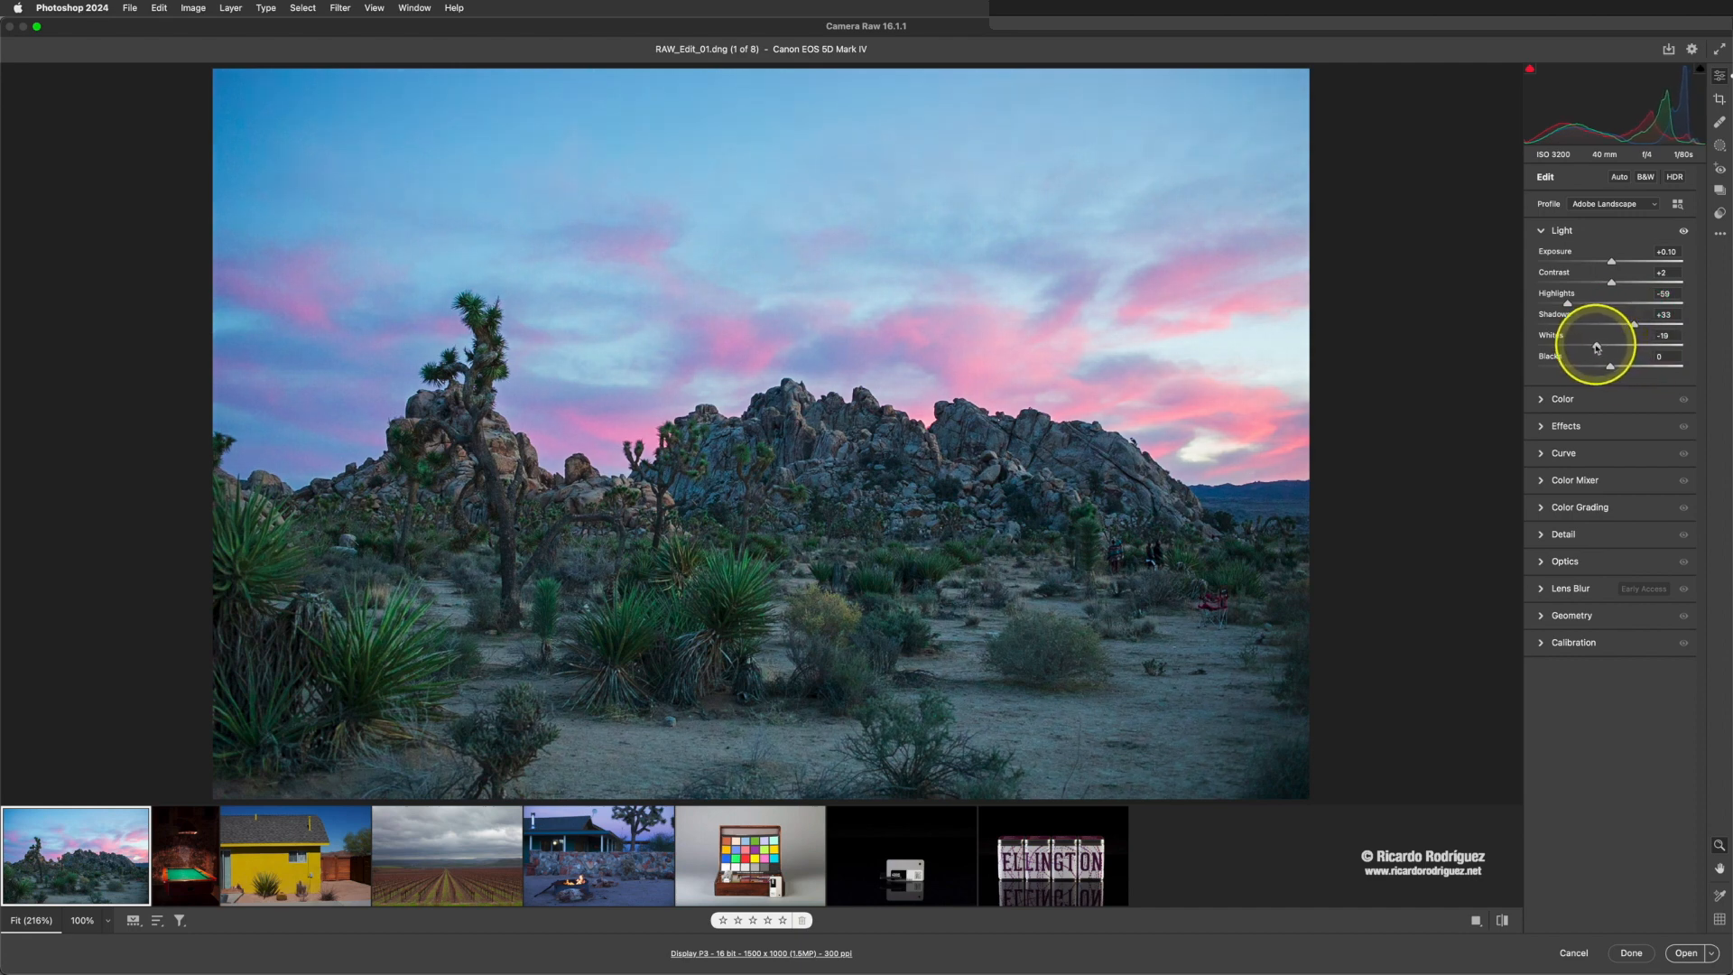
pyautogui.moveTo(1609, 366); pyautogui.dragTo(1606, 368)
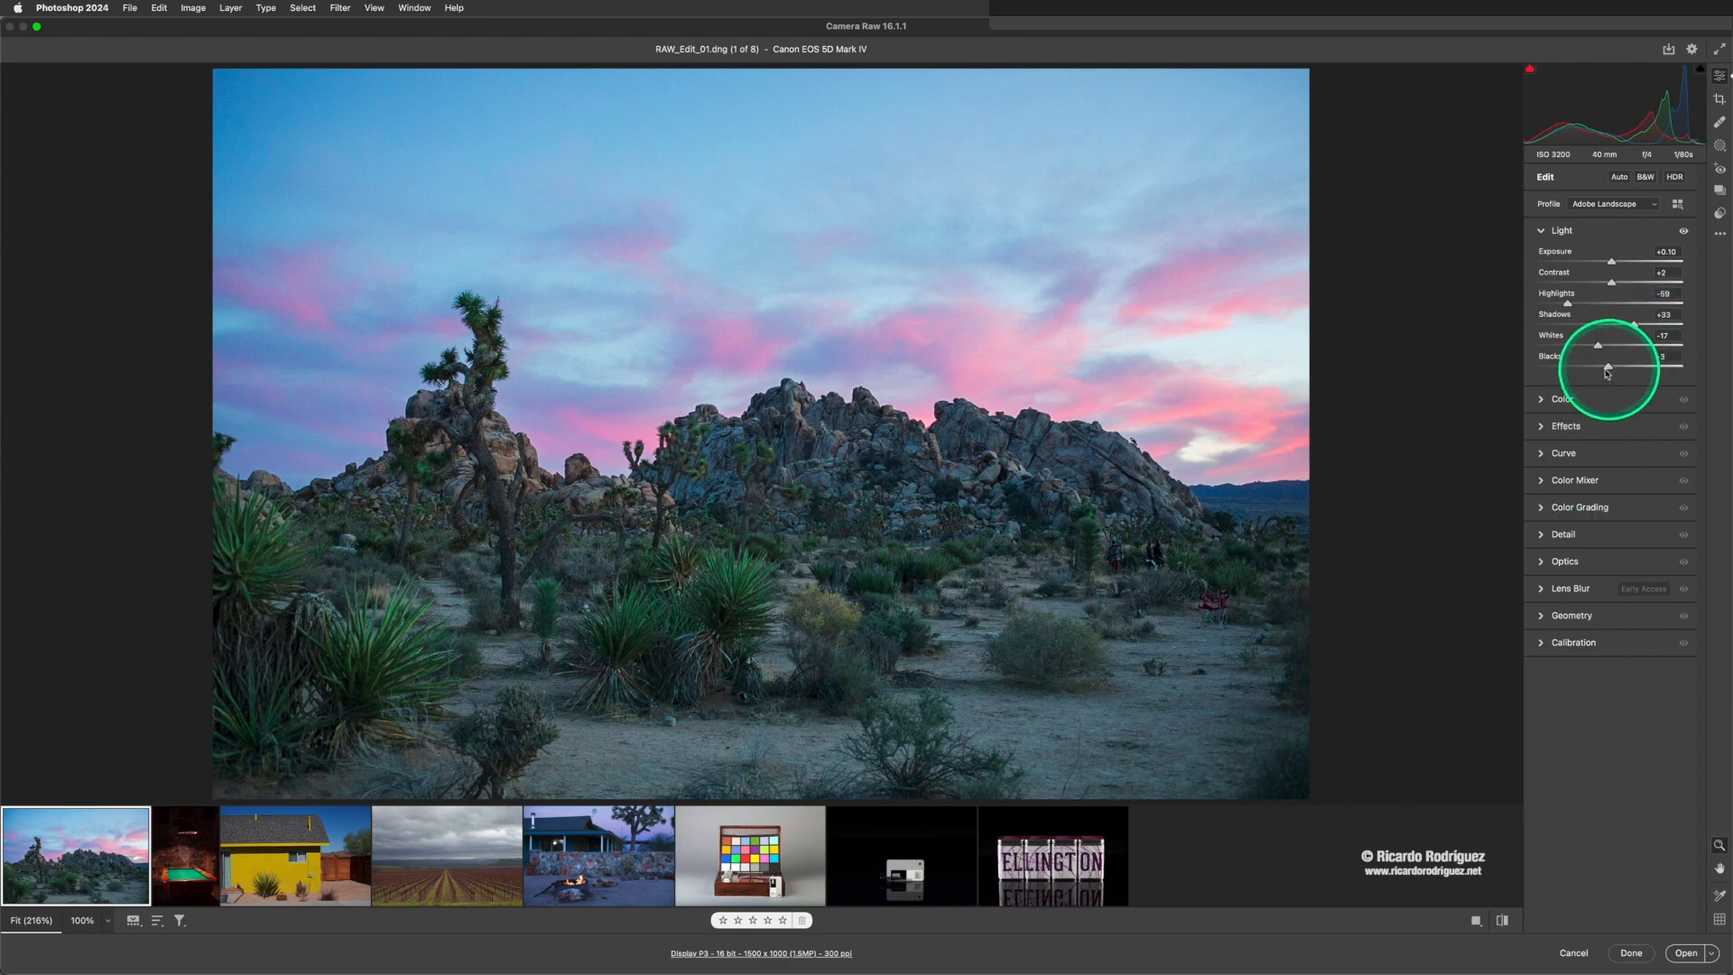
pyautogui.click(1612, 285)
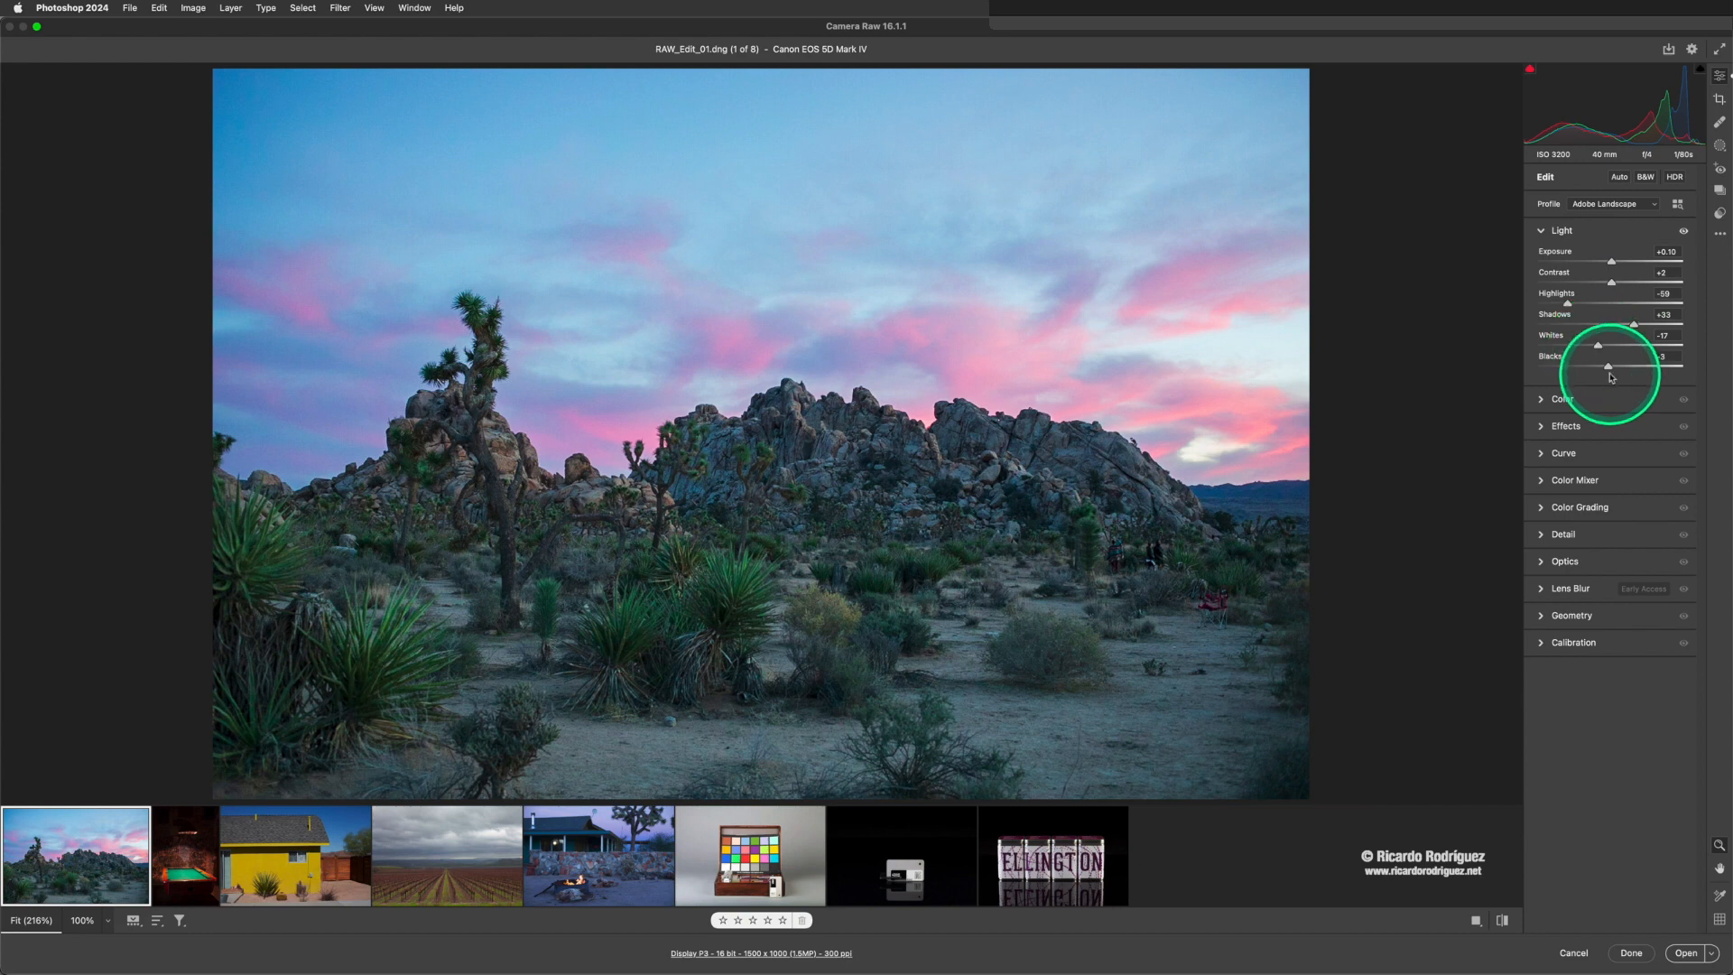
pyautogui.moveTo(1602, 349)
pyautogui.mouseDown()
pyautogui.moveTo(1642, 347)
pyautogui.moveTo(1609, 351)
pyautogui.mouseUp()
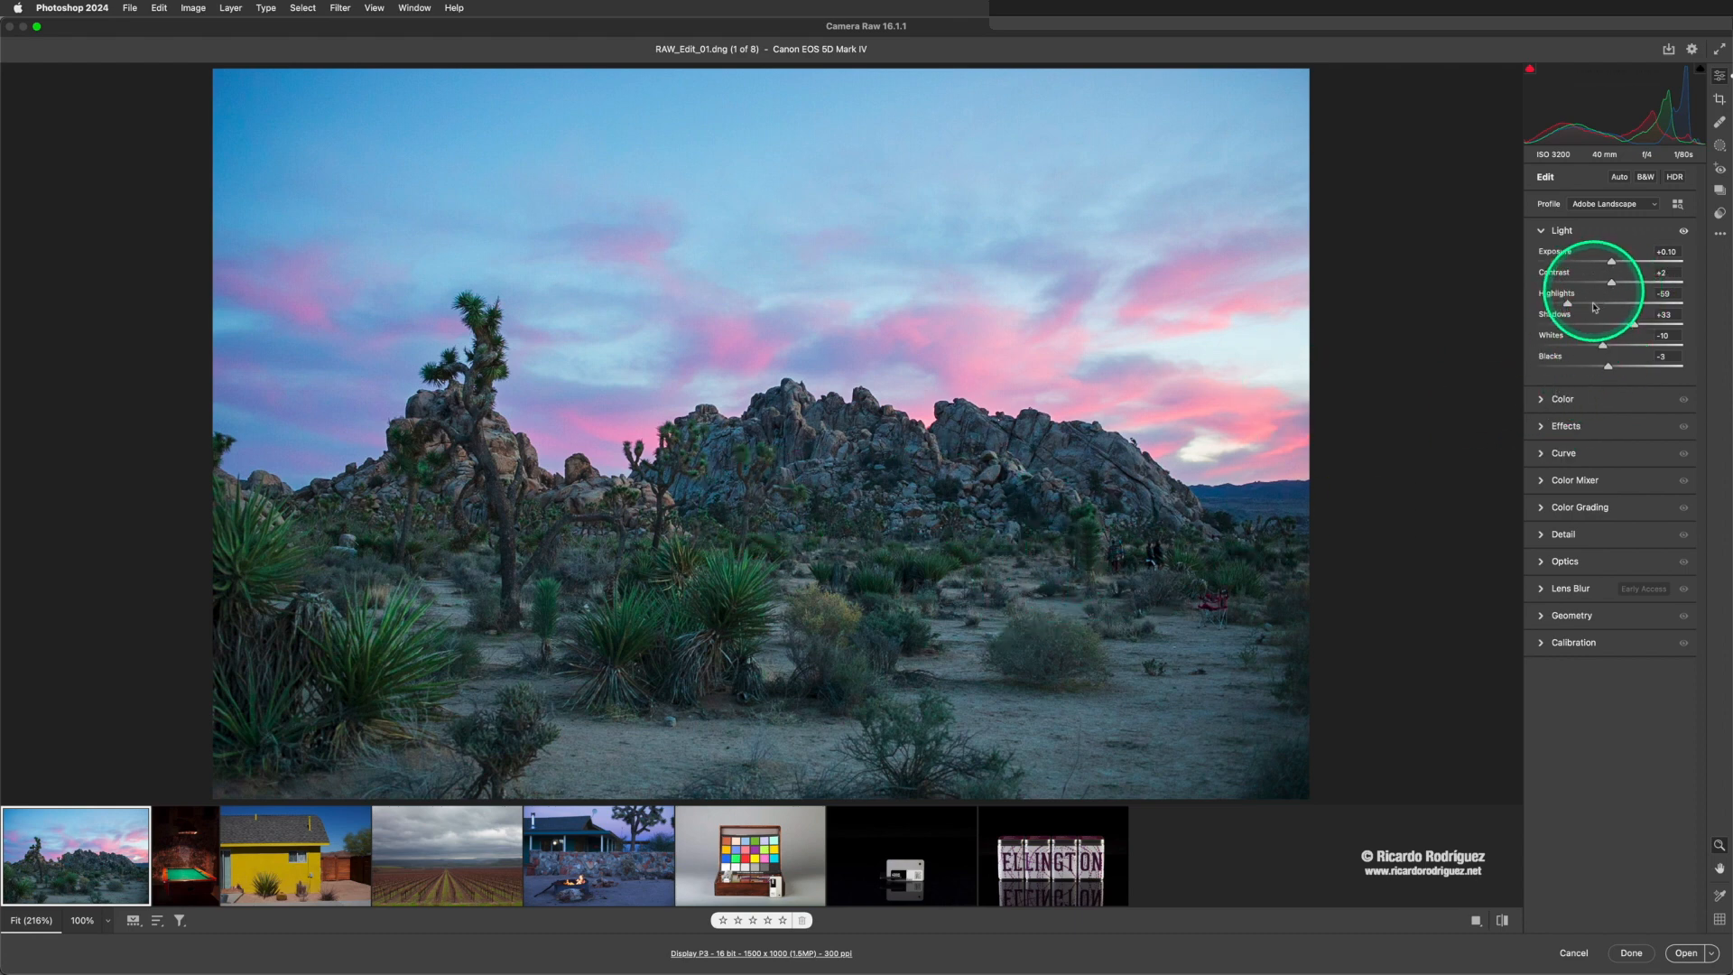
pyautogui.moveTo(1633, 324); pyautogui.dragTo(1554, 307)
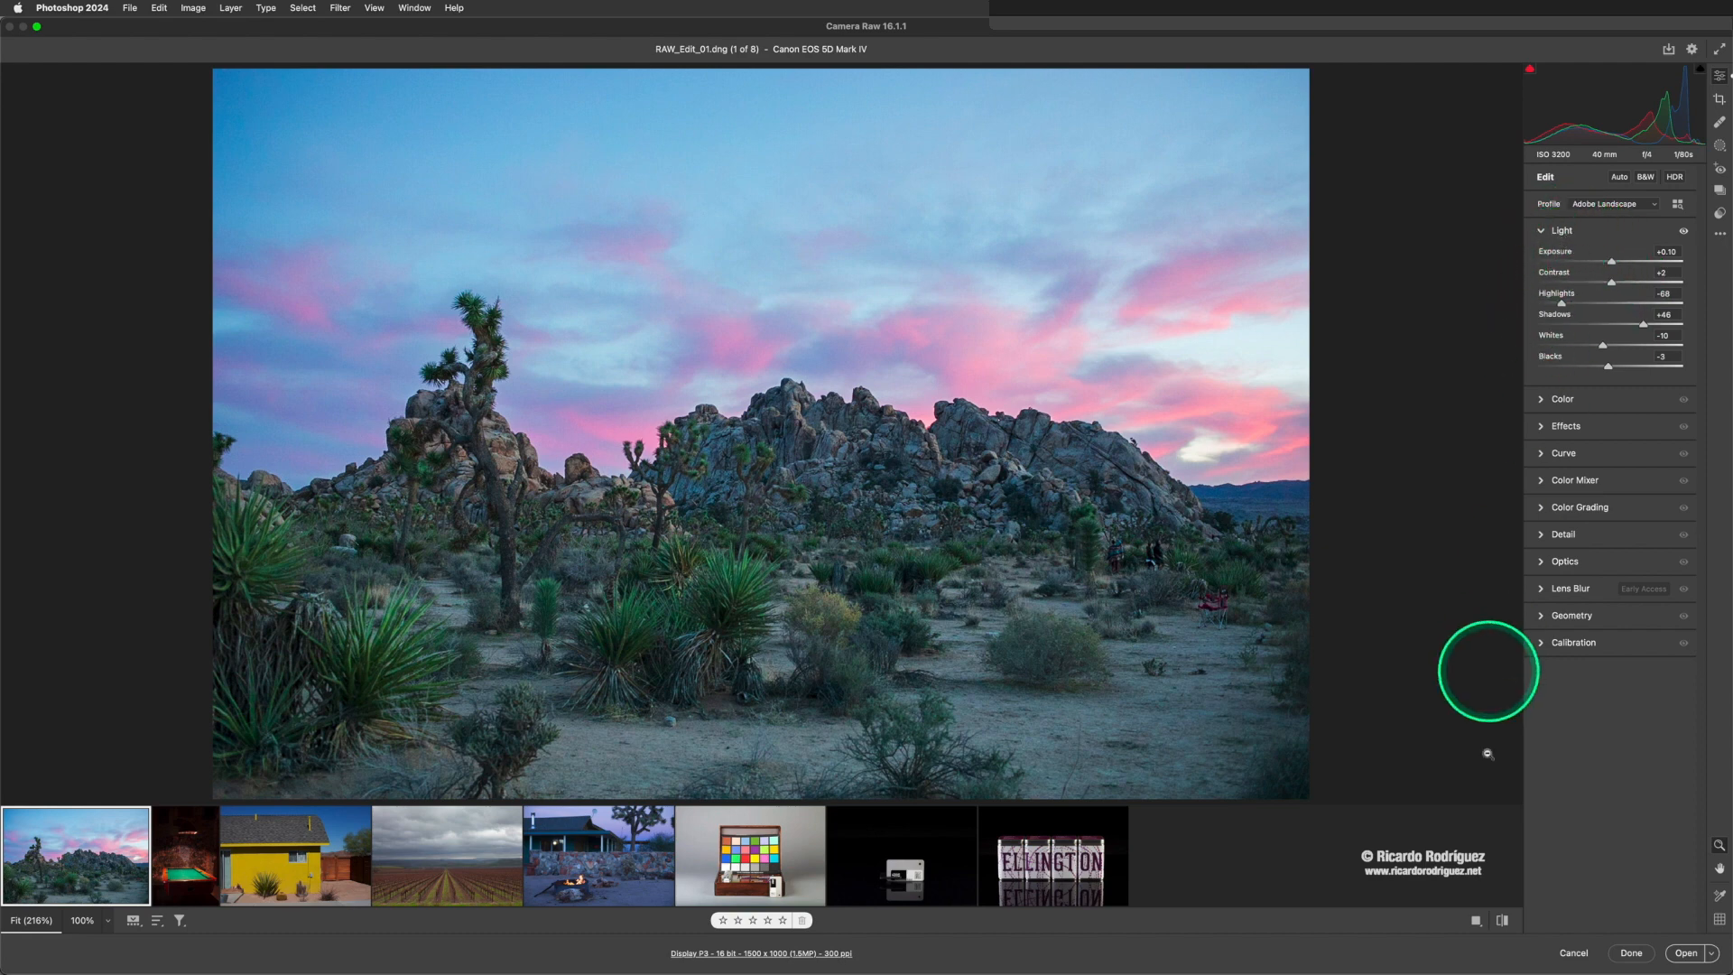
# - Cycle through the Before/After views, copy the current settings to the Before image, and return to the single view
pyautogui.click(1476, 922)
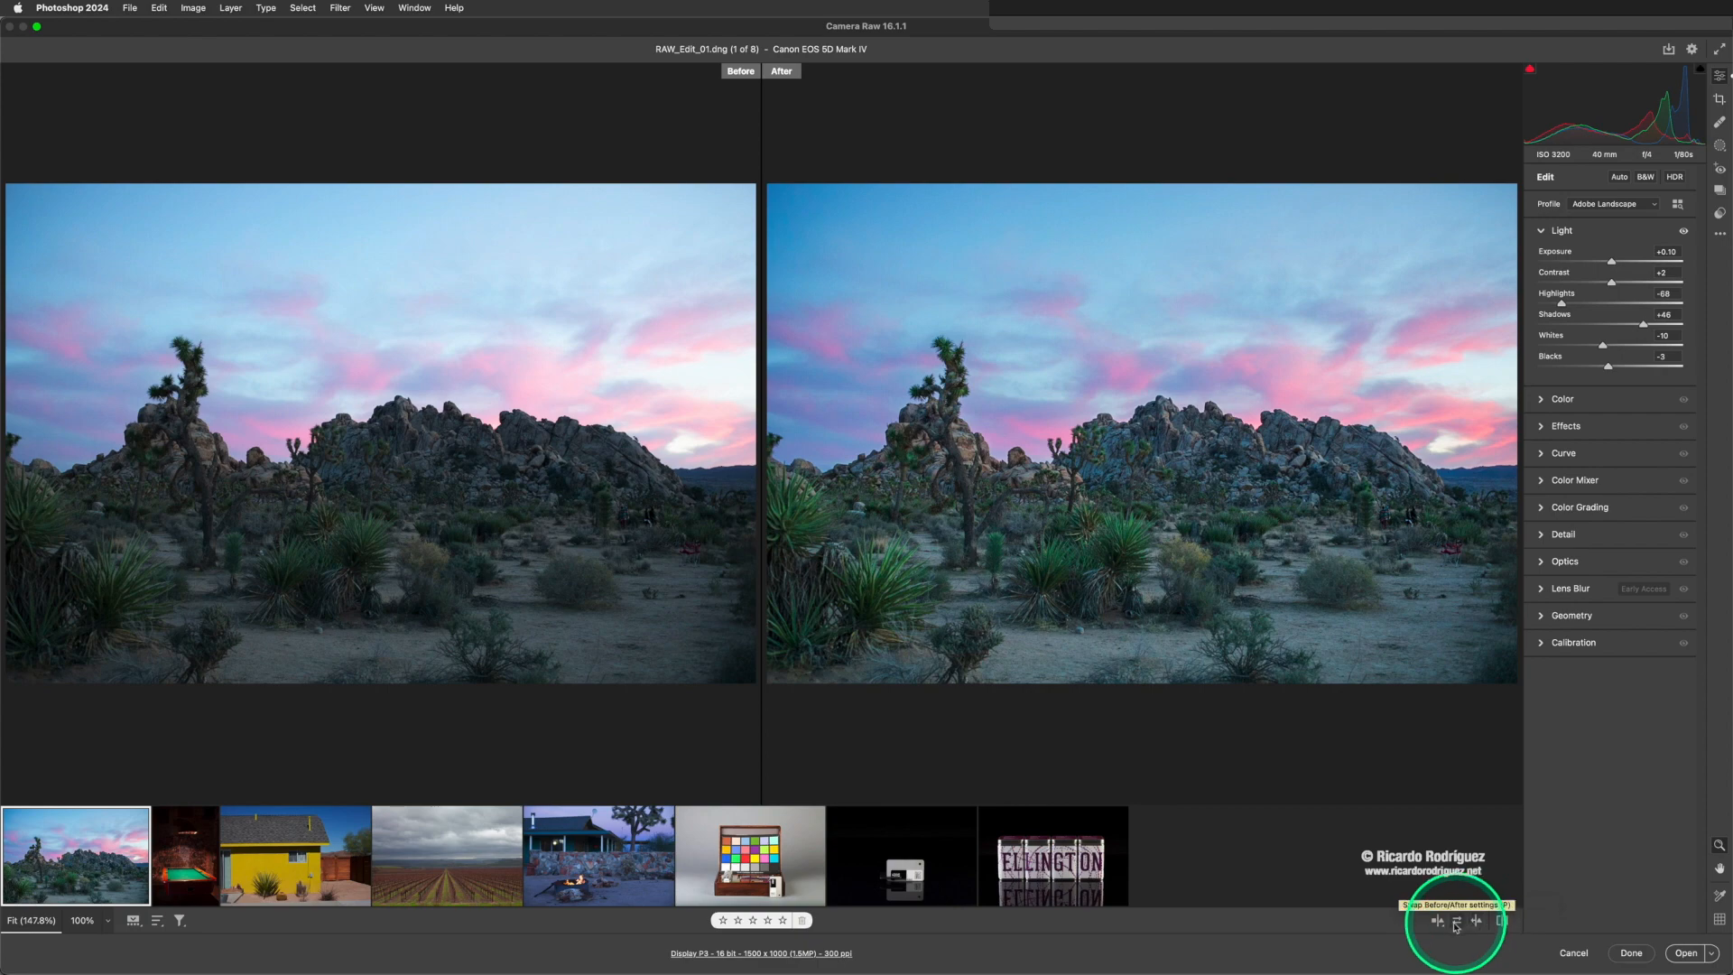
pyautogui.click(1443, 923)
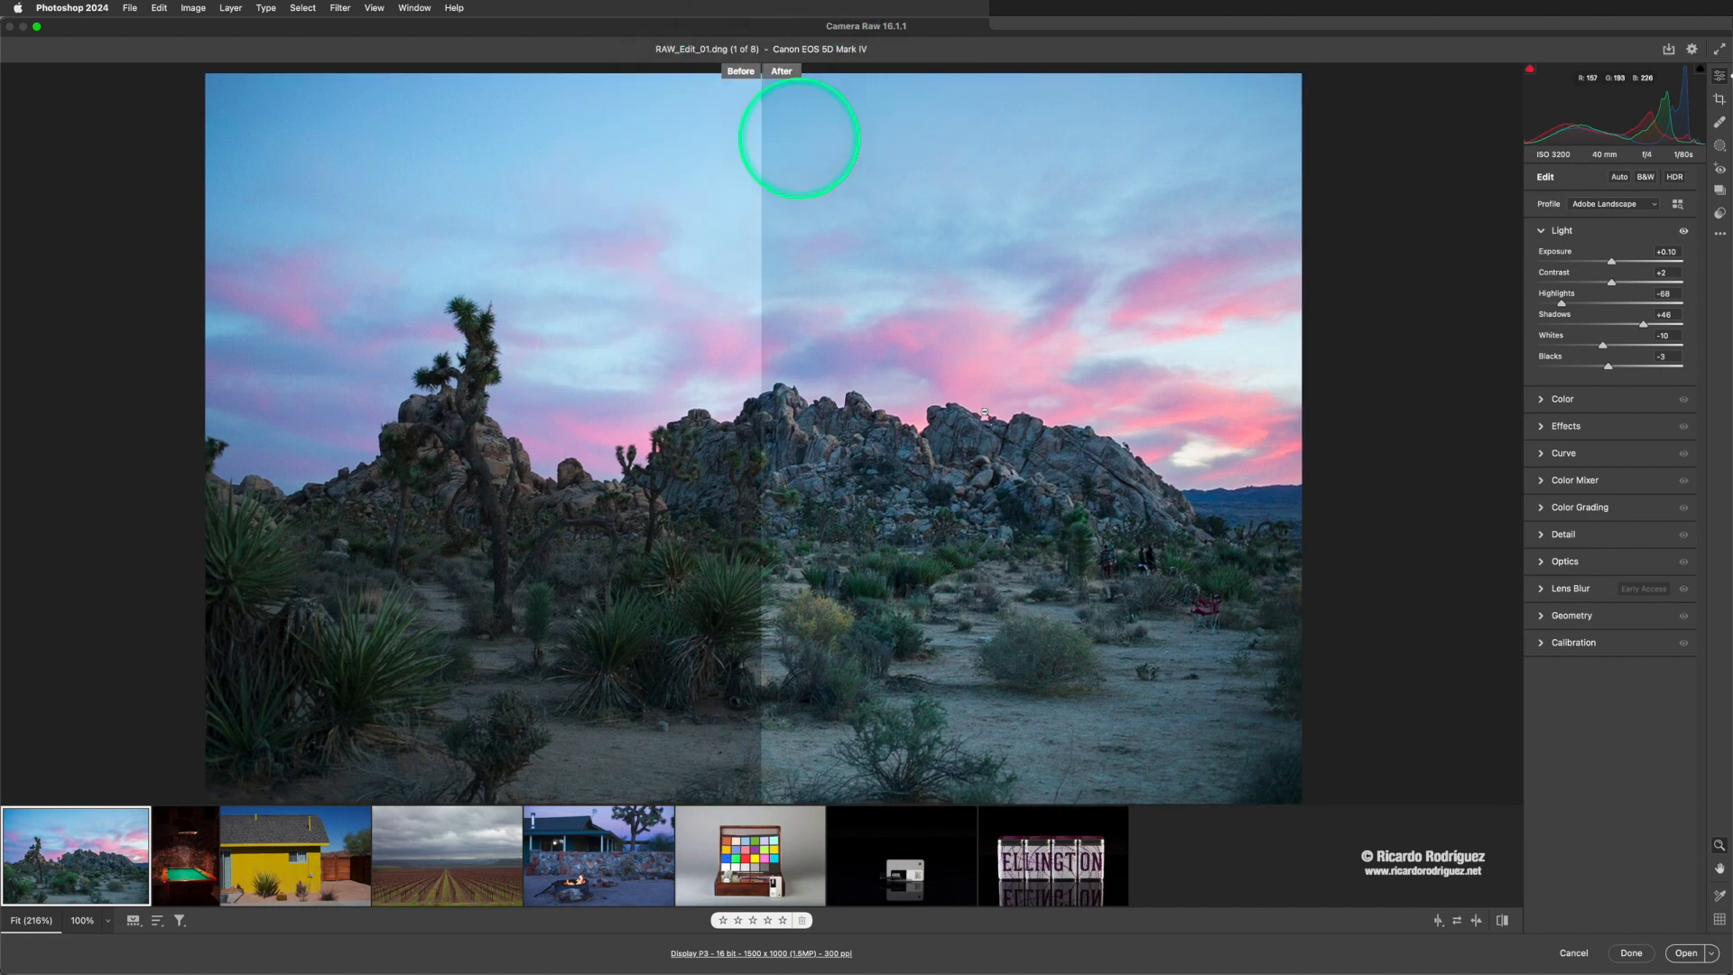
pyautogui.click(1436, 921)
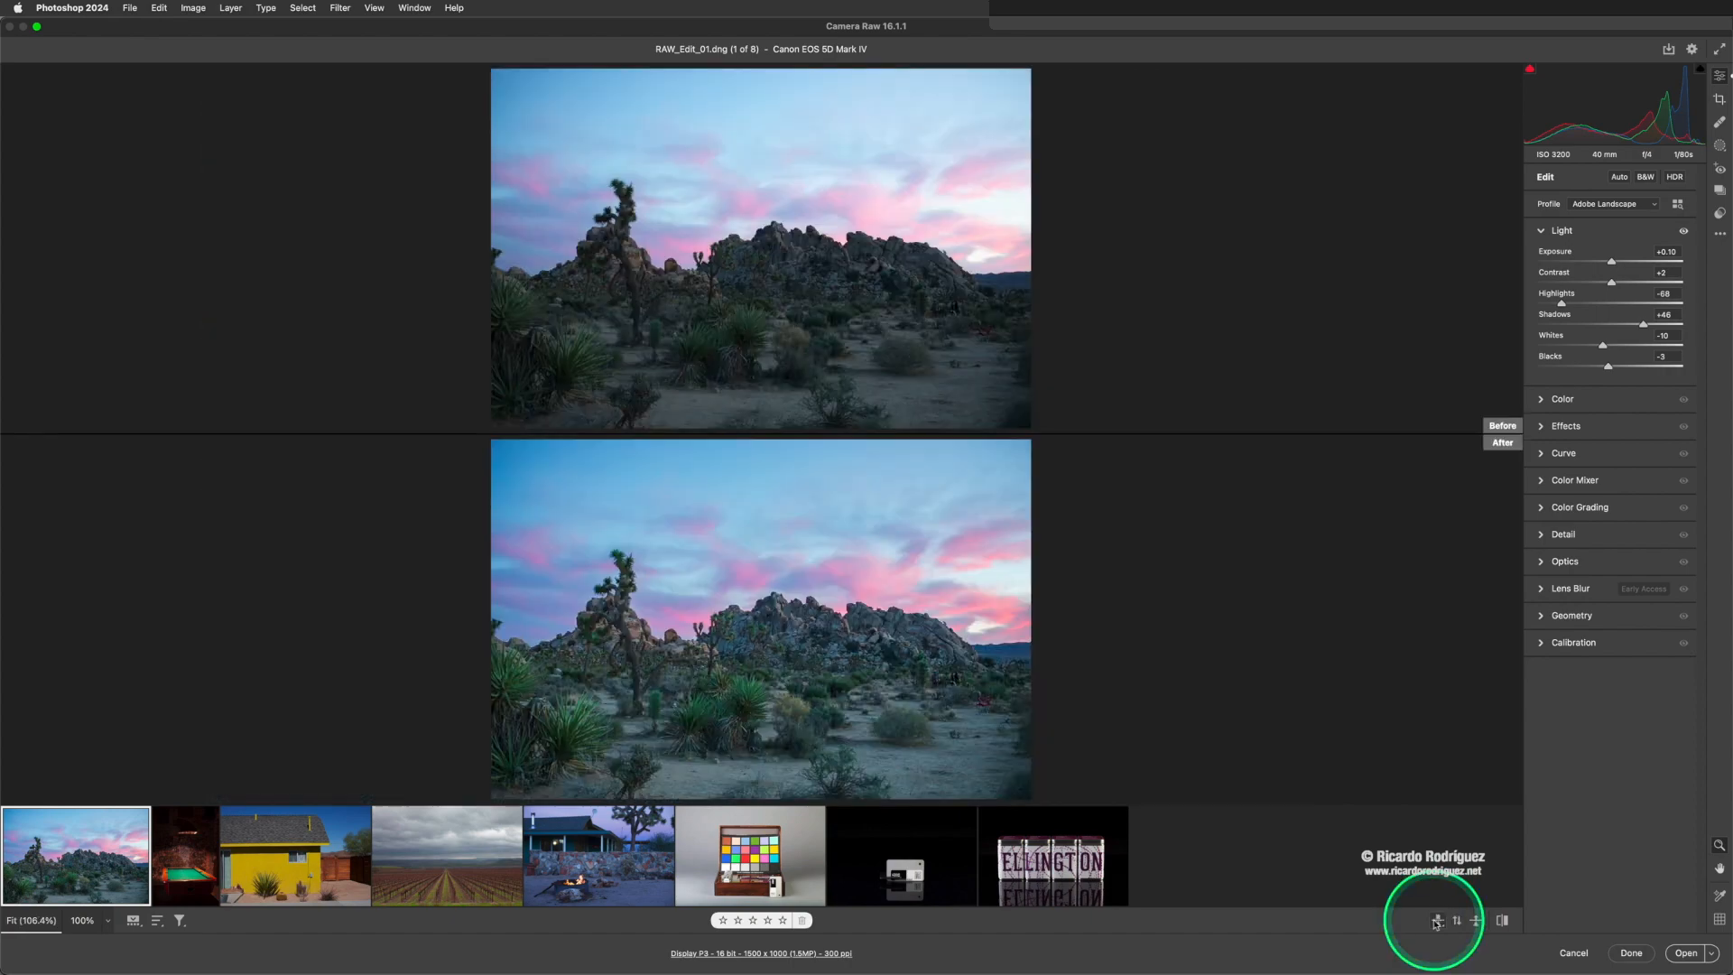
pyautogui.click(1475, 921)
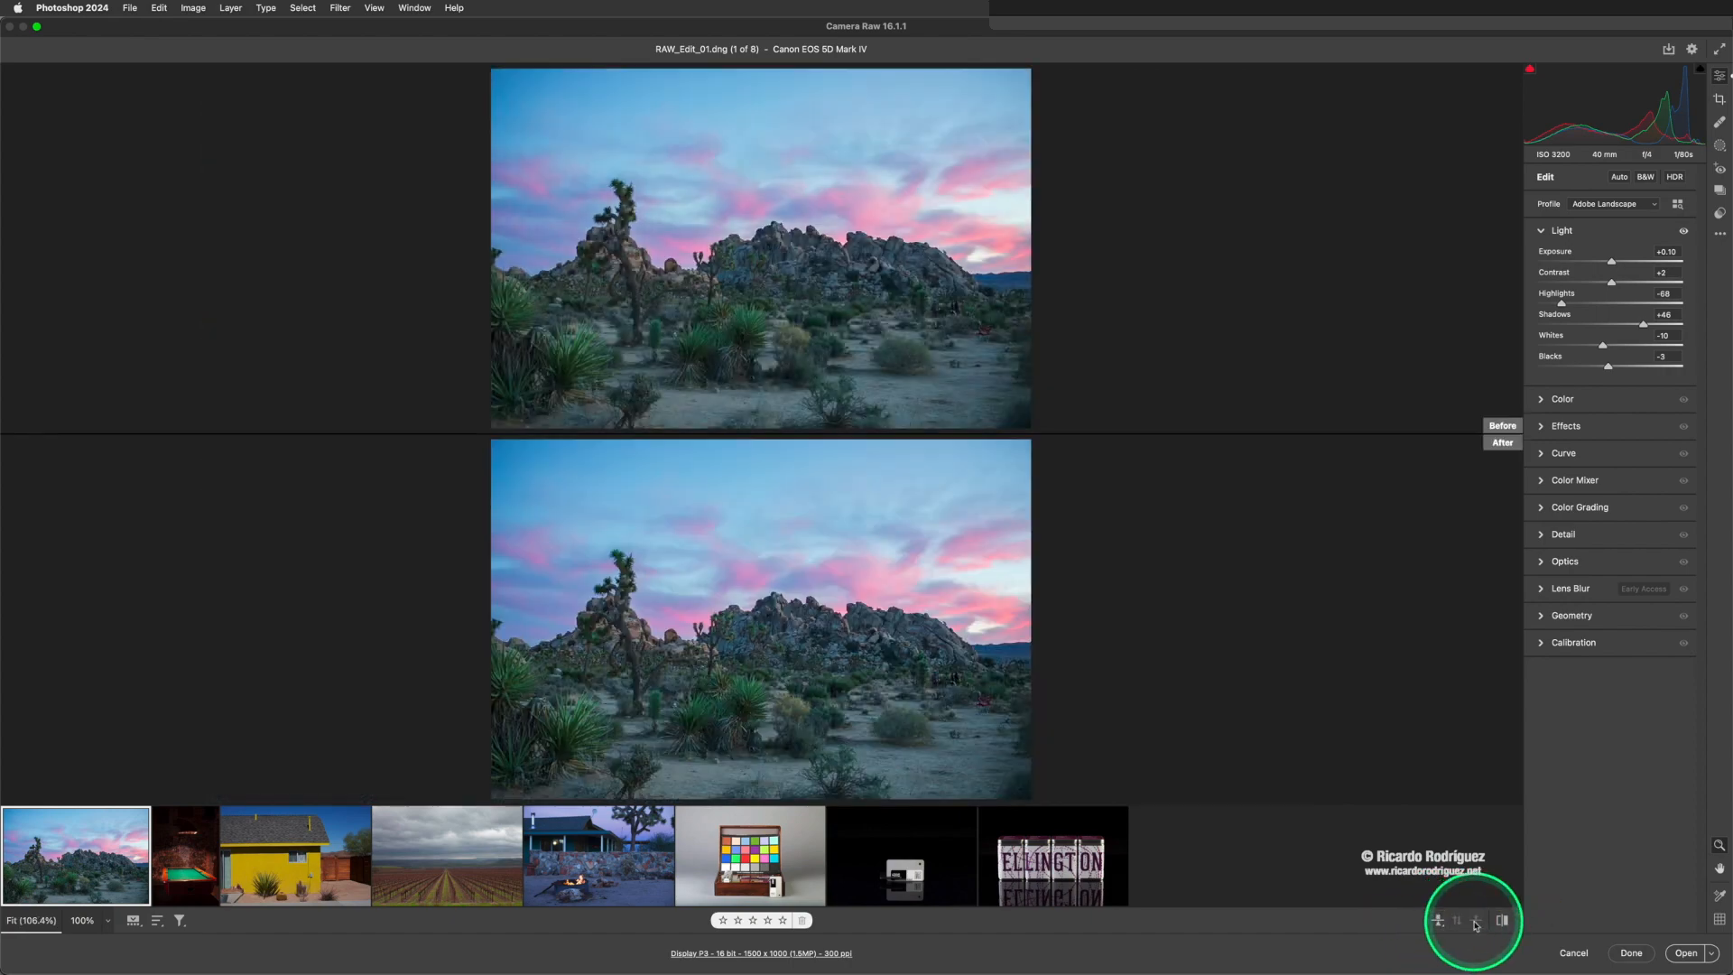
pyautogui.click(1439, 920)
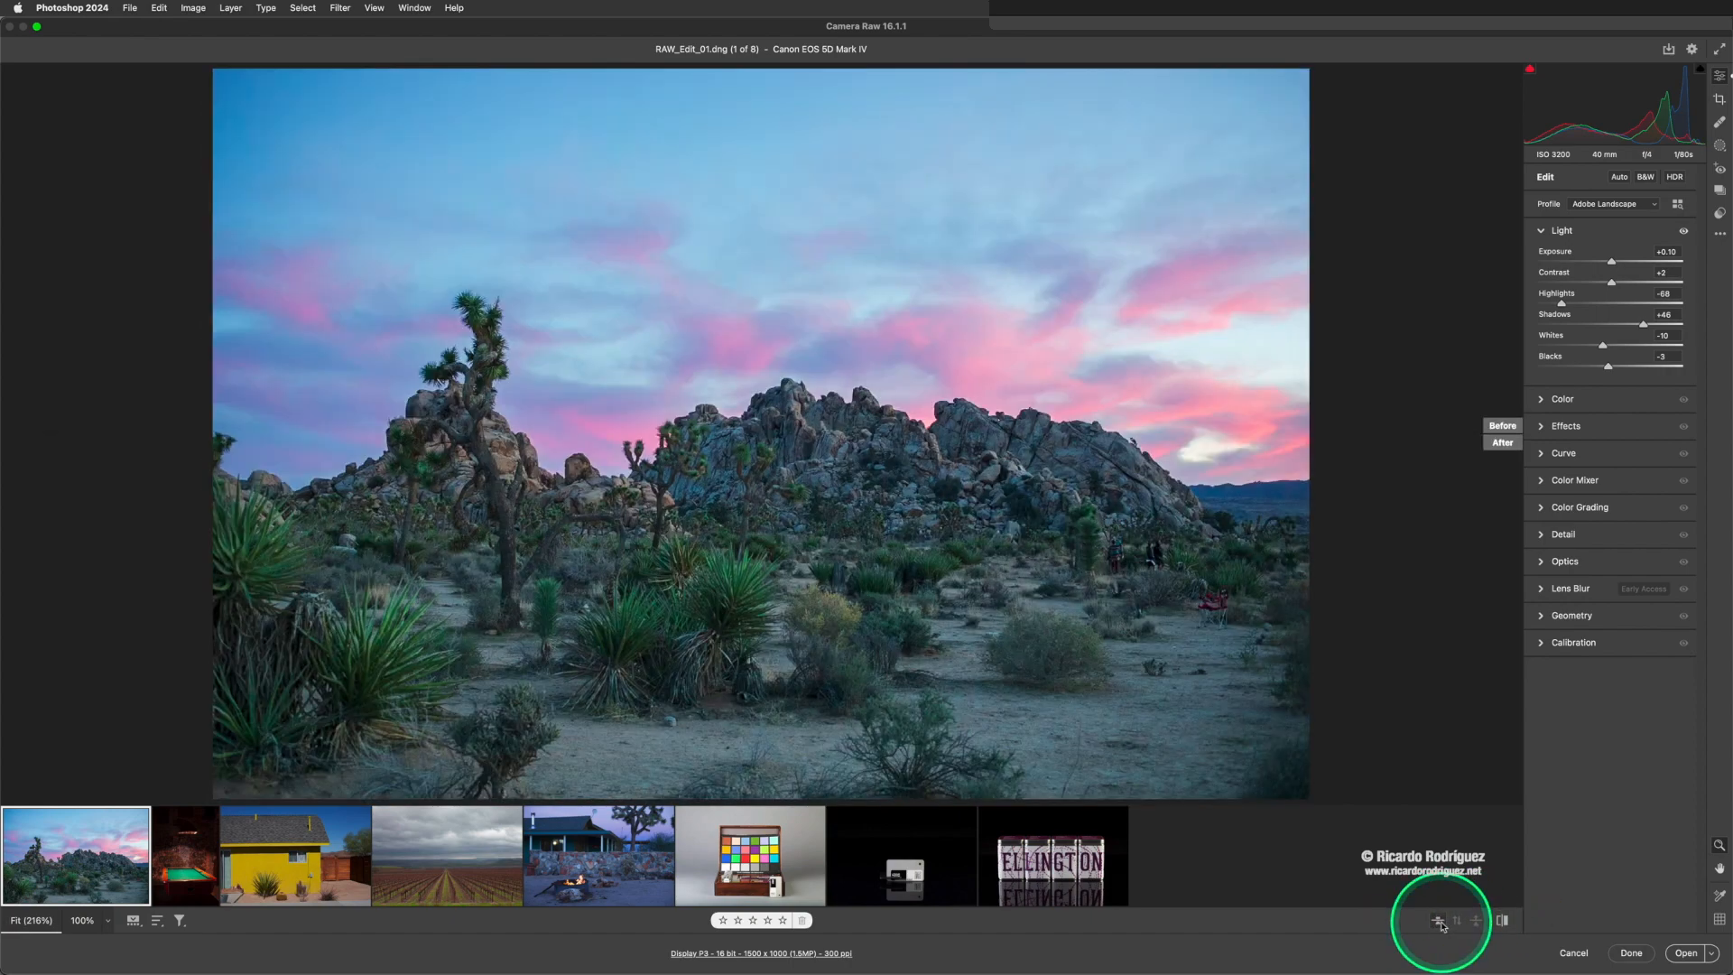
# - Compare the edited photo with its default settings by toggling between them, ending on the edited version
pyautogui.click(1503, 922)
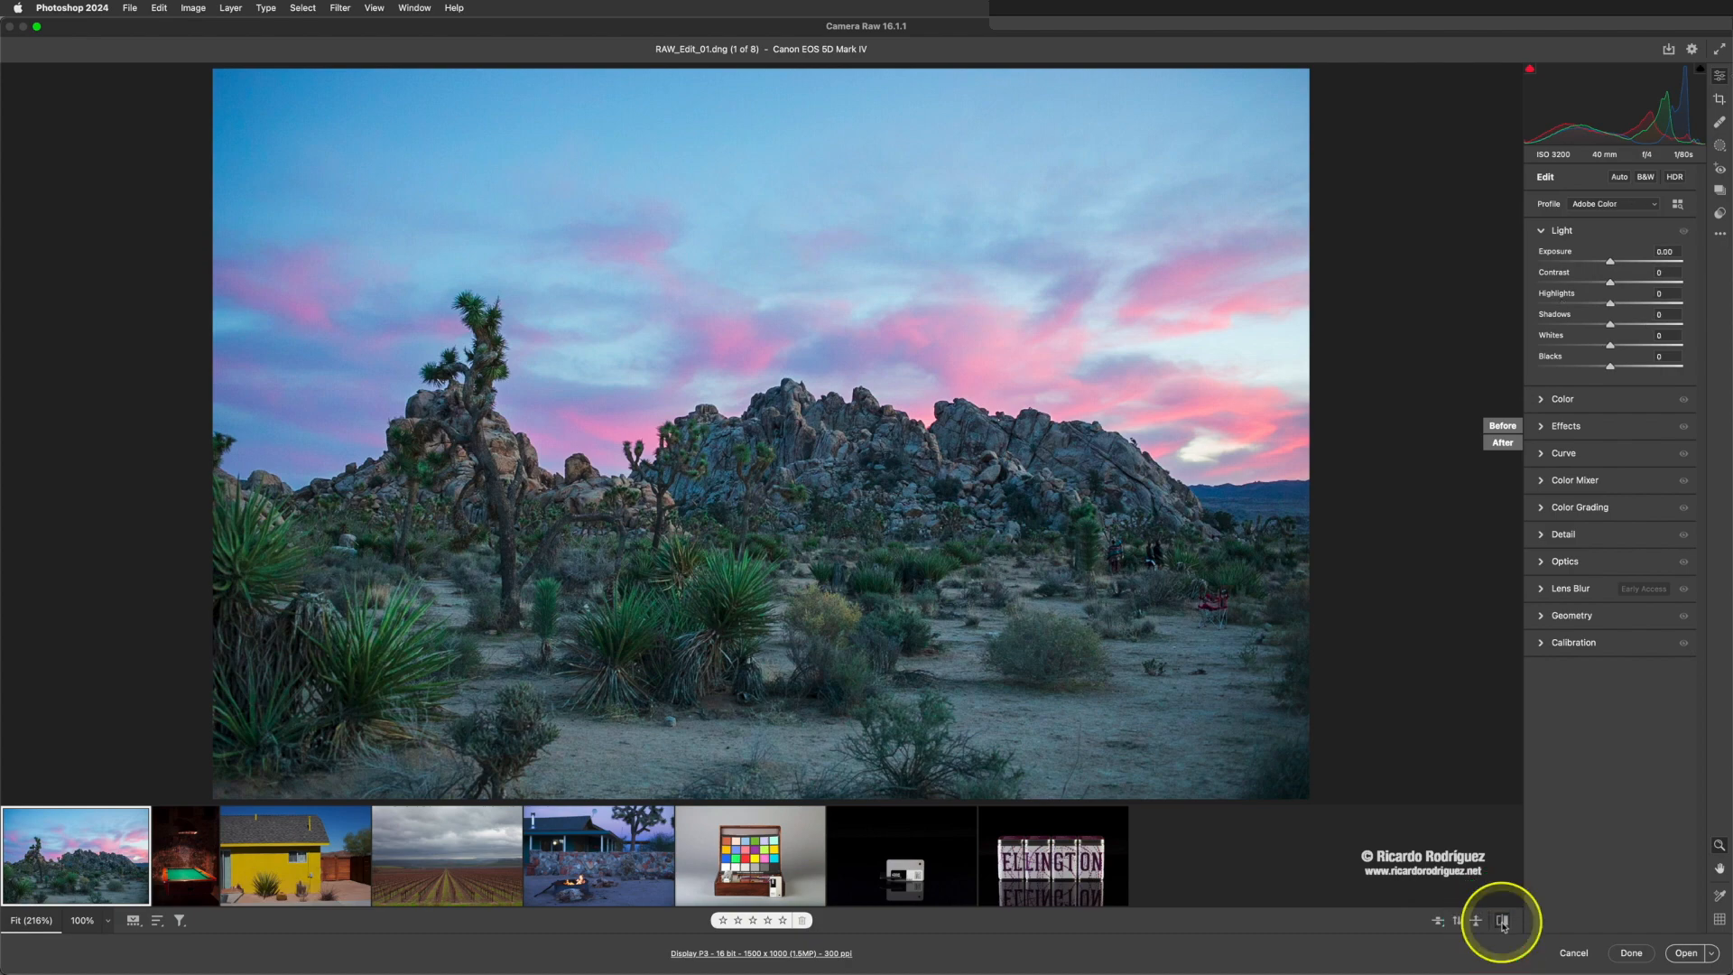
pyautogui.click(1502, 922)
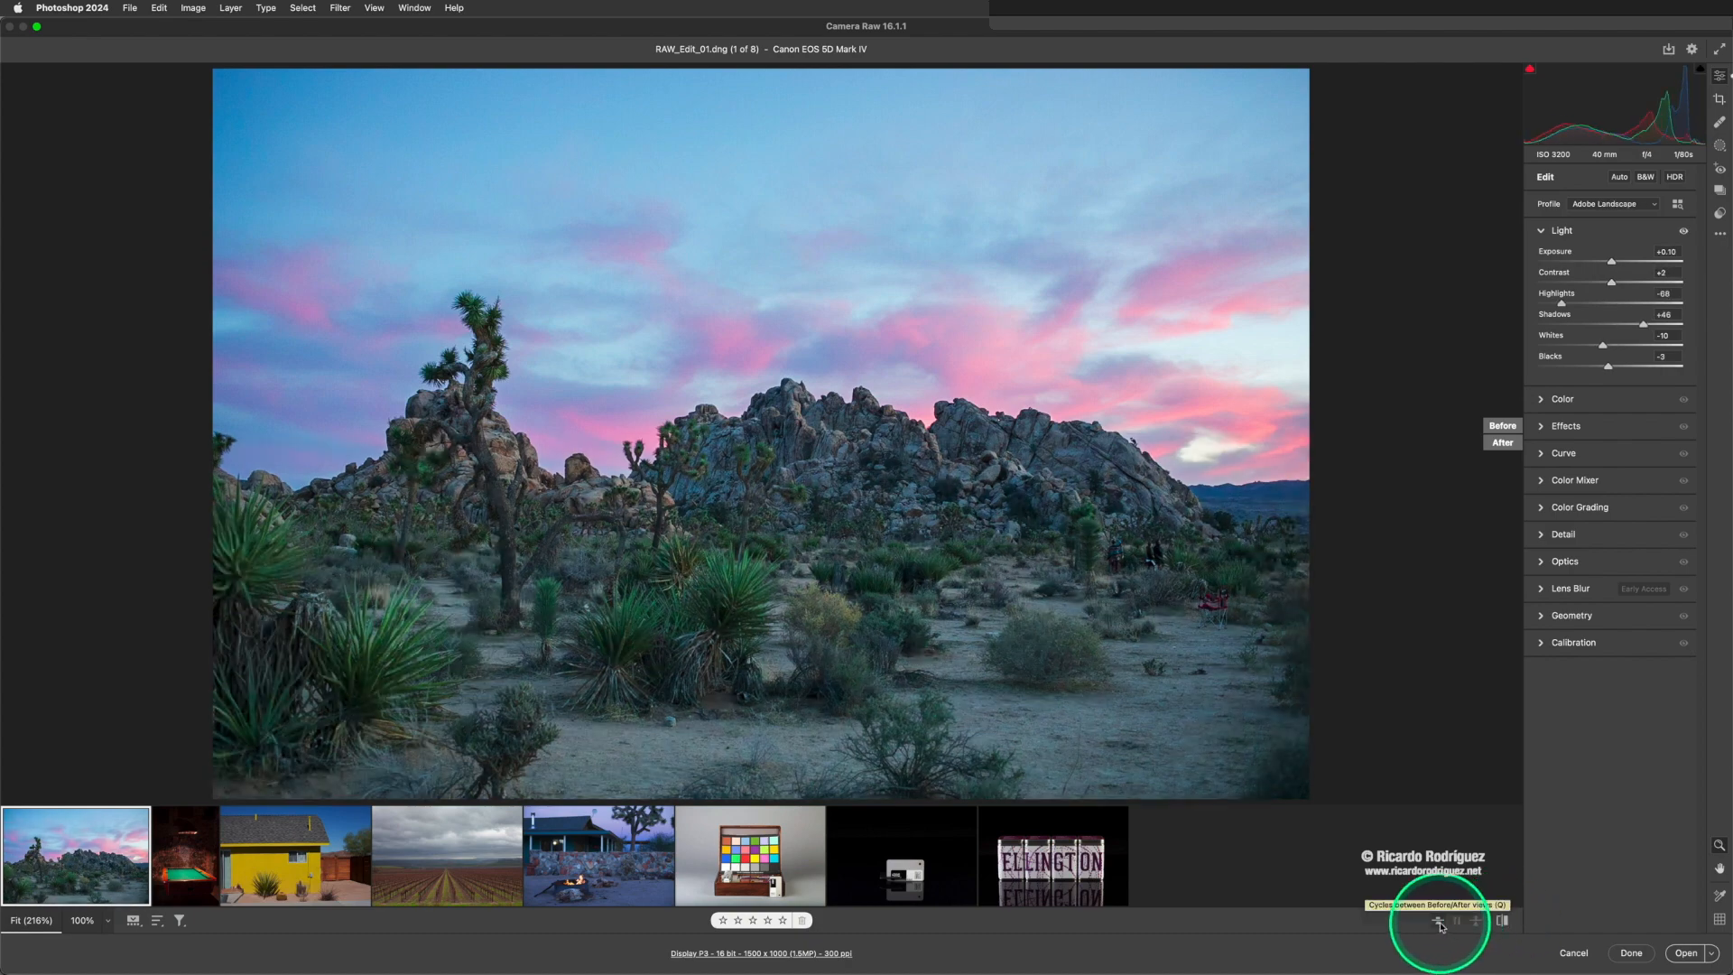
pyautogui.click(1502, 922)
pyautogui.click(1502, 923)
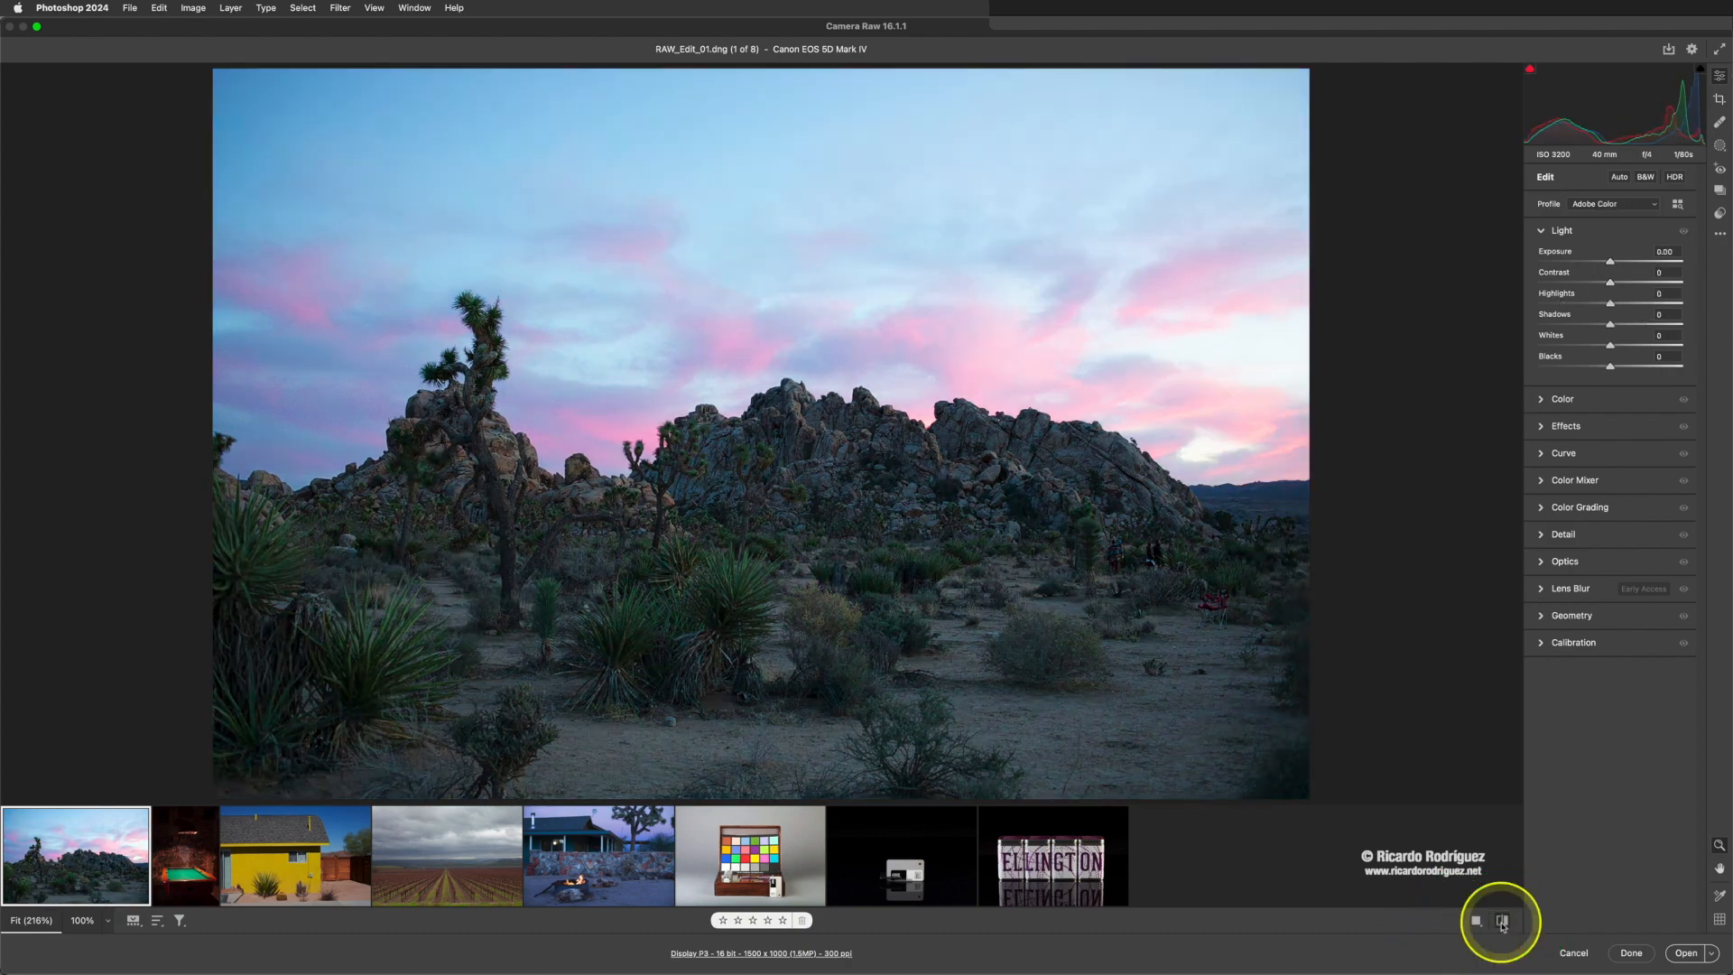
pyautogui.click(1501, 922)
pyautogui.click(1502, 923)
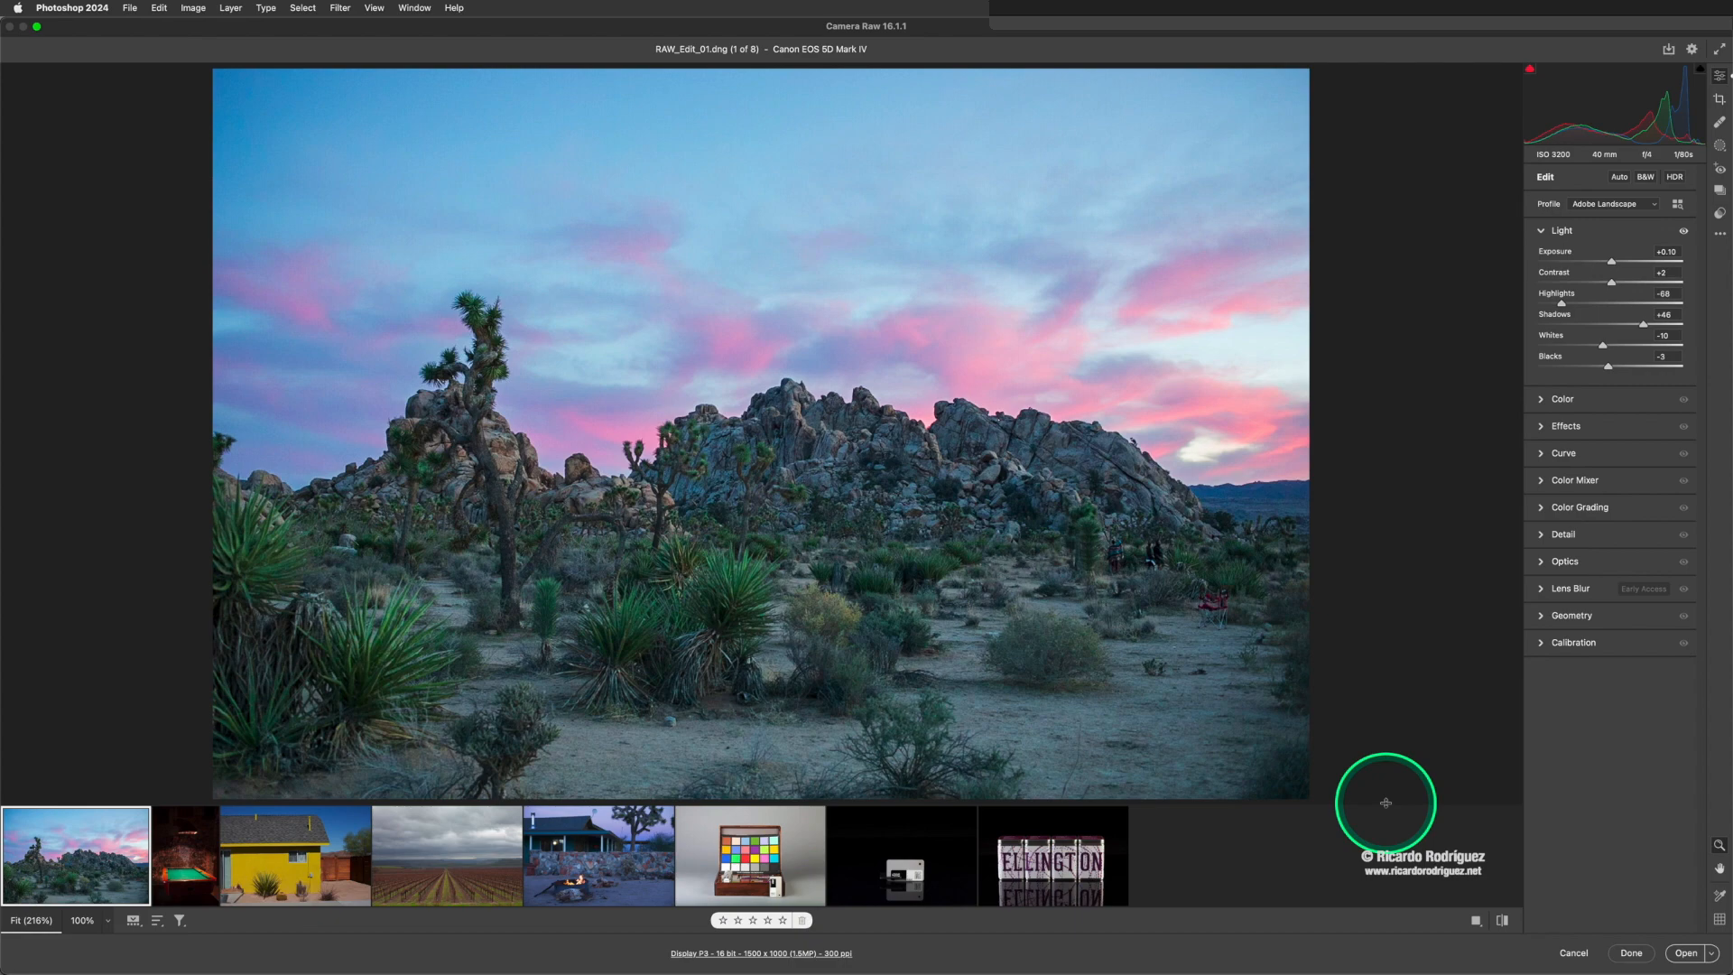
# - Flip the single-image preview repeatedly between the default and edited settings to judge the tonal changes, ending on the default version
pyautogui.press('\\')
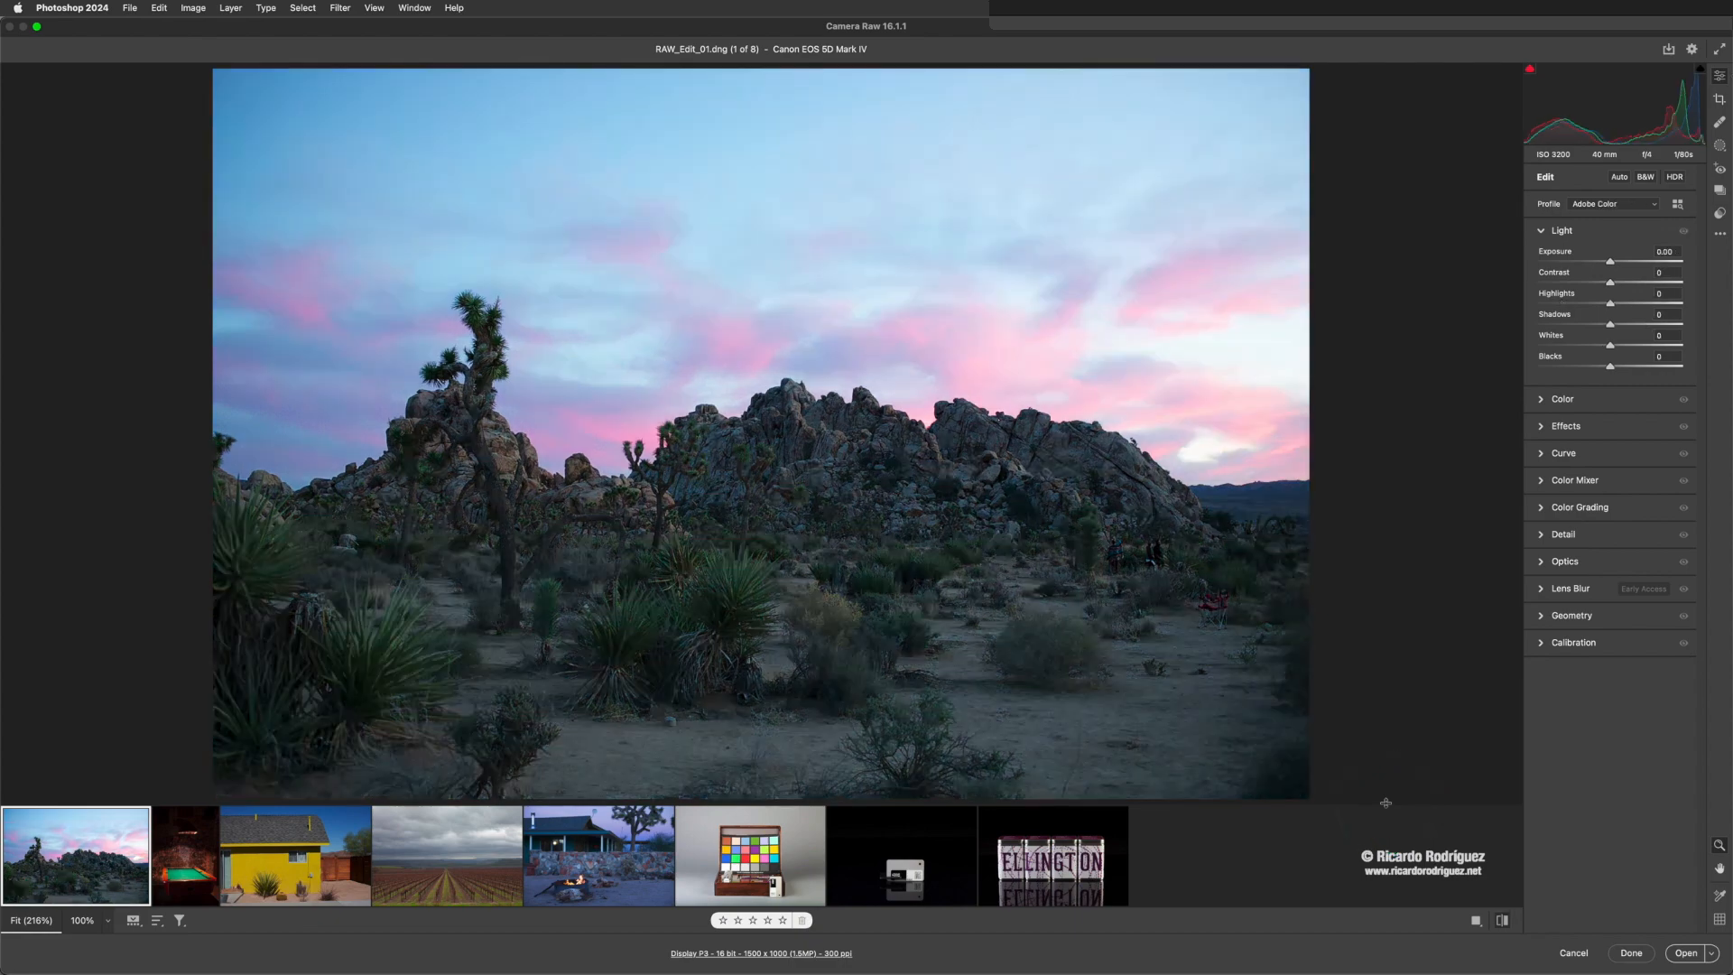
pyautogui.press('\\')
pyautogui.press('\\')
pyautogui.press('\\')
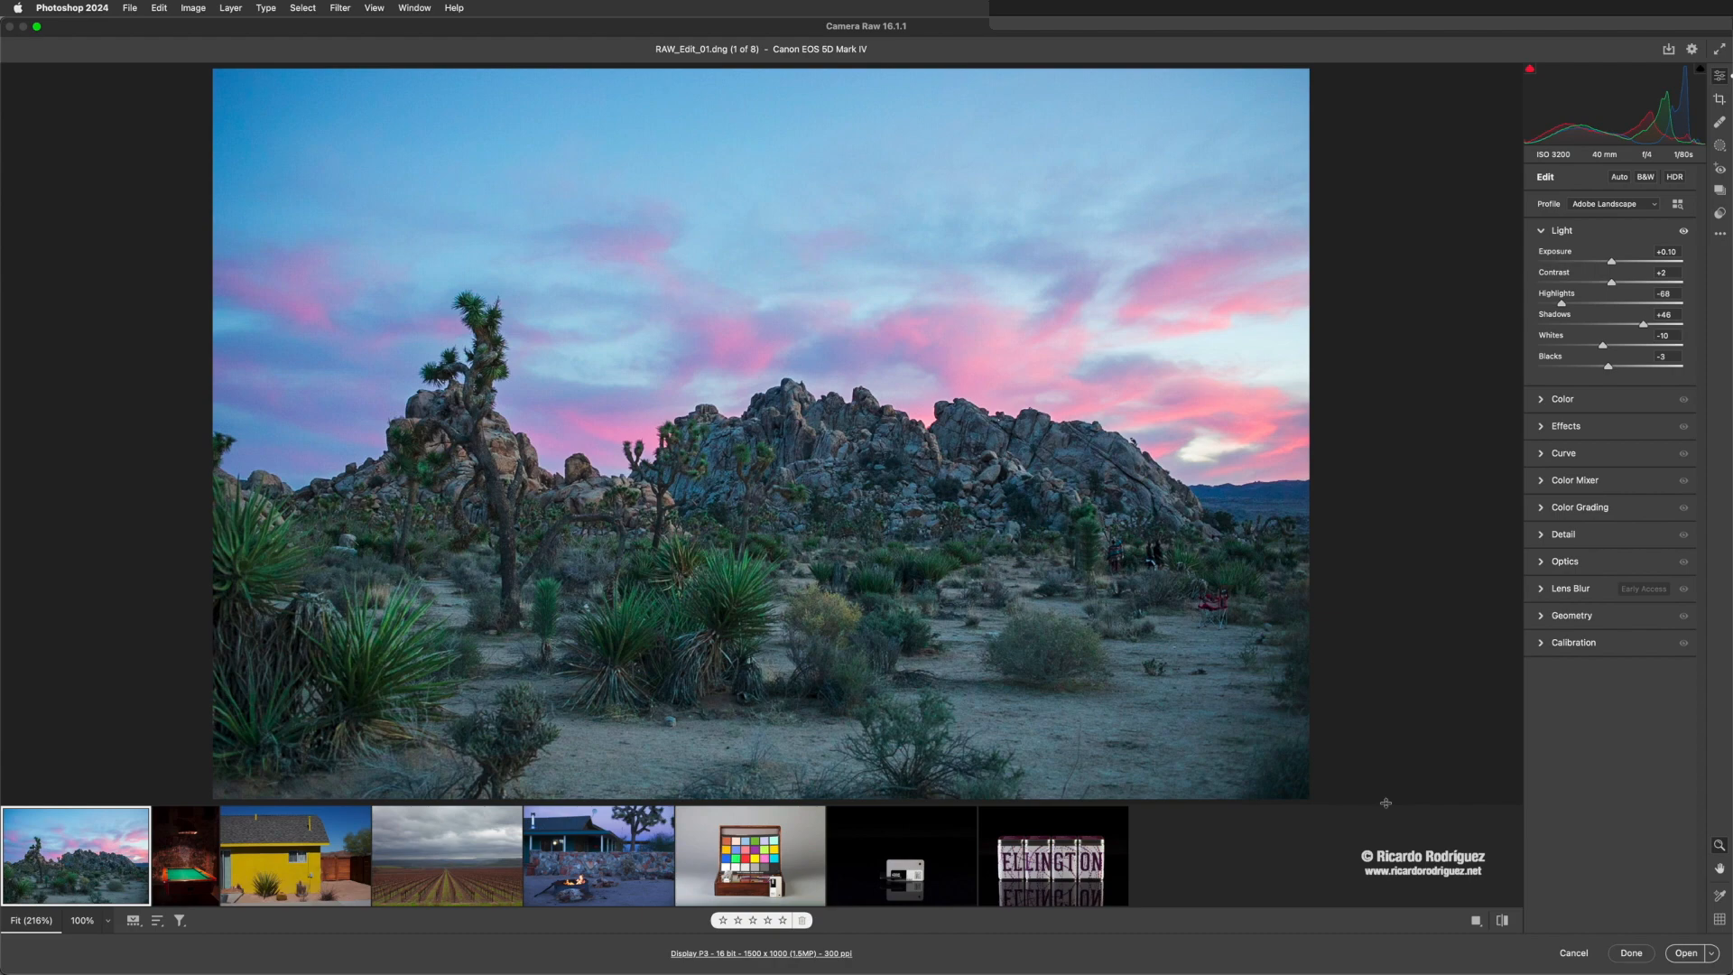
pyautogui.press('\\')
pyautogui.press('\\')
# - Return the preview to the edited version, collapse the Light settings and expand the Color settings
pyautogui.press('\\')
pyautogui.press('\\')
pyautogui.press('\\')
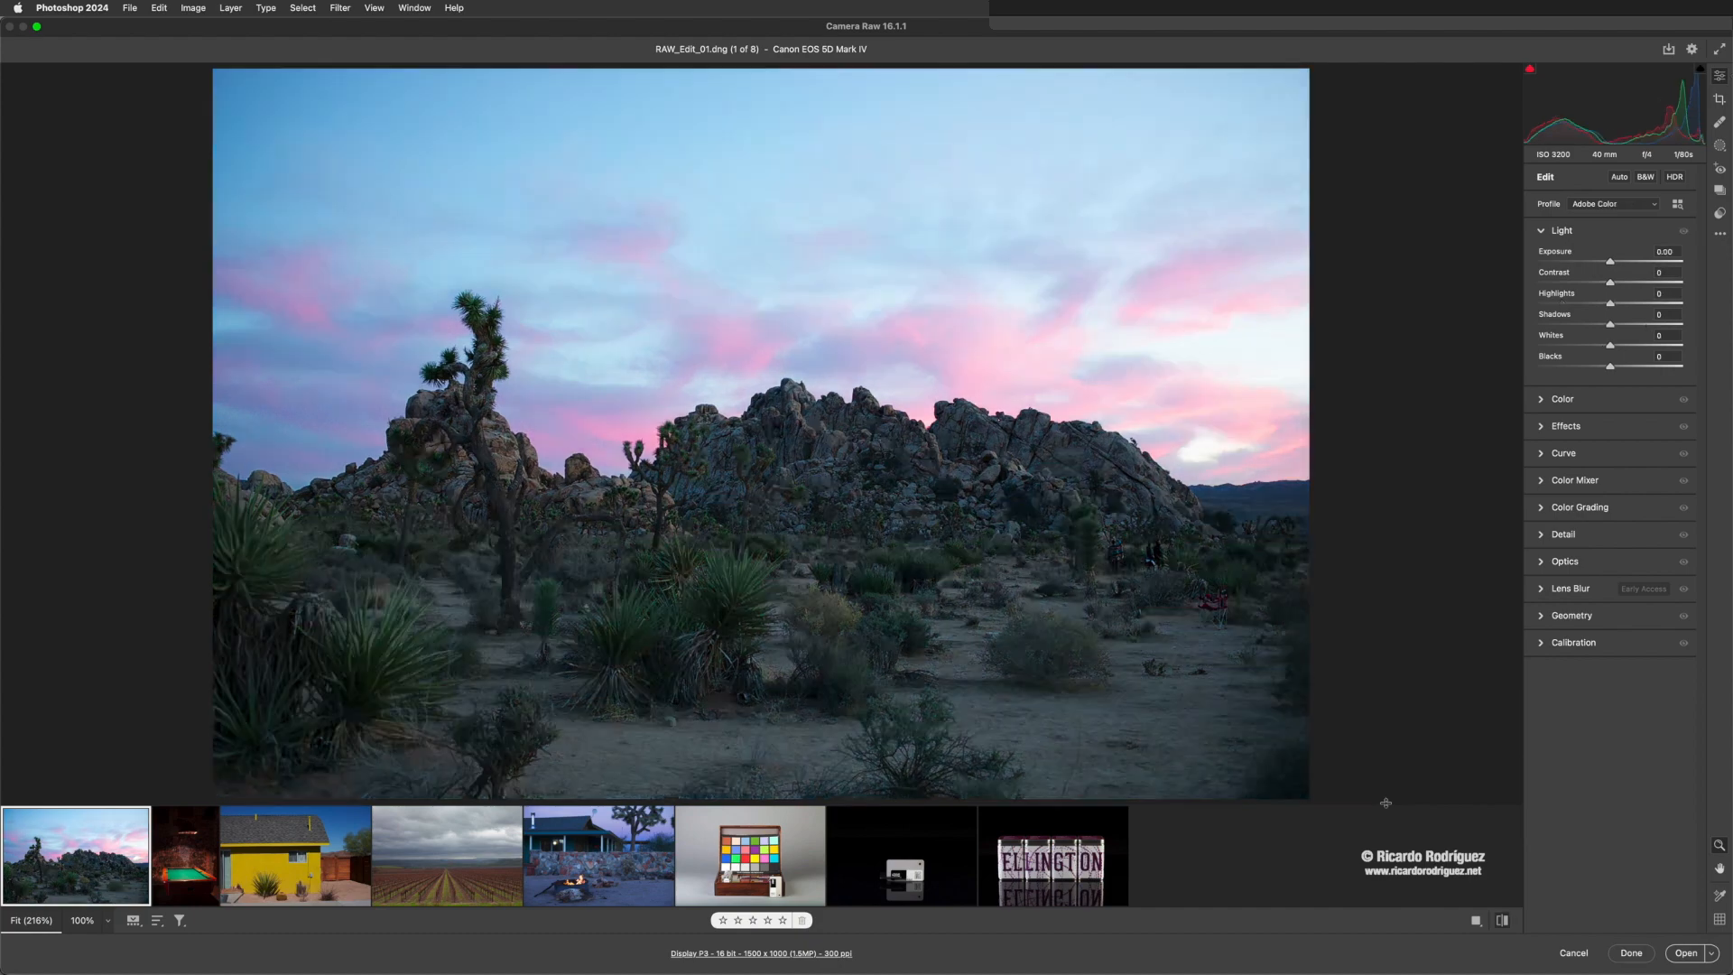
pyautogui.press('\\')
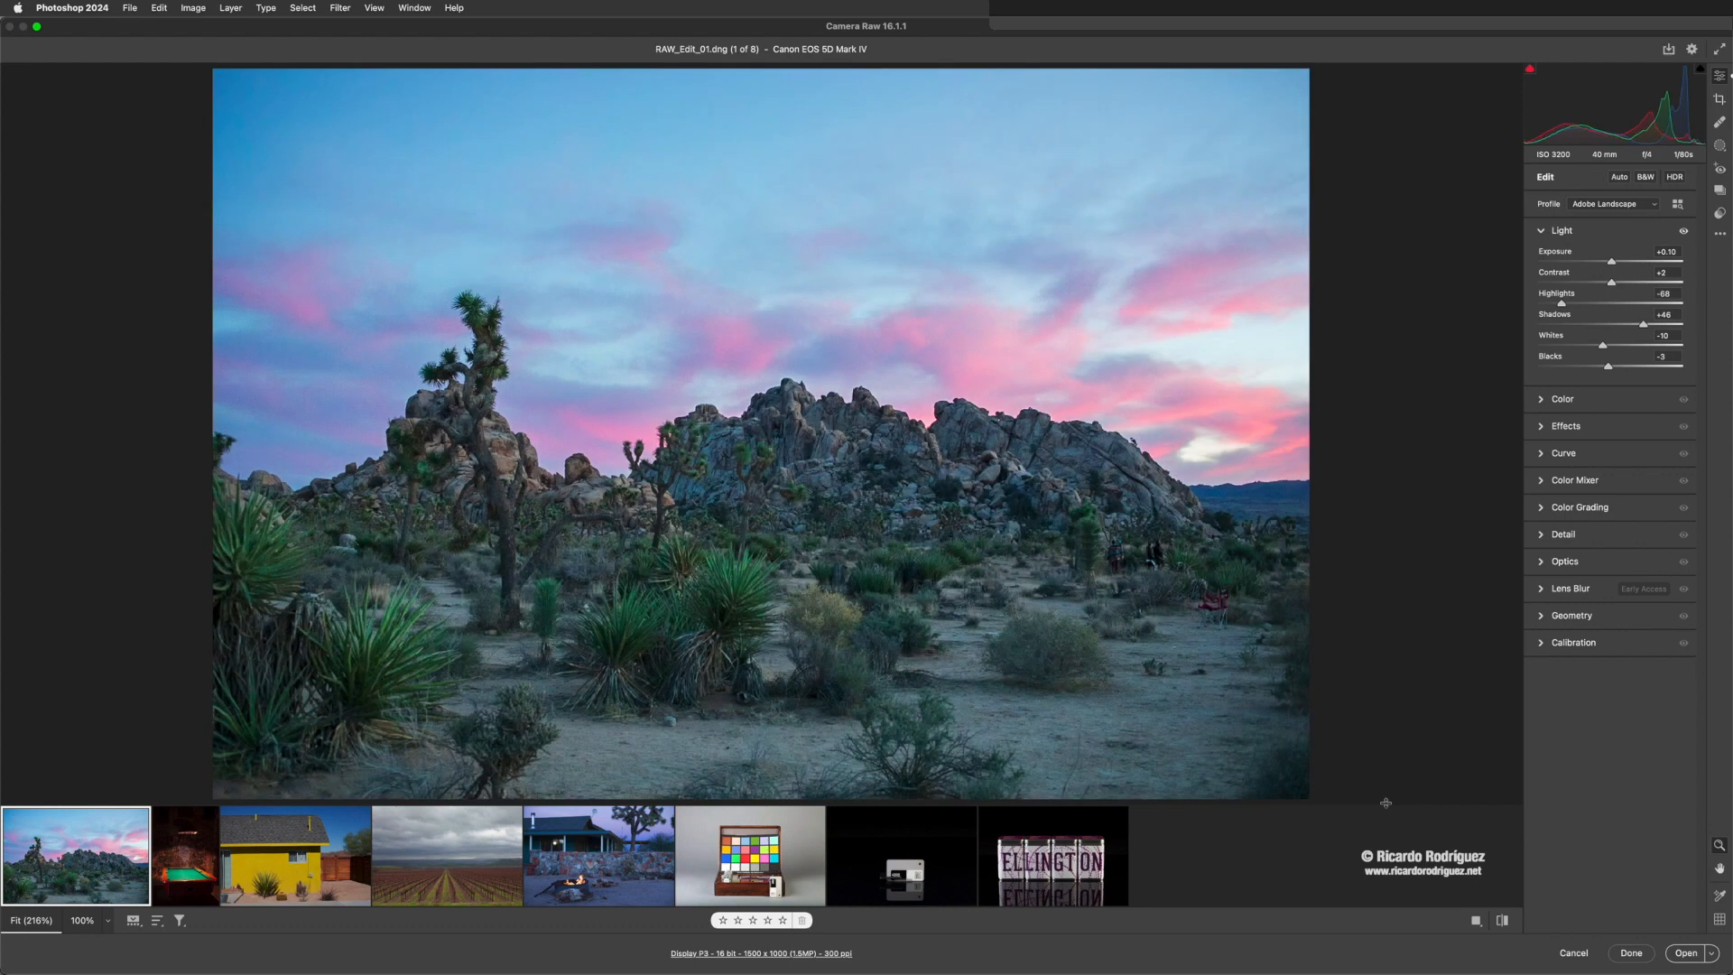
pyautogui.click(1543, 232)
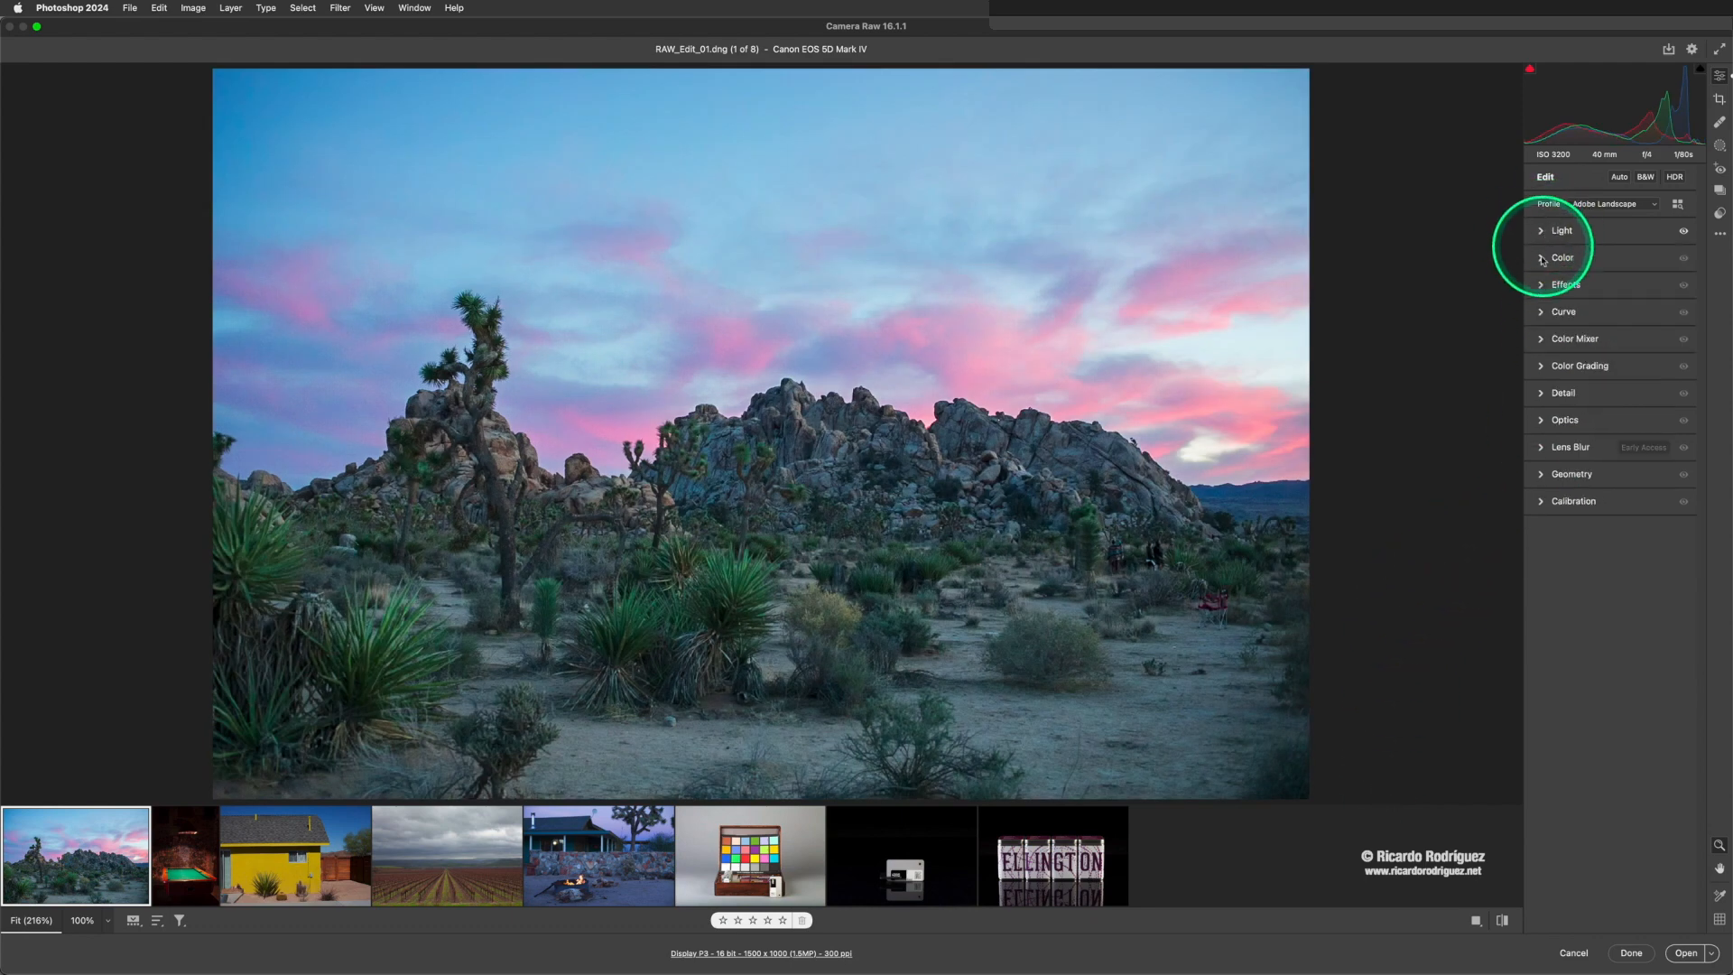
pyautogui.click(1541, 259)
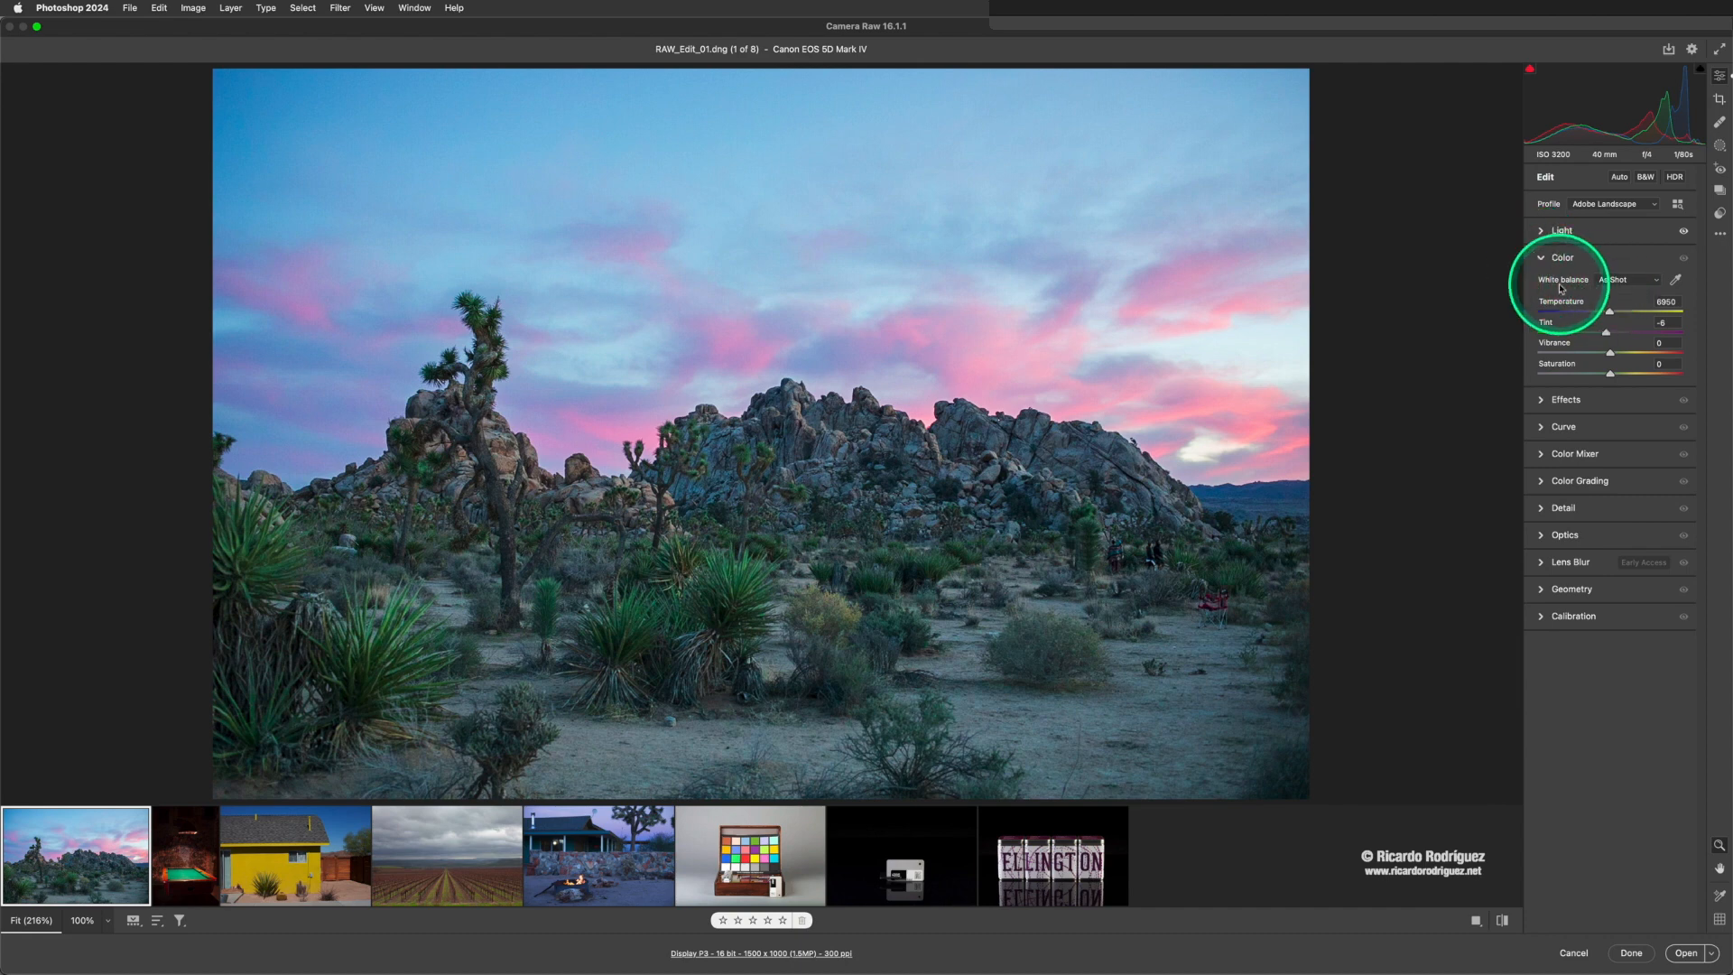
# - Try the Daylight and Cloudy white balance presets on the desert photo, then switch to Auto
pyautogui.click(1614, 282)
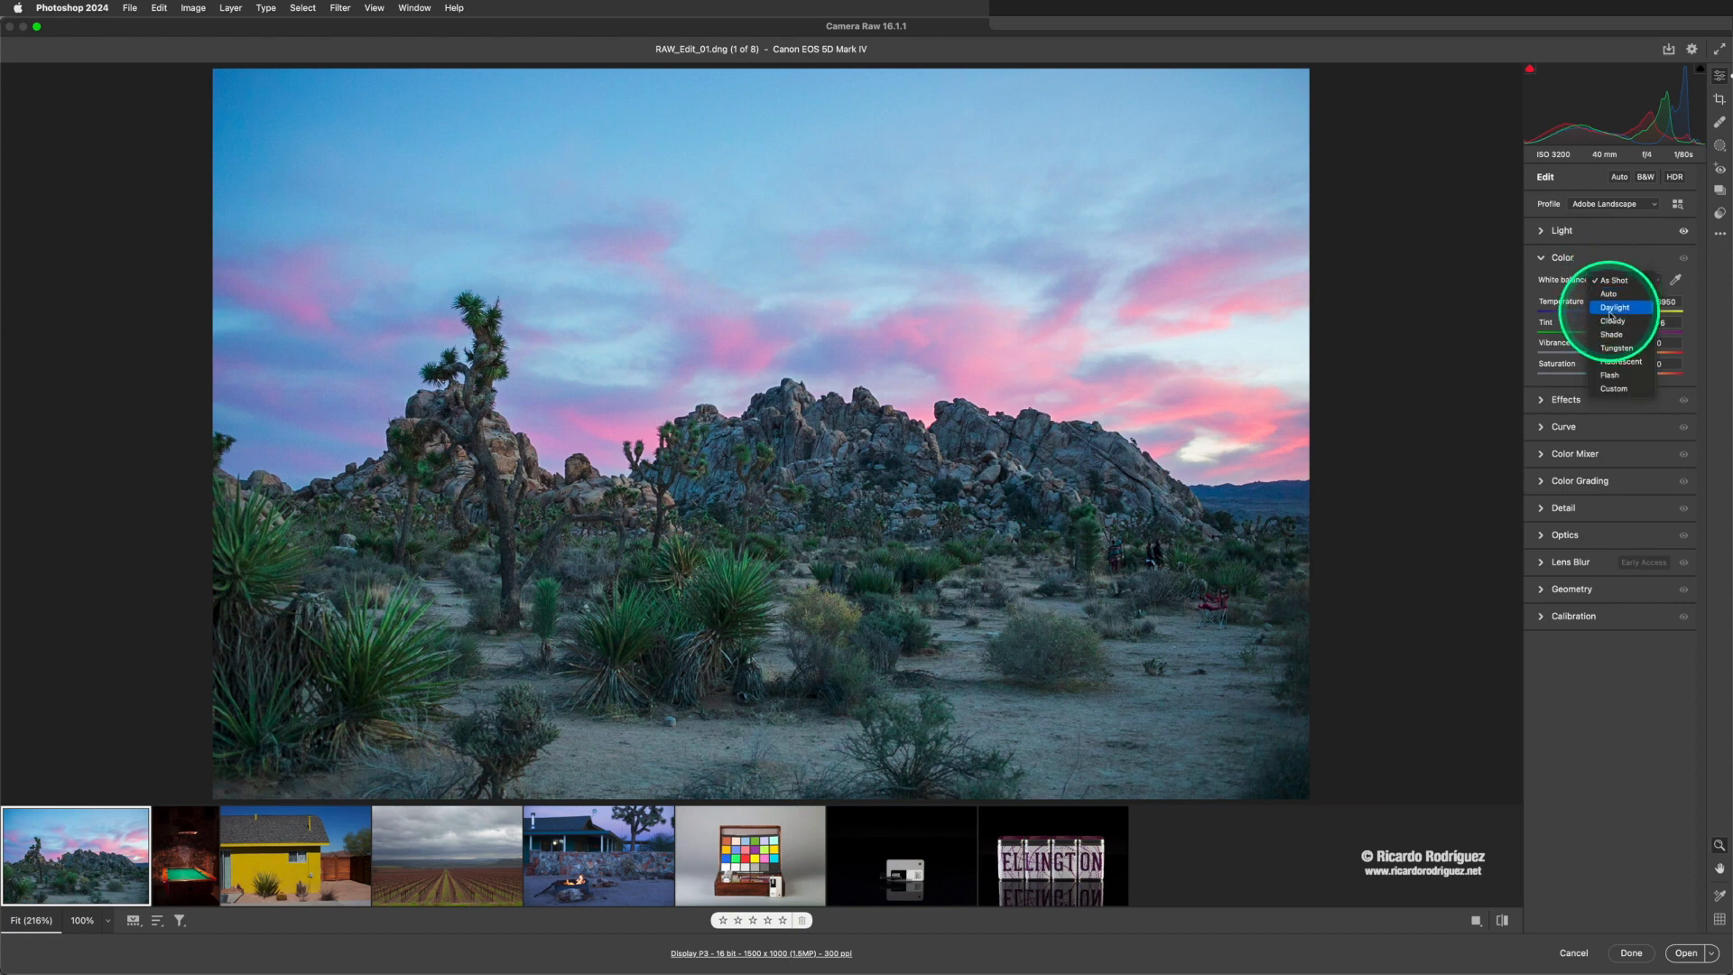
pyautogui.click(1612, 309)
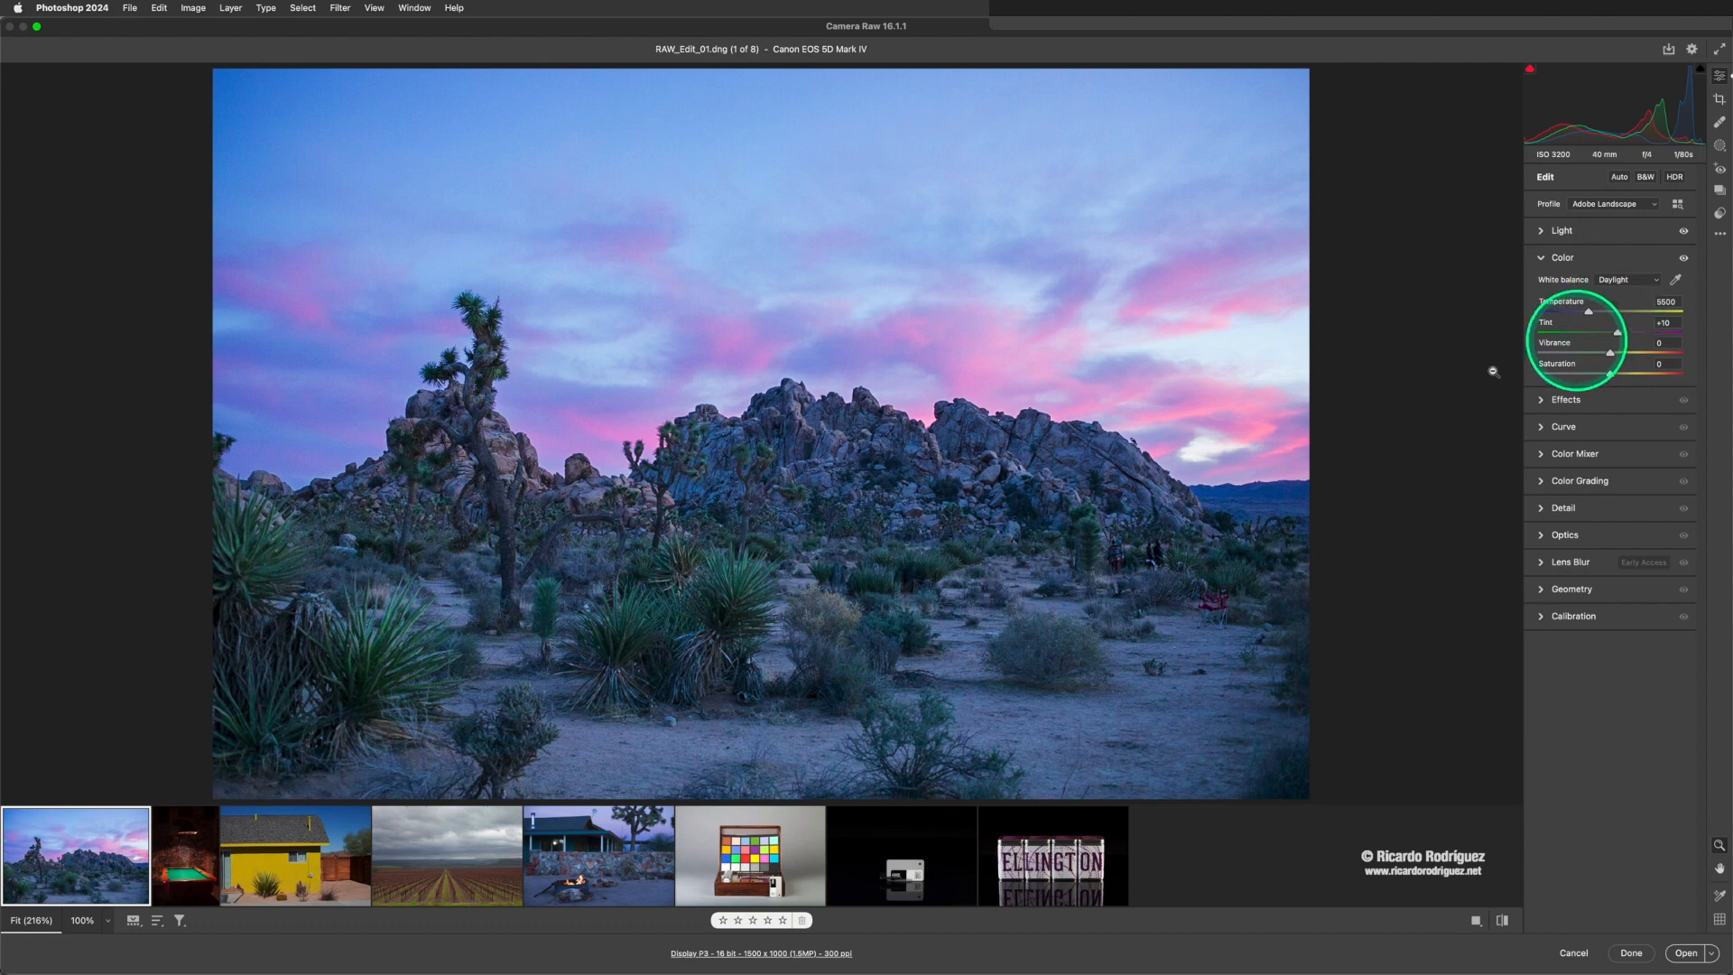
pyautogui.click(1616, 281)
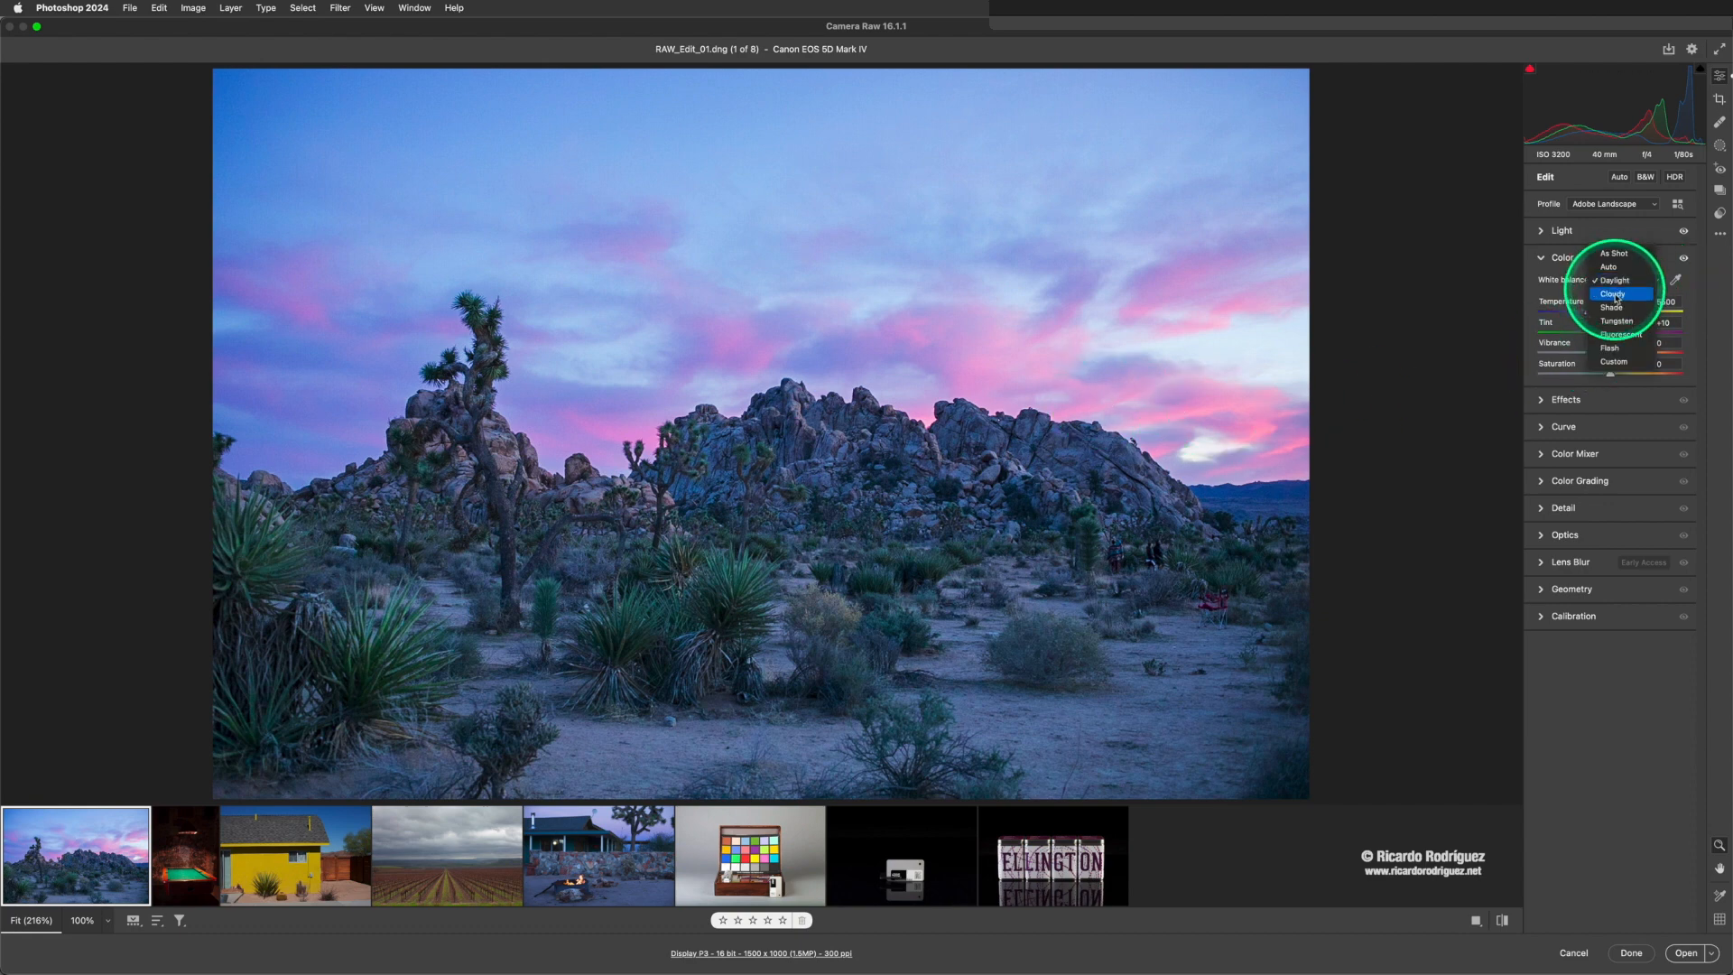
pyautogui.click(1615, 296)
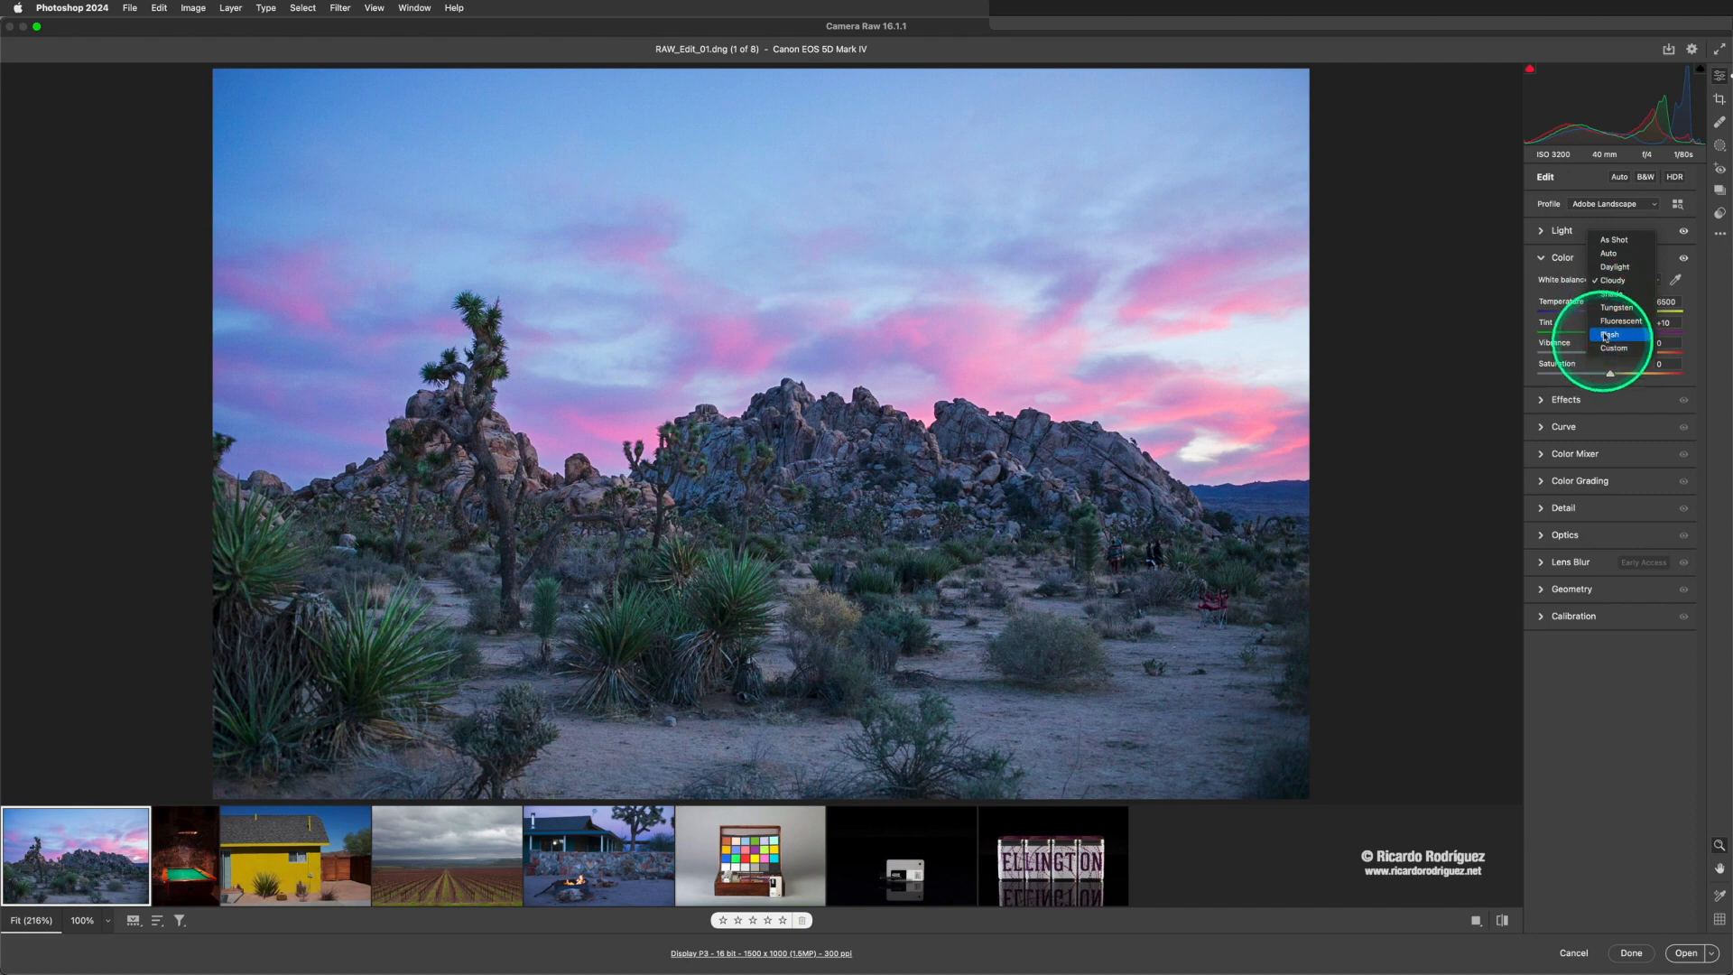
pyautogui.click(1605, 256)
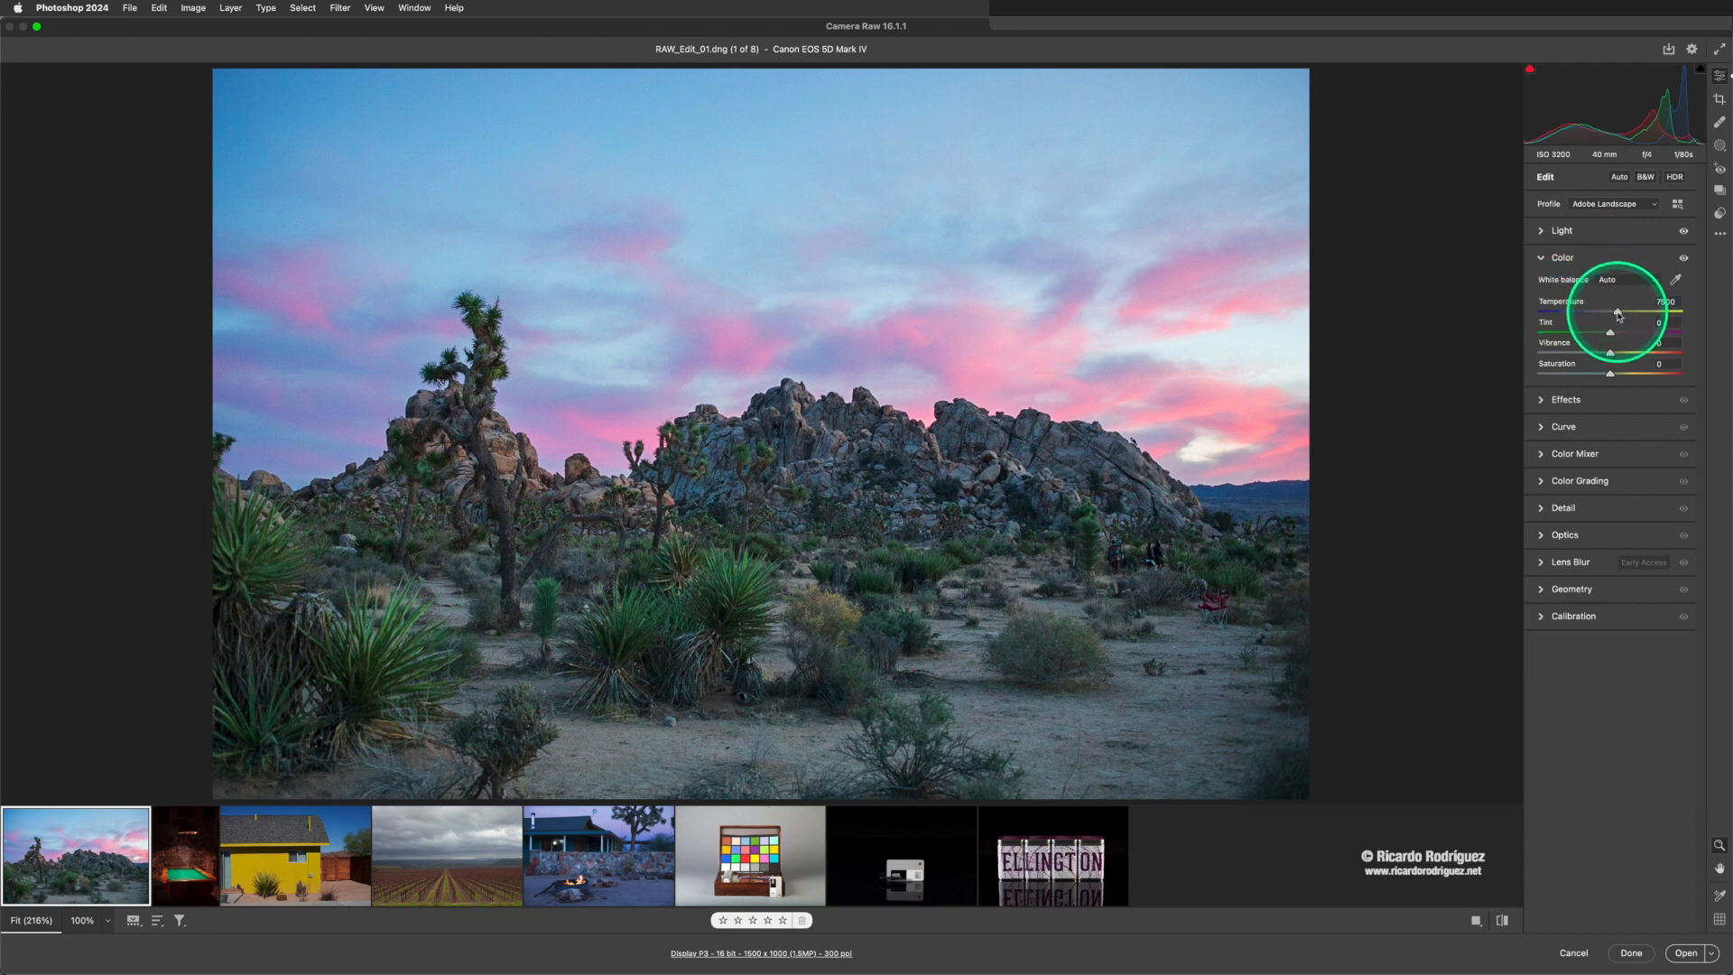
# - Set the desert photo's Temperature to 11000, Tint to +8, Vibrance to +10 and Saturation to 0
pyautogui.moveTo(1624, 314)
pyautogui.mouseDown()
pyautogui.moveTo(1599, 311)
pyautogui.moveTo(1627, 317)
pyautogui.mouseUp()
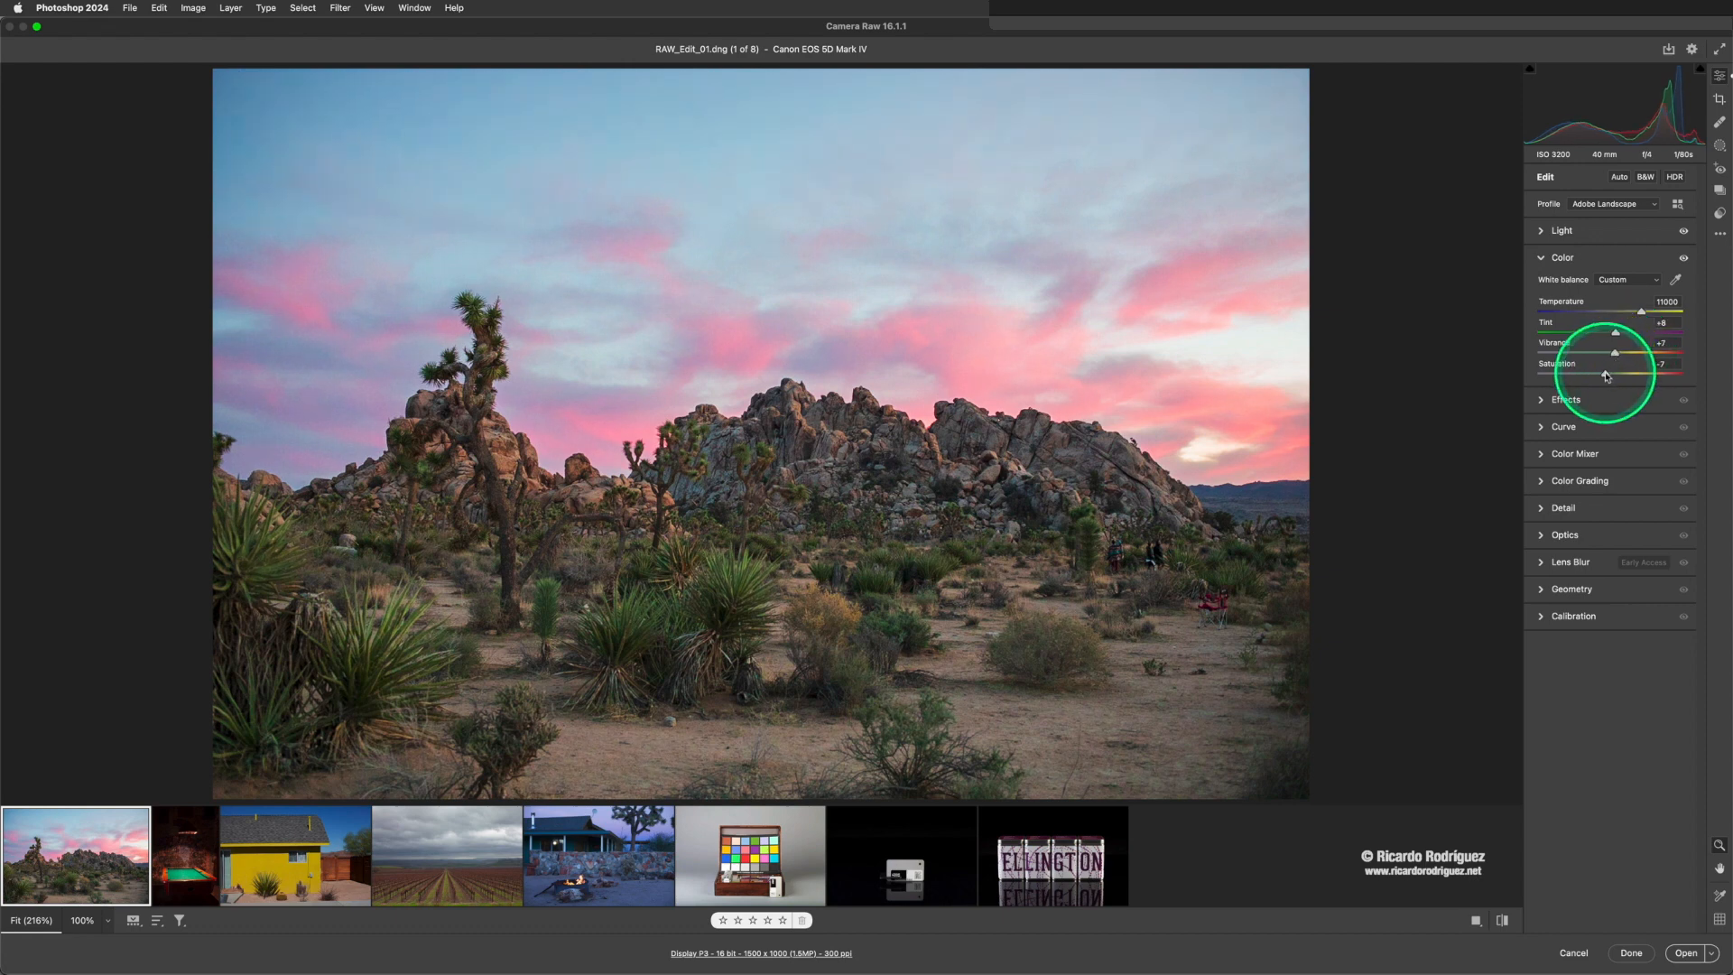
pyautogui.moveTo(1606, 377); pyautogui.dragTo(1688, 377)
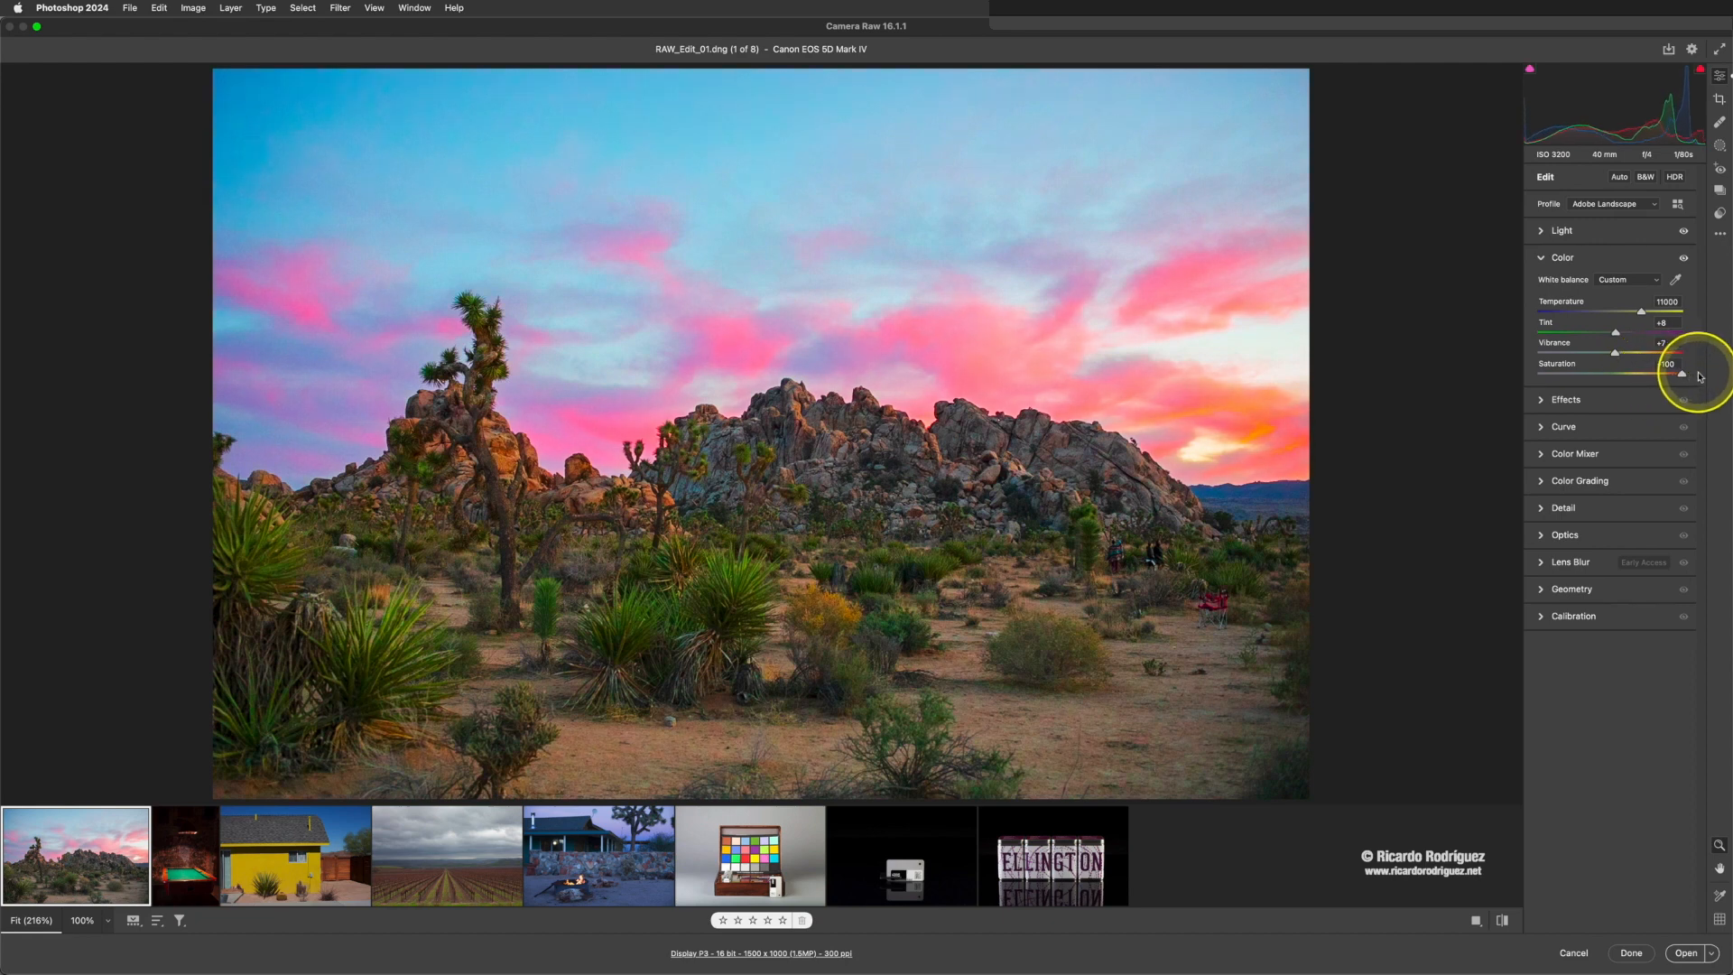
pyautogui.moveTo(1696, 377); pyautogui.dragTo(1652, 380)
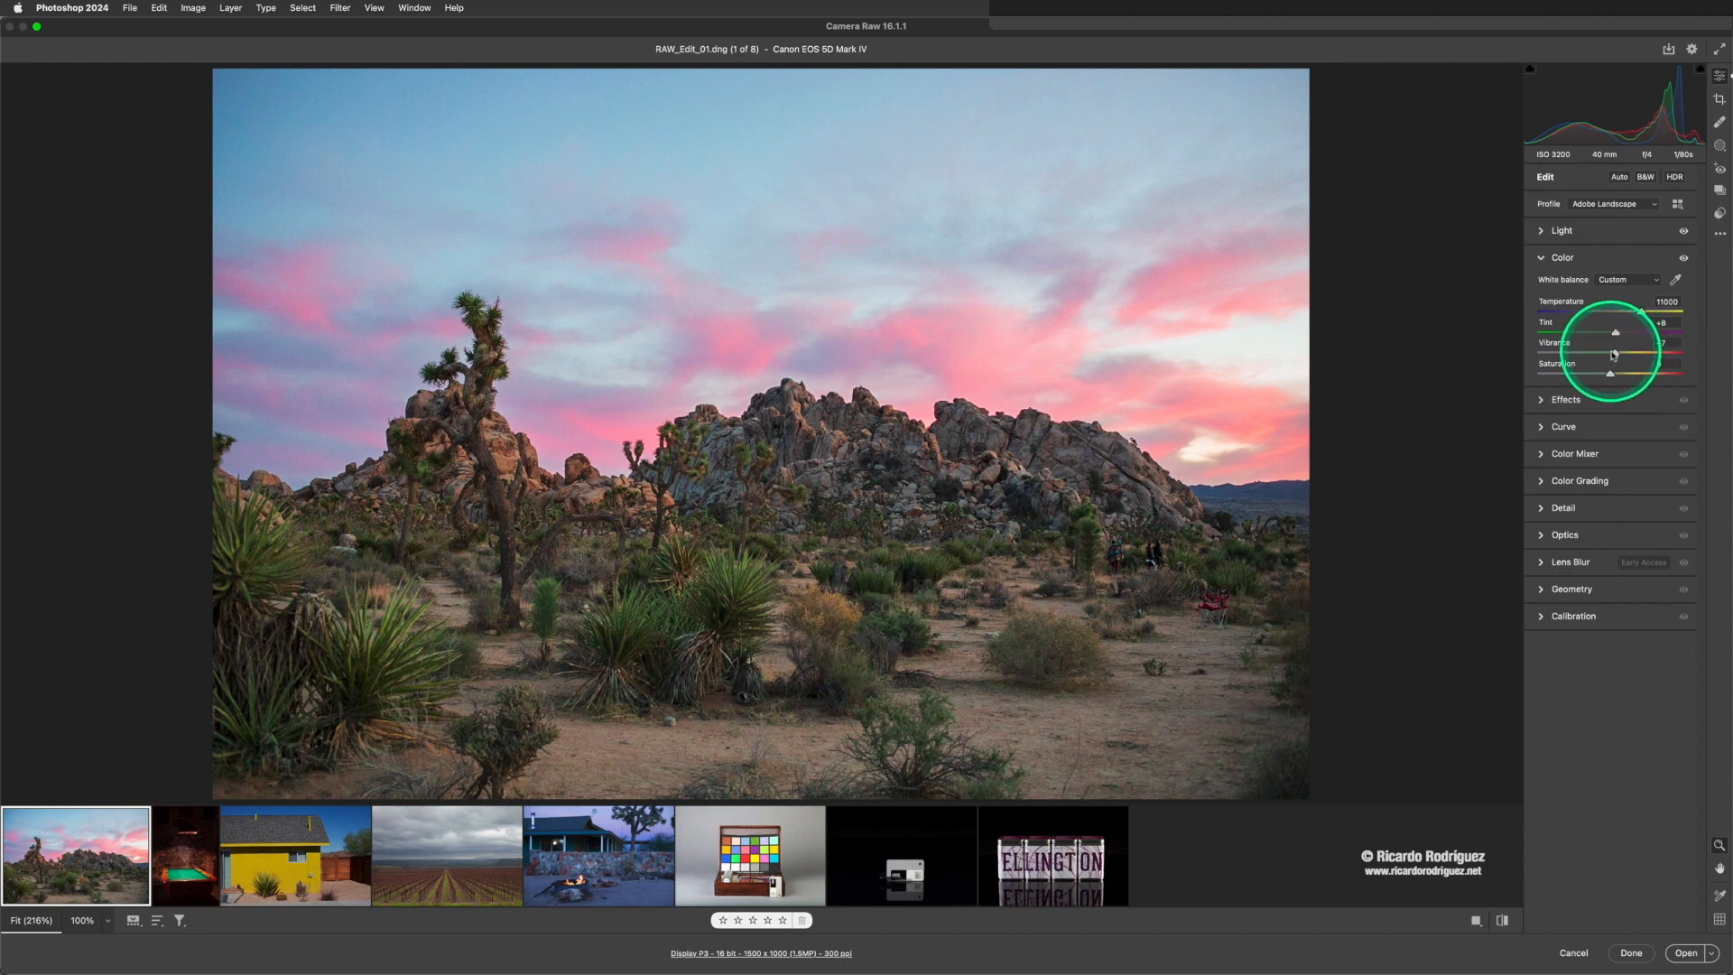
pyautogui.moveTo(1616, 354); pyautogui.dragTo(1617, 355)
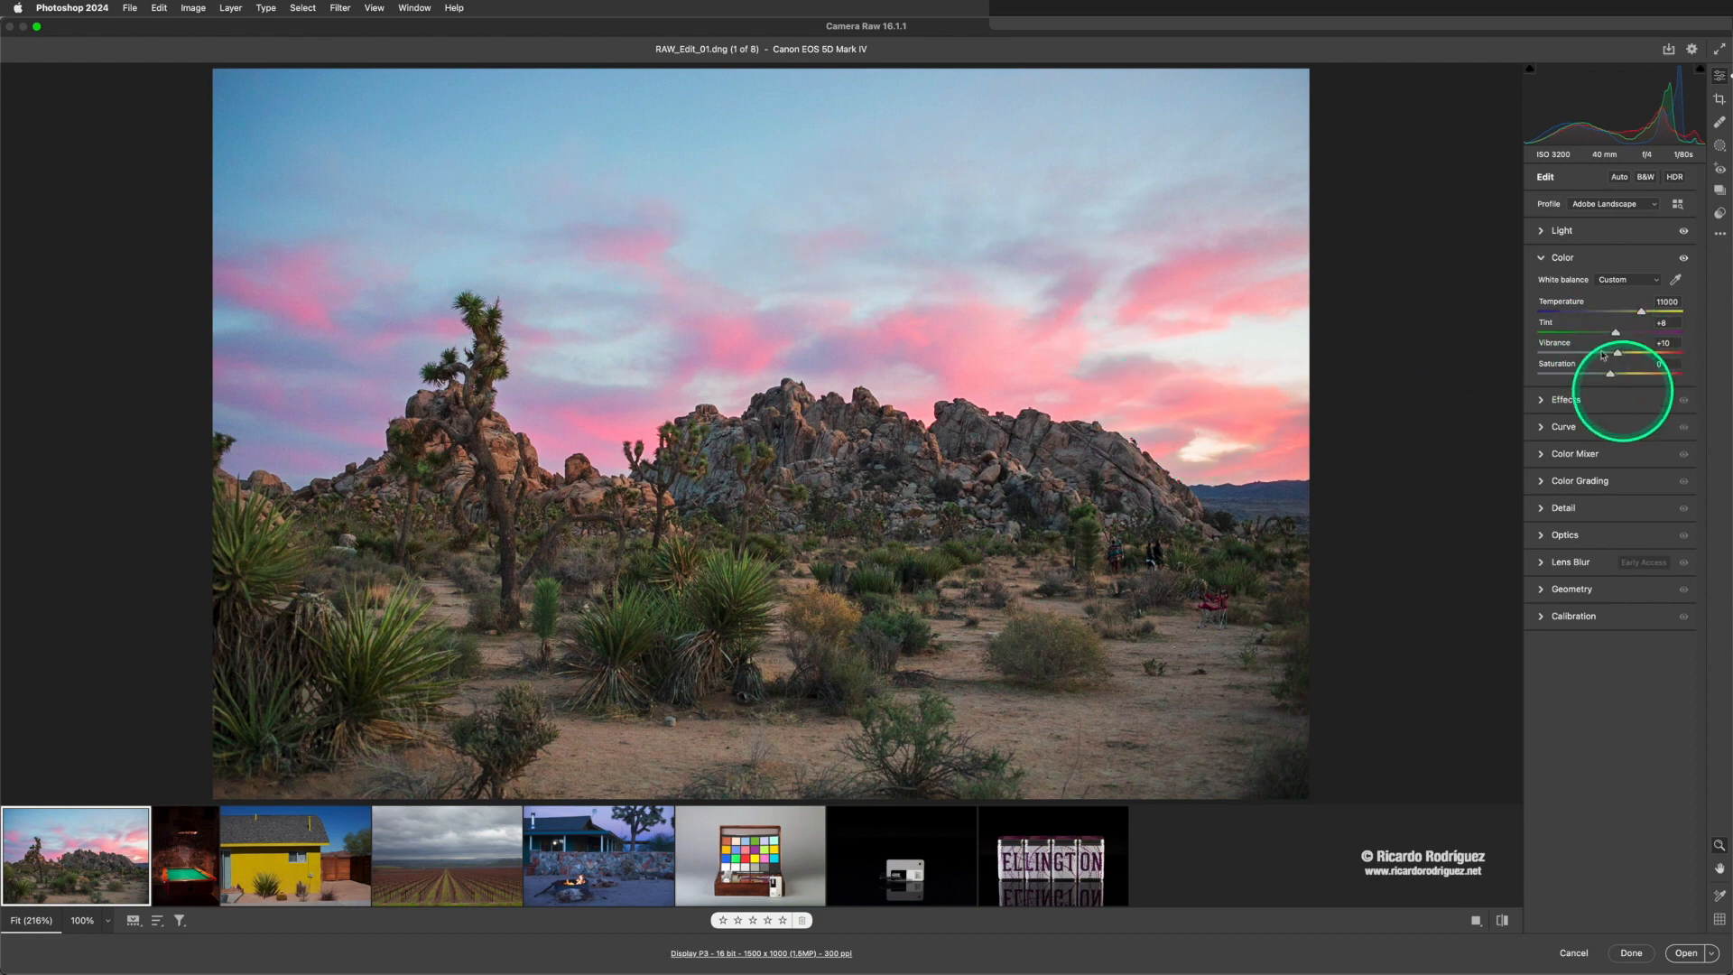
# - Collapse the Color settings and compare the photo with its default settings, ending on the edited version
pyautogui.click(1543, 265)
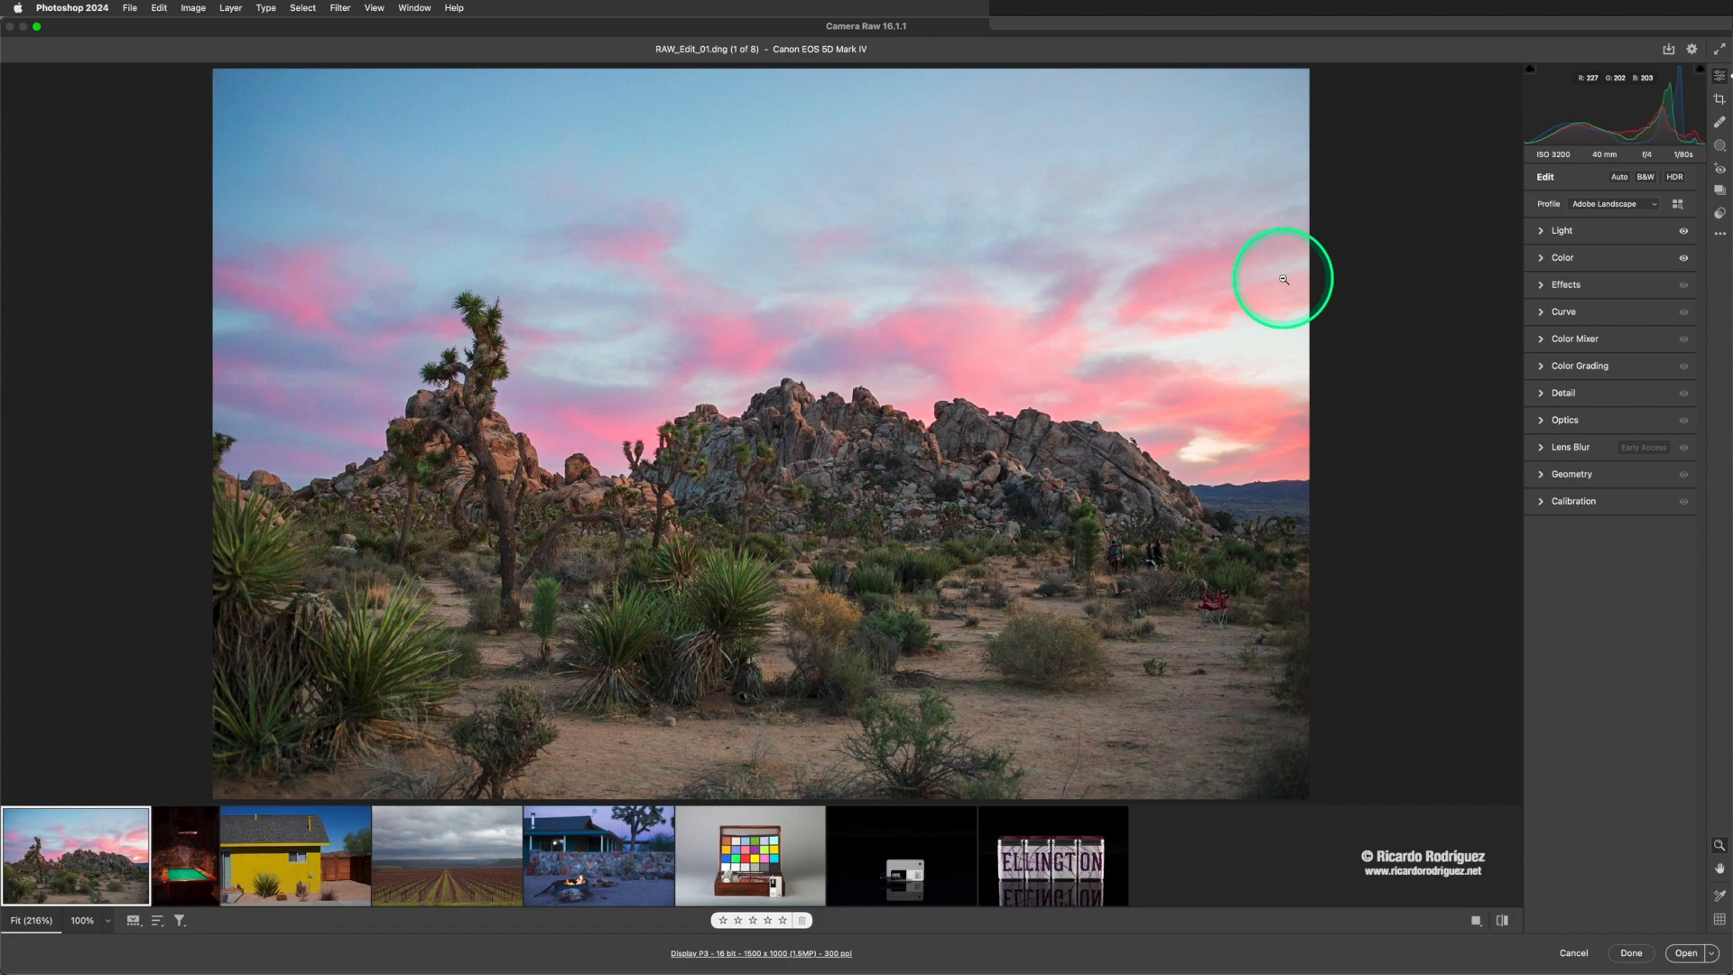
pyautogui.press('\\')
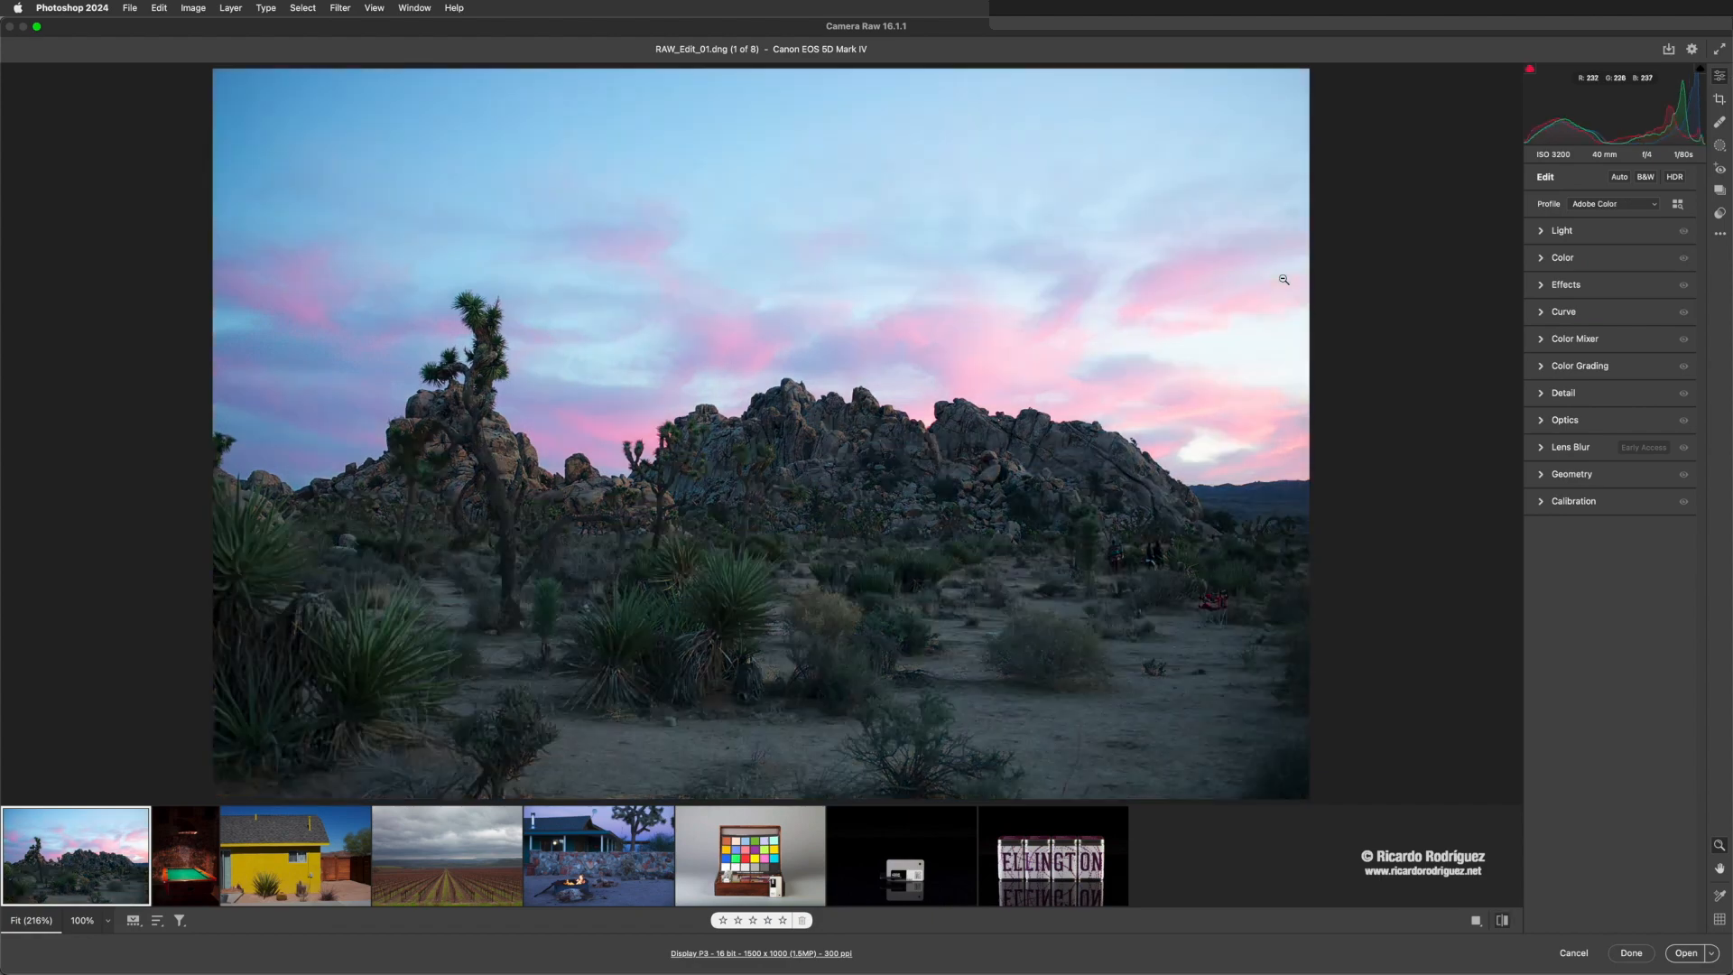
pyautogui.press('\\')
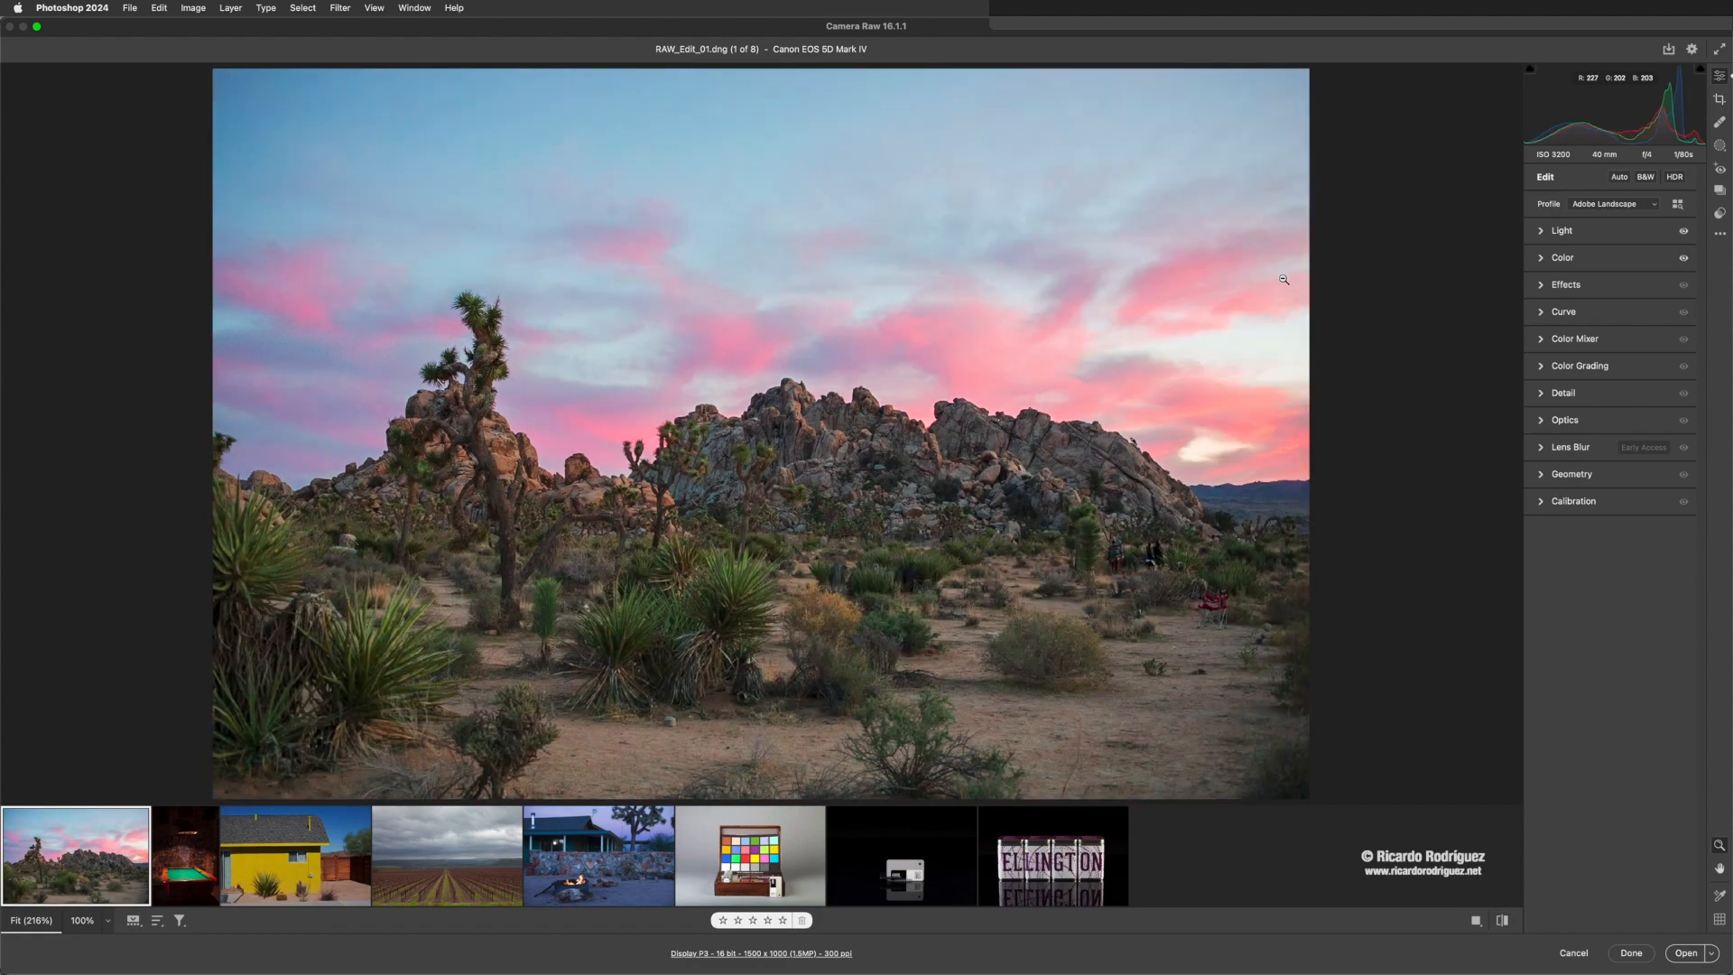
pyautogui.press('\\')
pyautogui.press('\\')
# - Expand the Effects settings, try Texture at +100 and reset it to 0
pyautogui.click(1543, 287)
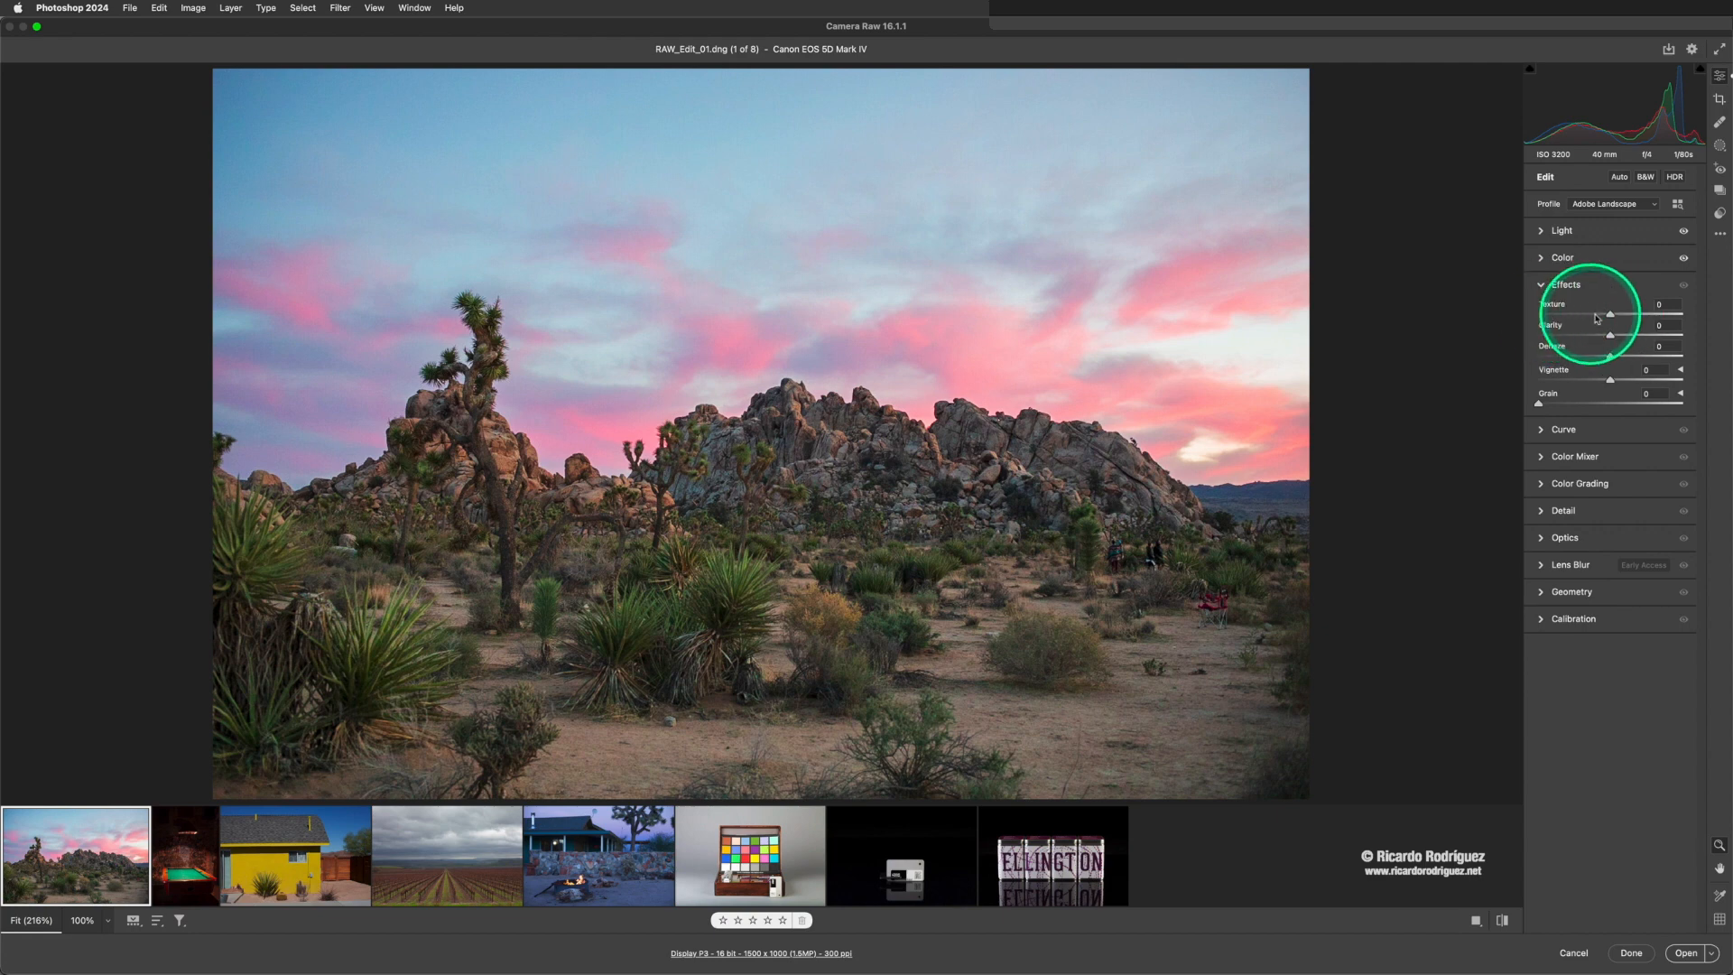
pyautogui.moveTo(1614, 318); pyautogui.dragTo(1694, 314)
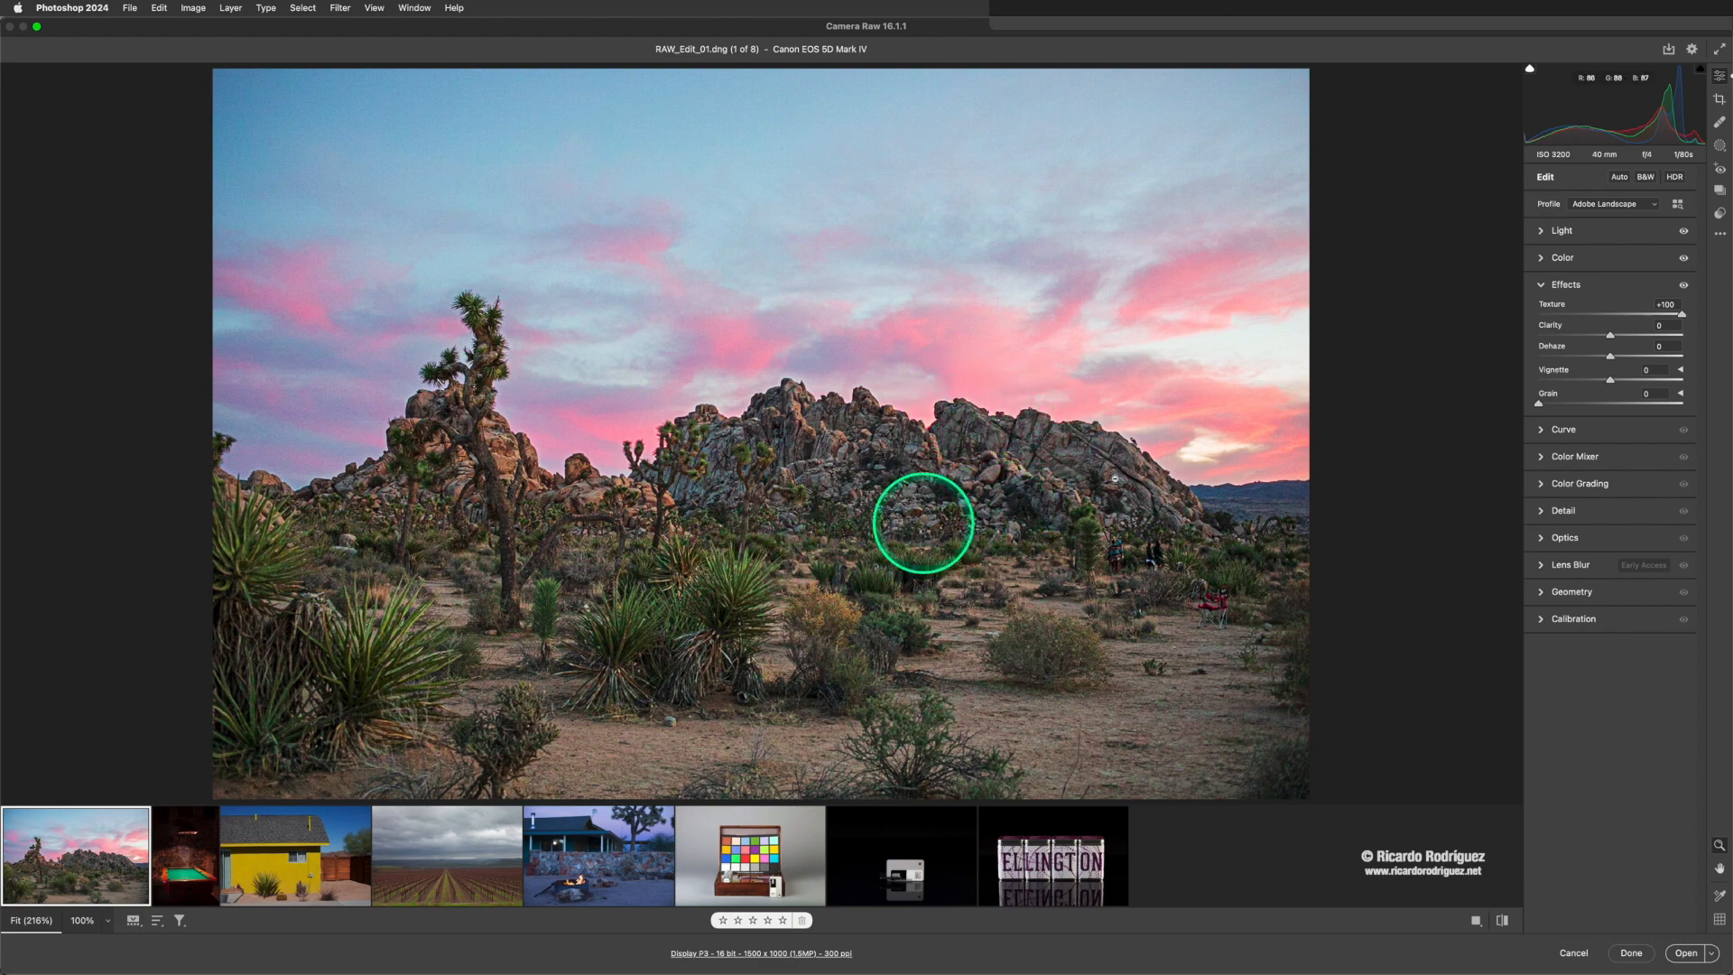
pyautogui.moveTo(1682, 316); pyautogui.dragTo(1679, 315)
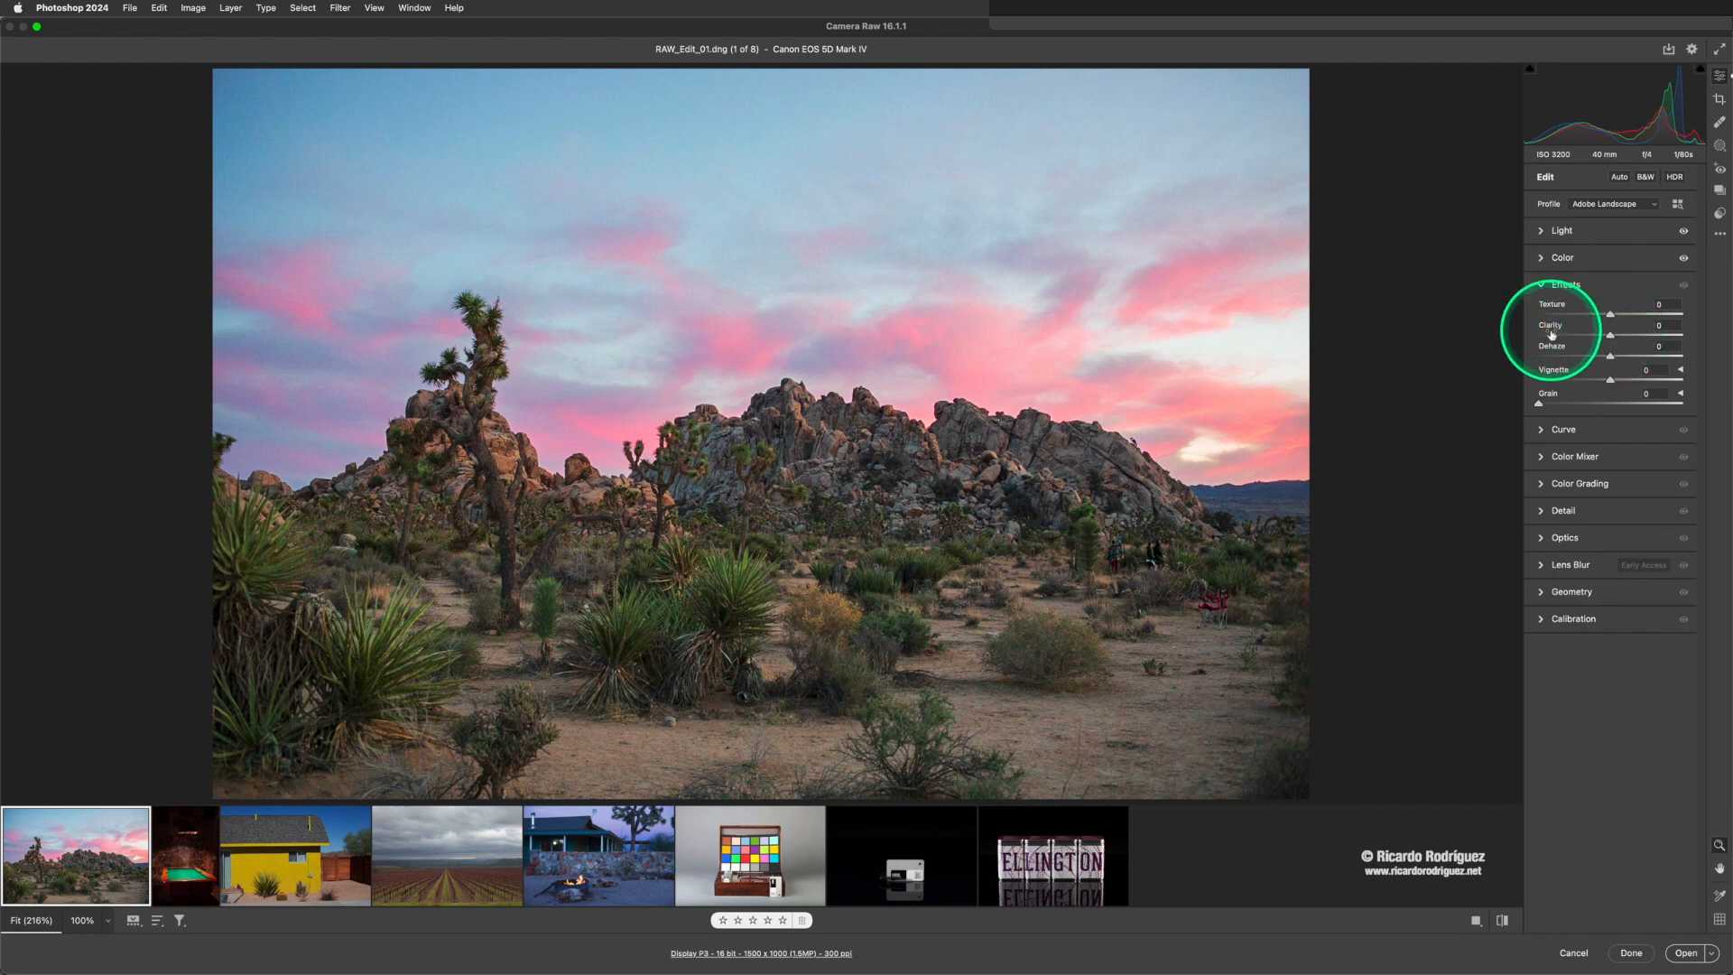
# - Test negative and positive Clarity, set it to +5, and set Dehaze to +1
pyautogui.moveTo(1551, 334)
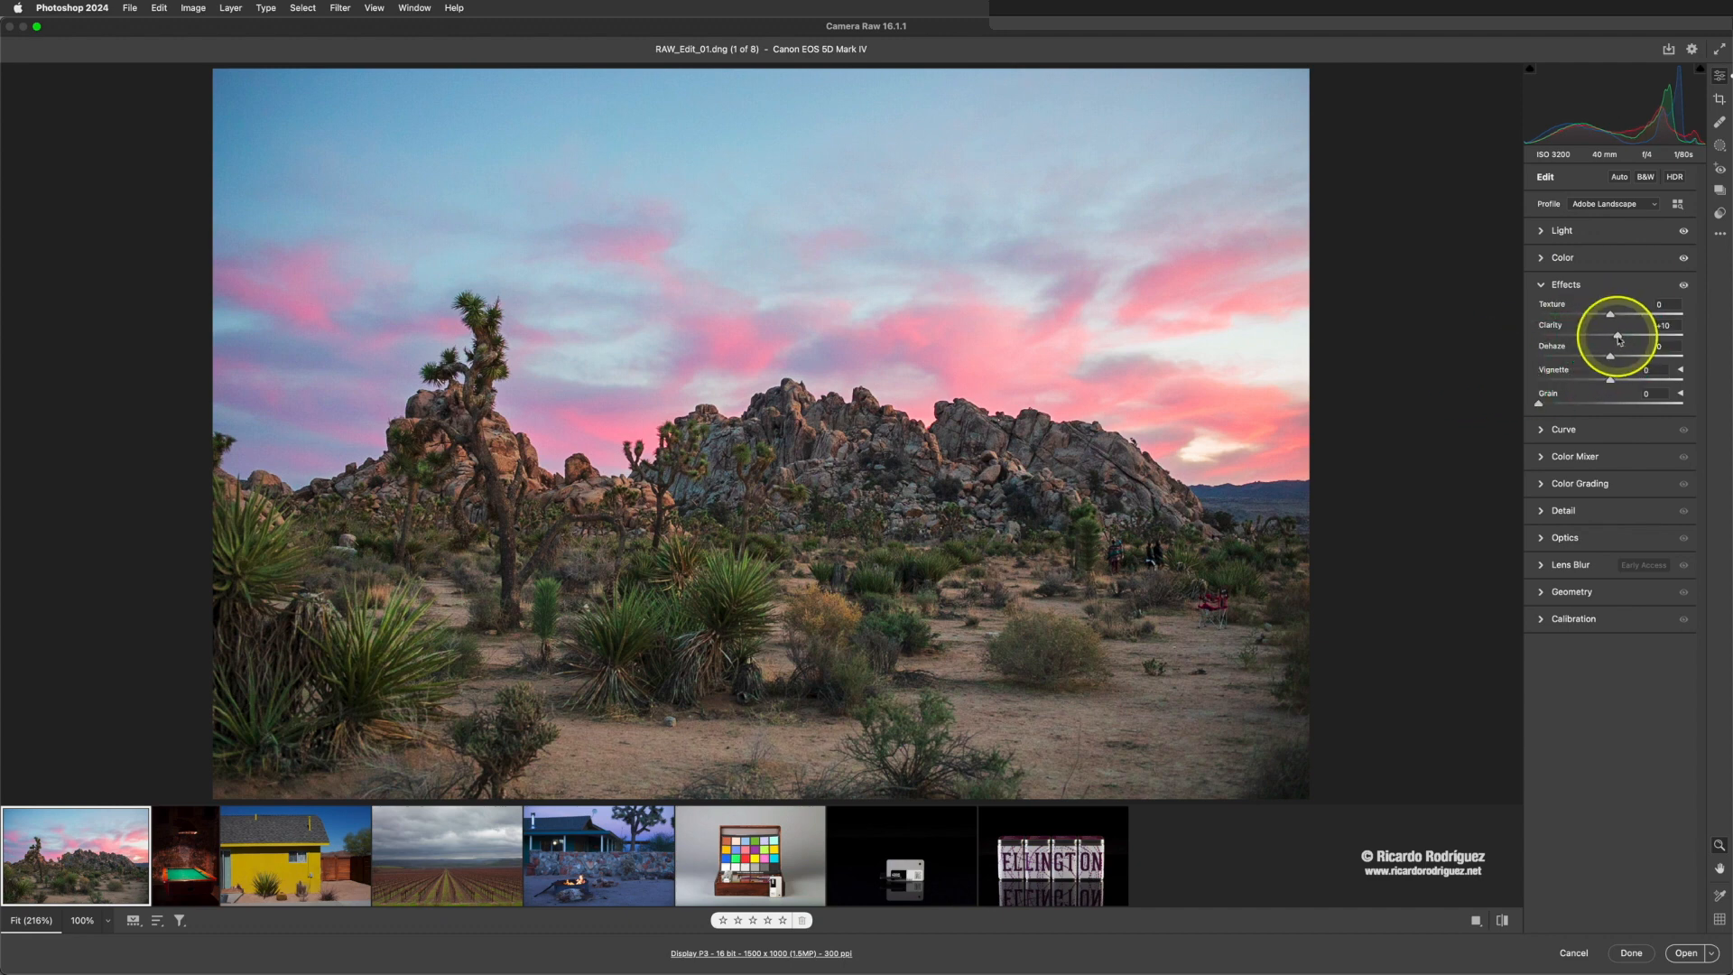
pyautogui.moveTo(1618, 339)
pyautogui.mouseDown()
pyautogui.moveTo(1682, 339)
pyautogui.moveTo(1598, 339)
pyautogui.mouseUp()
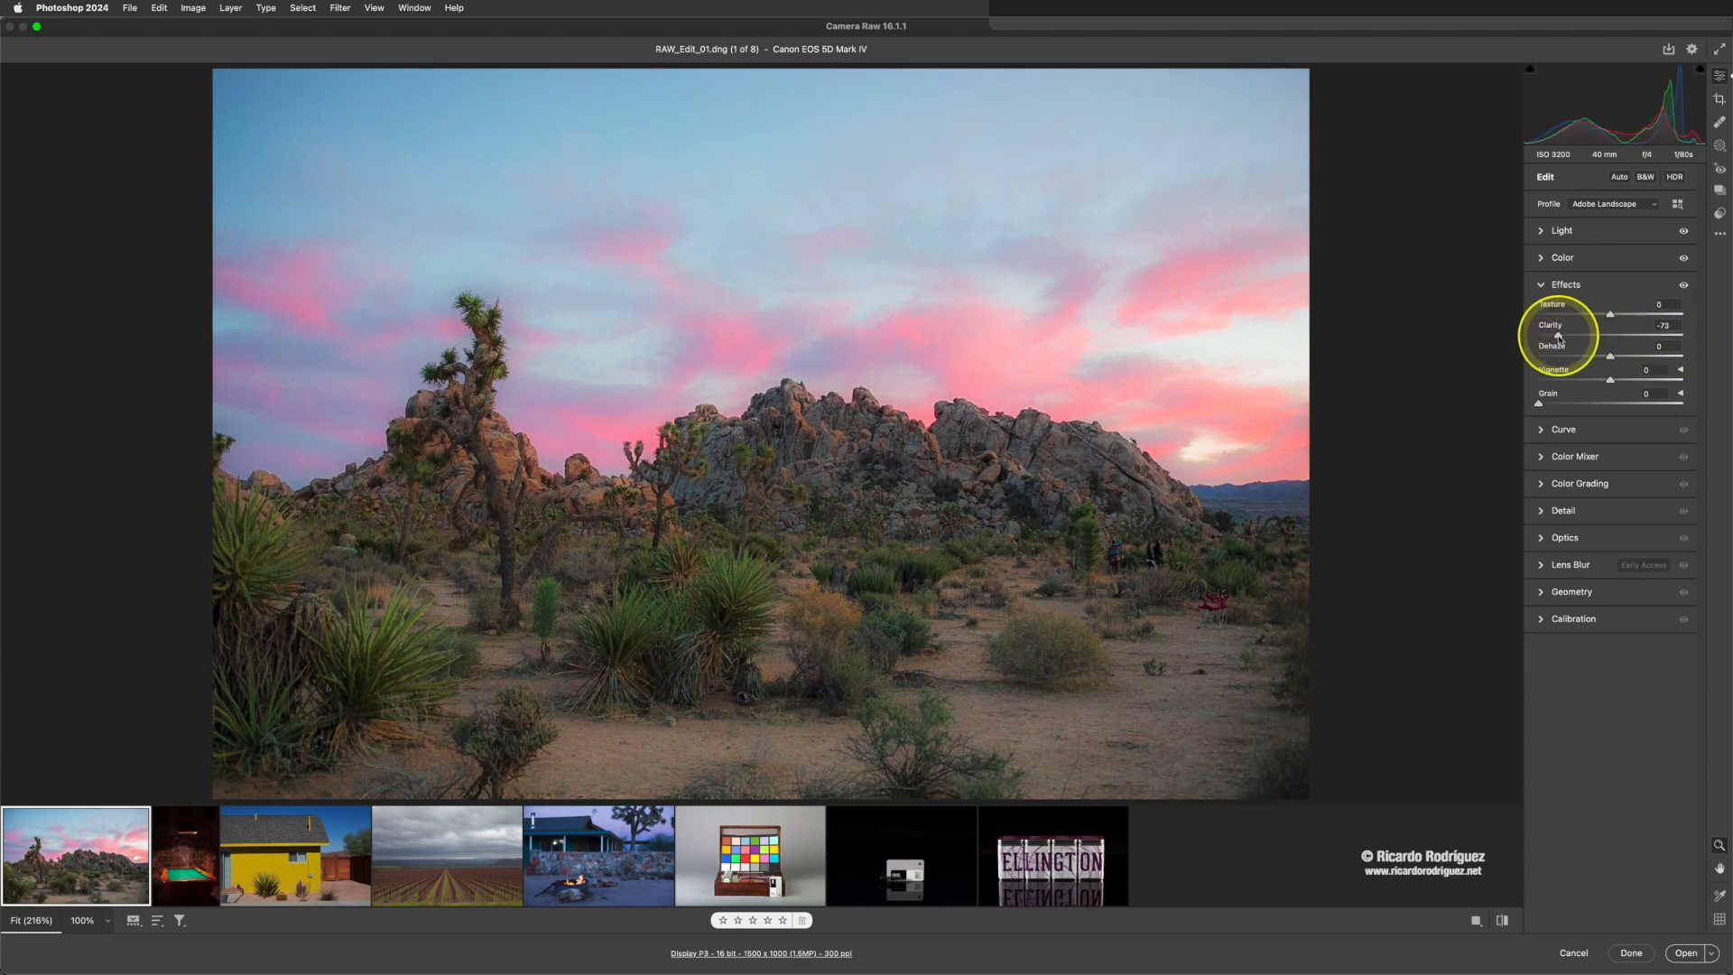
pyautogui.moveTo(1557, 336); pyautogui.dragTo(1614, 339)
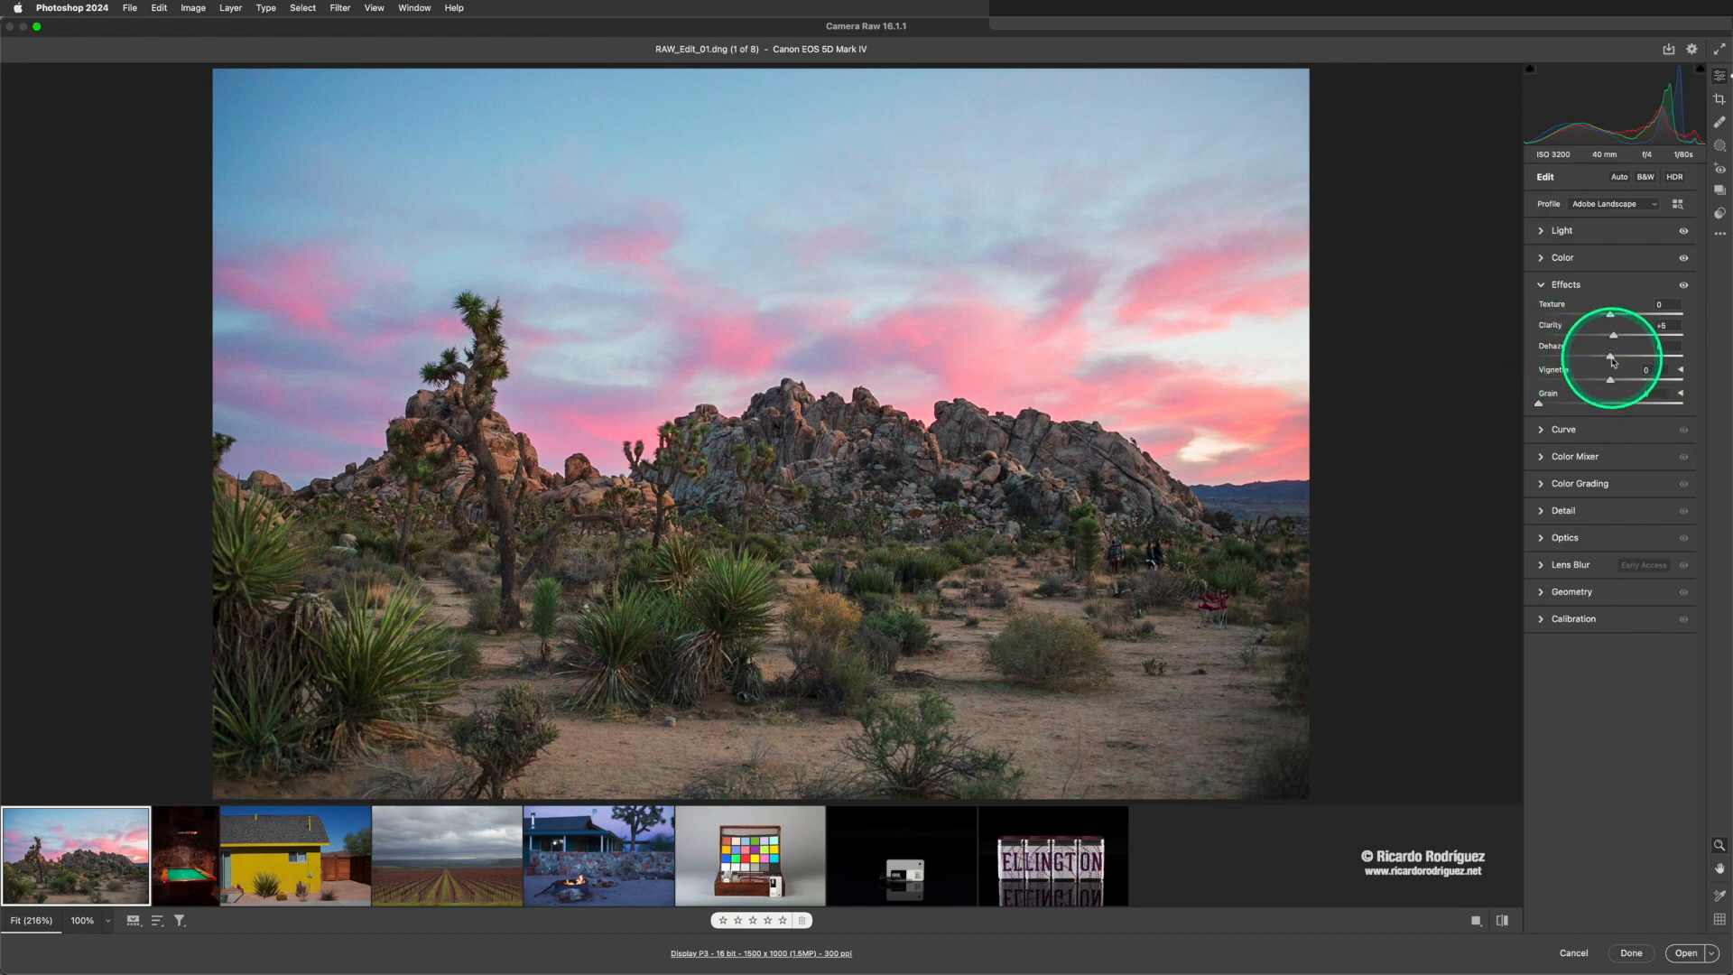
pyautogui.moveTo(1613, 362); pyautogui.dragTo(1616, 362)
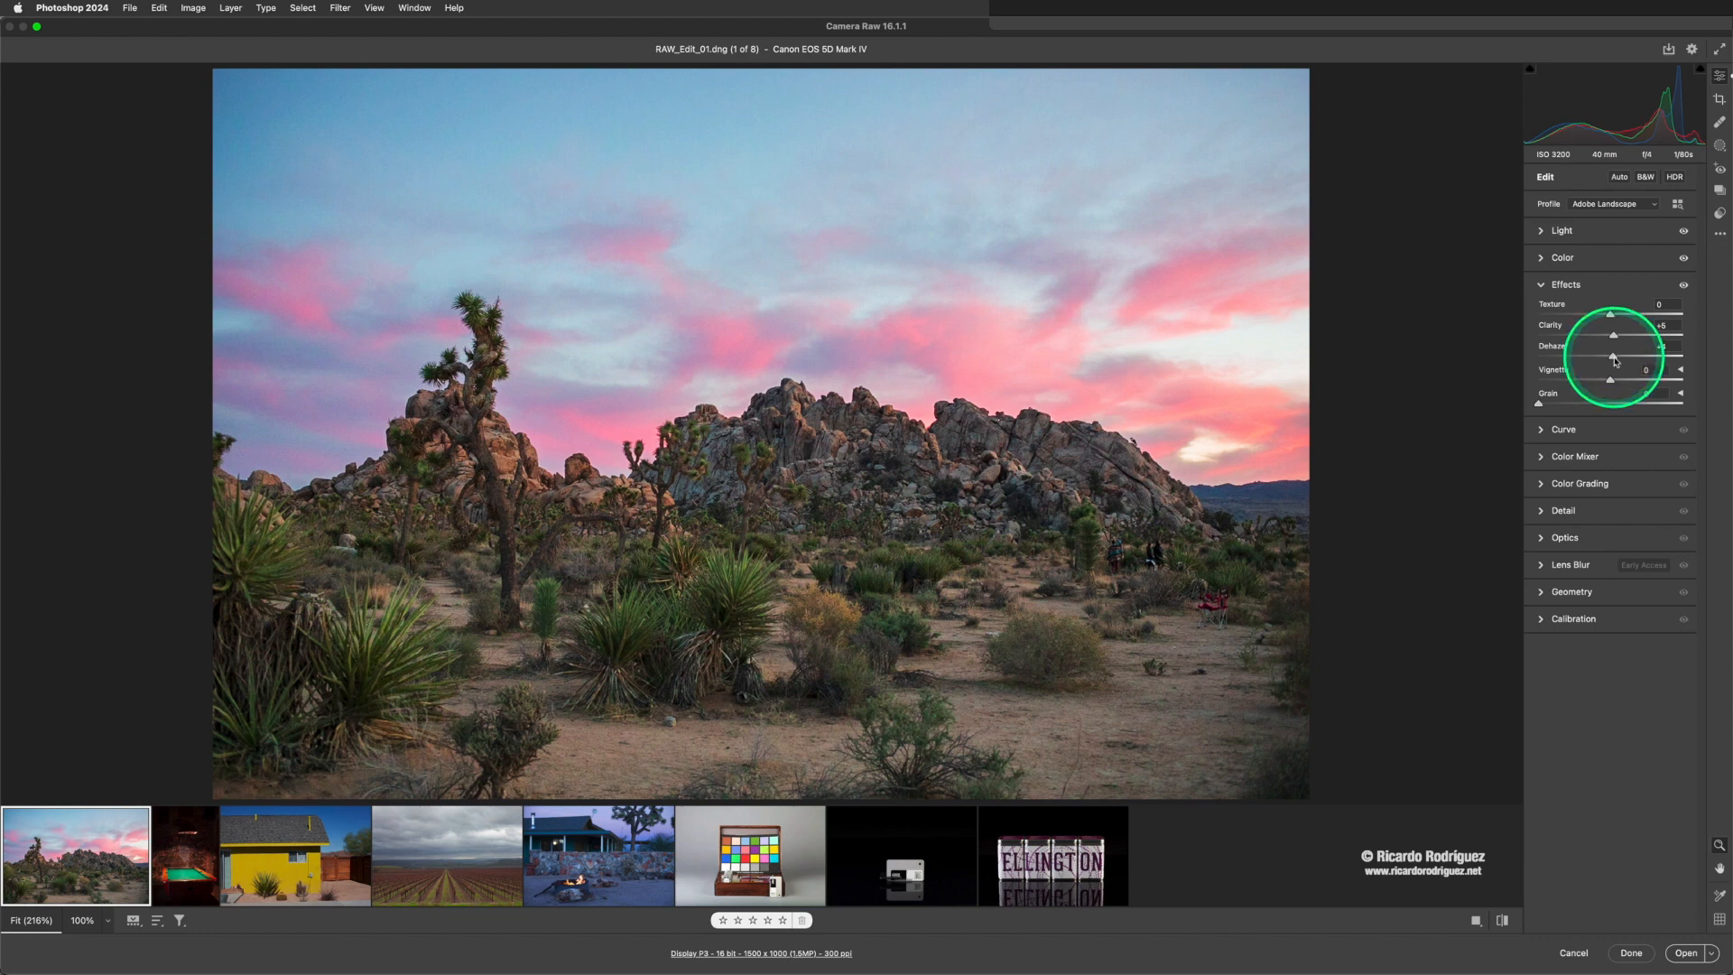
pyautogui.doubleClick(1615, 359)
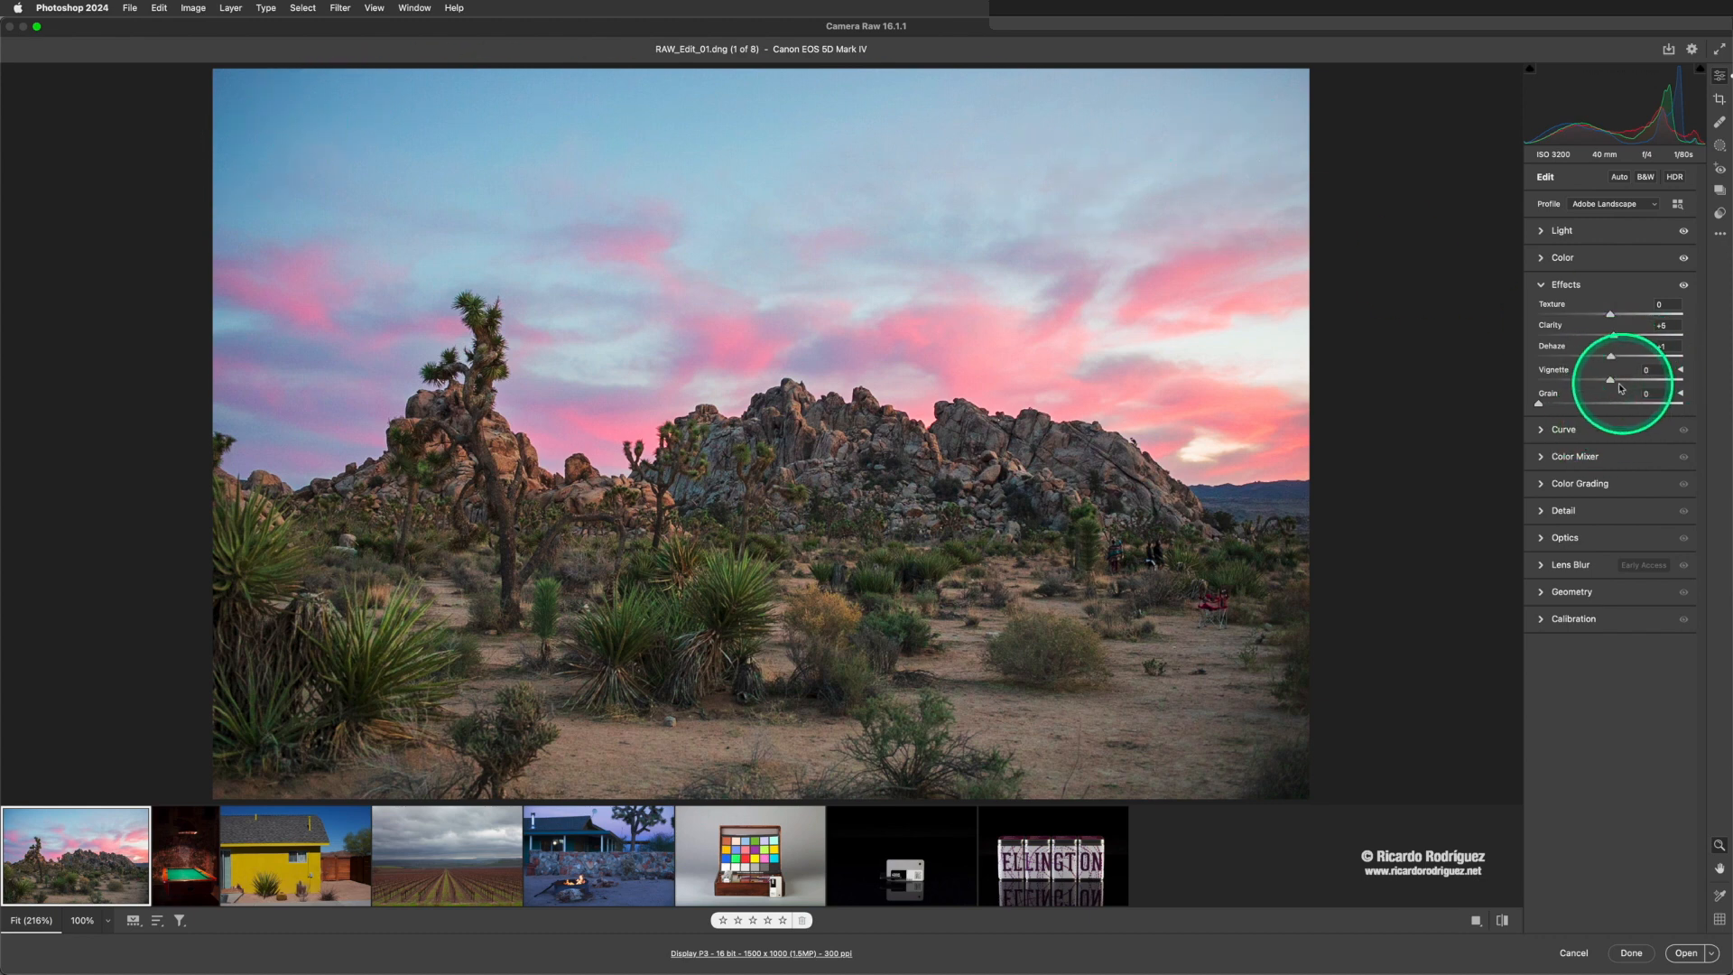
# - Try the Vignette and Grain effects on the photo, resetting each to 0
pyautogui.moveTo(1610, 379)
pyautogui.mouseDown()
pyautogui.moveTo(1548, 383)
pyautogui.moveTo(1612, 382)
pyautogui.mouseUp()
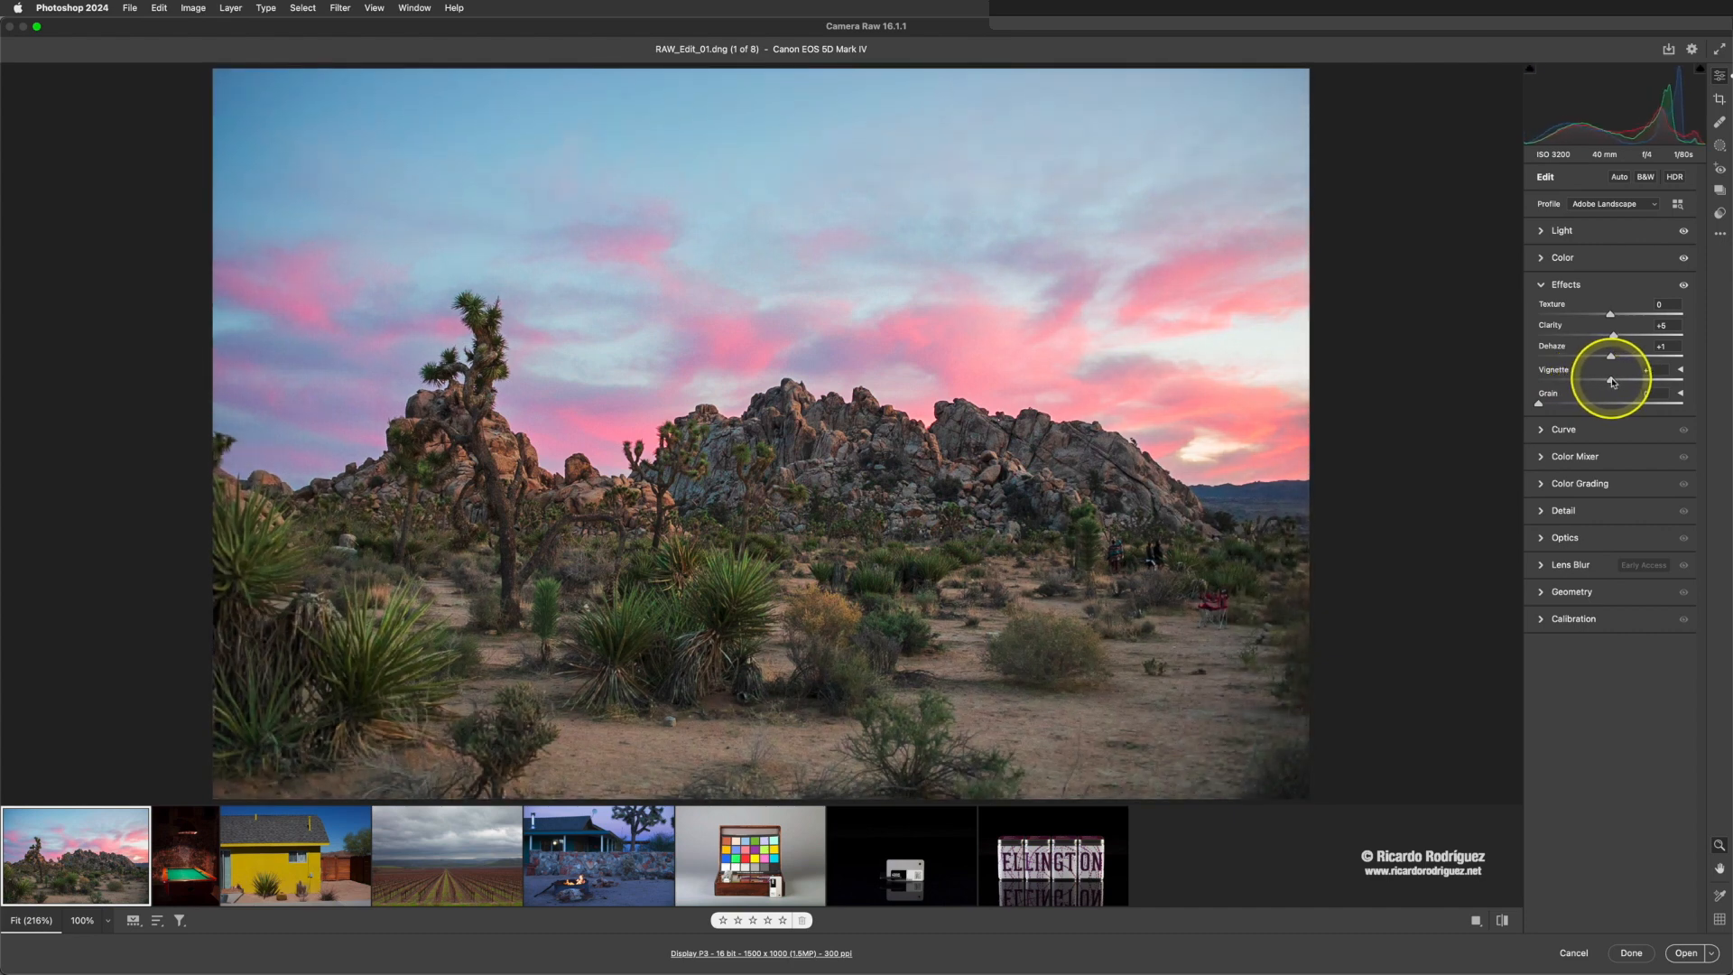
pyautogui.moveTo(1612, 382); pyautogui.dragTo(1614, 381)
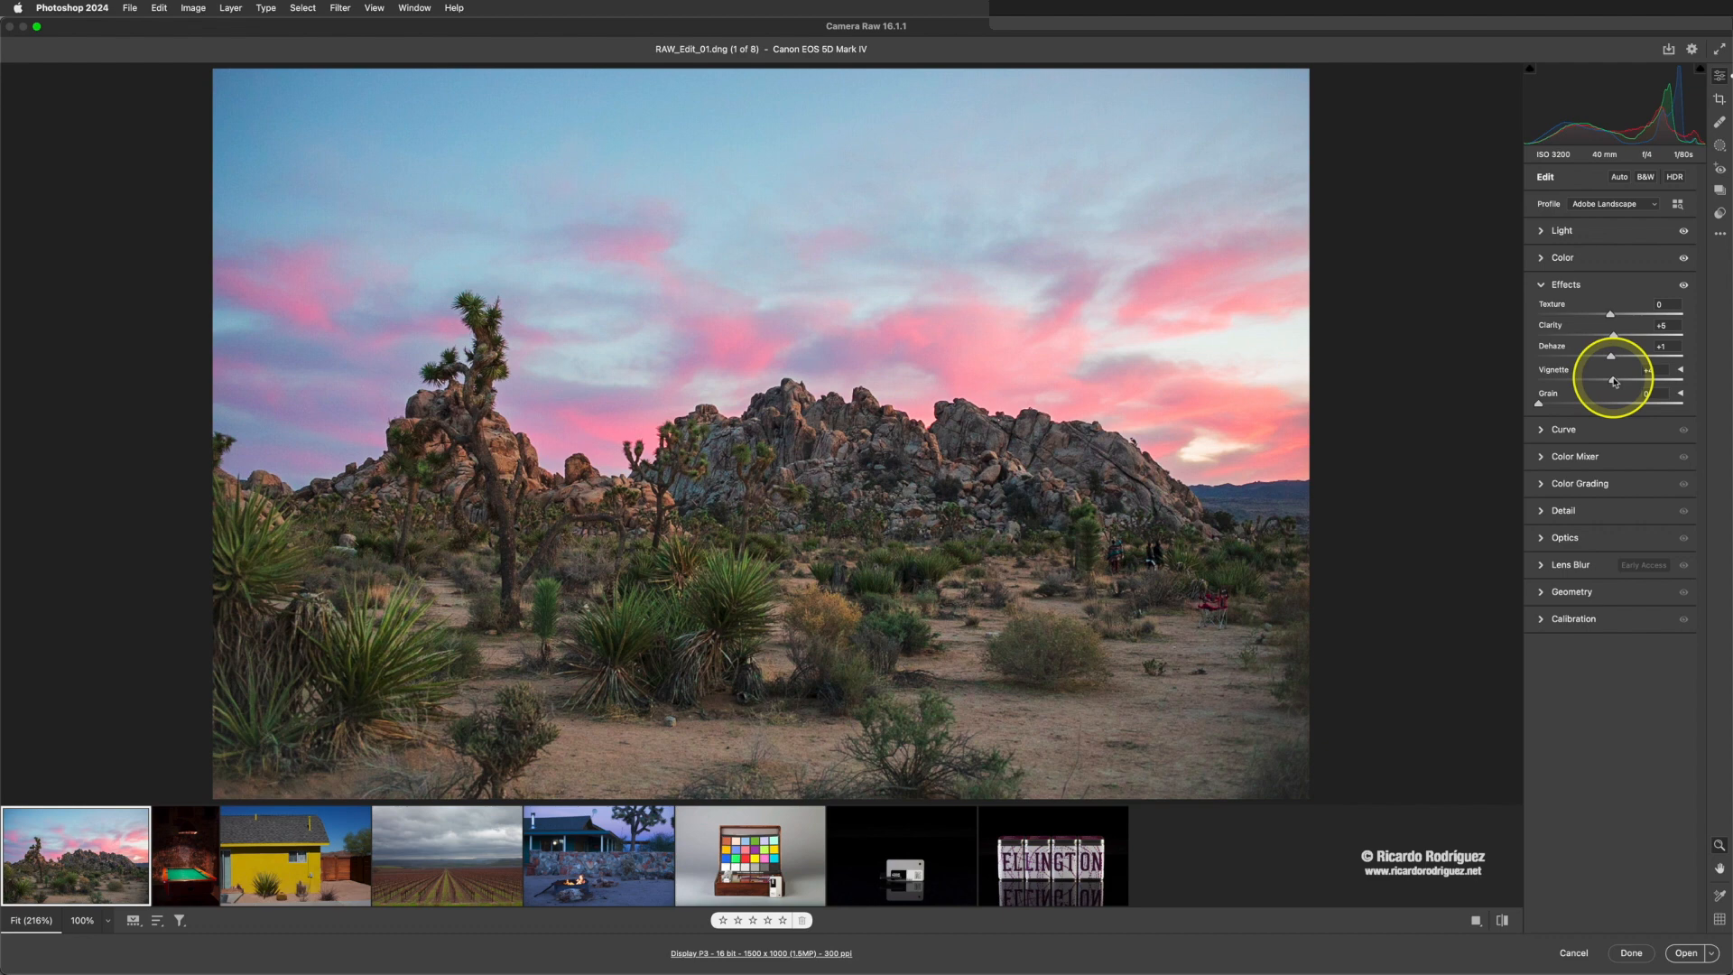
pyautogui.doubleClick(1613, 381)
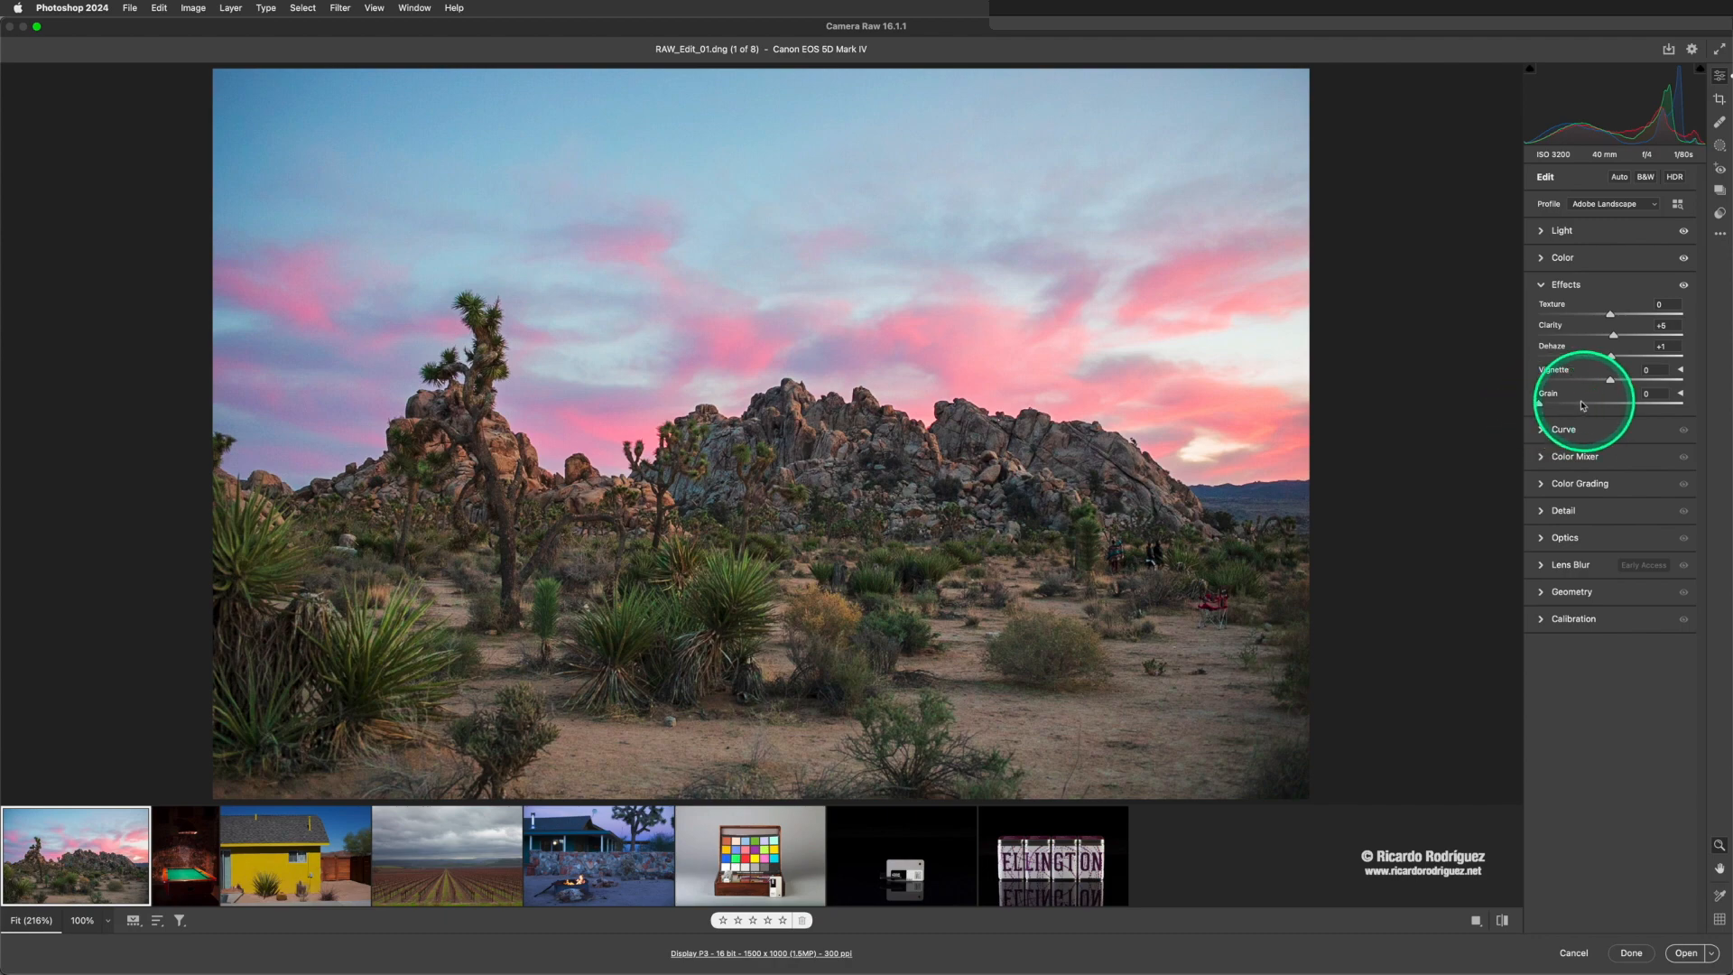
pyautogui.moveTo(1541, 406); pyautogui.dragTo(1606, 405)
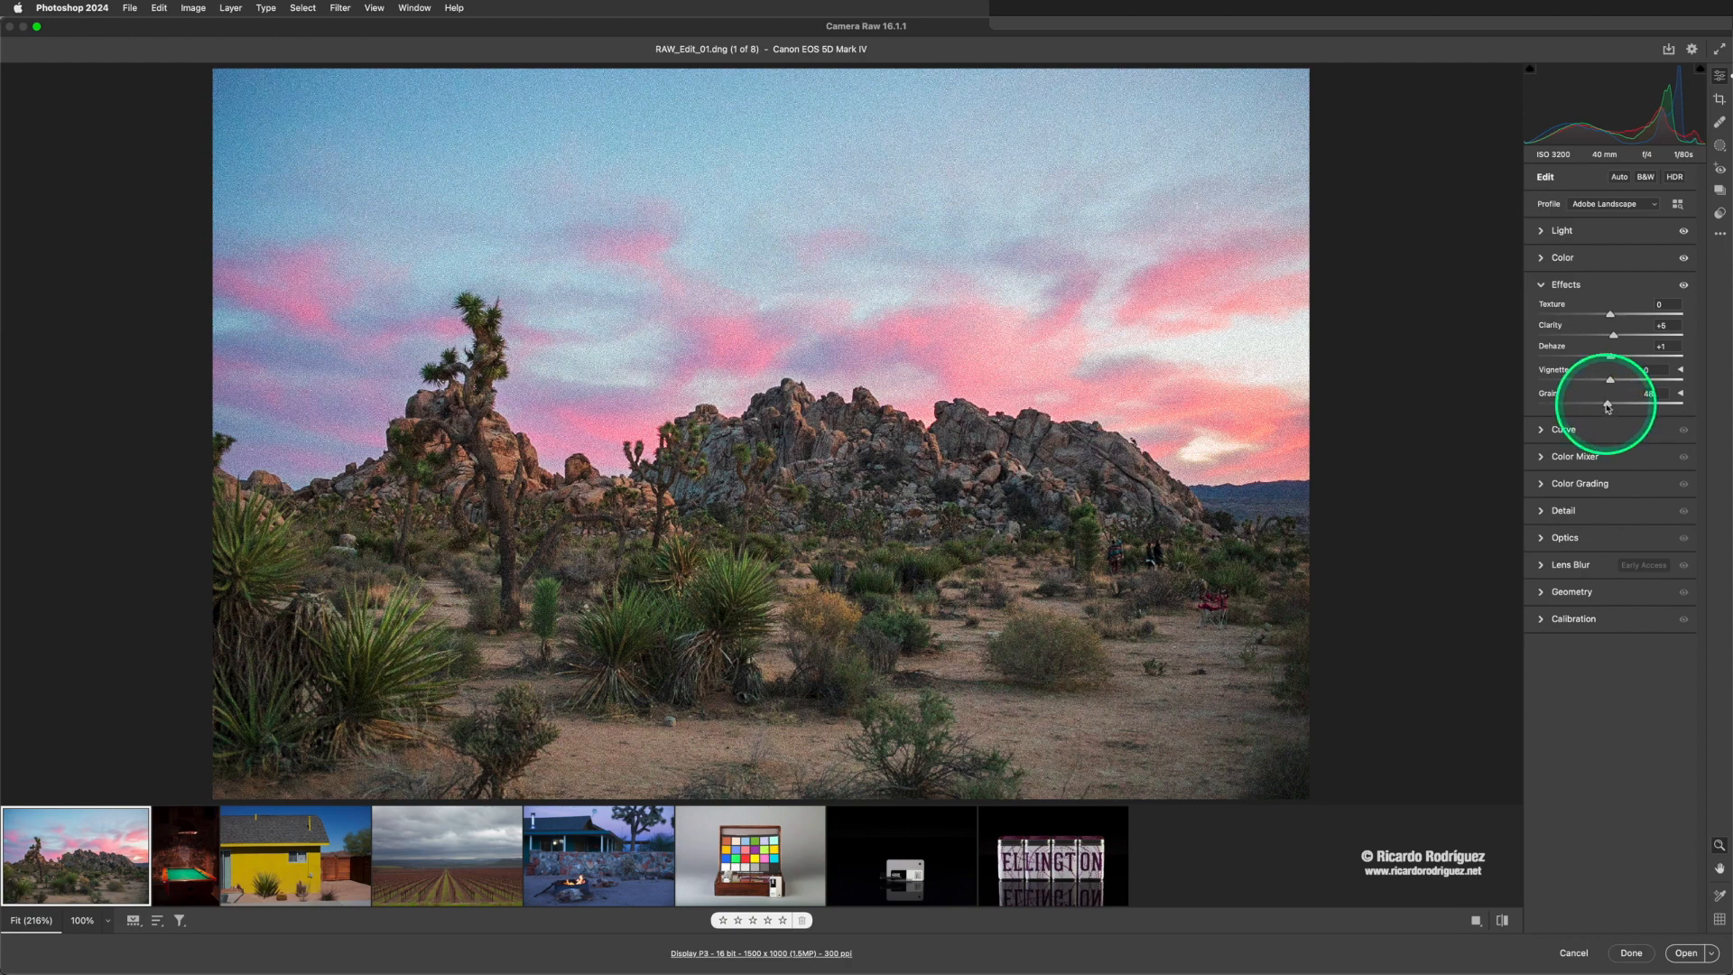
pyautogui.doubleClick(1606, 405)
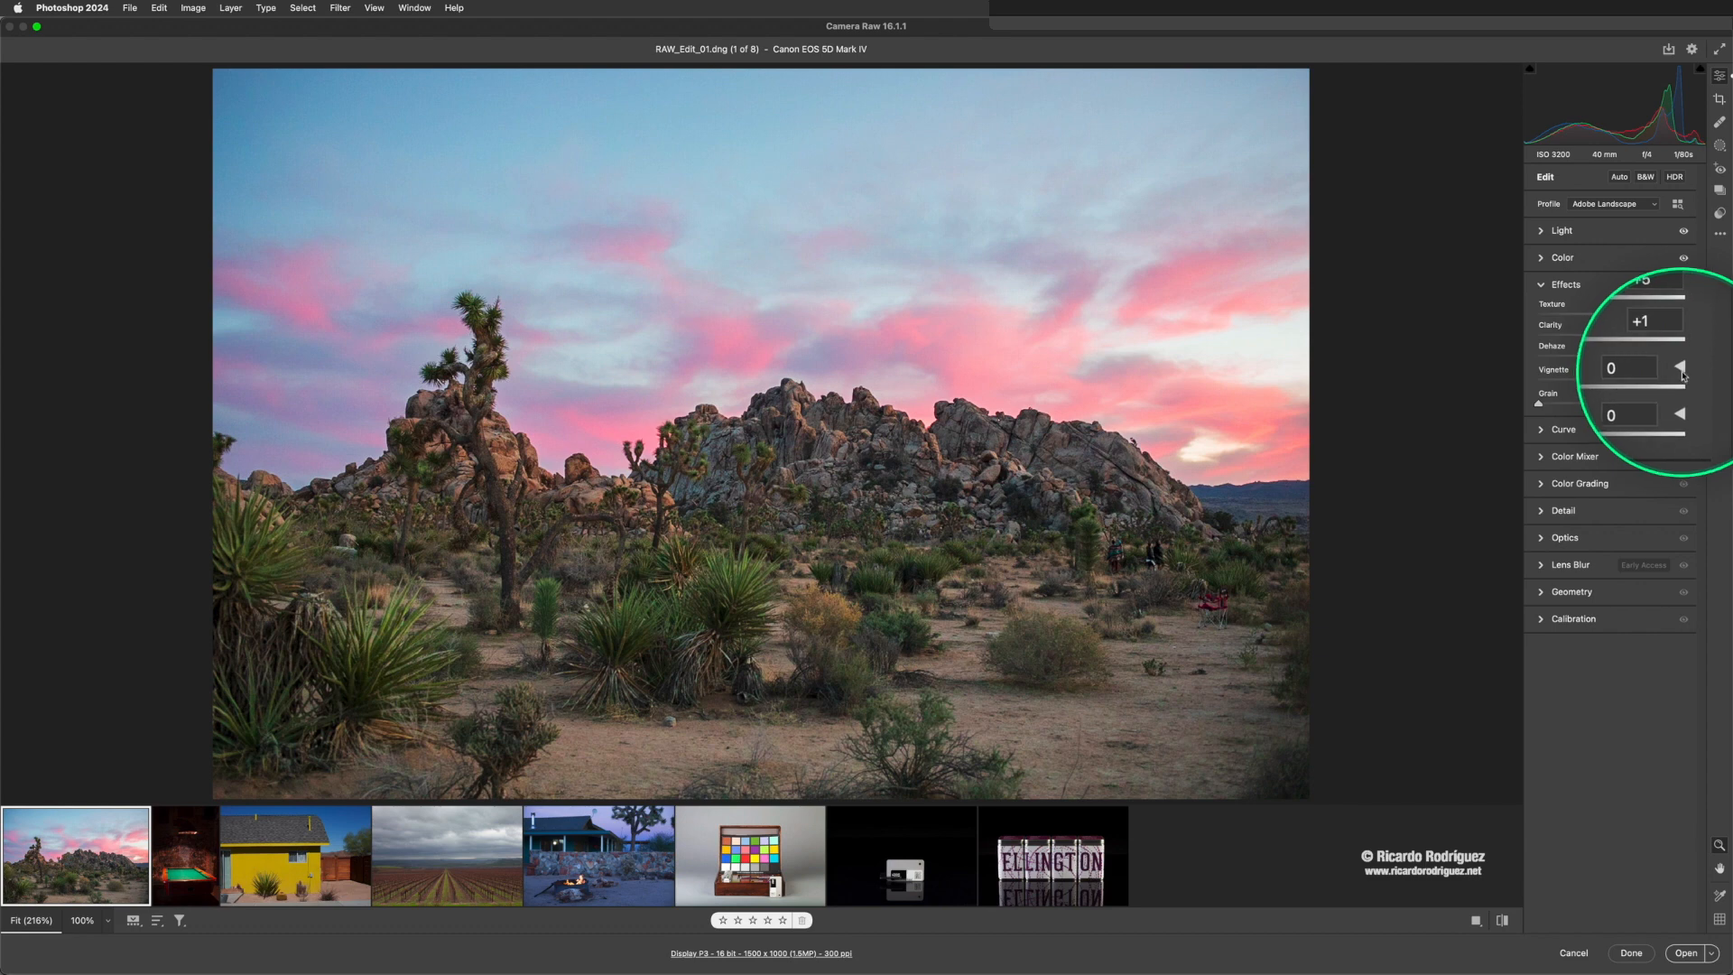
# - Reveal the detailed vignette options and lighten the photo's edges with Vignette at +18
pyautogui.click(1682, 372)
pyautogui.click(1681, 372)
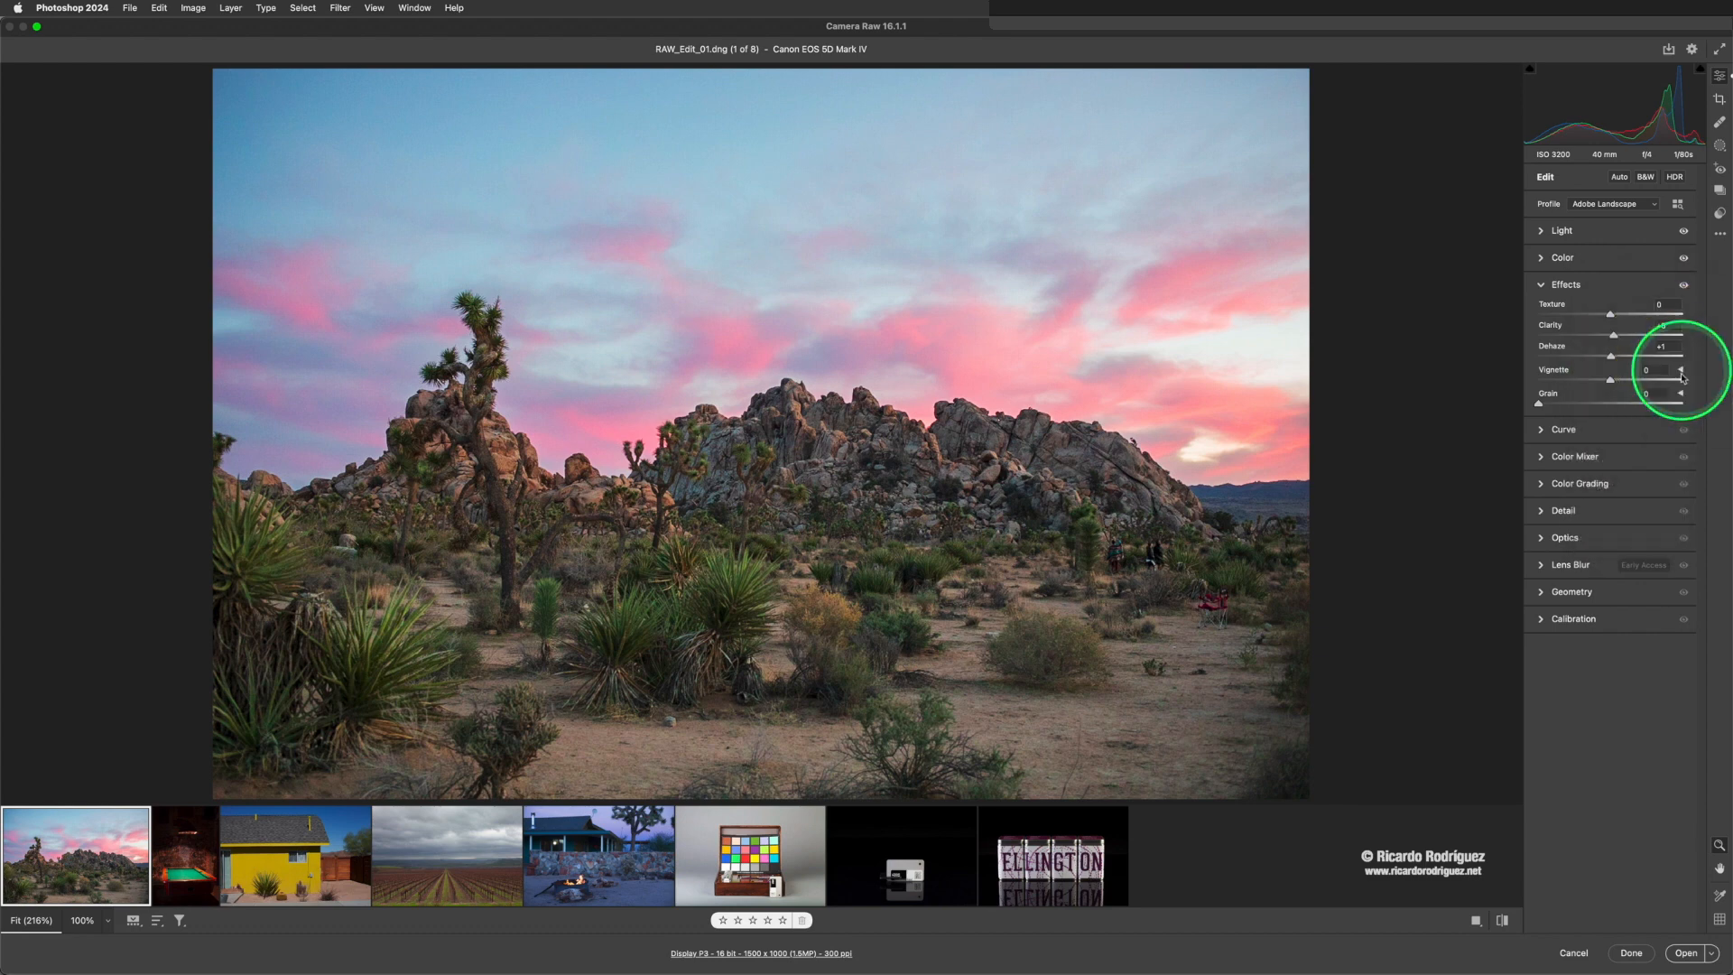
pyautogui.click(1681, 372)
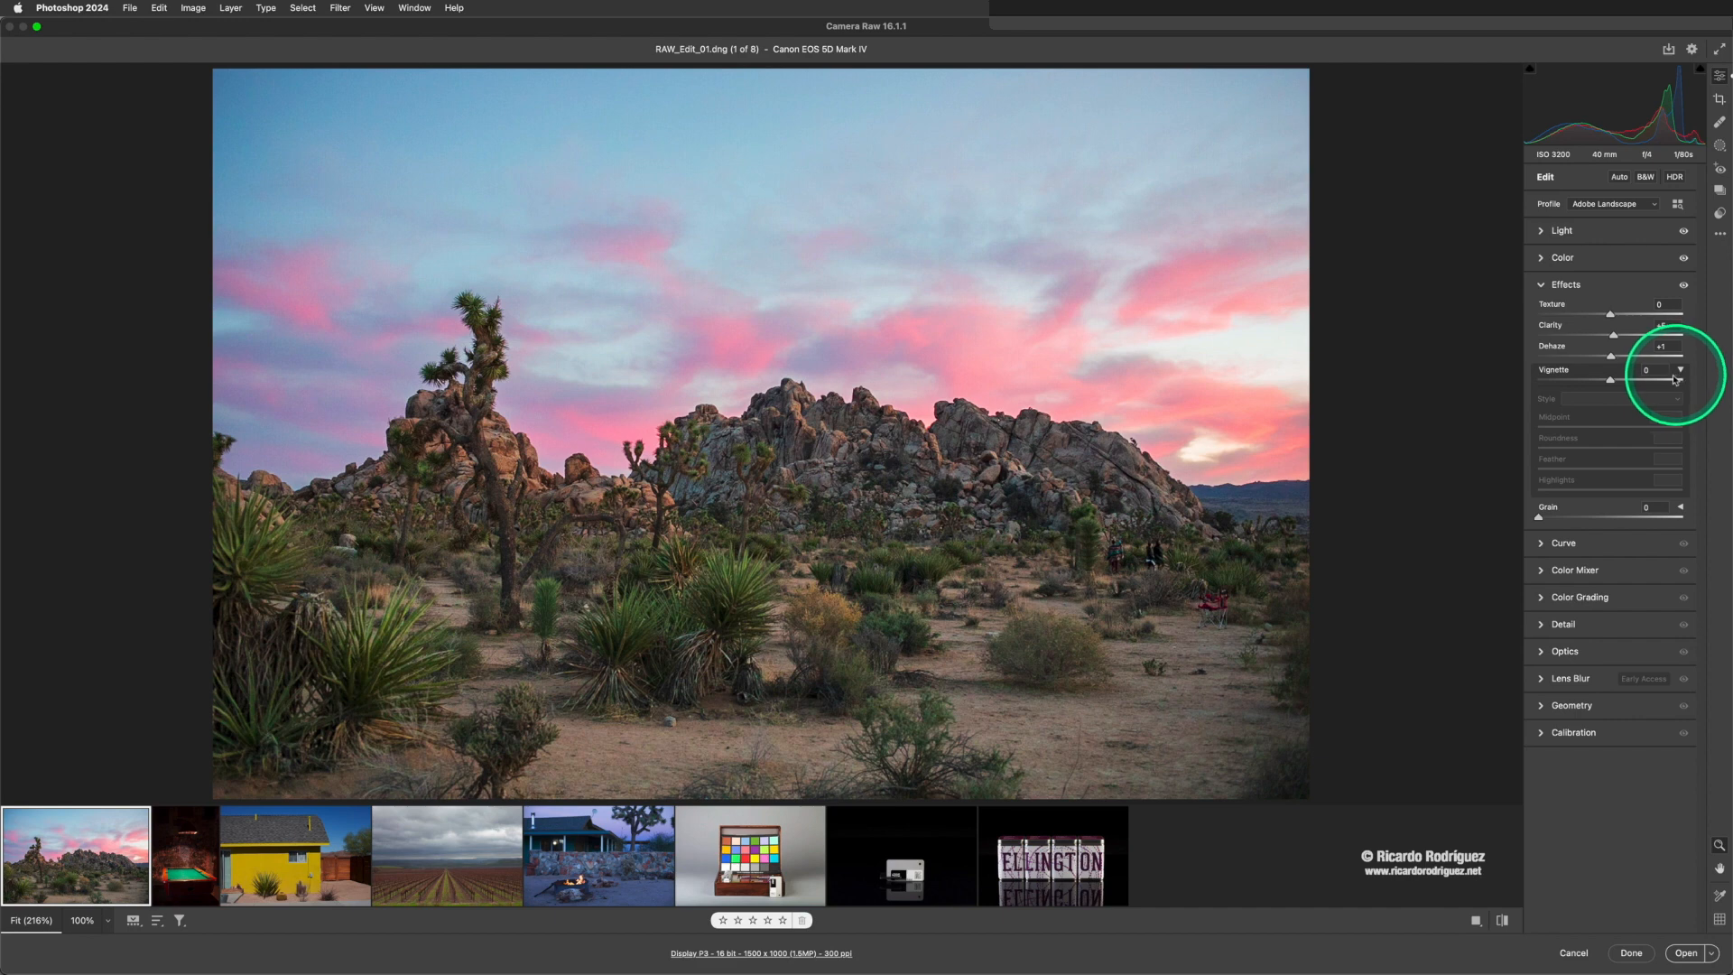
pyautogui.moveTo(1621, 382); pyautogui.dragTo(1625, 380)
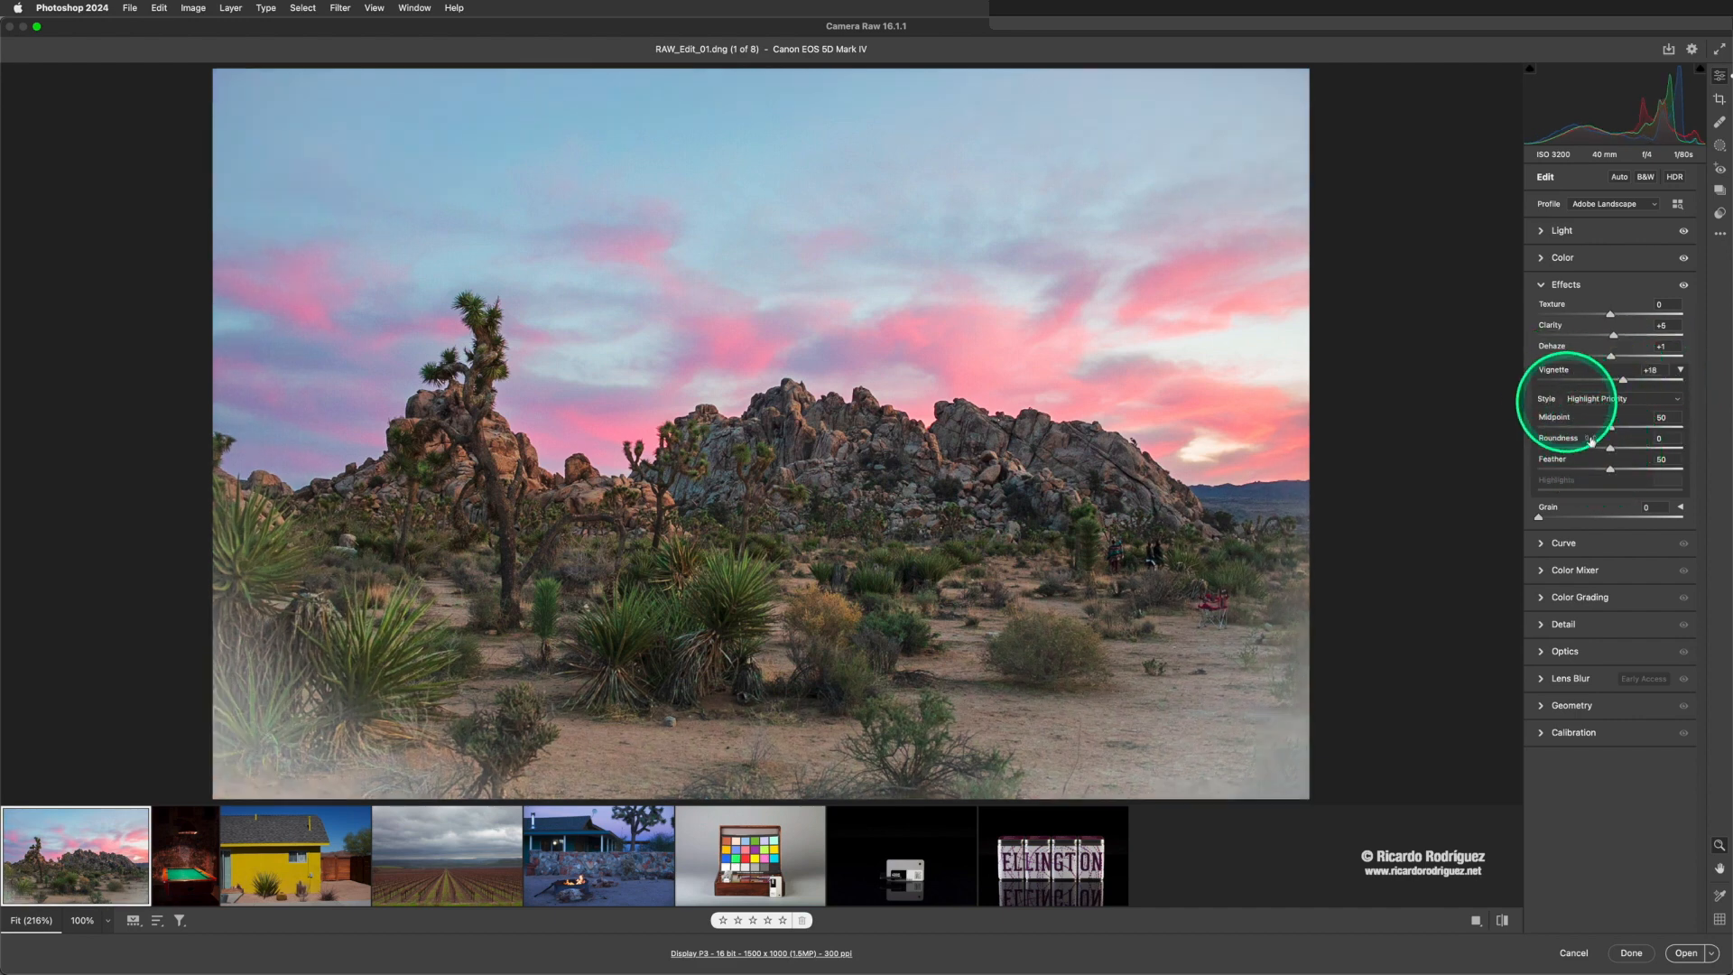
# - Shape the vignette with Roundness +25 and Feather 67, readjust its Midpoint, and darken the photo's edges with a strong negative Vignette
pyautogui.moveTo(1610, 449); pyautogui.dragTo(1660, 473)
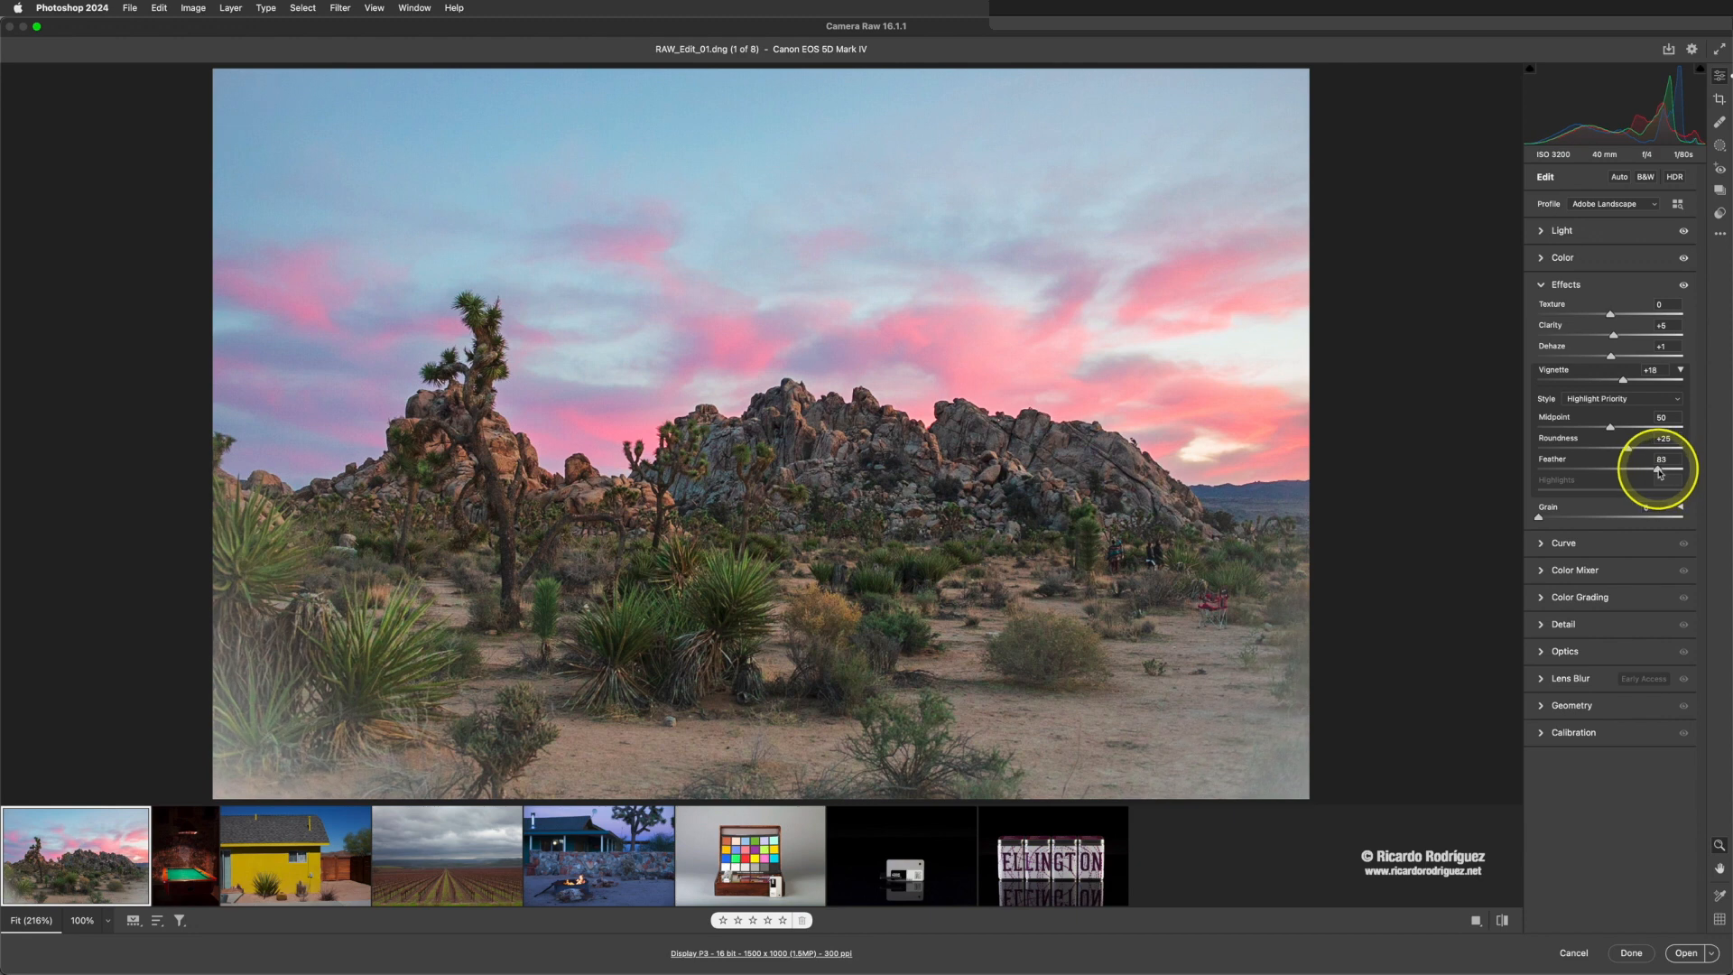
pyautogui.moveTo(1612, 428); pyautogui.dragTo(1558, 433)
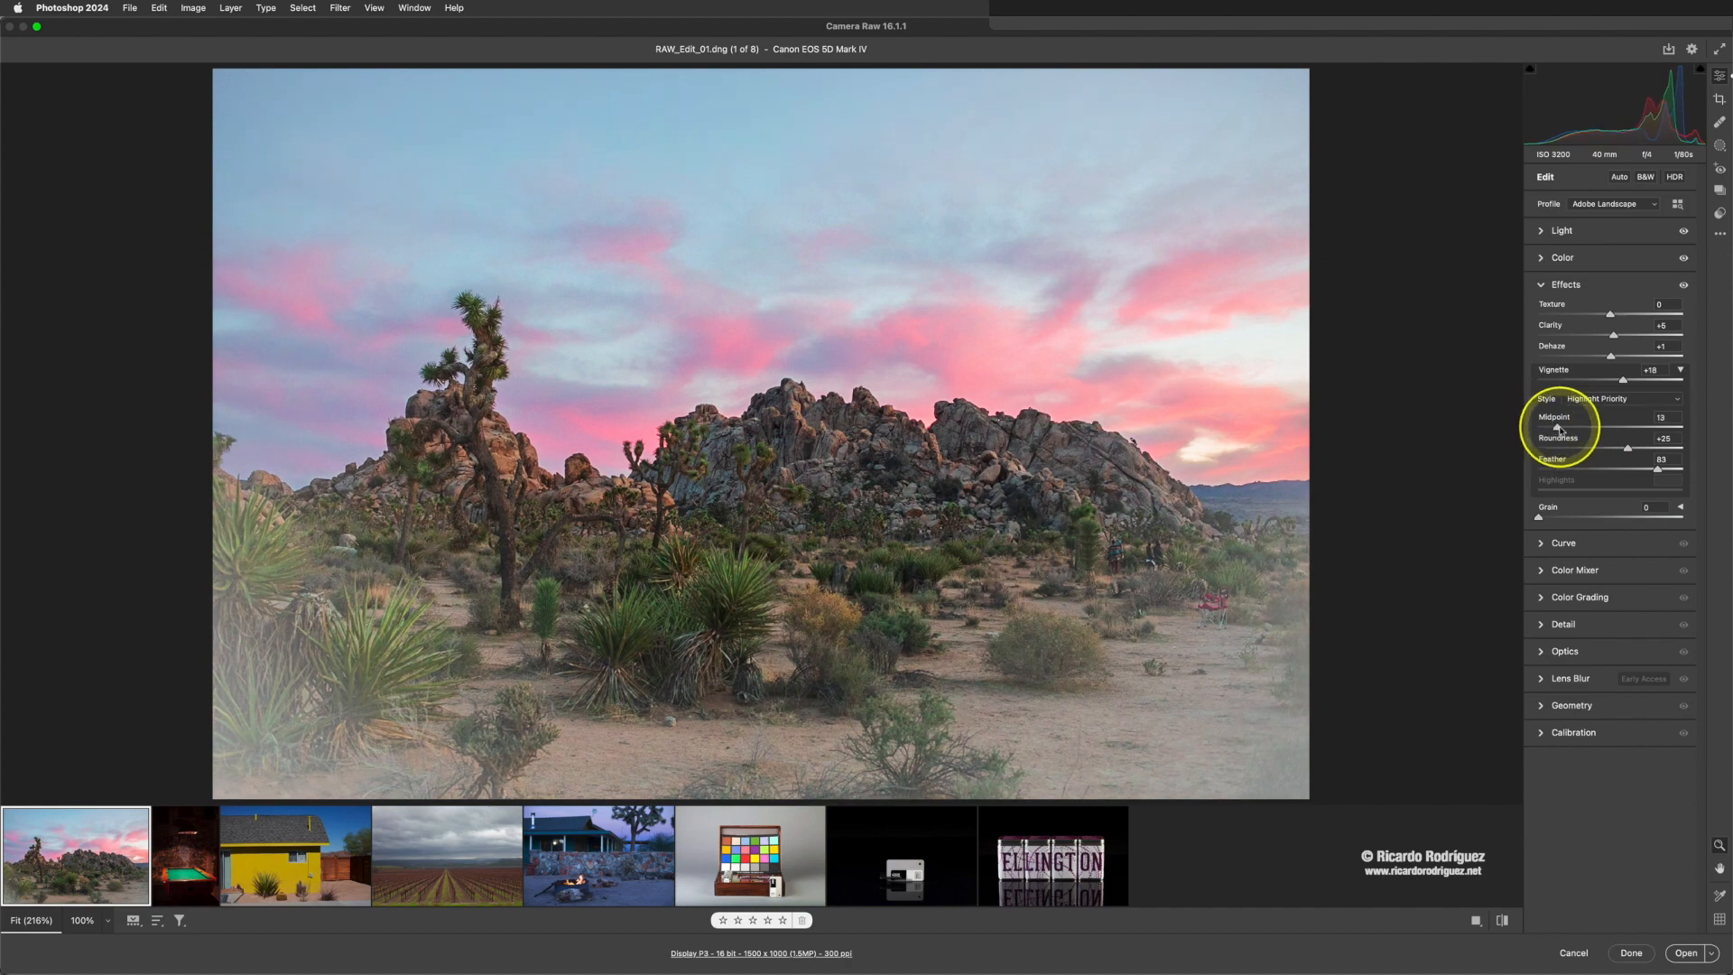
pyautogui.moveTo(1621, 379); pyautogui.dragTo(1603, 437)
pyautogui.moveTo(1648, 471)
pyautogui.mouseDown()
pyautogui.moveTo(1522, 460)
pyautogui.moveTo(1634, 463)
pyautogui.mouseUp()
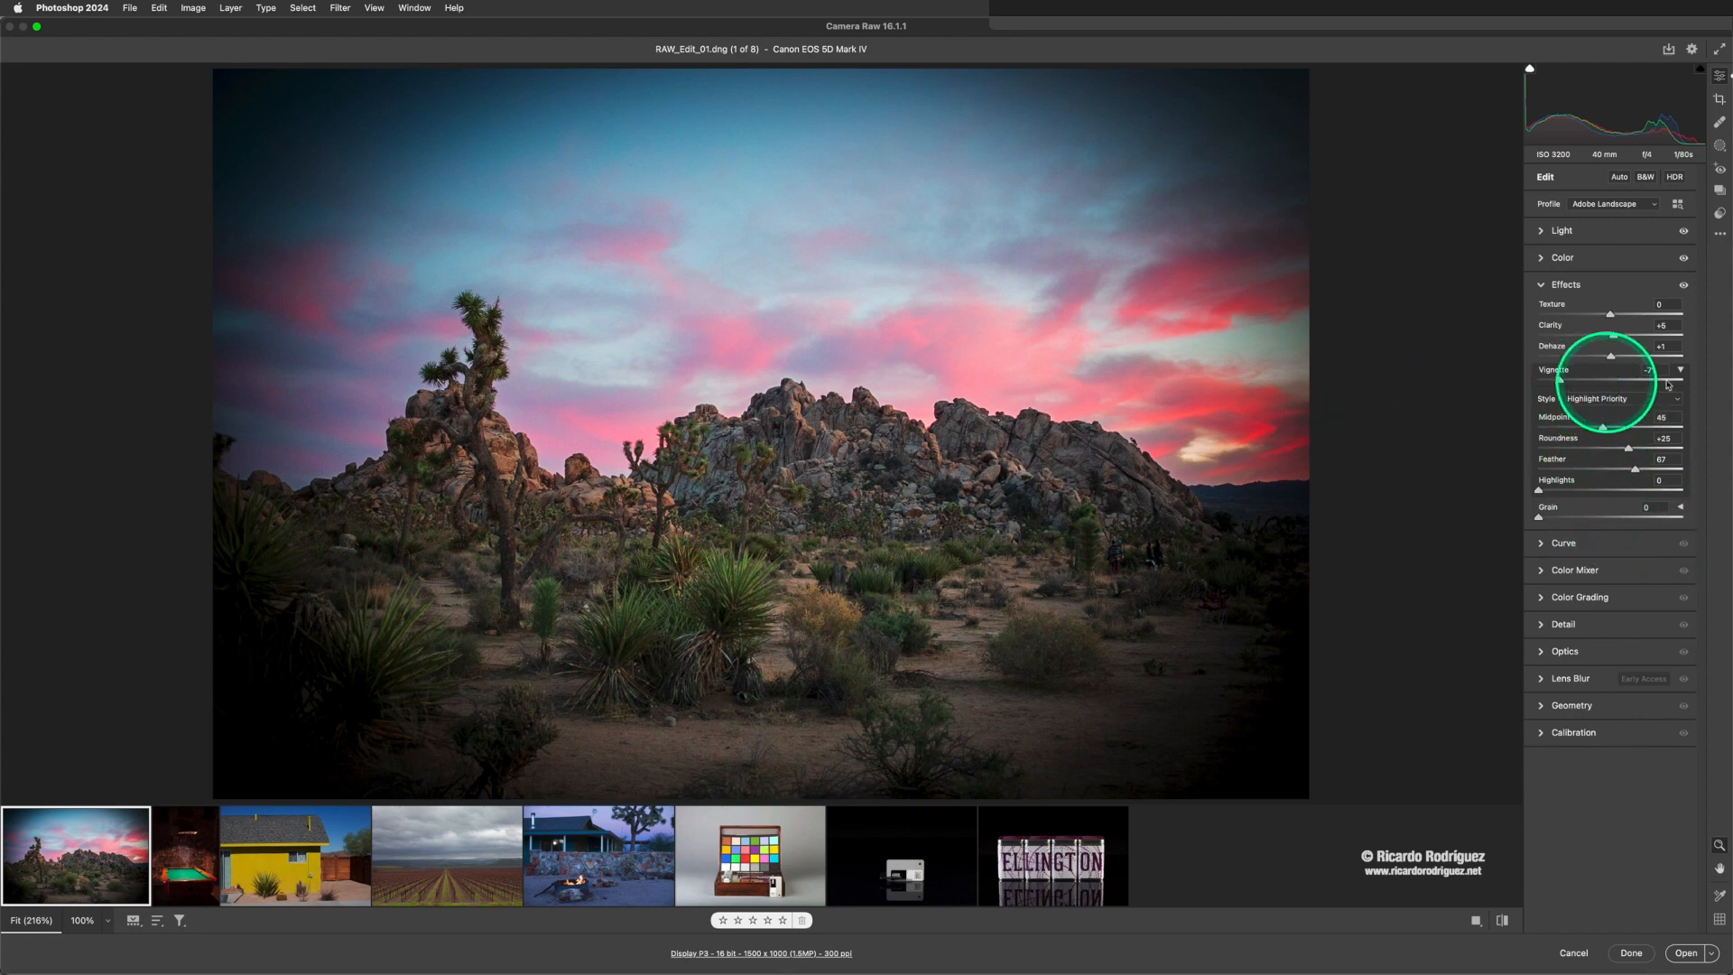
# - Reset the Vignette to 0, hide its detailed options, and collapse the Effects settings
pyautogui.click(1561, 380)
pyautogui.doubleClick(1561, 380)
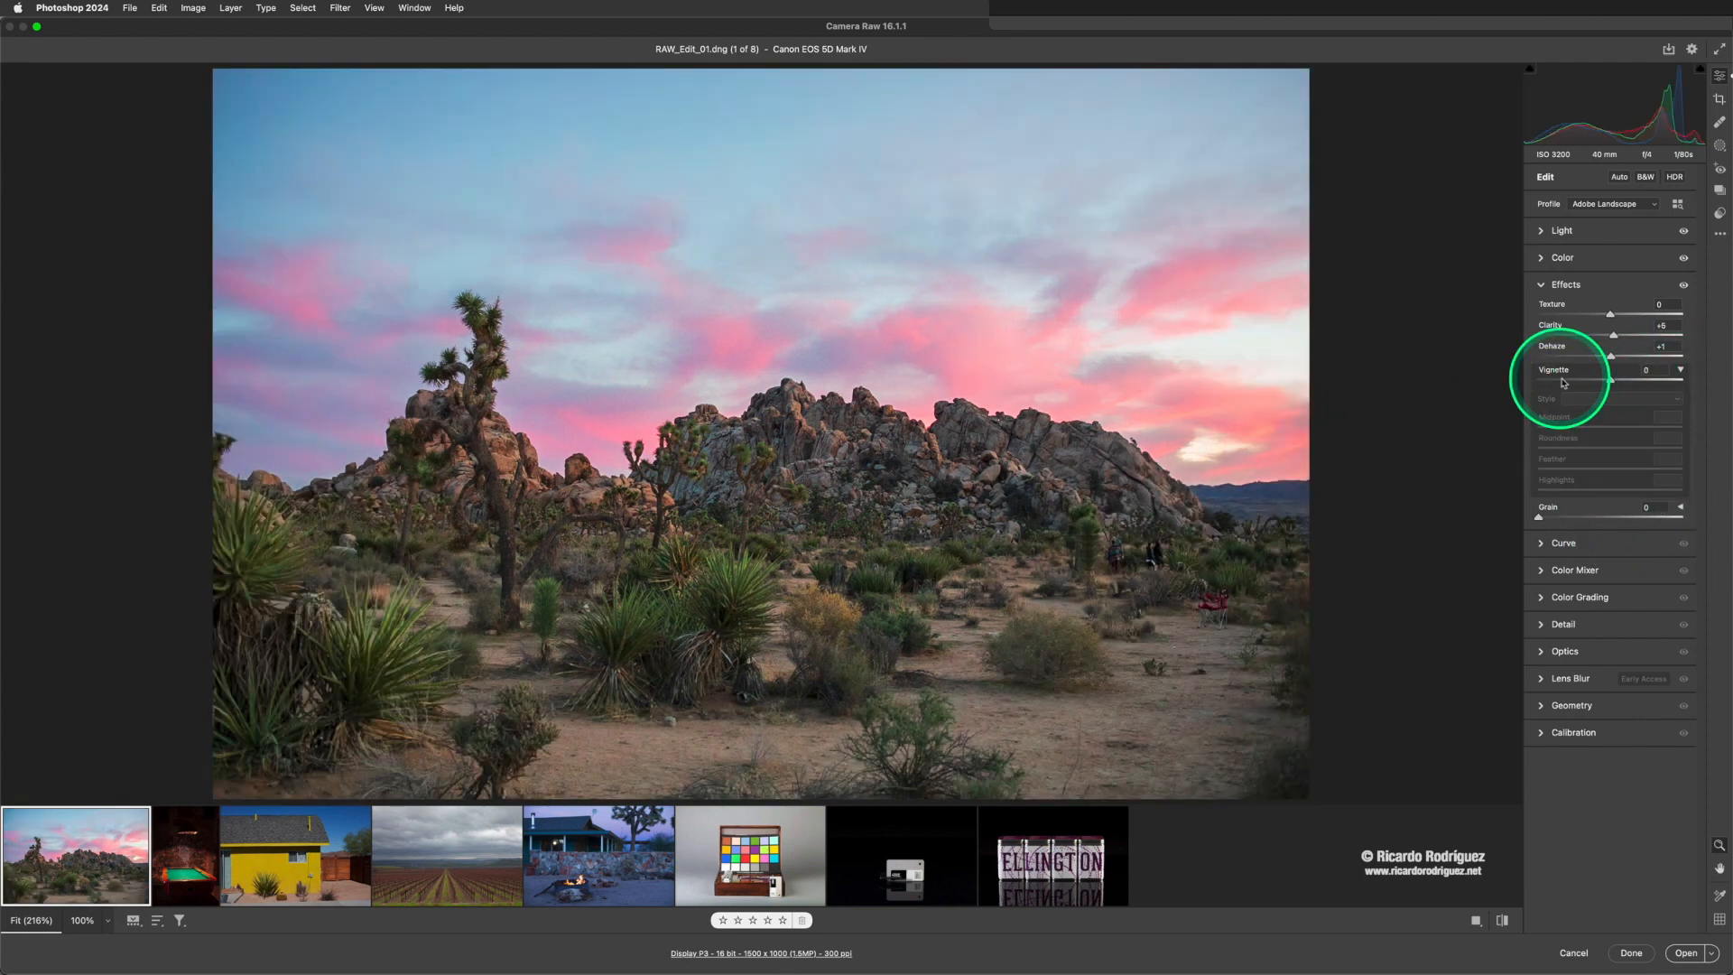
pyautogui.click(1681, 370)
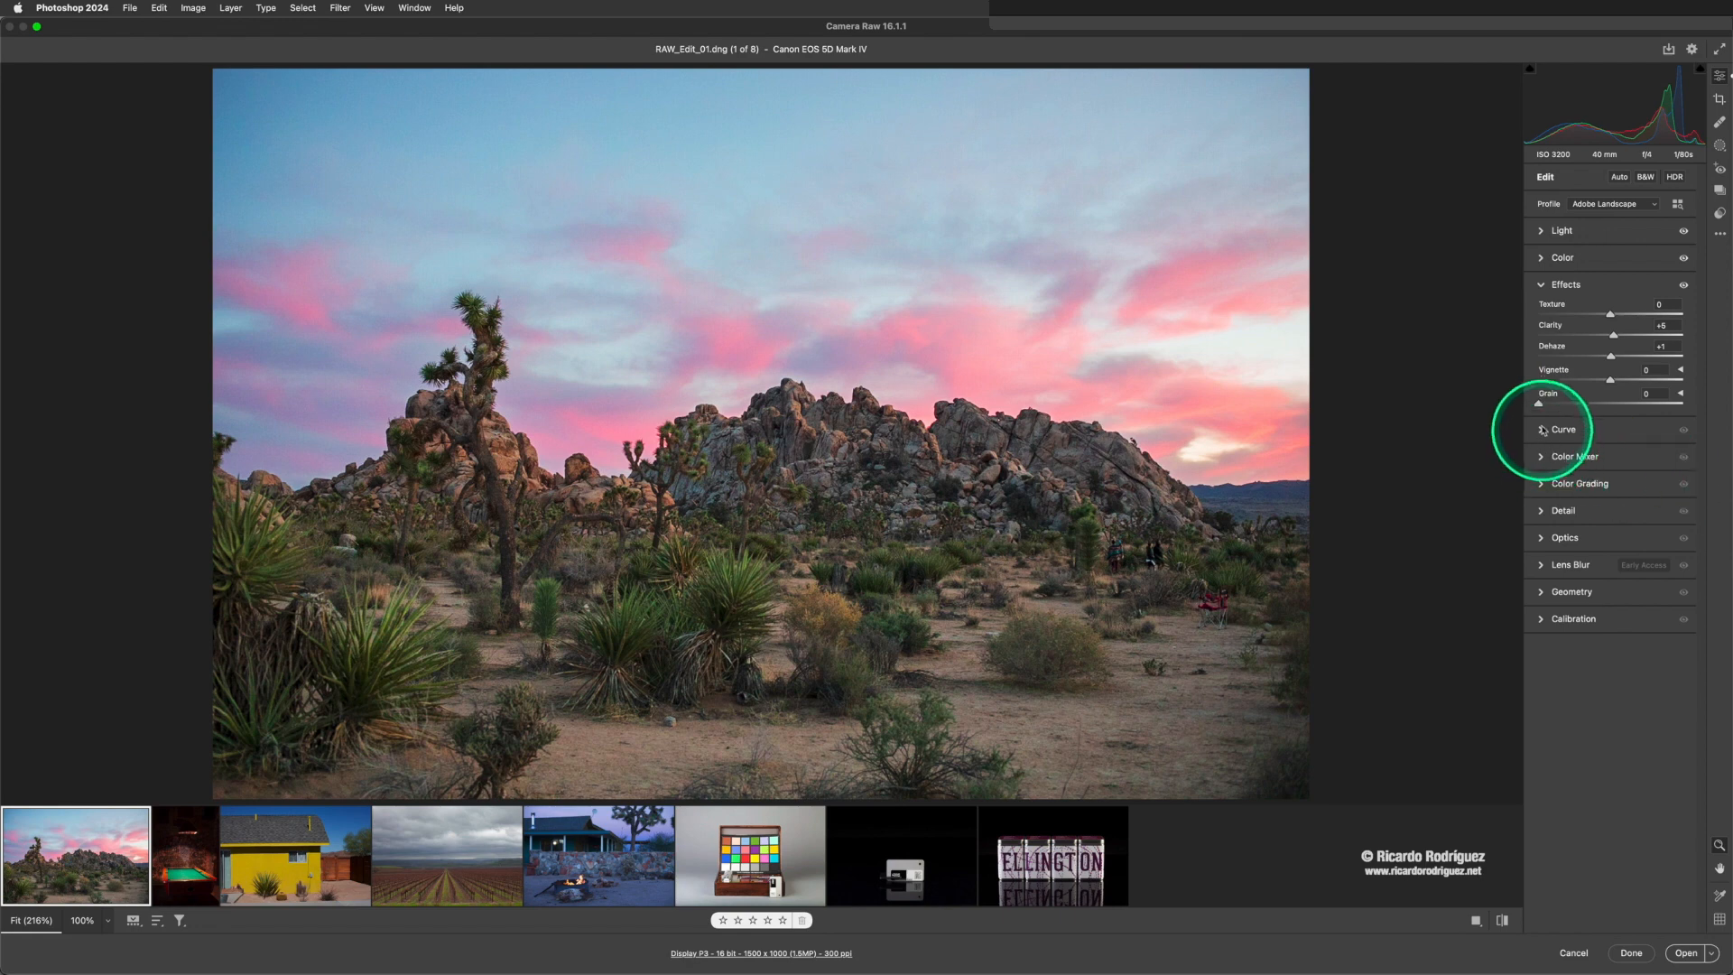
pyautogui.click(1542, 289)
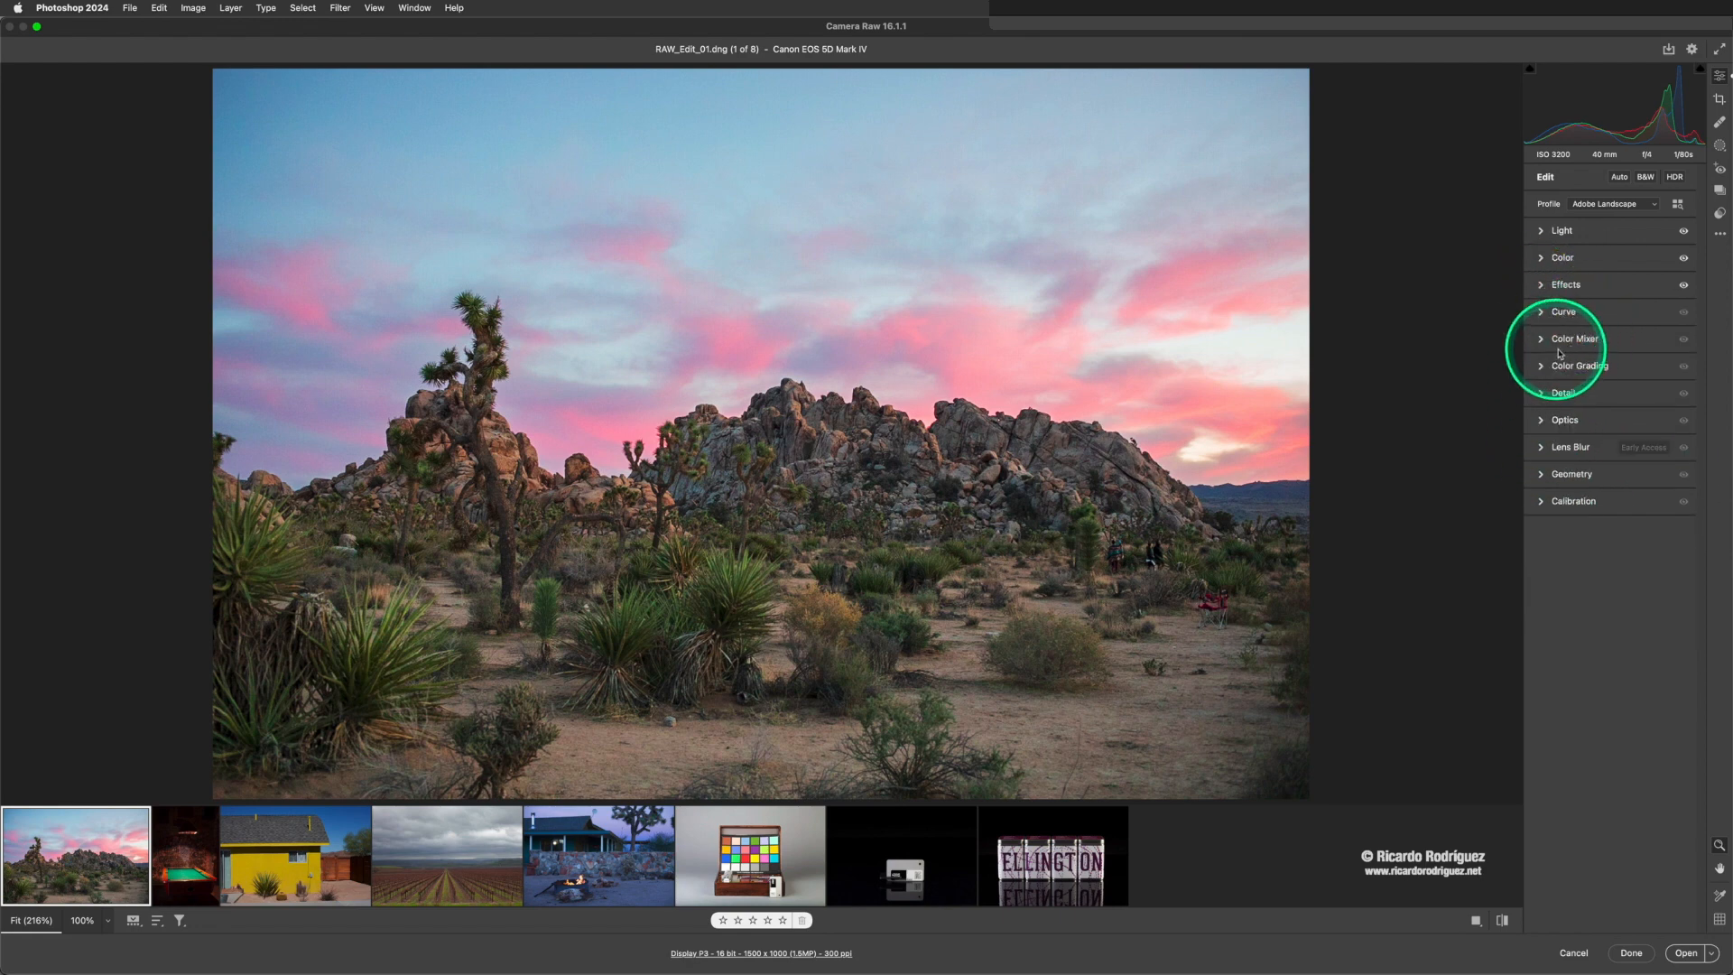
# - Try a parametric curve on the photo, lowering Highlights to -37, darkening Darks, and raising Shadows to +3
pyautogui.click(1541, 316)
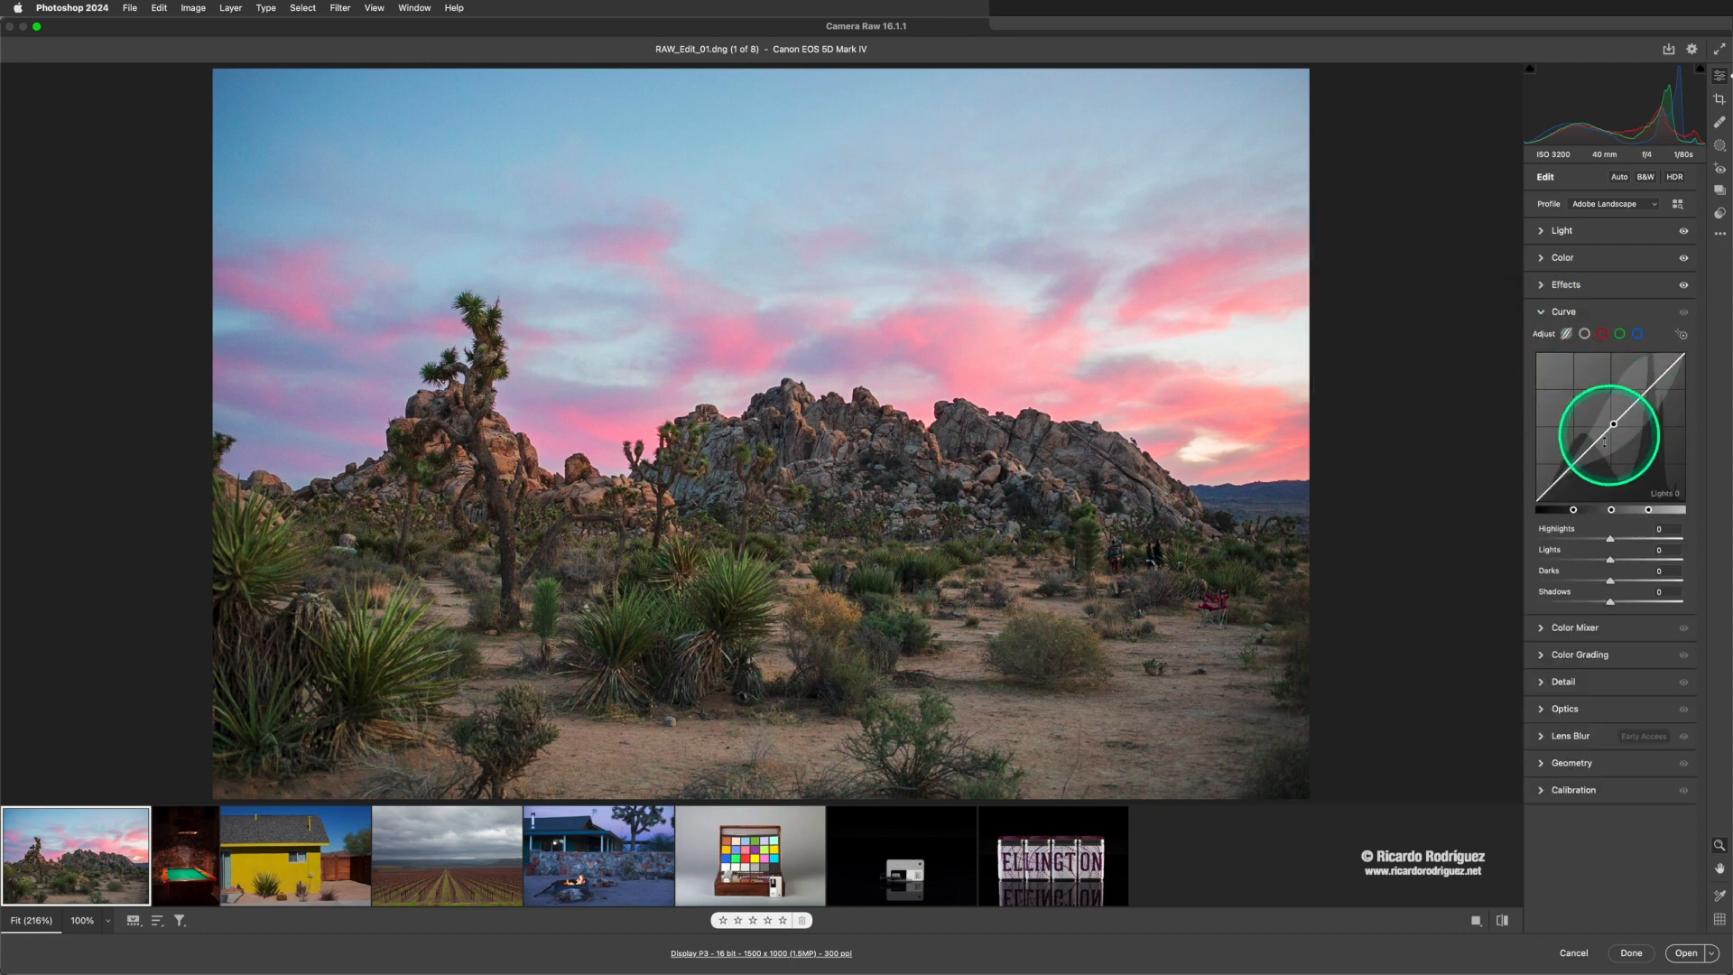
pyautogui.click(1542, 234)
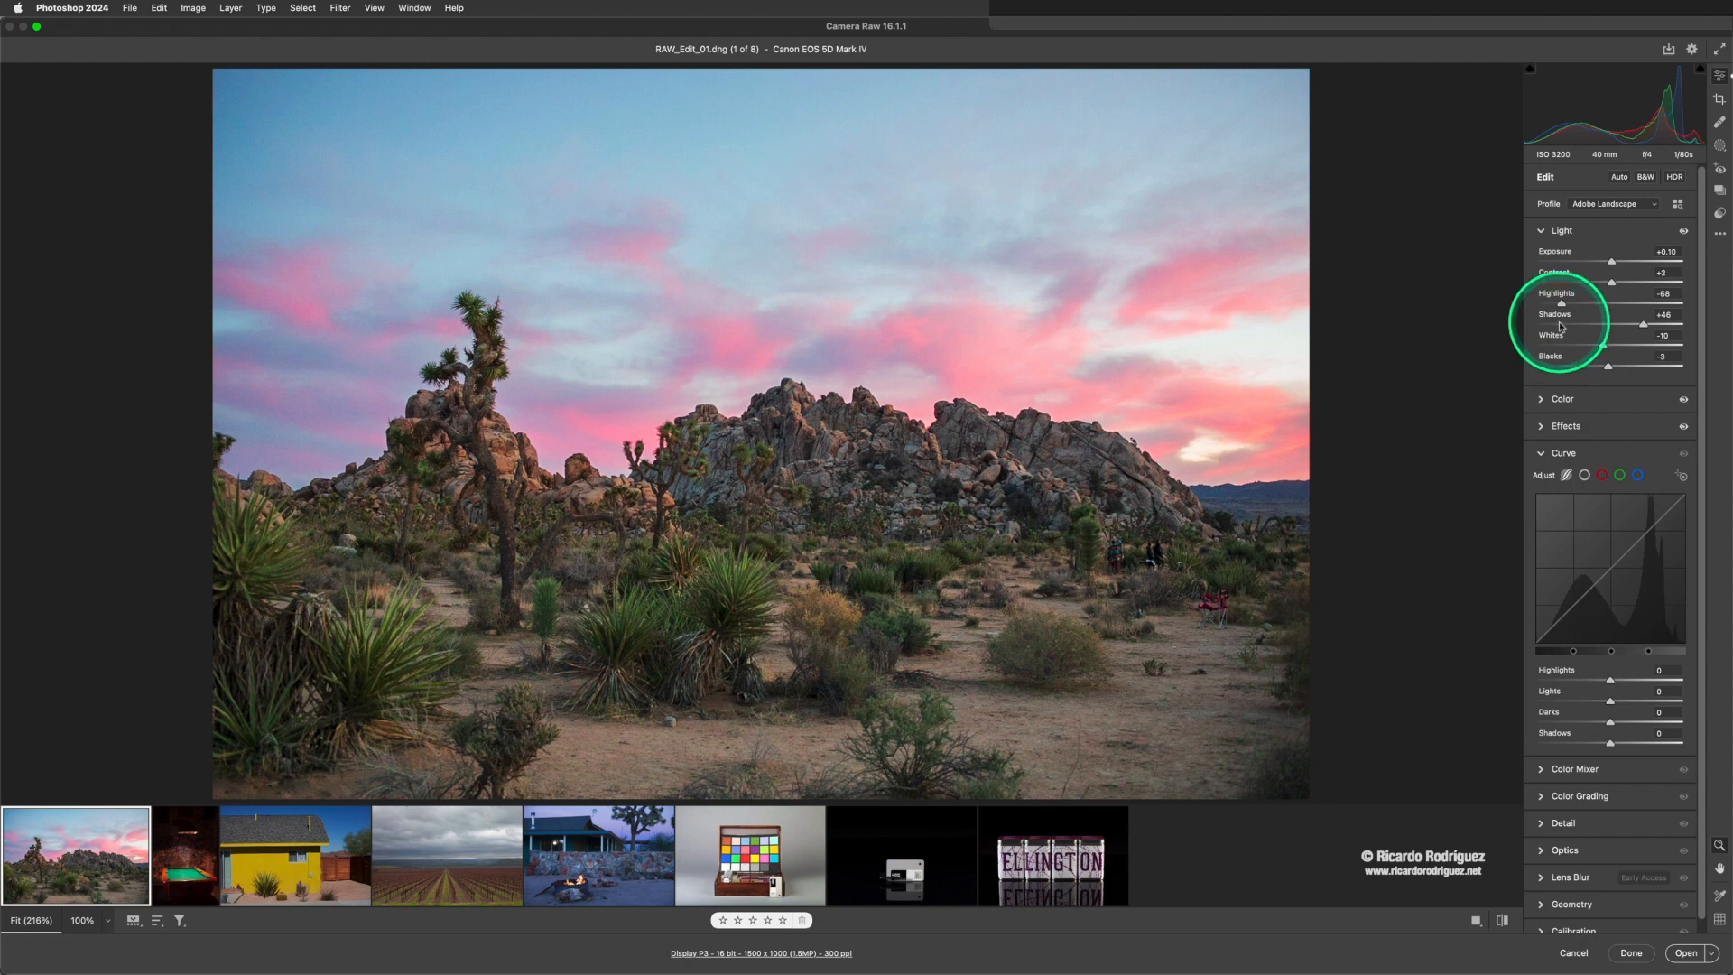
pyautogui.click(1545, 232)
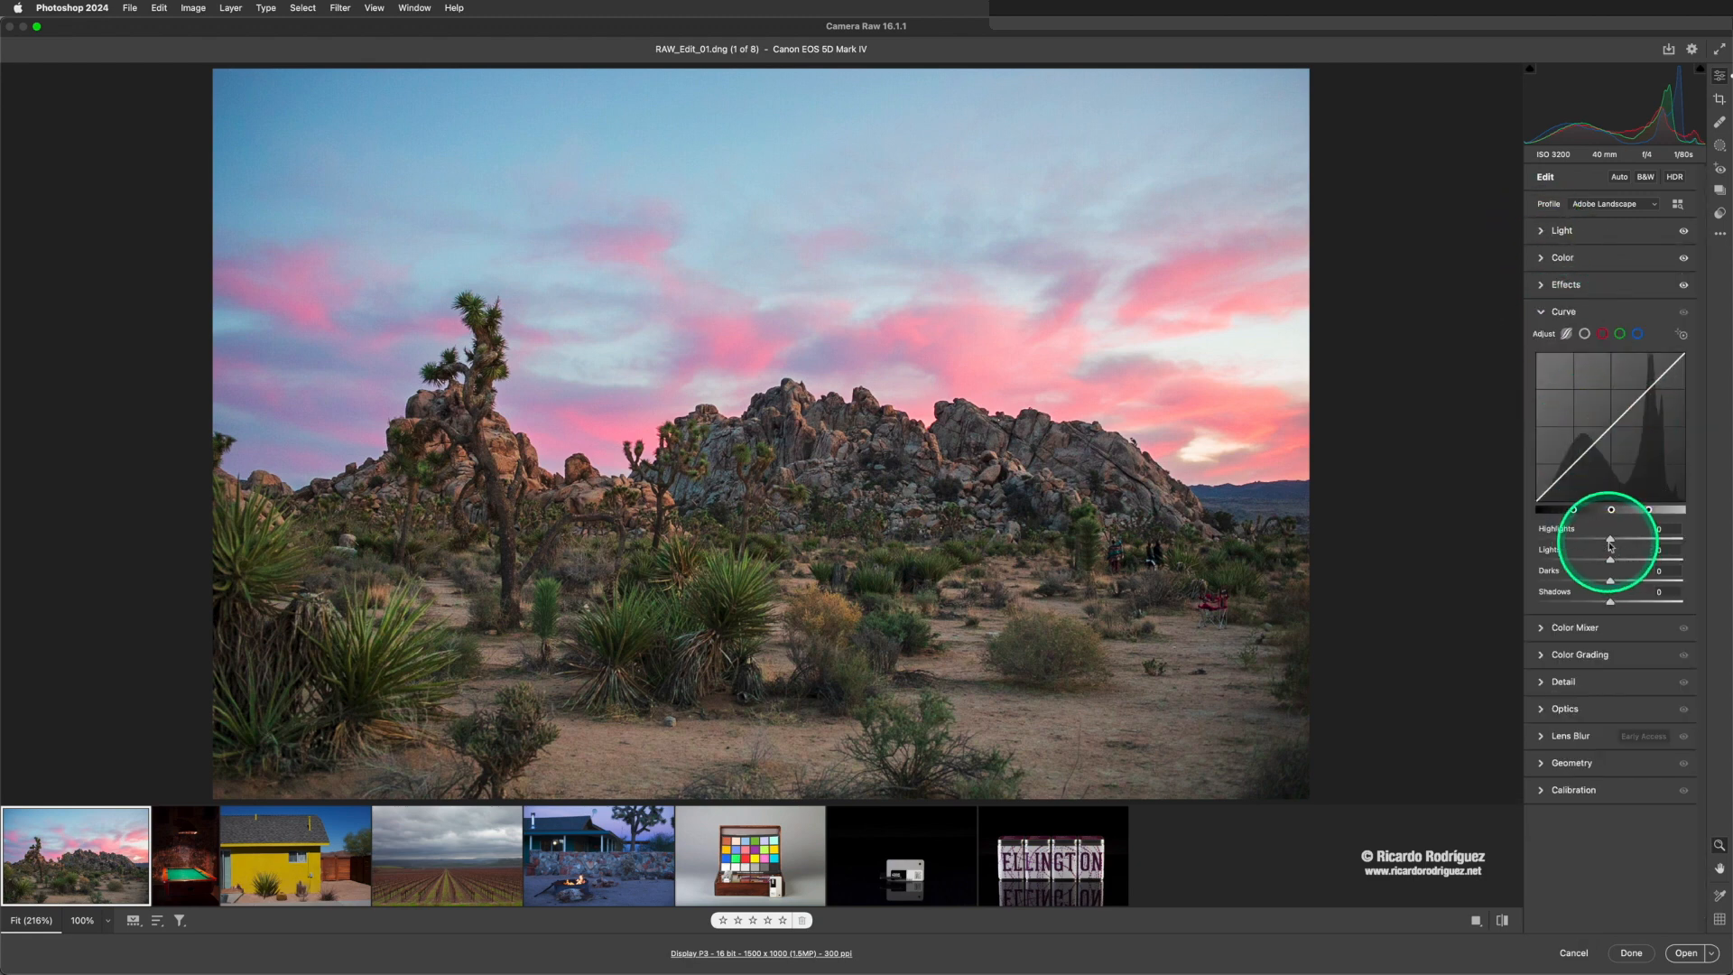
pyautogui.moveTo(1611, 541); pyautogui.dragTo(1563, 540)
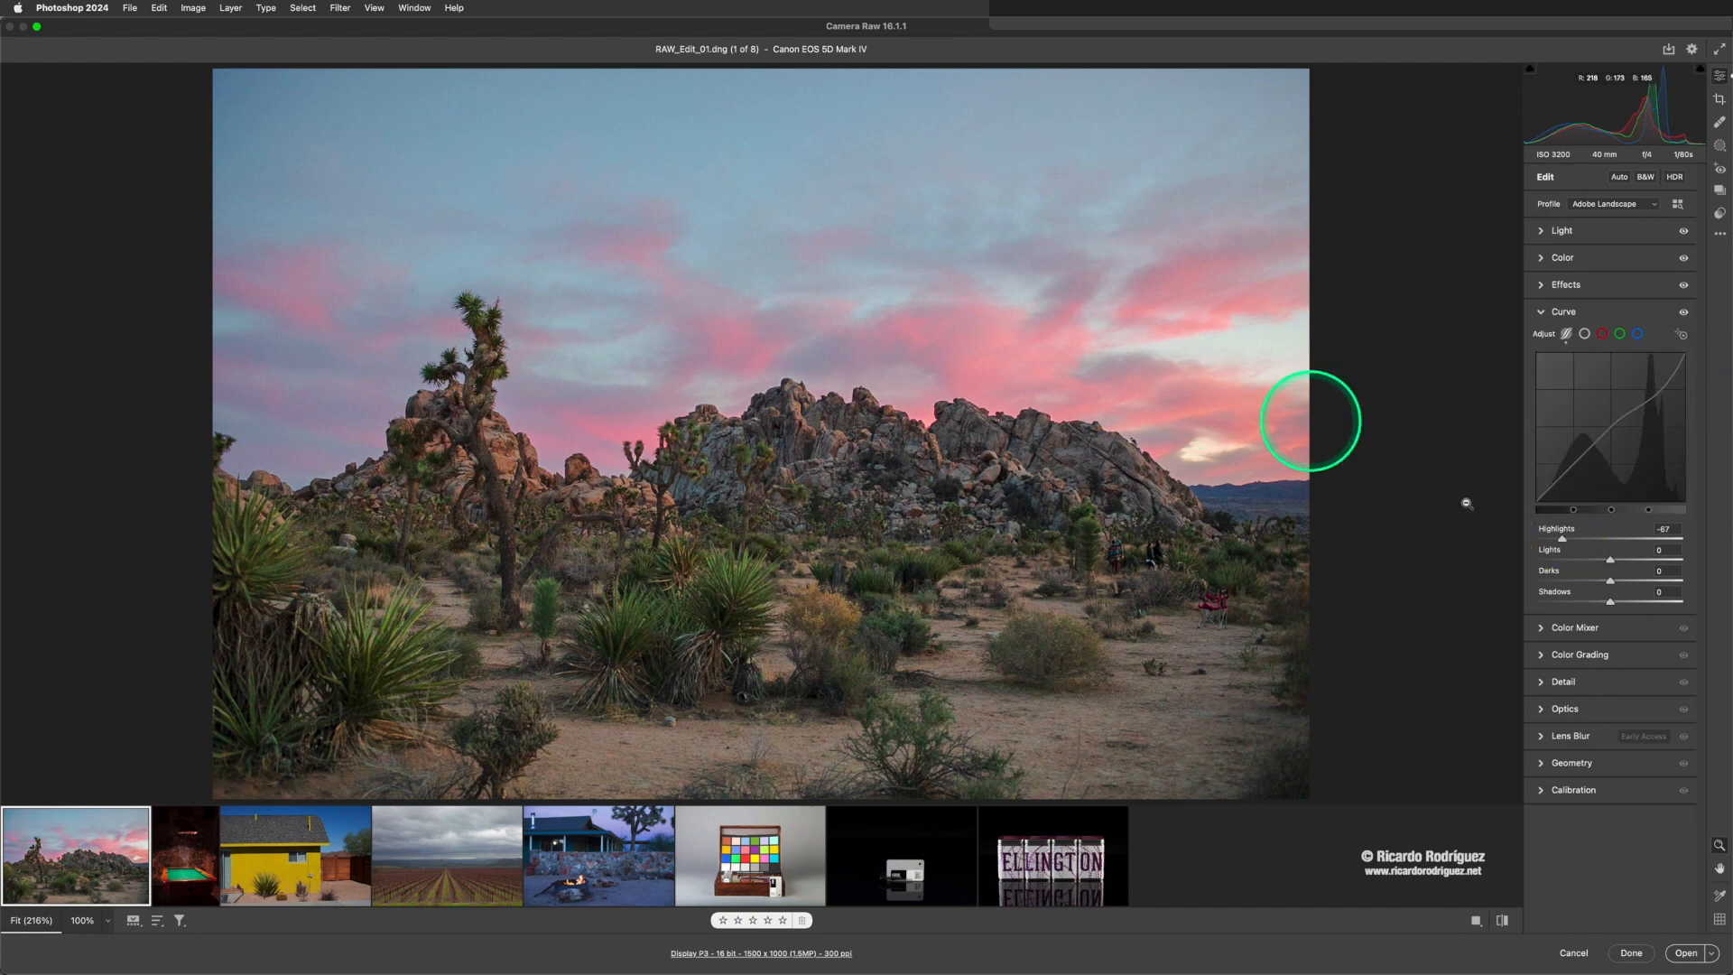
pyautogui.moveTo(1572, 536); pyautogui.dragTo(1590, 583)
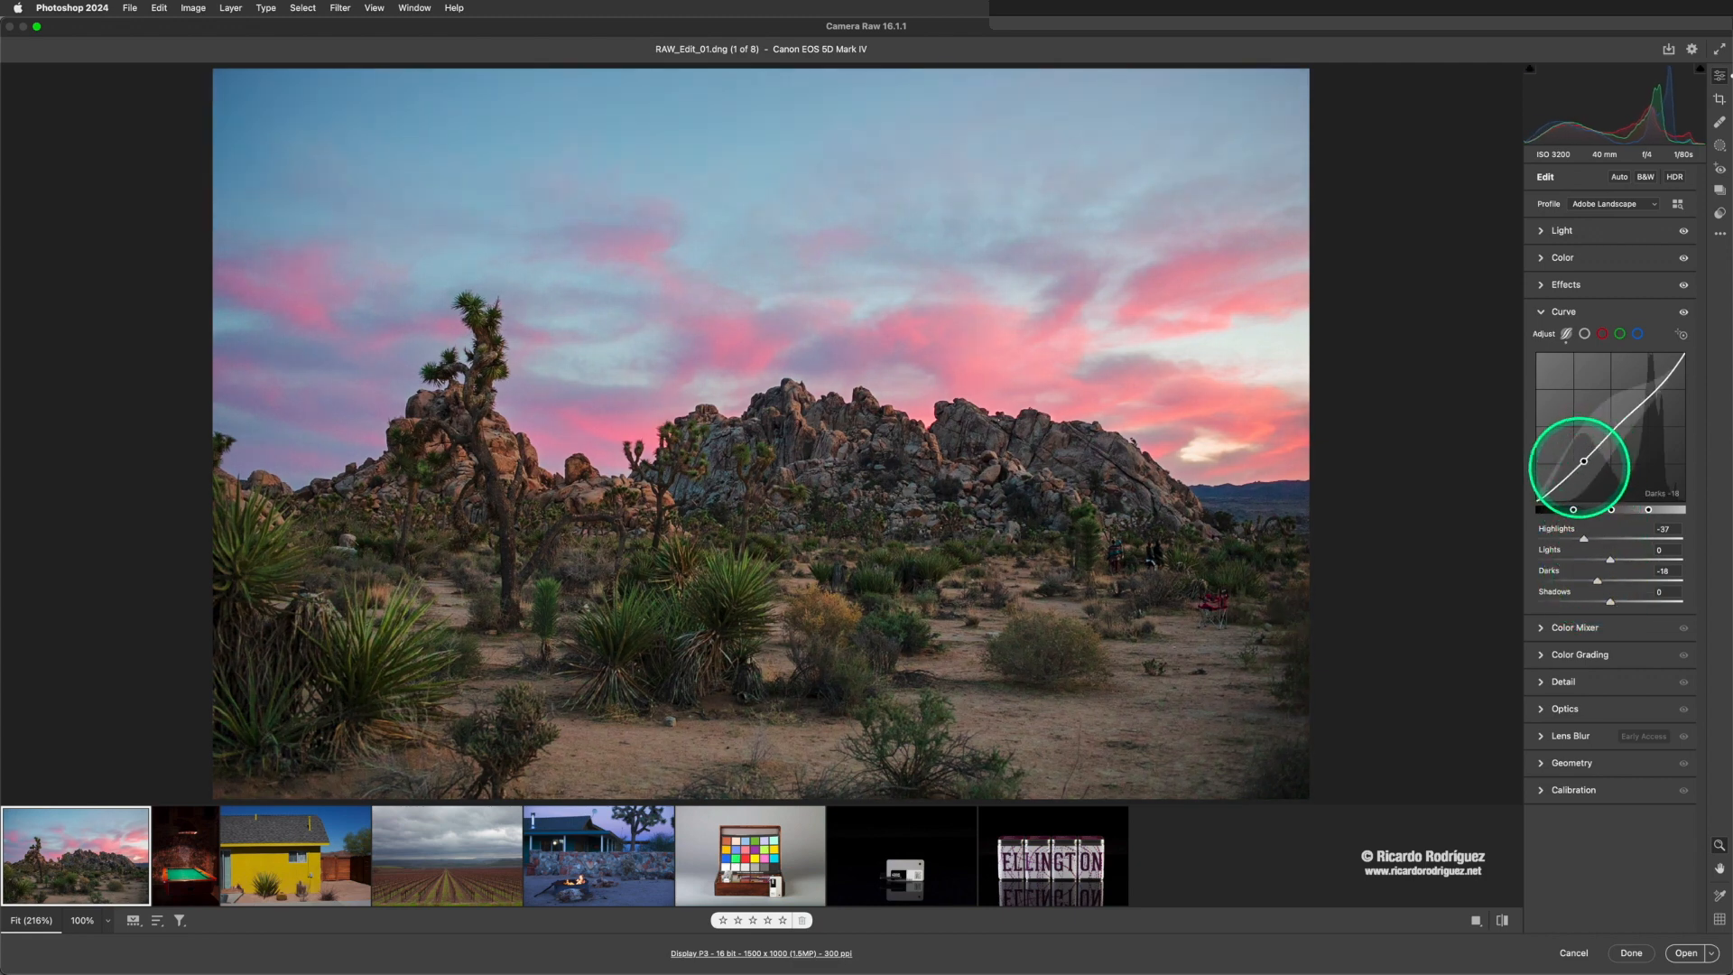
pyautogui.moveTo(1579, 467); pyautogui.dragTo(1564, 484)
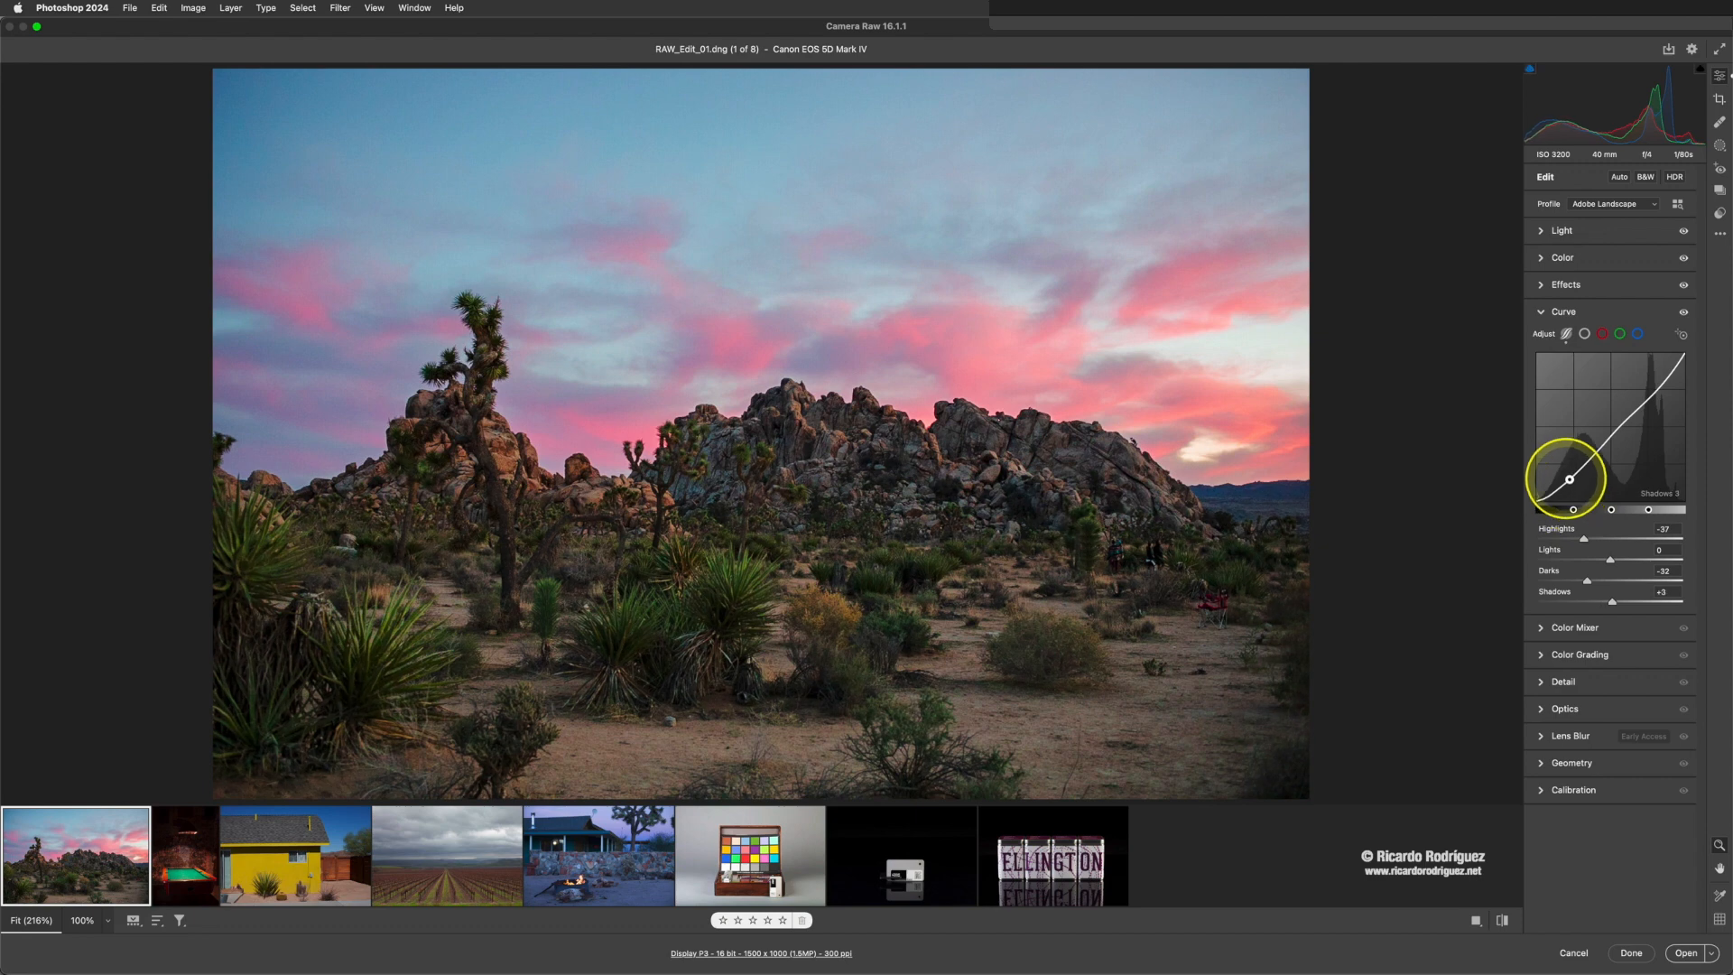
pyautogui.moveTo(1592, 442); pyautogui.dragTo(1594, 481)
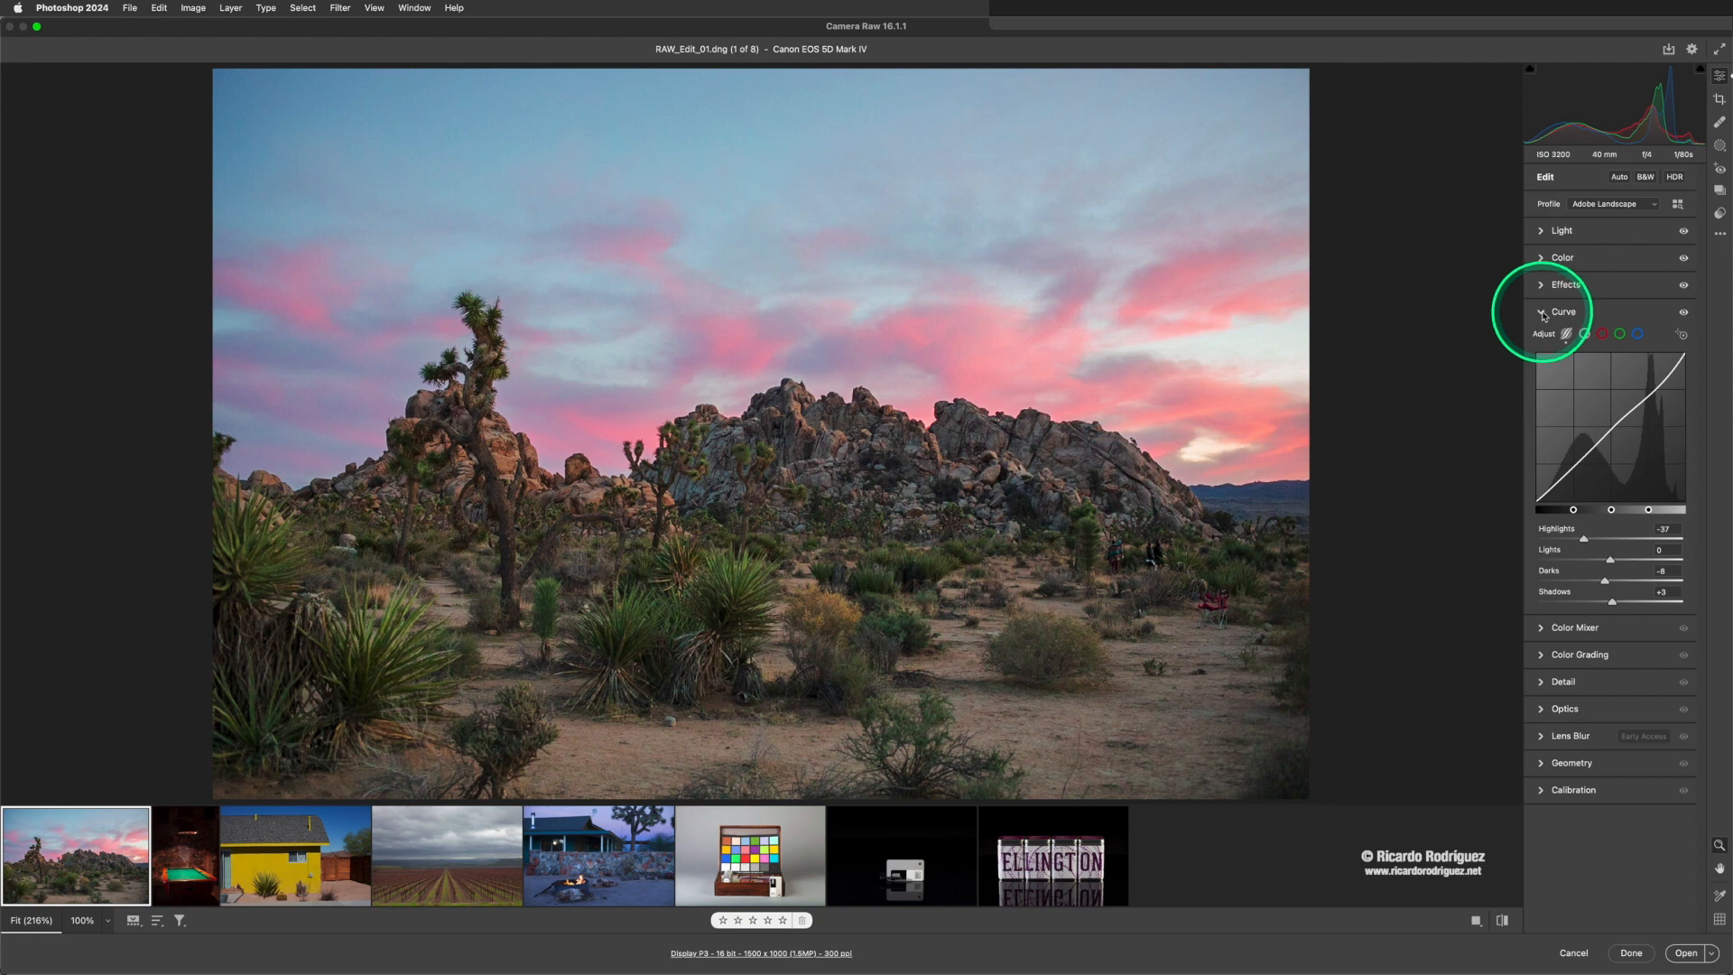
# - Reset the curve's Highlights, Darks and Shadows to 0 and collapse the Curve settings
pyautogui.doubleClick(1585, 540)
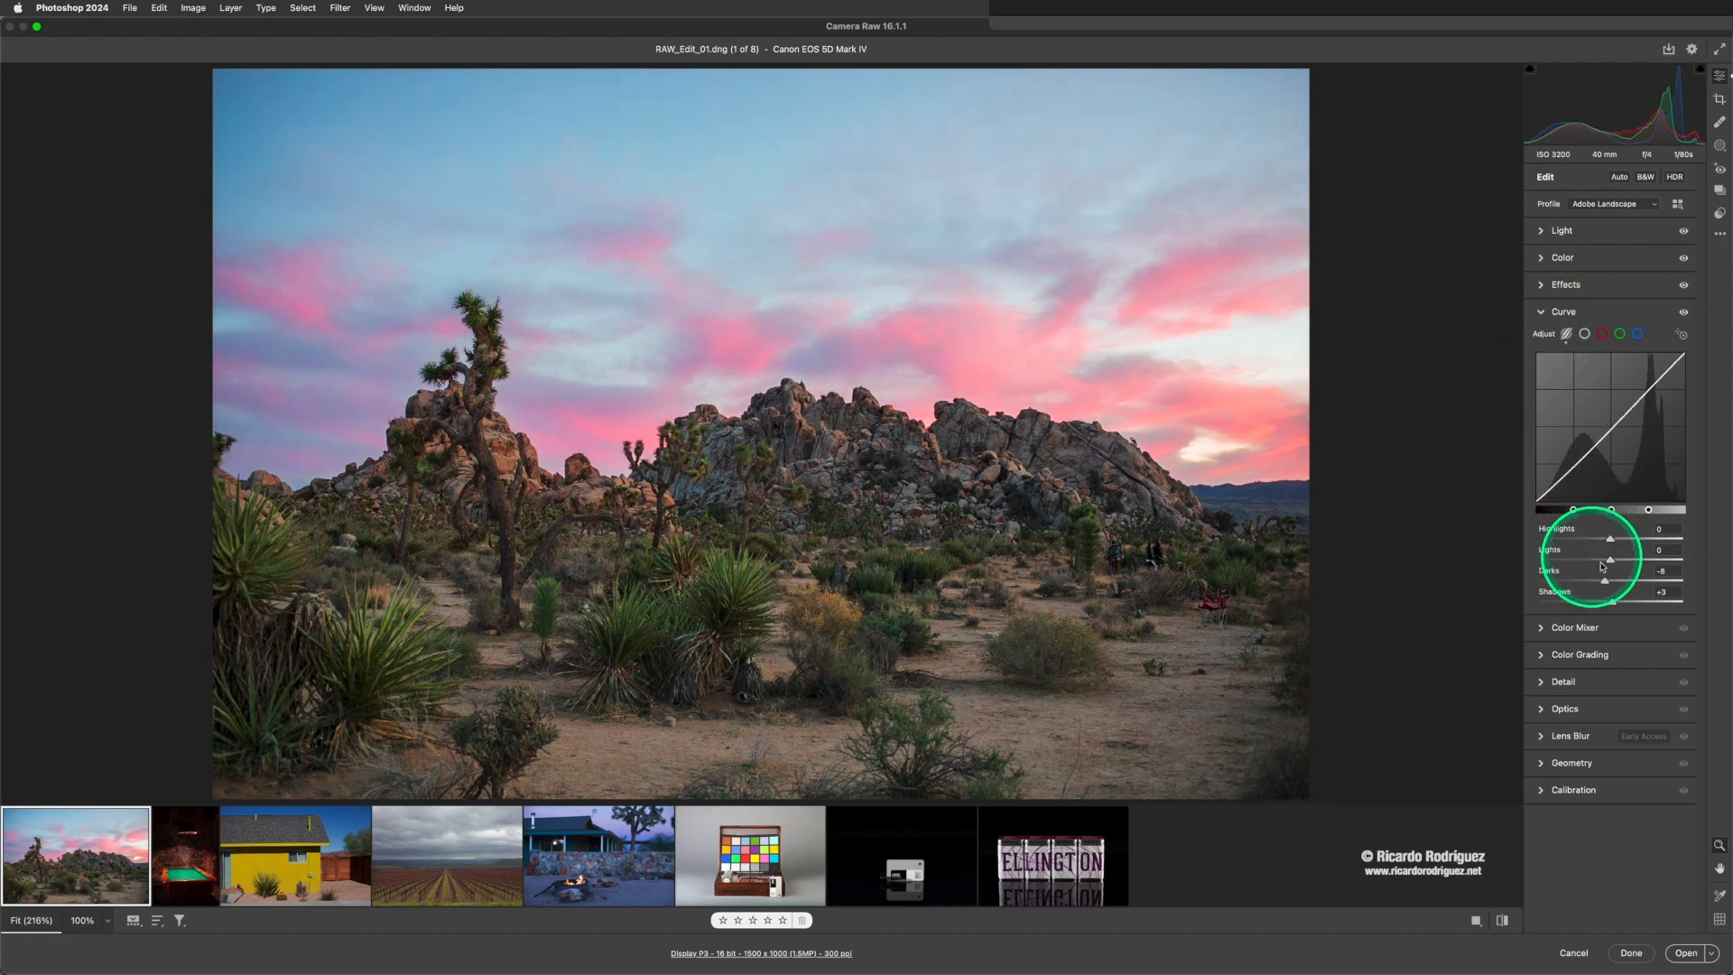
pyautogui.doubleClick(1604, 582)
pyautogui.doubleClick(1602, 602)
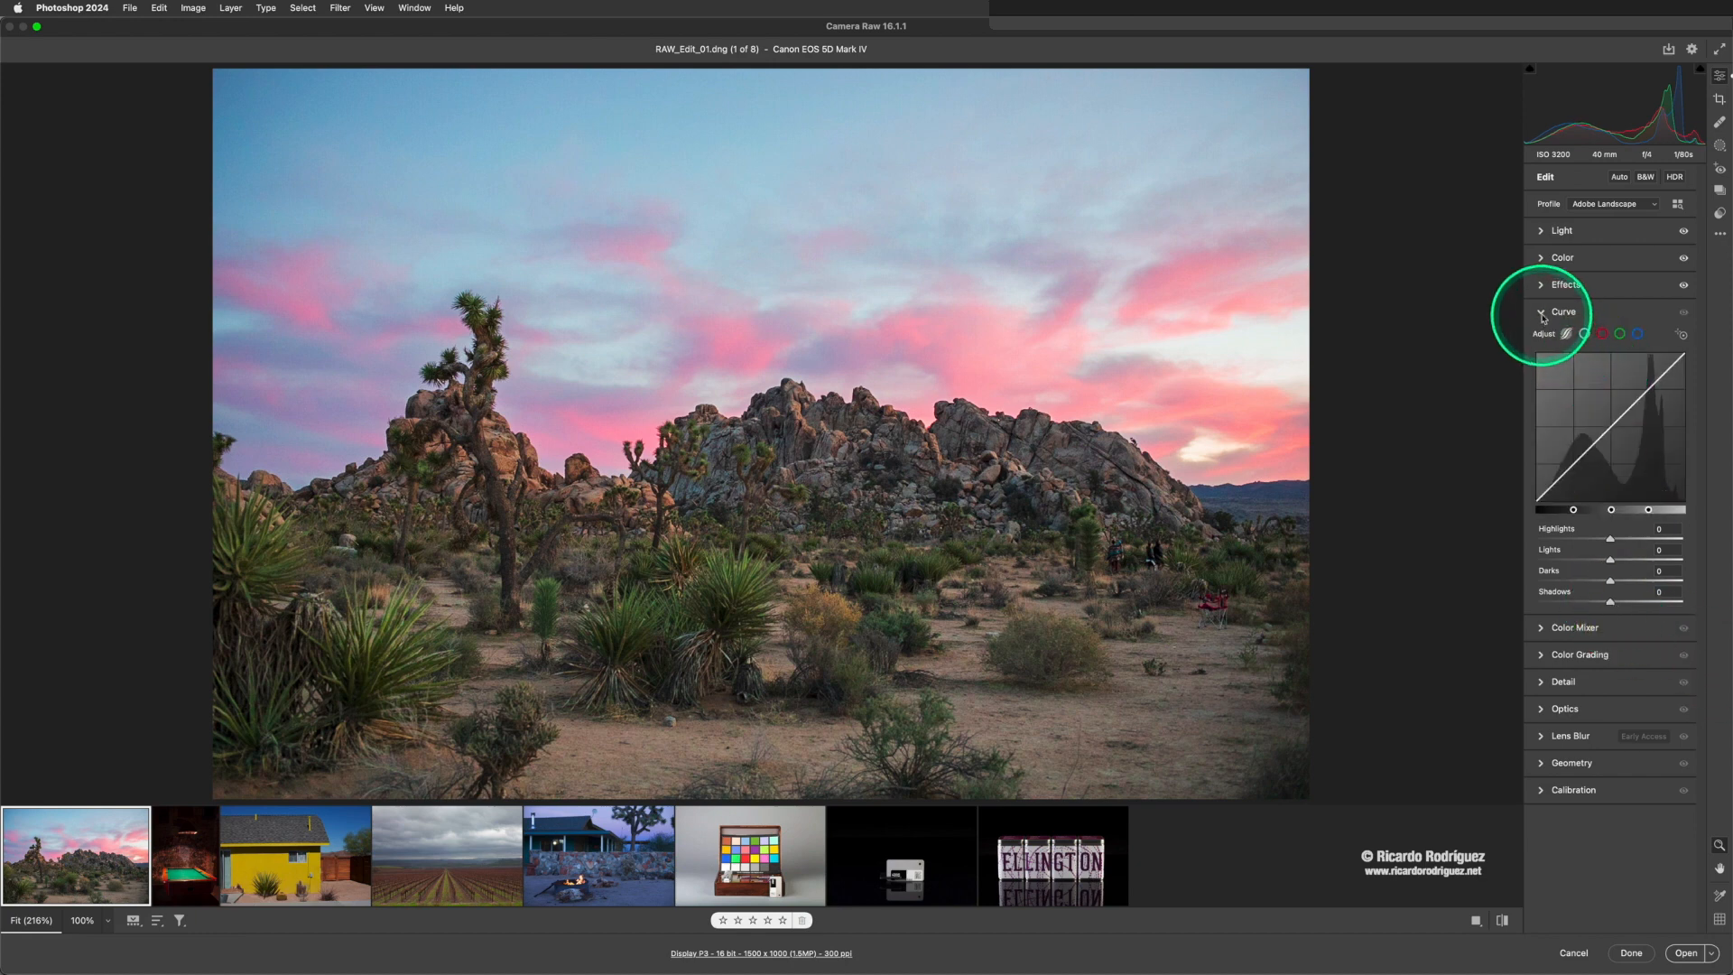
pyautogui.click(1541, 311)
# - Use Color Grading to tint the shadows pink at about hue 343 and saturation 8, and raise their luminance slightly
pyautogui.click(1547, 346)
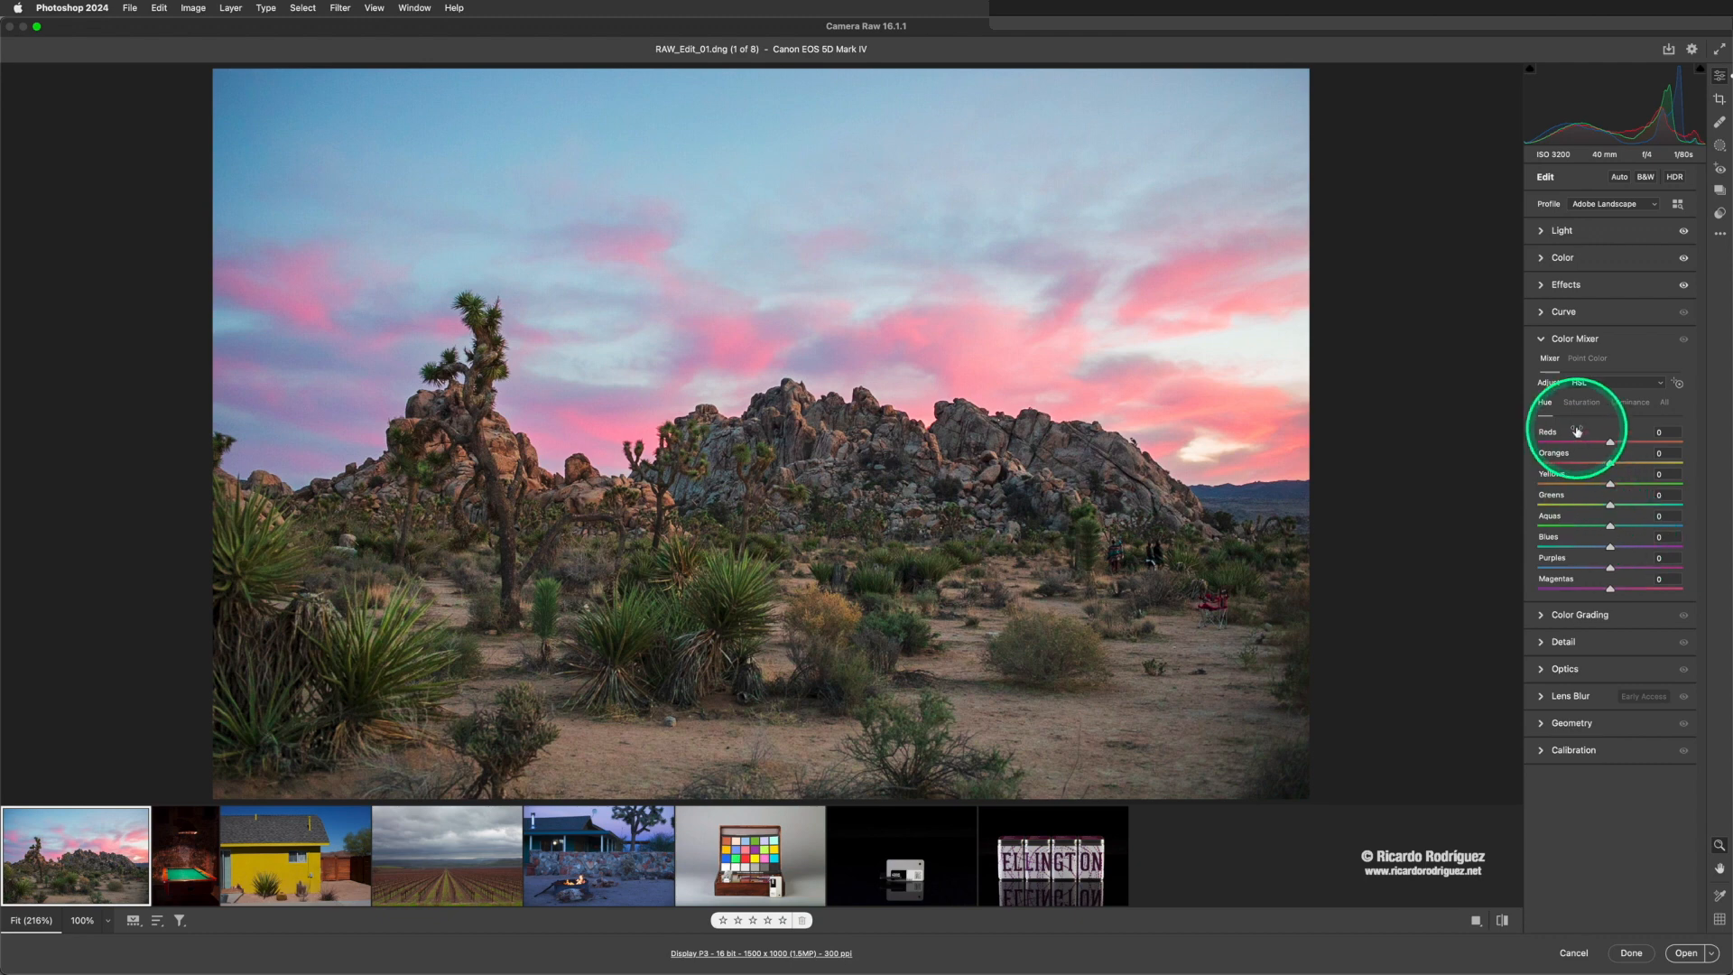
pyautogui.click(1541, 341)
pyautogui.click(1540, 367)
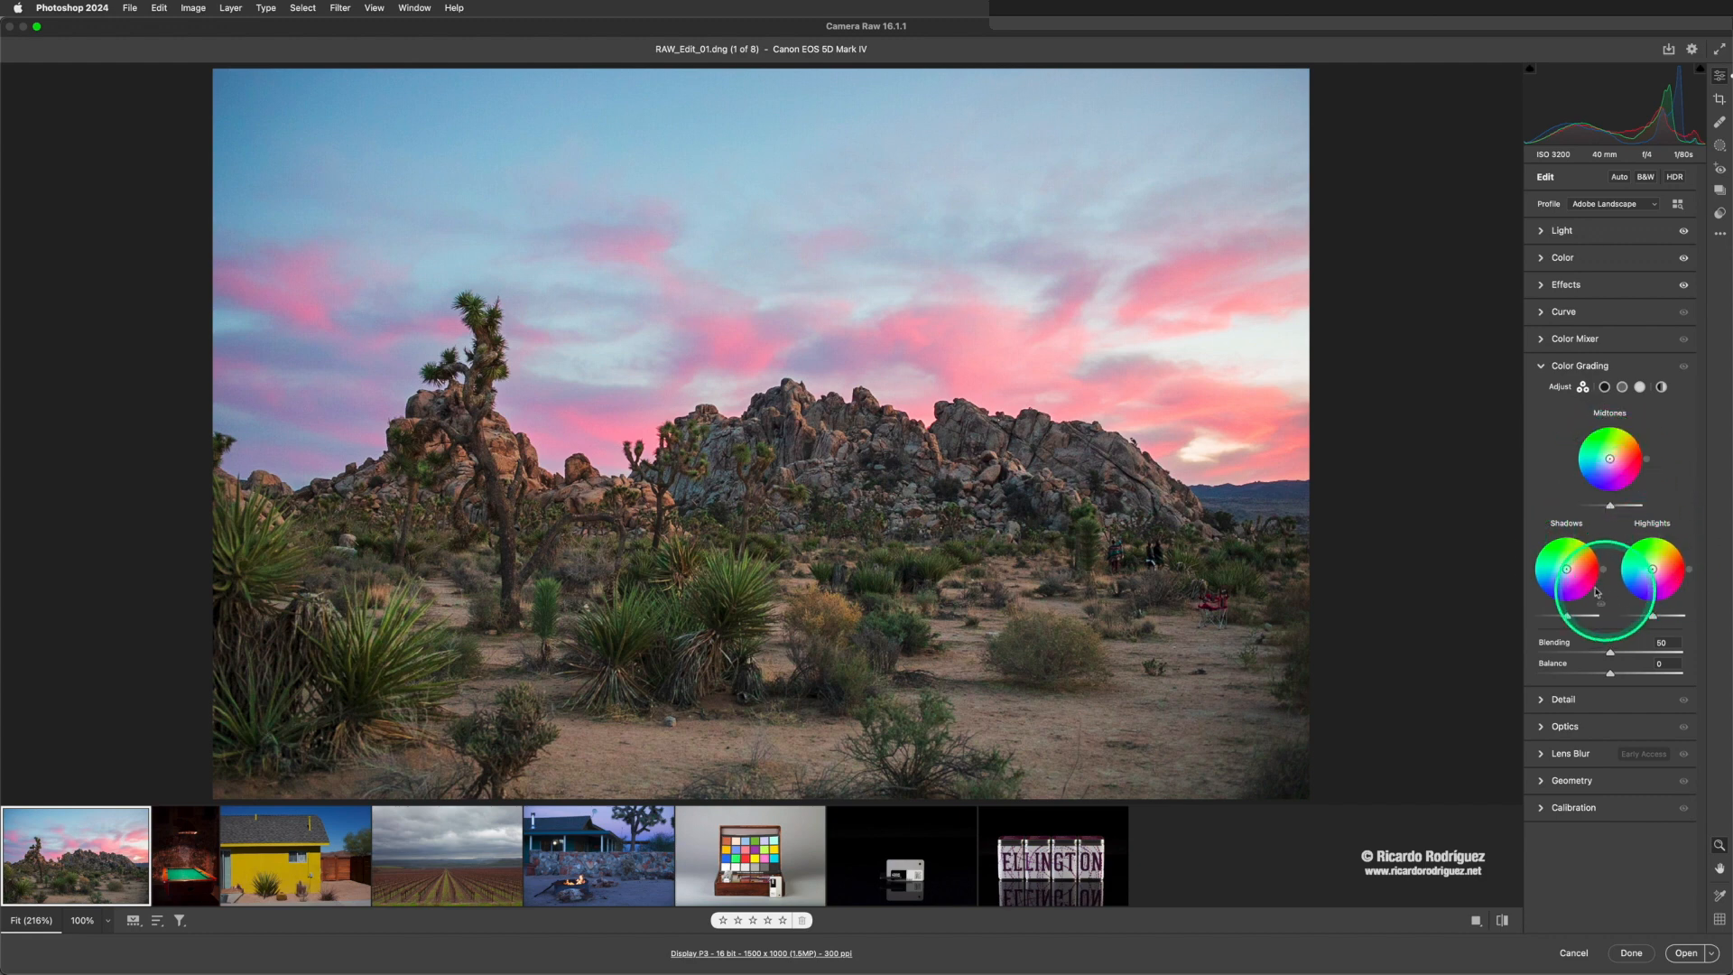
pyautogui.click(1567, 569)
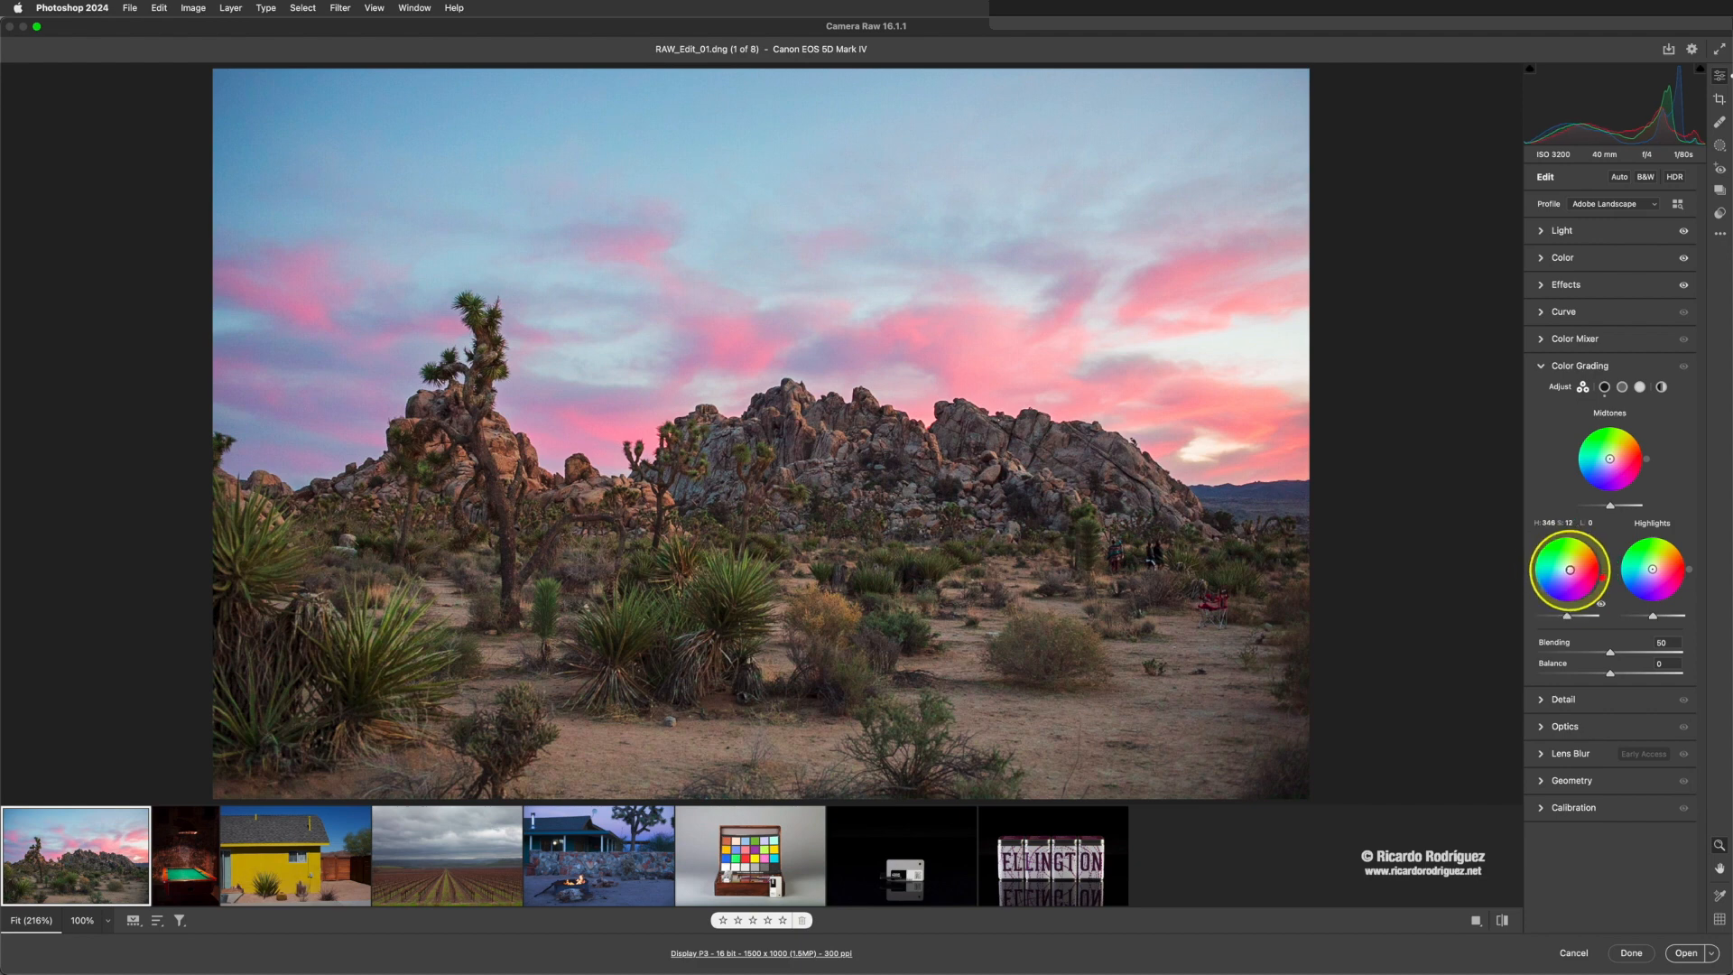
pyautogui.moveTo(1568, 569); pyautogui.dragTo(1569, 576)
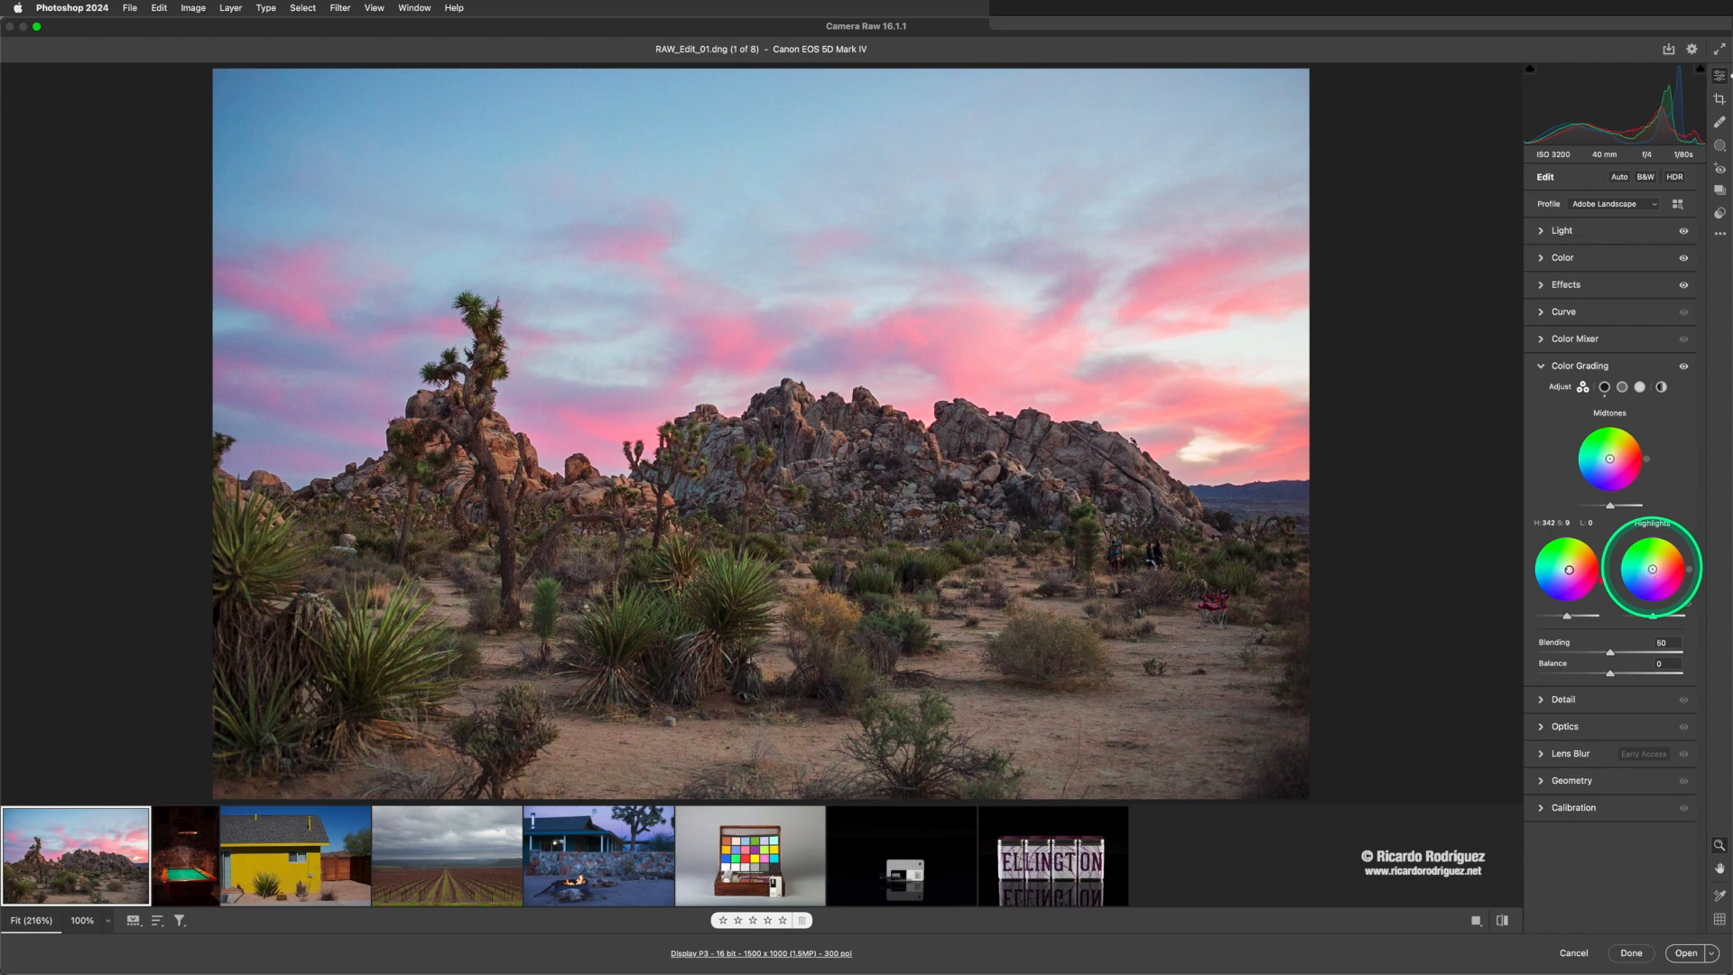
pyautogui.click(1650, 567)
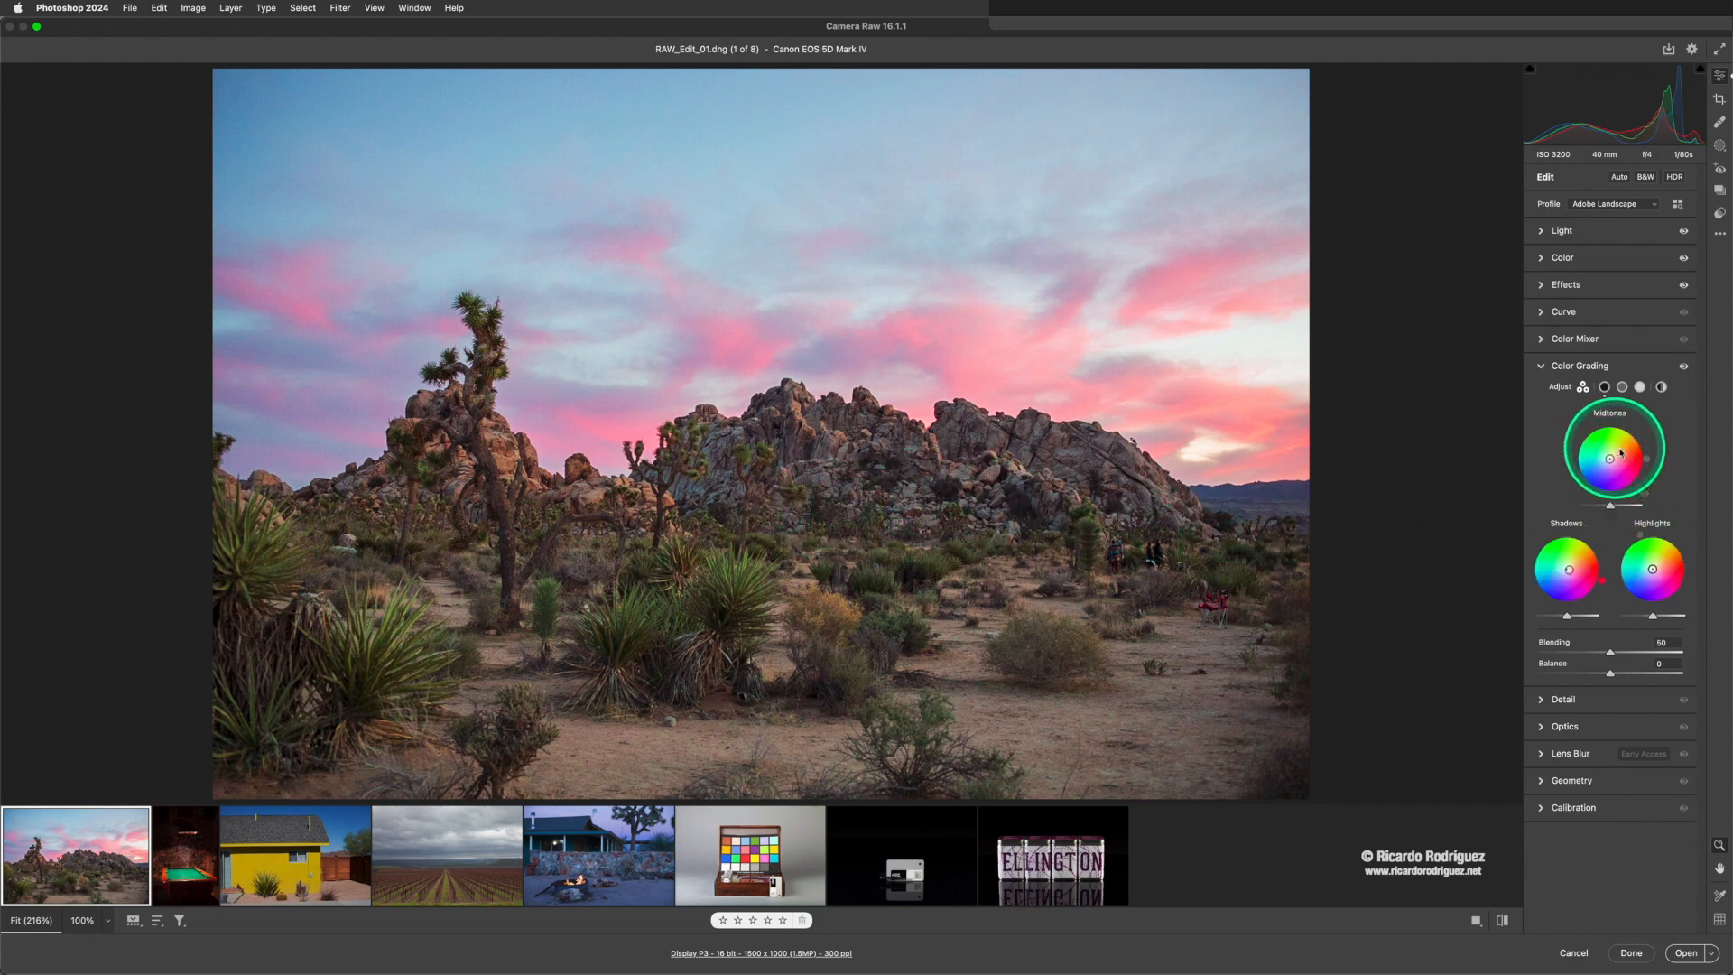
pyautogui.moveTo(1567, 621); pyautogui.dragTo(1571, 622)
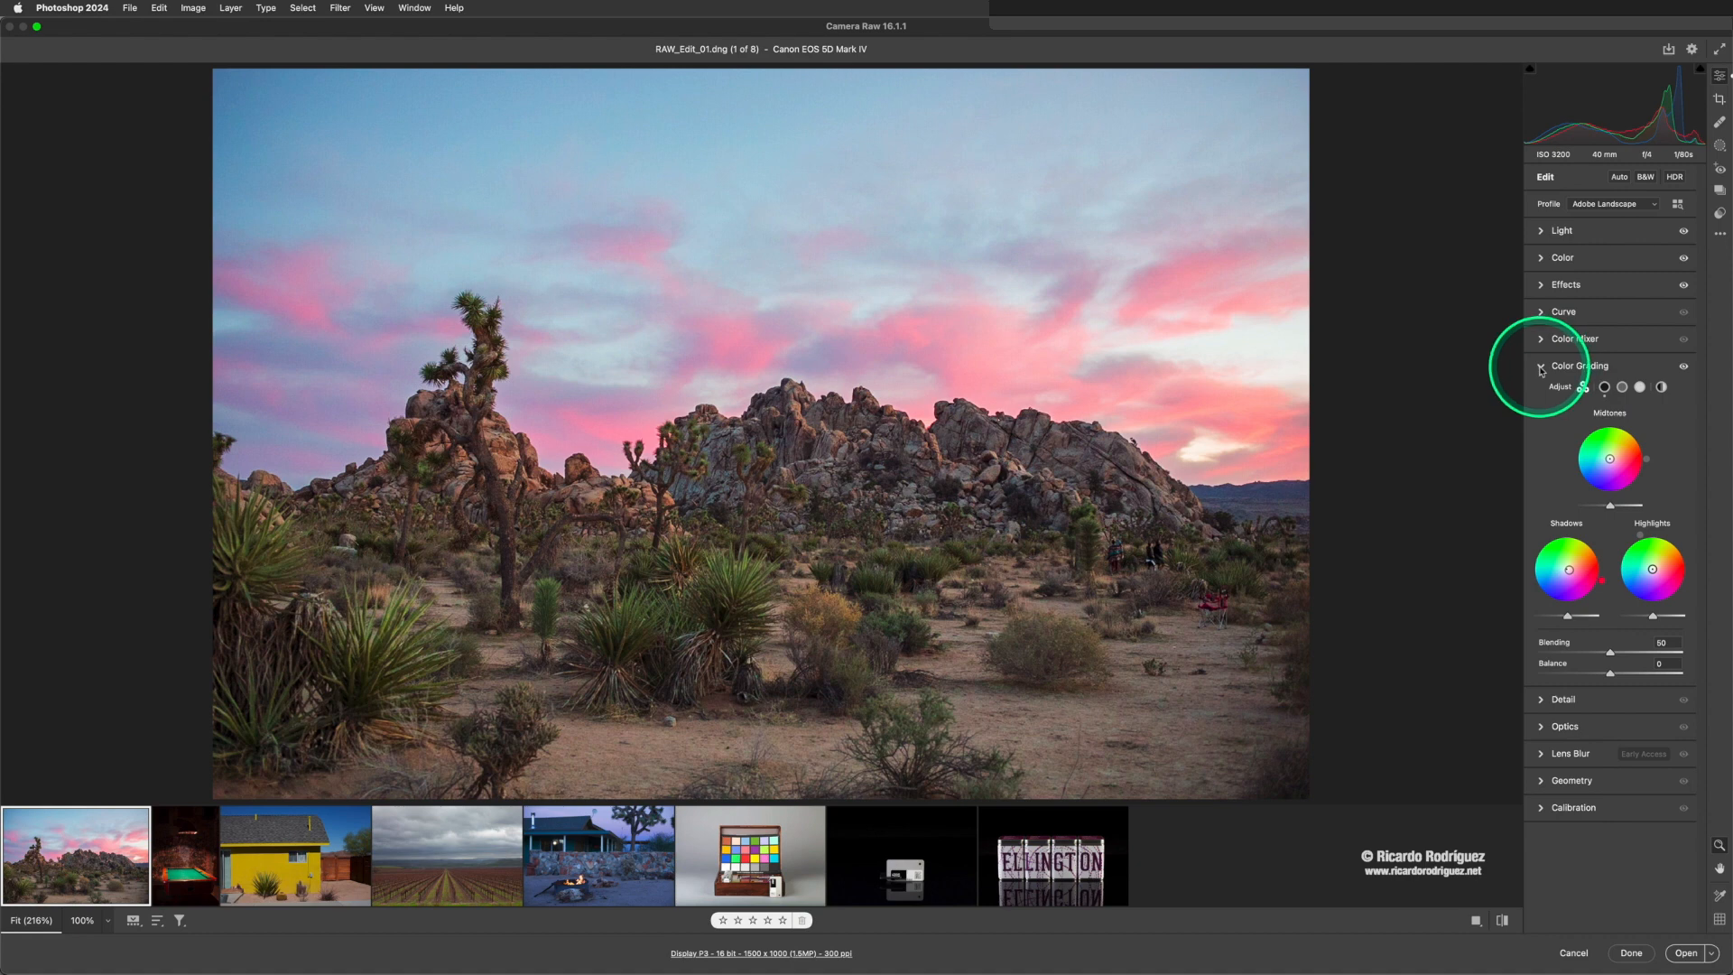
pyautogui.moveTo(1541, 370)
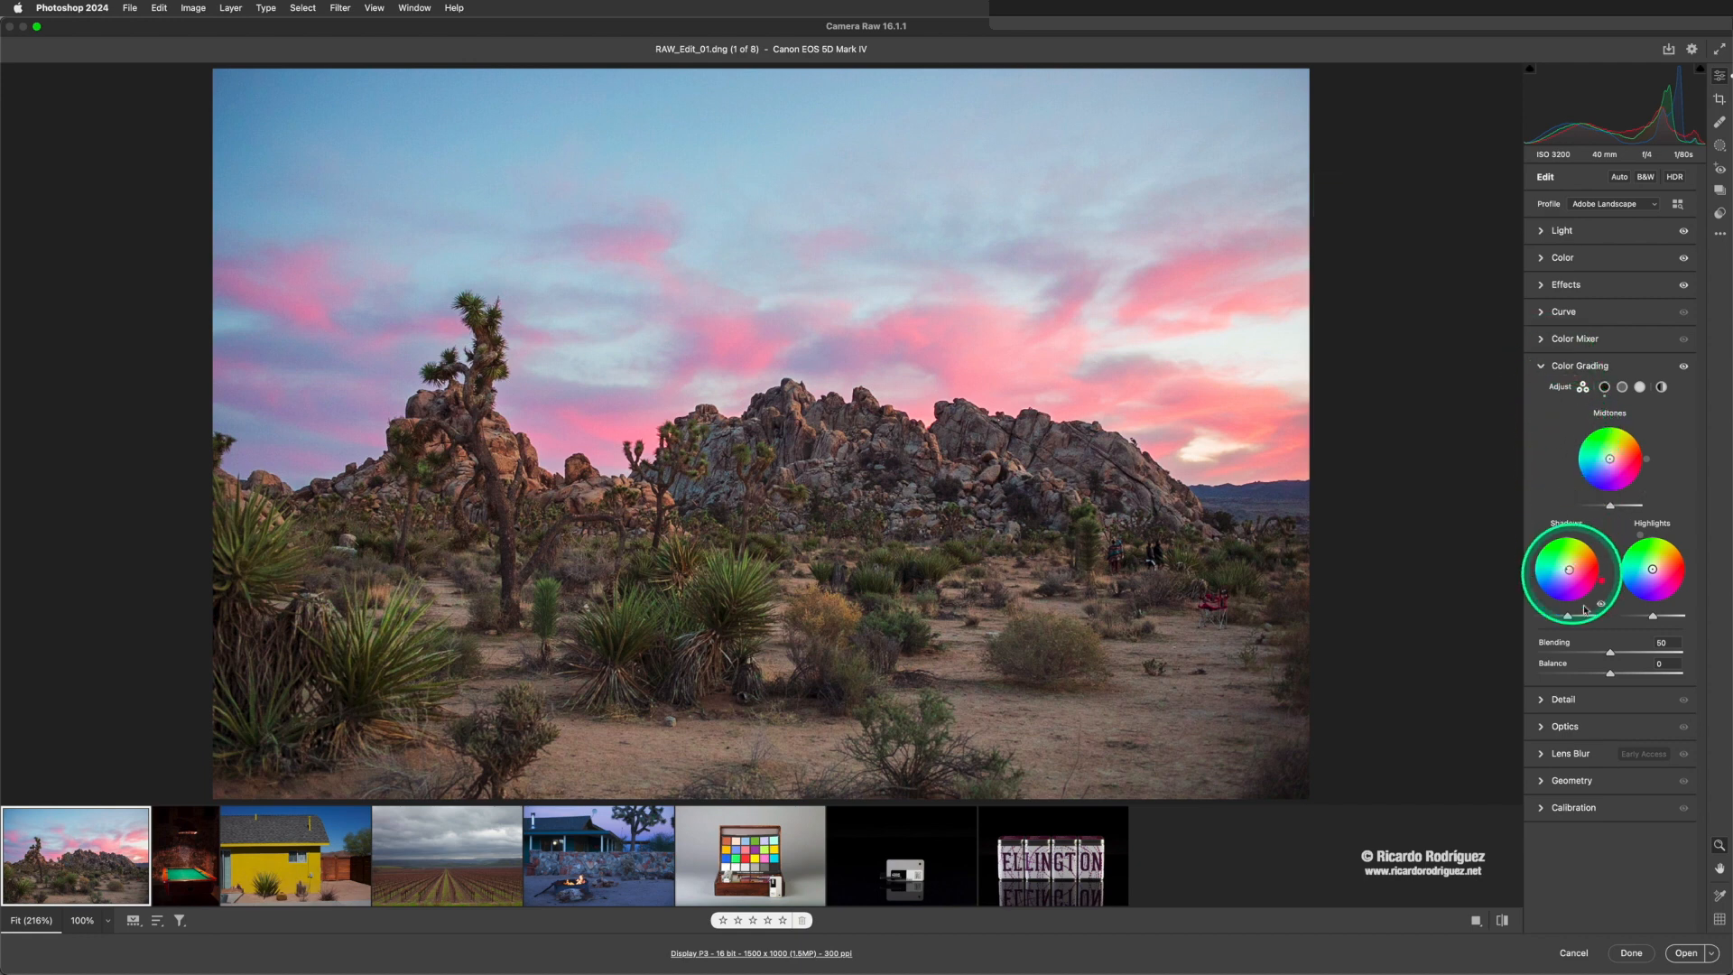
pyautogui.click(1543, 369)
# - Open the Detail settings, test the maximum Sharpening of 150, and set Sharpening to 100
pyautogui.click(1543, 394)
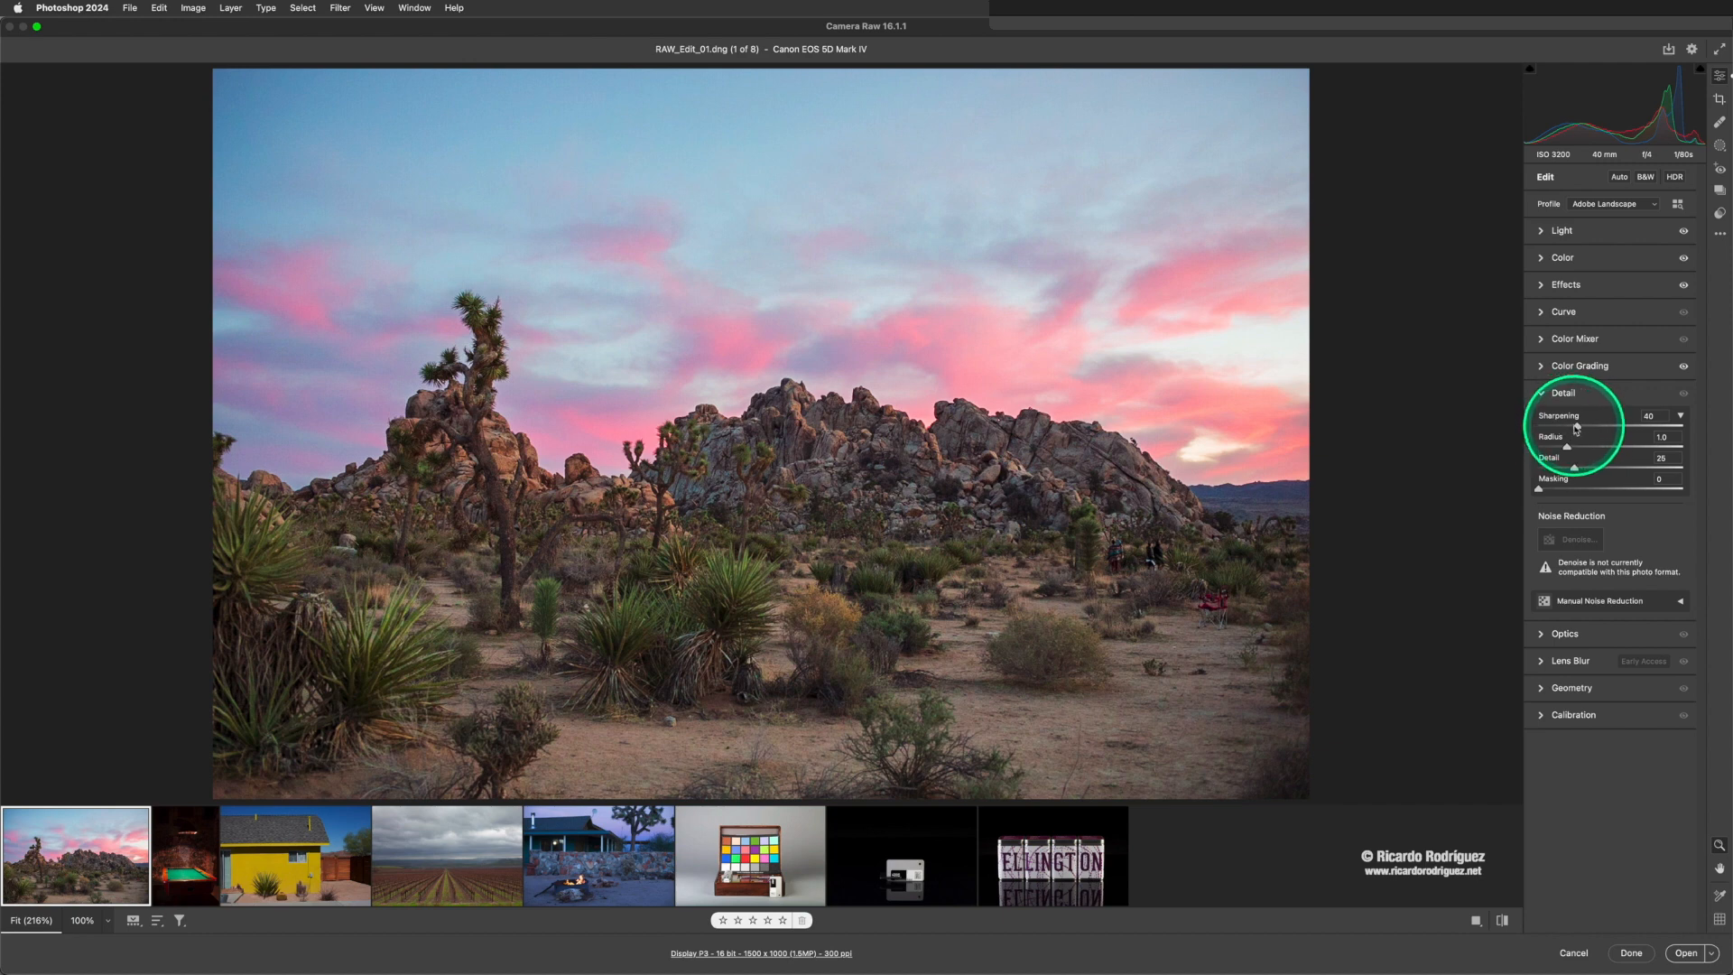
pyautogui.click(1680, 417)
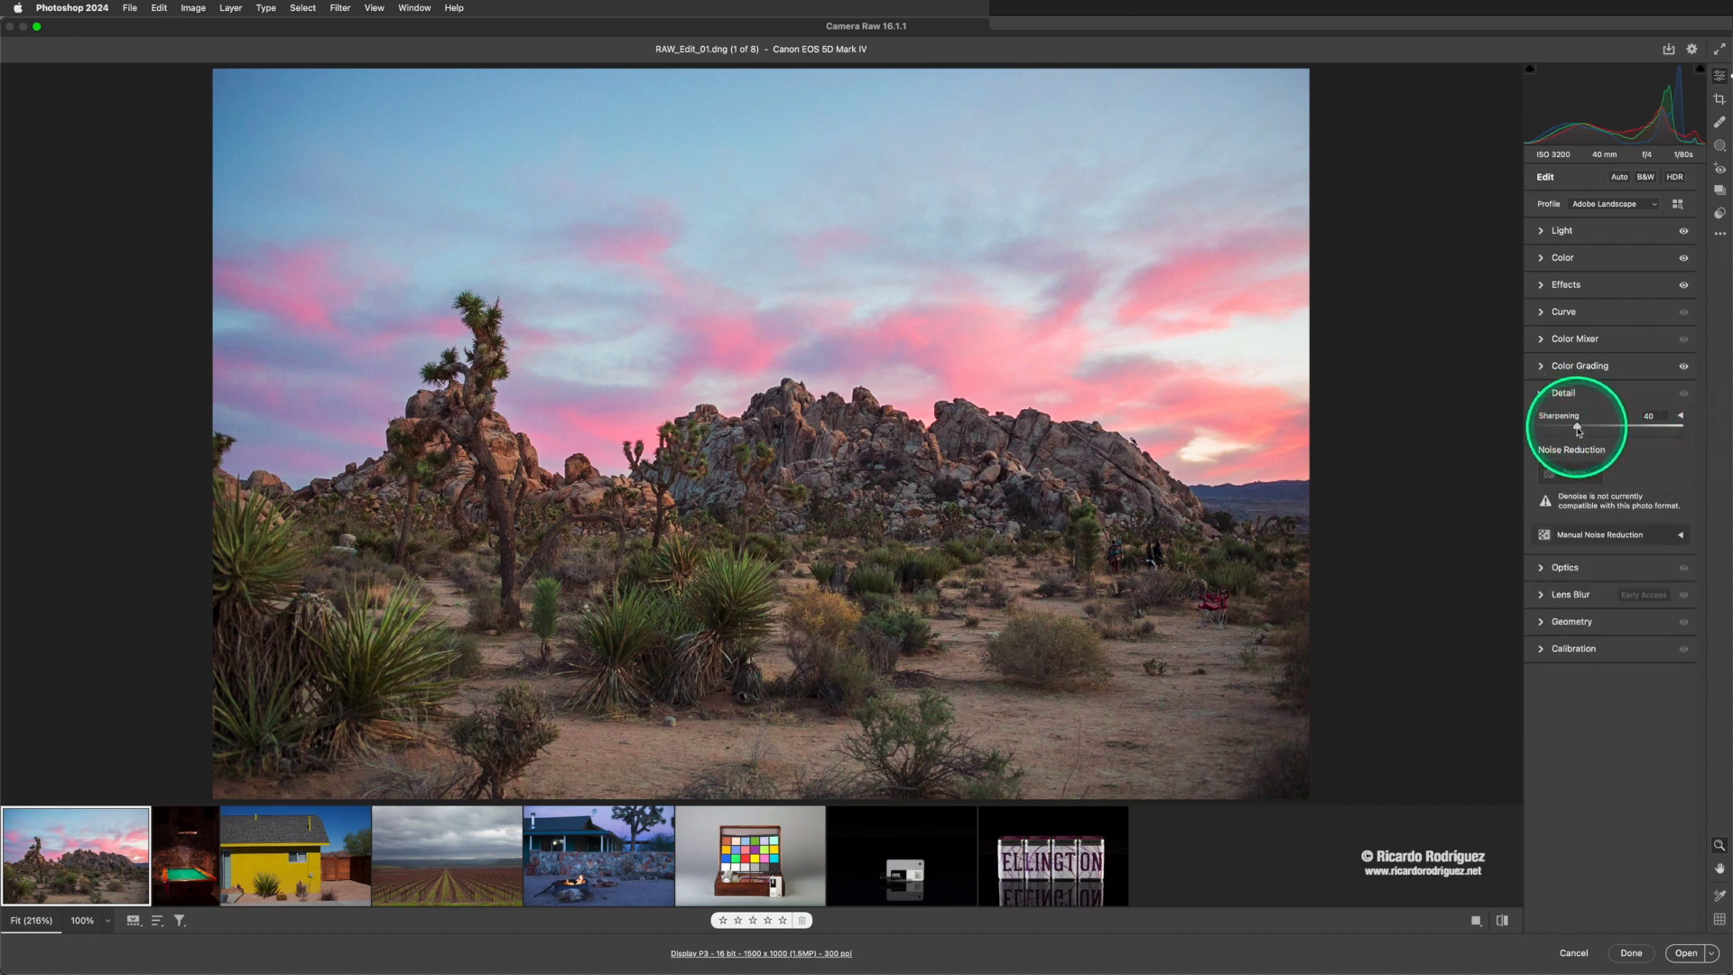
pyautogui.moveTo(1581, 428); pyautogui.dragTo(1702, 428)
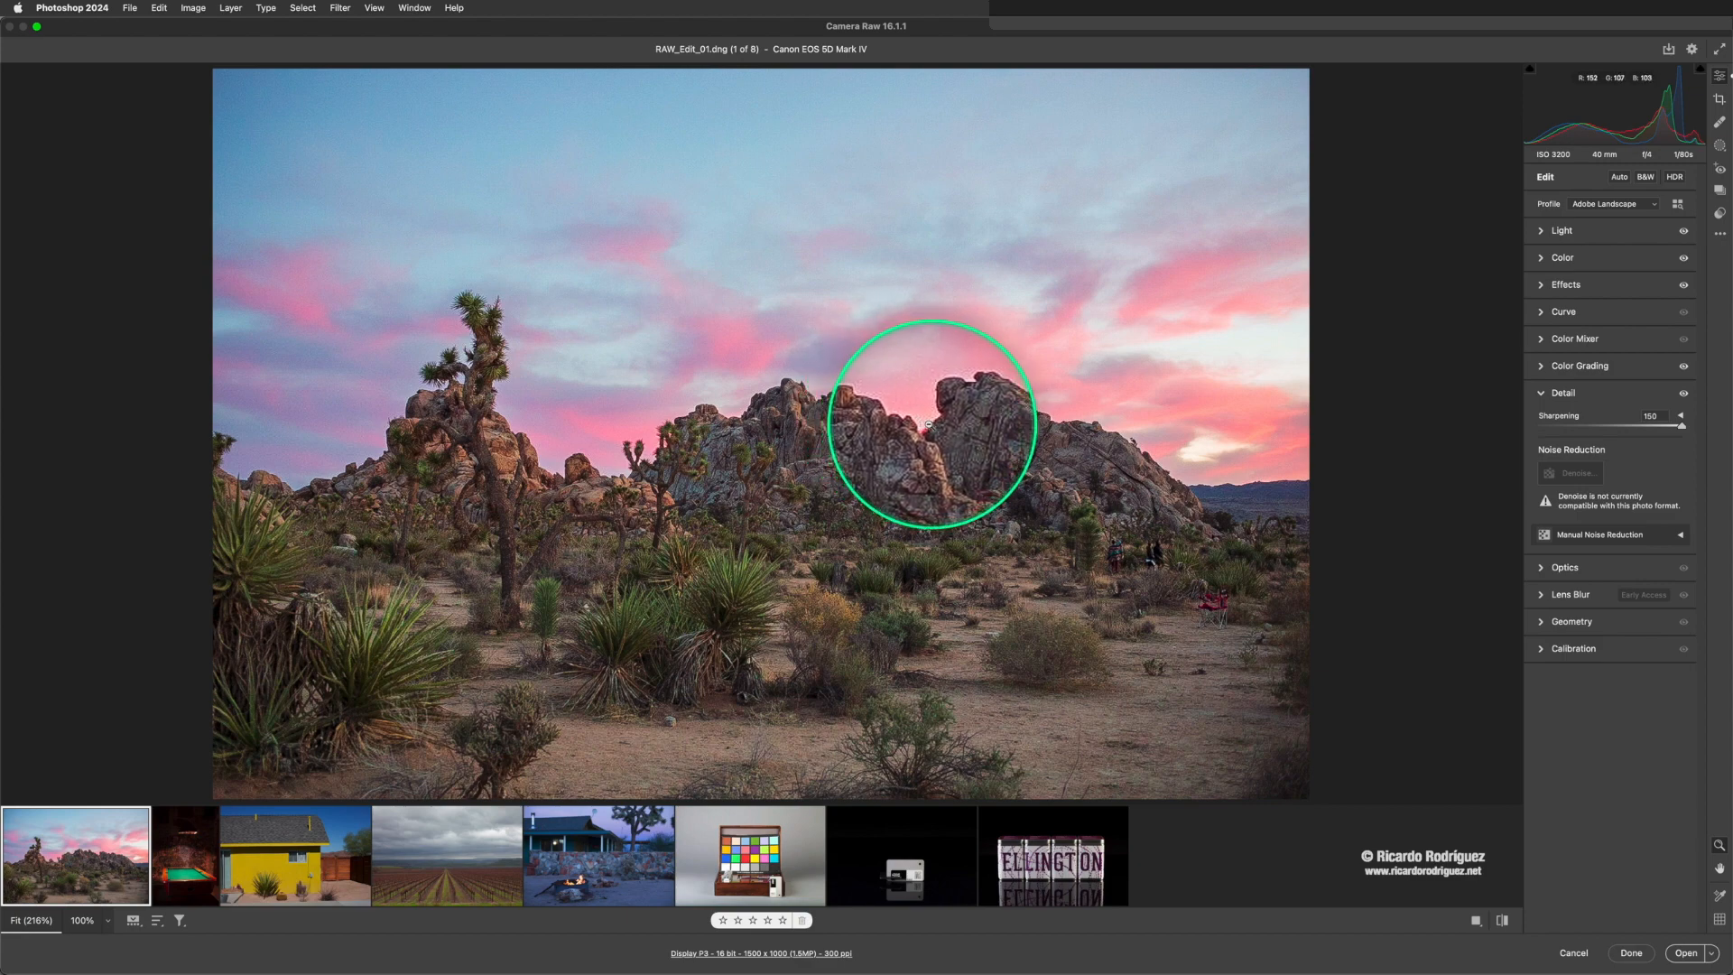
pyautogui.moveTo(1681, 426); pyautogui.dragTo(1631, 431)
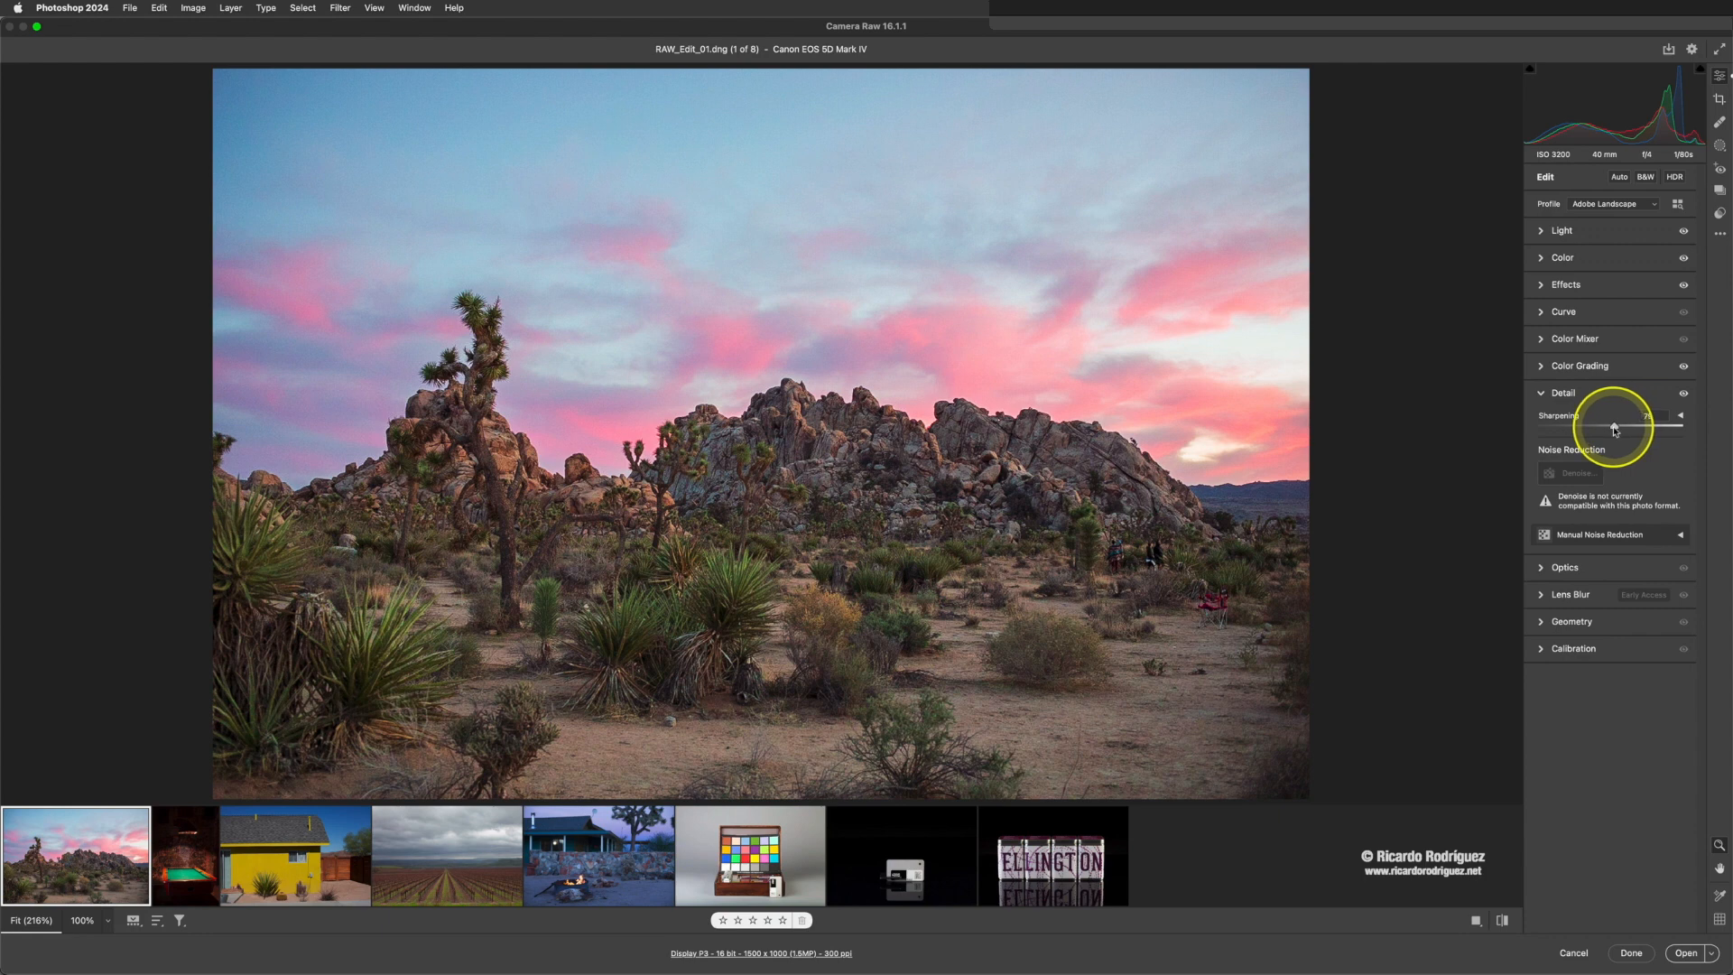
pyautogui.moveTo(1616, 431); pyautogui.dragTo(1615, 431)
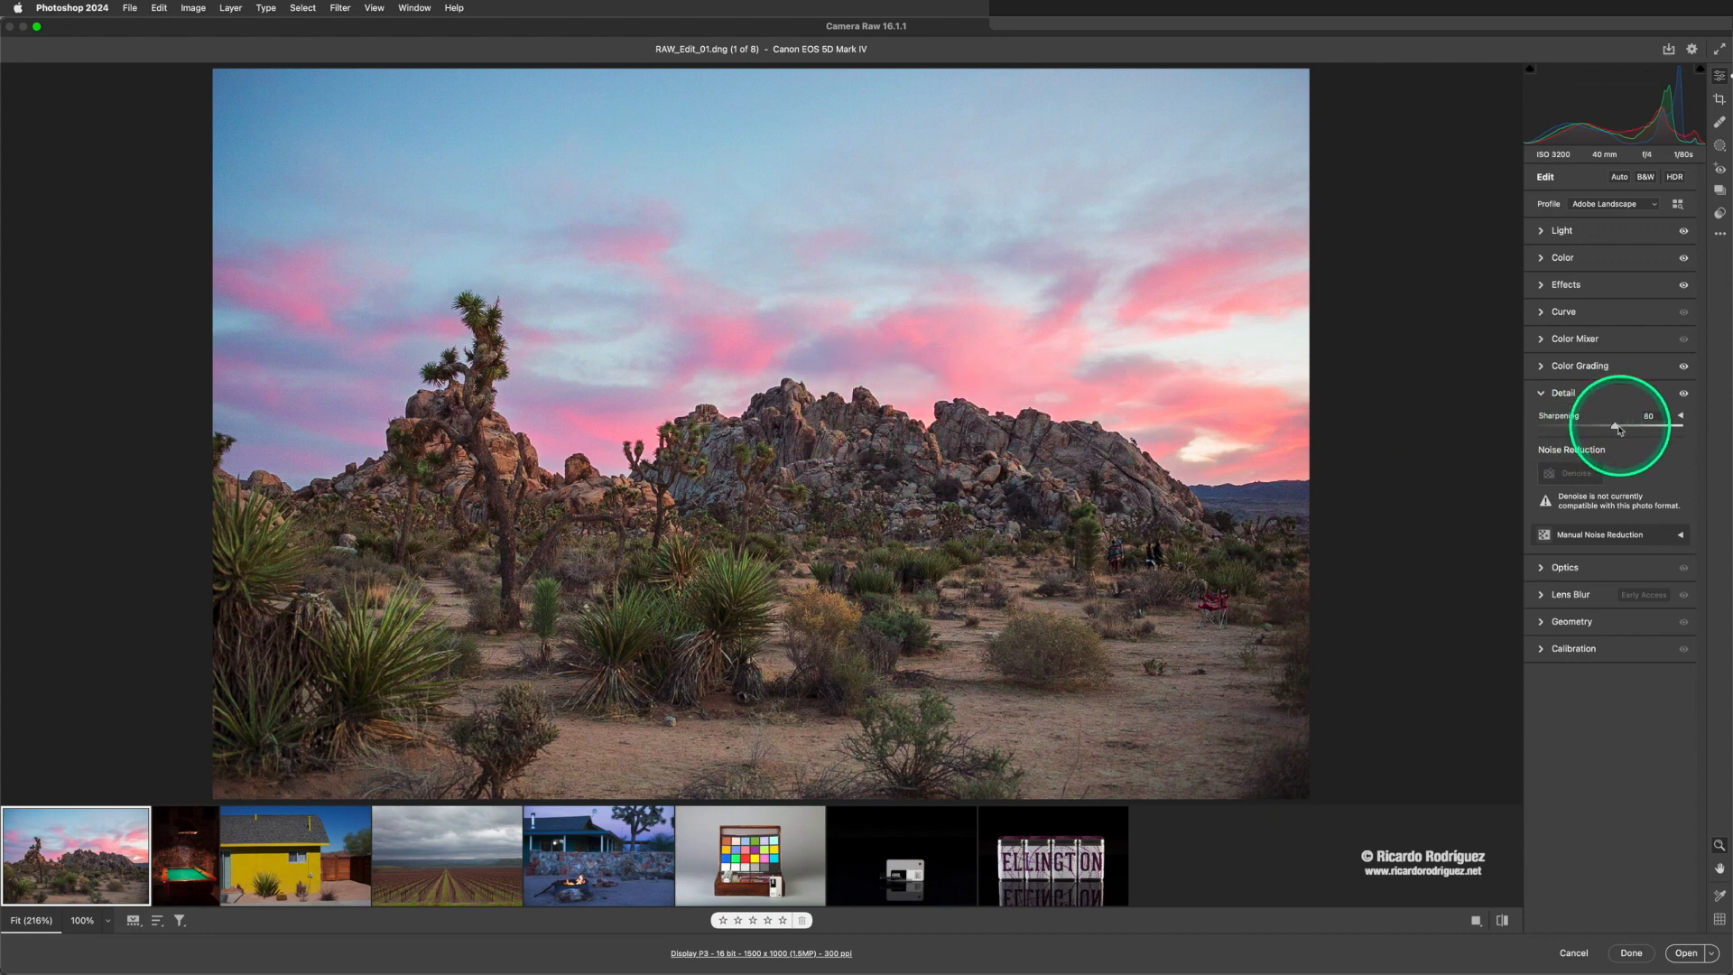
pyautogui.moveTo(1616, 426)
pyautogui.mouseDown()
pyautogui.moveTo(1591, 432)
pyautogui.moveTo(1638, 433)
pyautogui.mouseUp()
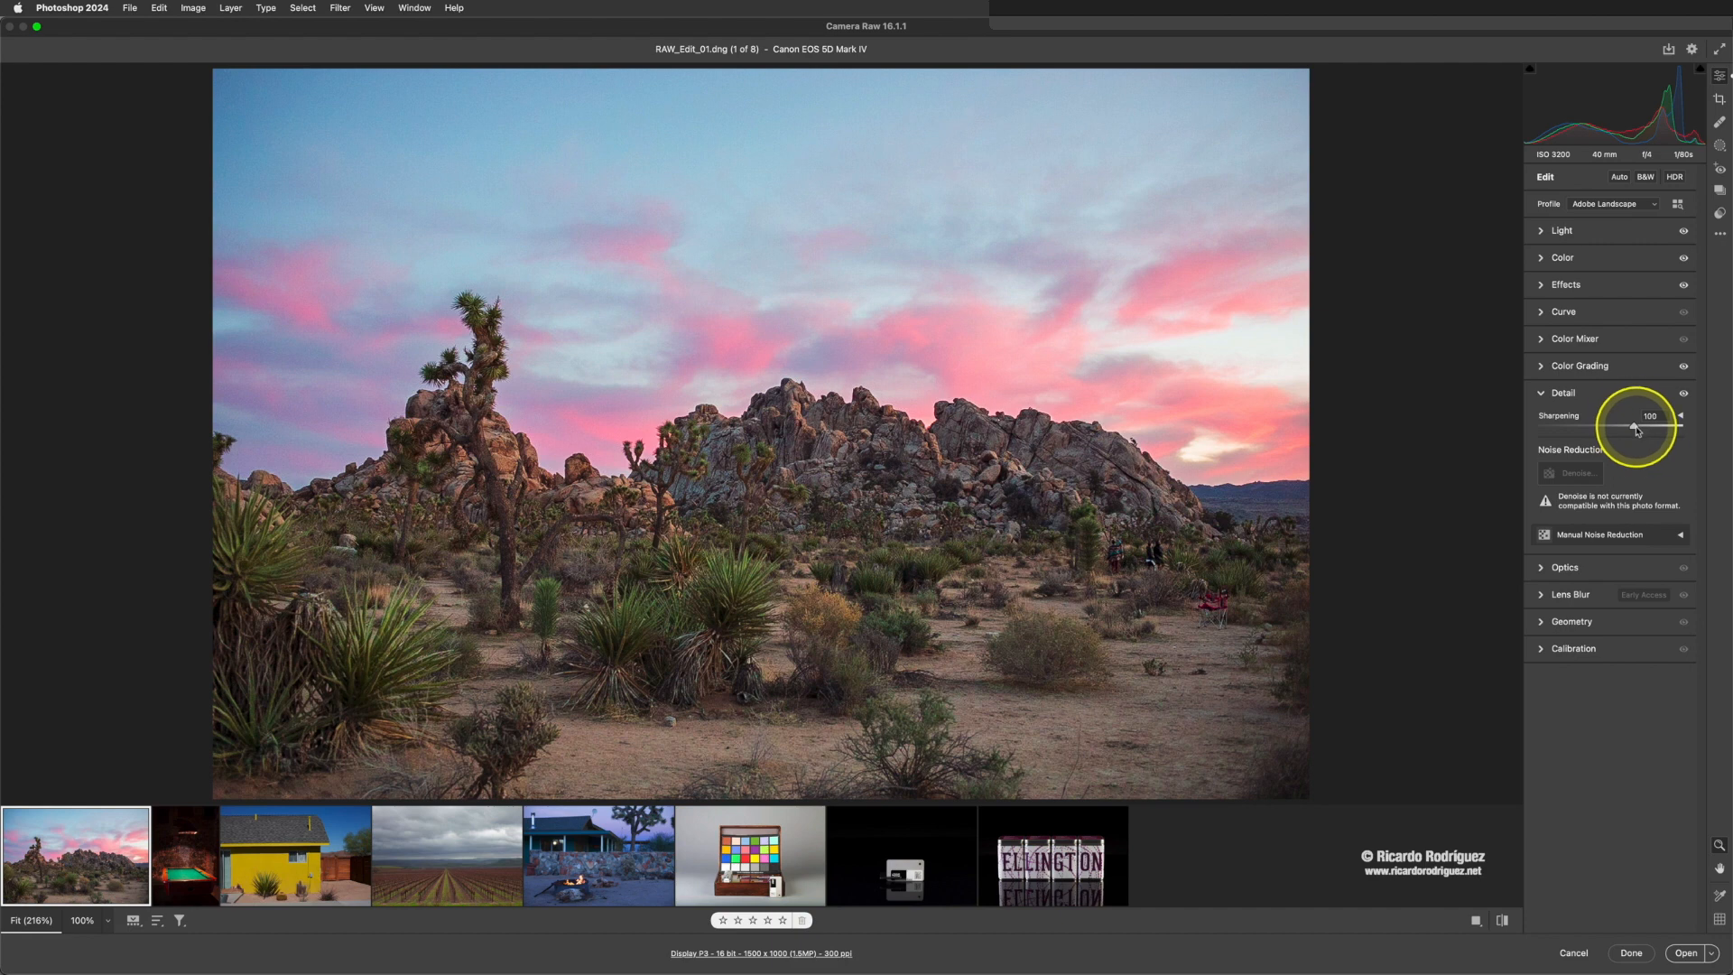
# - Show the detailed sharpening options and set Masking to 90 while previewing the black-and-white edge mask
pyautogui.click(1680, 417)
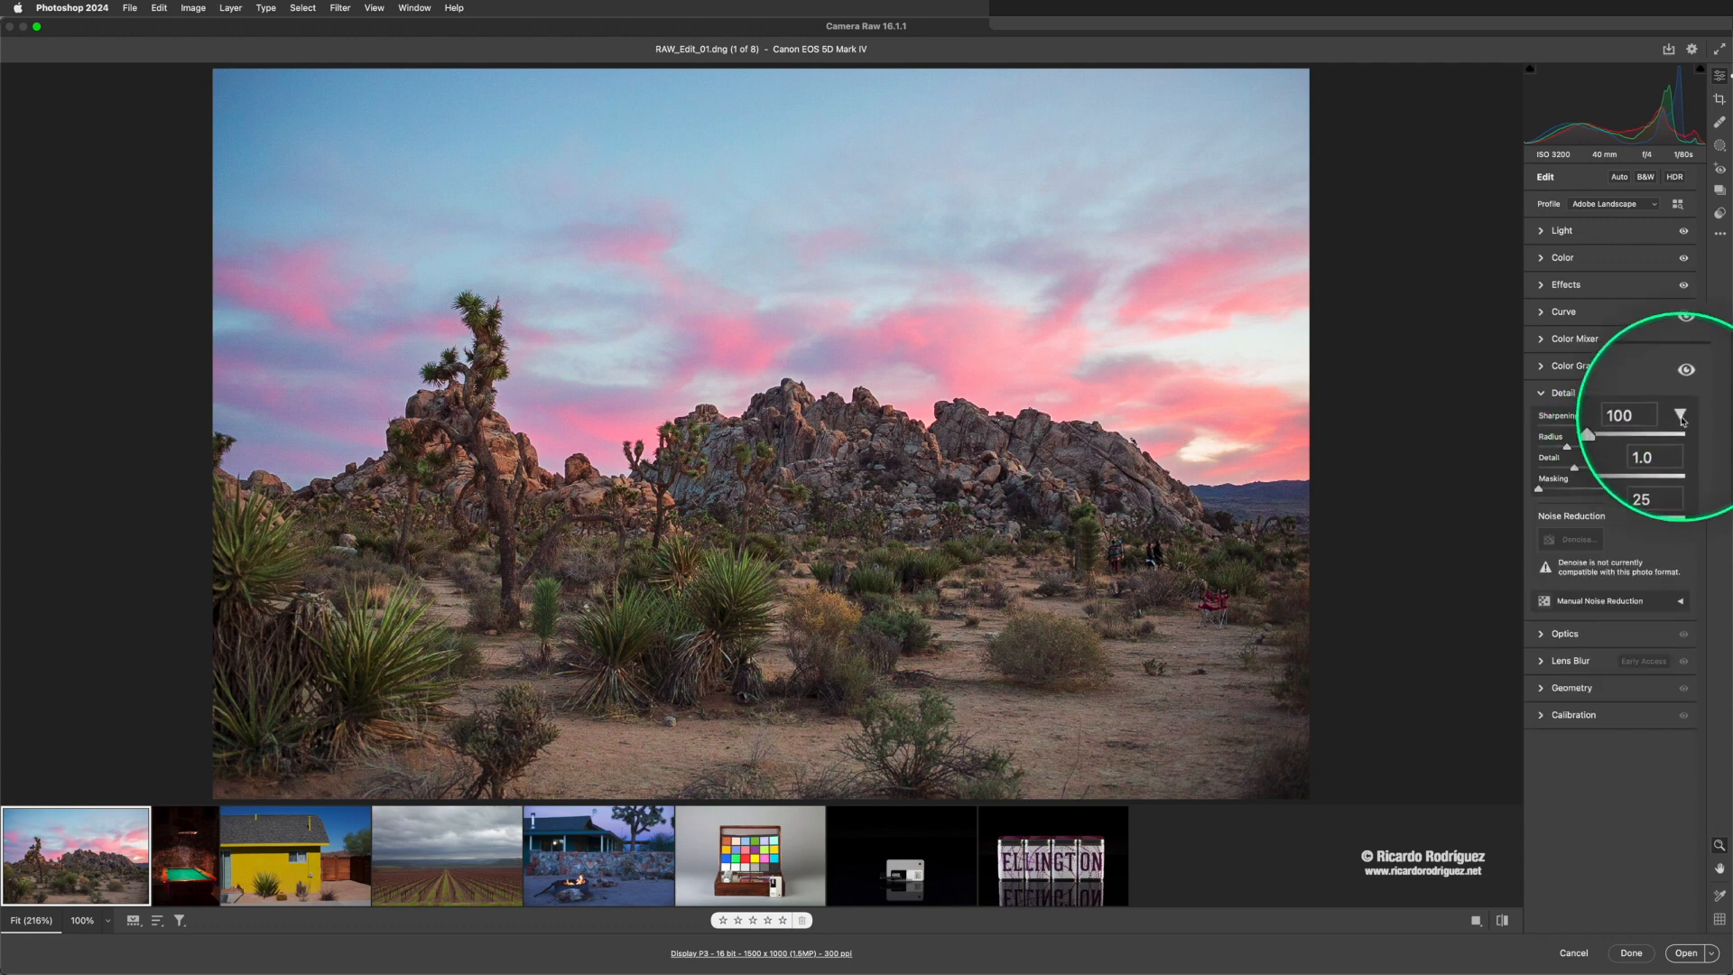
pyautogui.click(1680, 417)
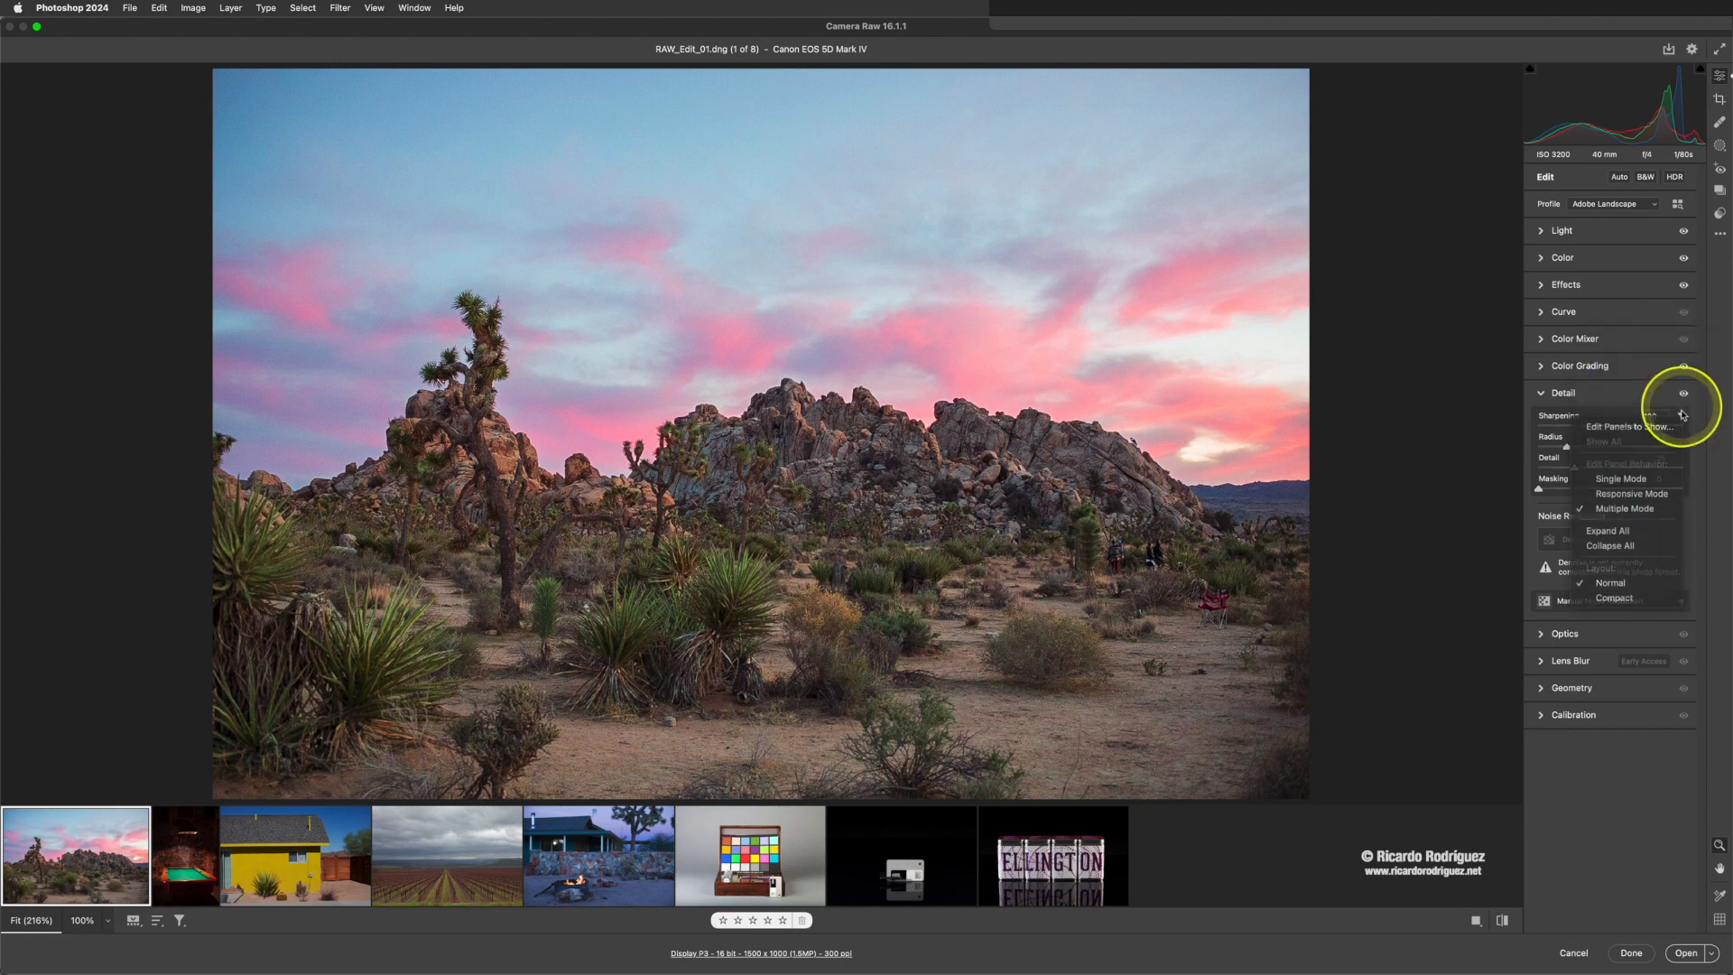
pyautogui.press('Escape')
pyautogui.click(1680, 417)
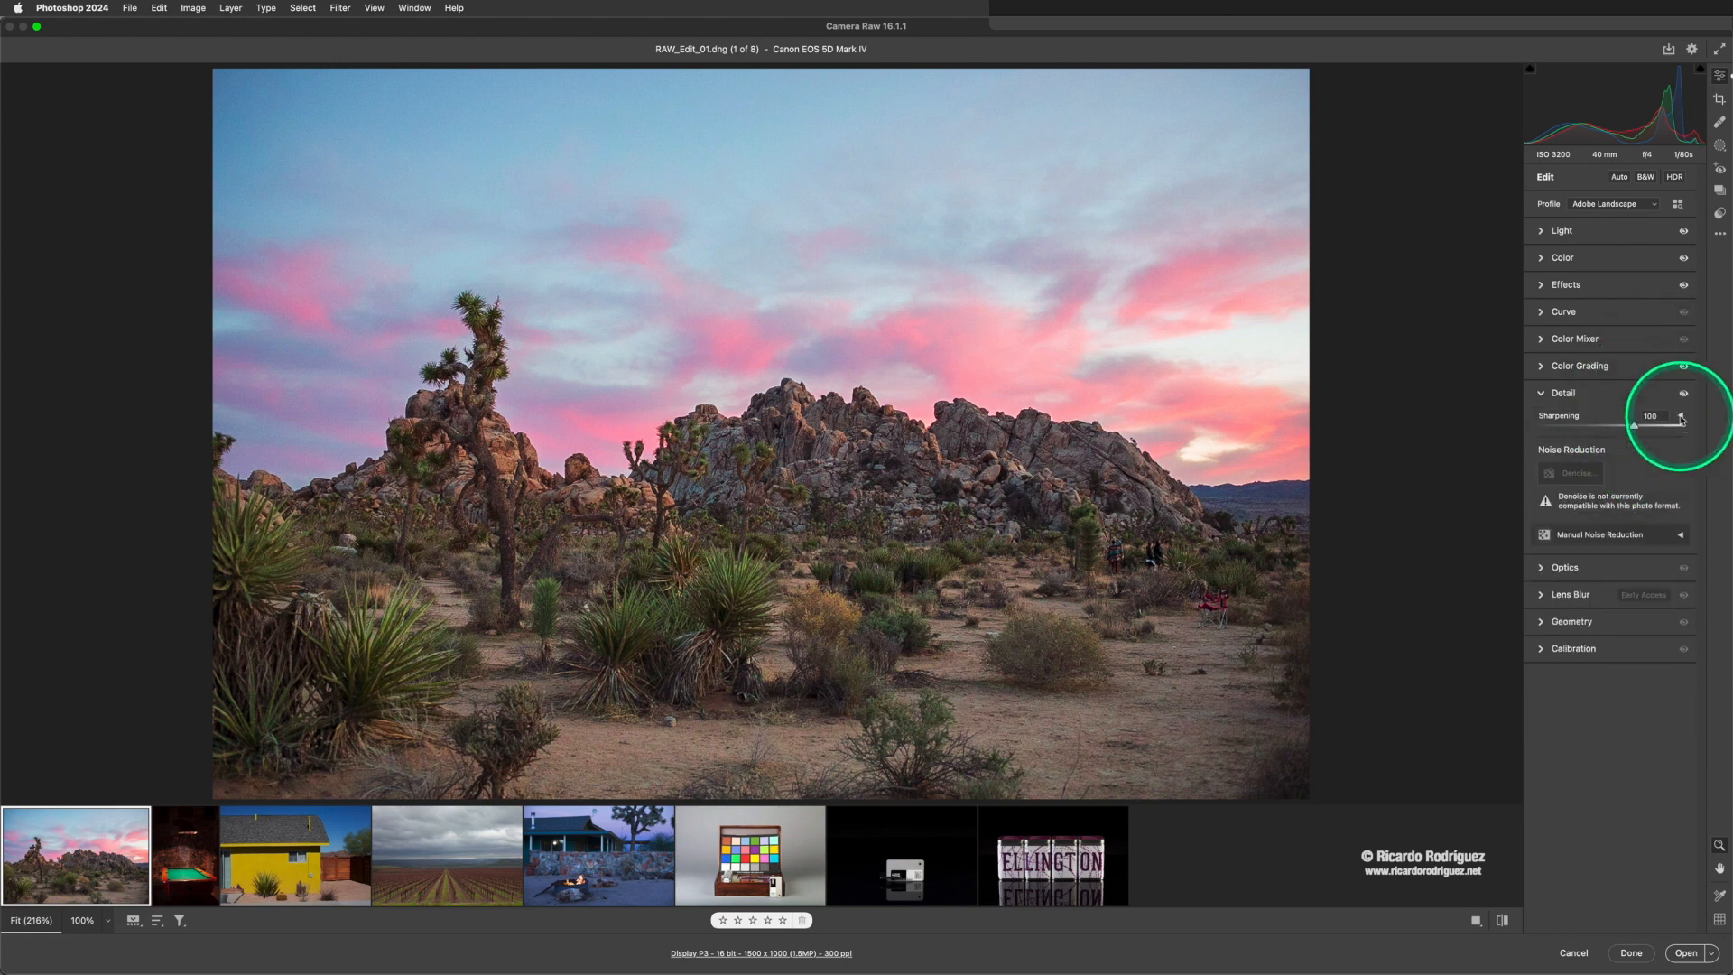
pyautogui.click(1680, 417)
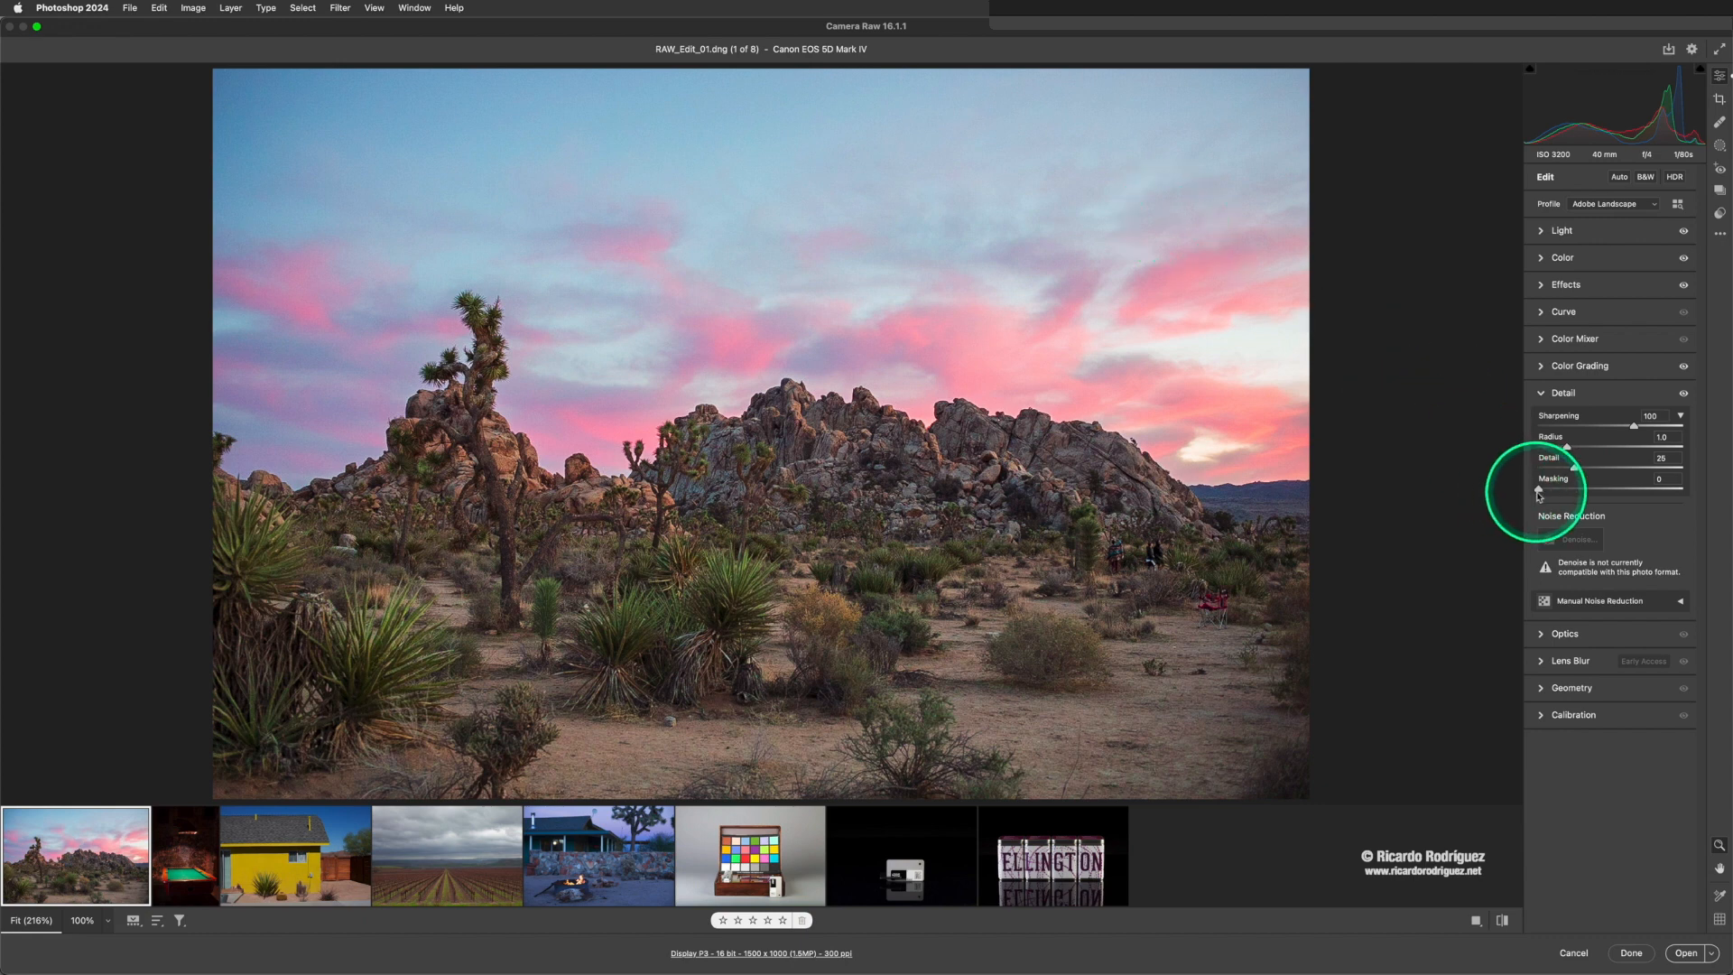
pyautogui.press('alt')
pyautogui.moveTo(1539, 492); pyautogui.dragTo(1597, 492)
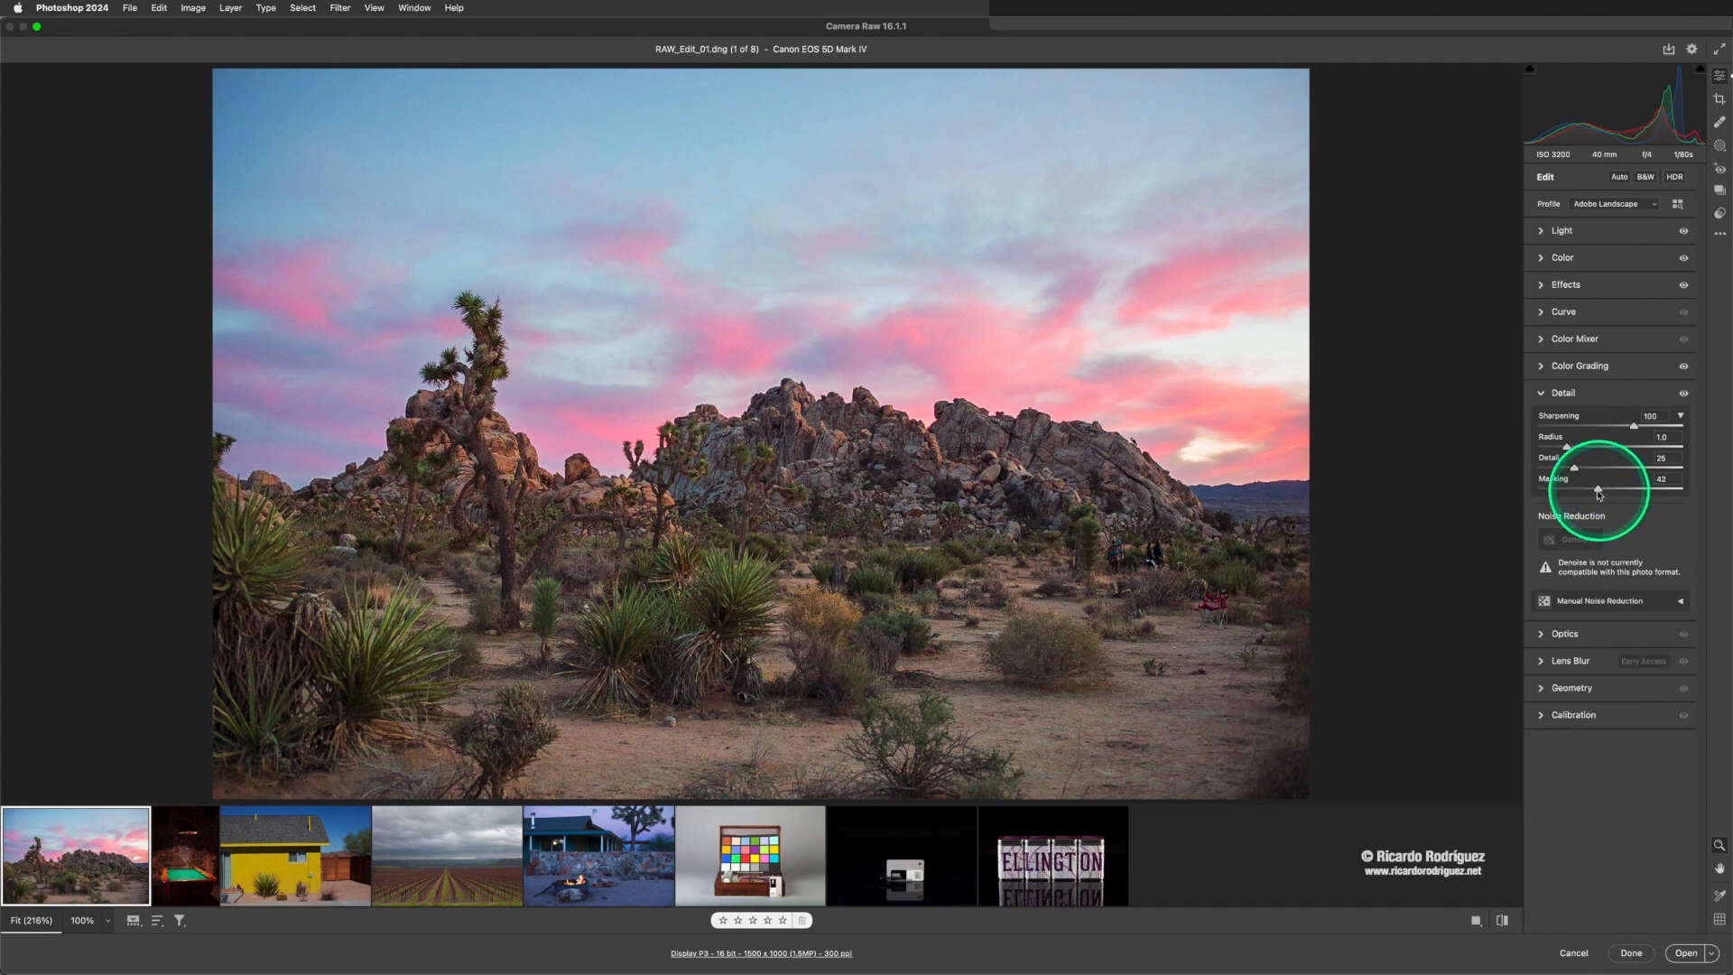
pyautogui.moveTo(1586, 492); pyautogui.dragTo(1657, 493)
pyautogui.press('alt')
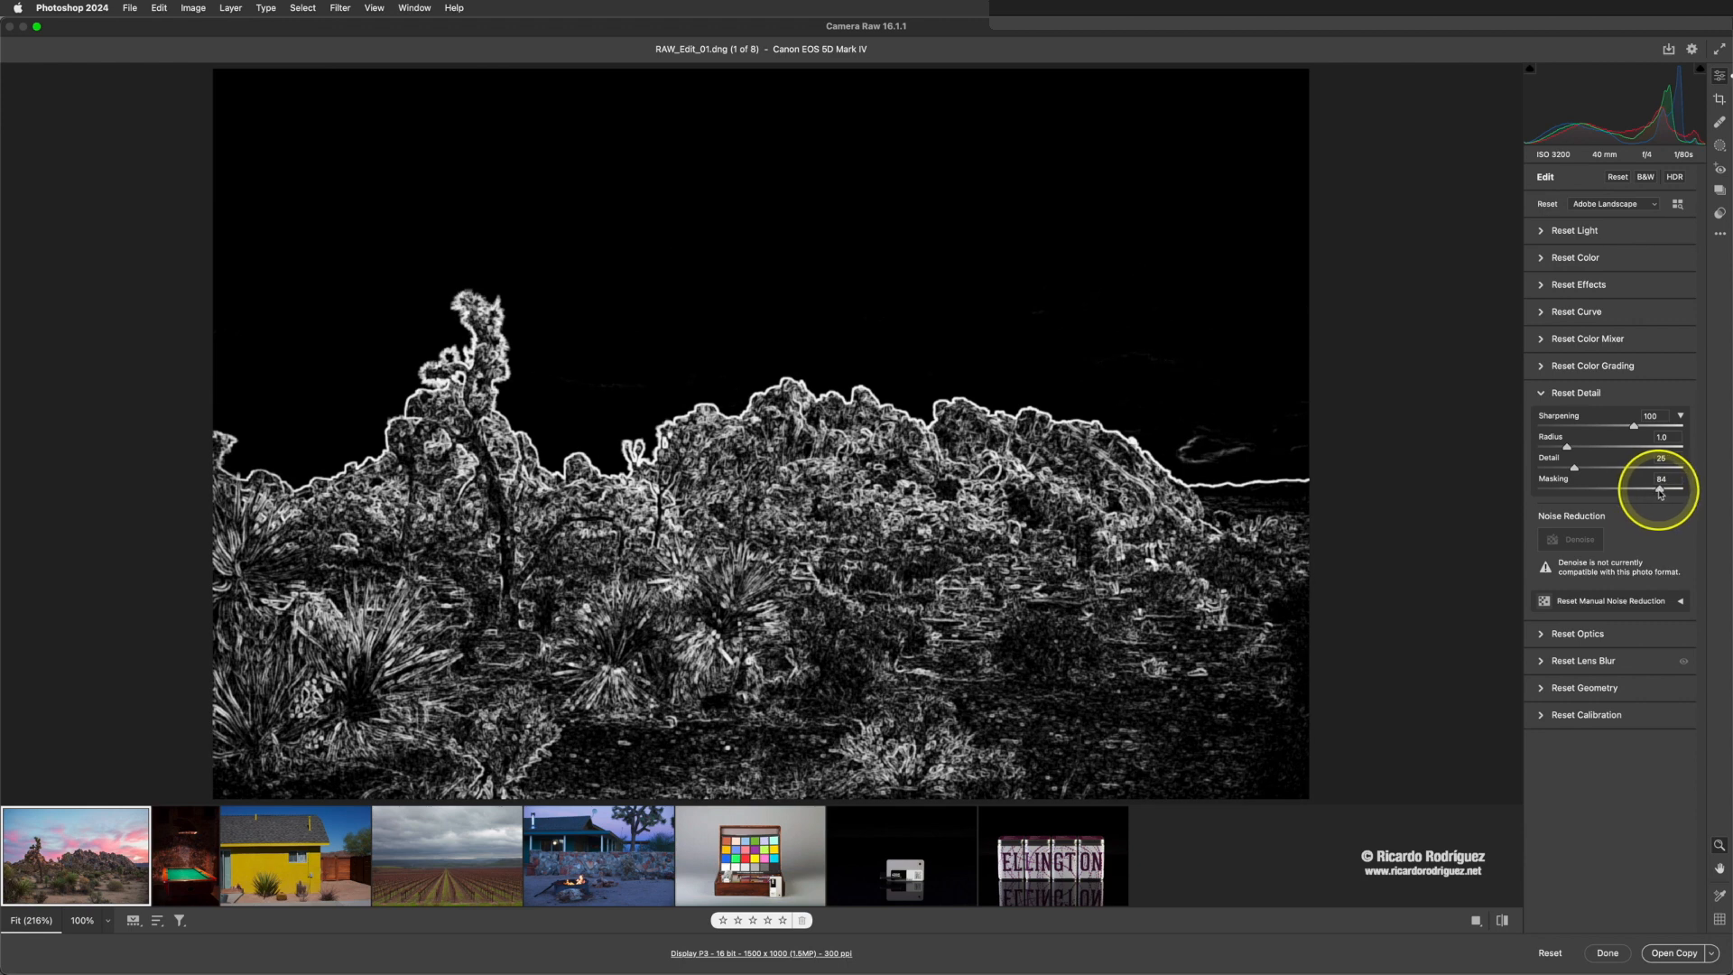
pyautogui.moveTo(1659, 493); pyautogui.dragTo(1662, 493)
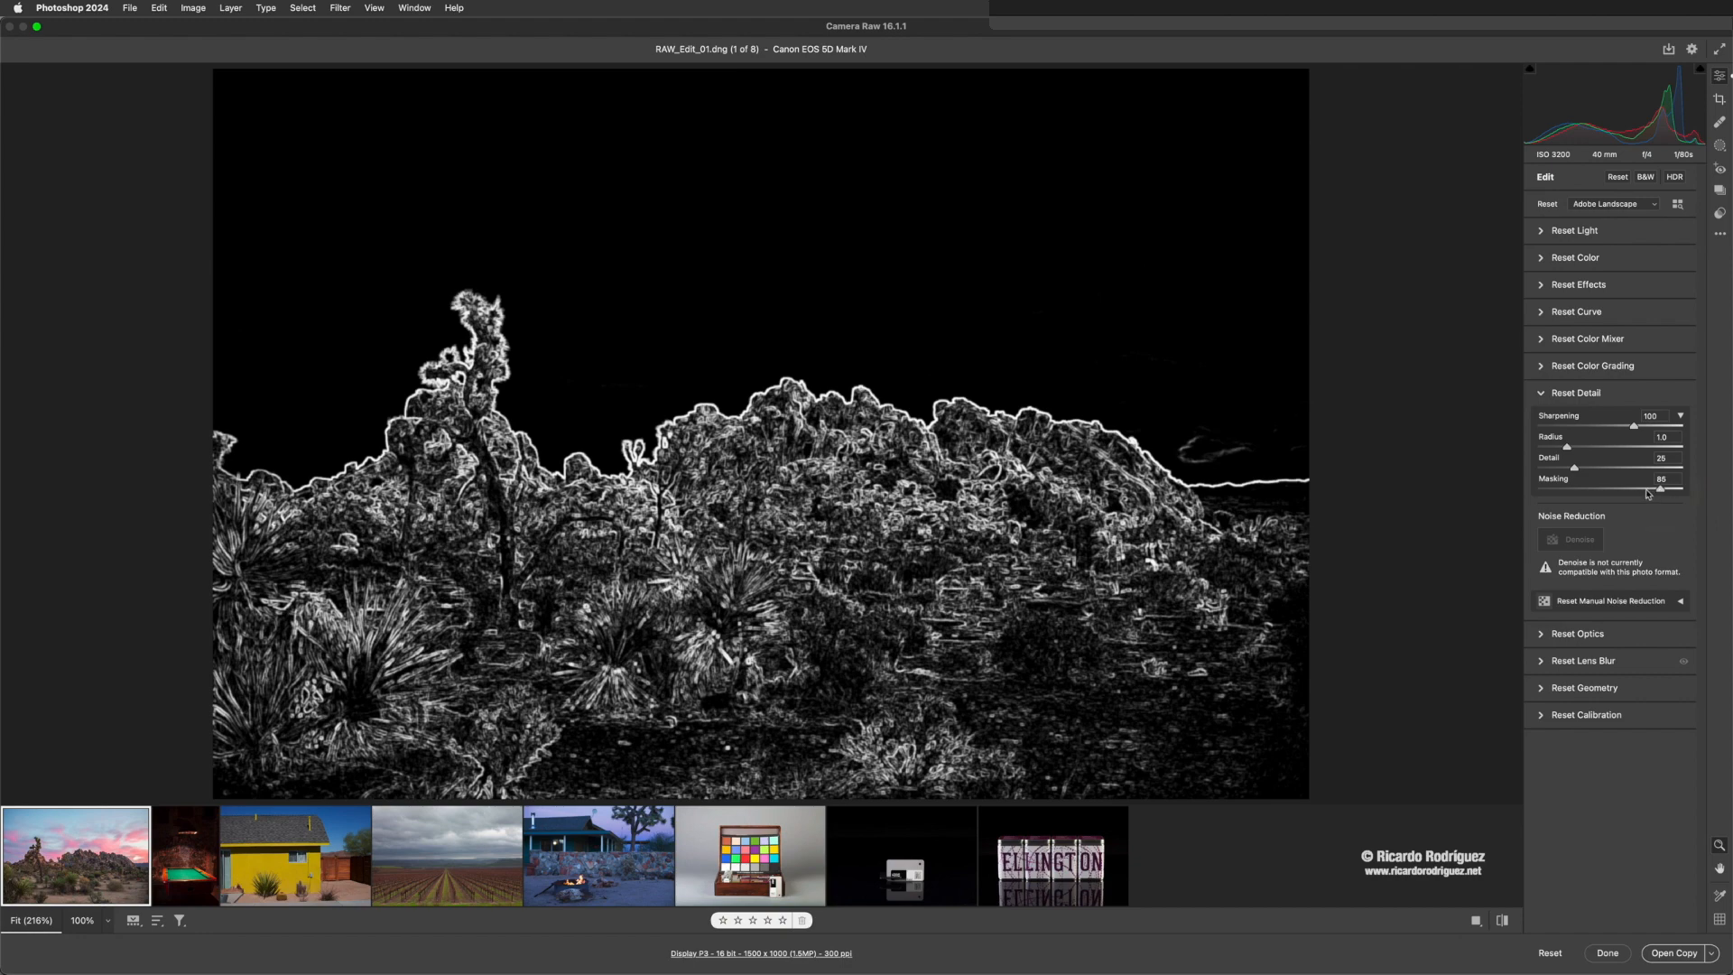
pyautogui.moveTo(1648, 494)
pyautogui.mouseDown()
pyautogui.moveTo(1536, 489)
pyautogui.moveTo(1667, 489)
pyautogui.mouseUp()
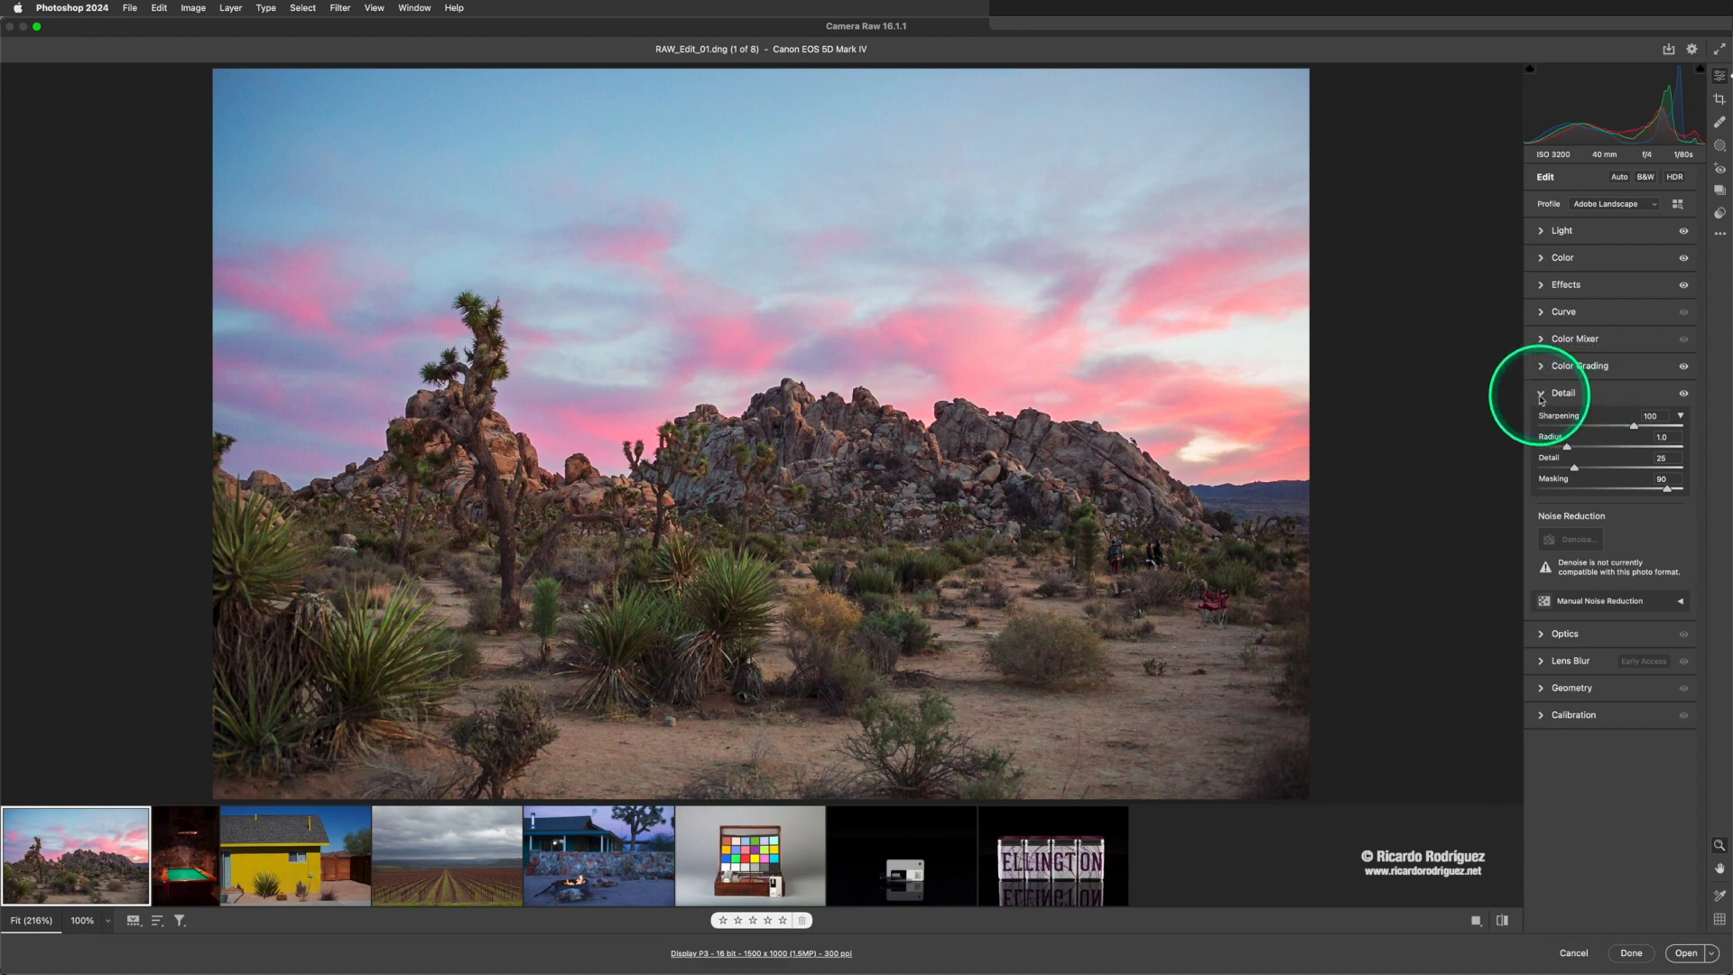
# - Enable lens profile corrections in the Optics settings and compare the edited photo with its original version
pyautogui.click(1541, 398)
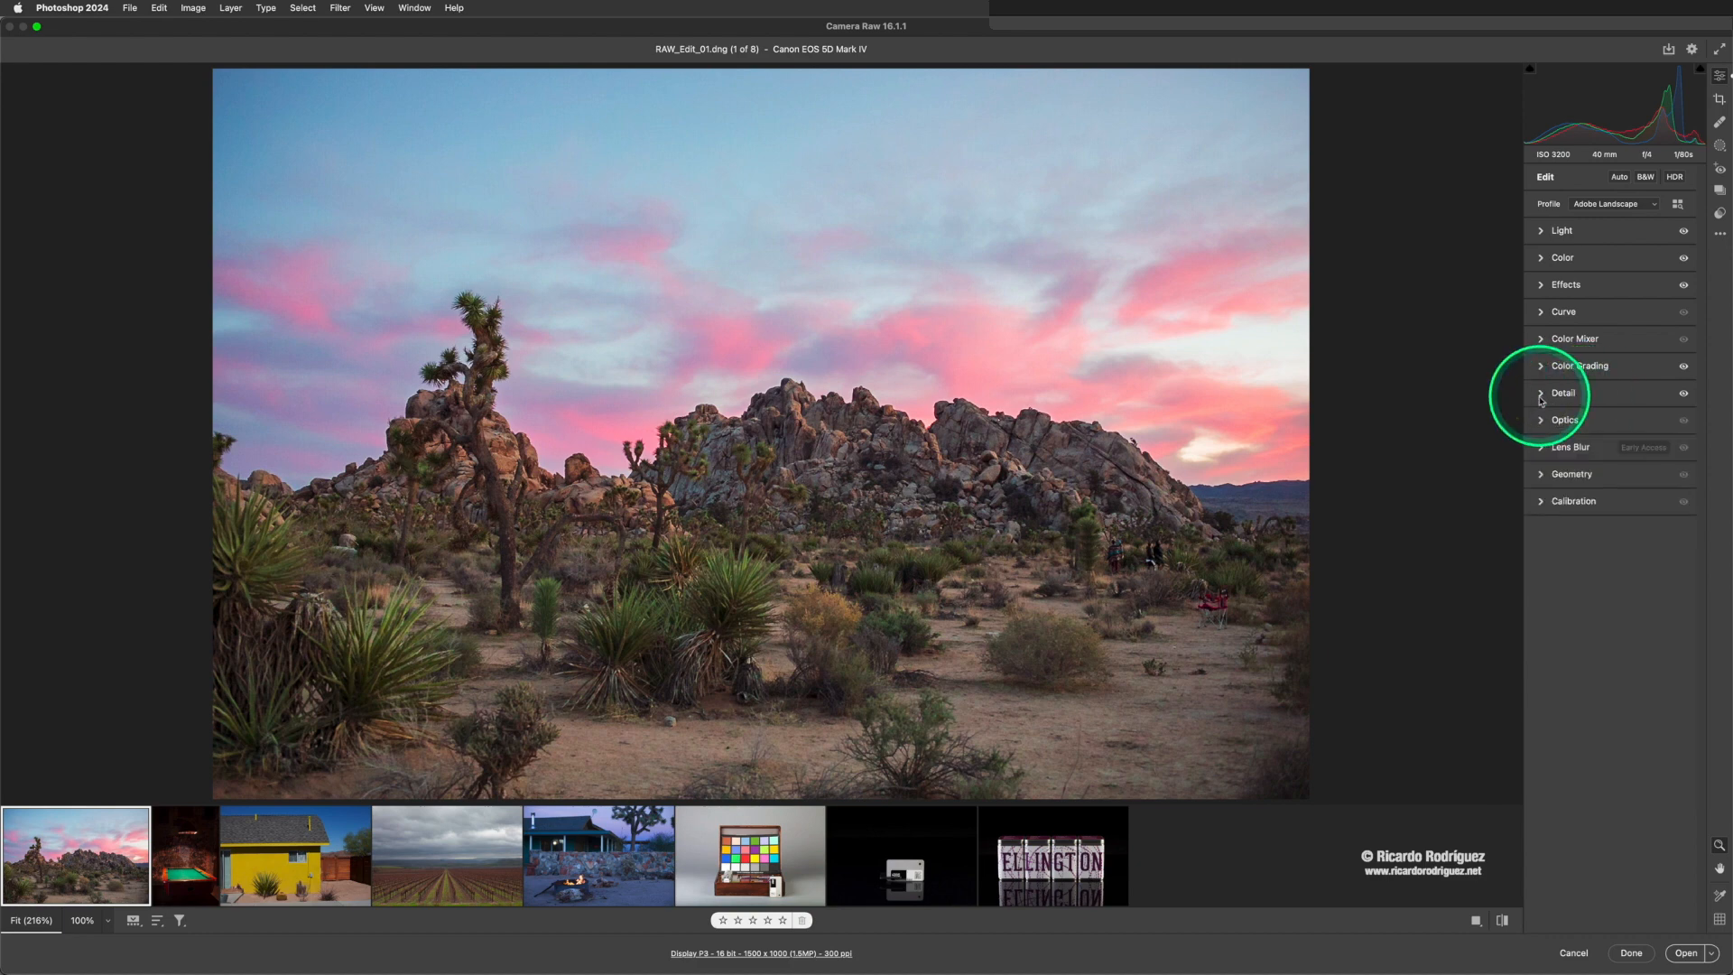
pyautogui.click(1543, 420)
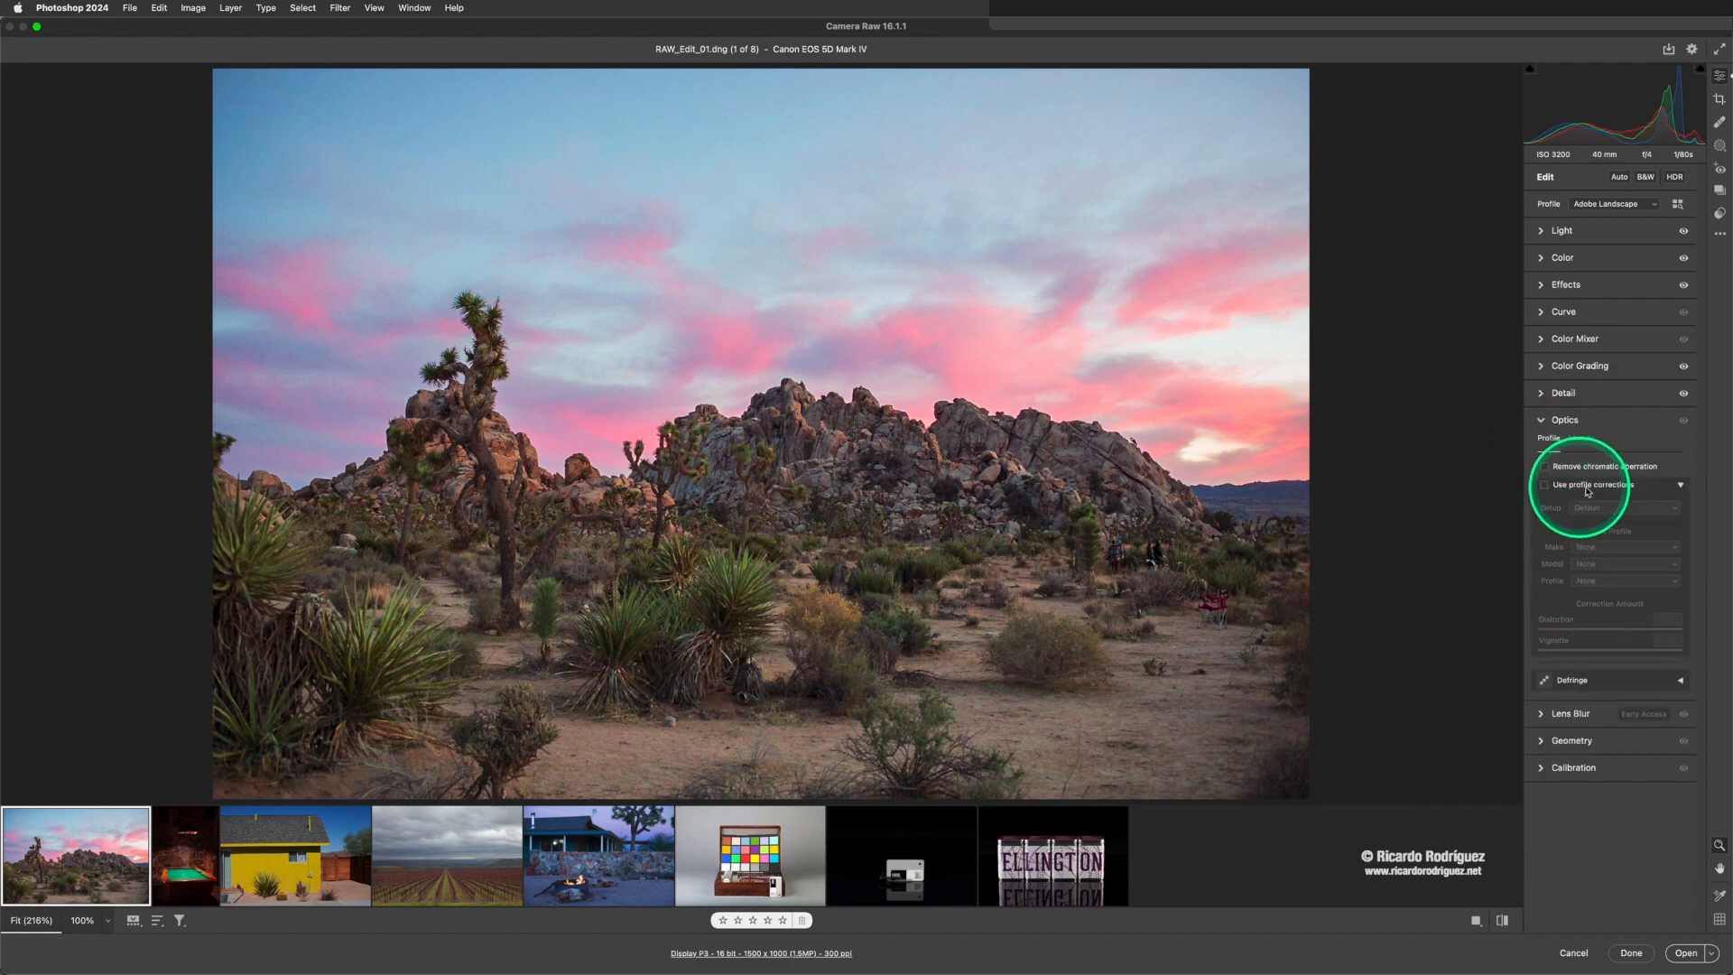
pyautogui.click(1543, 487)
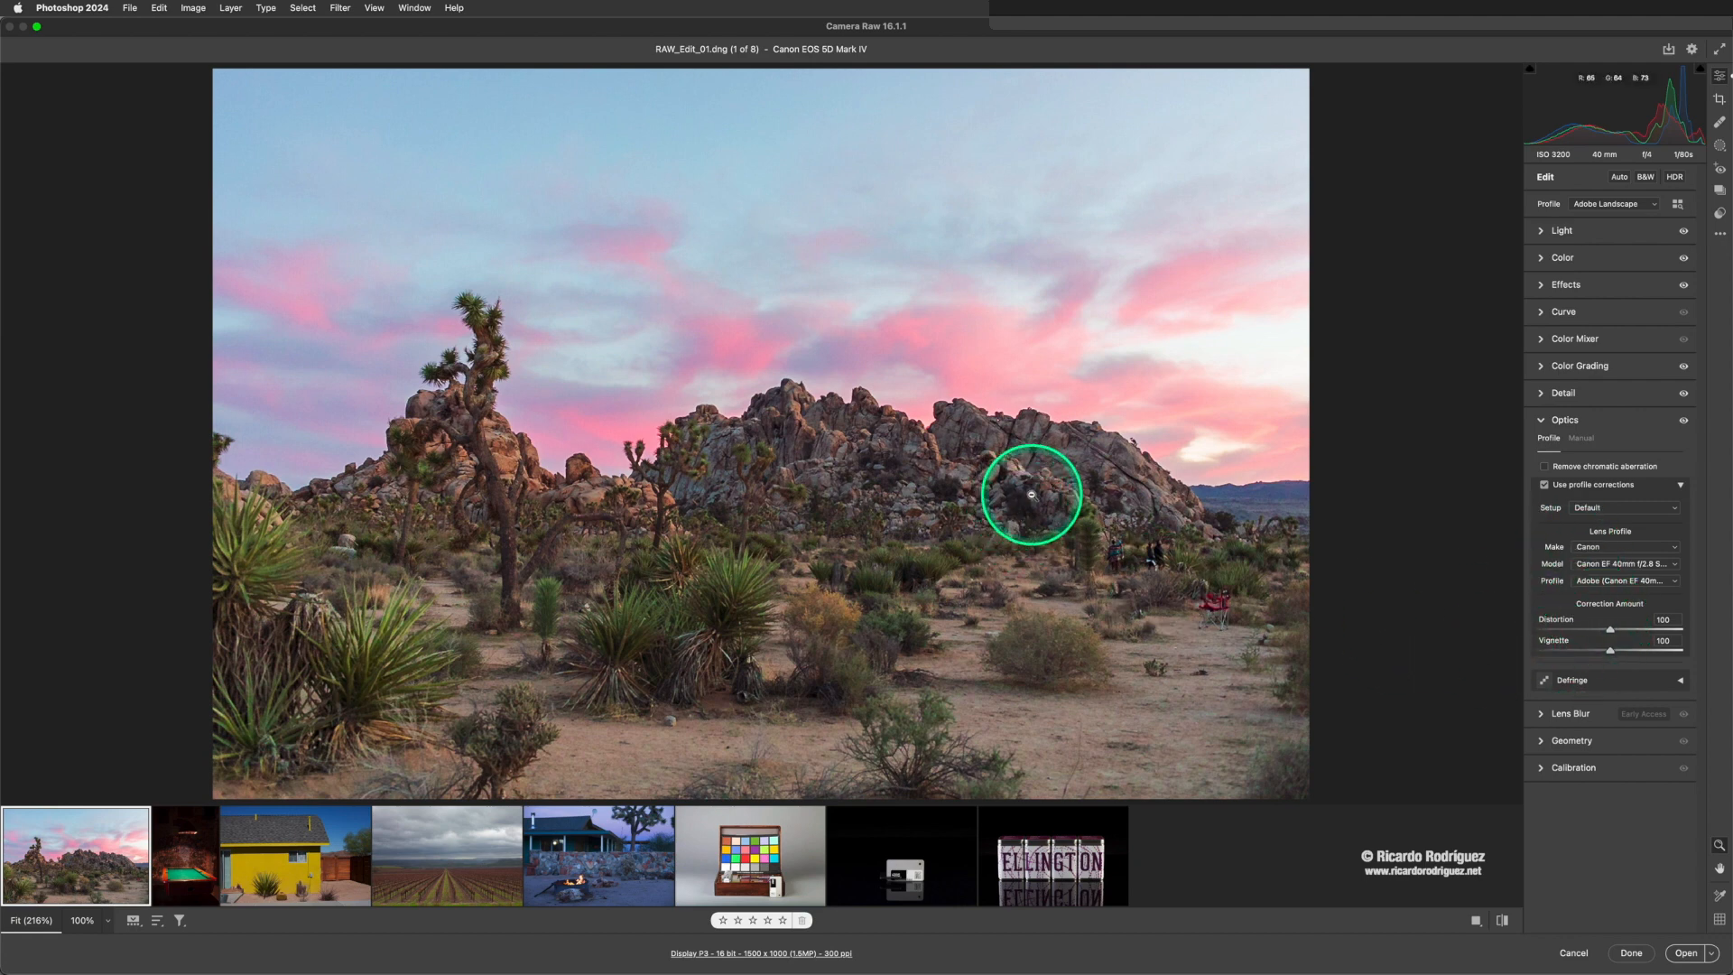
pyautogui.press('\\')
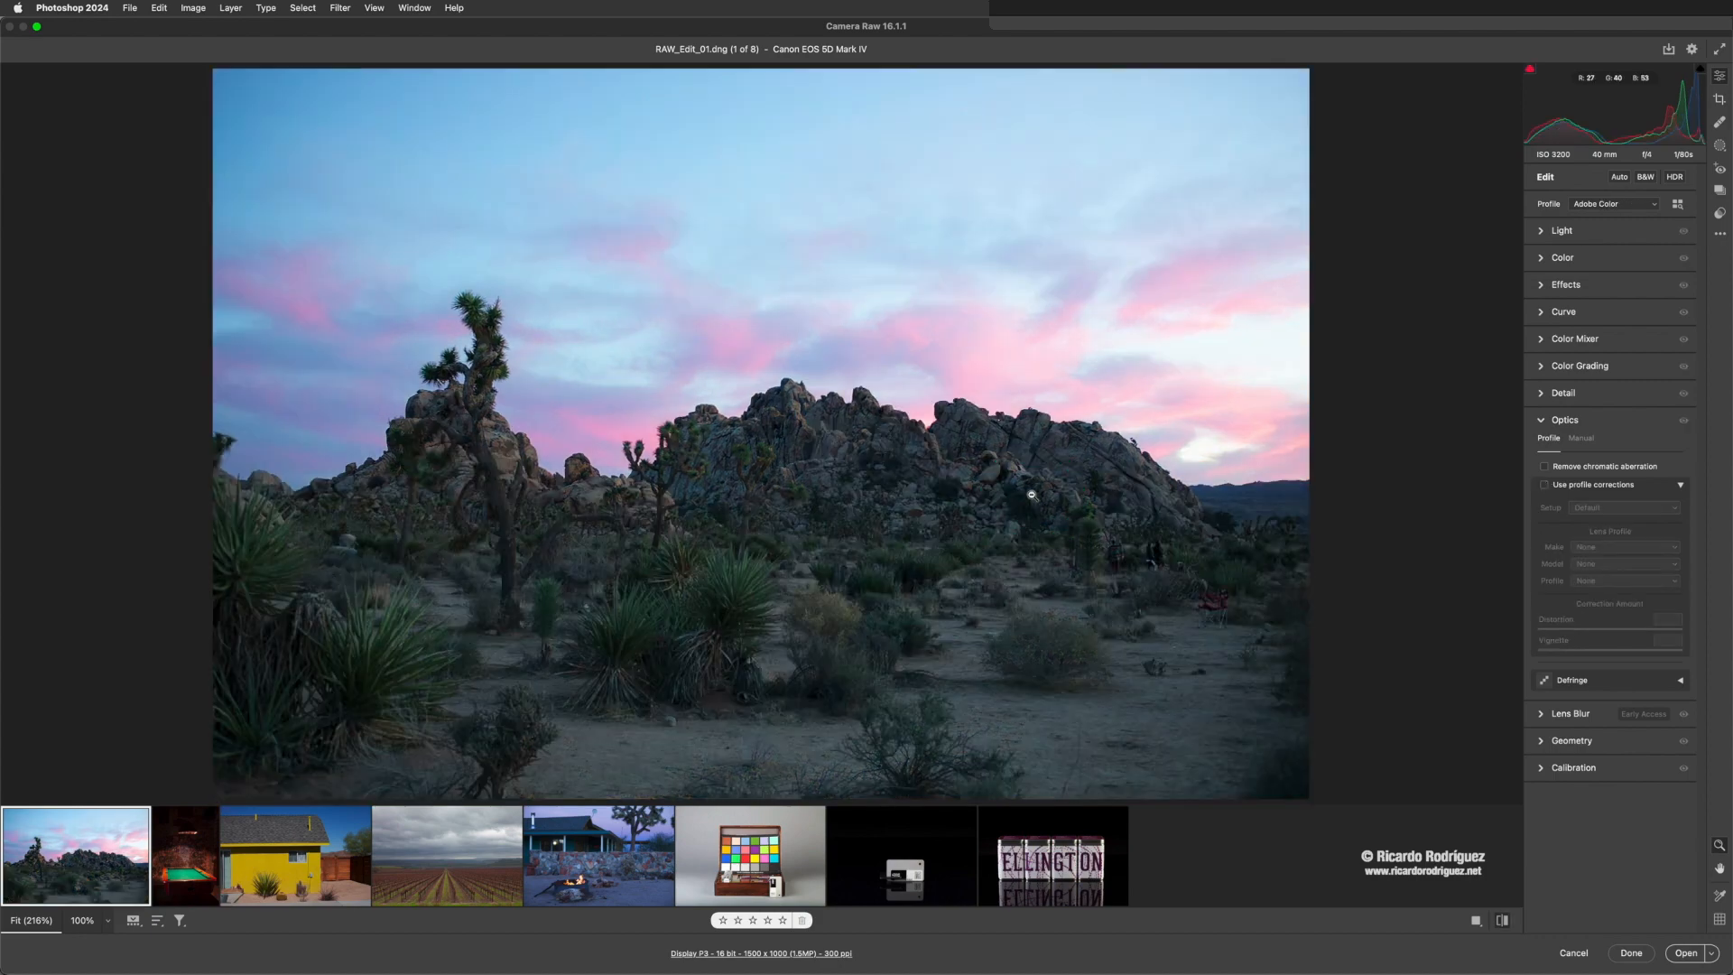
pyautogui.press('\\')
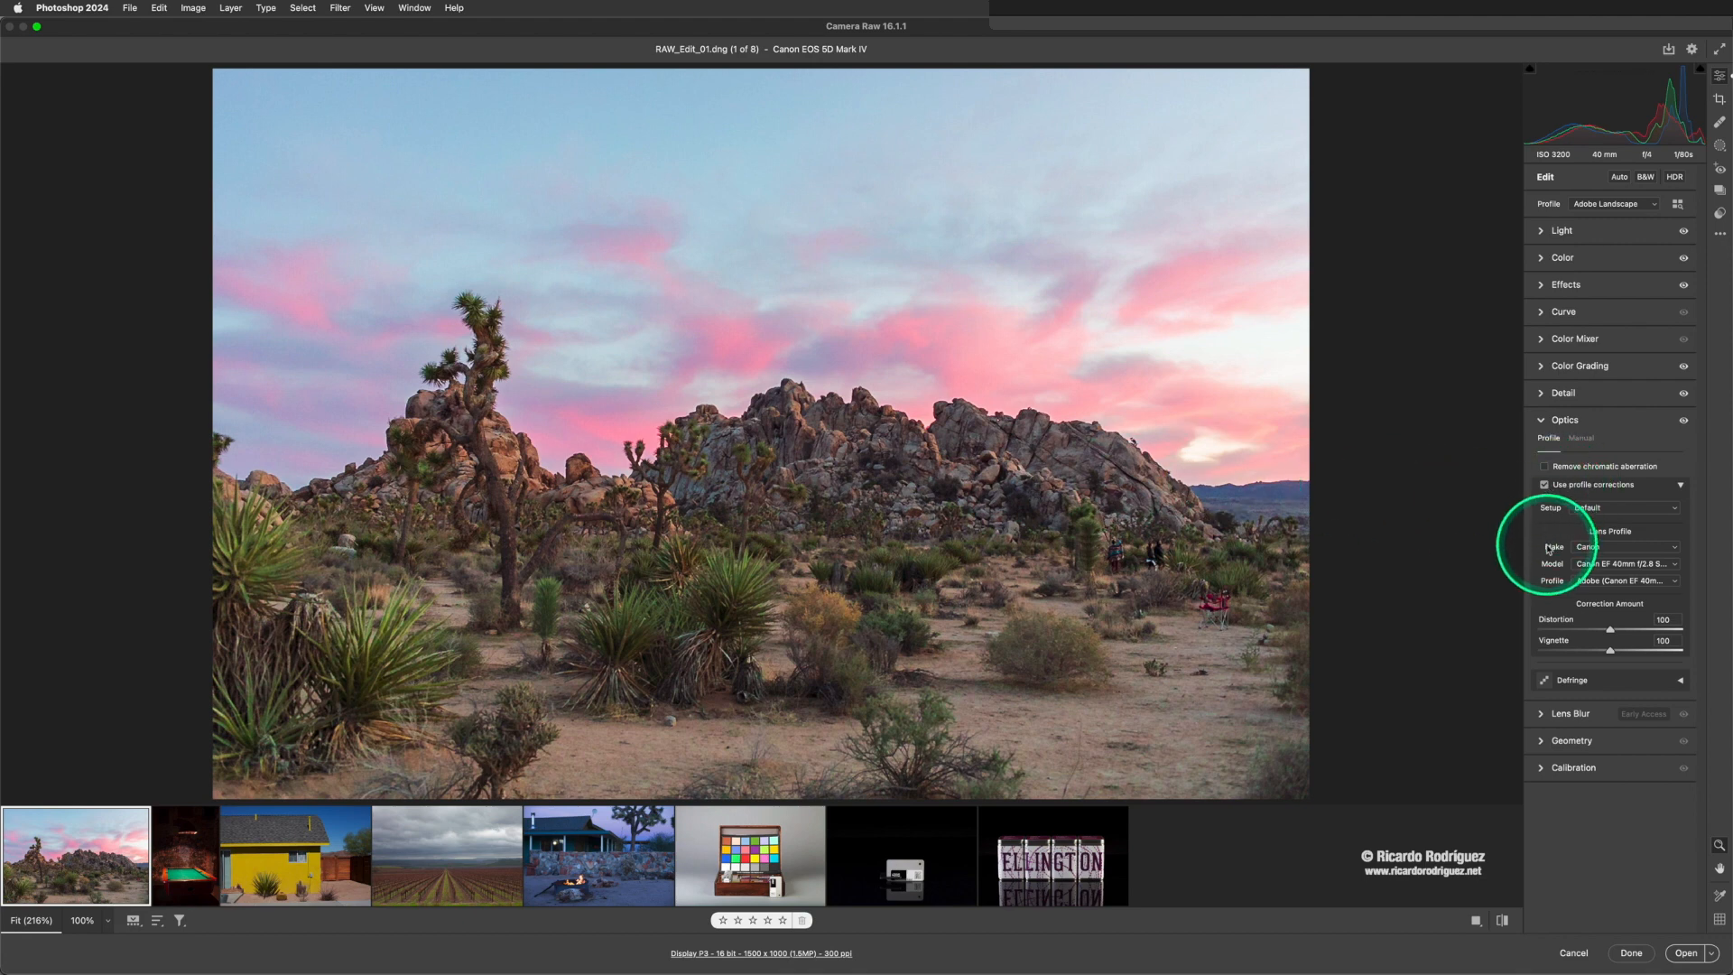
# - Try applying the Early Access Lens Blur to the desert photo, and switch it off again
pyautogui.click(1542, 714)
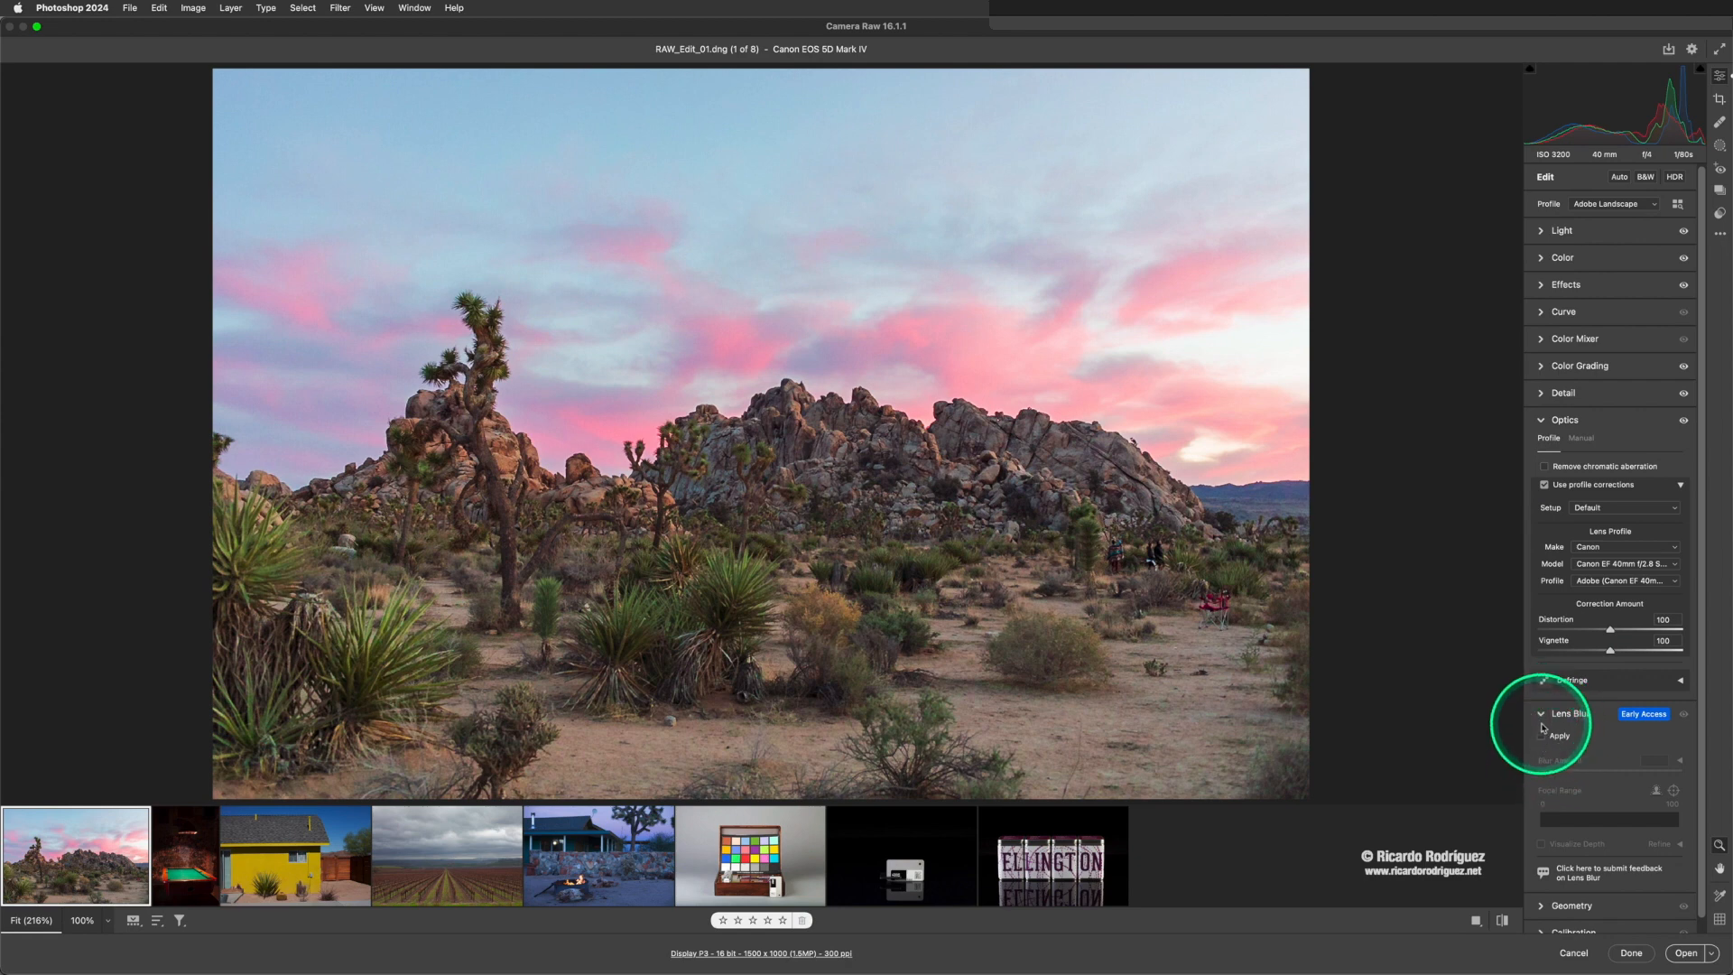
pyautogui.click(1542, 716)
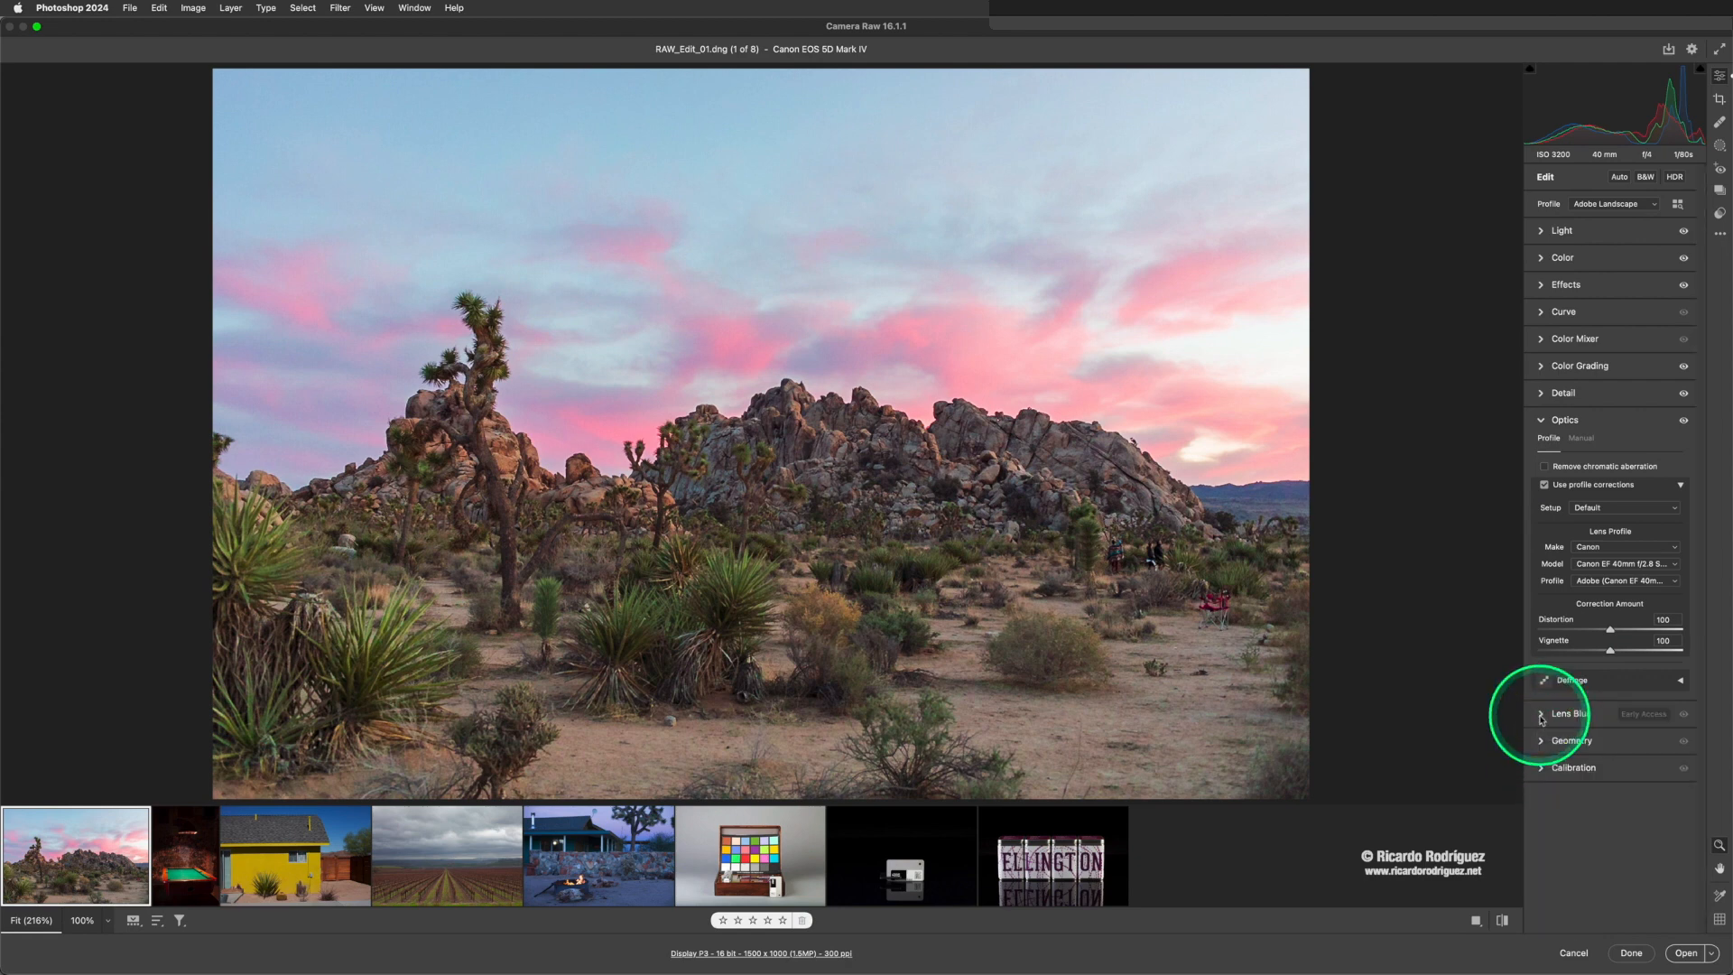
pyautogui.click(1542, 716)
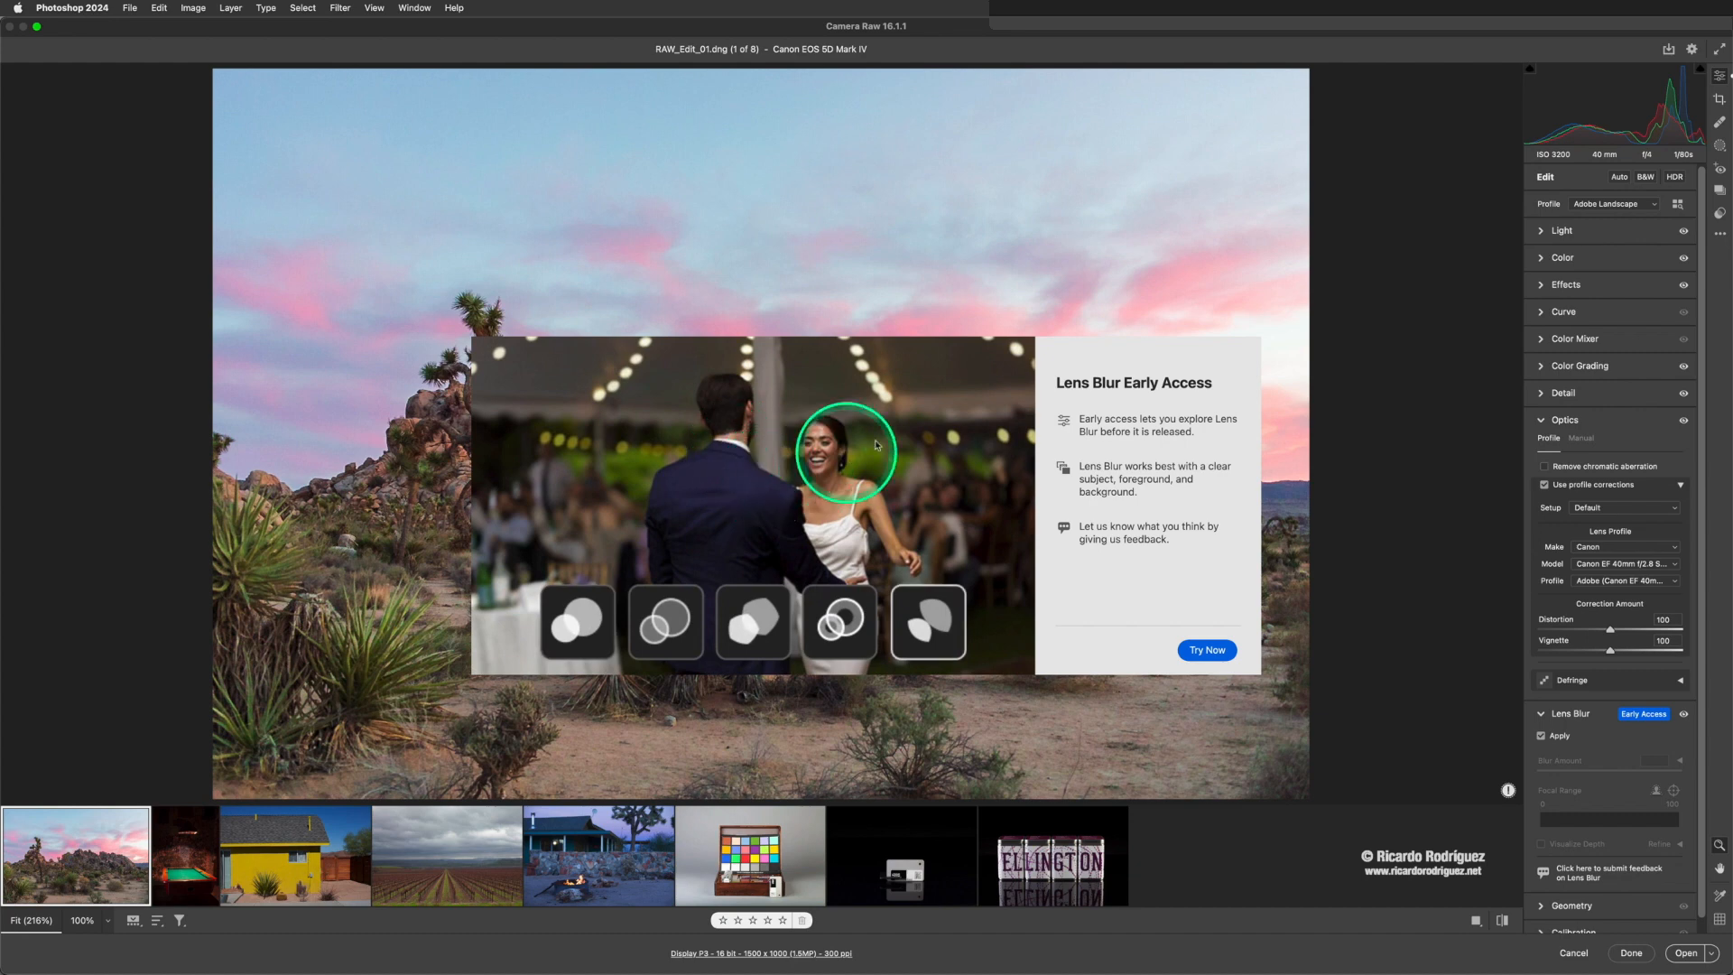
pyautogui.click(1223, 654)
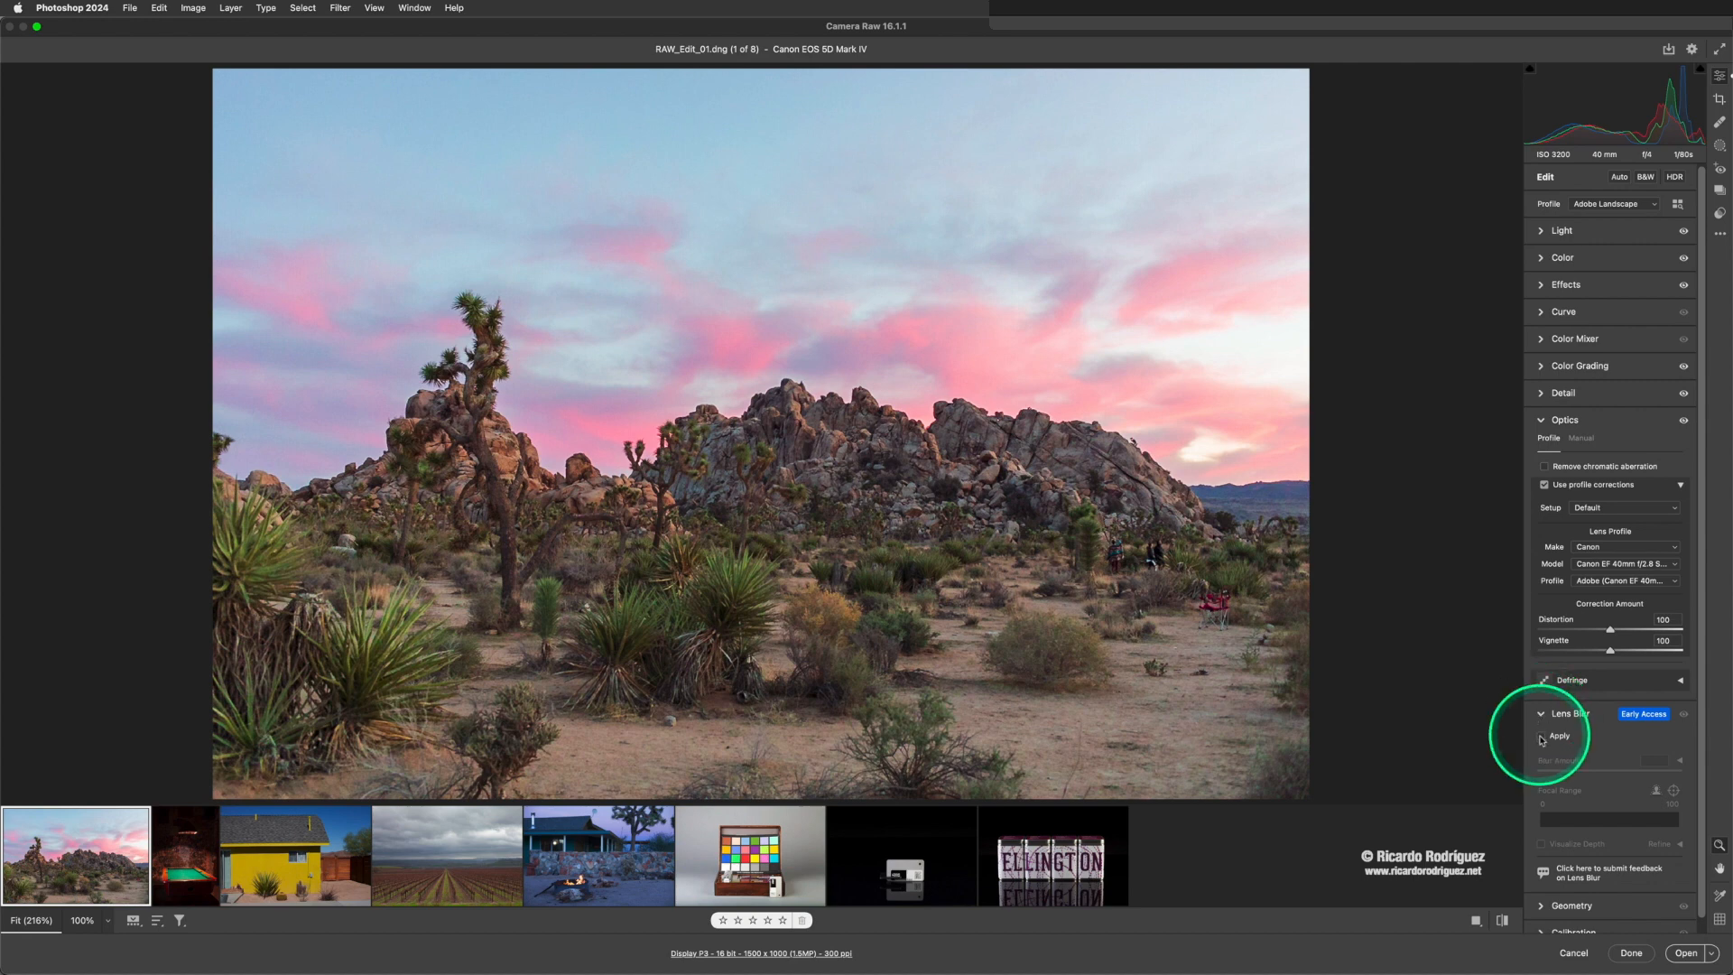
pyautogui.click(1541, 737)
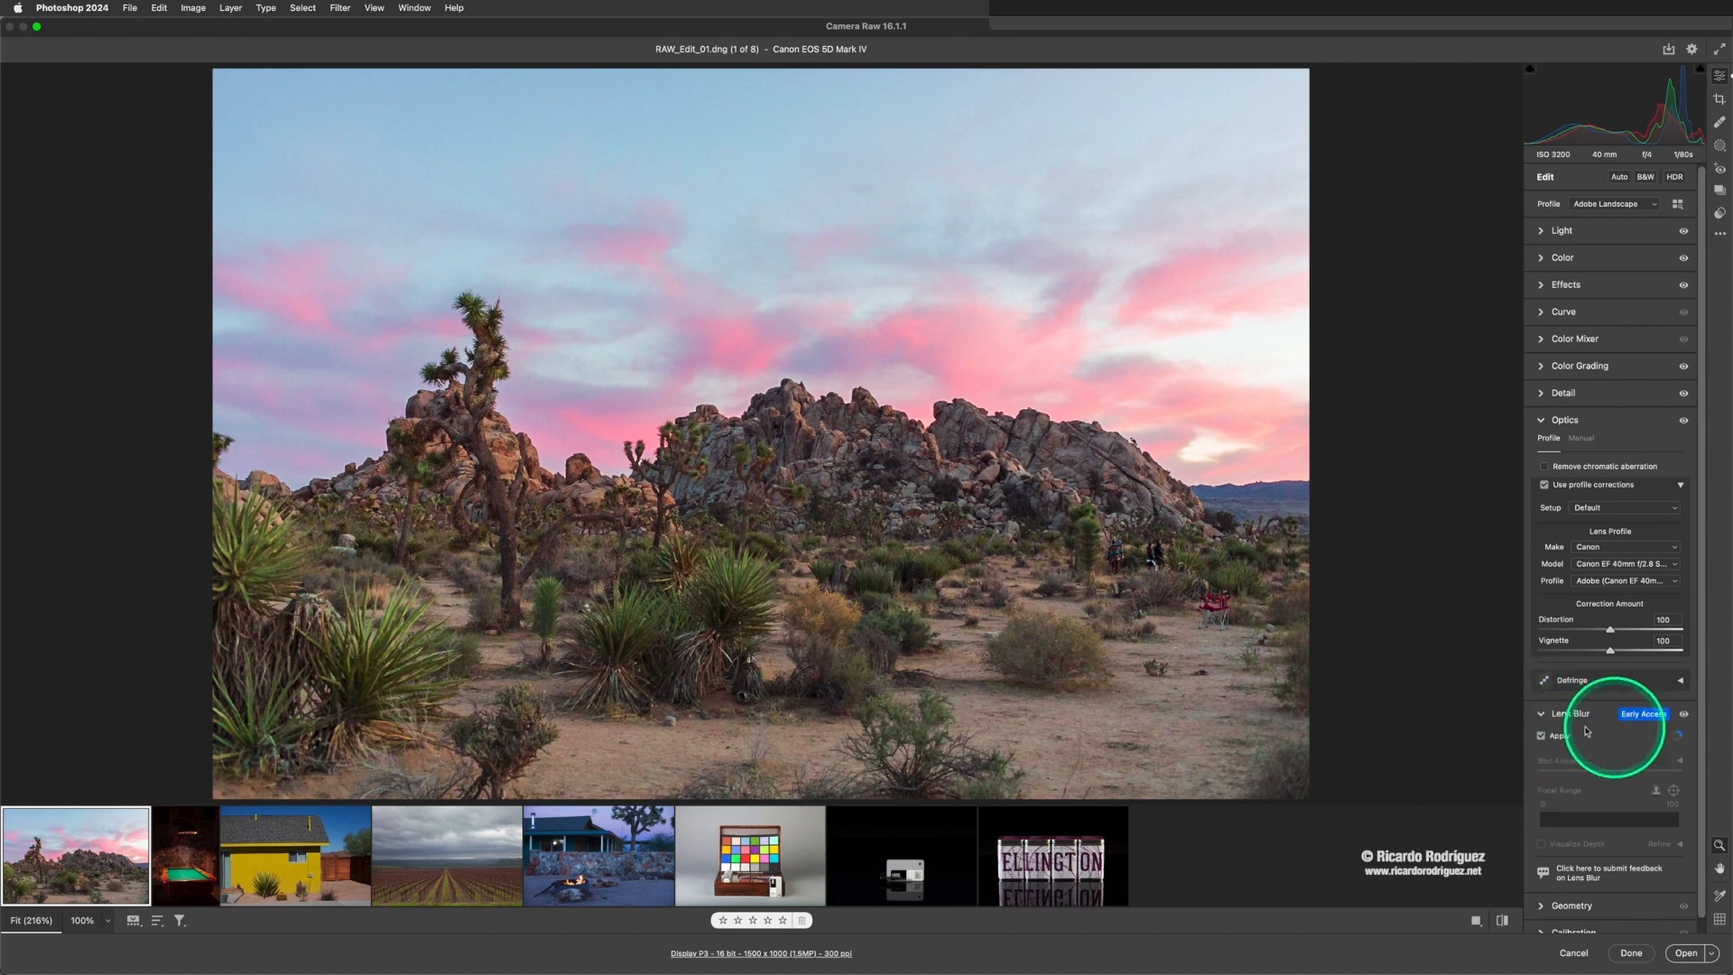
pyautogui.click(1541, 714)
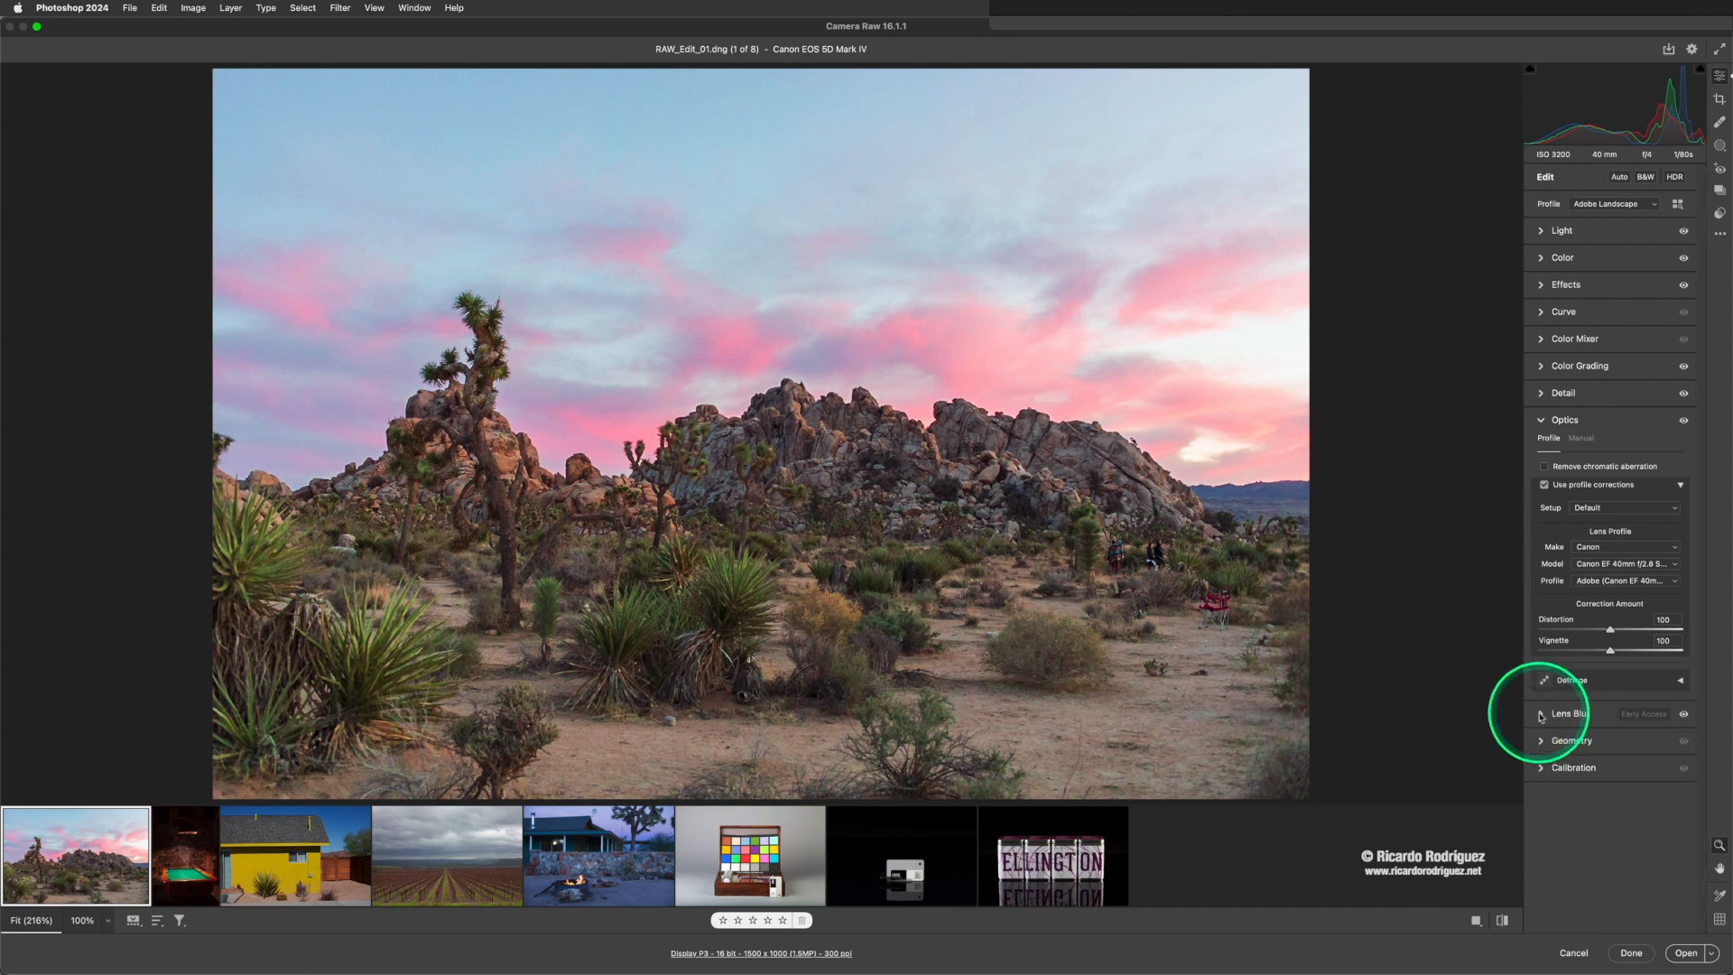
pyautogui.click(1540, 715)
pyautogui.click(1542, 739)
pyautogui.click(1540, 715)
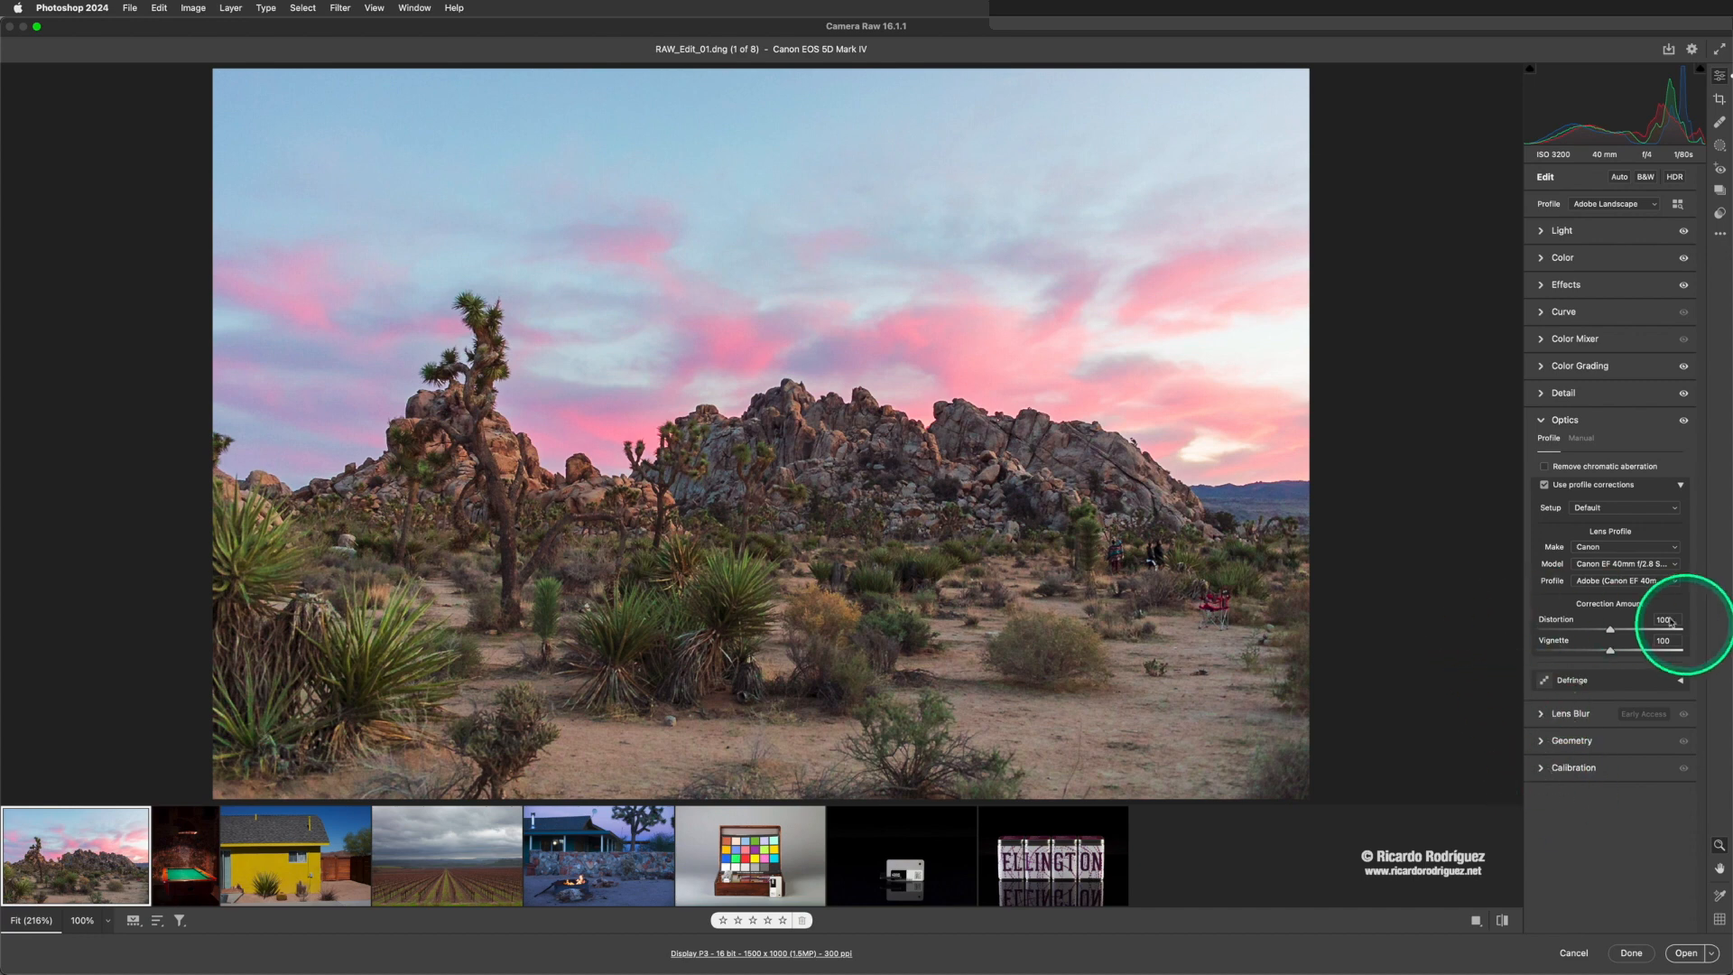
# - Review the photo's Light, Color, Effects and Detail settings, and compare the edited result with the original
pyautogui.click(1541, 421)
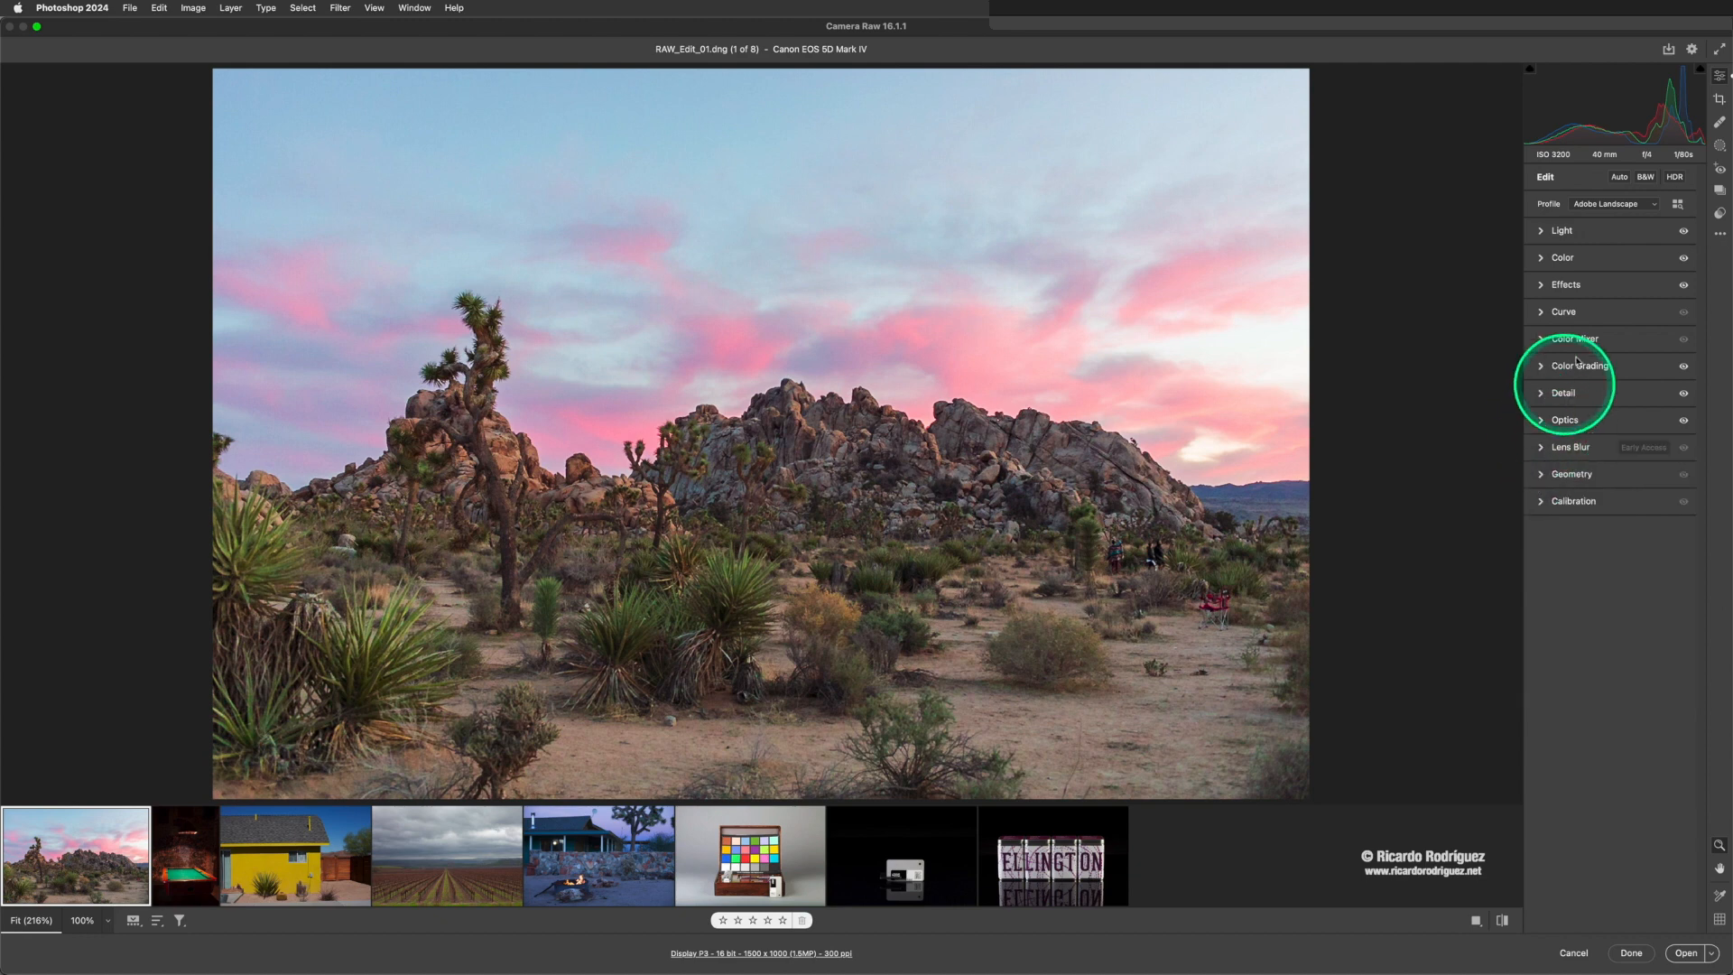
pyautogui.click(1544, 234)
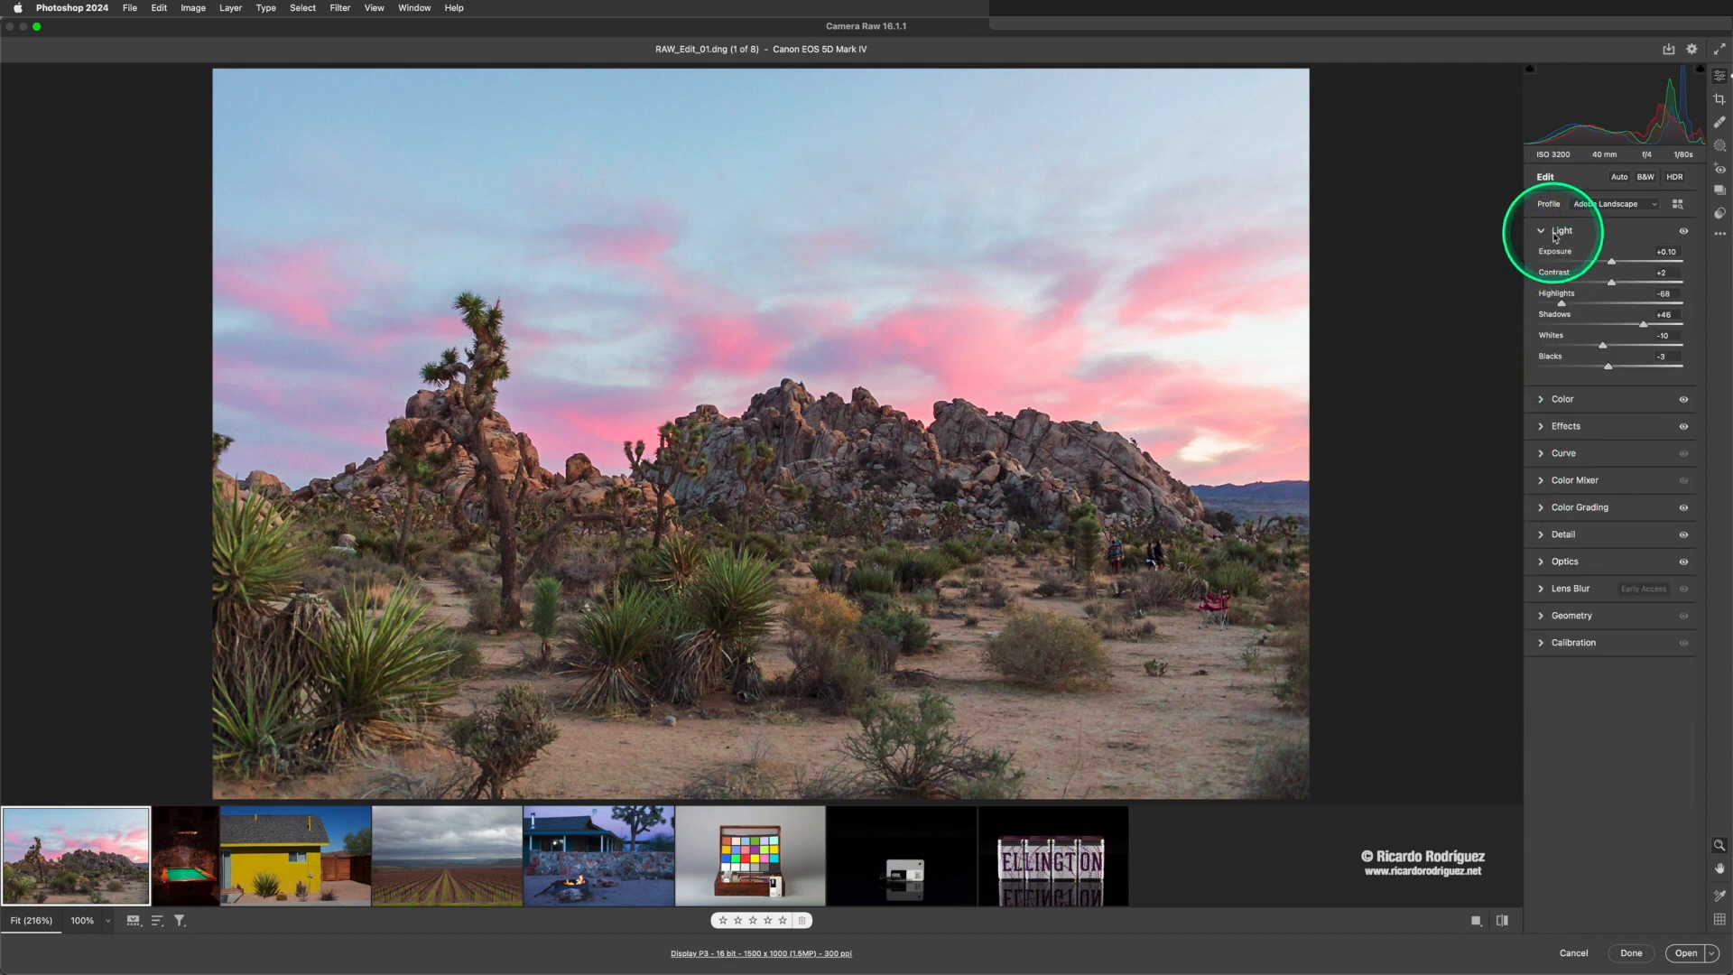
pyautogui.click(1540, 400)
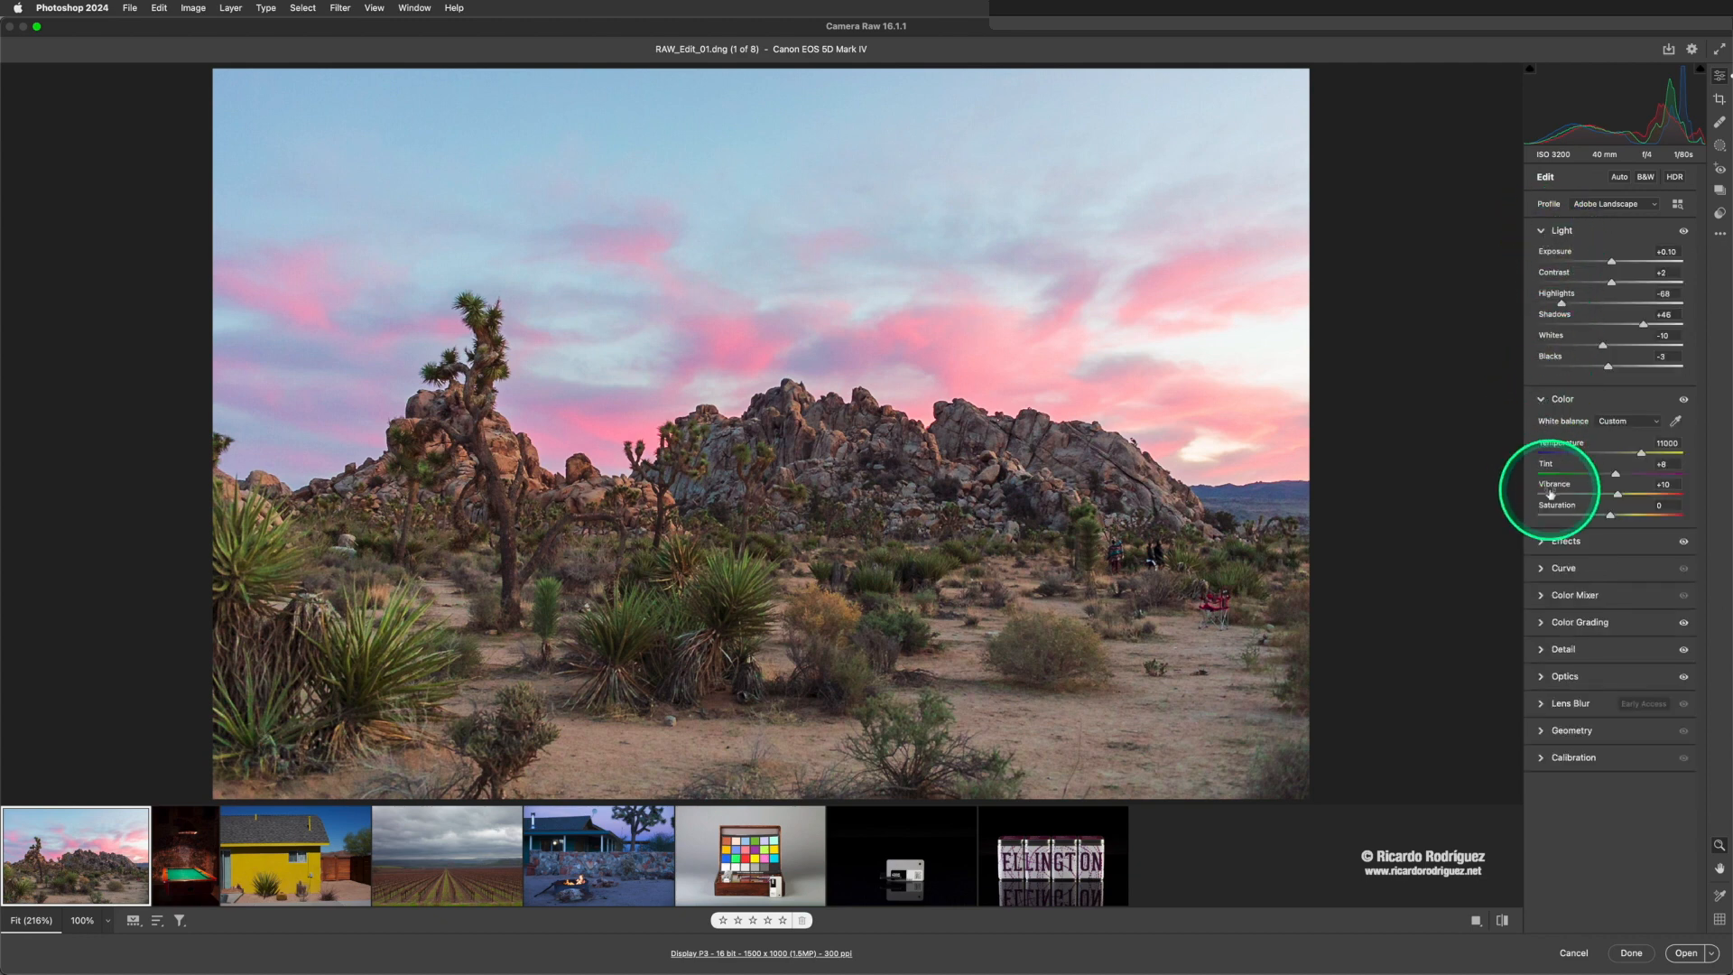
pyautogui.click(1542, 542)
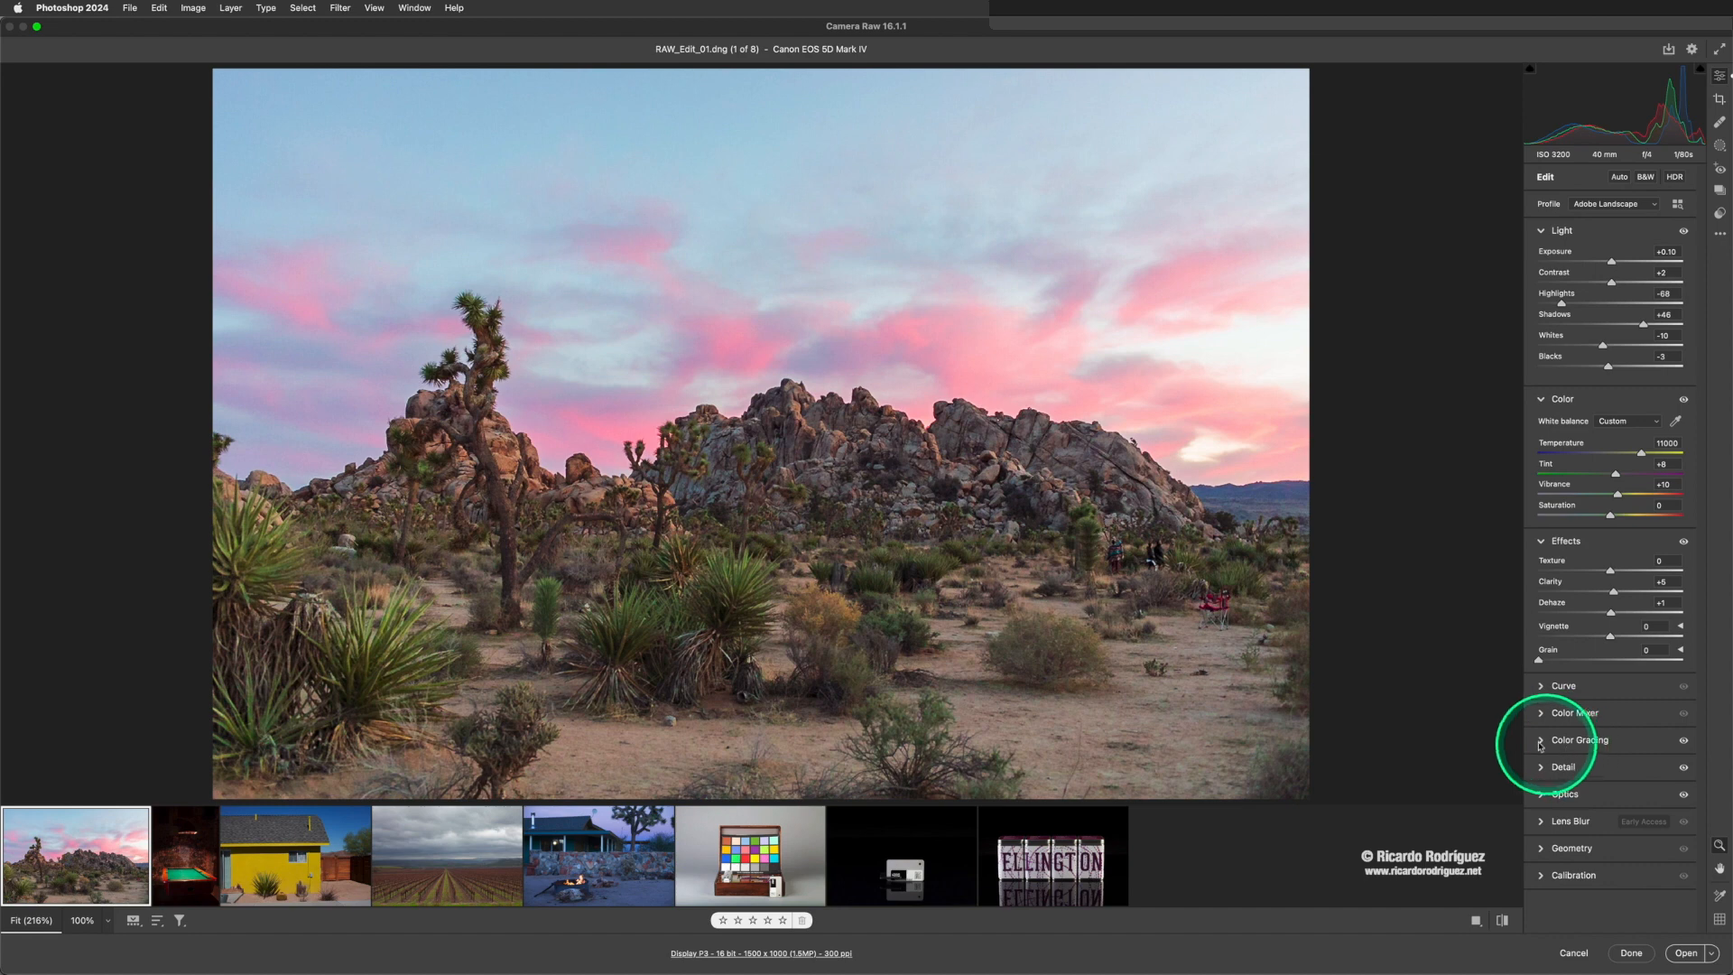
pyautogui.moveTo(1545, 744)
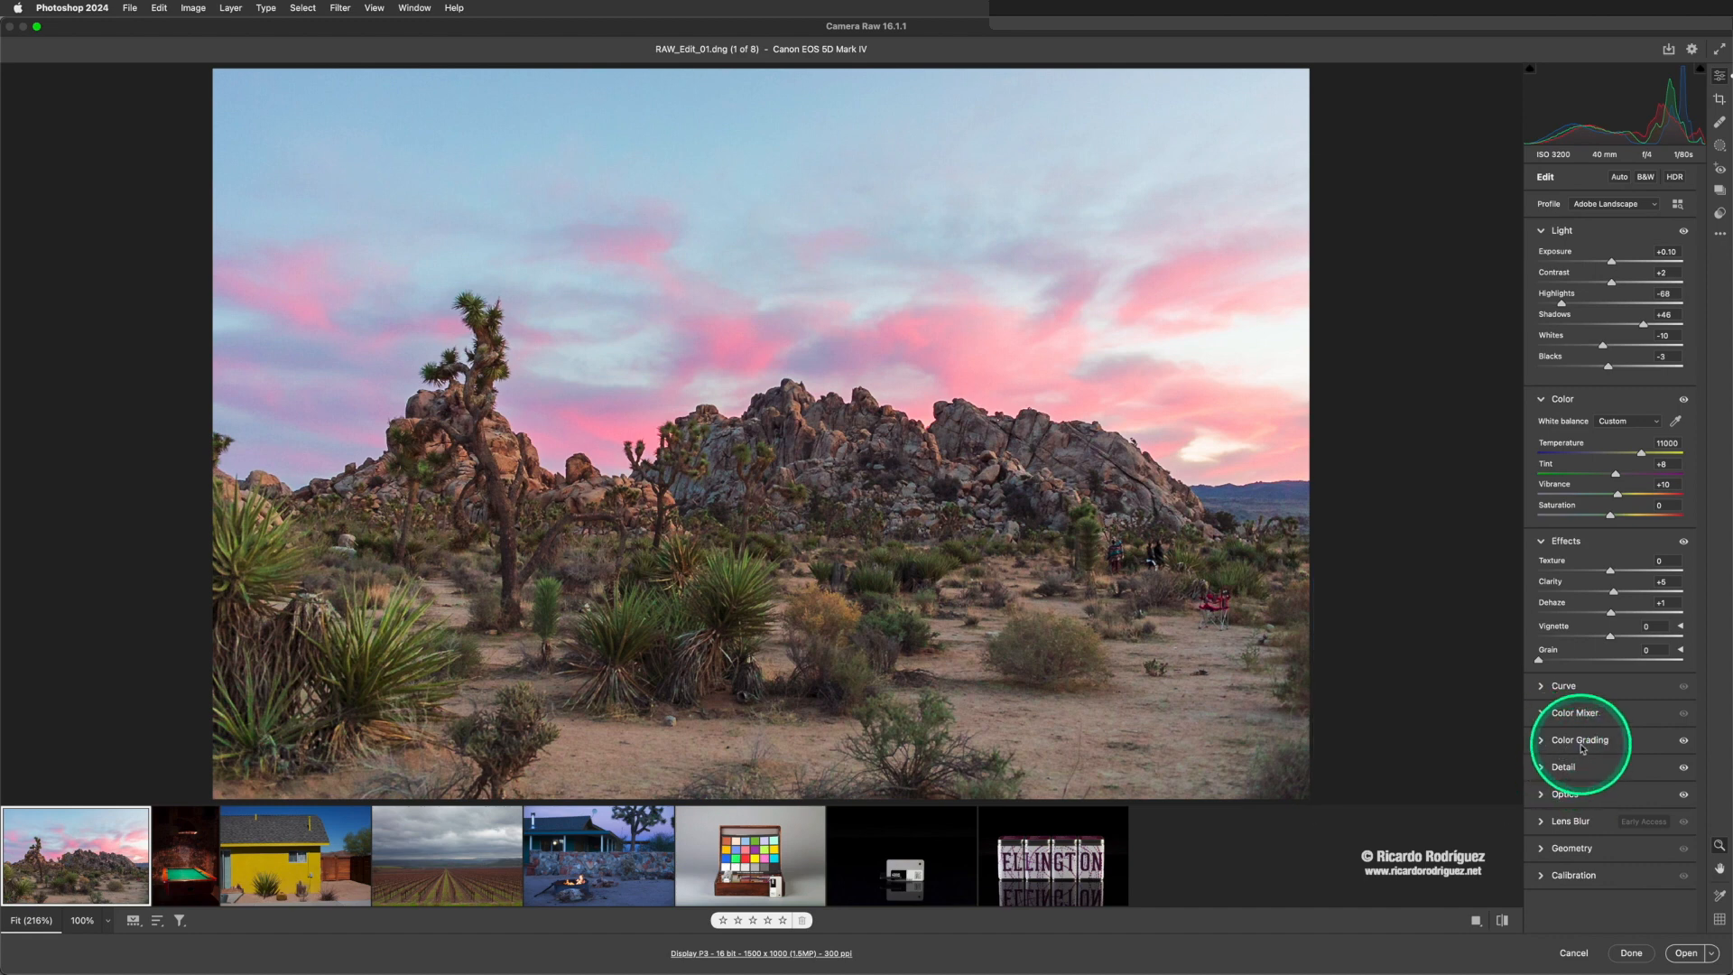
pyautogui.click(1543, 768)
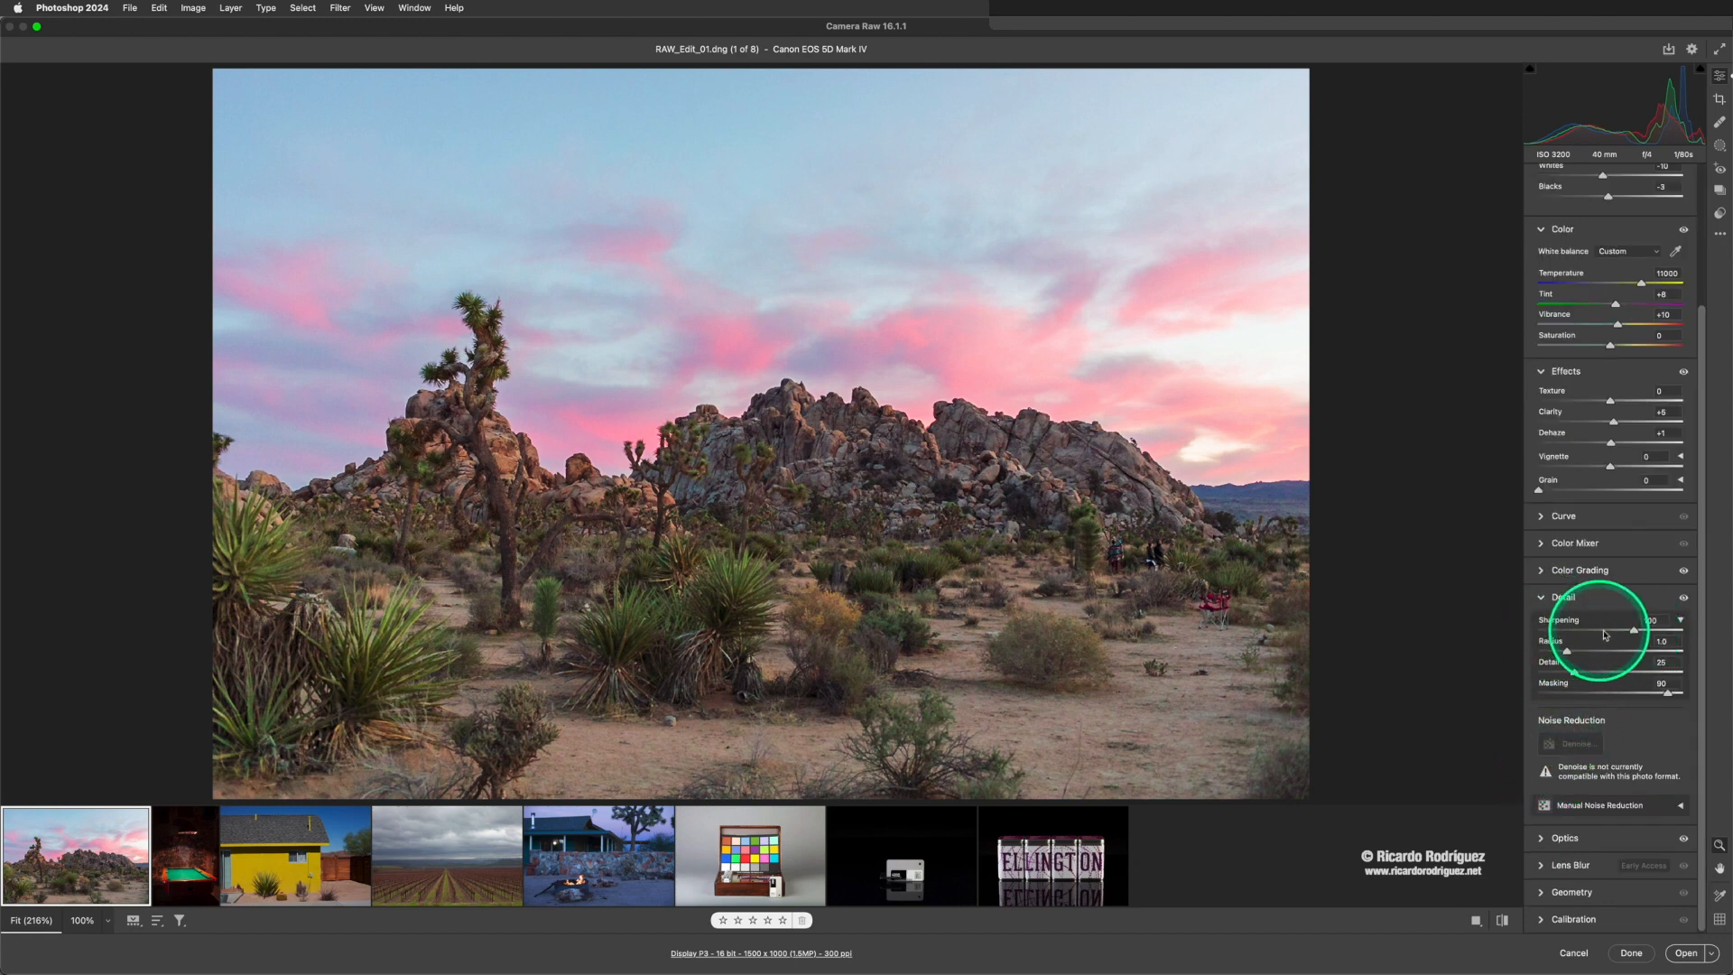
pyautogui.click(1540, 597)
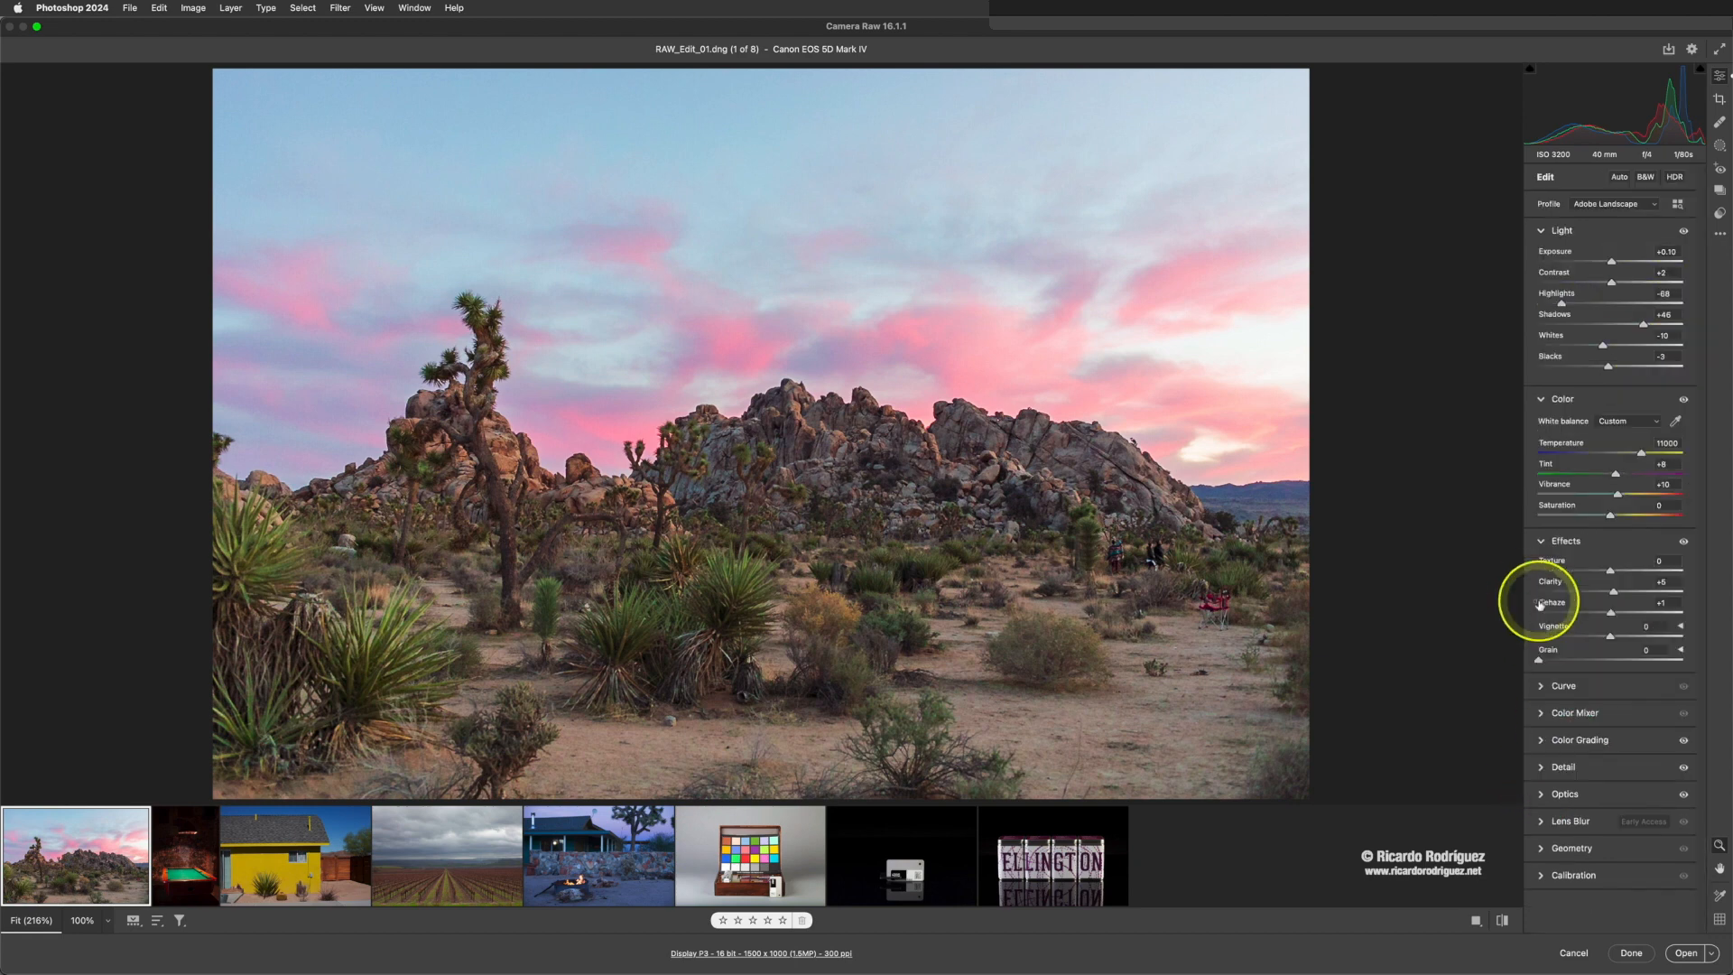
pyautogui.moveTo(1540, 606)
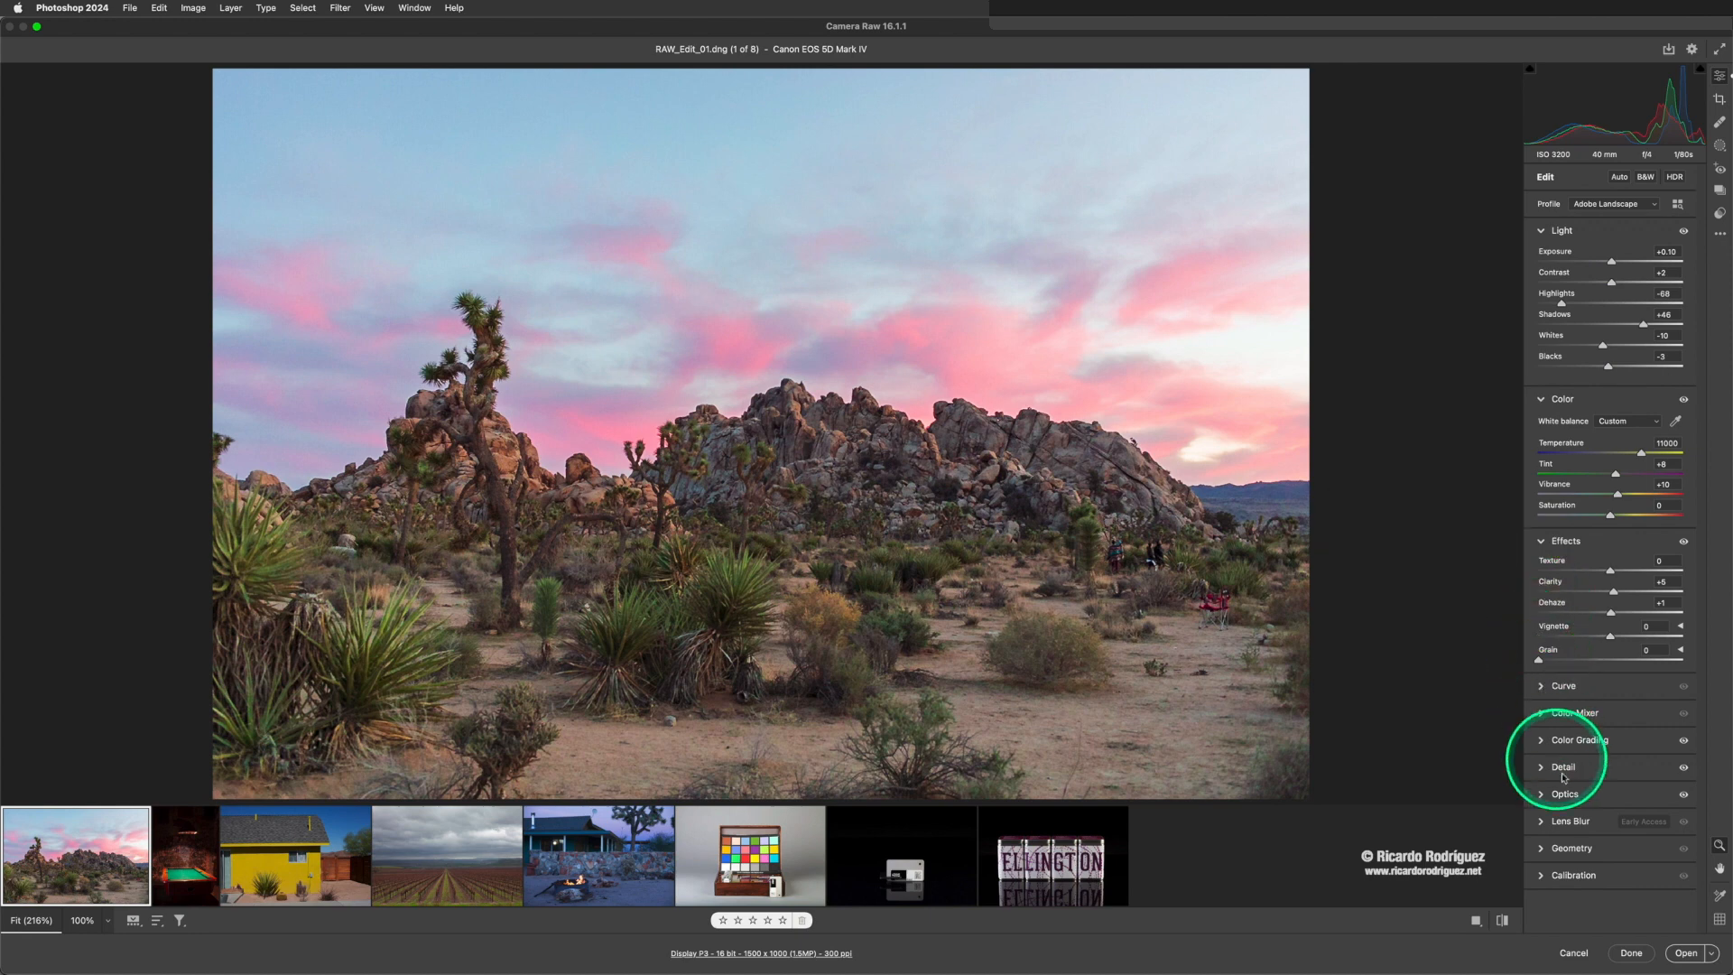
pyautogui.click(1540, 767)
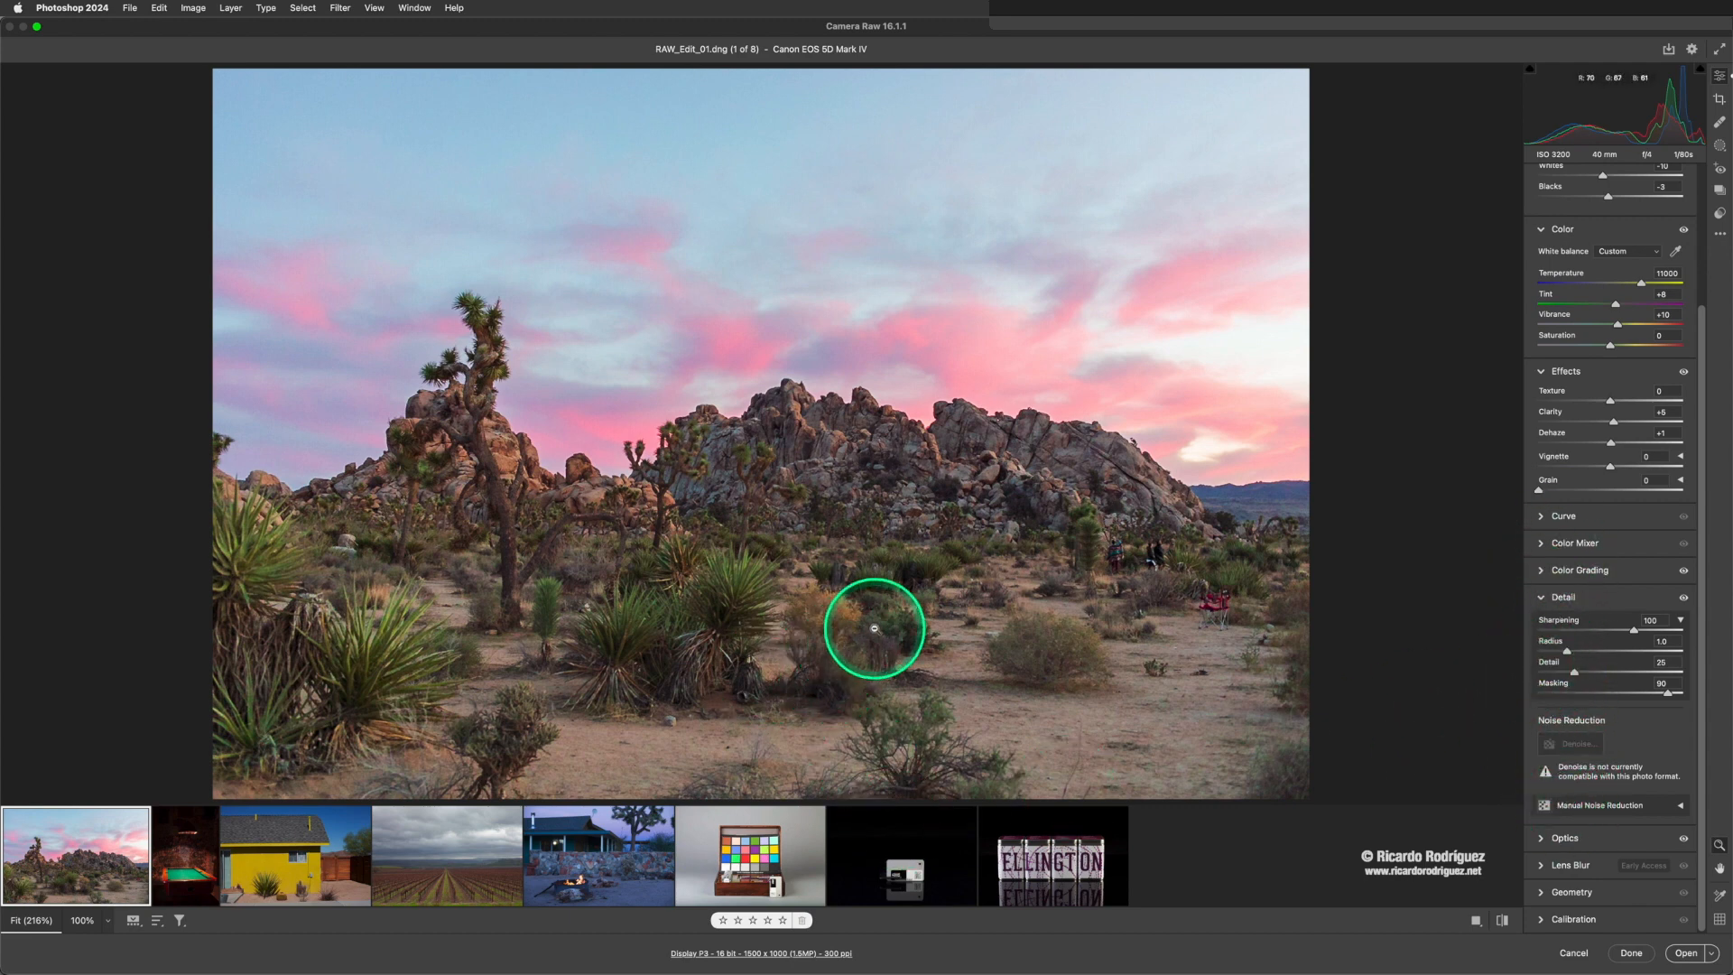
pyautogui.press('p')
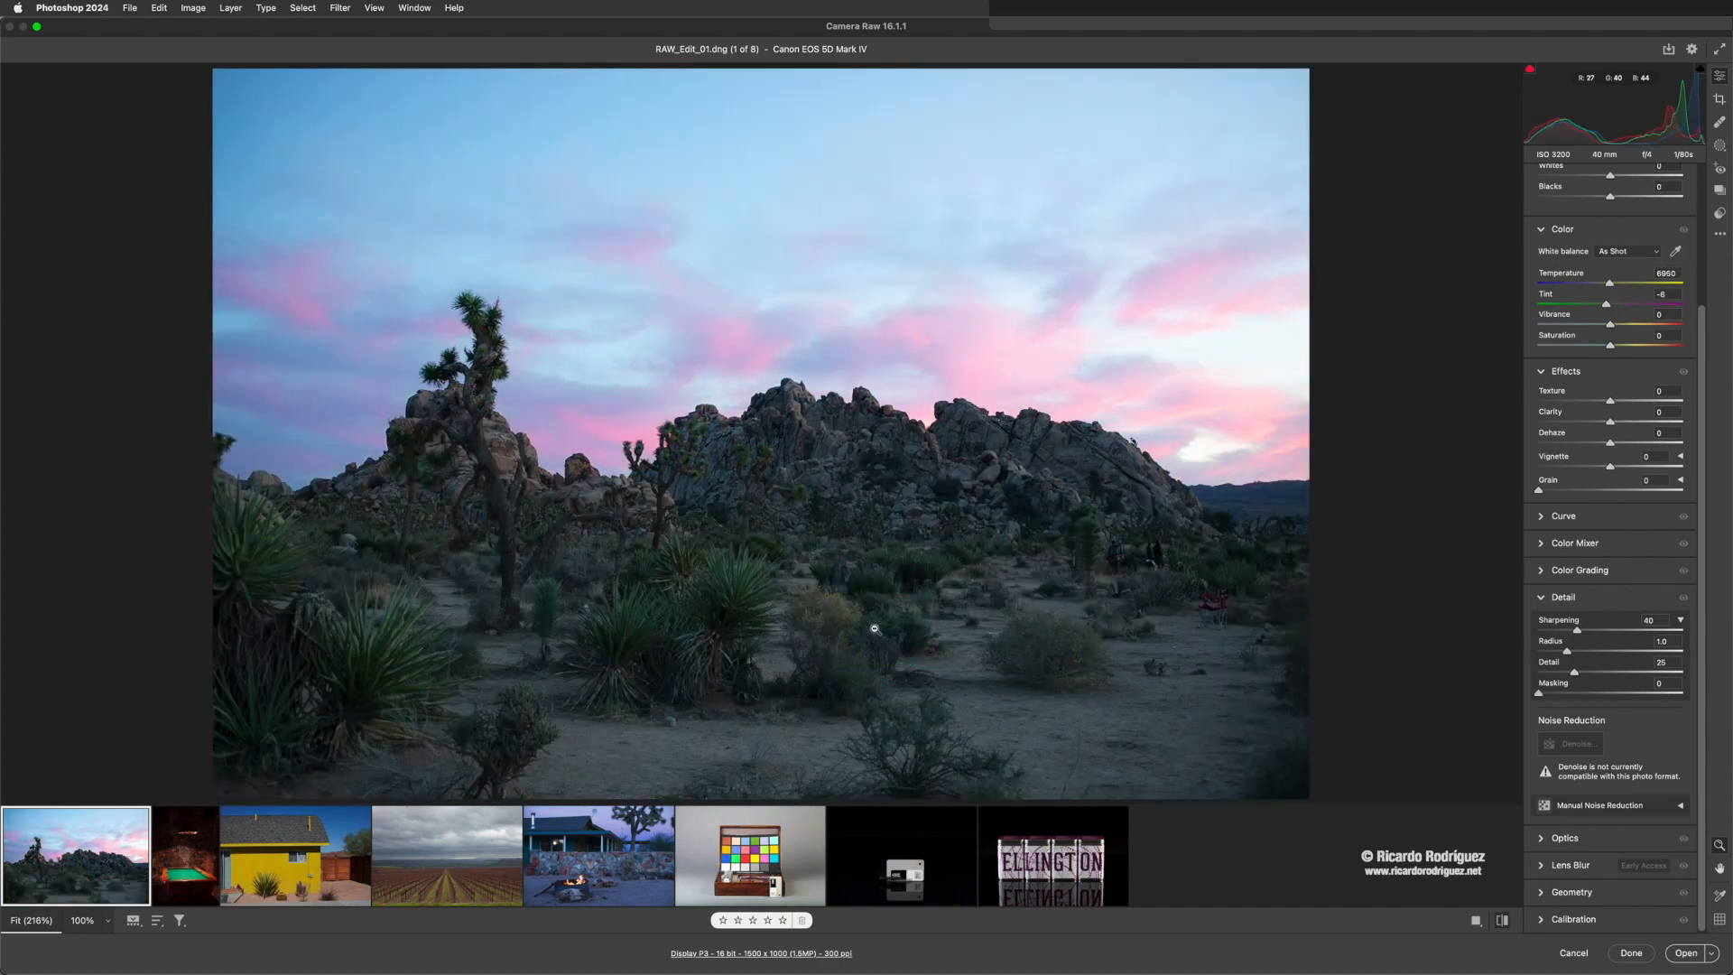
pyautogui.press('p')
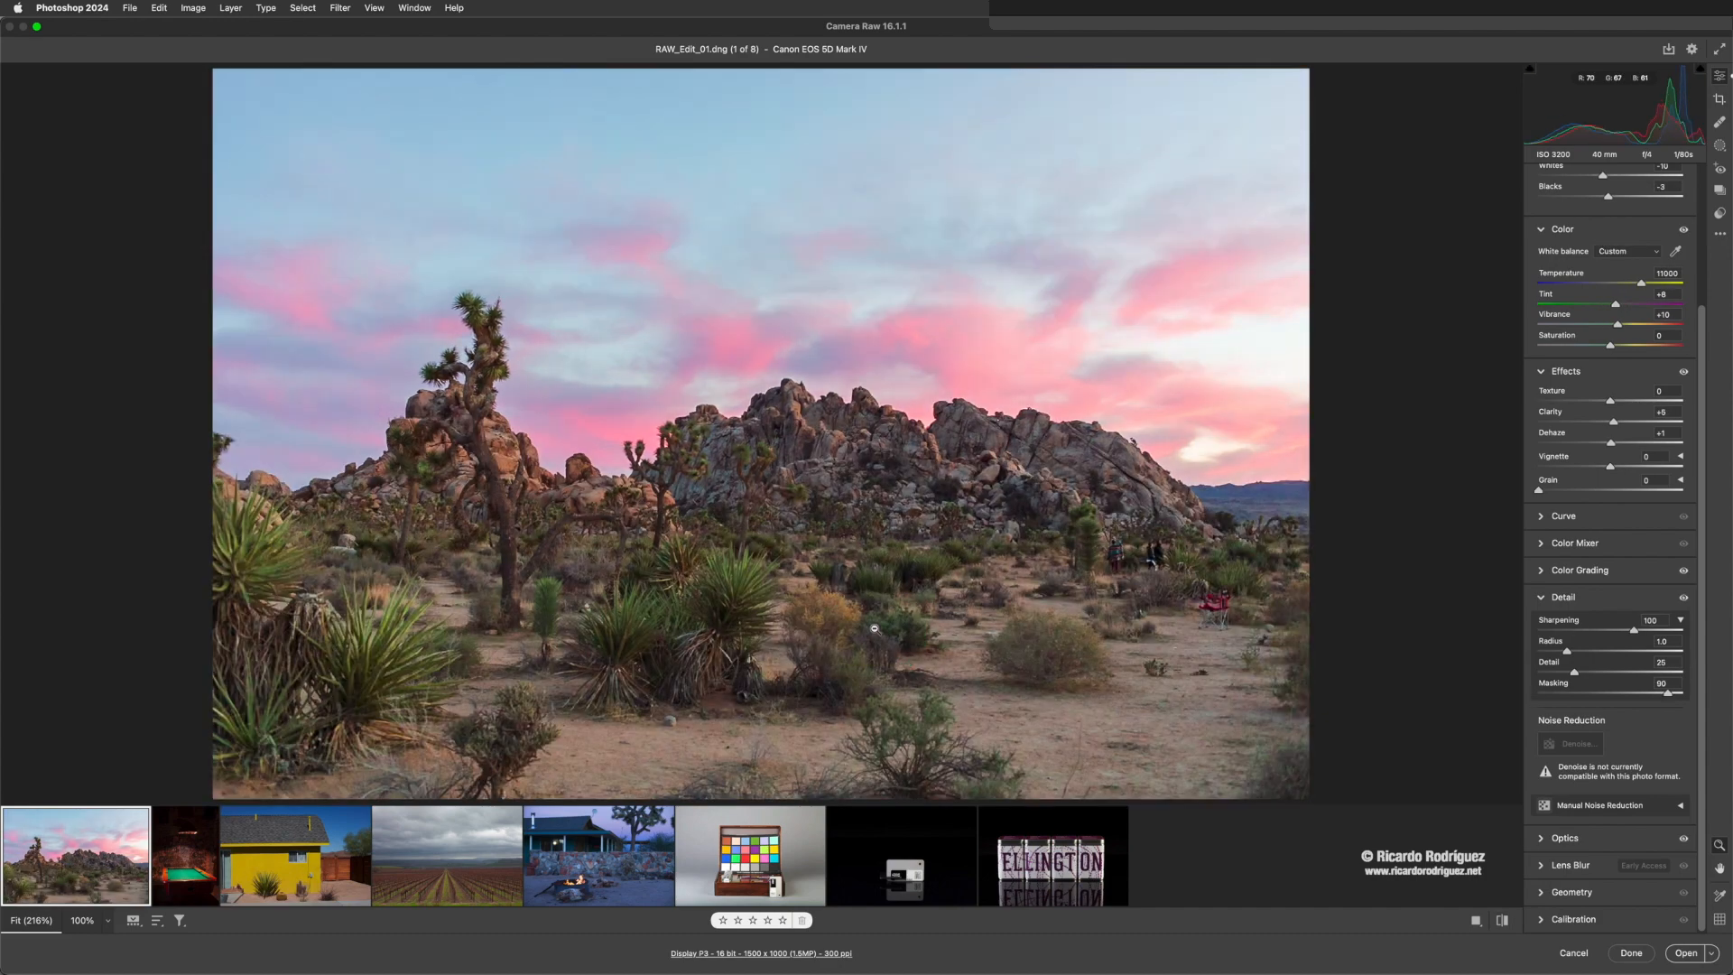
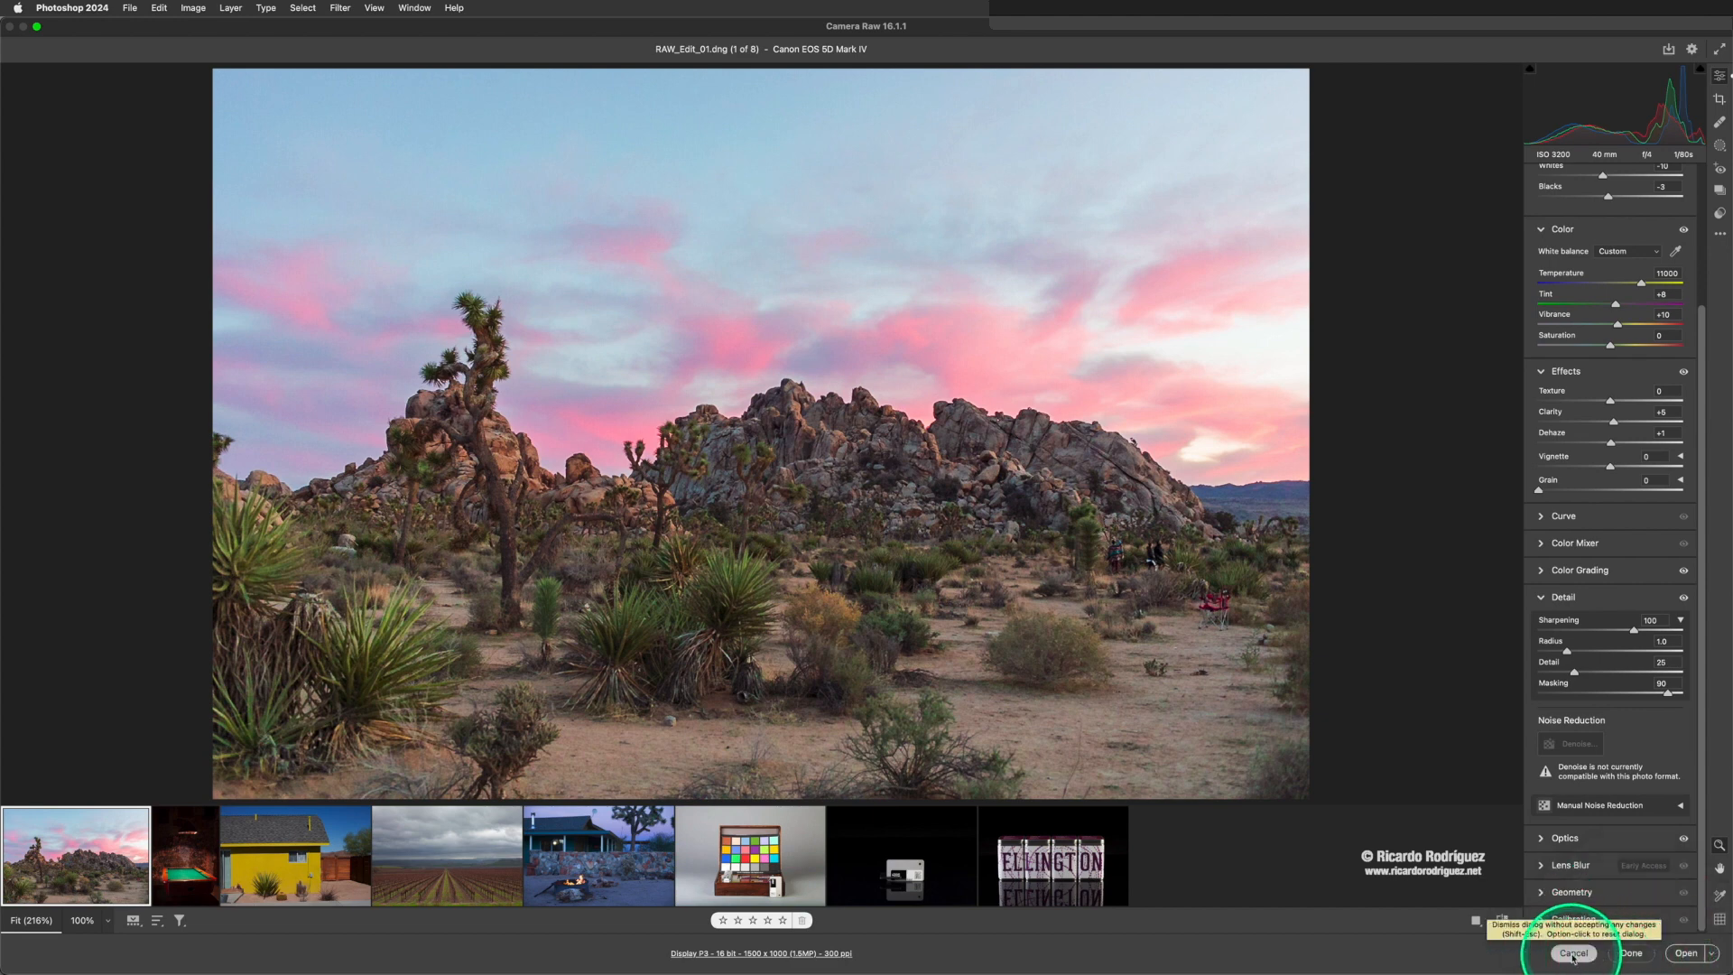
# - Apply the desert photo's raw adjustments, return to Bridge, and reopen the selected photos in Camera Raw
pyautogui.click(1632, 955)
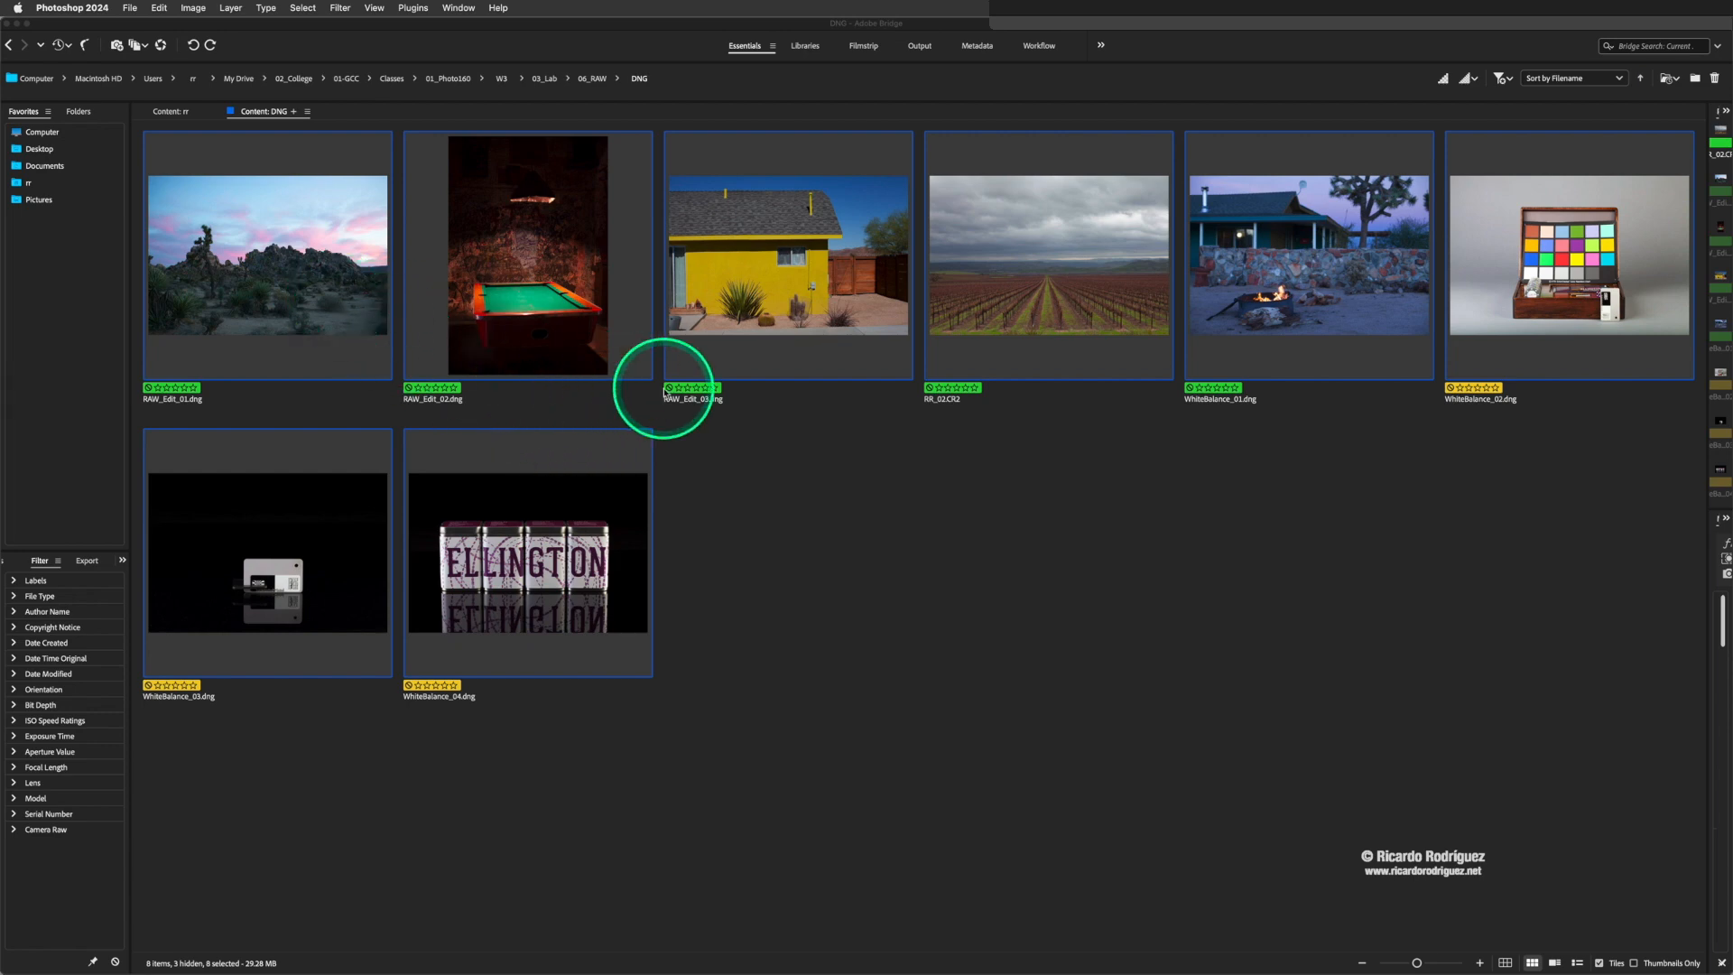
pyautogui.click(795, 446)
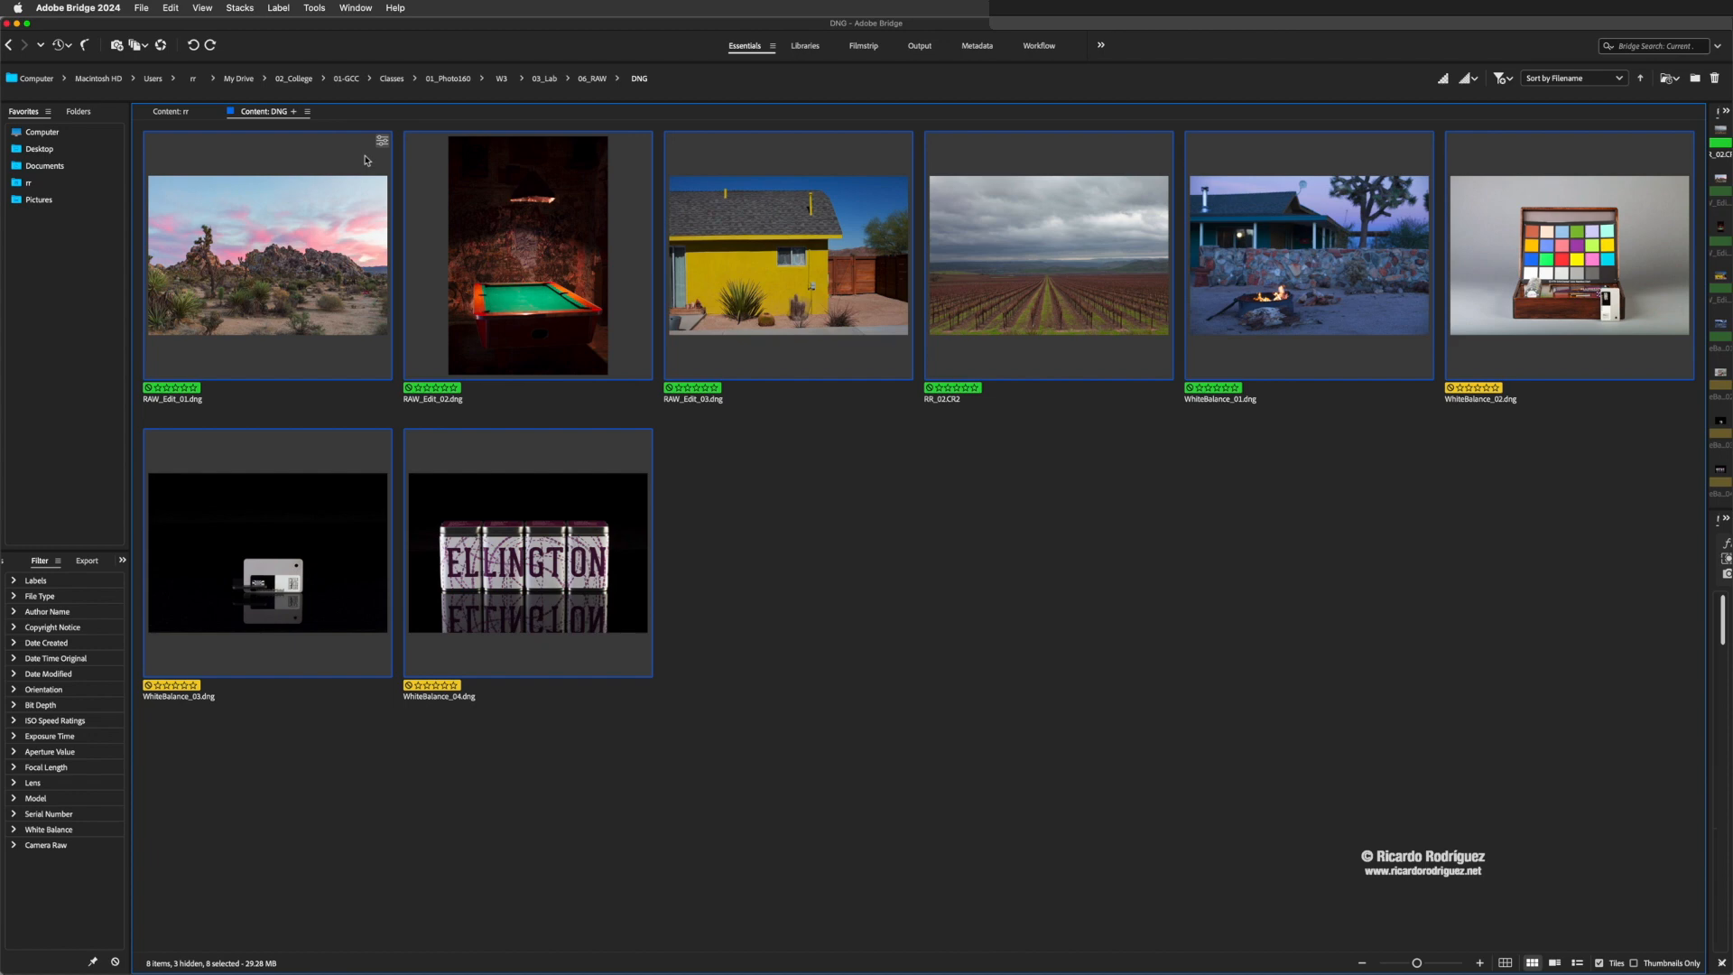
pyautogui.doubleClick(337, 218)
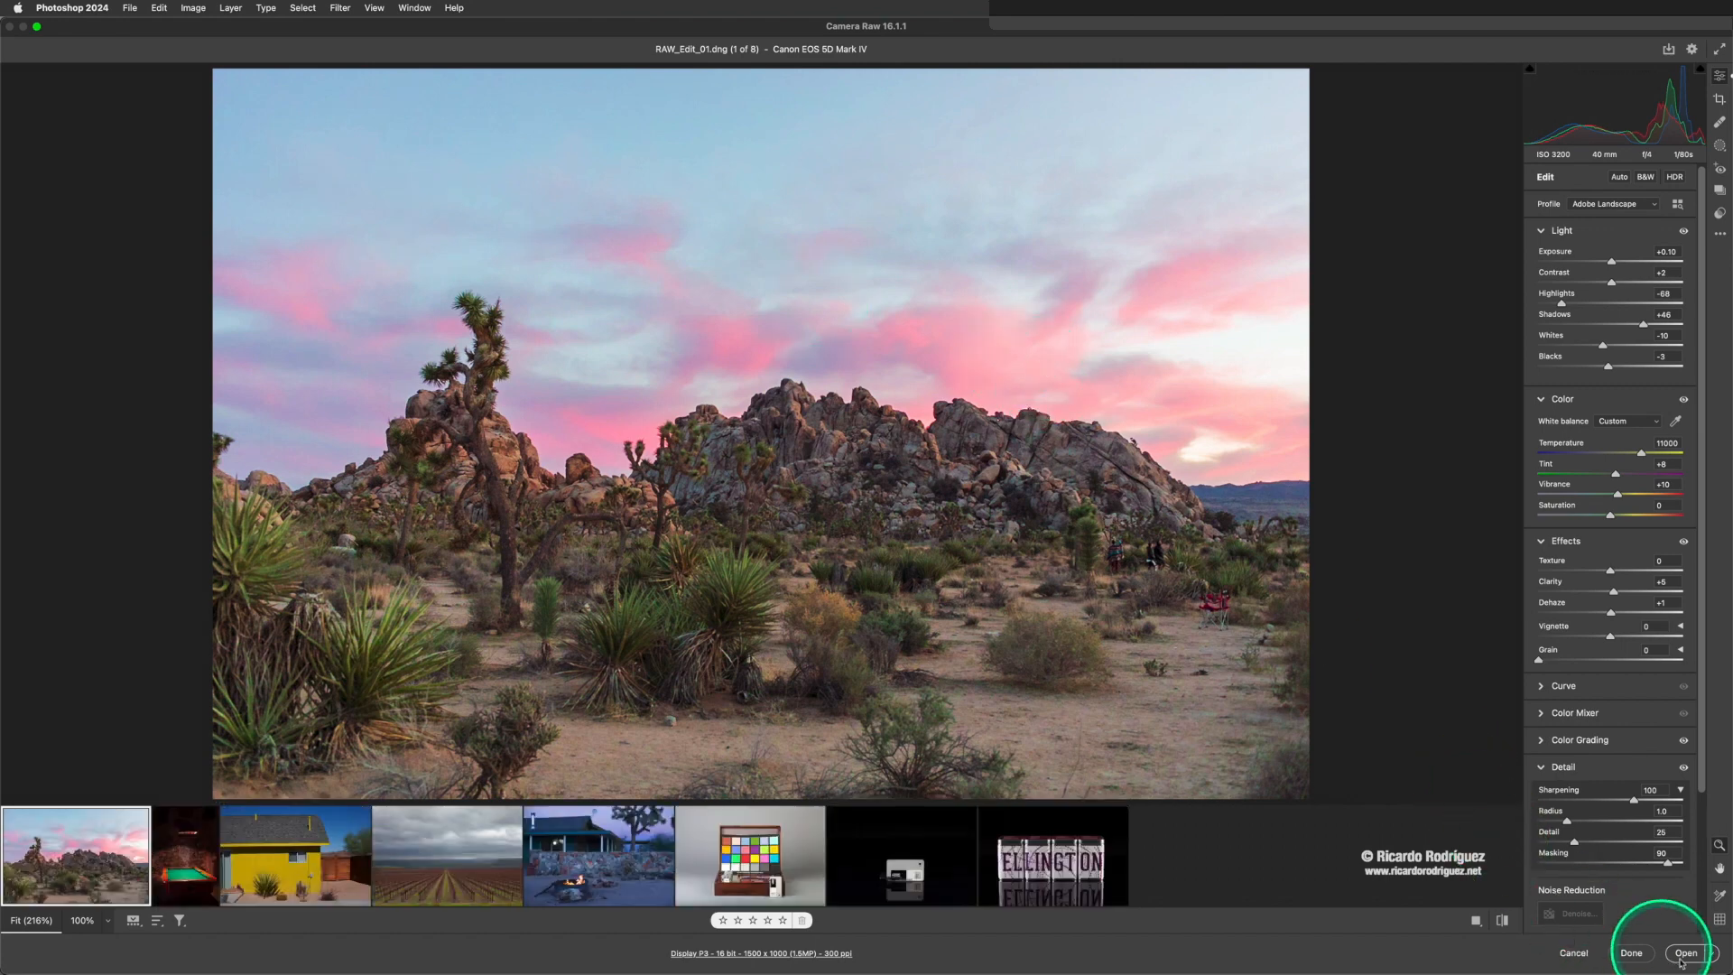
# - Open the edited desert photo in Photoshop, inspect it at 200% magnification, and close it without saving
pyautogui.click(1684, 955)
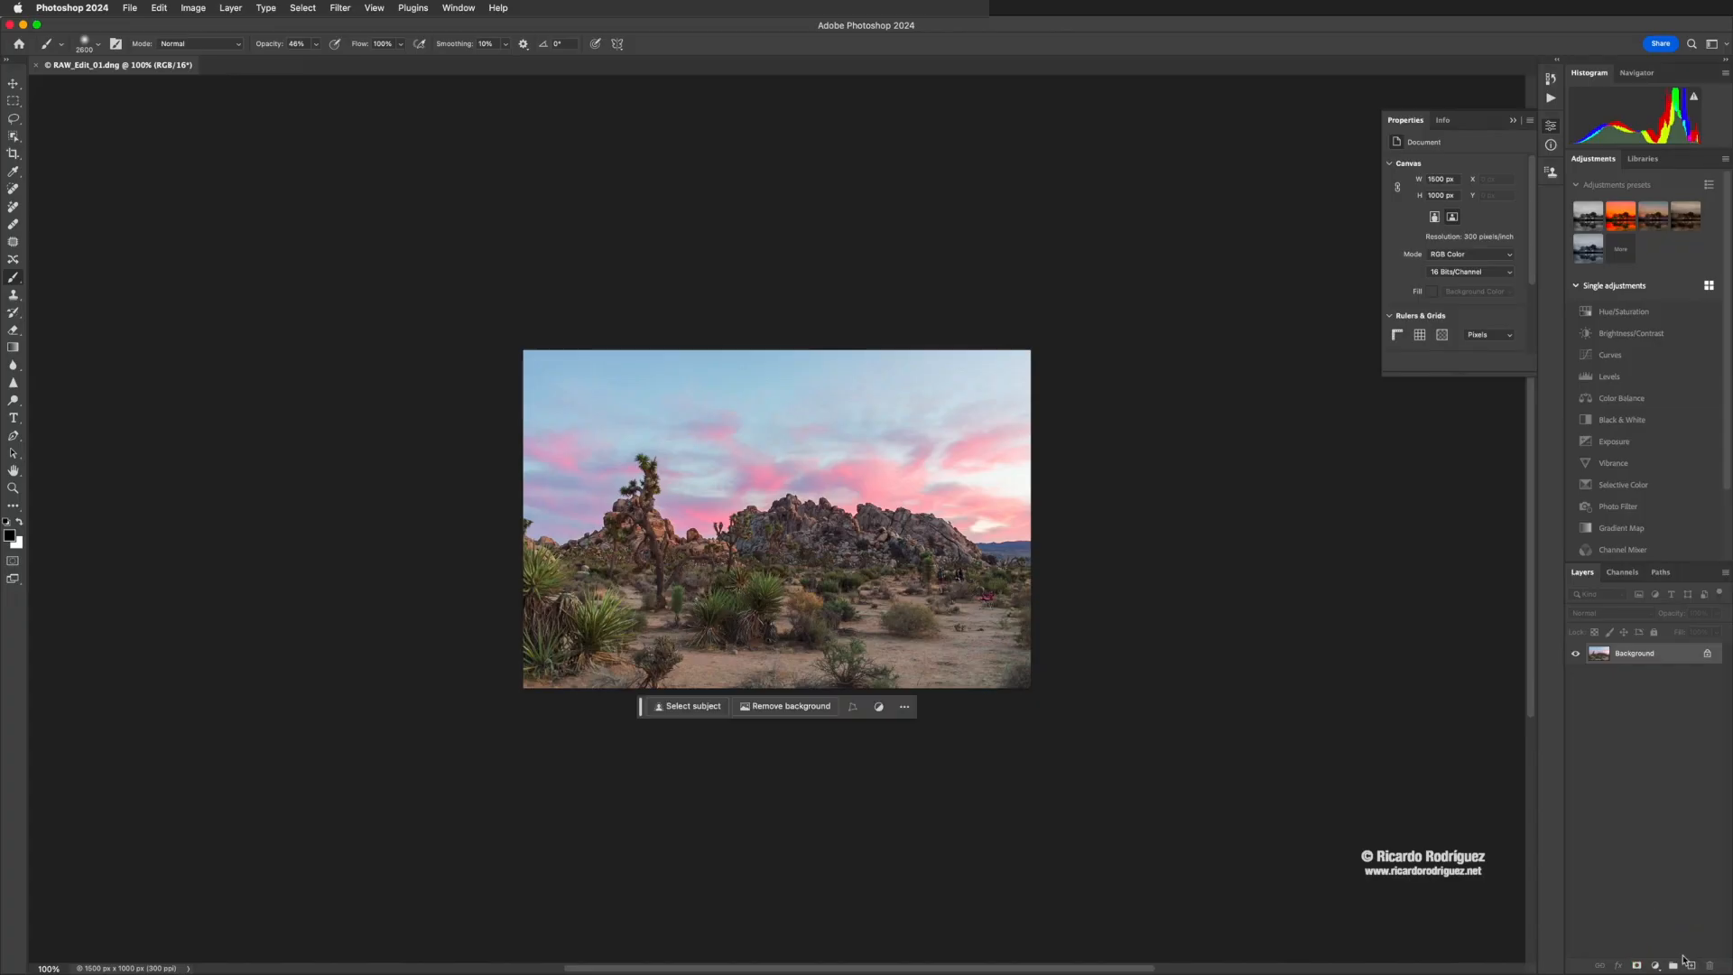
pyautogui.press('super+equal')
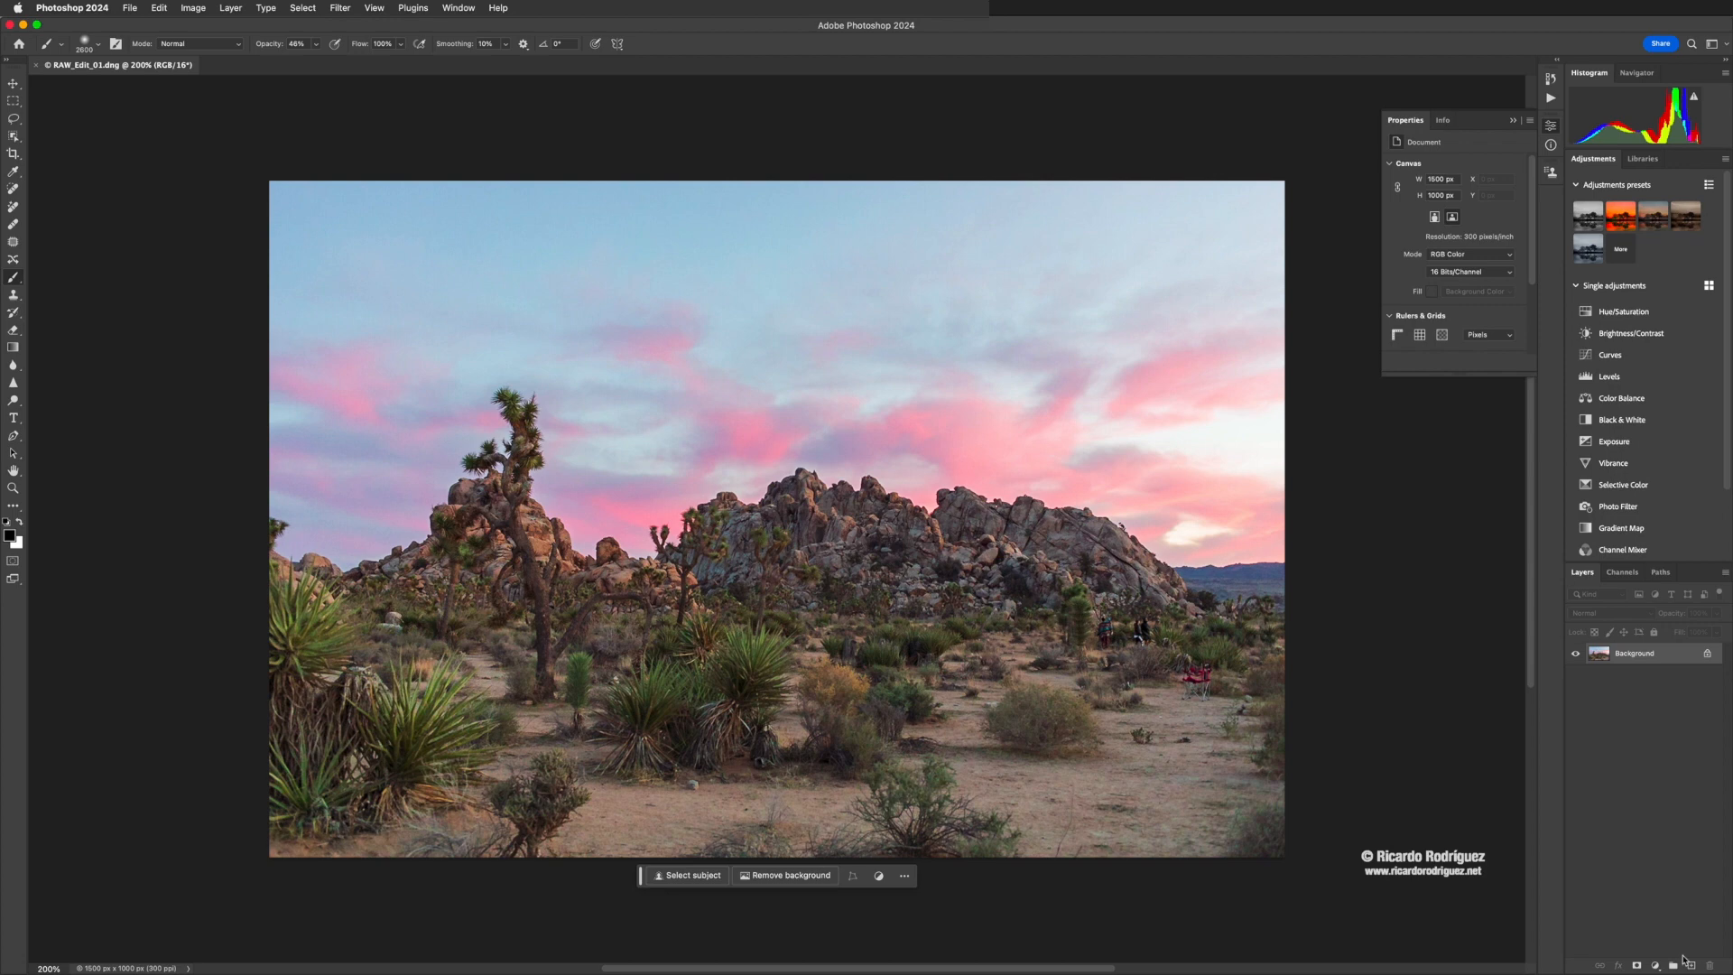
pyautogui.press('super+w')
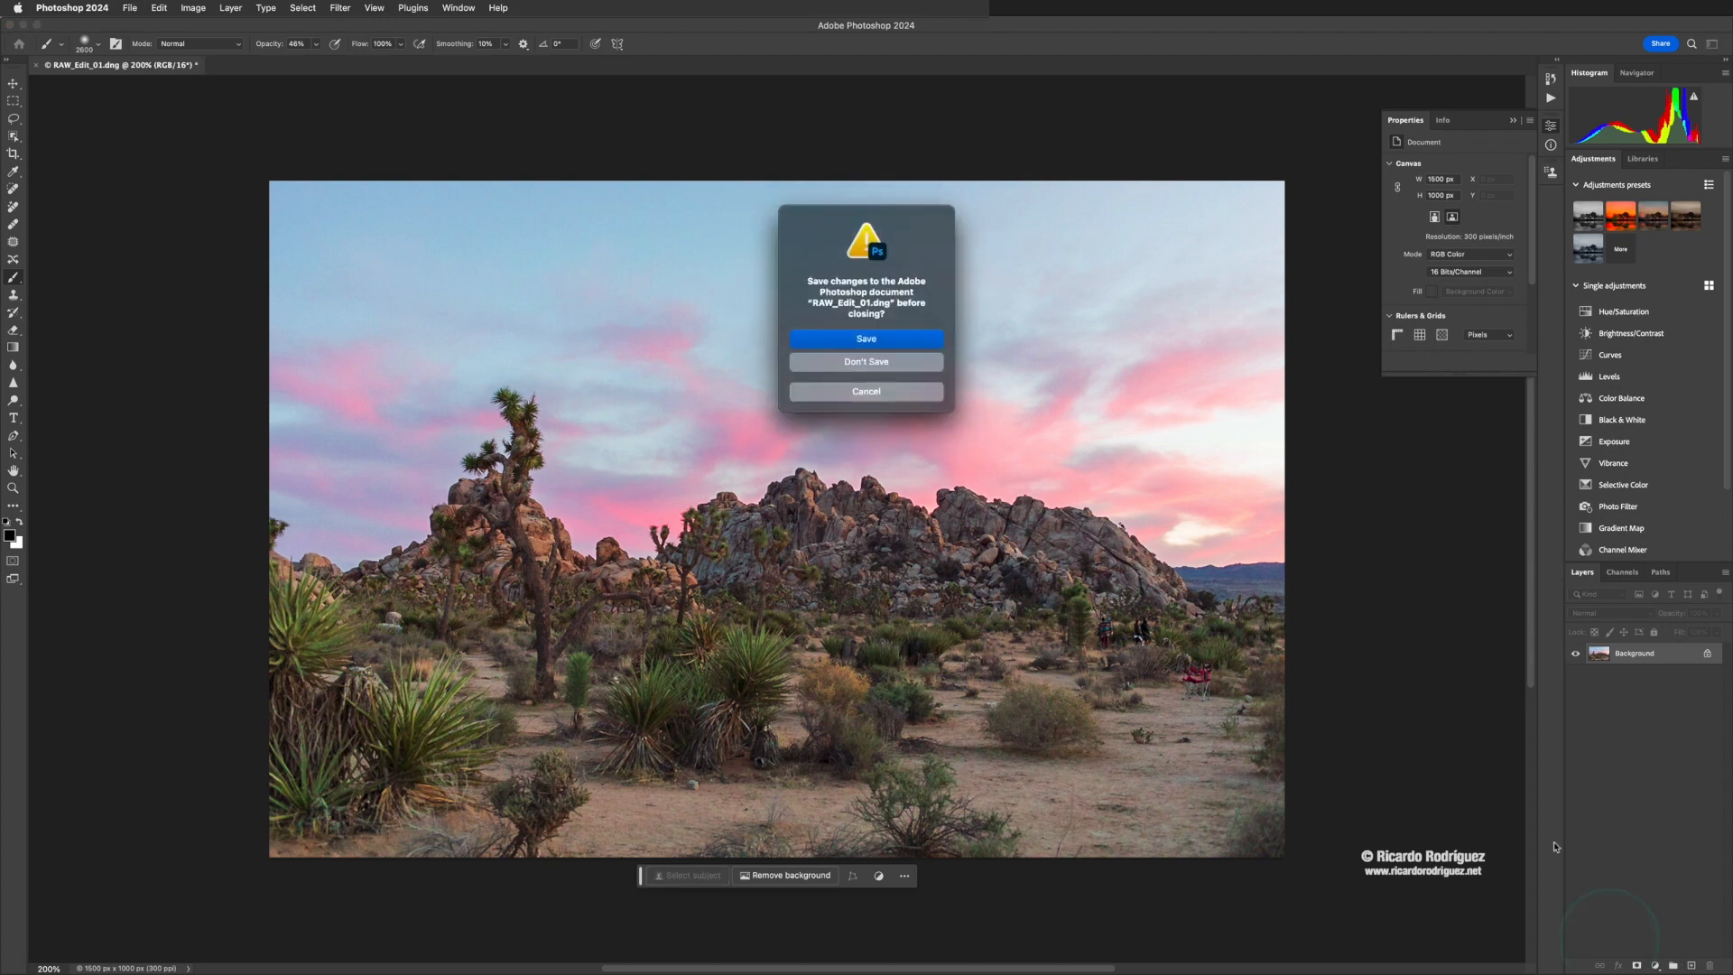
pyautogui.click(869, 363)
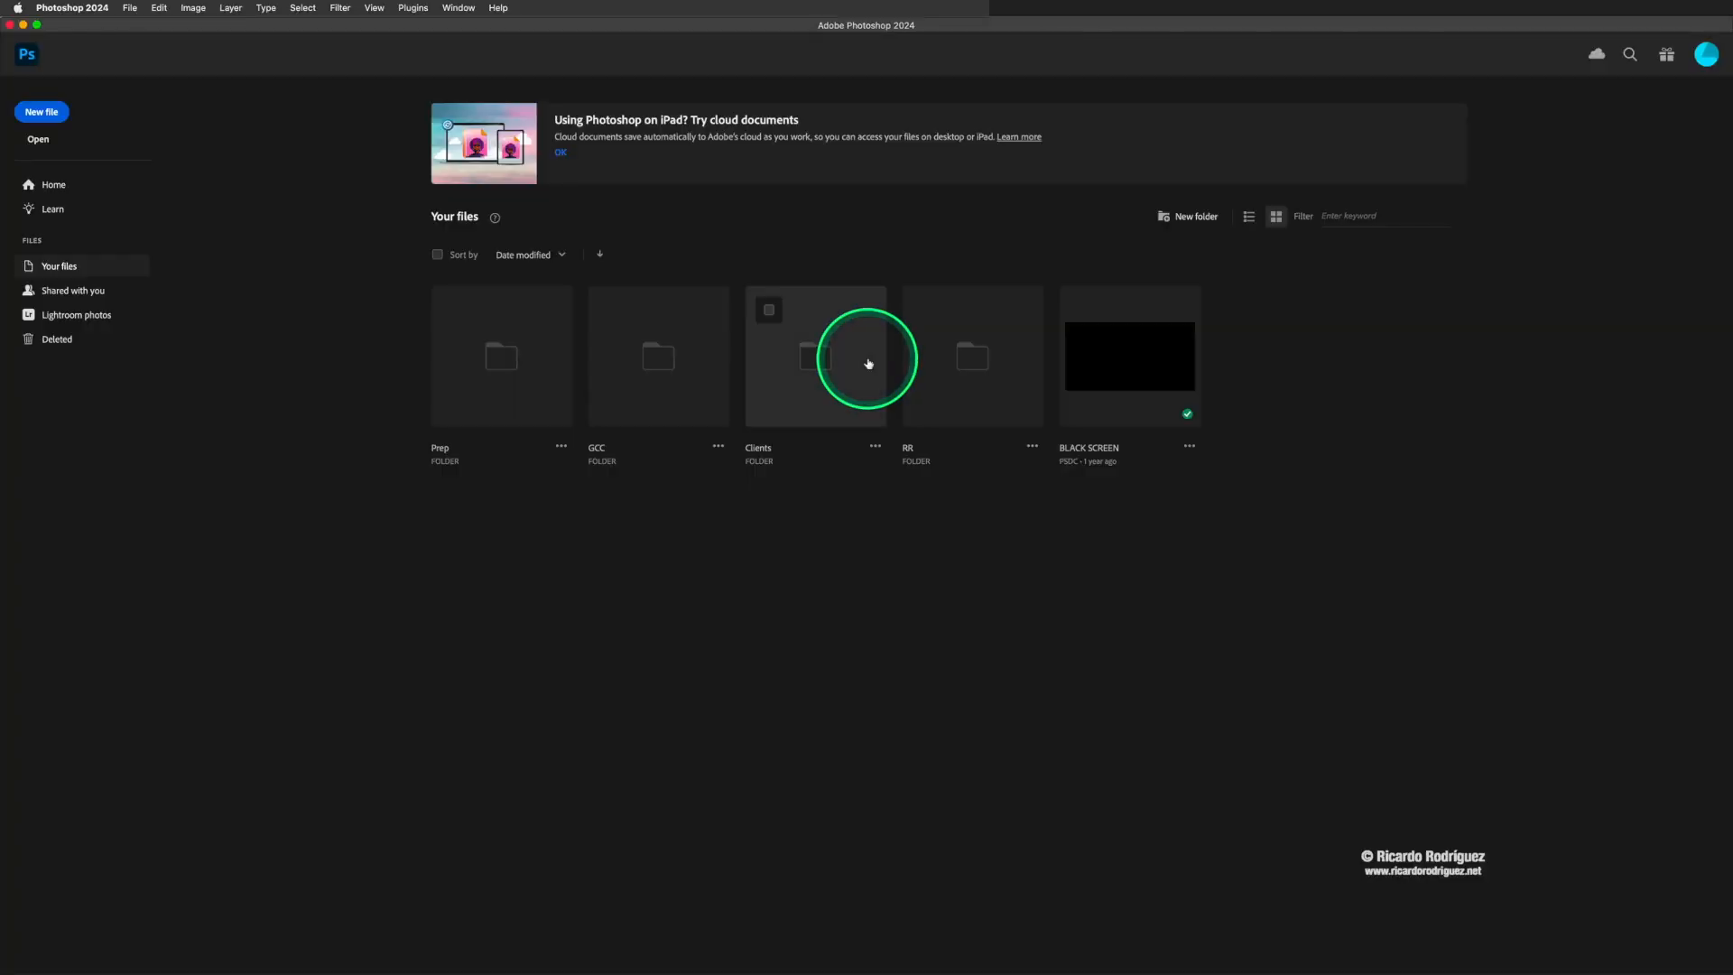
# - Switch back to Bridge, reopen the selected photos in Camera Raw, and display the pool table photo for editing
pyautogui.press('super+Tab')
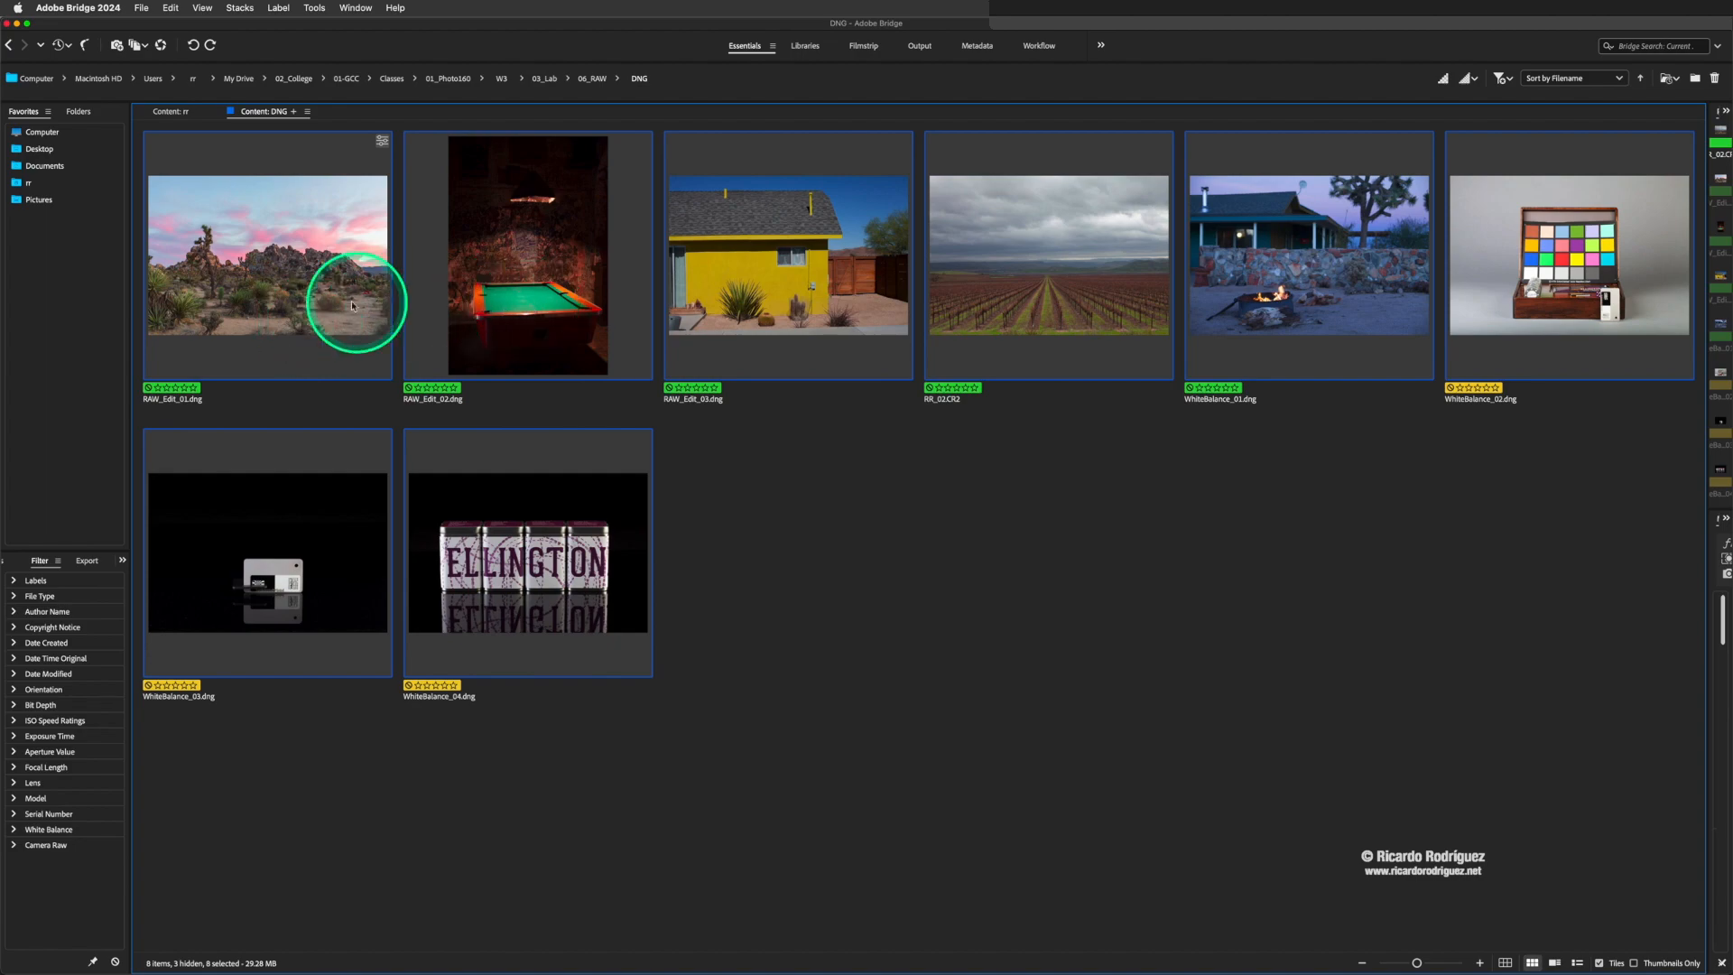
pyautogui.press('super+Tab')
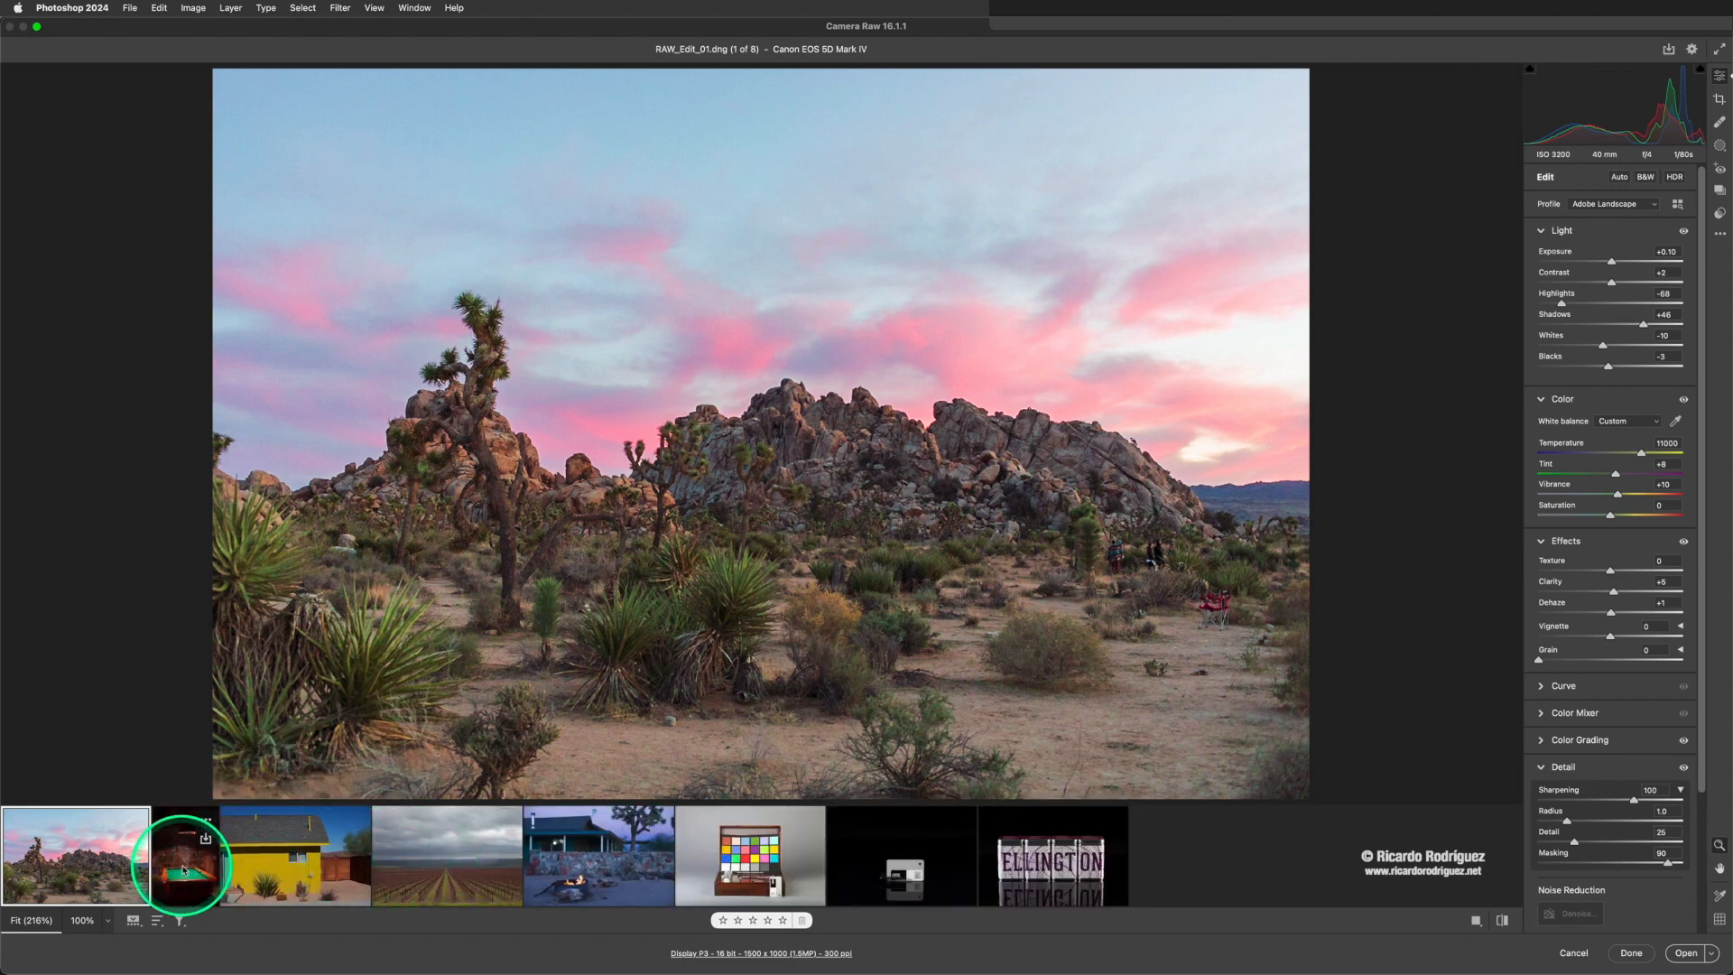
pyautogui.click(183, 869)
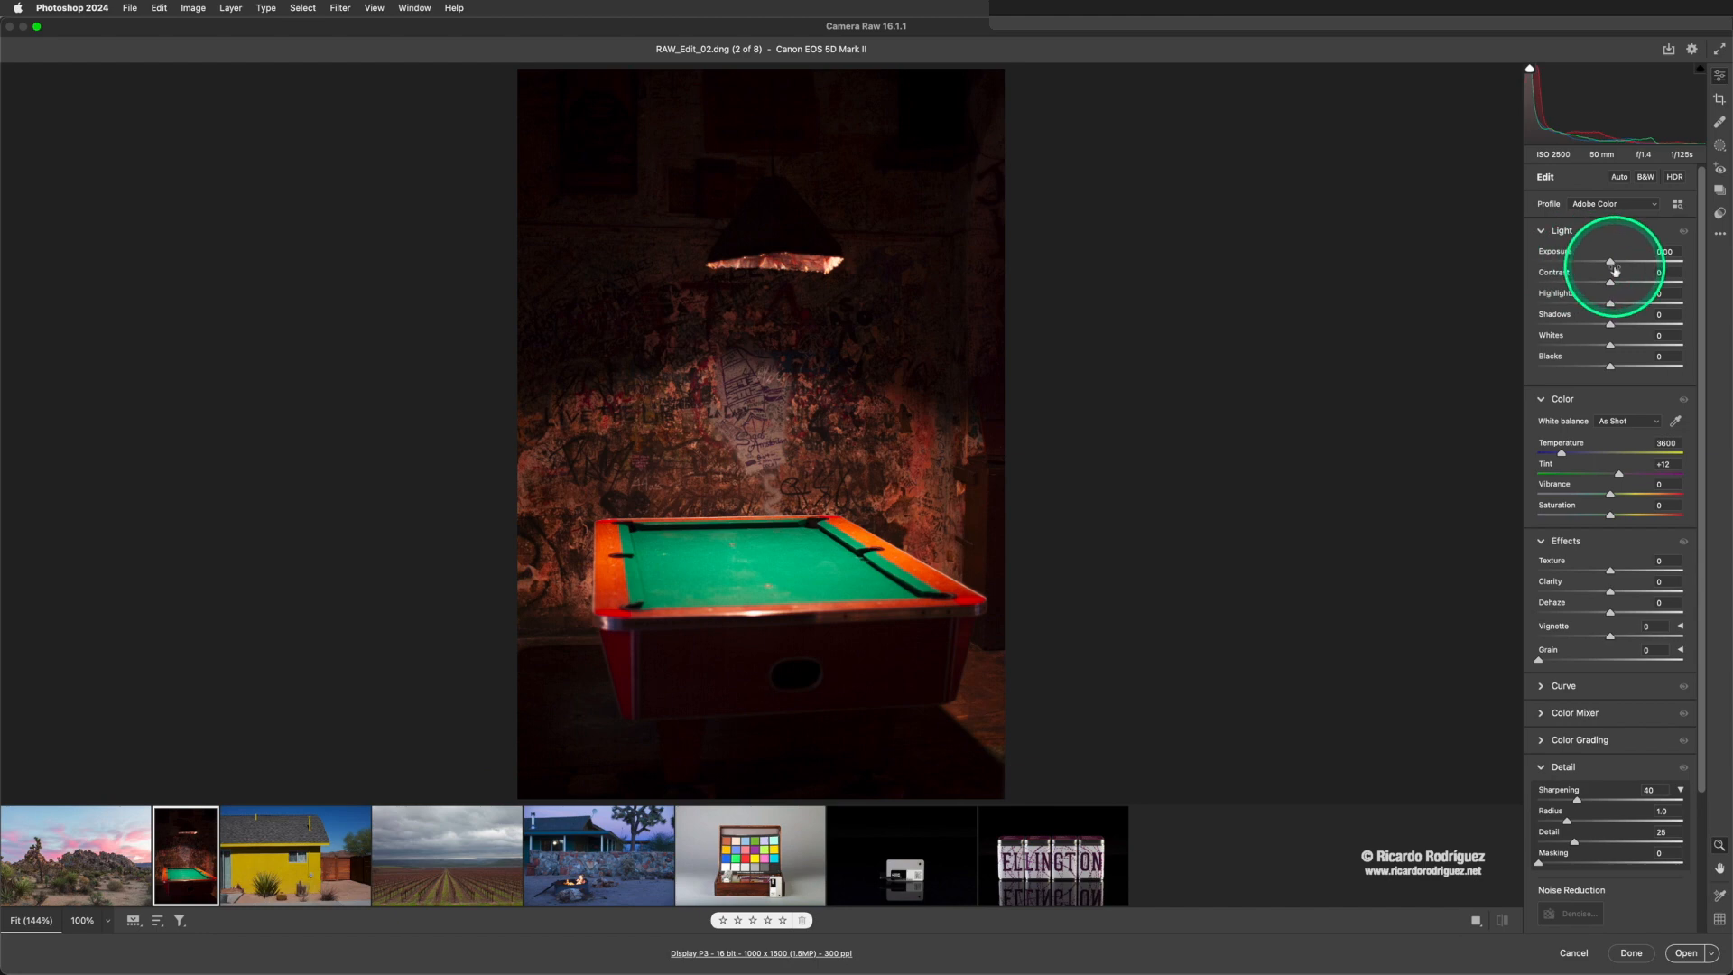
# - Try Highlights at -57, Shadows at +55, Whites at -12 and Exposure at +0.80 on the pool table photo
pyautogui.moveTo(1614, 270)
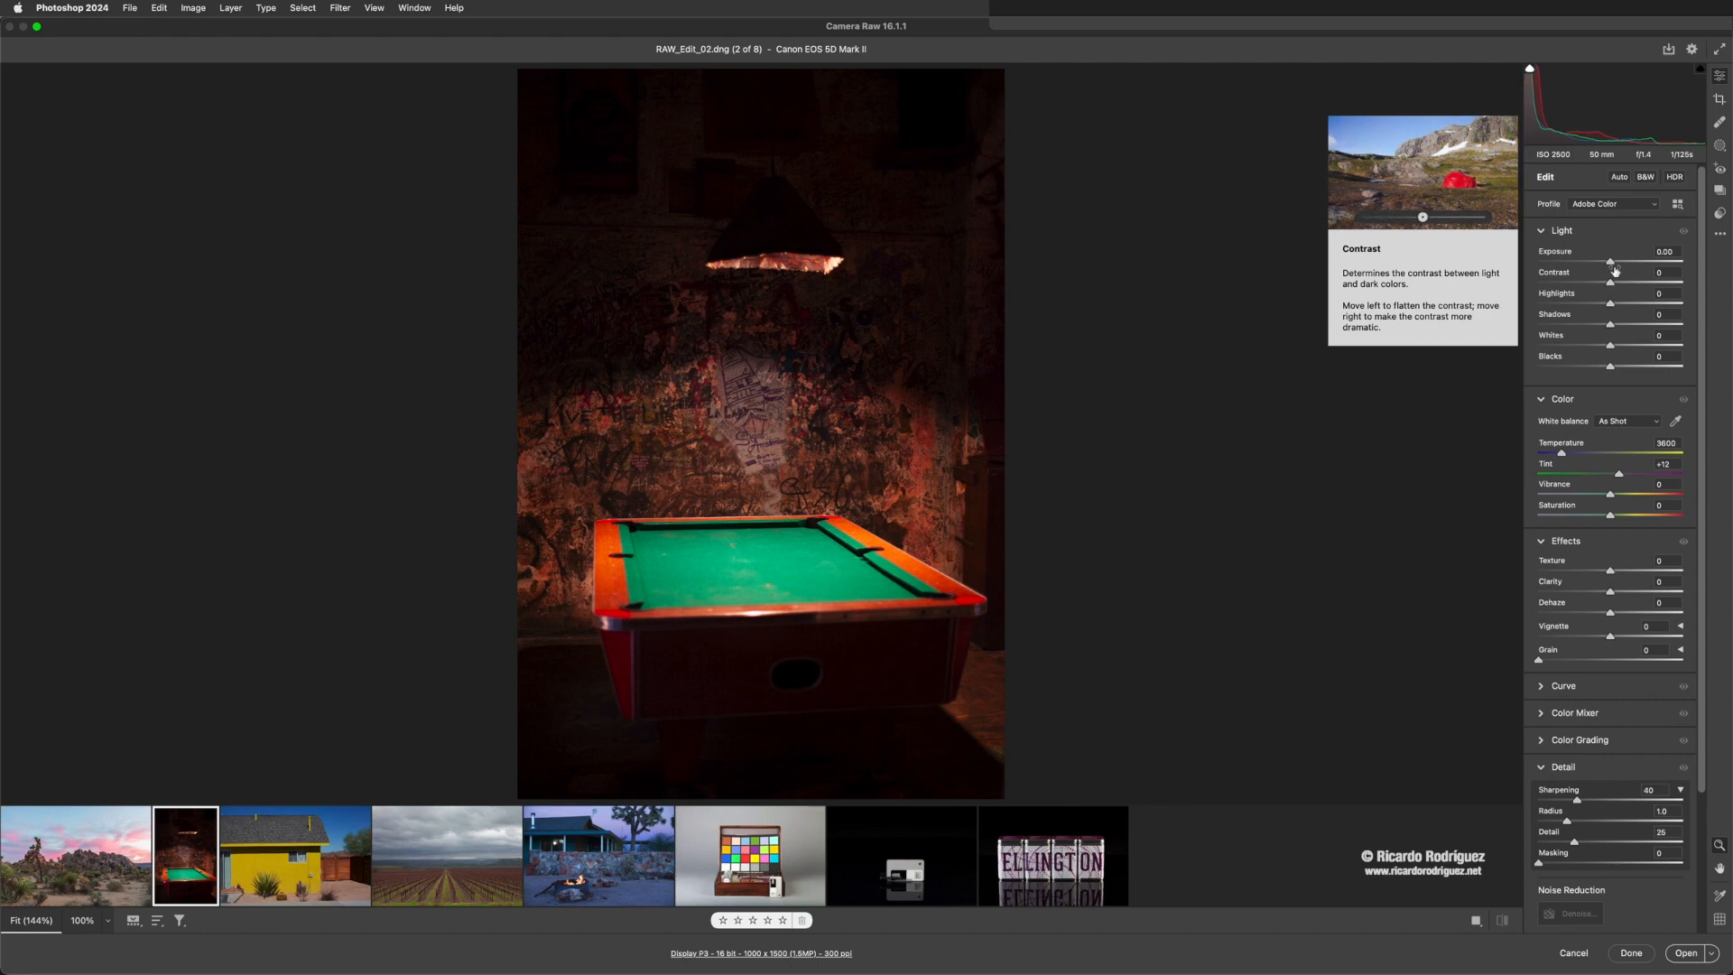
pyautogui.click(1612, 289)
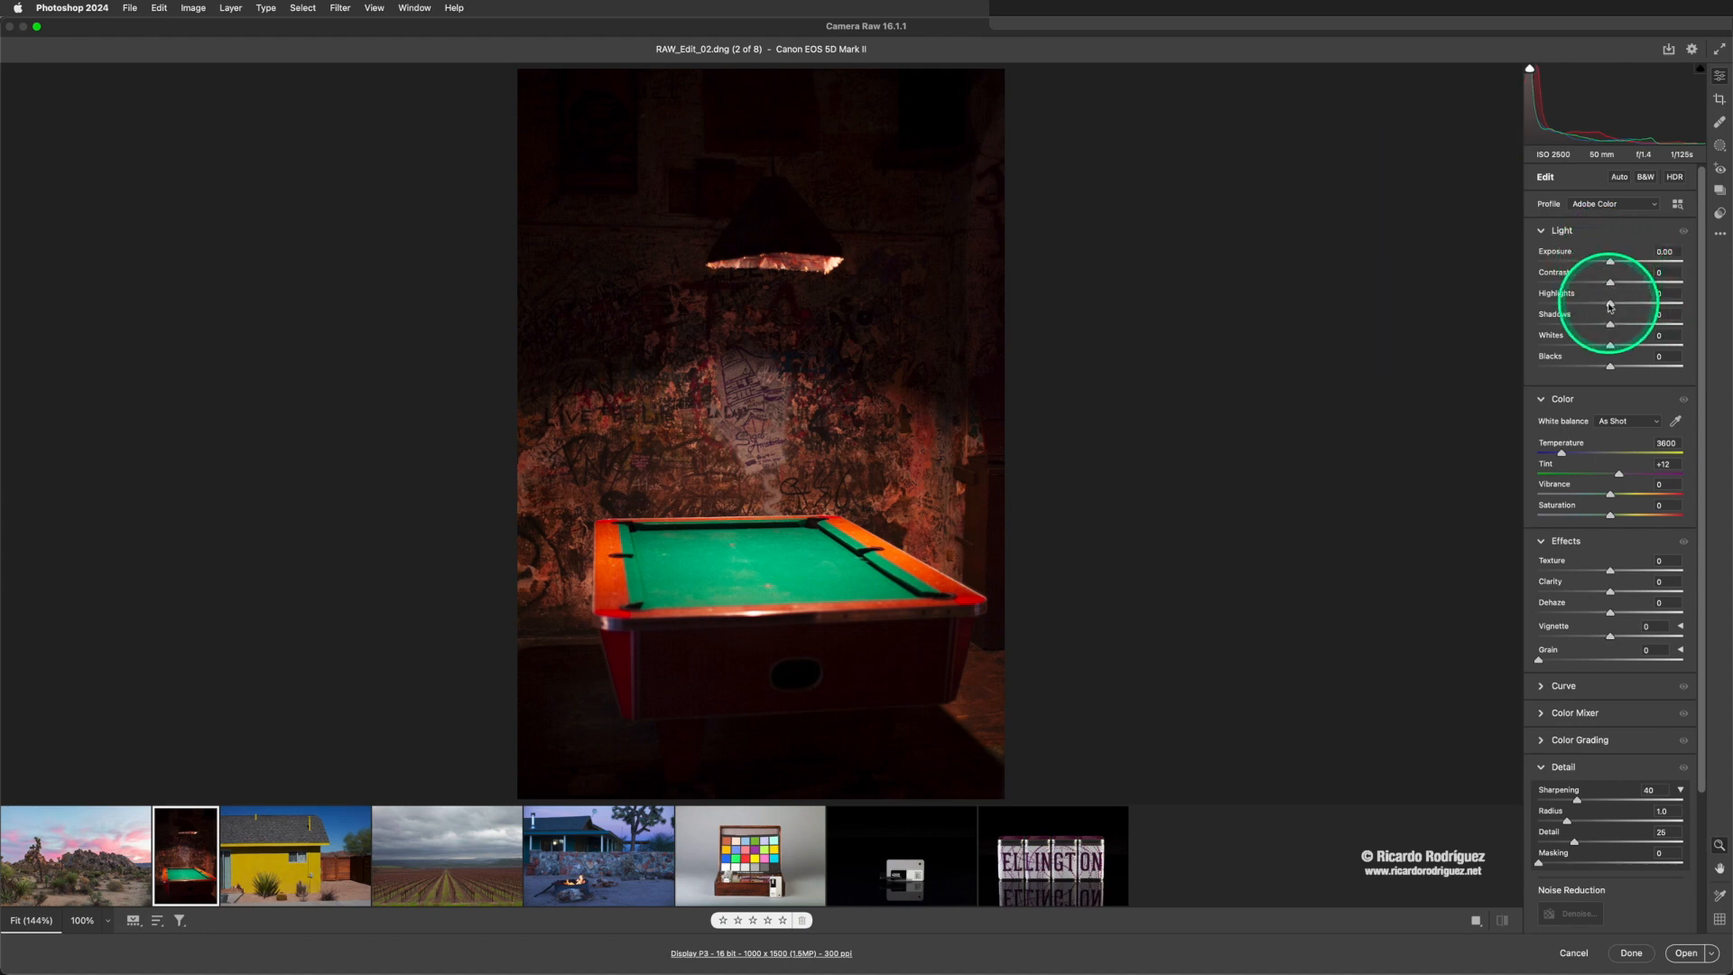
pyautogui.moveTo(1611, 305); pyautogui.dragTo(1608, 349)
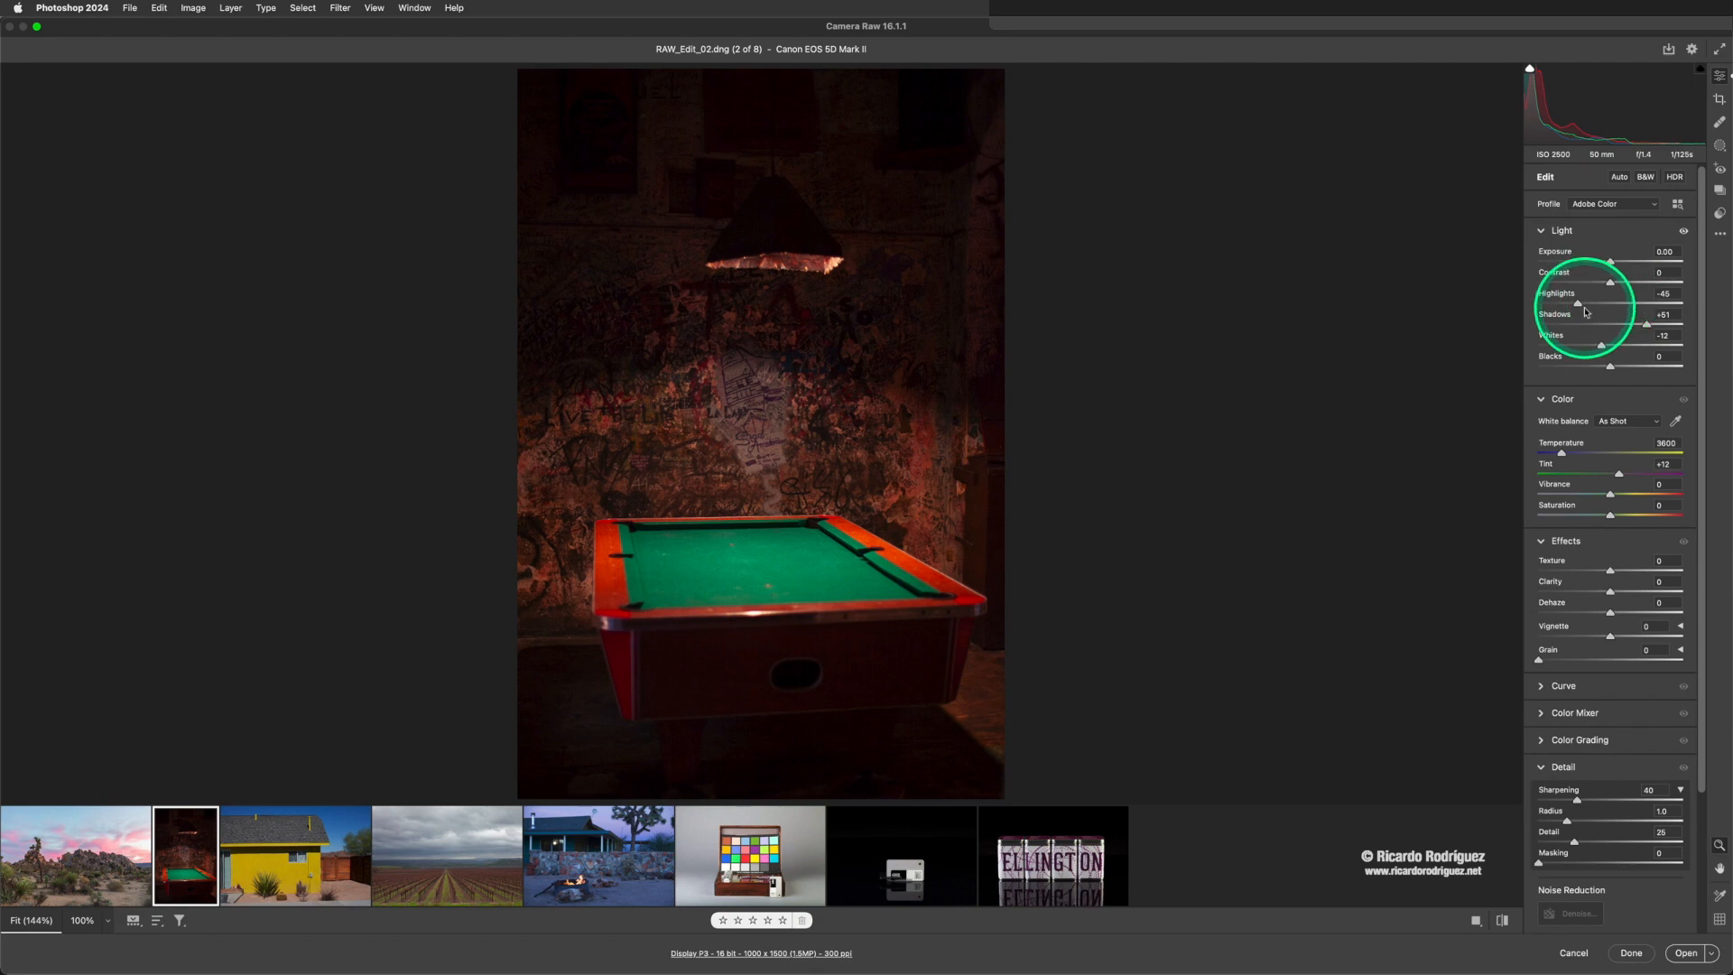
pyautogui.moveTo(1578, 307); pyautogui.dragTo(1650, 326)
pyautogui.moveTo(1611, 262); pyautogui.dragTo(1625, 268)
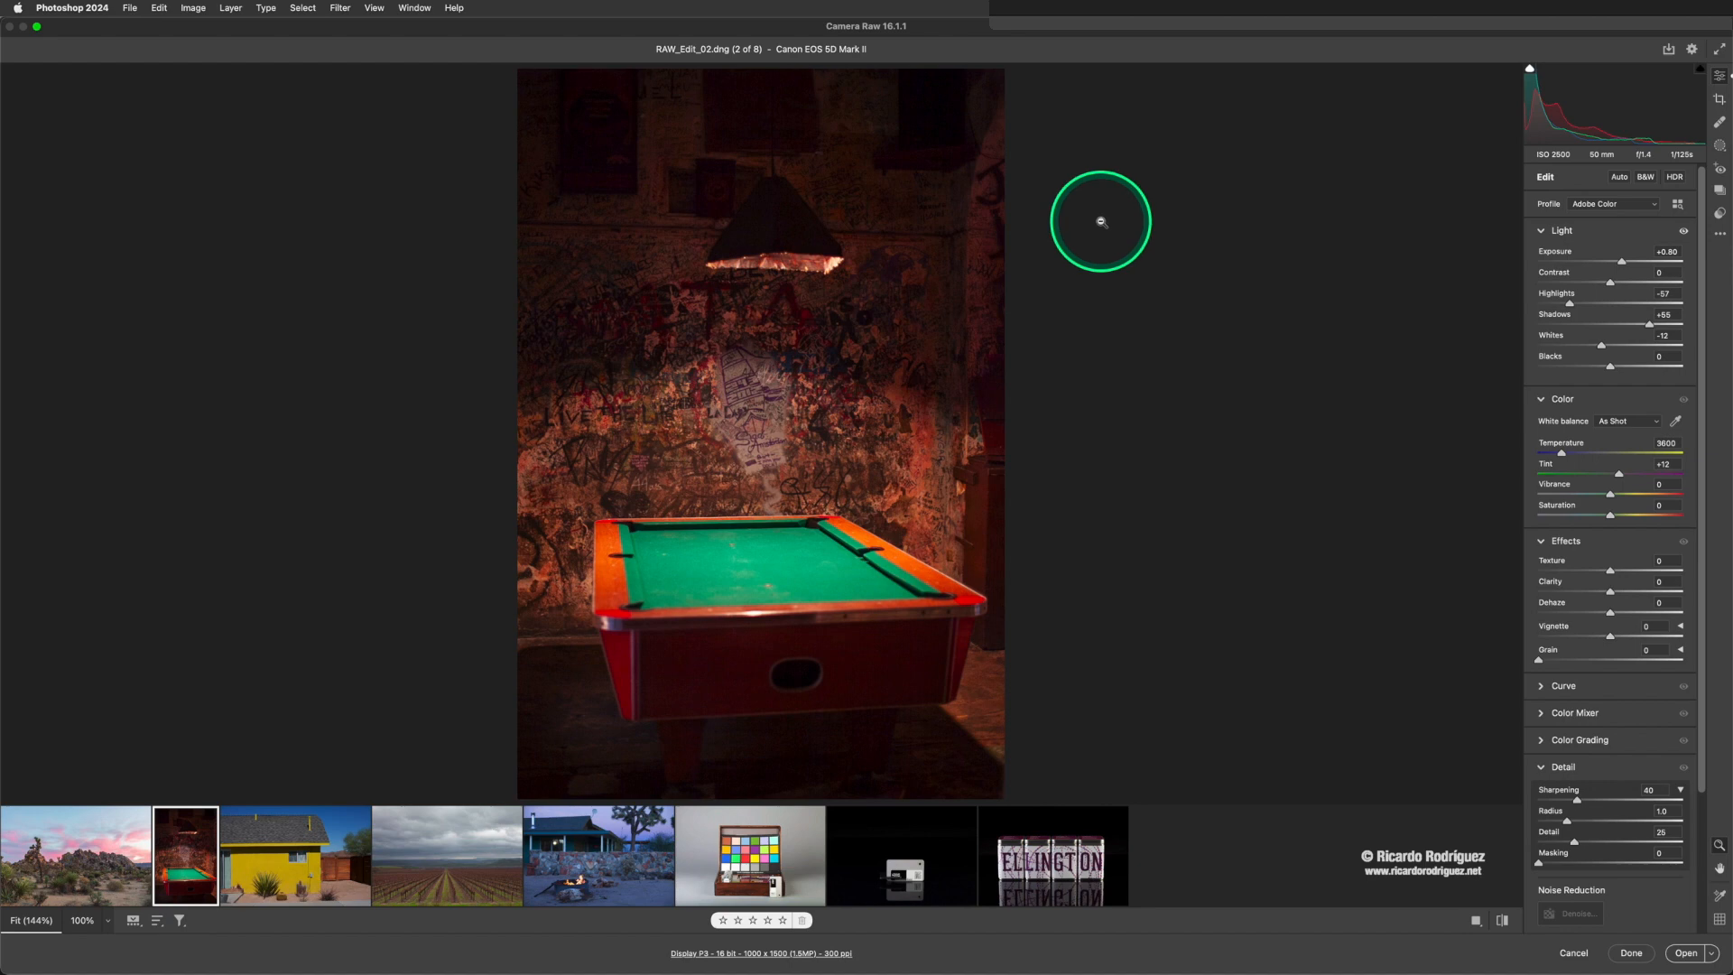
# - Compare the pool table edit with its original, and try Exposure at +1.00 with Highlights at -61
pyautogui.press('\\')
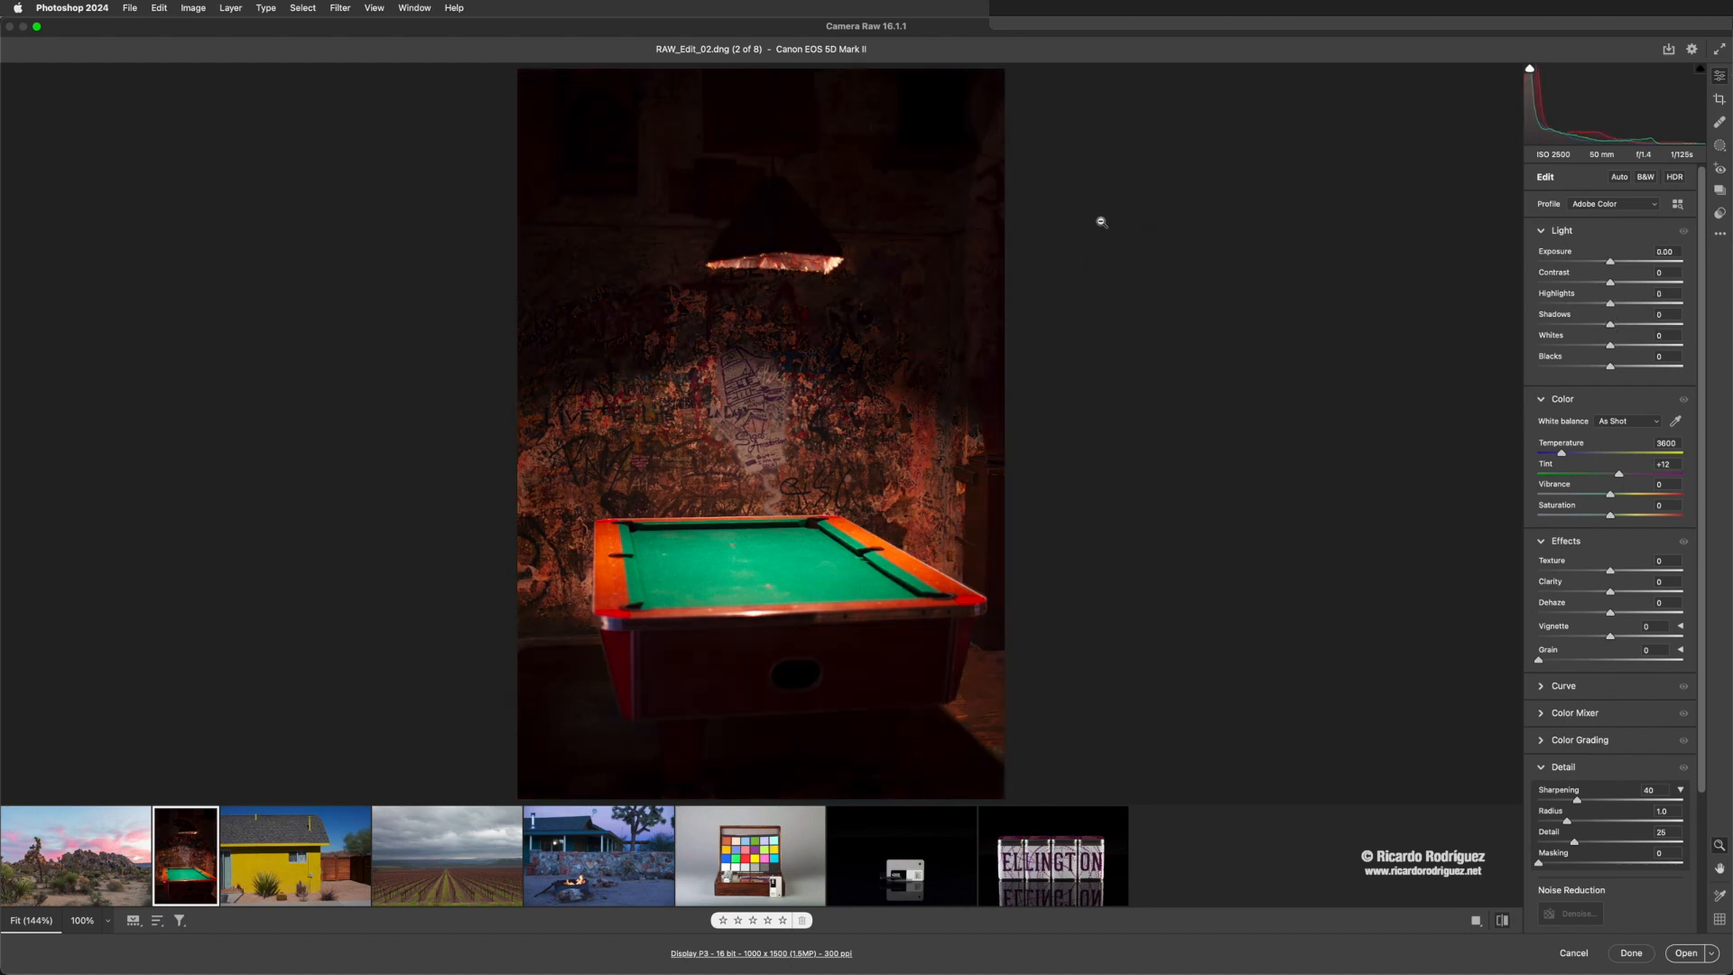
pyautogui.press('\\')
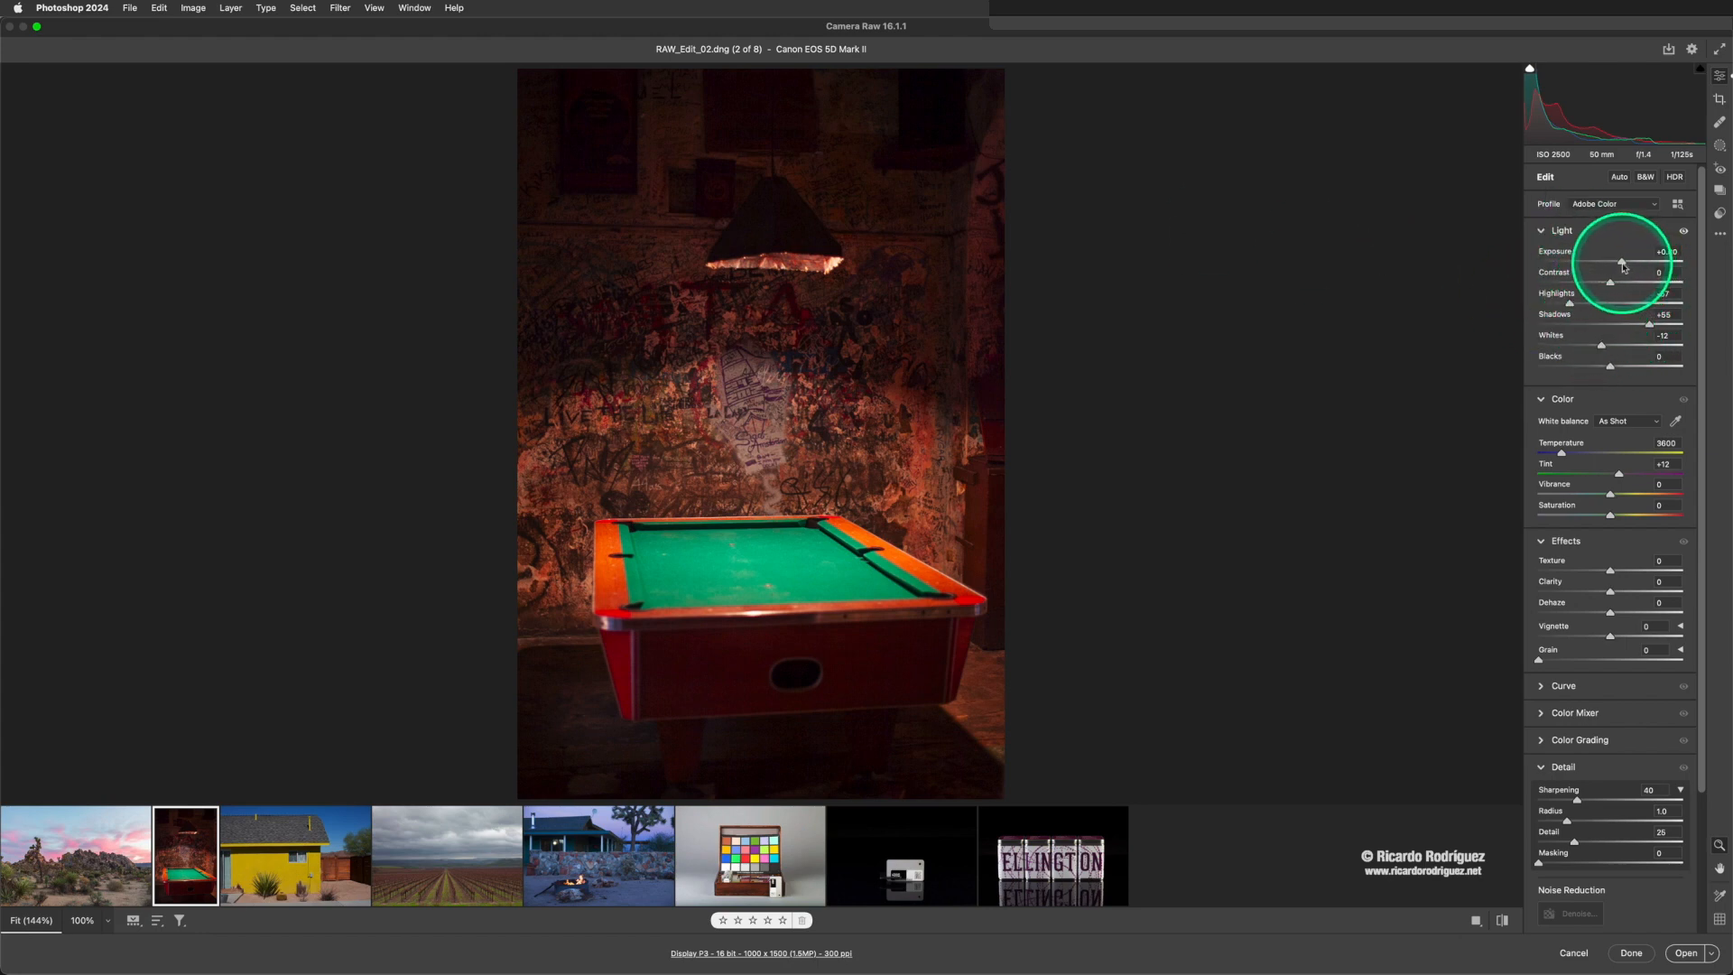
pyautogui.moveTo(1622, 264); pyautogui.dragTo(1627, 267)
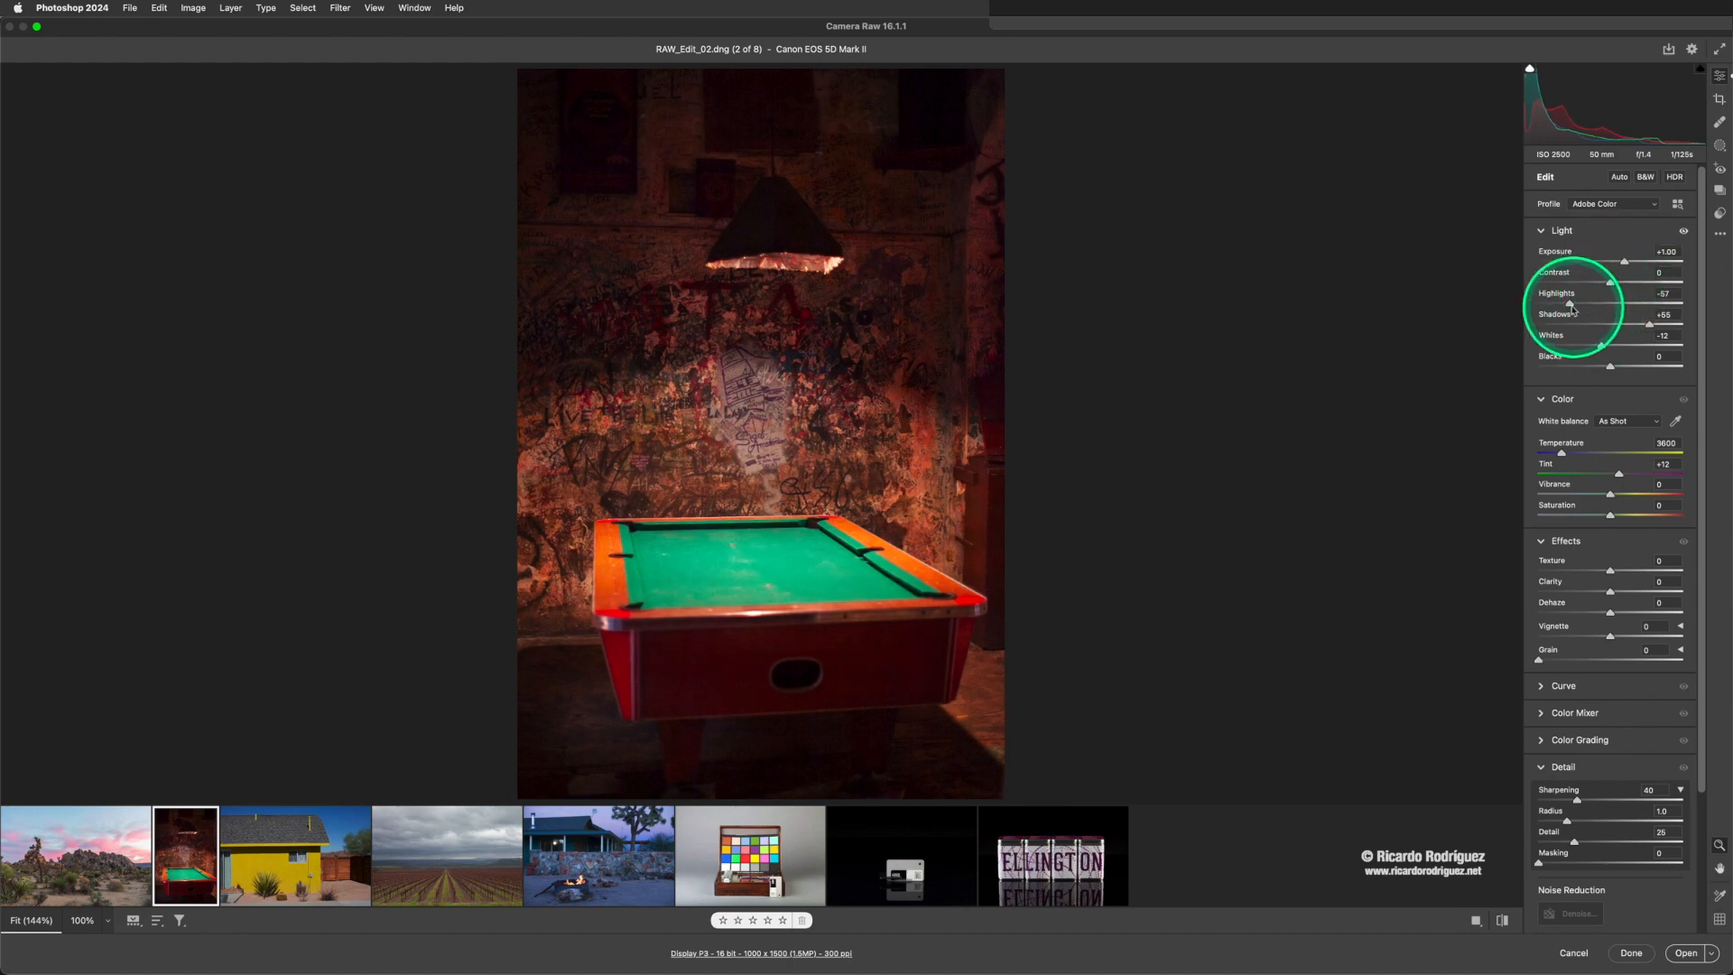
pyautogui.moveTo(1571, 307); pyautogui.dragTo(1568, 306)
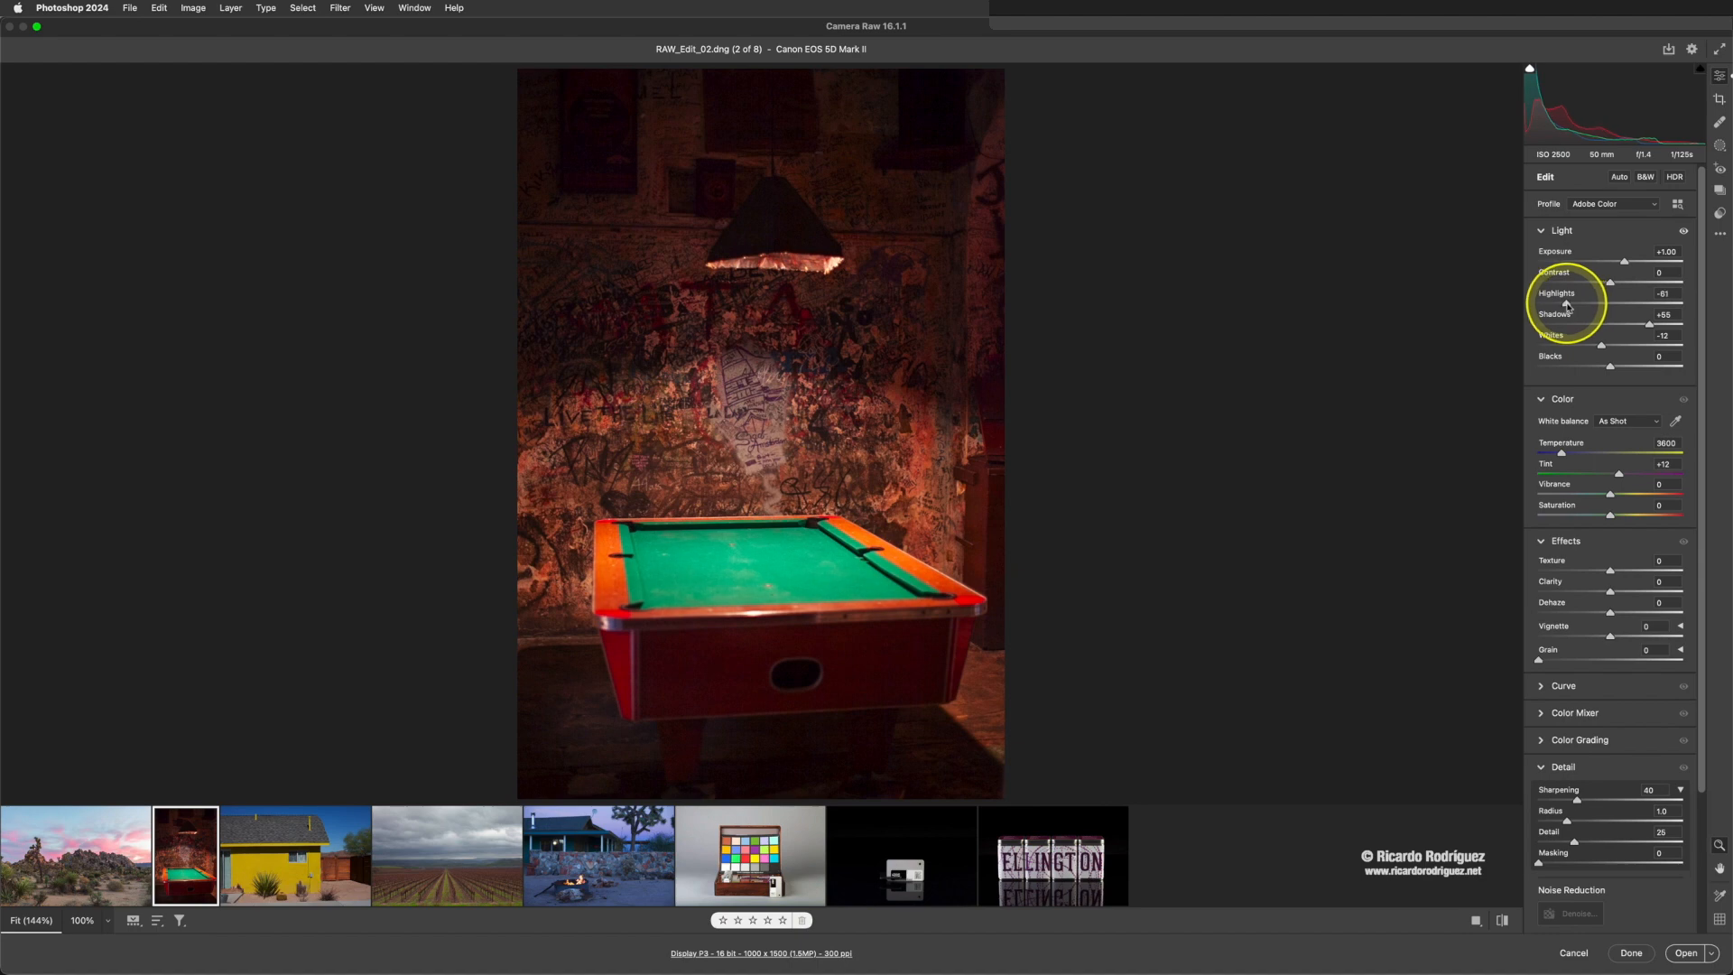
pyautogui.moveTo(1621, 261); pyautogui.dragTo(1625, 263)
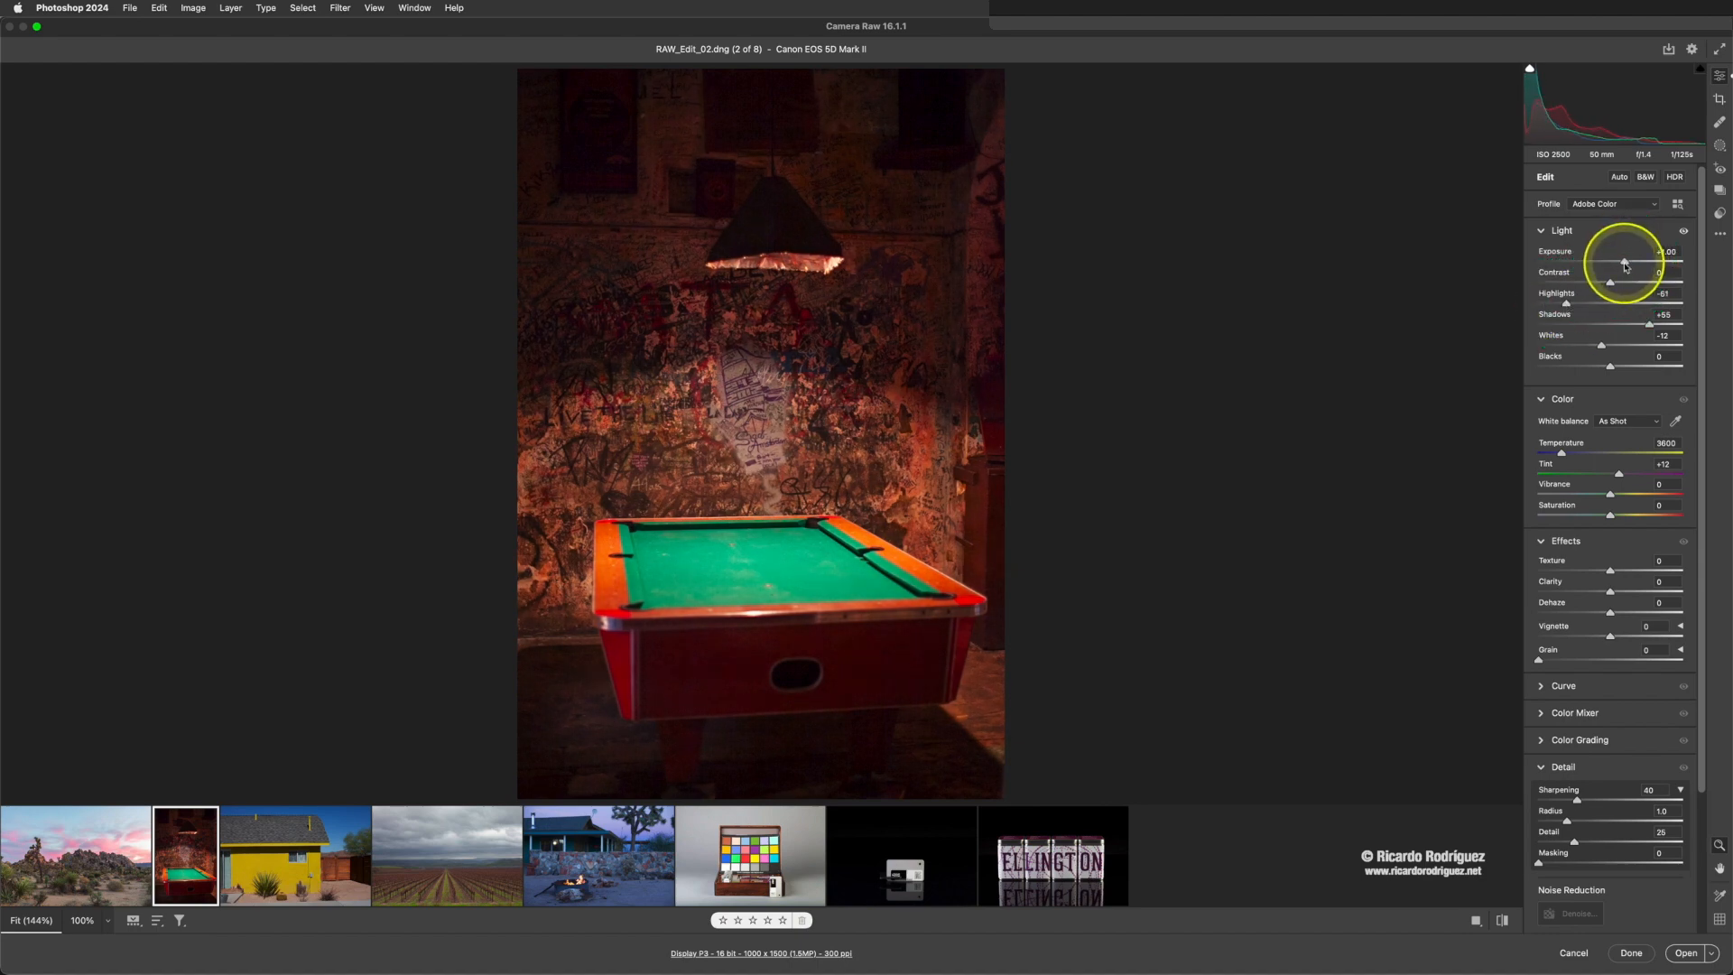
# - Reset the pool table photo's Highlights, Shadows and Whites to 0
pyautogui.doubleClick(1568, 307)
pyautogui.doubleClick(1645, 325)
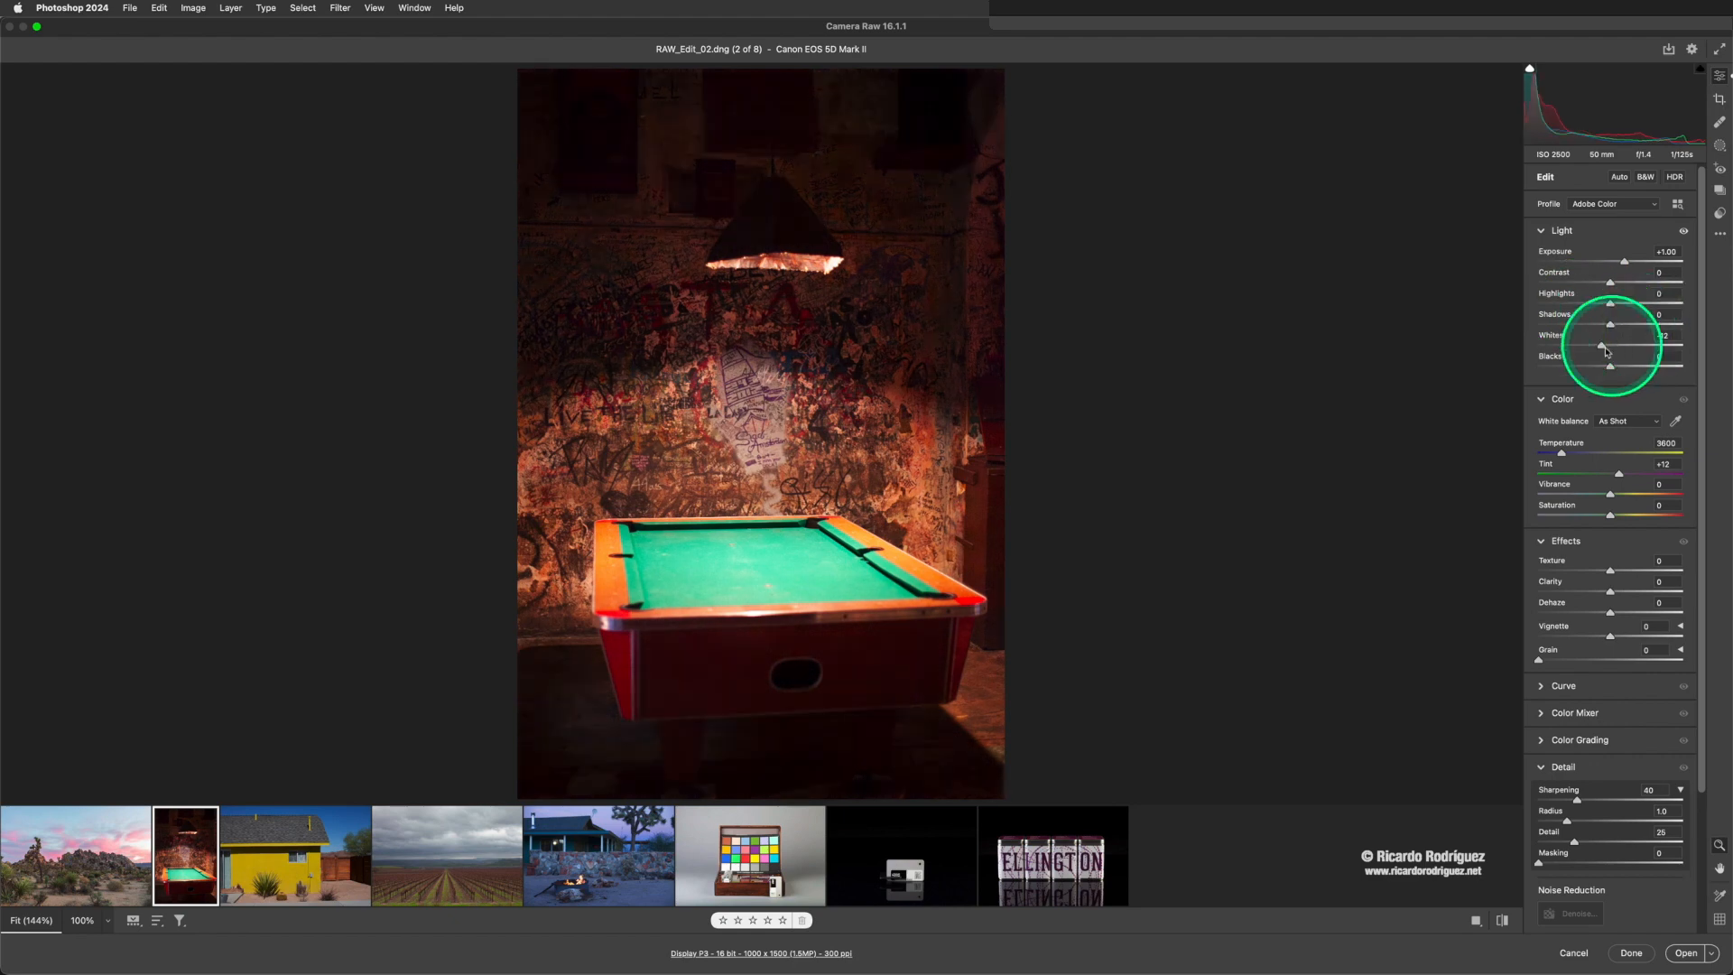
pyautogui.doubleClick(1600, 347)
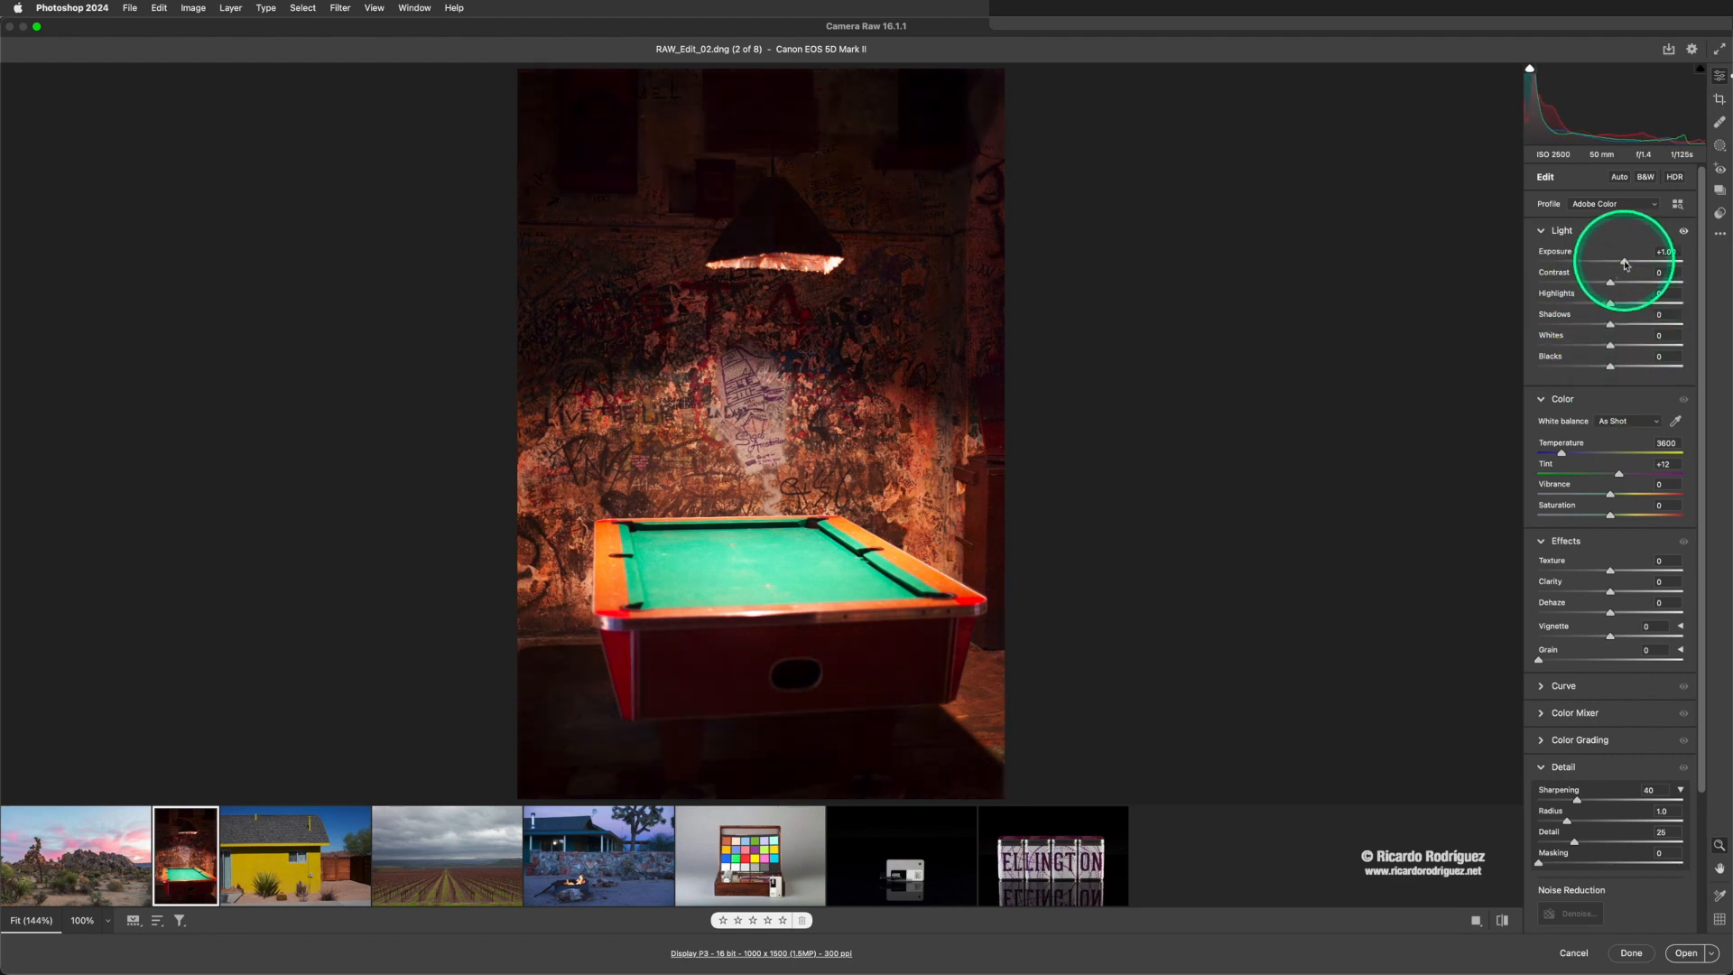
# - Set the pool table photo's Exposure to +1.25, Highlights to -75, Shadows to +58 and Whites to -22
pyautogui.moveTo(1625, 262); pyautogui.dragTo(1641, 266)
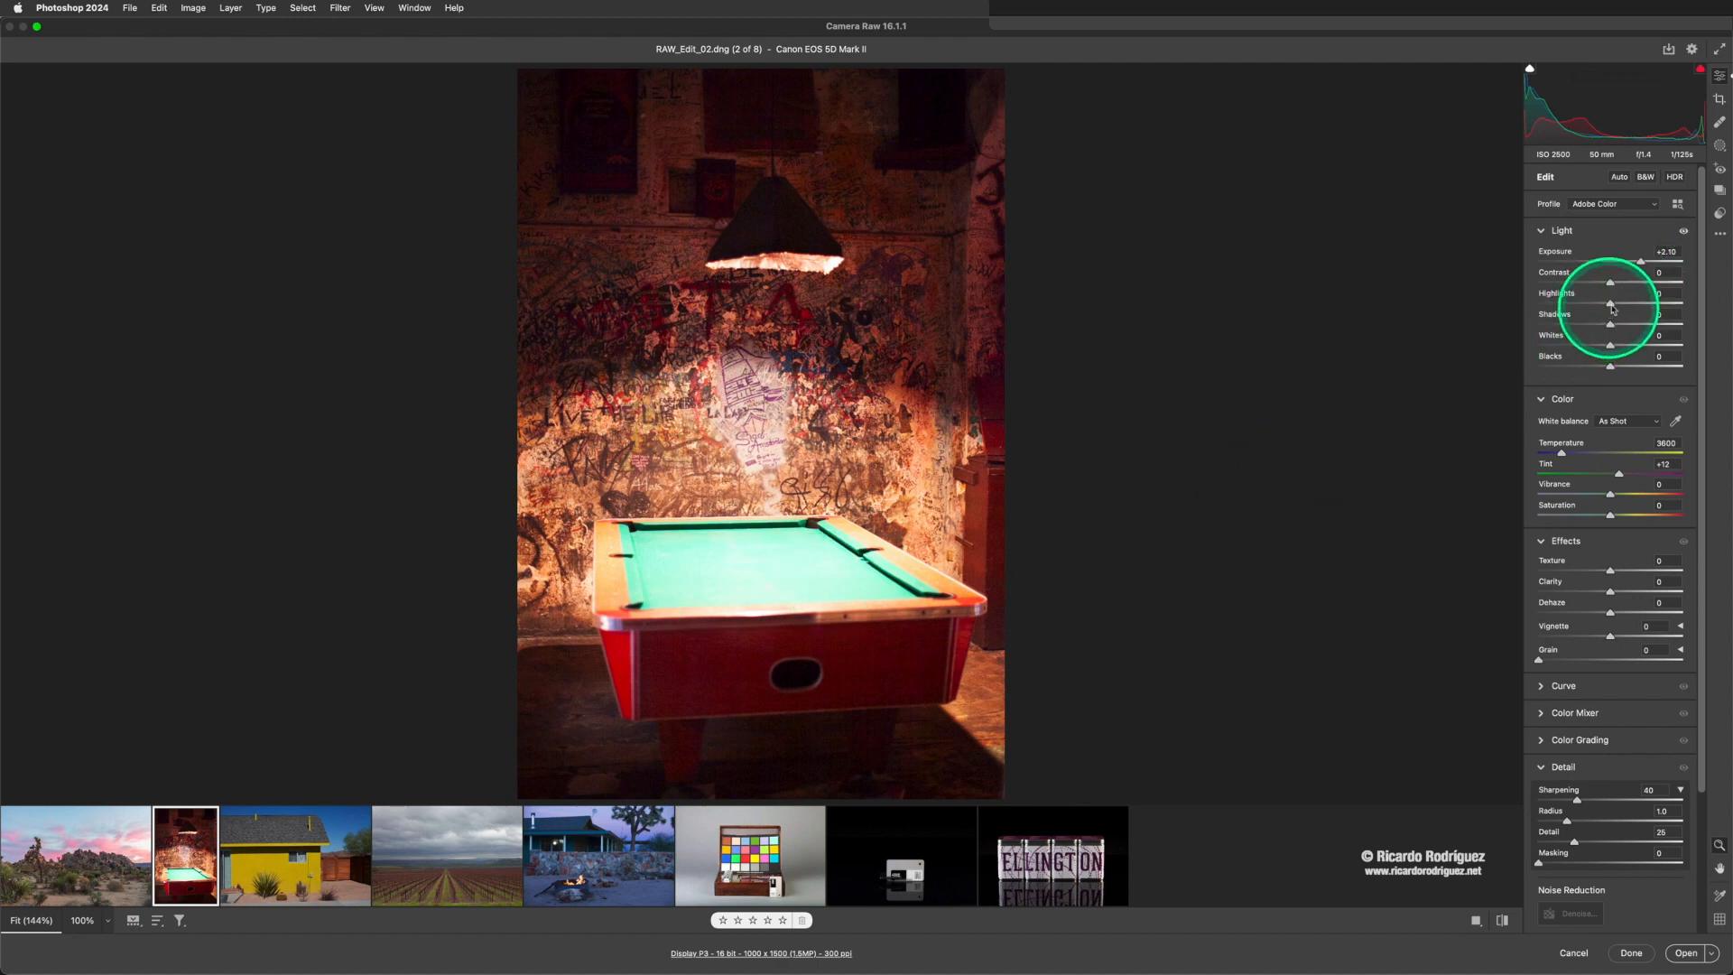
pyautogui.moveTo(1613, 310); pyautogui.dragTo(1549, 306)
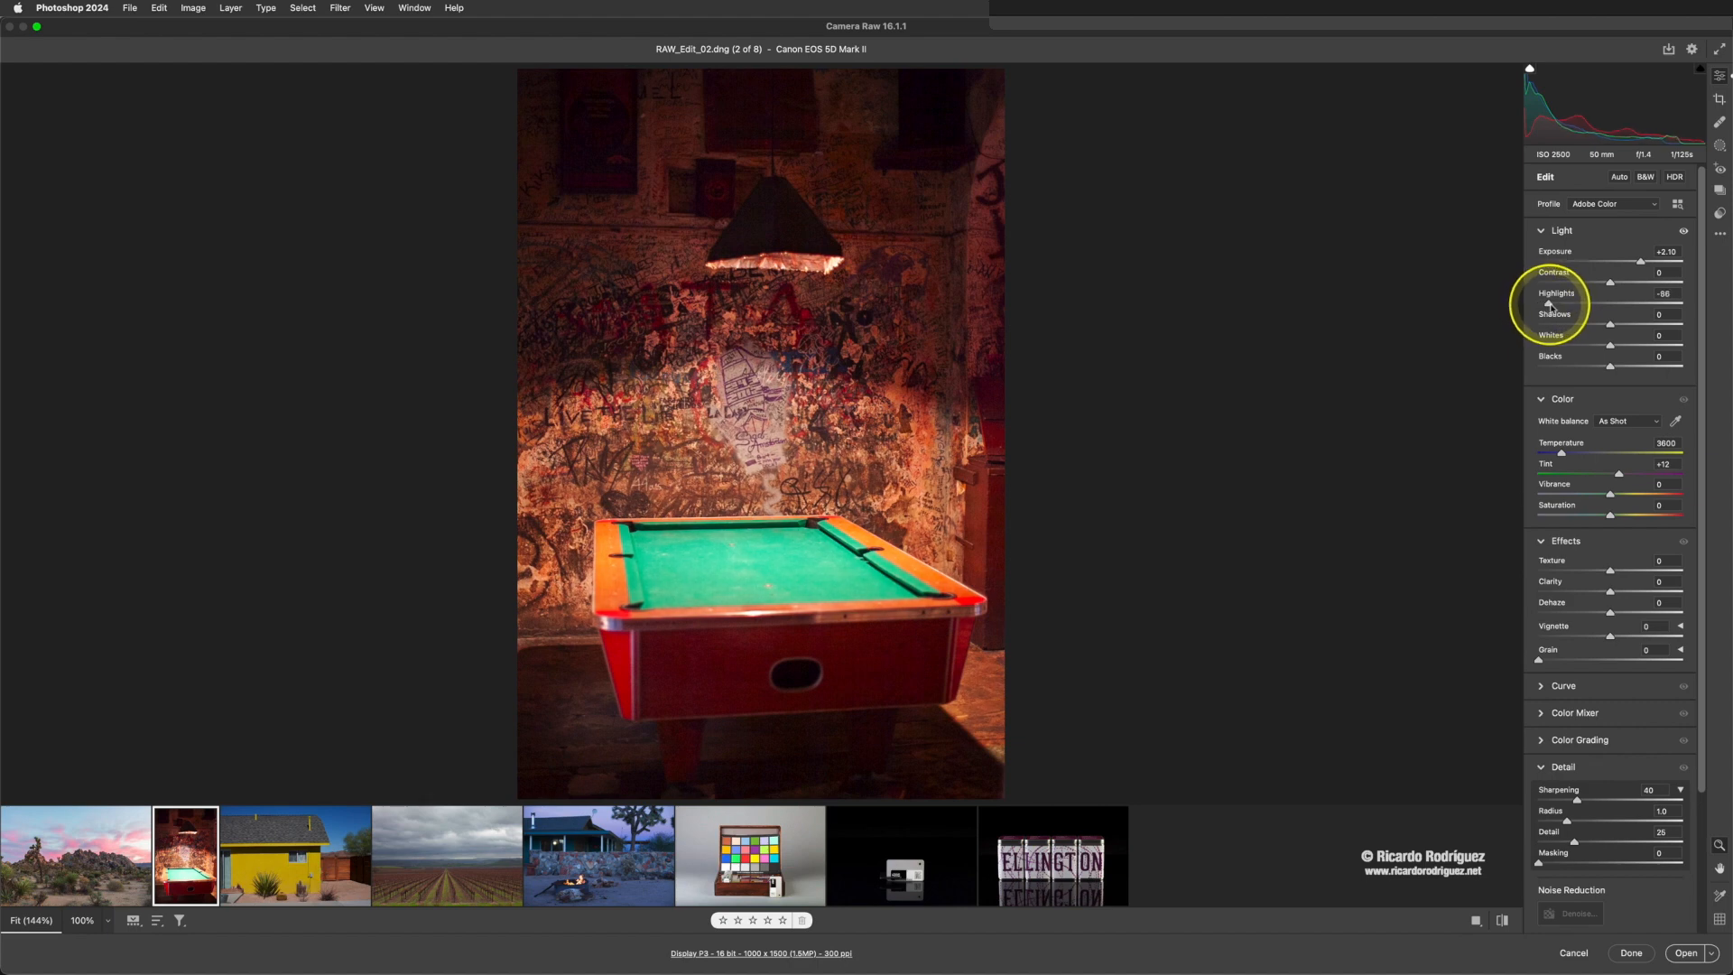
pyautogui.moveTo(1639, 261); pyautogui.dragTo(1628, 263)
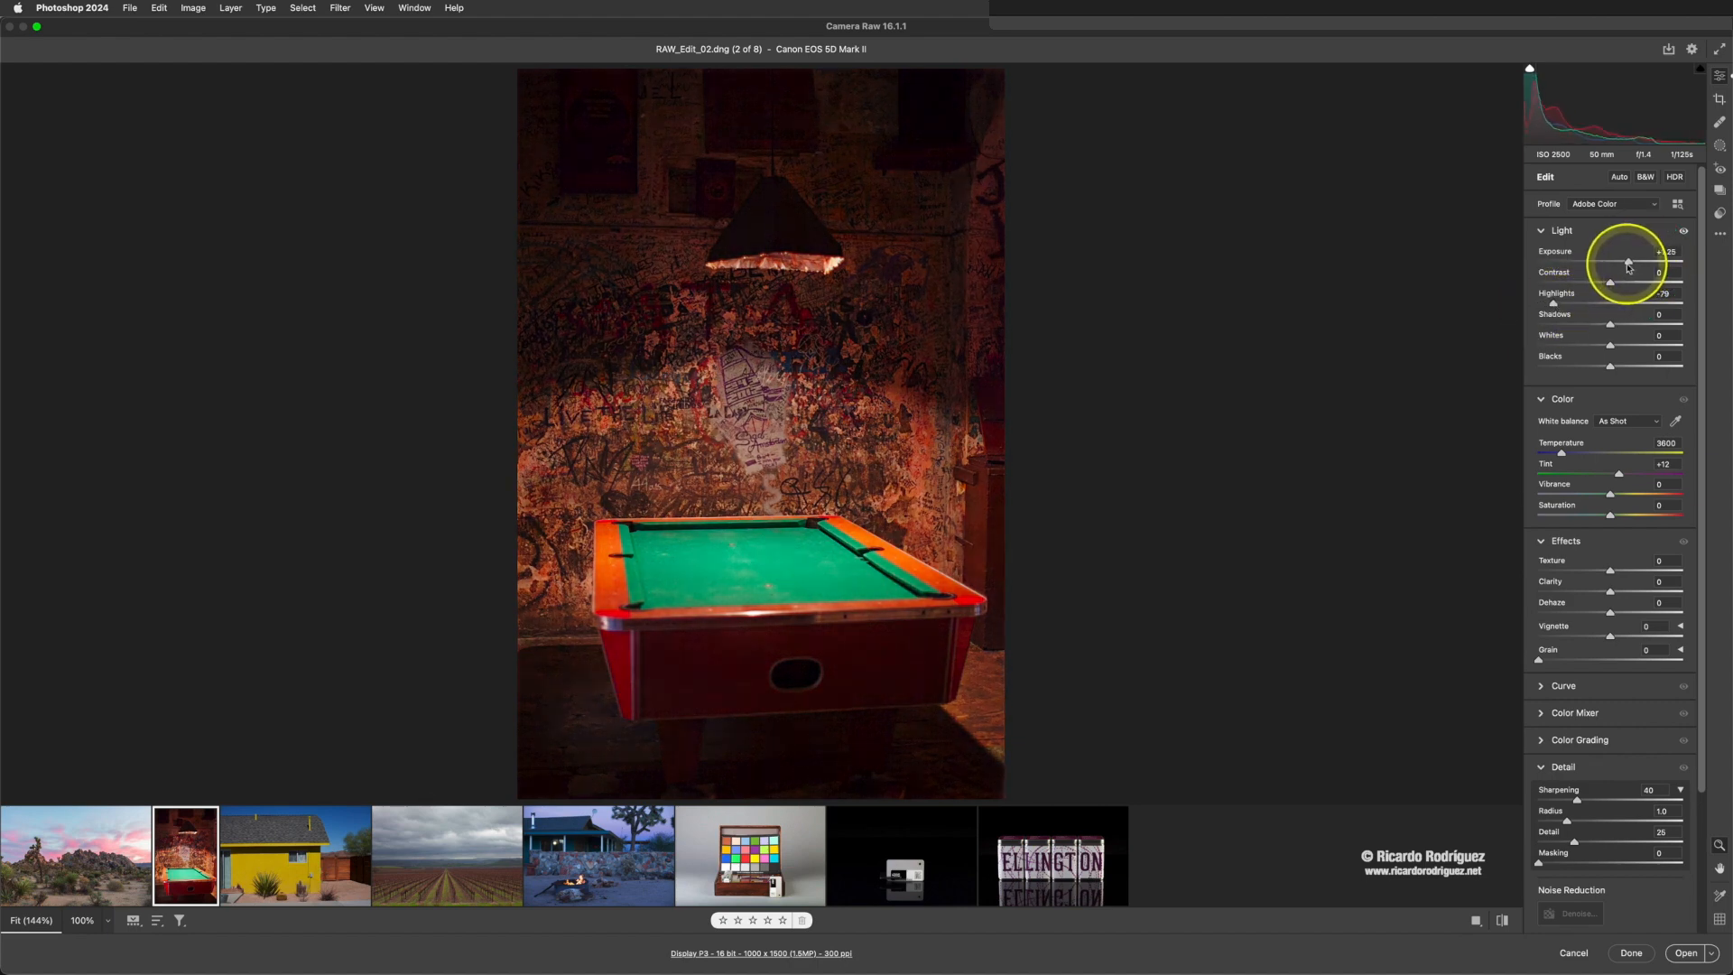
pyautogui.moveTo(1554, 305); pyautogui.dragTo(1557, 305)
pyautogui.moveTo(1610, 324); pyautogui.dragTo(1654, 327)
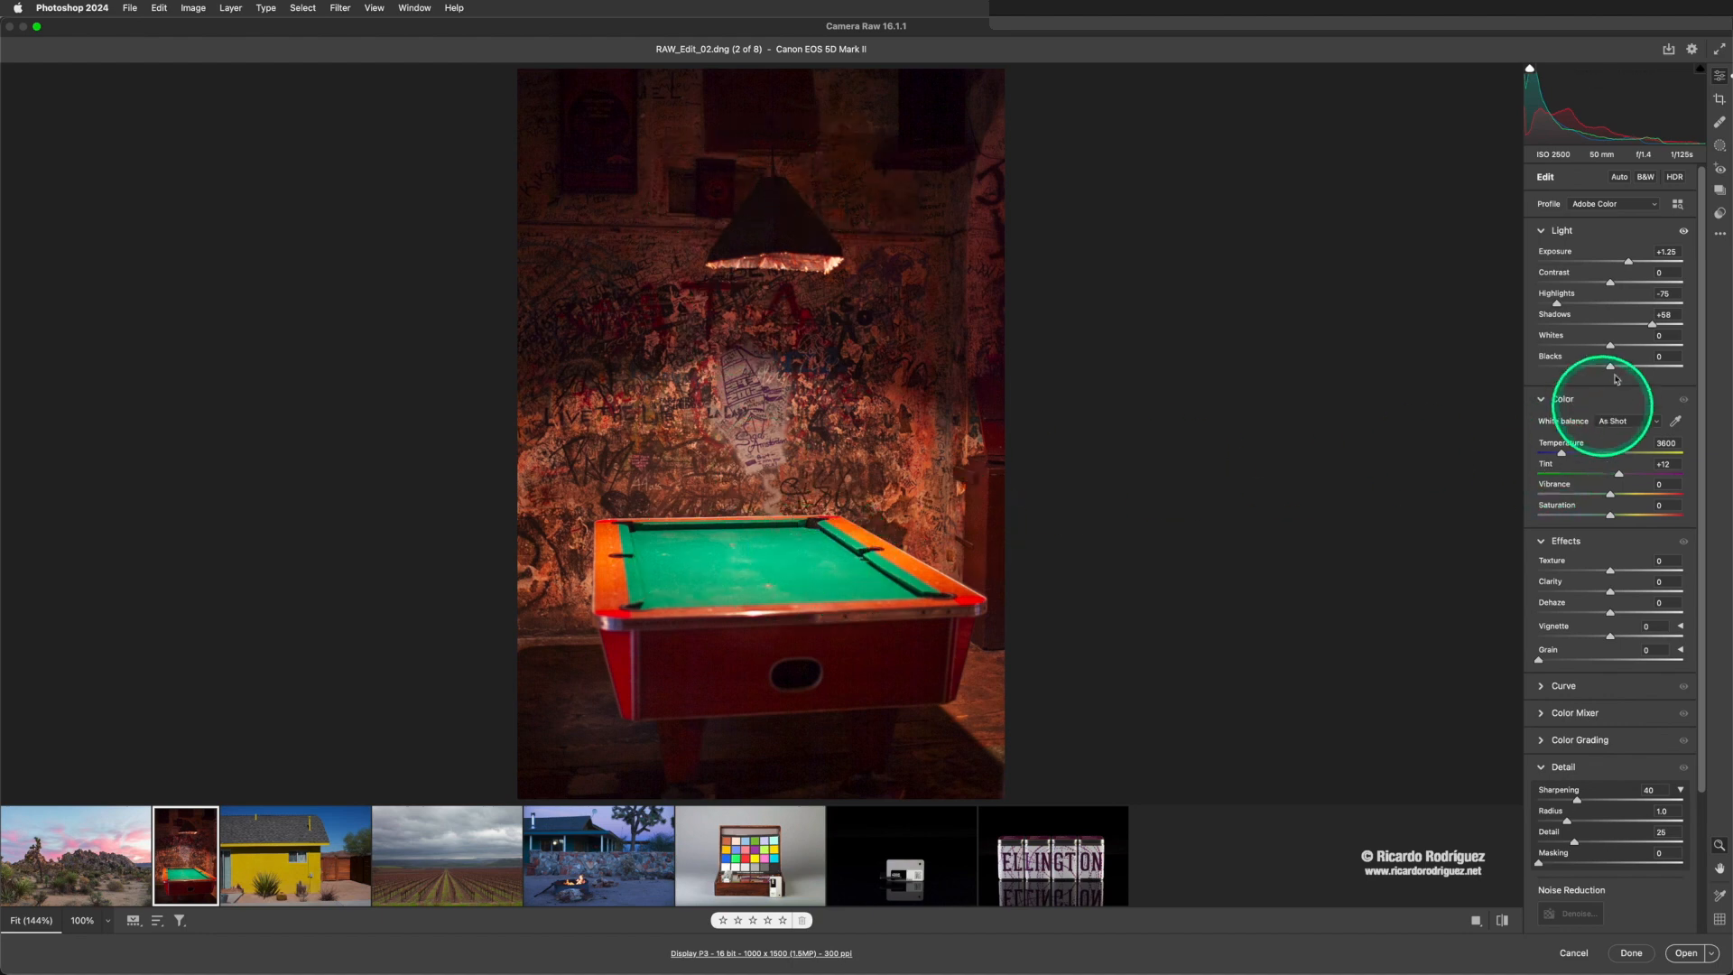
pyautogui.moveTo(1610, 345); pyautogui.dragTo(1597, 351)
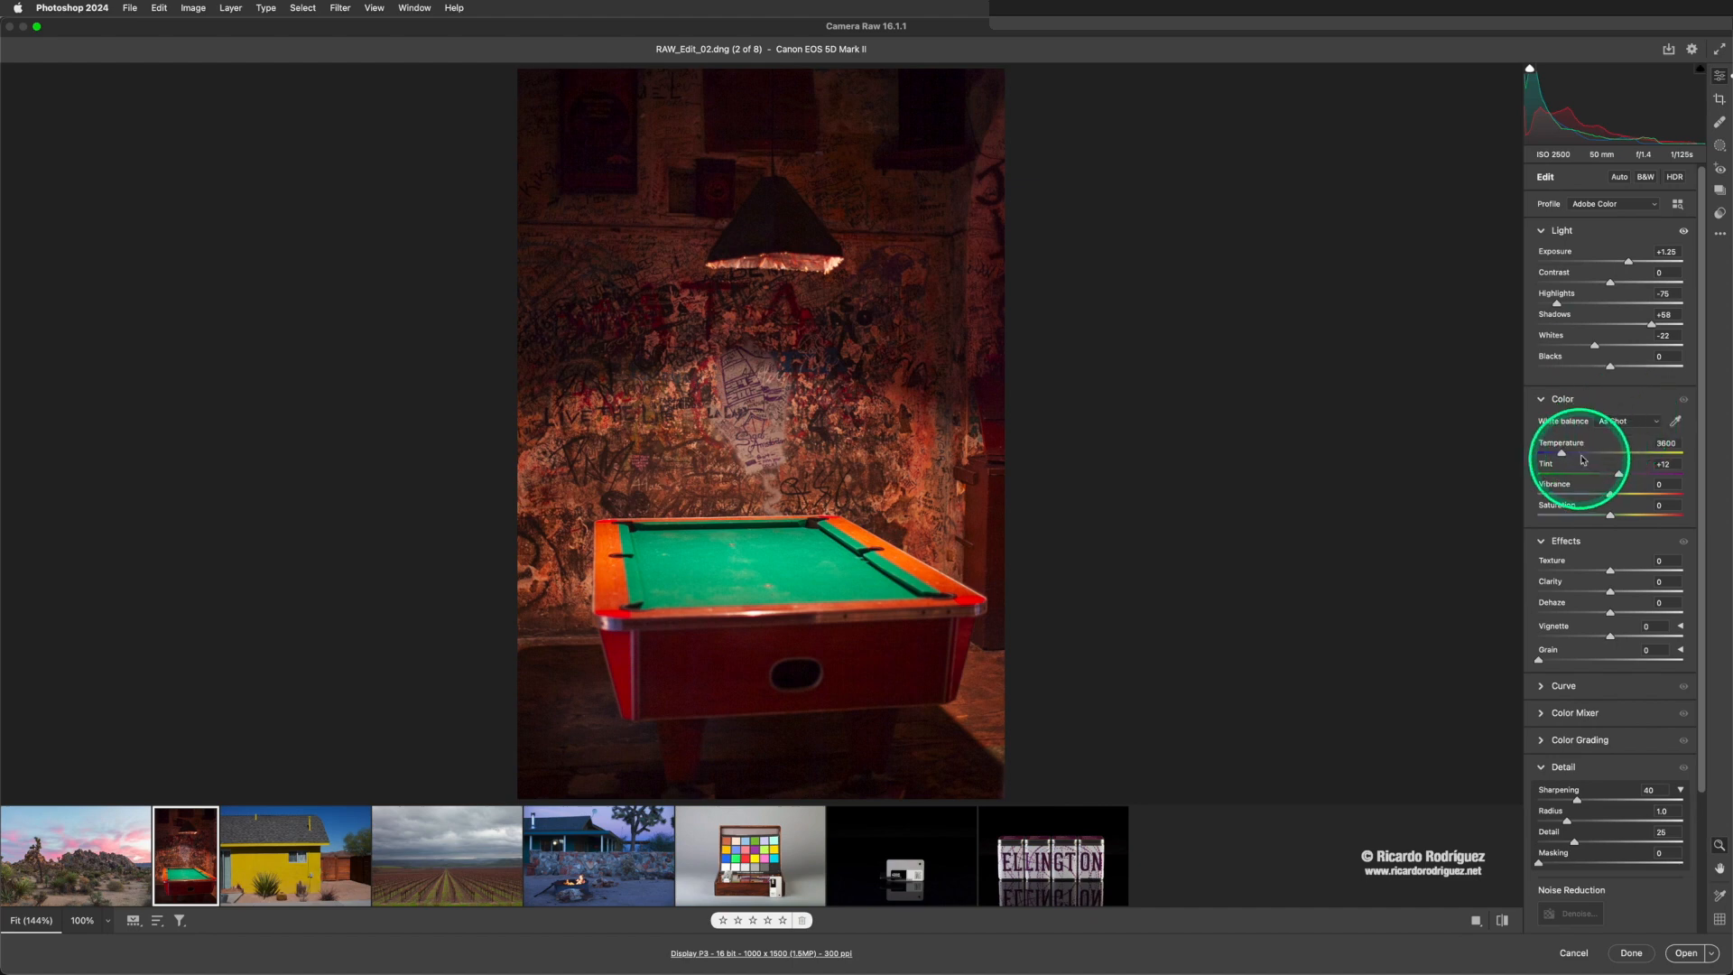
# - Adjust the white balance from Auto to Temperature 3400 and Tint +5, and set Clarity to +9 and Grain to 4
pyautogui.click(1608, 420)
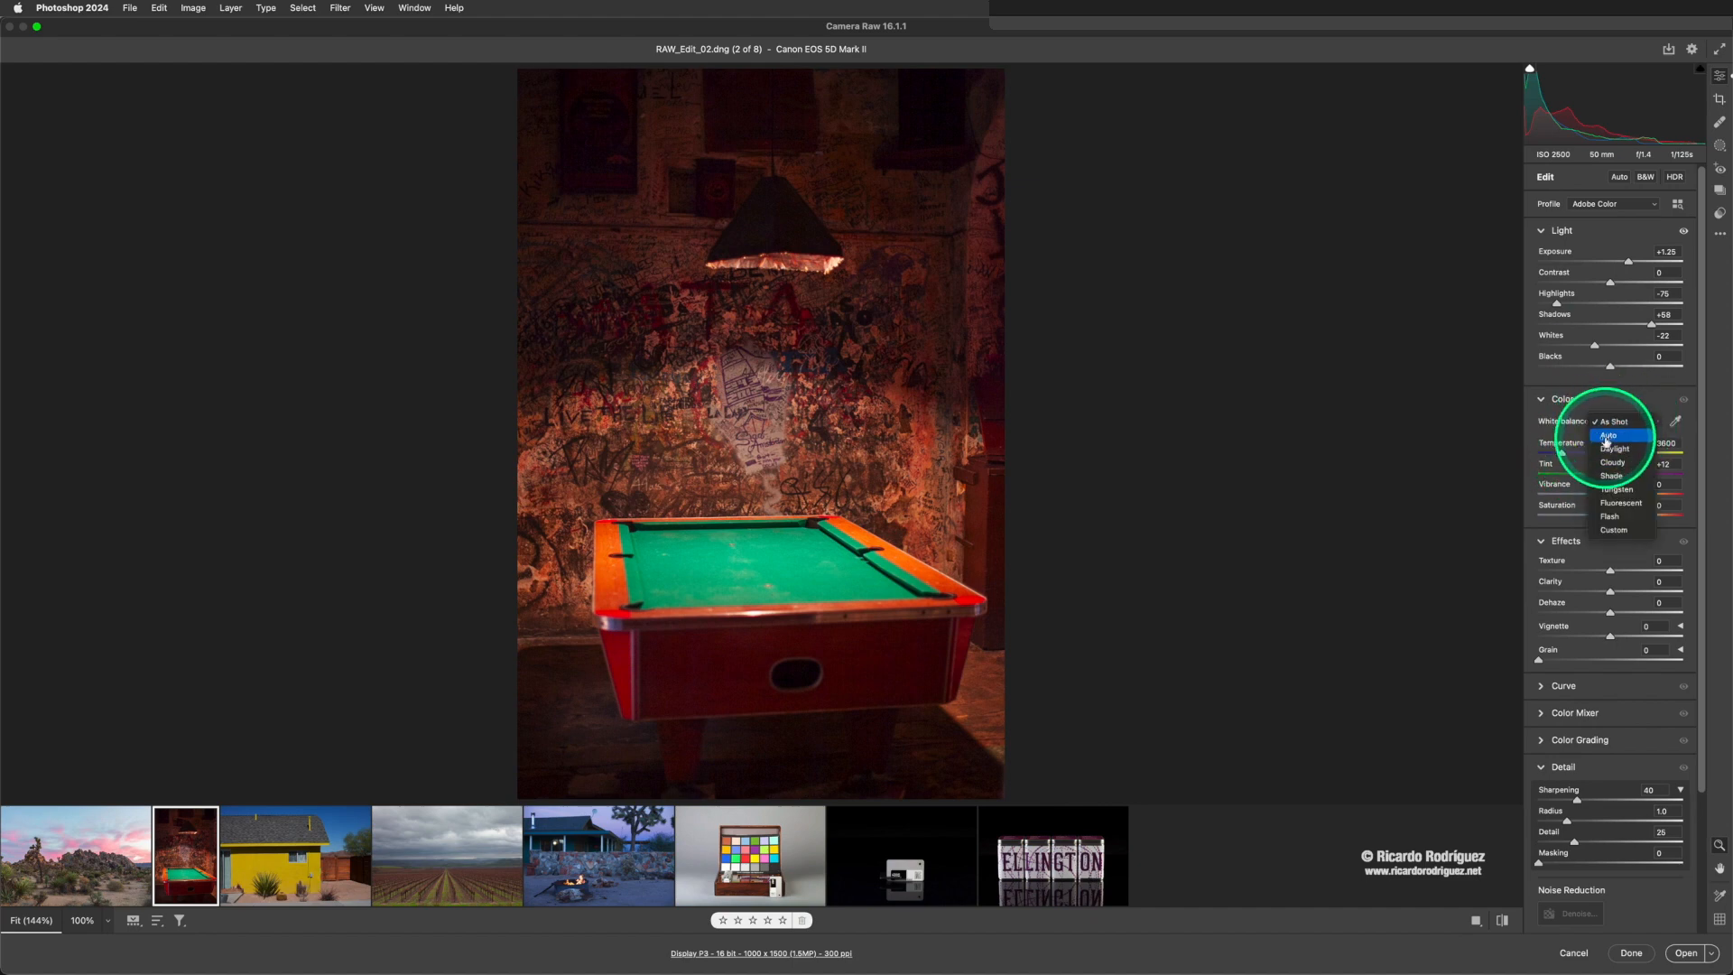
pyautogui.click(1606, 436)
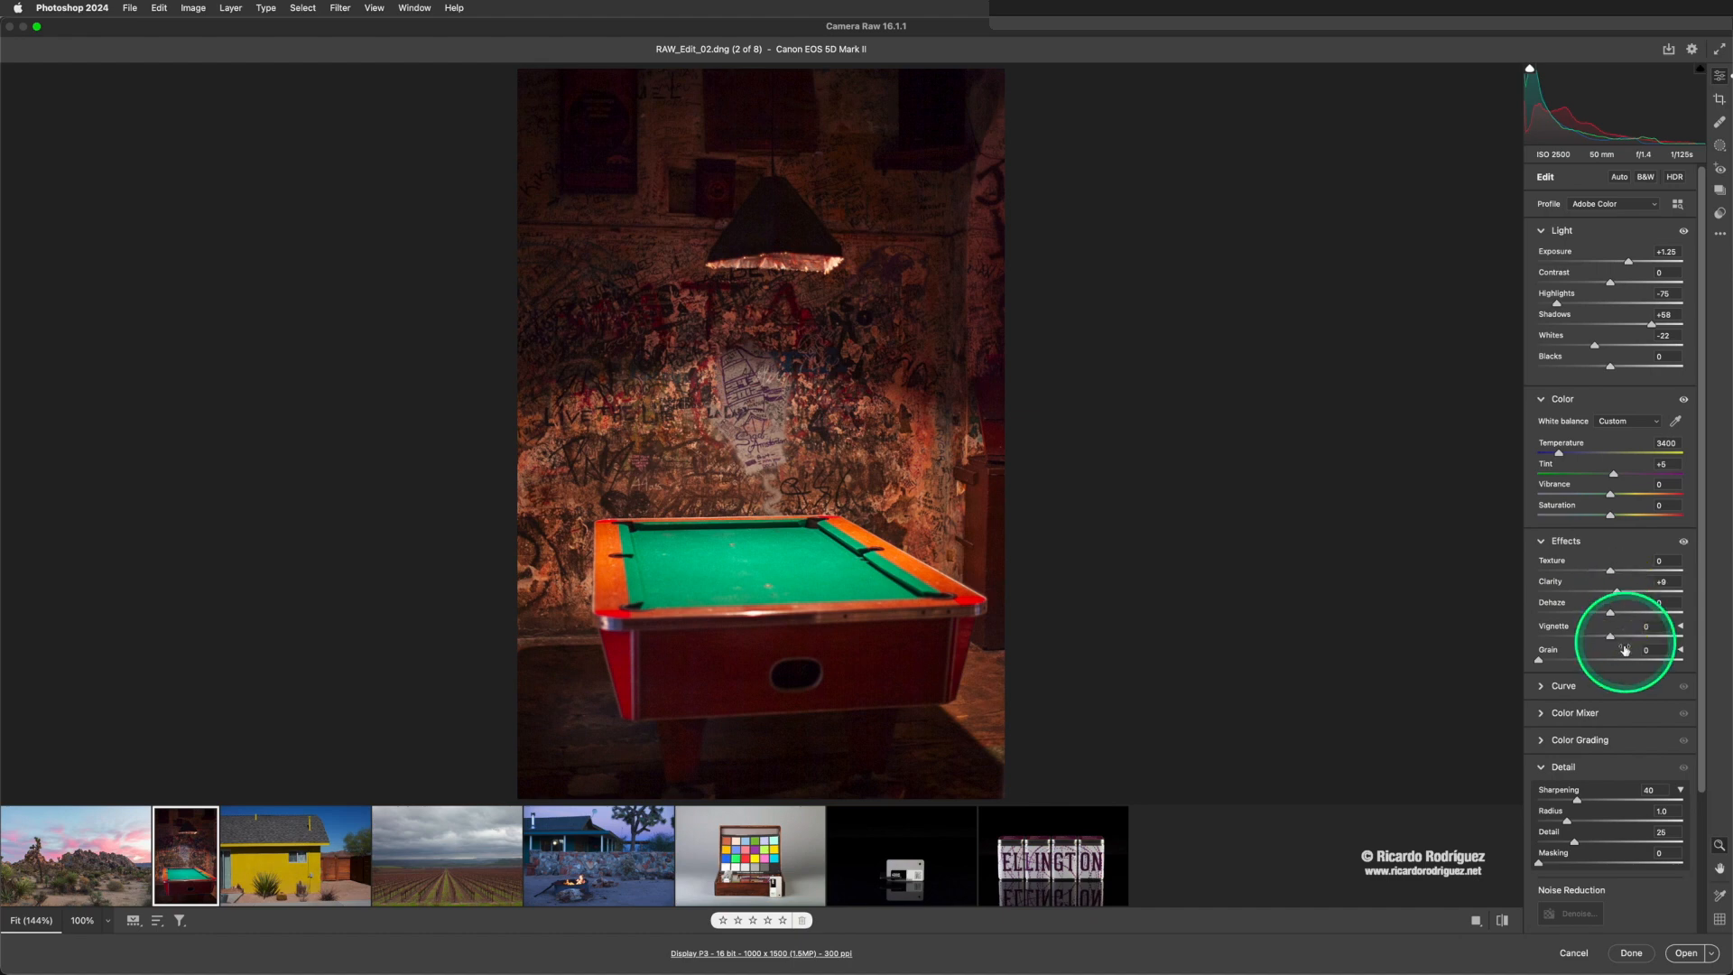
pyautogui.moveTo(1538, 662); pyautogui.dragTo(1541, 663)
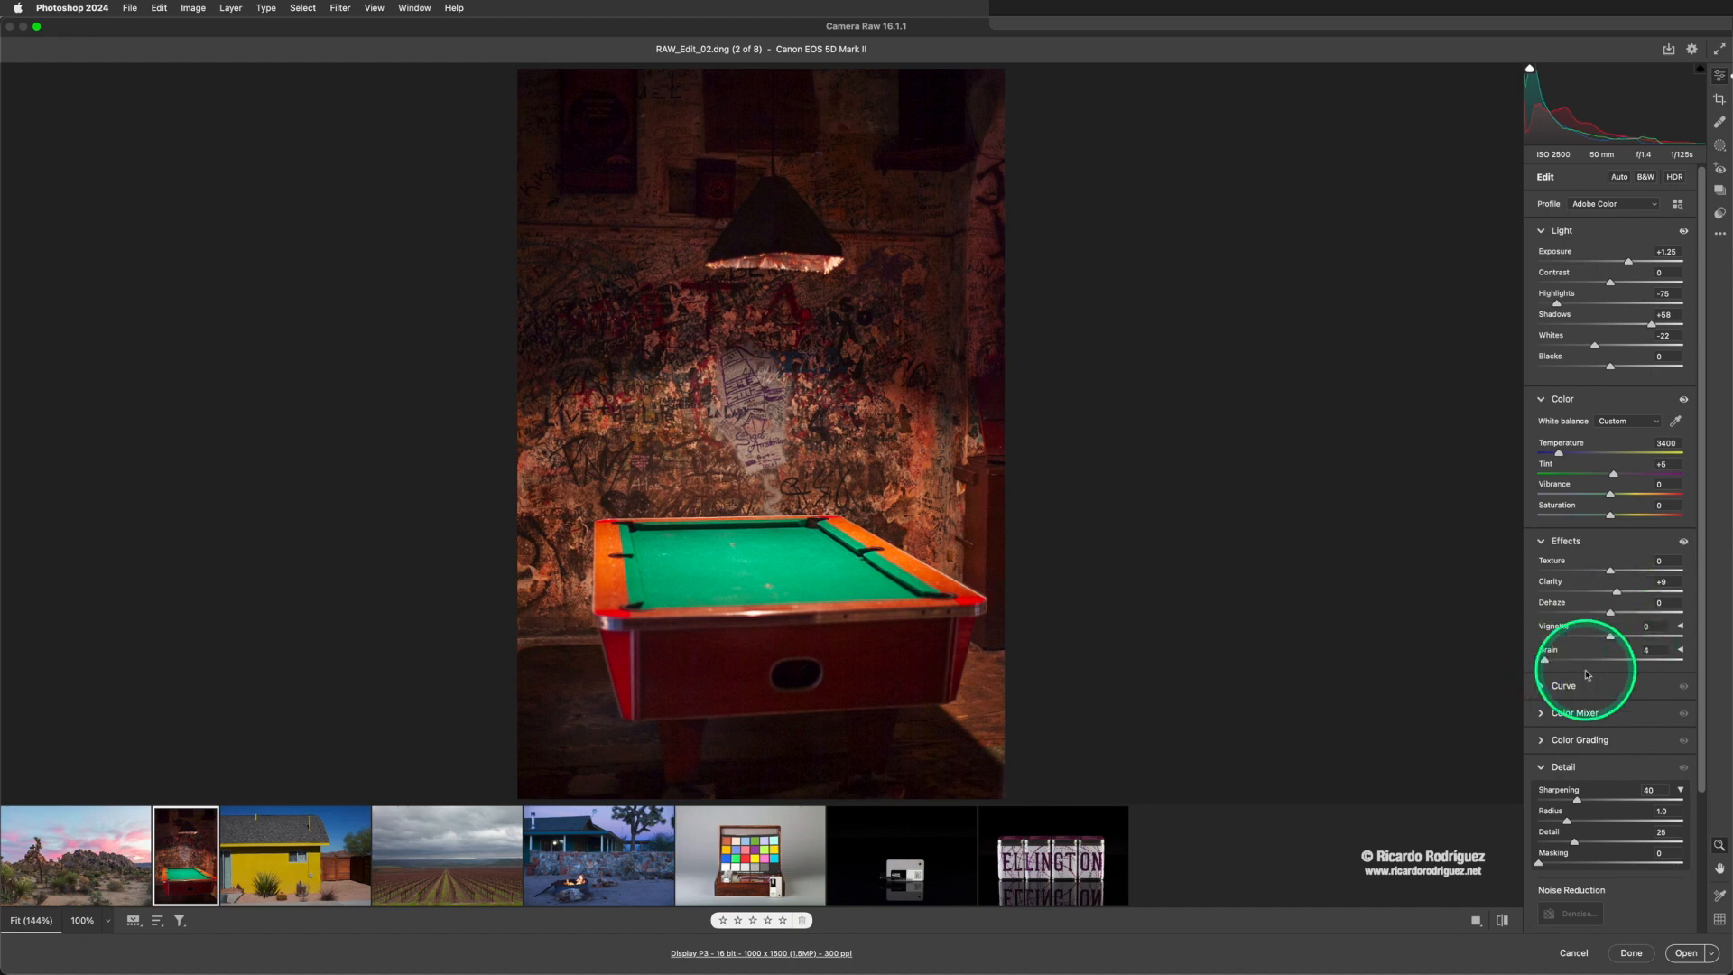
# - Tint the pool table photo's shadows slightly toward magenta with Color Grading, and collapse those settings
pyautogui.scroll(-1, 1543, 667)
pyautogui.click(1541, 702)
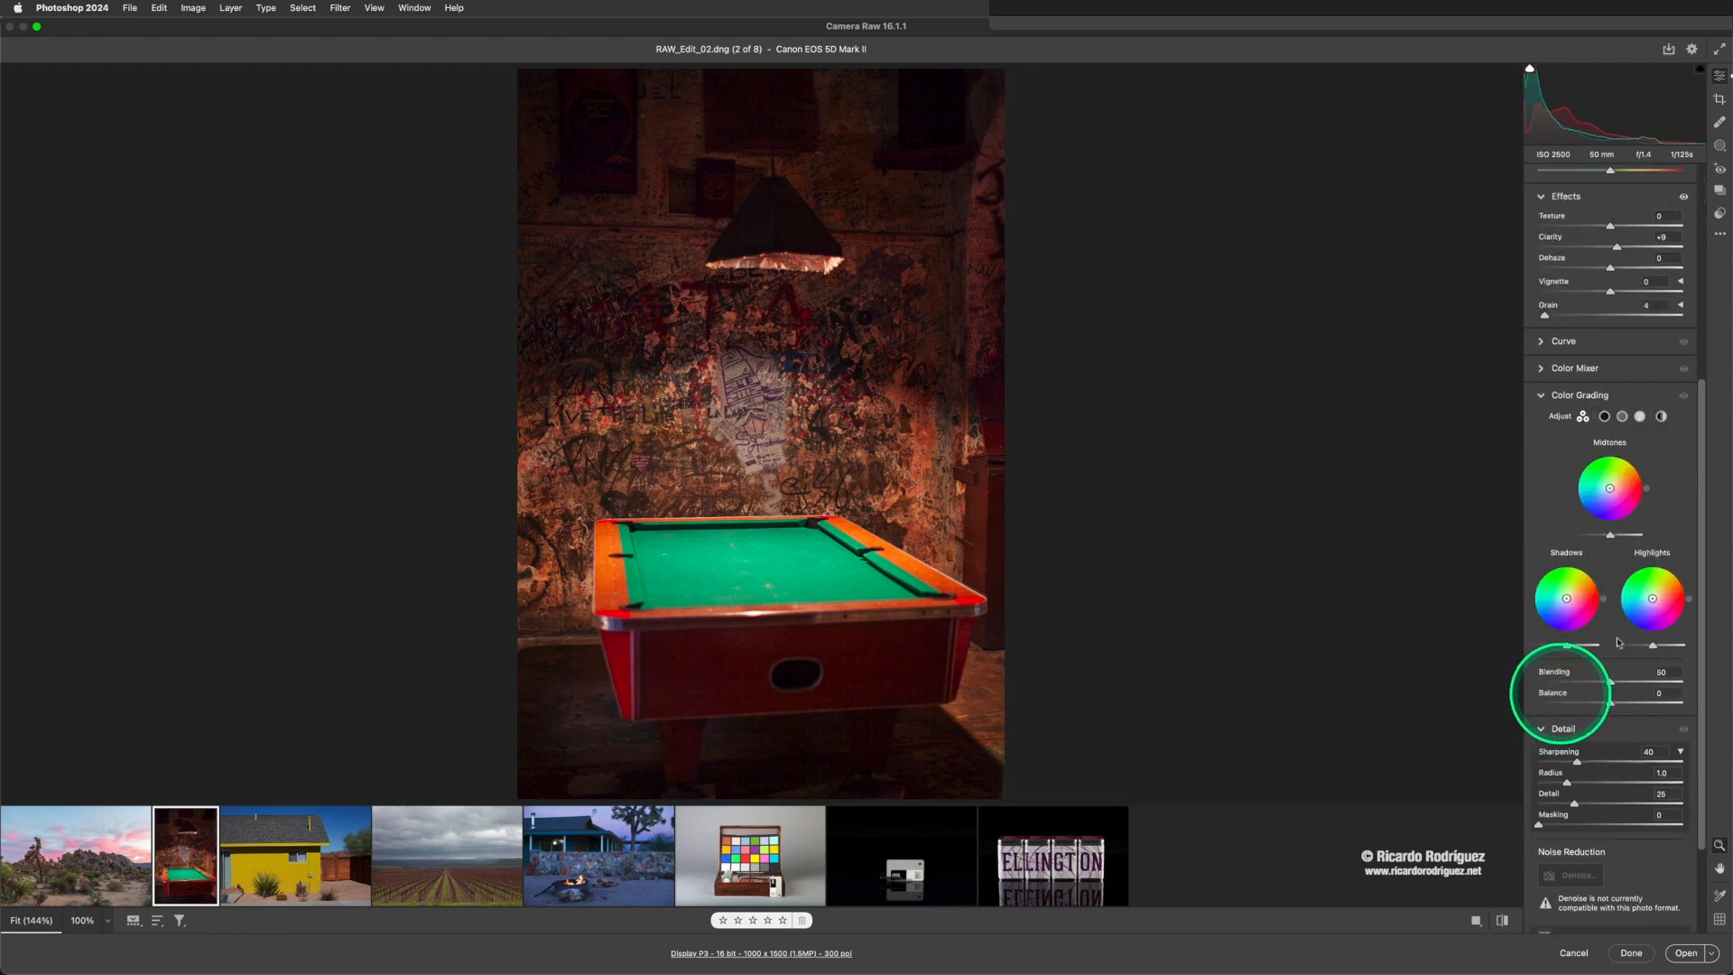
pyautogui.click(1568, 603)
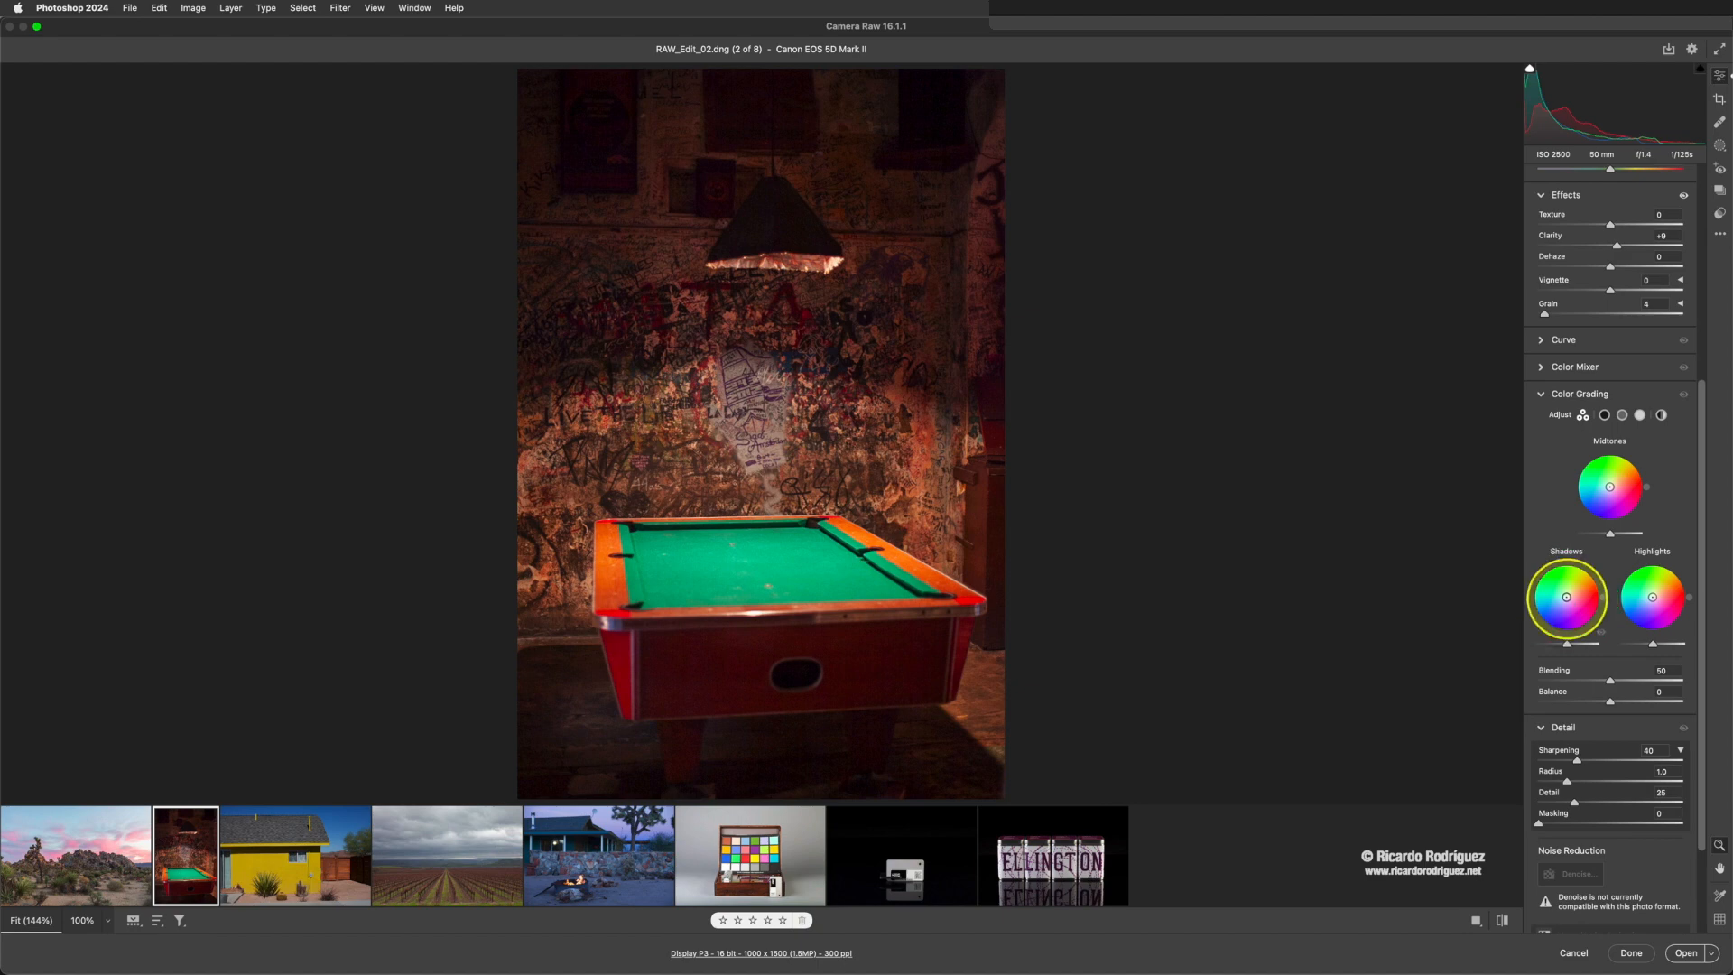
pyautogui.scroll(-1, 1568, 602)
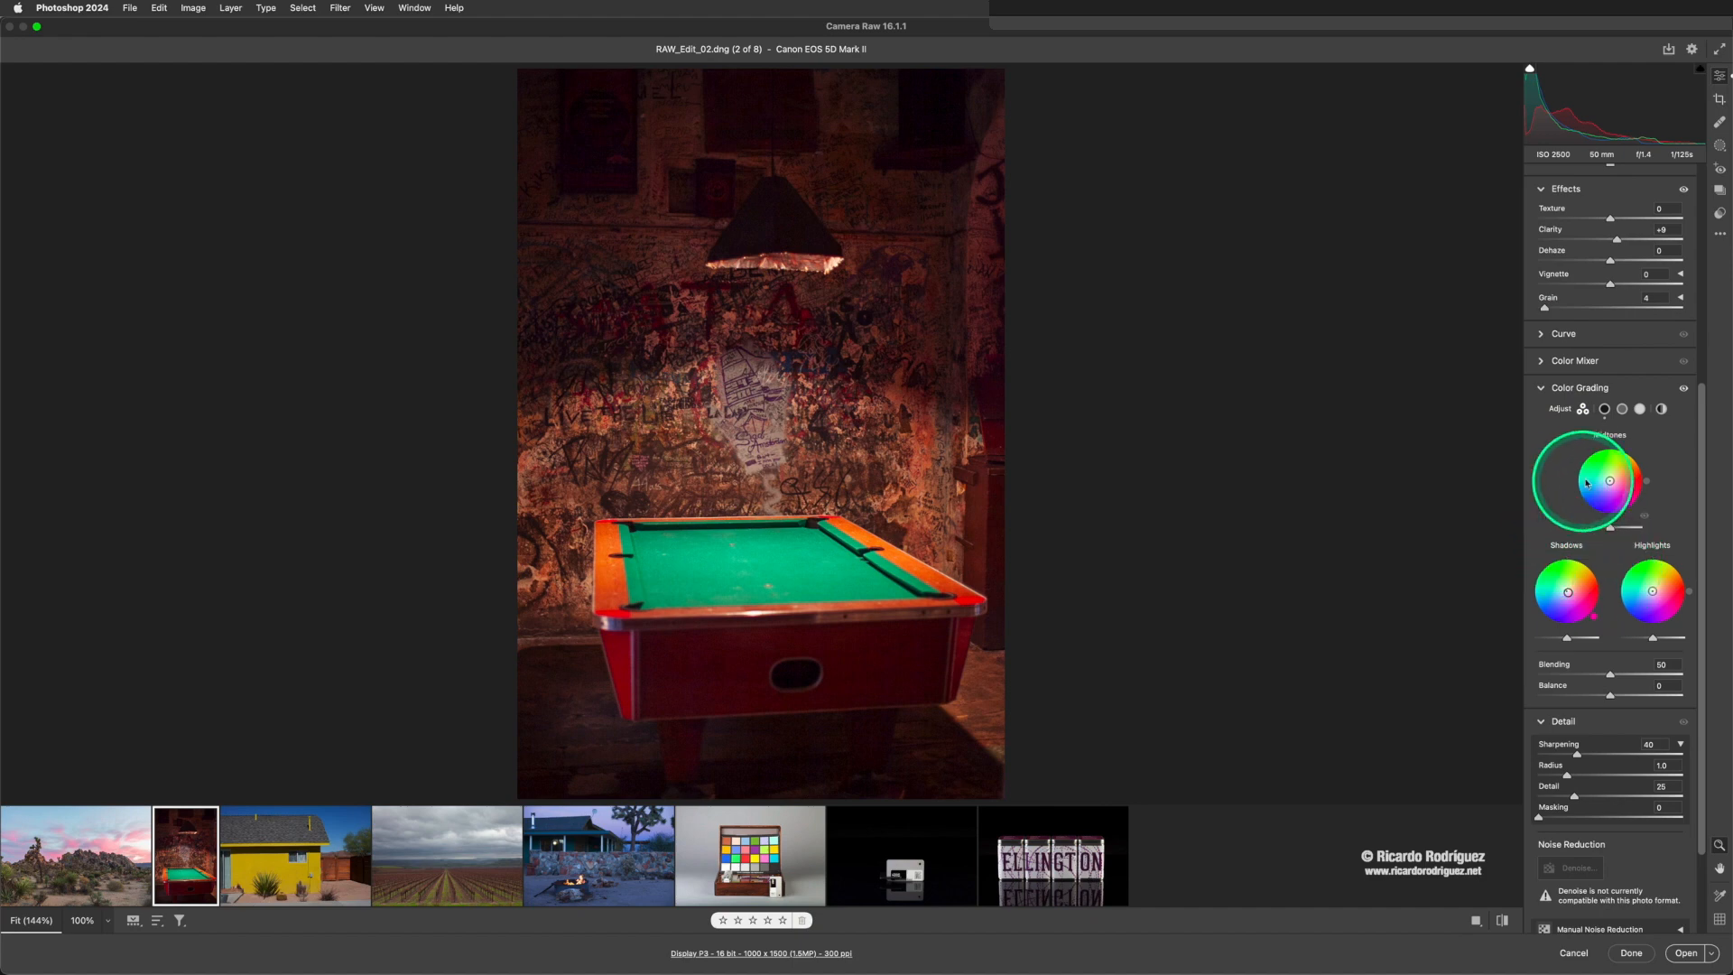
pyautogui.click(1542, 390)
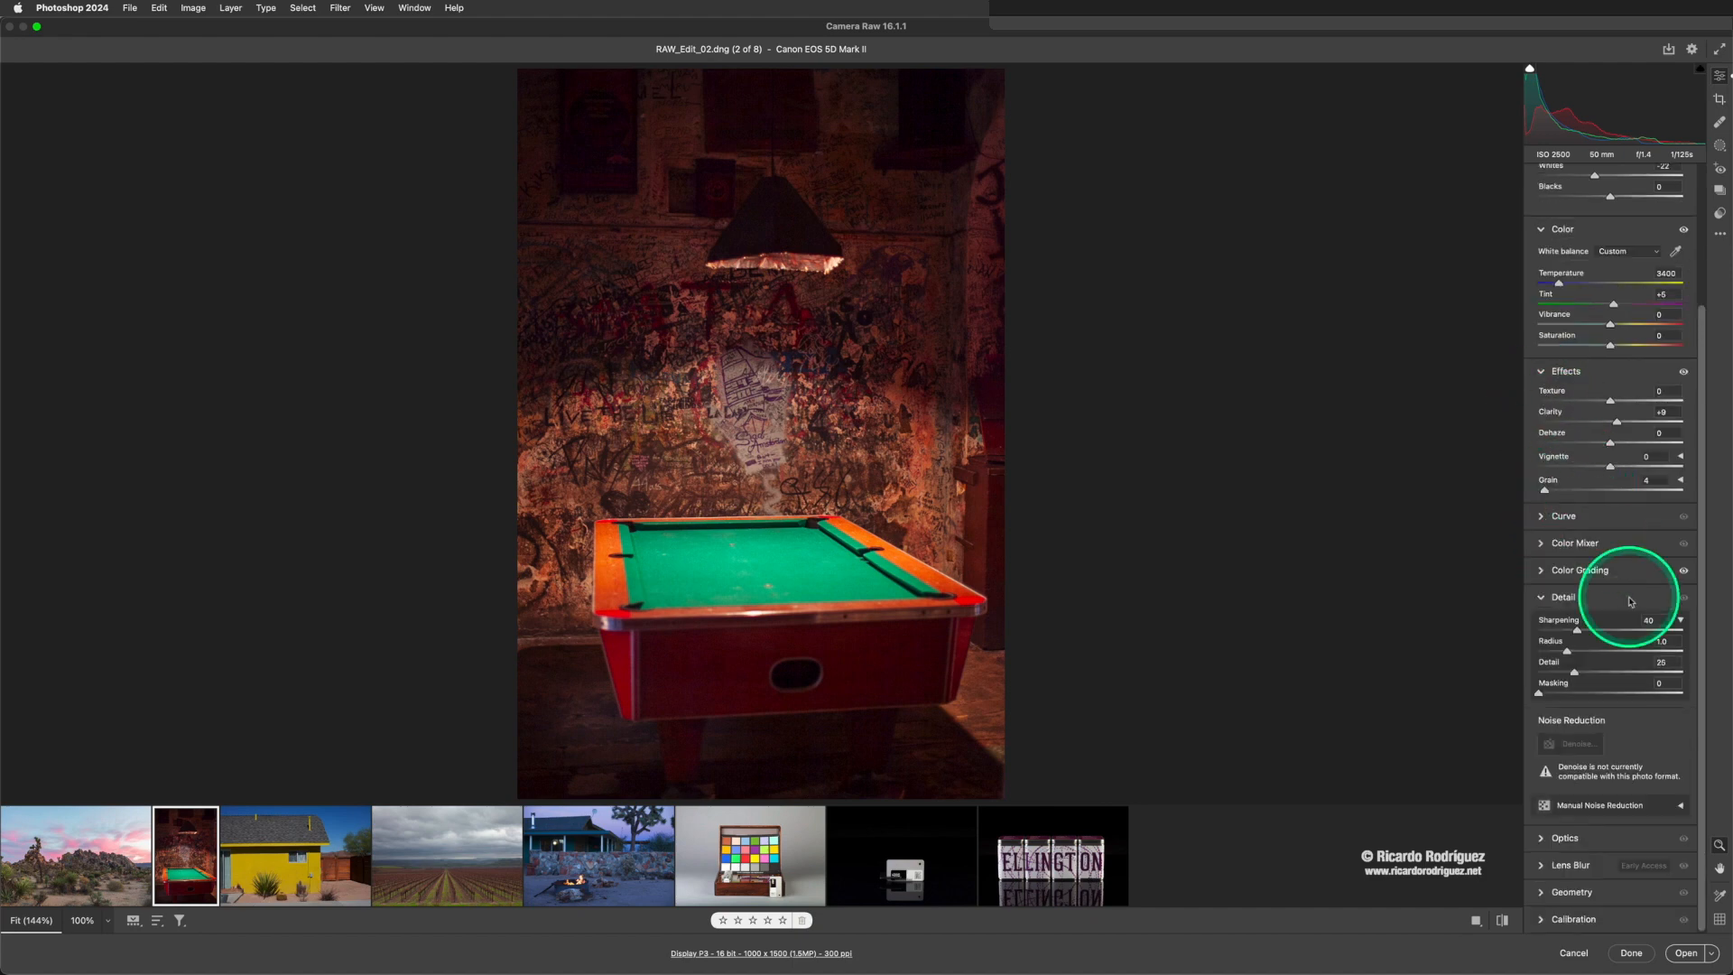
# - Set the pool table photo's Sharpening to 86 and Masking to 87, and collapse the Detail settings
pyautogui.moveTo(1575, 632); pyautogui.dragTo(1620, 630)
pyautogui.moveTo(1539, 694); pyautogui.dragTo(1662, 697)
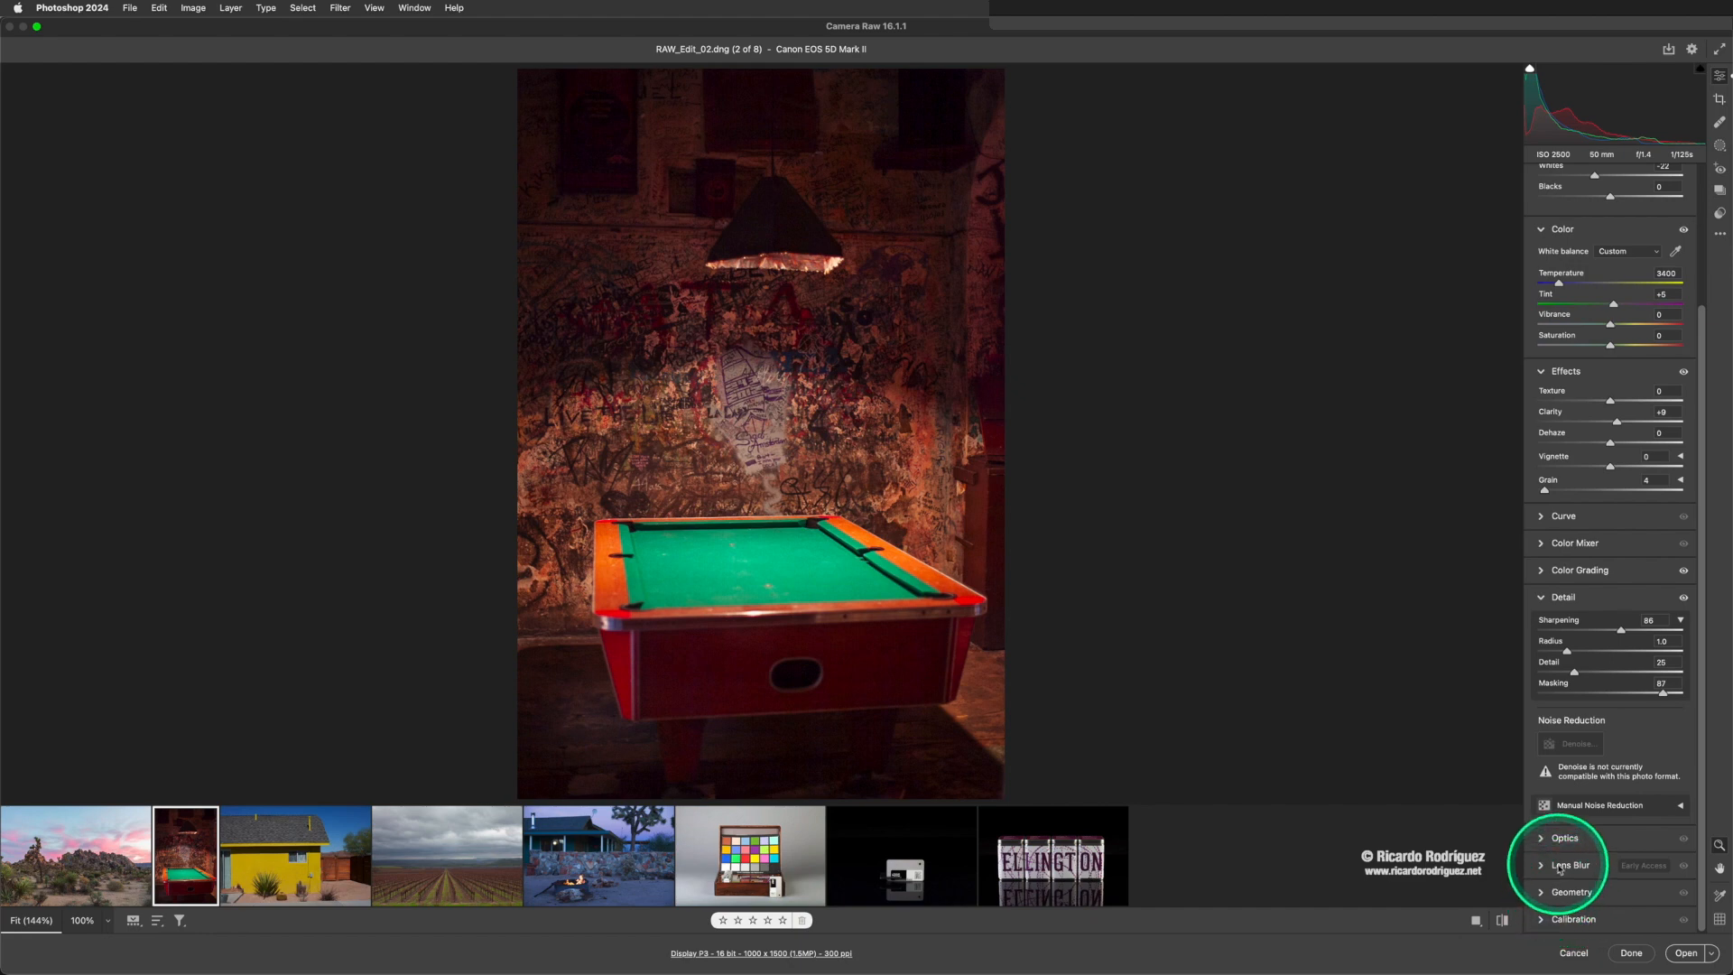
pyautogui.click(1545, 597)
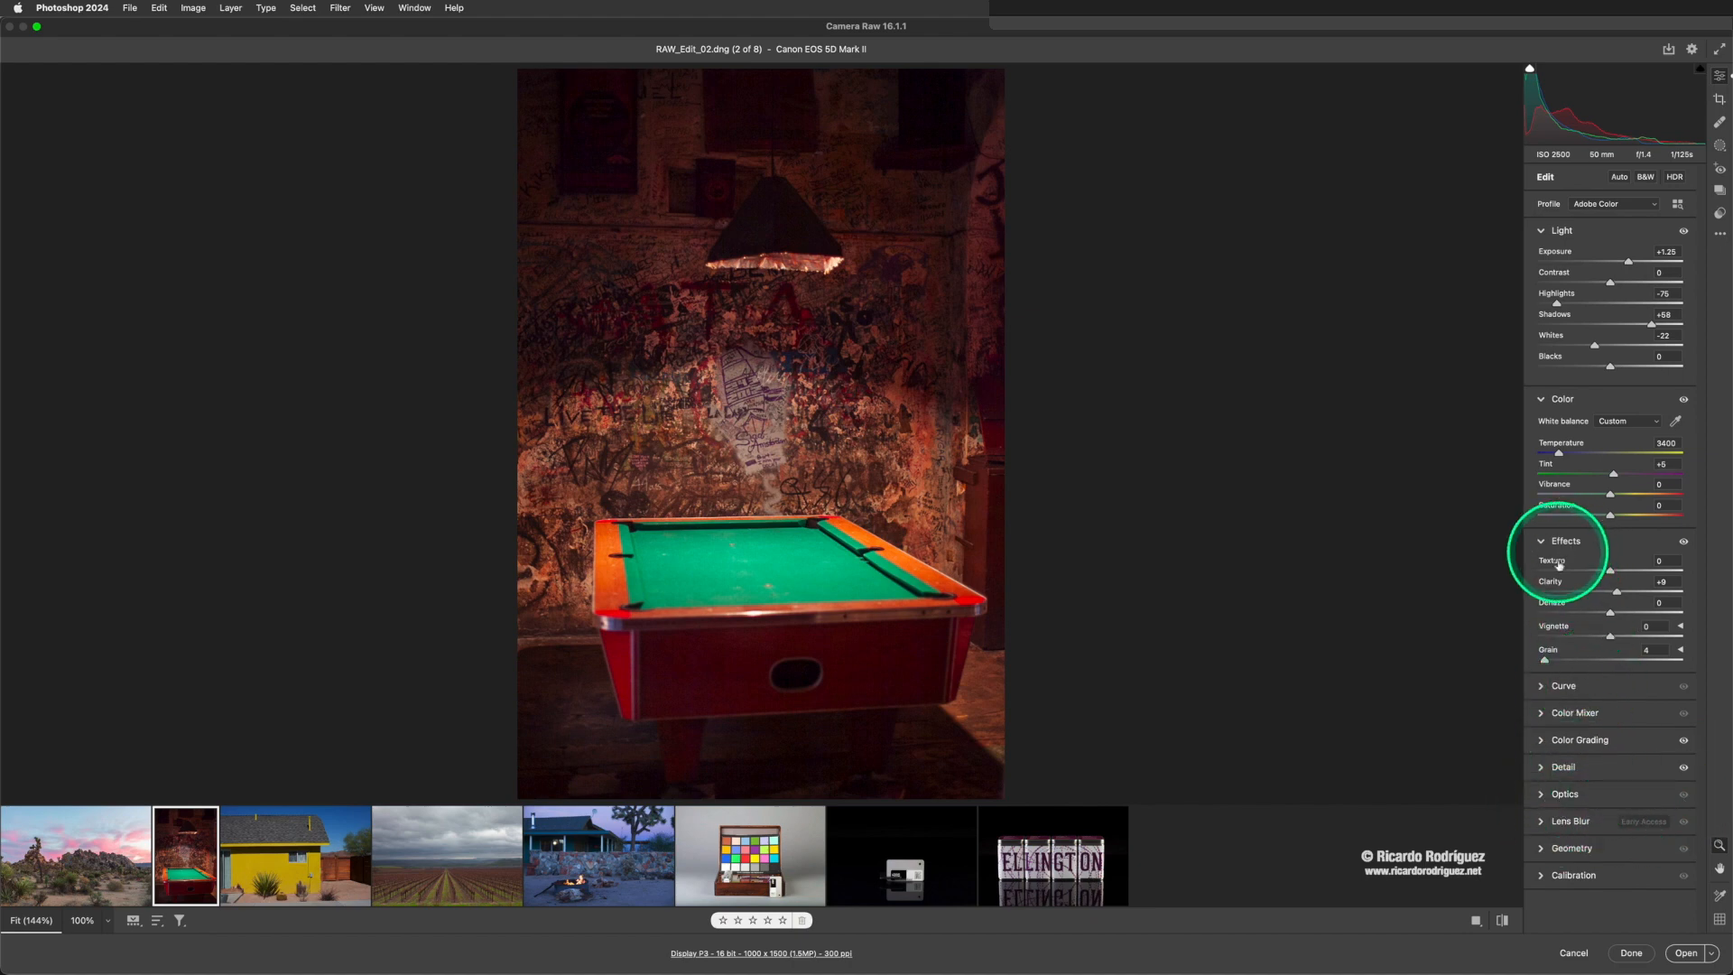
# - Set the pool table photo's Temperature to 3350 with no vignette, and compare the edit with the unedited version
pyautogui.moveTo(1607, 633)
pyautogui.mouseDown()
pyautogui.moveTo(1622, 638)
pyautogui.moveTo(1603, 637)
pyautogui.mouseUp()
pyautogui.doubleClick(1601, 636)
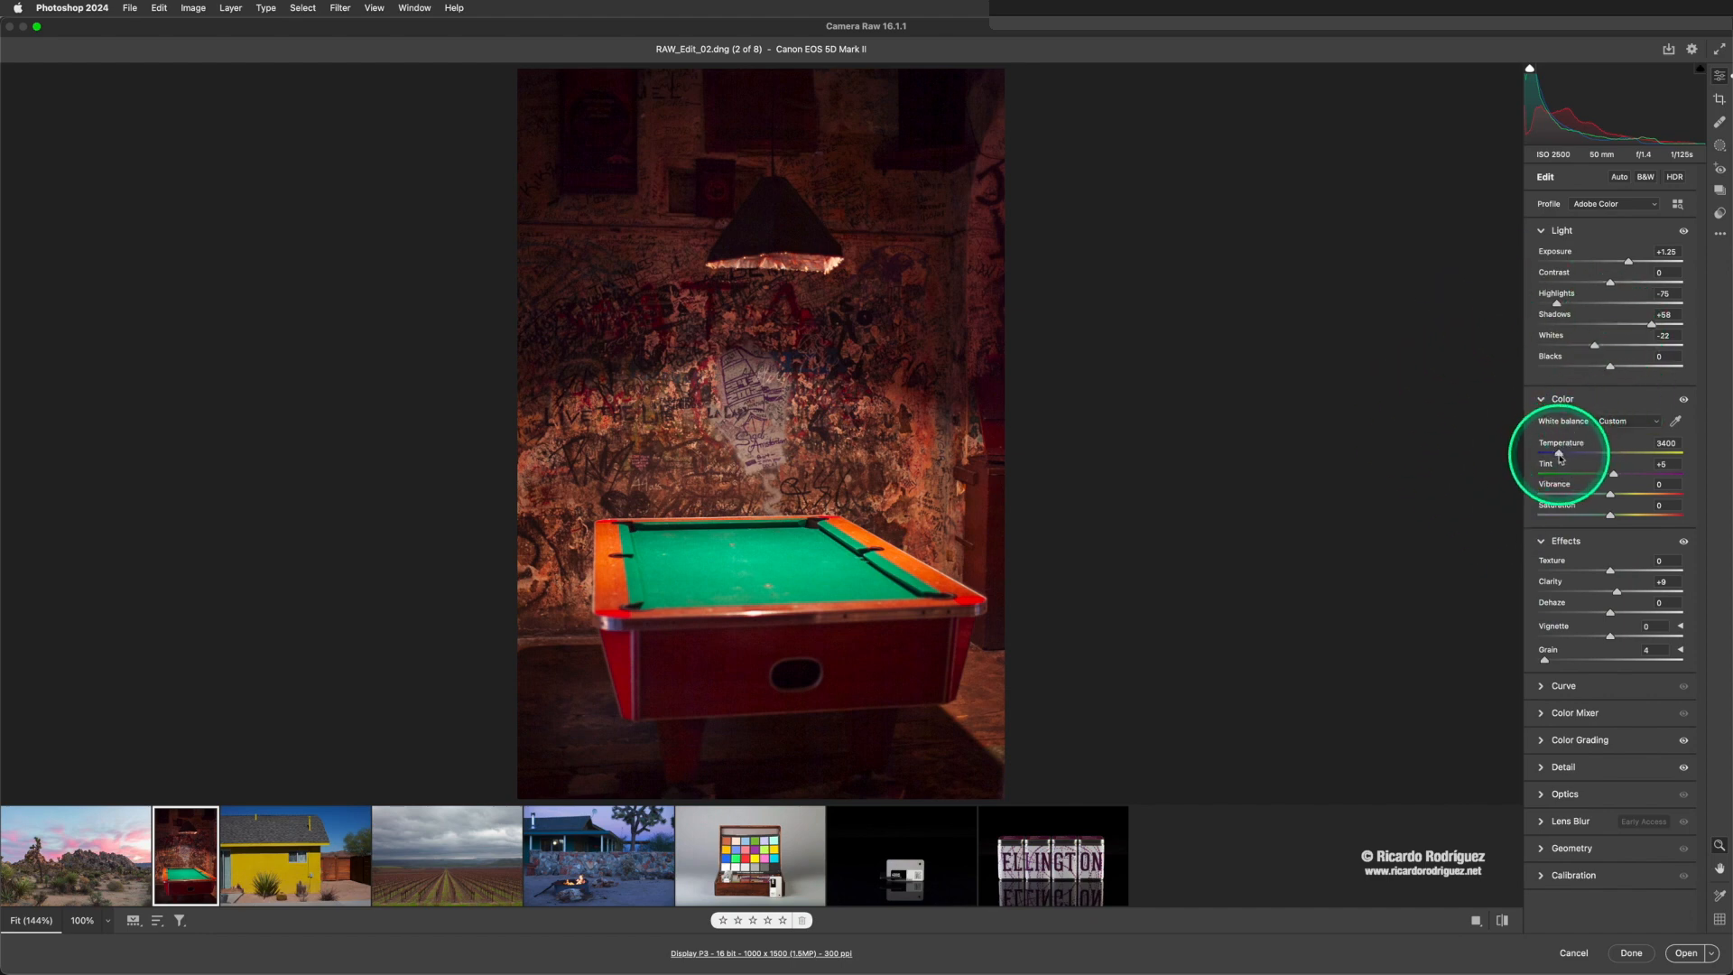
pyautogui.moveTo(1558, 456); pyautogui.dragTo(1559, 457)
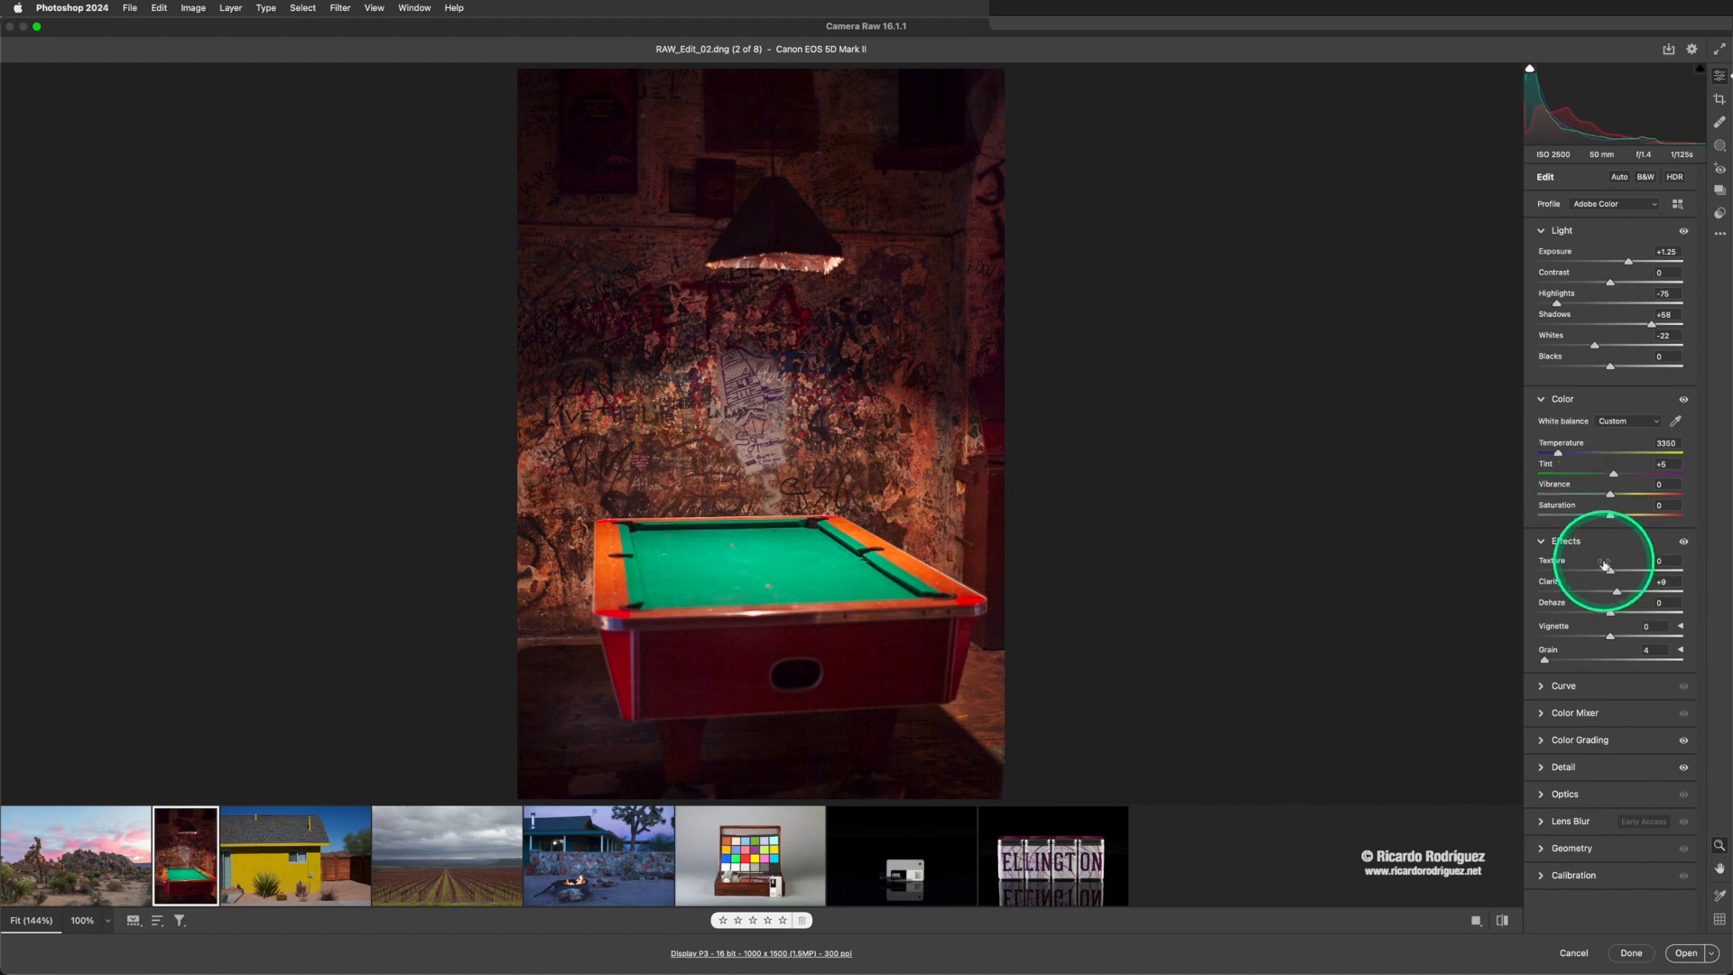
pyautogui.press('\\')
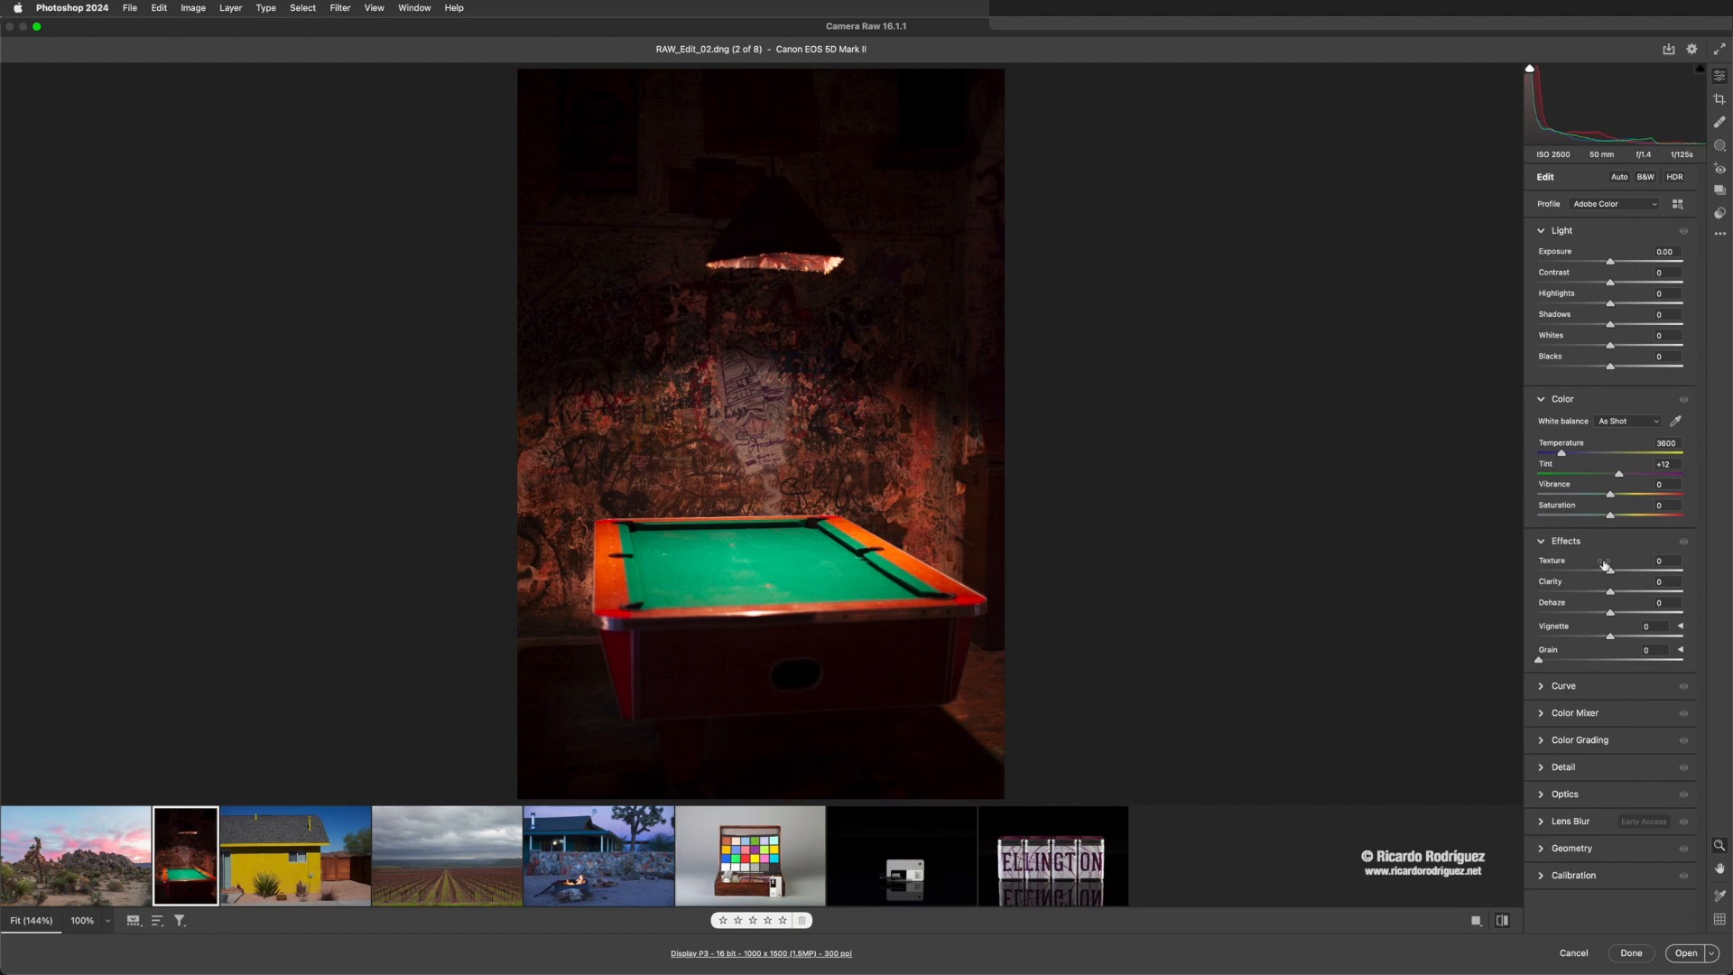
pyautogui.press('\\')
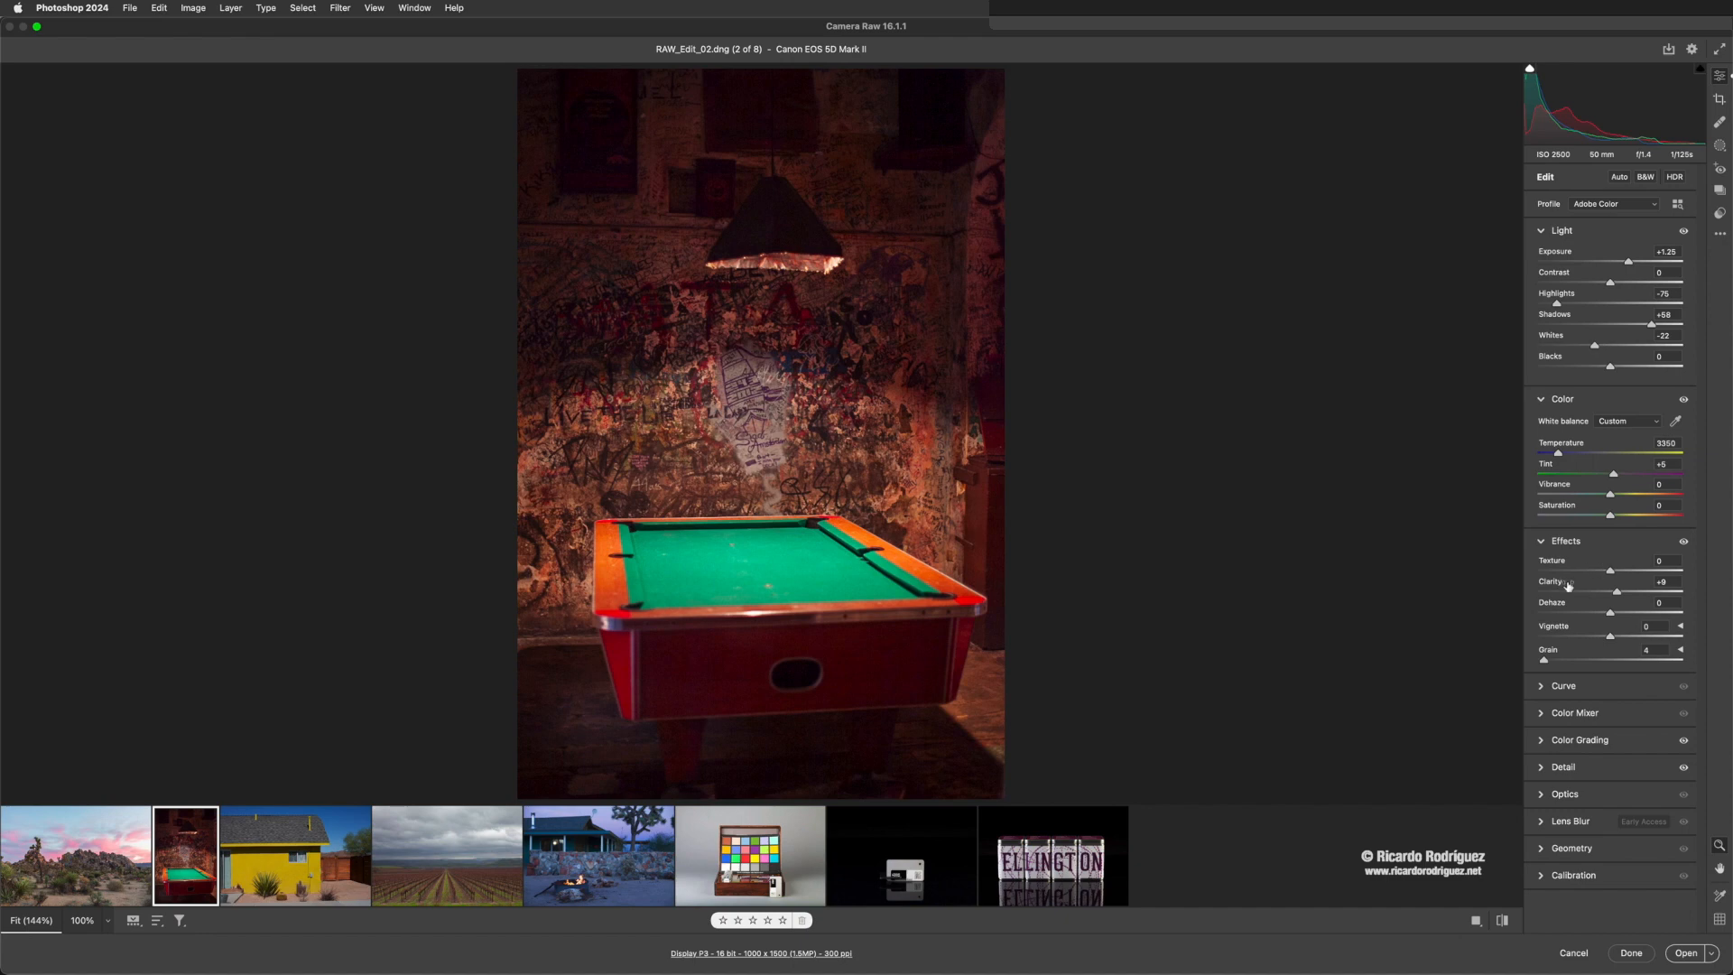
# - Switch to the vineyard photo RR_02.CR2, convert it to black and white, and expand the B&W Mixer
pyautogui.click(441, 874)
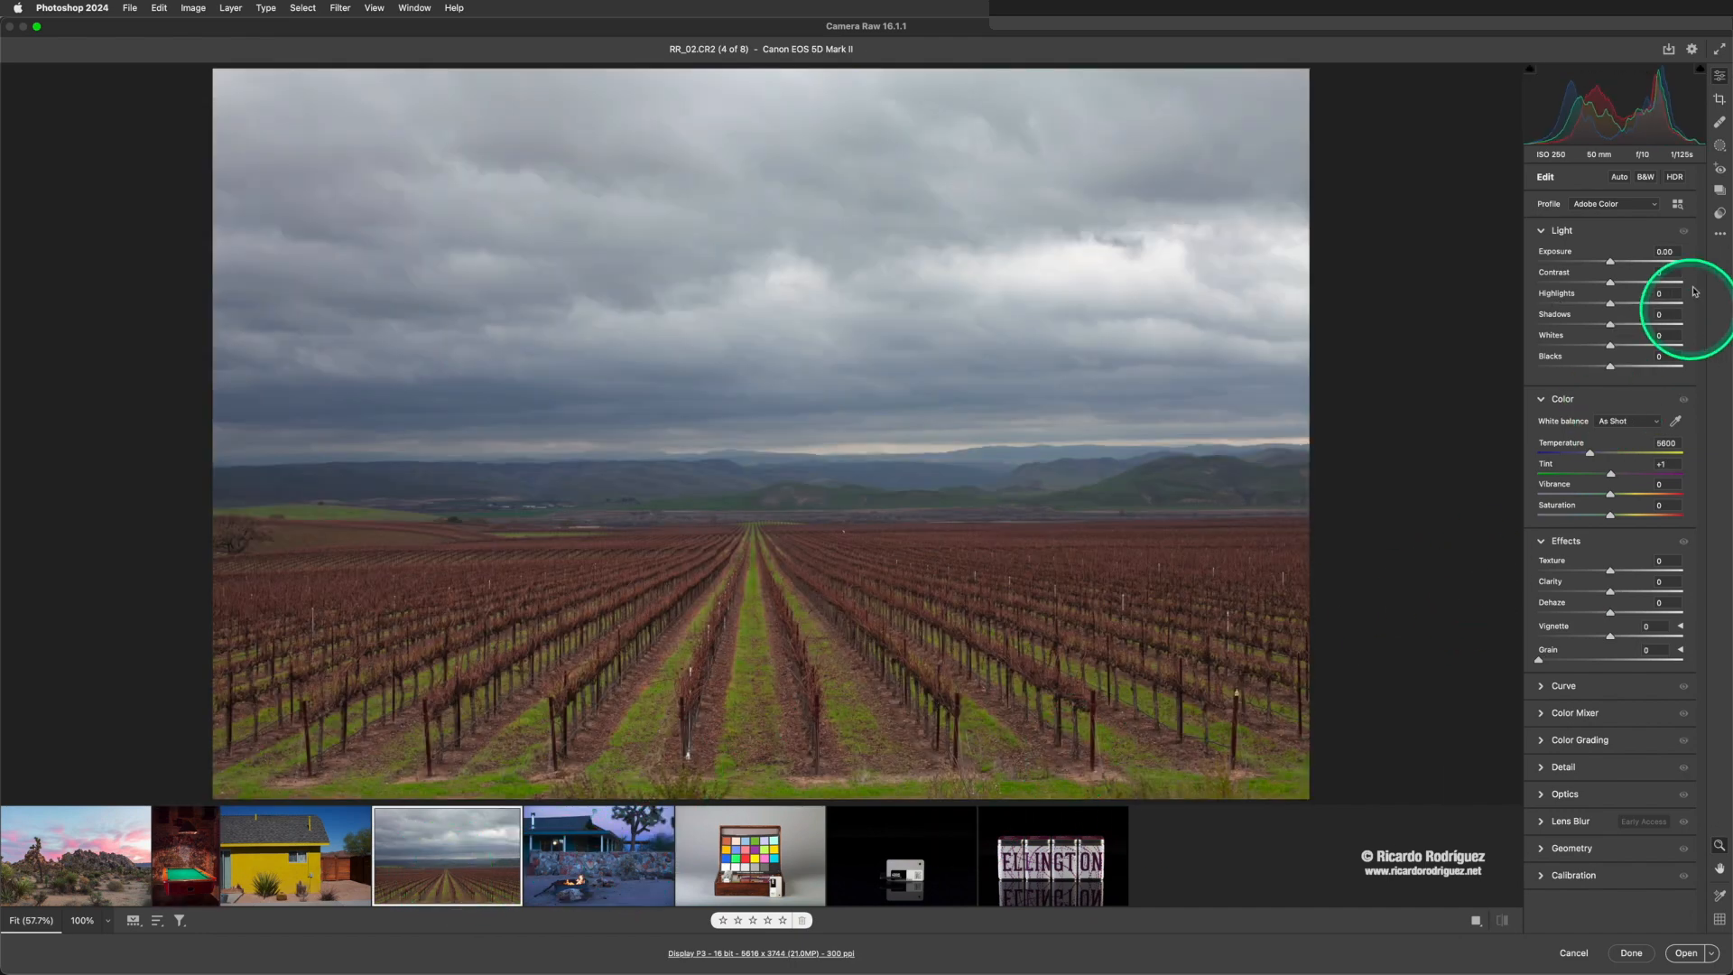
pyautogui.click(1643, 180)
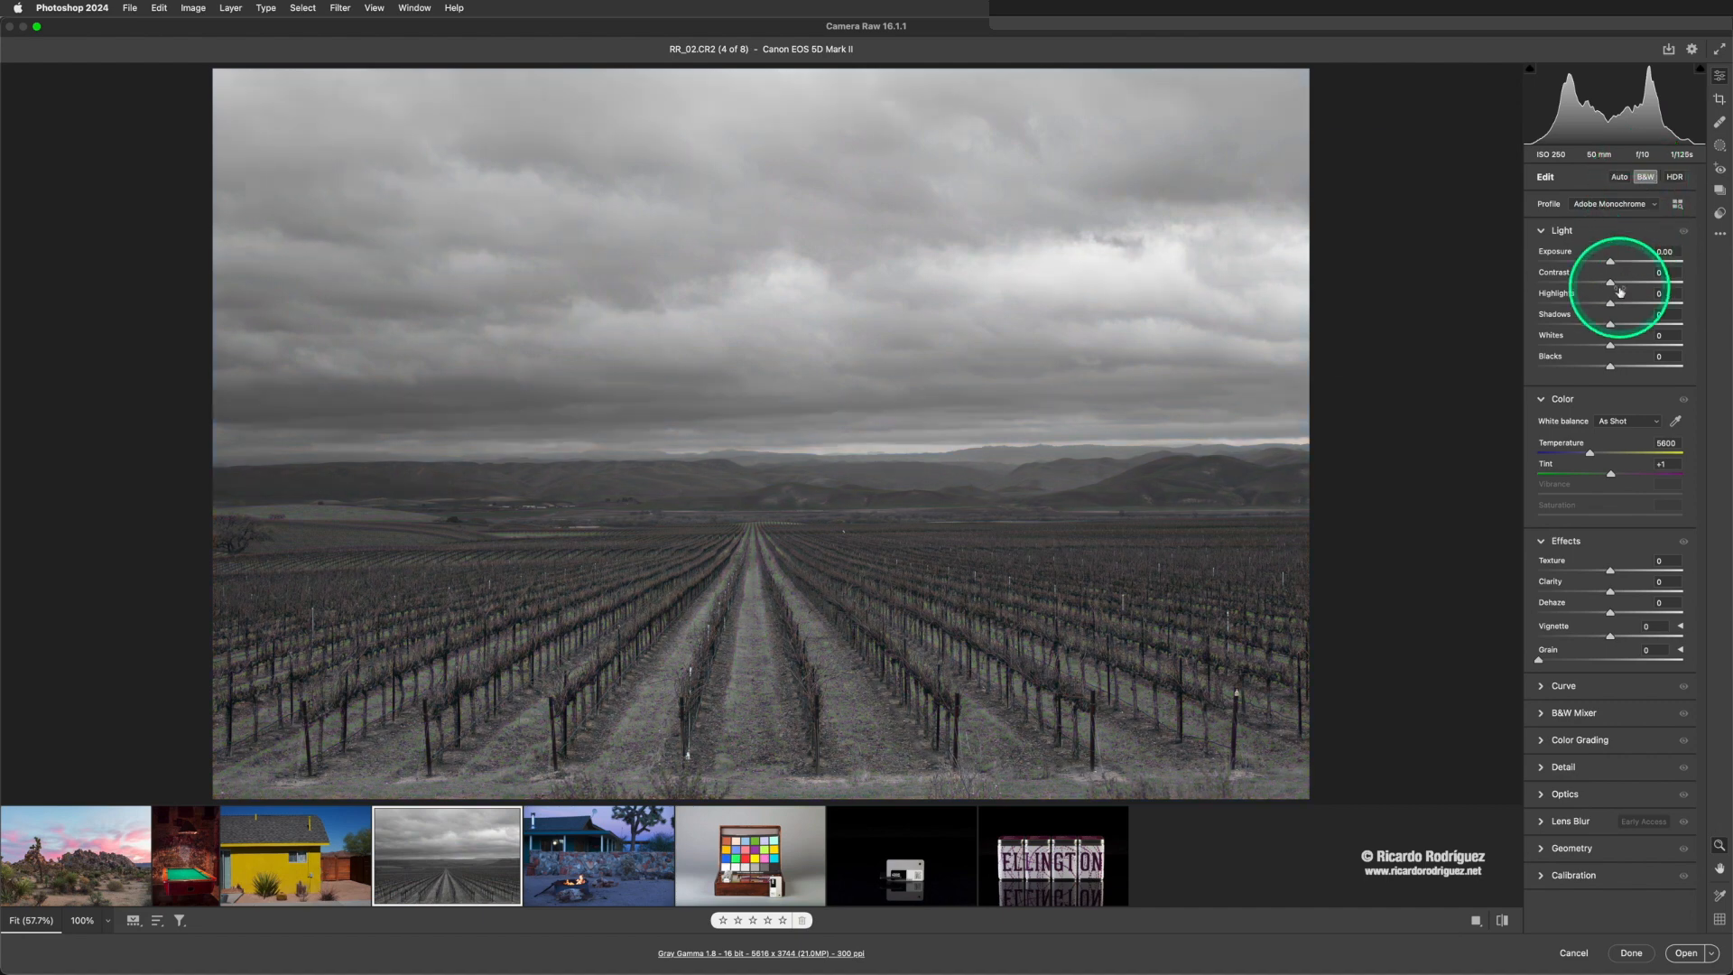
pyautogui.click(1543, 713)
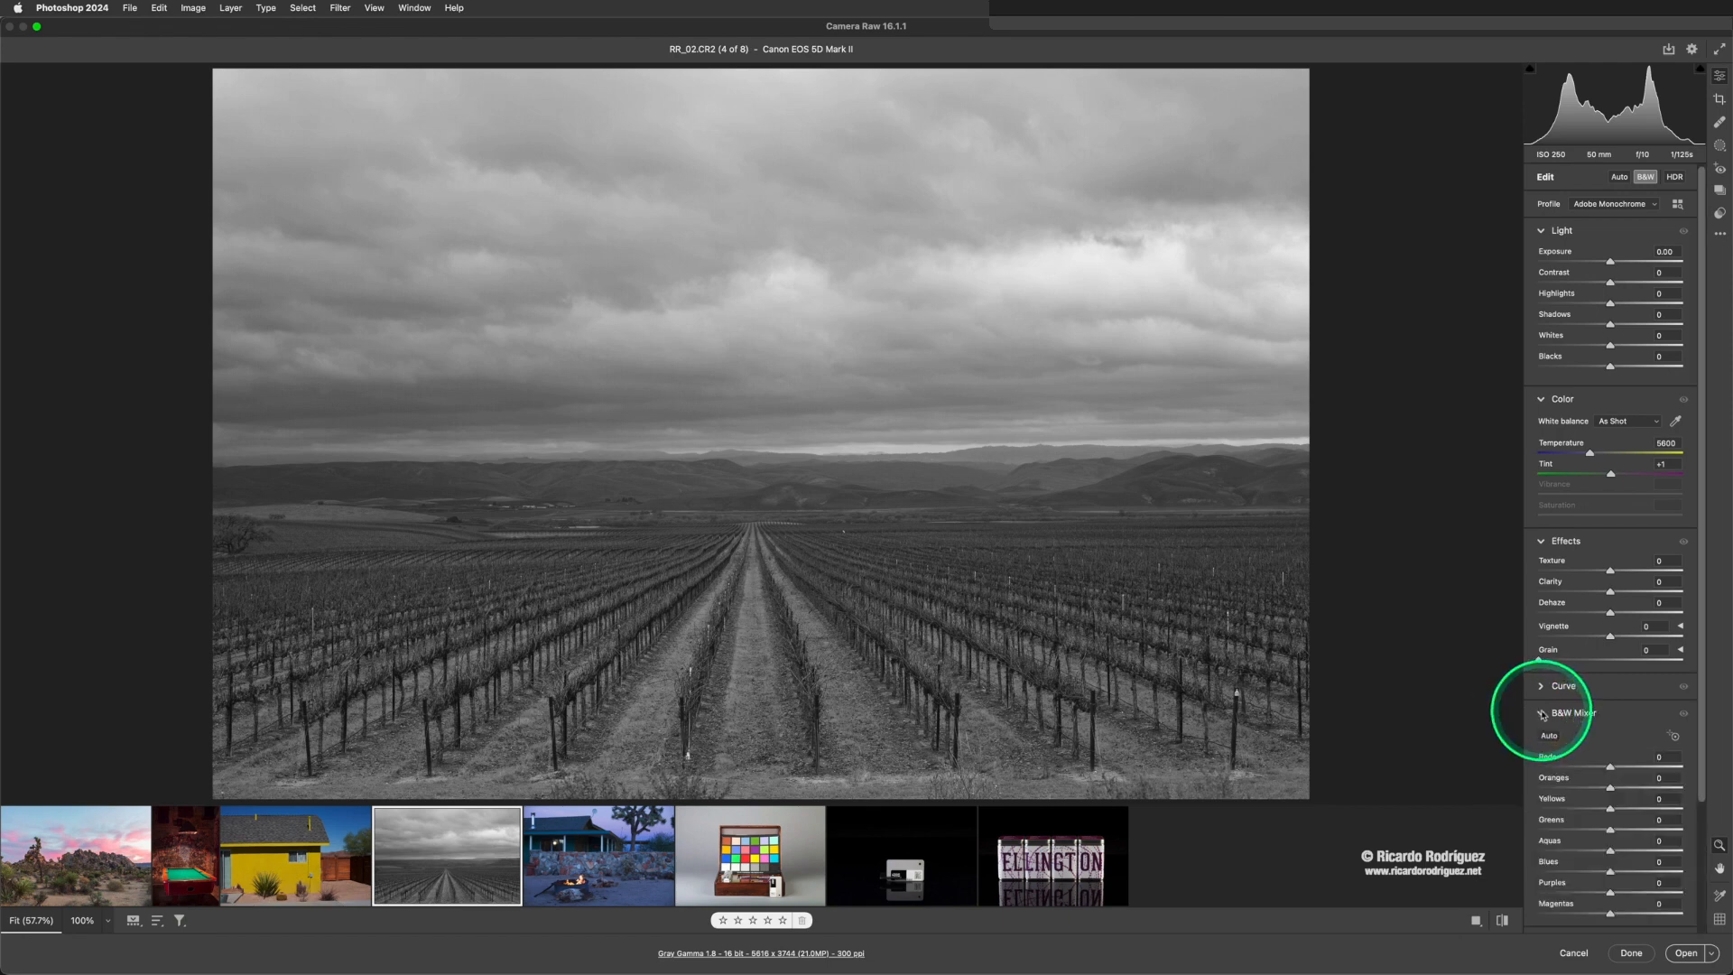
# - Darken the vineyard photo's sky in the B&W Mixer with Reds at -14, Blues at -81 and Aquas at -92
pyautogui.scroll(-3, 1593, 722)
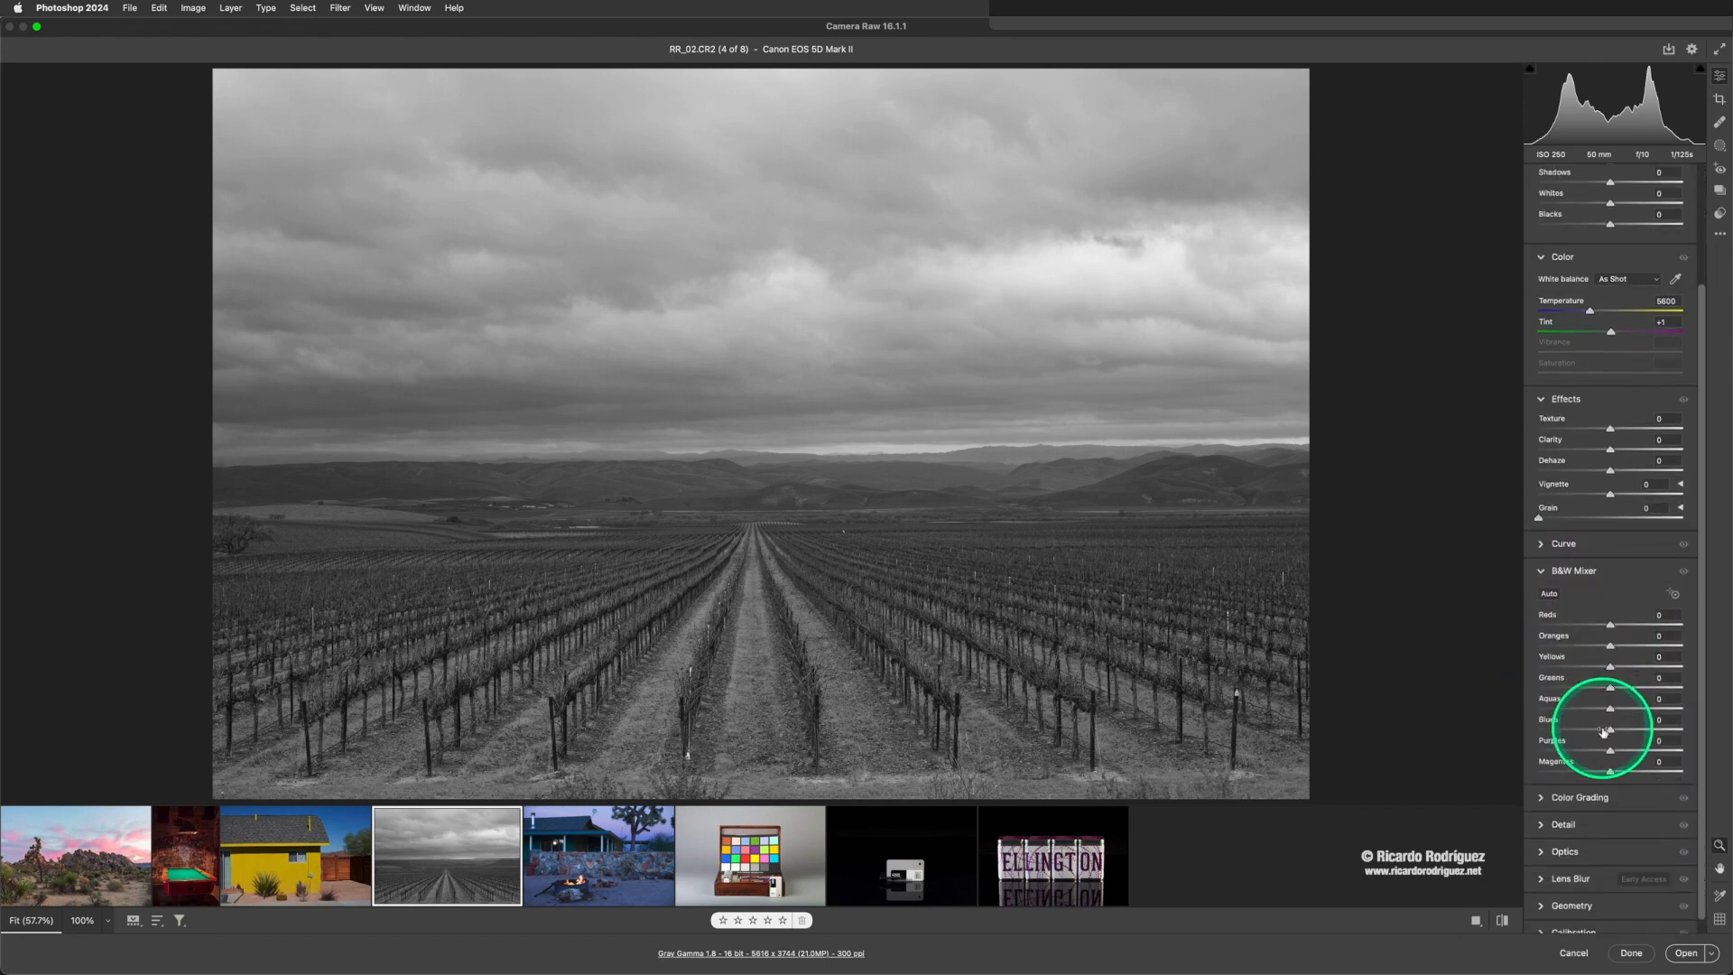
pyautogui.scroll(-1, 1603, 731)
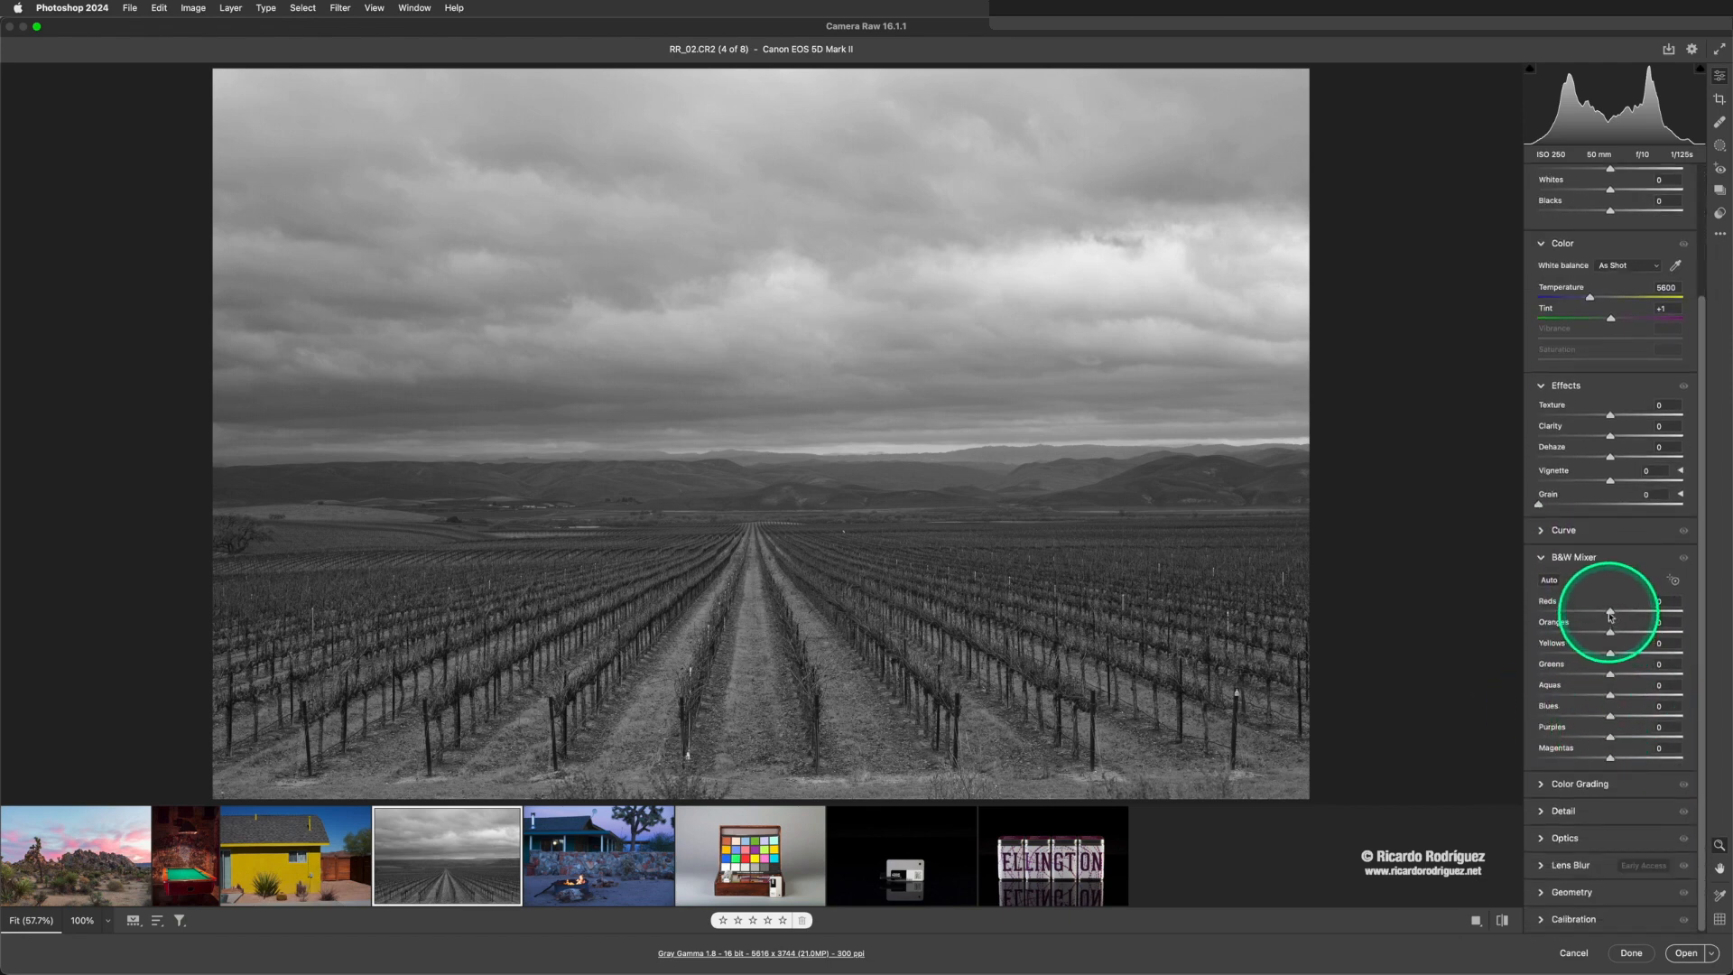
pyautogui.scroll(3, 1588, 433)
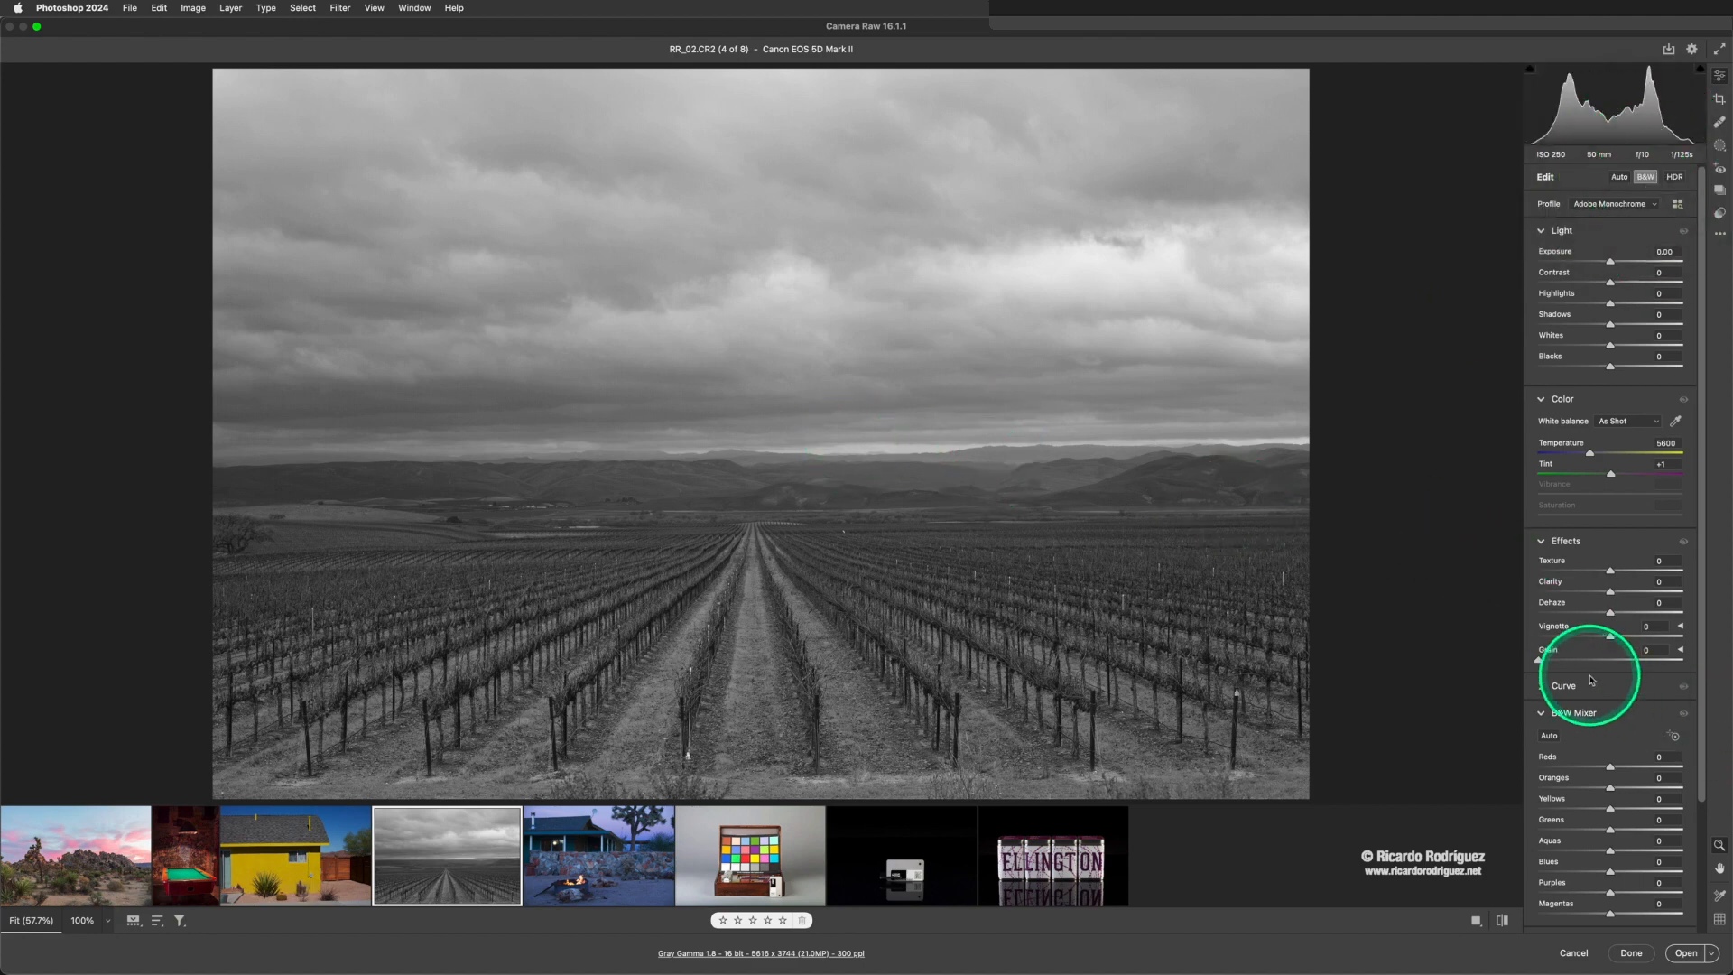
pyautogui.scroll(-4, 1592, 679)
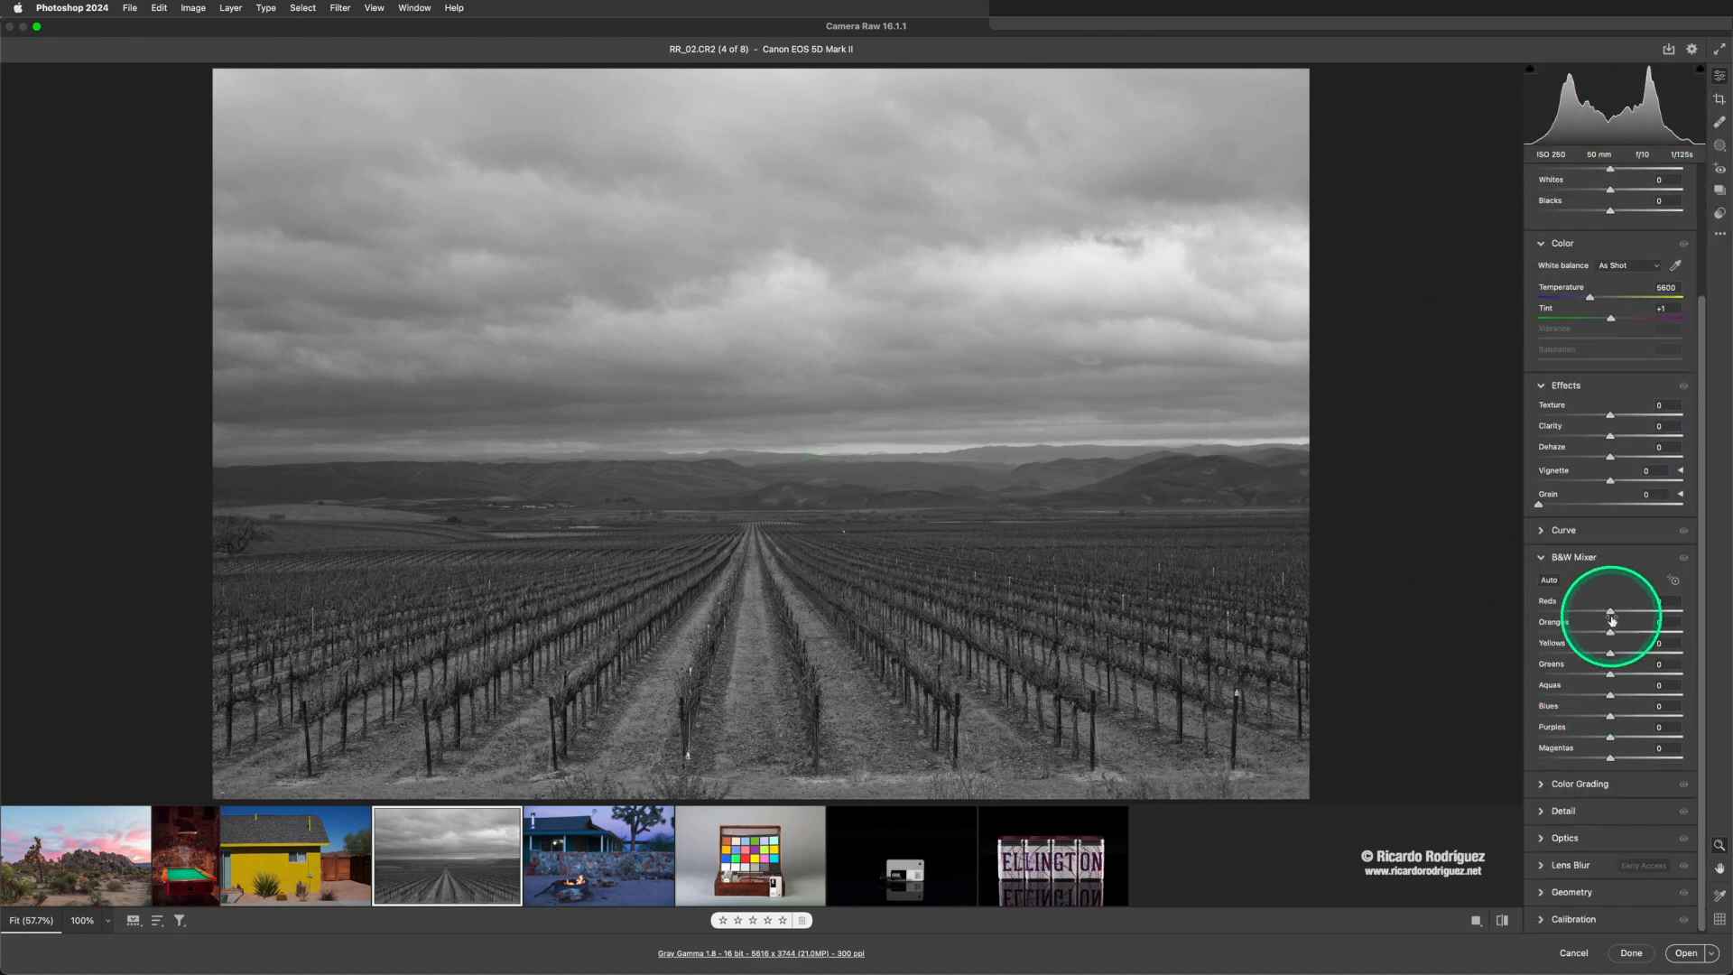
pyautogui.moveTo(1611, 615)
pyautogui.mouseDown()
pyautogui.moveTo(1579, 615)
pyautogui.moveTo(1613, 614)
pyautogui.moveTo(1600, 632)
pyautogui.mouseUp()
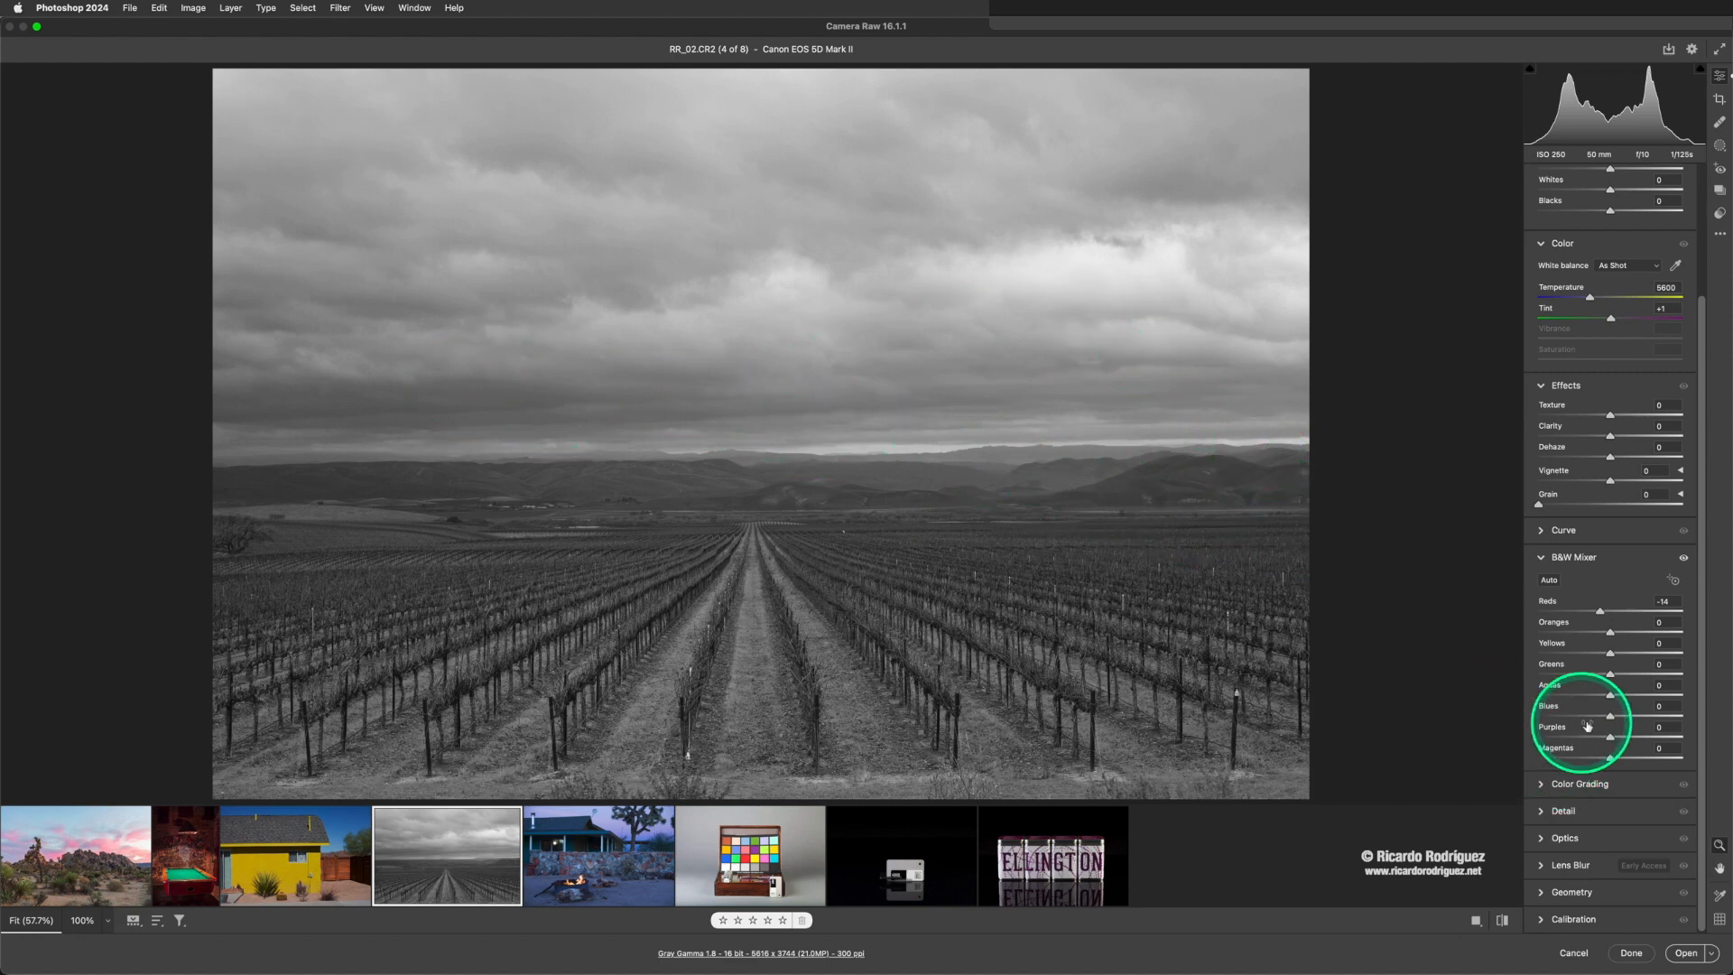
pyautogui.moveTo(1609, 719); pyautogui.dragTo(1552, 722)
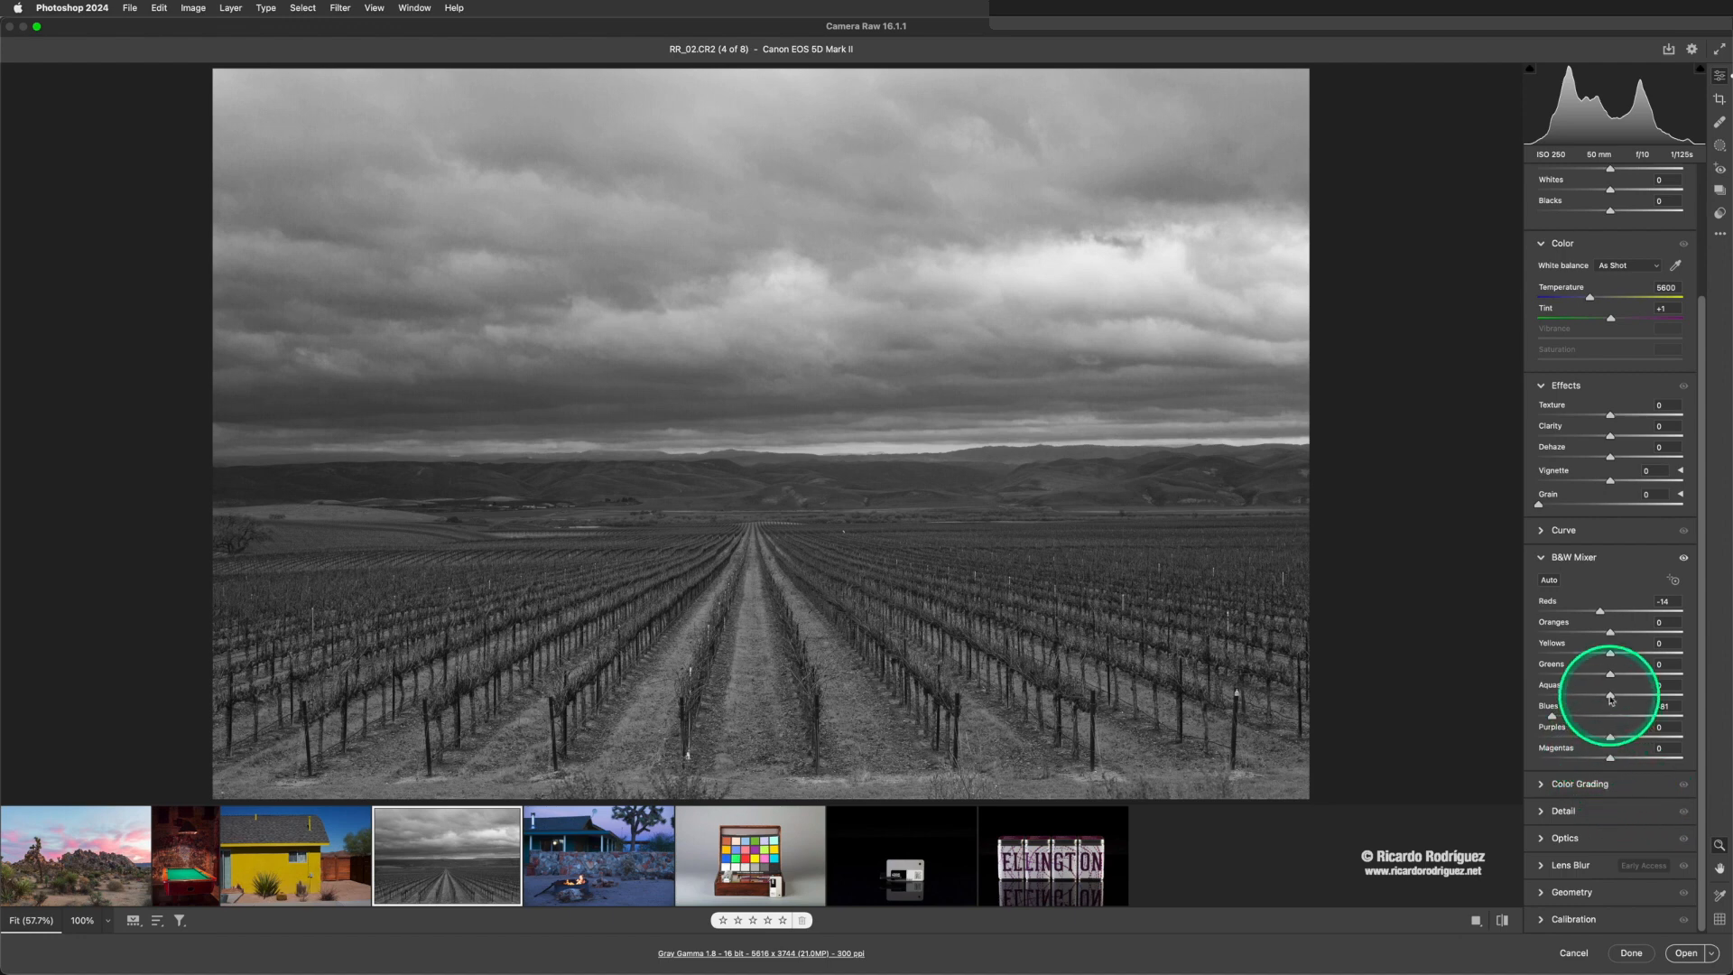
pyautogui.moveTo(1609, 695); pyautogui.dragTo(1540, 696)
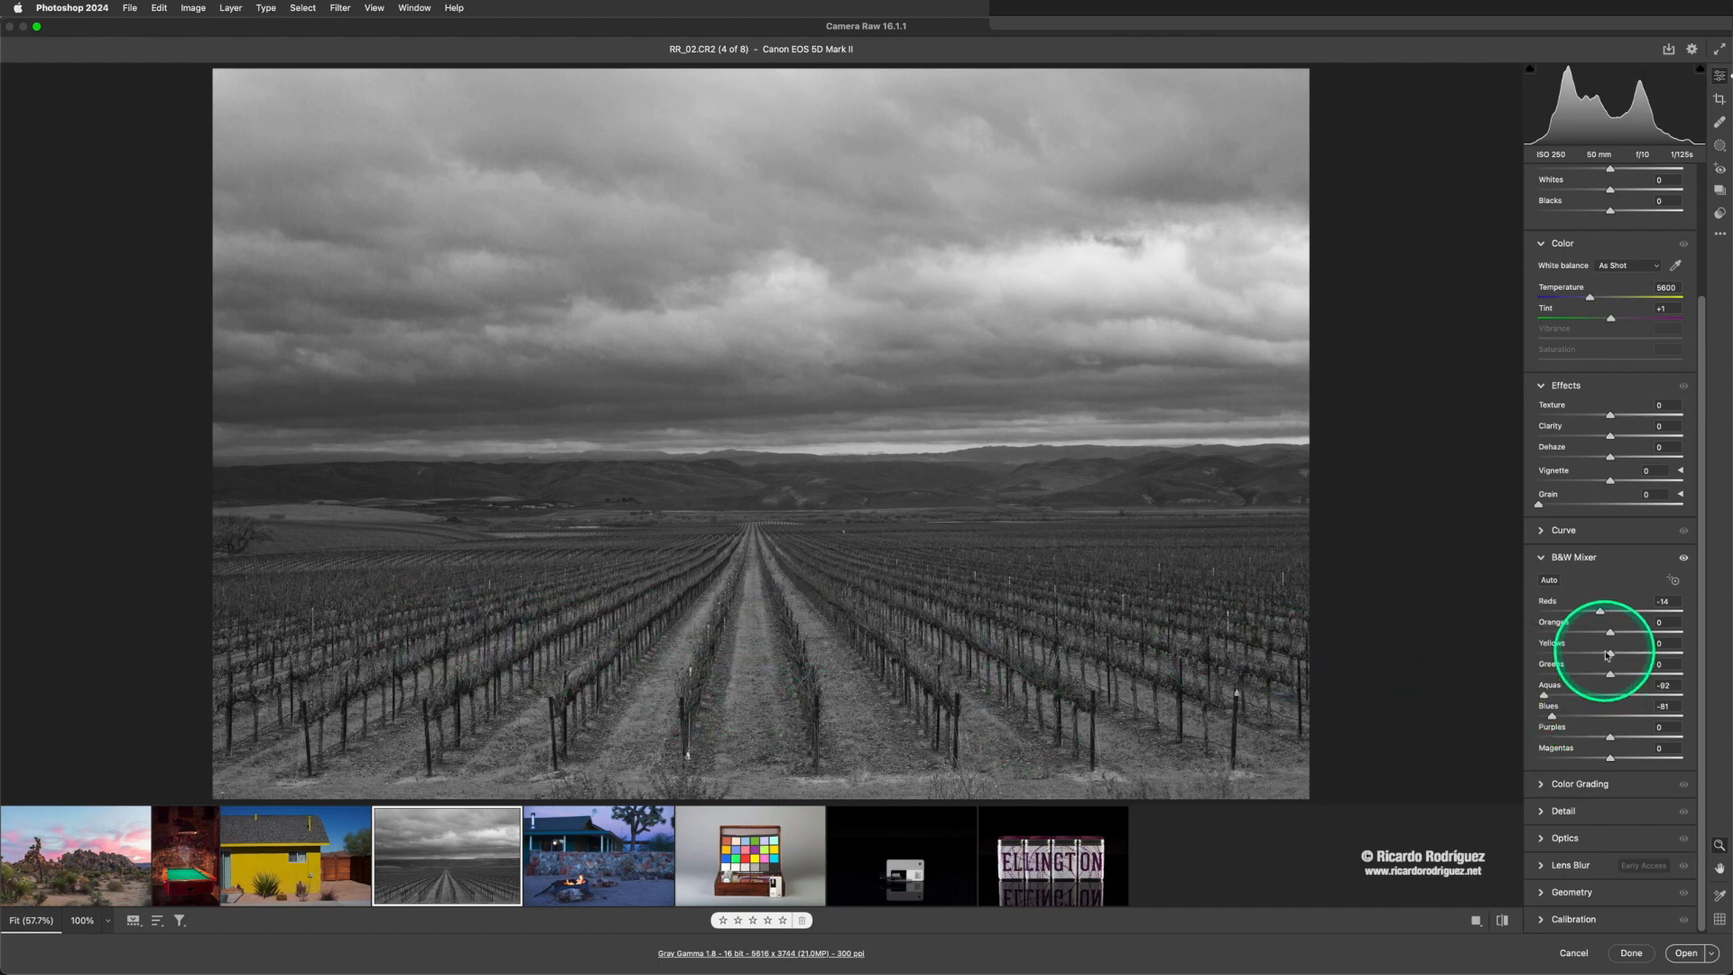
# - Set the B&W Mixer's Oranges to -38, Yellows to +24, Greens to -16, Purples to -38 and Magentas to -7
pyautogui.moveTo(1610, 656)
pyautogui.mouseDown()
pyautogui.moveTo(1638, 657)
pyautogui.moveTo(1615, 658)
pyautogui.mouseUp()
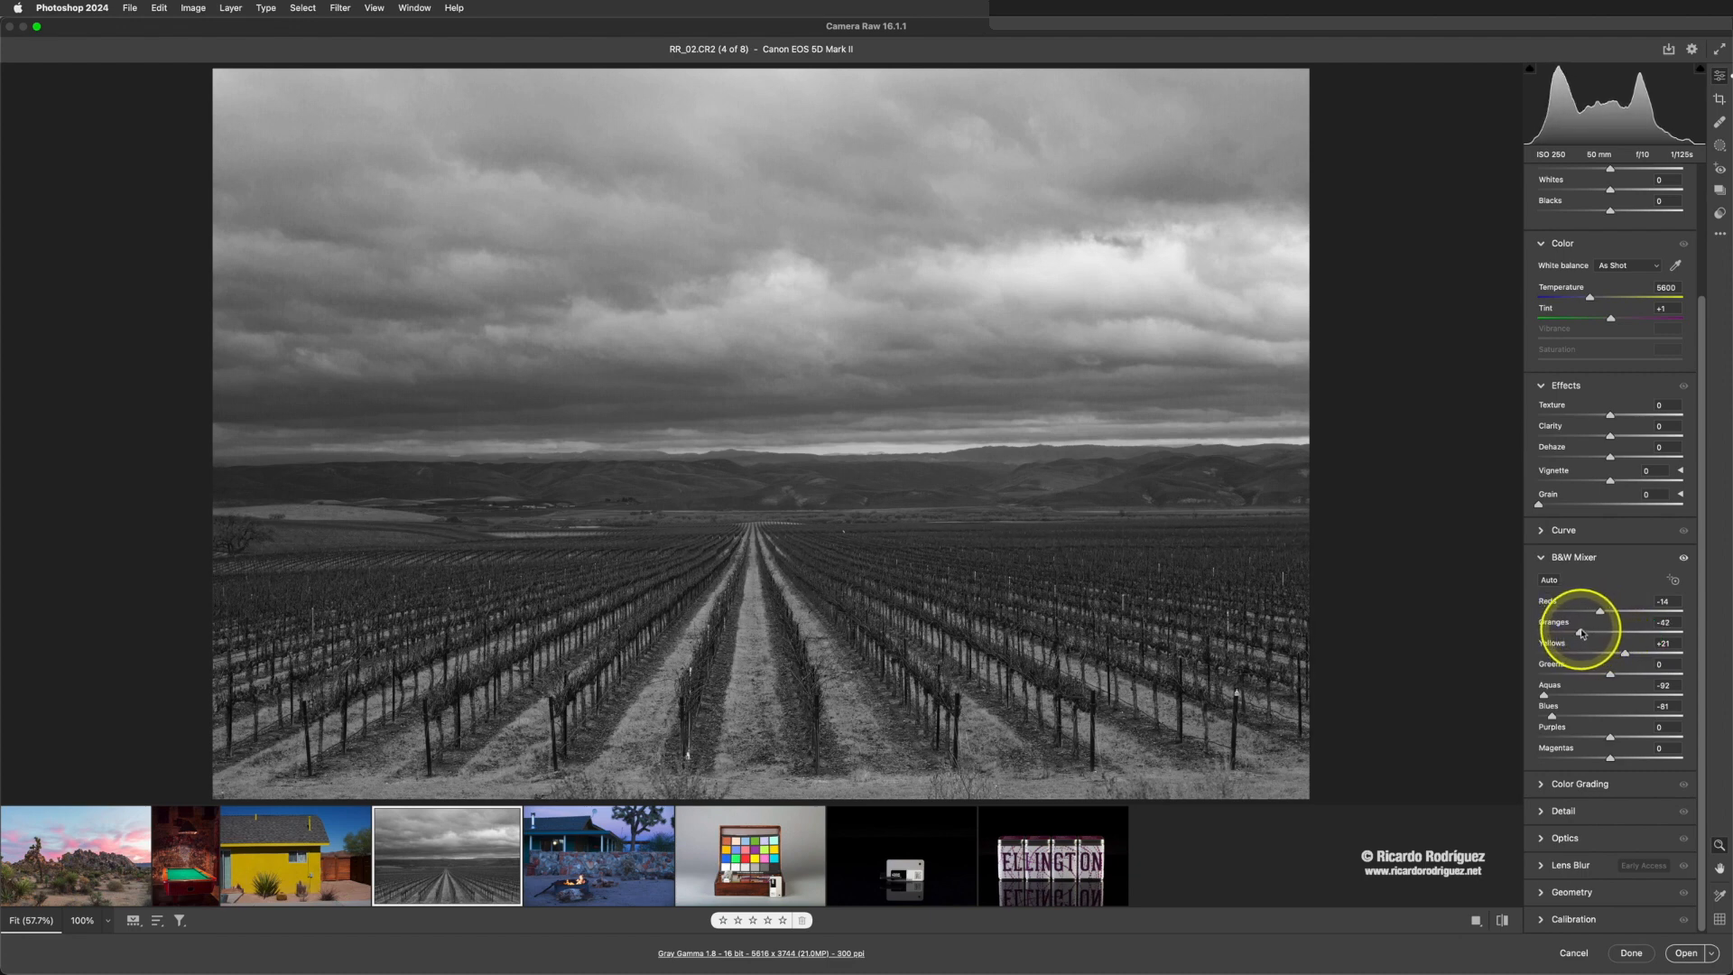
pyautogui.moveTo(1585, 633); pyautogui.dragTo(1583, 634)
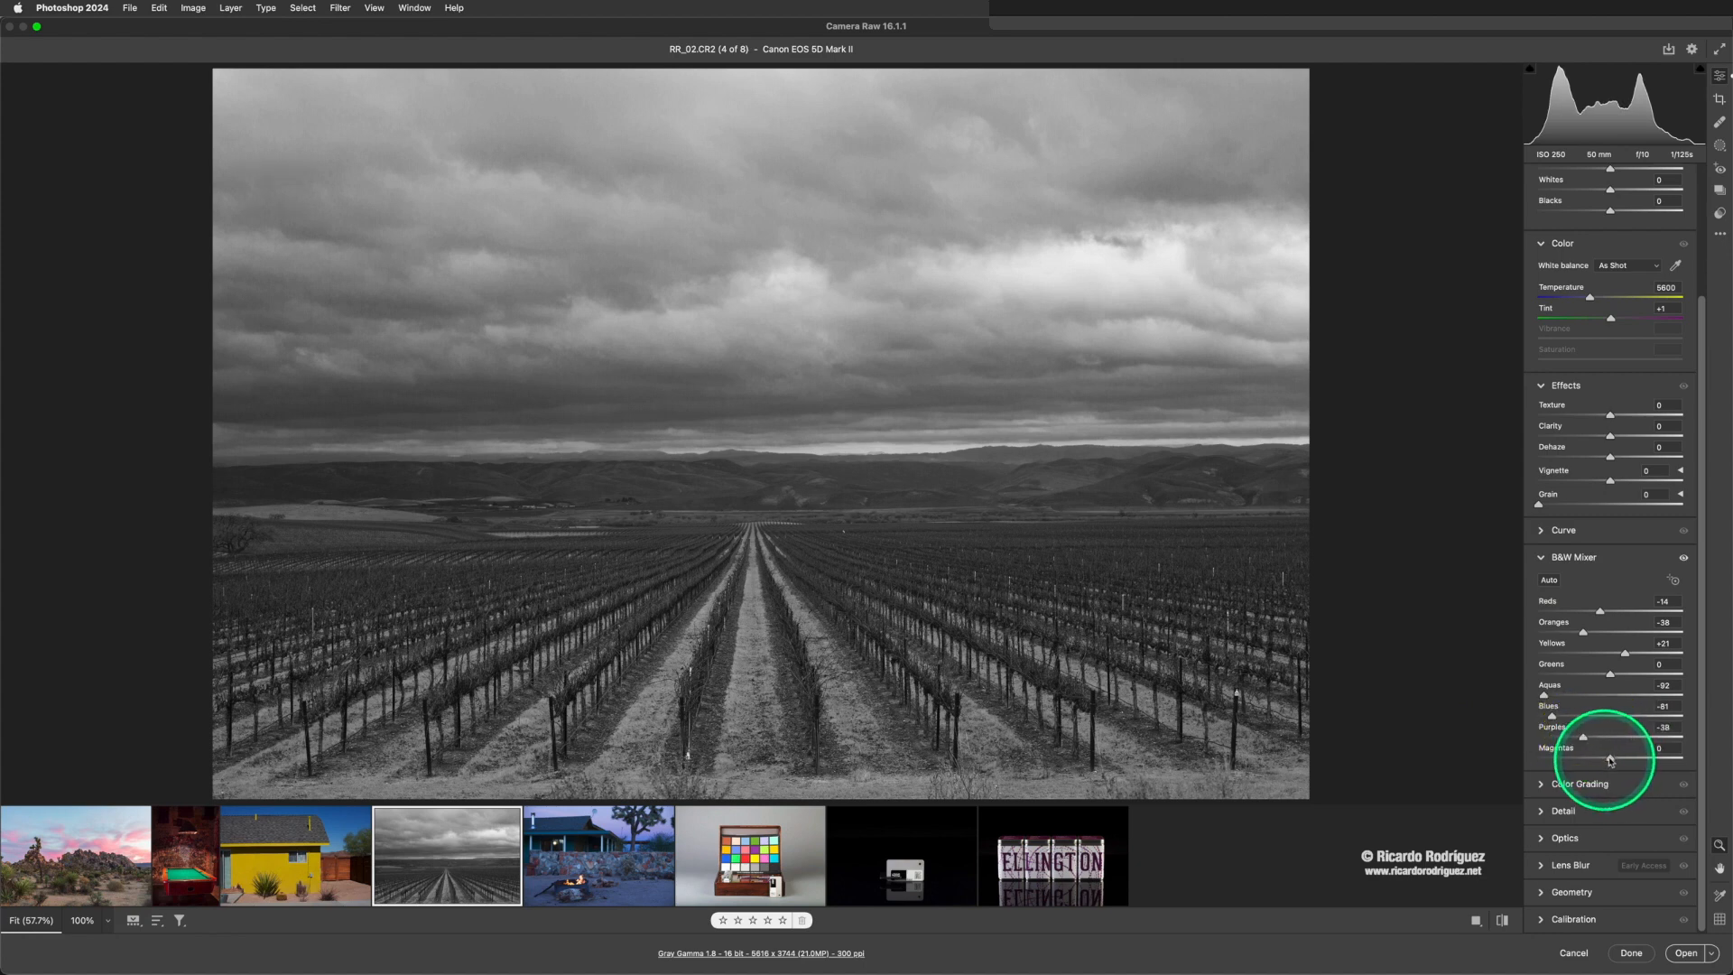
pyautogui.moveTo(1611, 760)
pyautogui.mouseDown()
pyautogui.moveTo(1574, 749)
pyautogui.moveTo(1607, 758)
pyautogui.mouseUp()
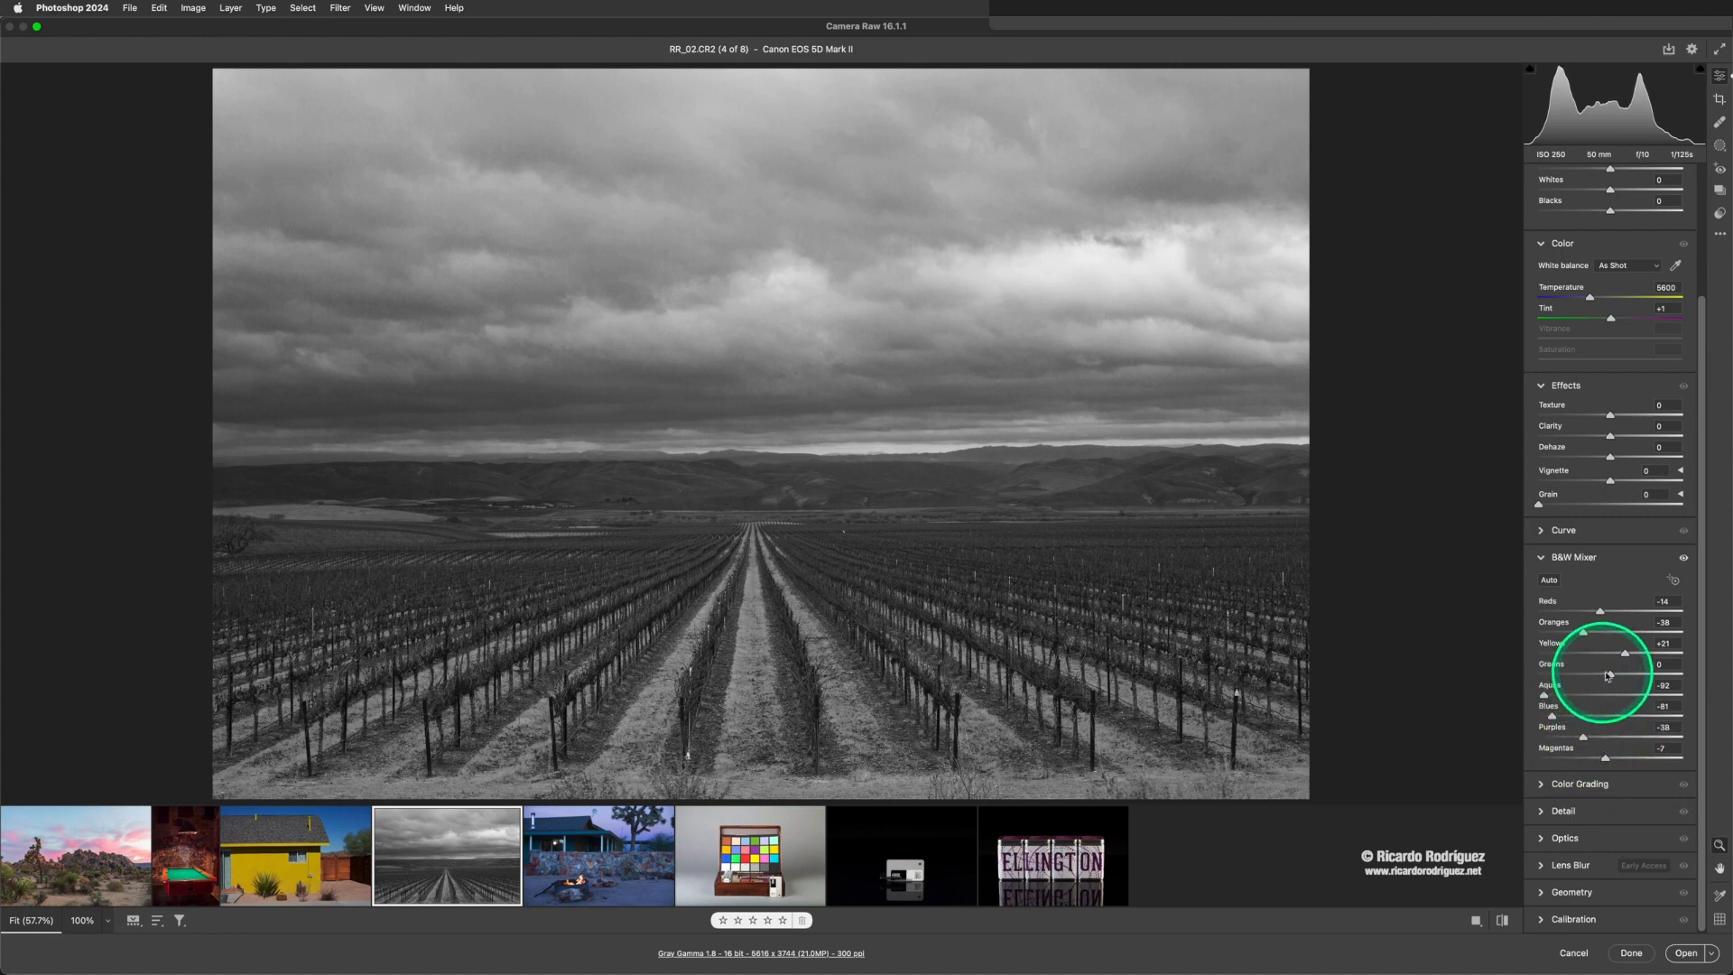
pyautogui.moveTo(1607, 675)
pyautogui.mouseDown()
pyautogui.moveTo(1572, 677)
pyautogui.moveTo(1627, 655)
pyautogui.mouseUp()
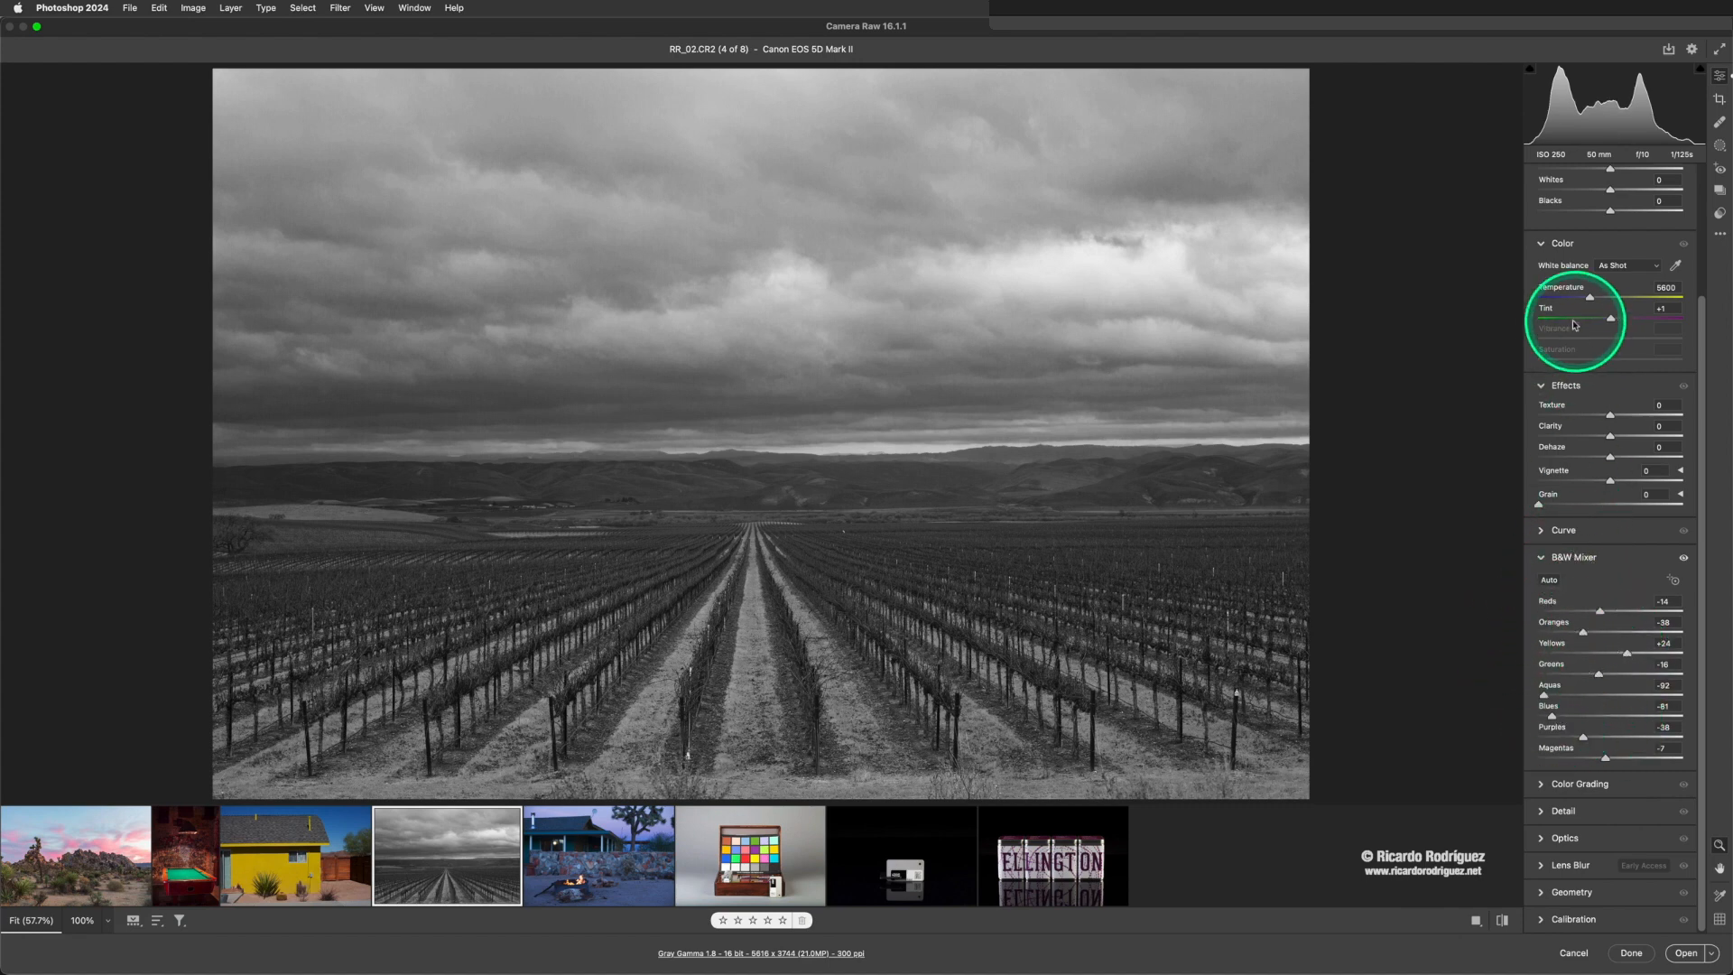
# - Set Exposure to +0.15, Contrast to +7, Highlights to -15, Shadows to -8, Whites to -5 and Blacks to -4, and compare with the original
pyautogui.scroll(1, 1563, 445)
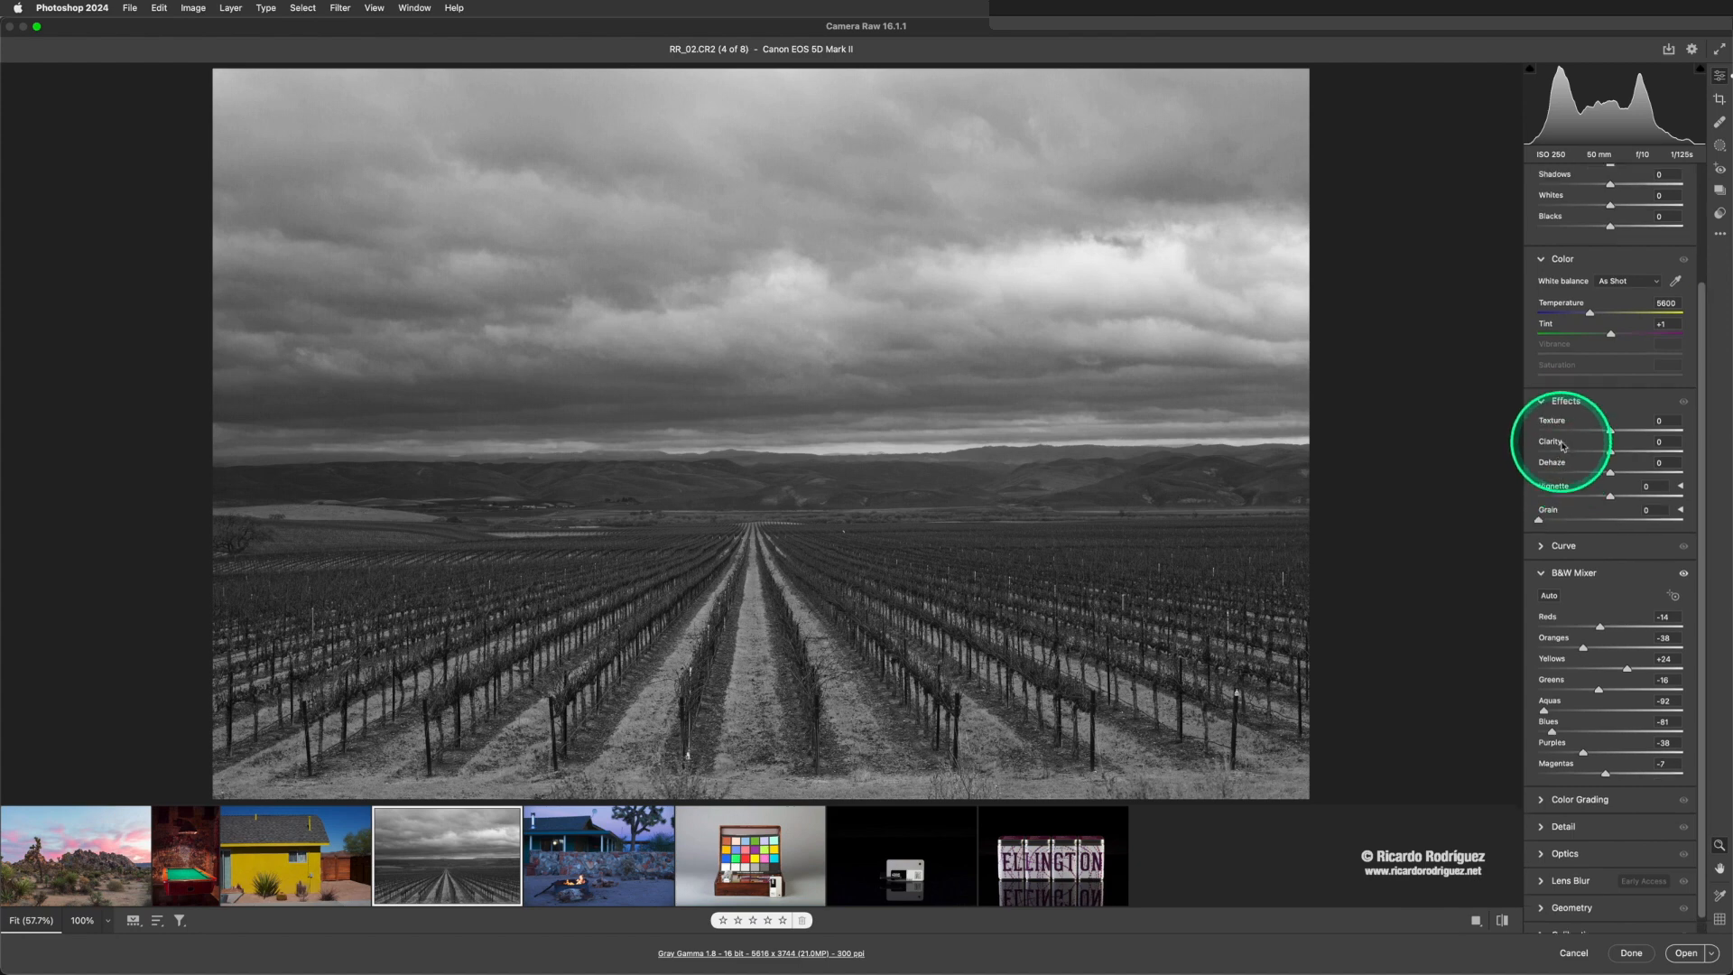
pyautogui.scroll(5, 1563, 446)
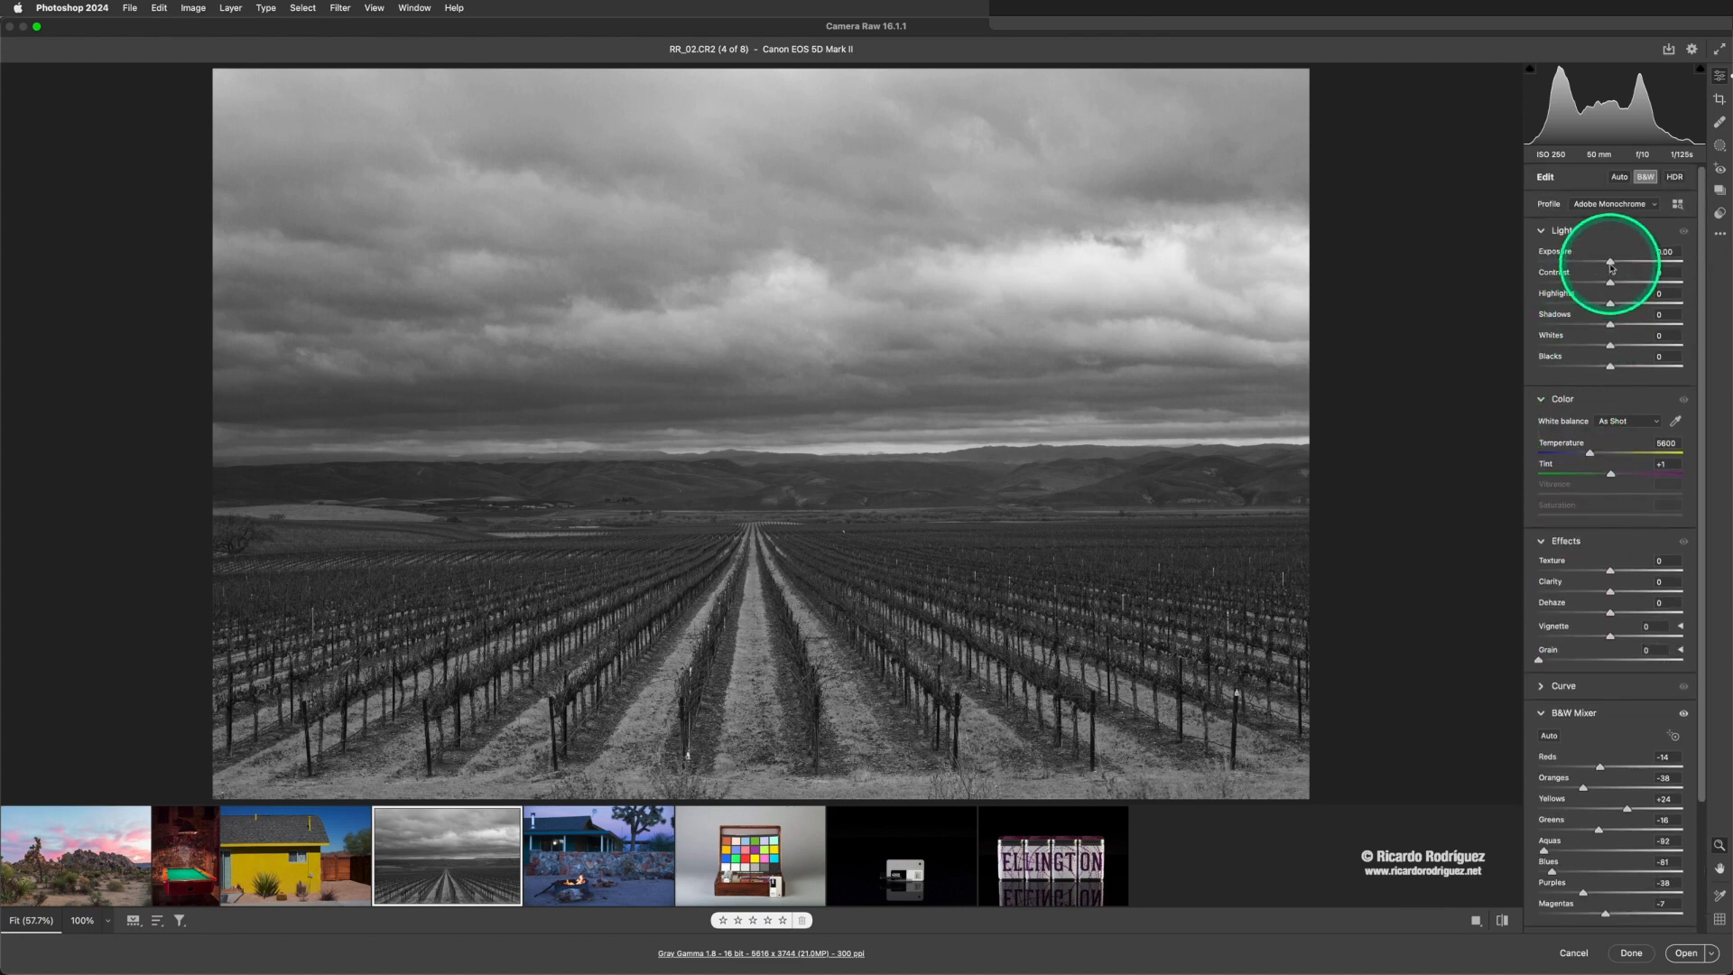
pyautogui.click(1611, 264)
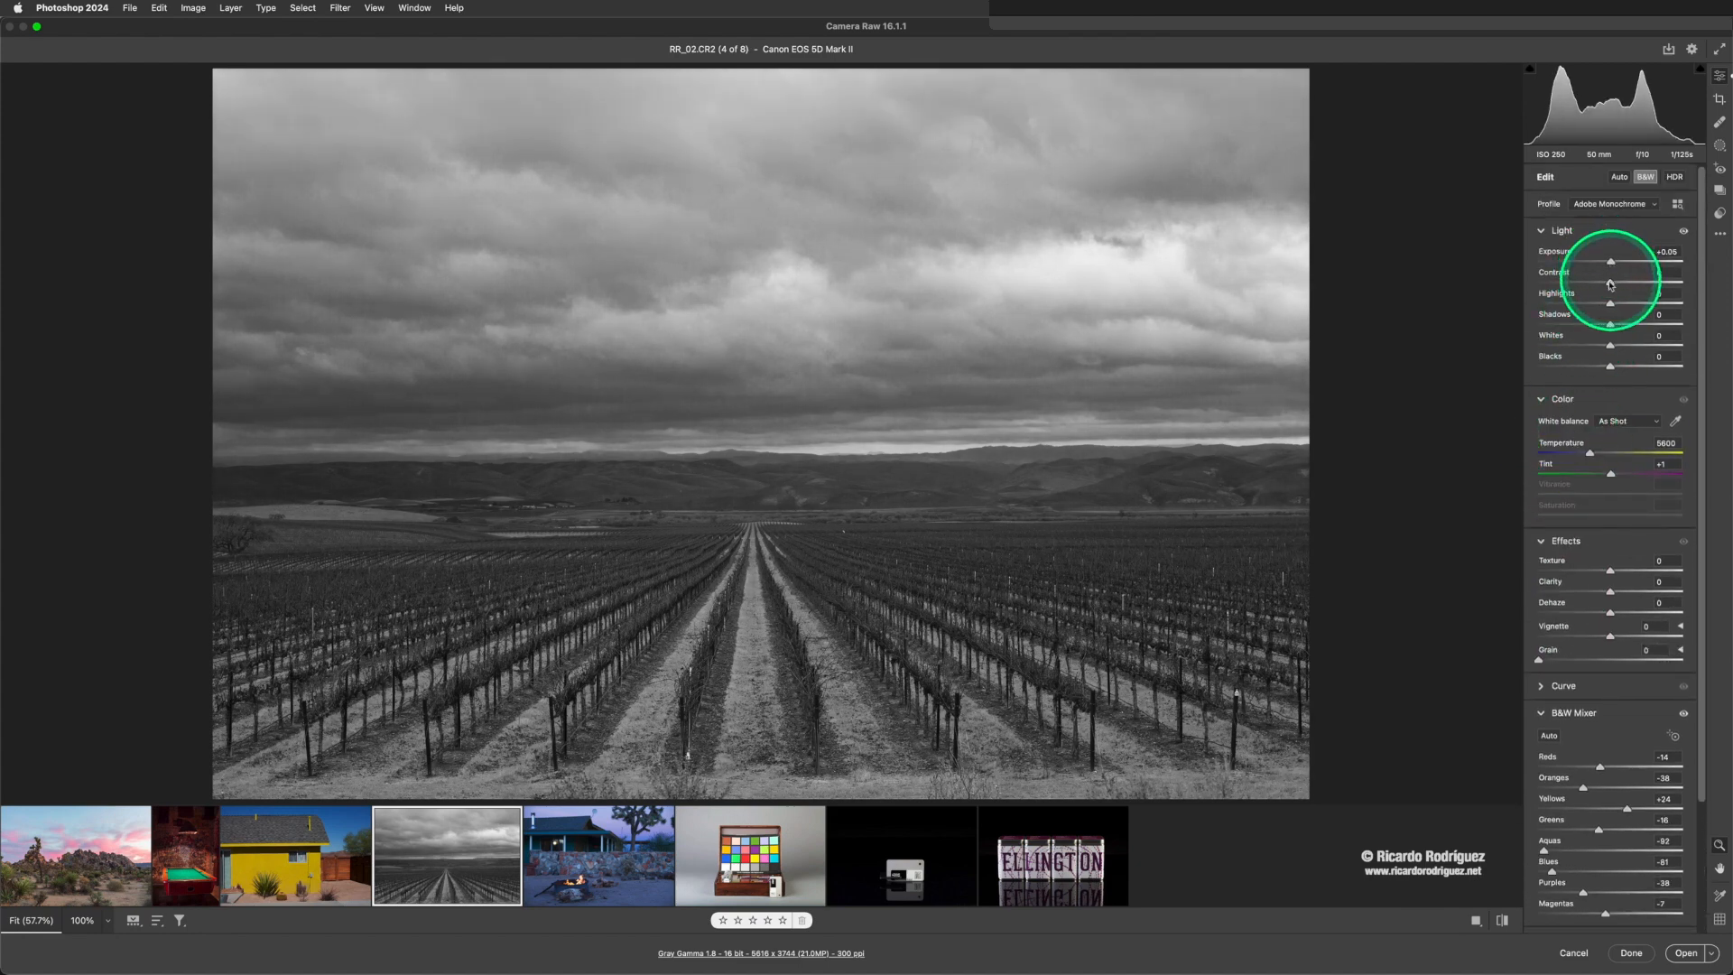
pyautogui.moveTo(1609, 305); pyautogui.dragTo(1601, 366)
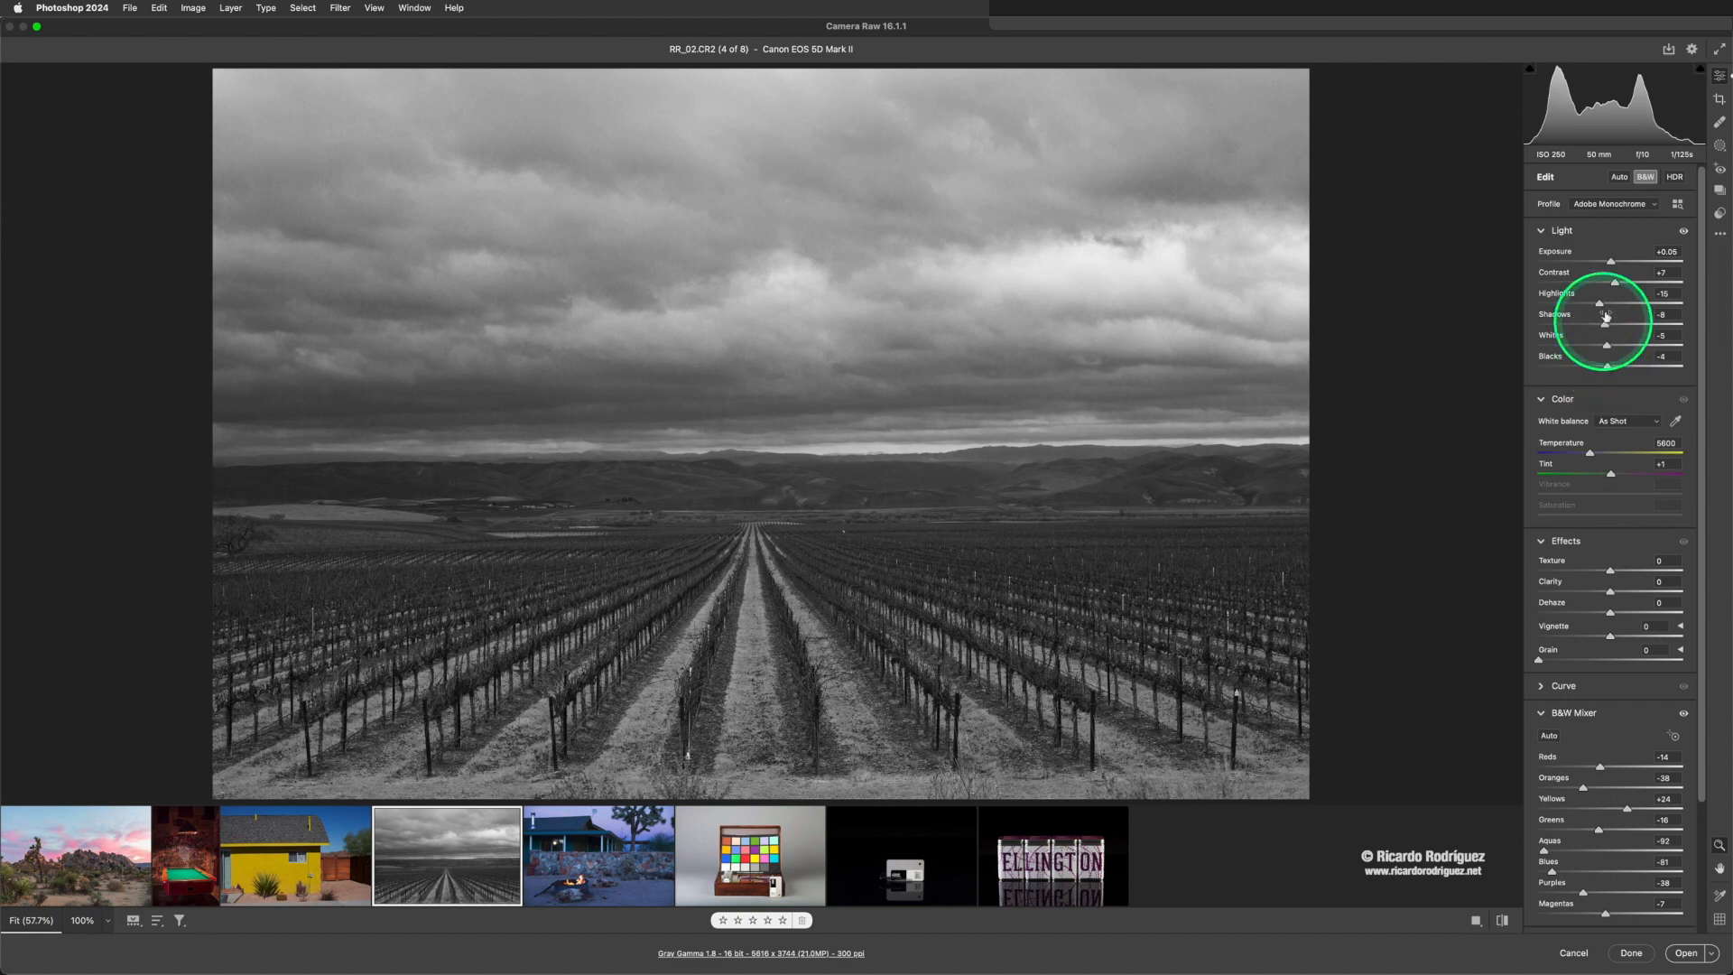
pyautogui.moveTo(1610, 262); pyautogui.dragTo(1614, 268)
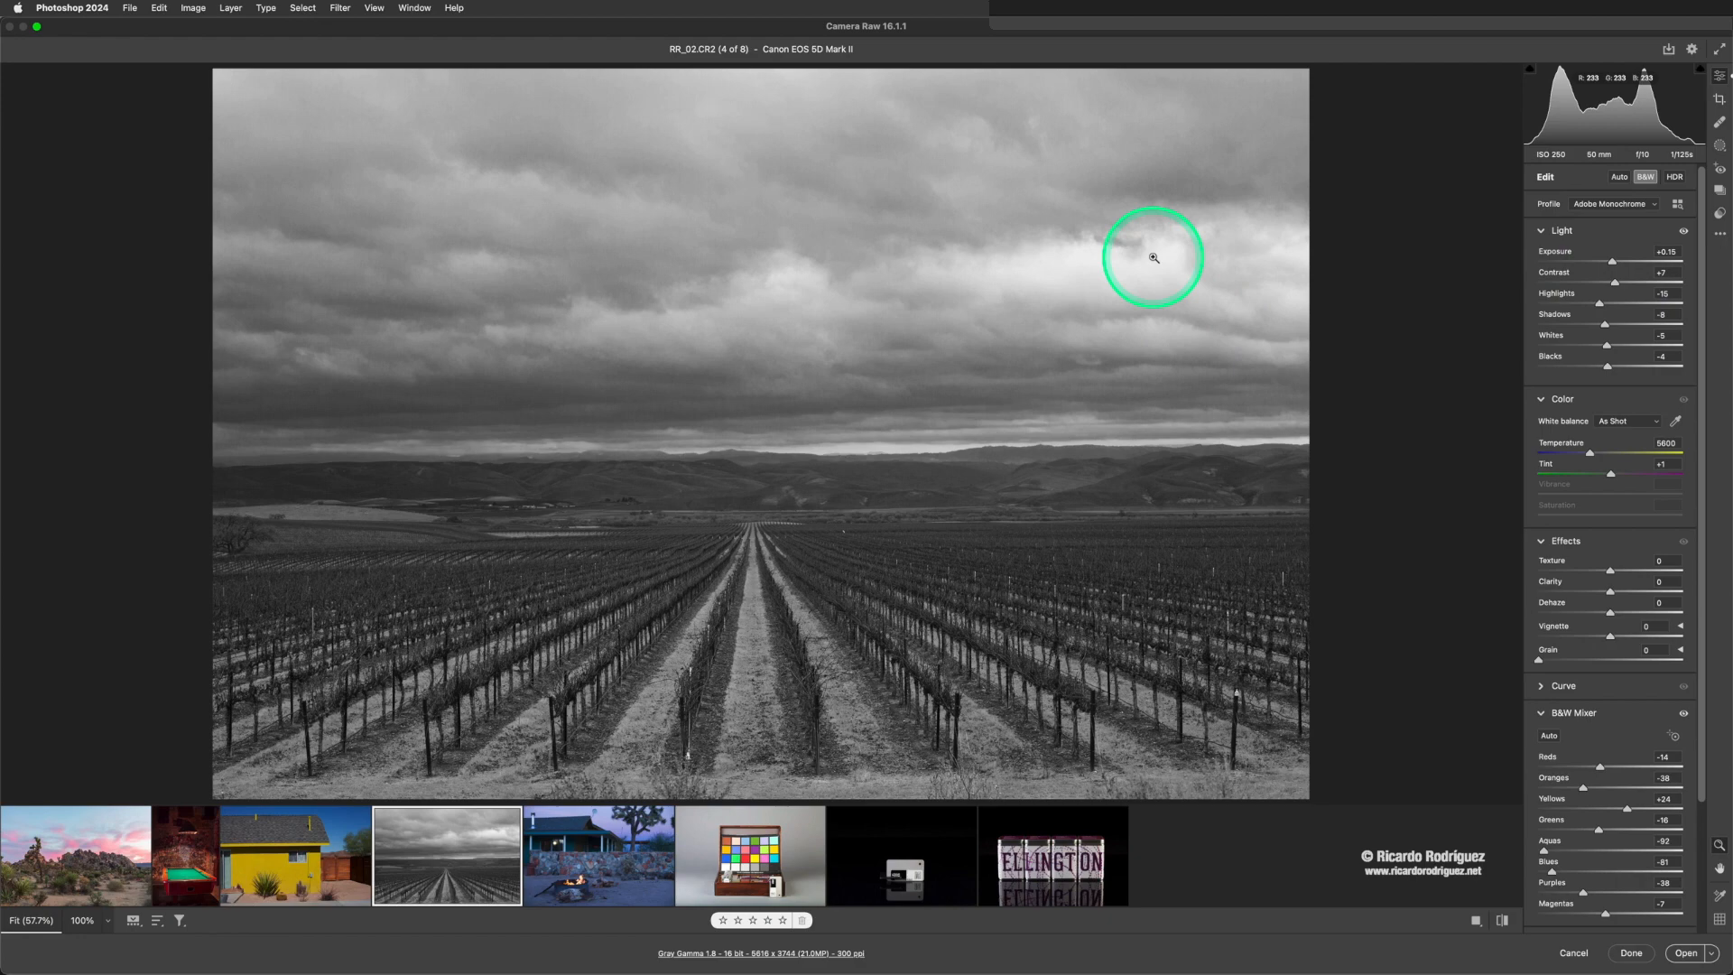
pyautogui.press('\\')
pyautogui.press('\\')
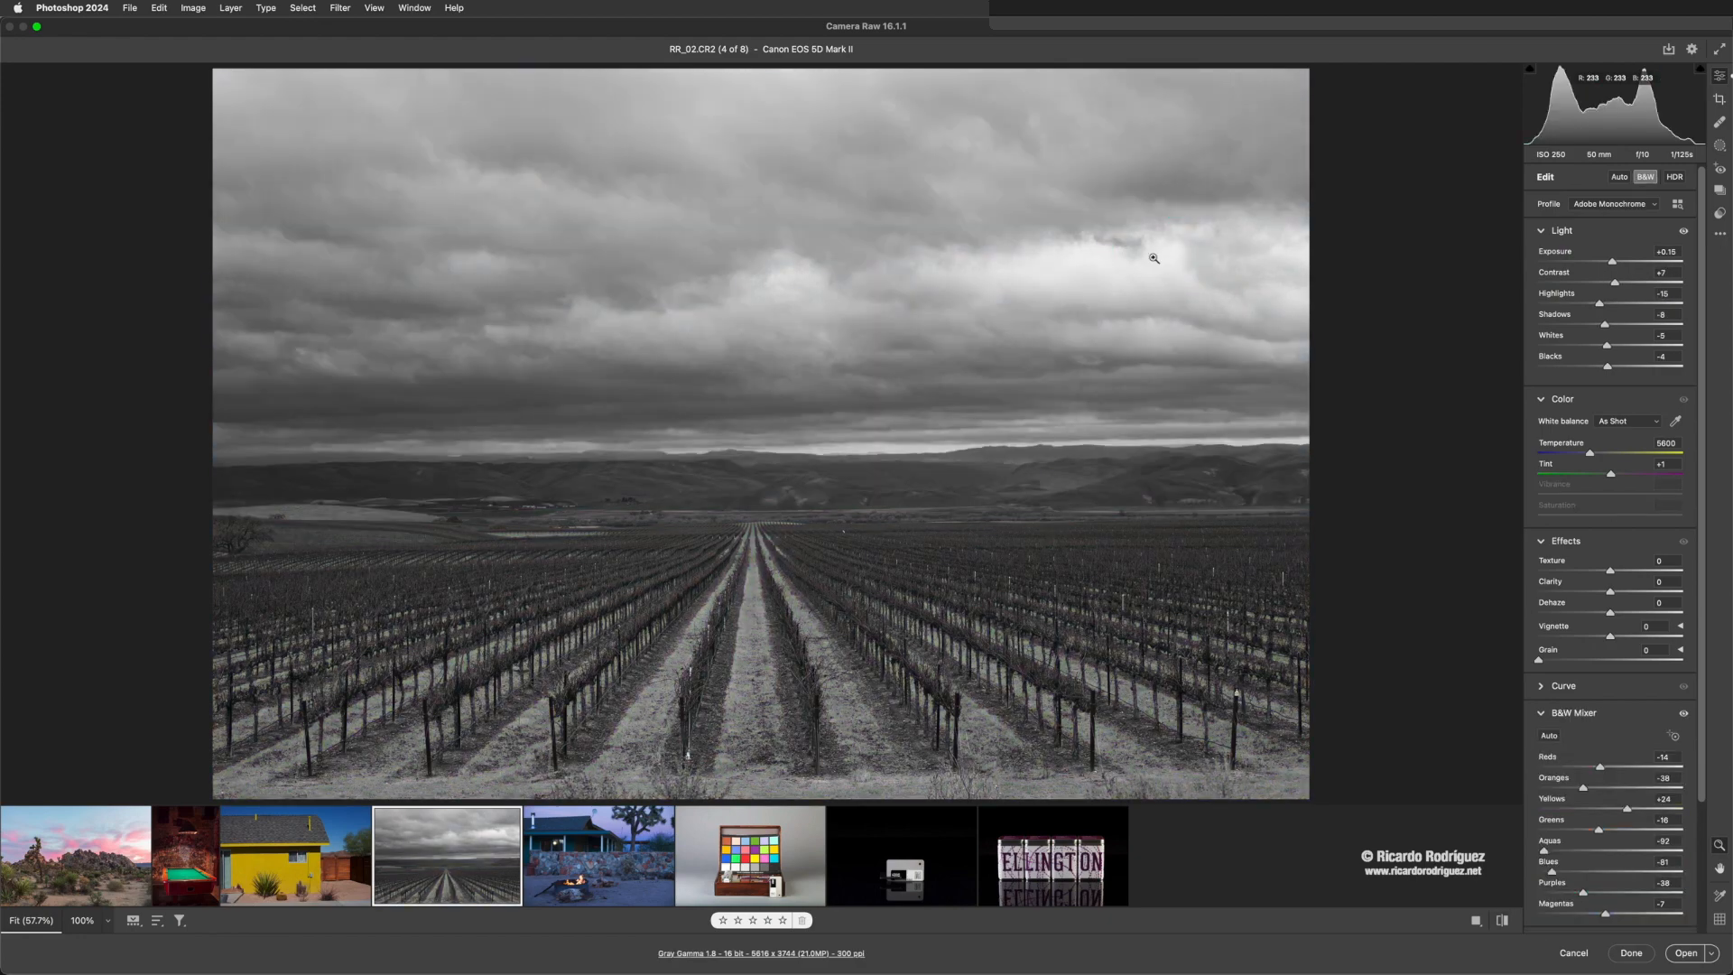
# - Refine the vineyard photo with Contrast at +1, Dehaze at +20 and Exposure at +0.40
pyautogui.moveTo(1615, 282)
pyautogui.mouseDown()
pyautogui.moveTo(1636, 284)
pyautogui.moveTo(1611, 286)
pyautogui.mouseUp()
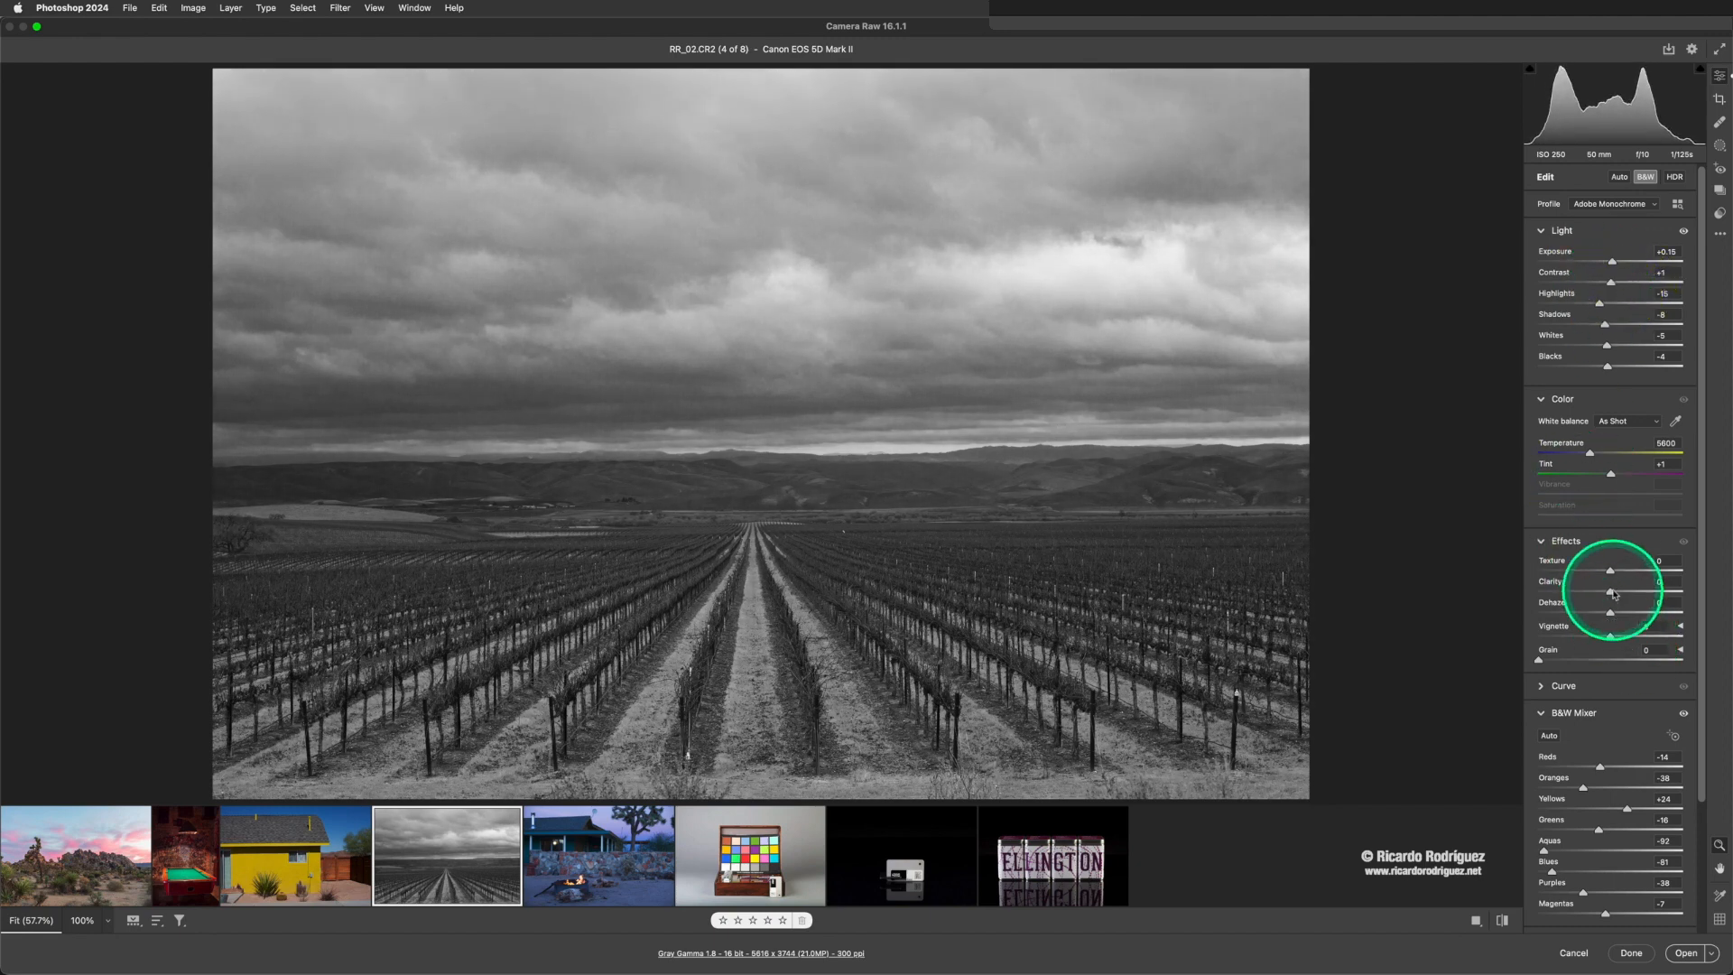
pyautogui.scroll(-3, 1612, 578)
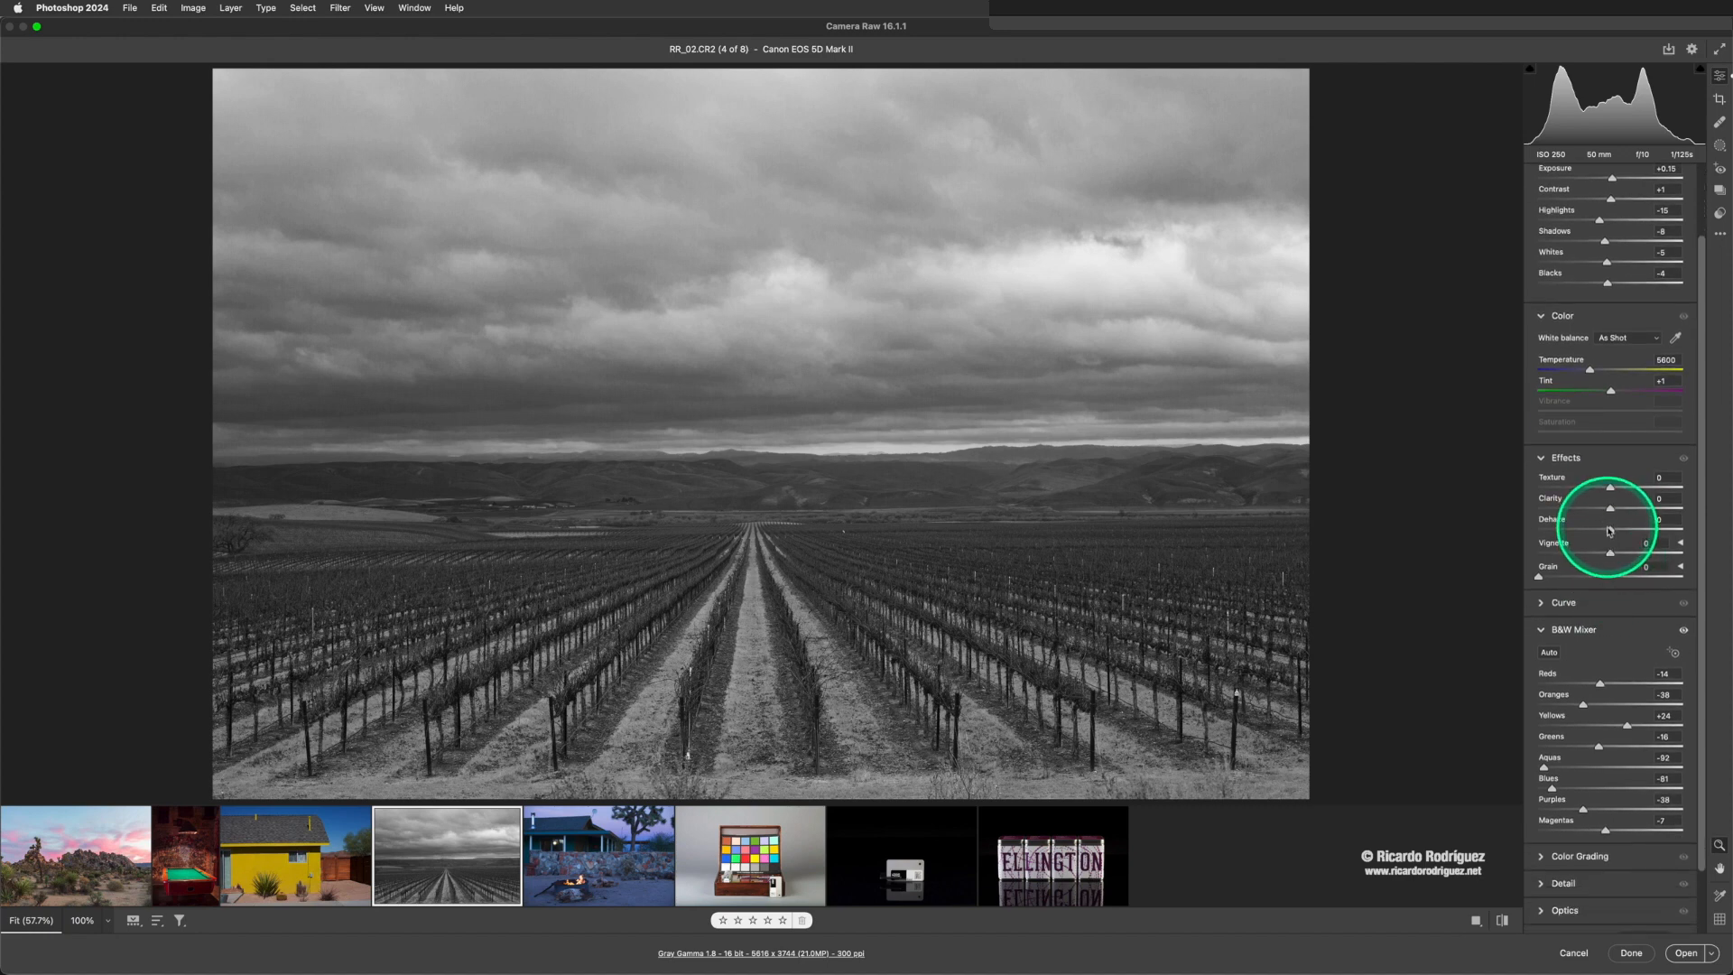
pyautogui.moveTo(1610, 531); pyautogui.dragTo(1623, 530)
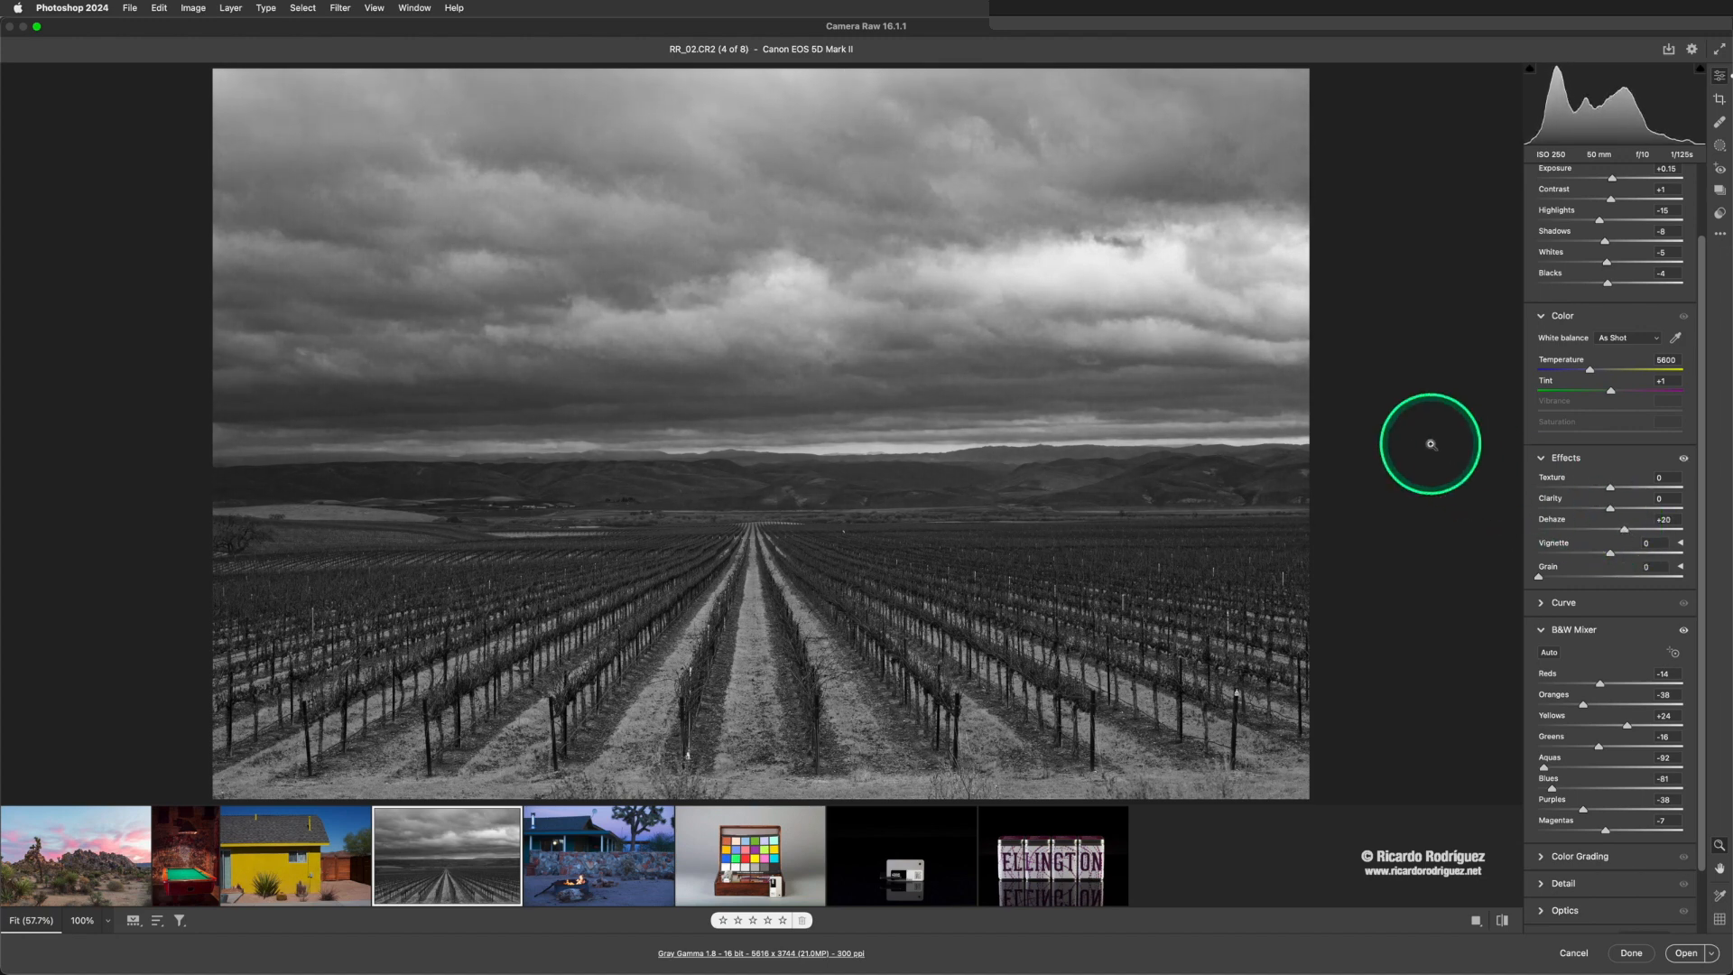
pyautogui.scroll(2, 1622, 199)
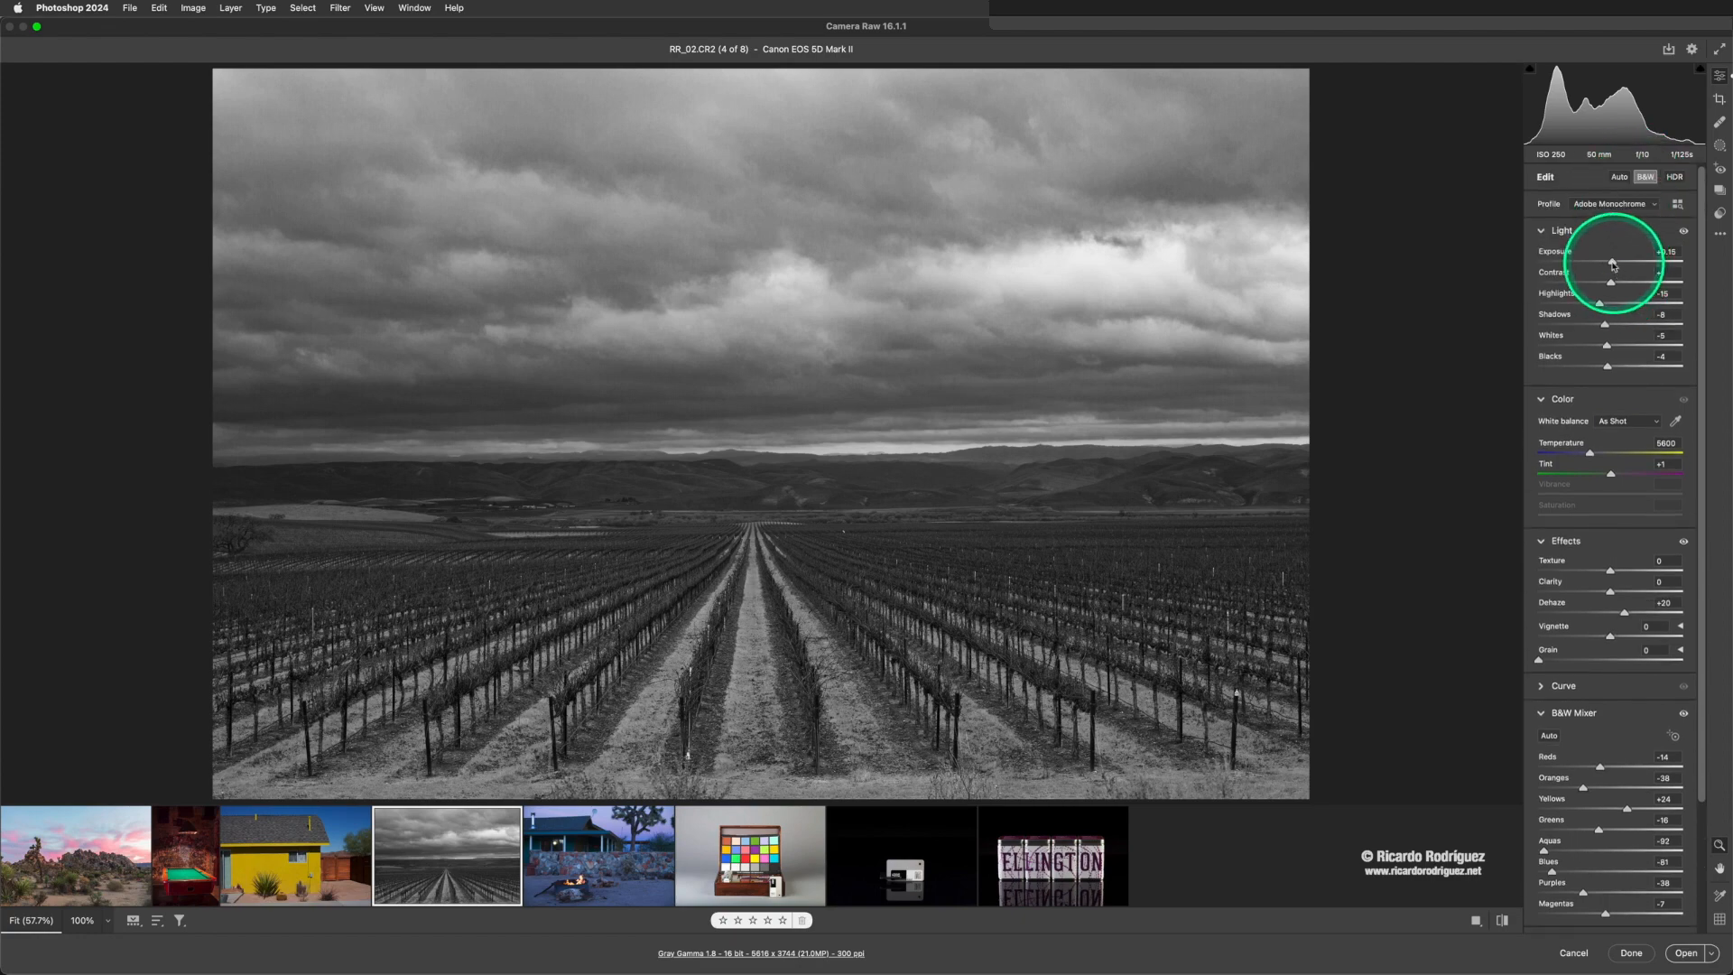
pyautogui.moveTo(1614, 261); pyautogui.dragTo(1616, 264)
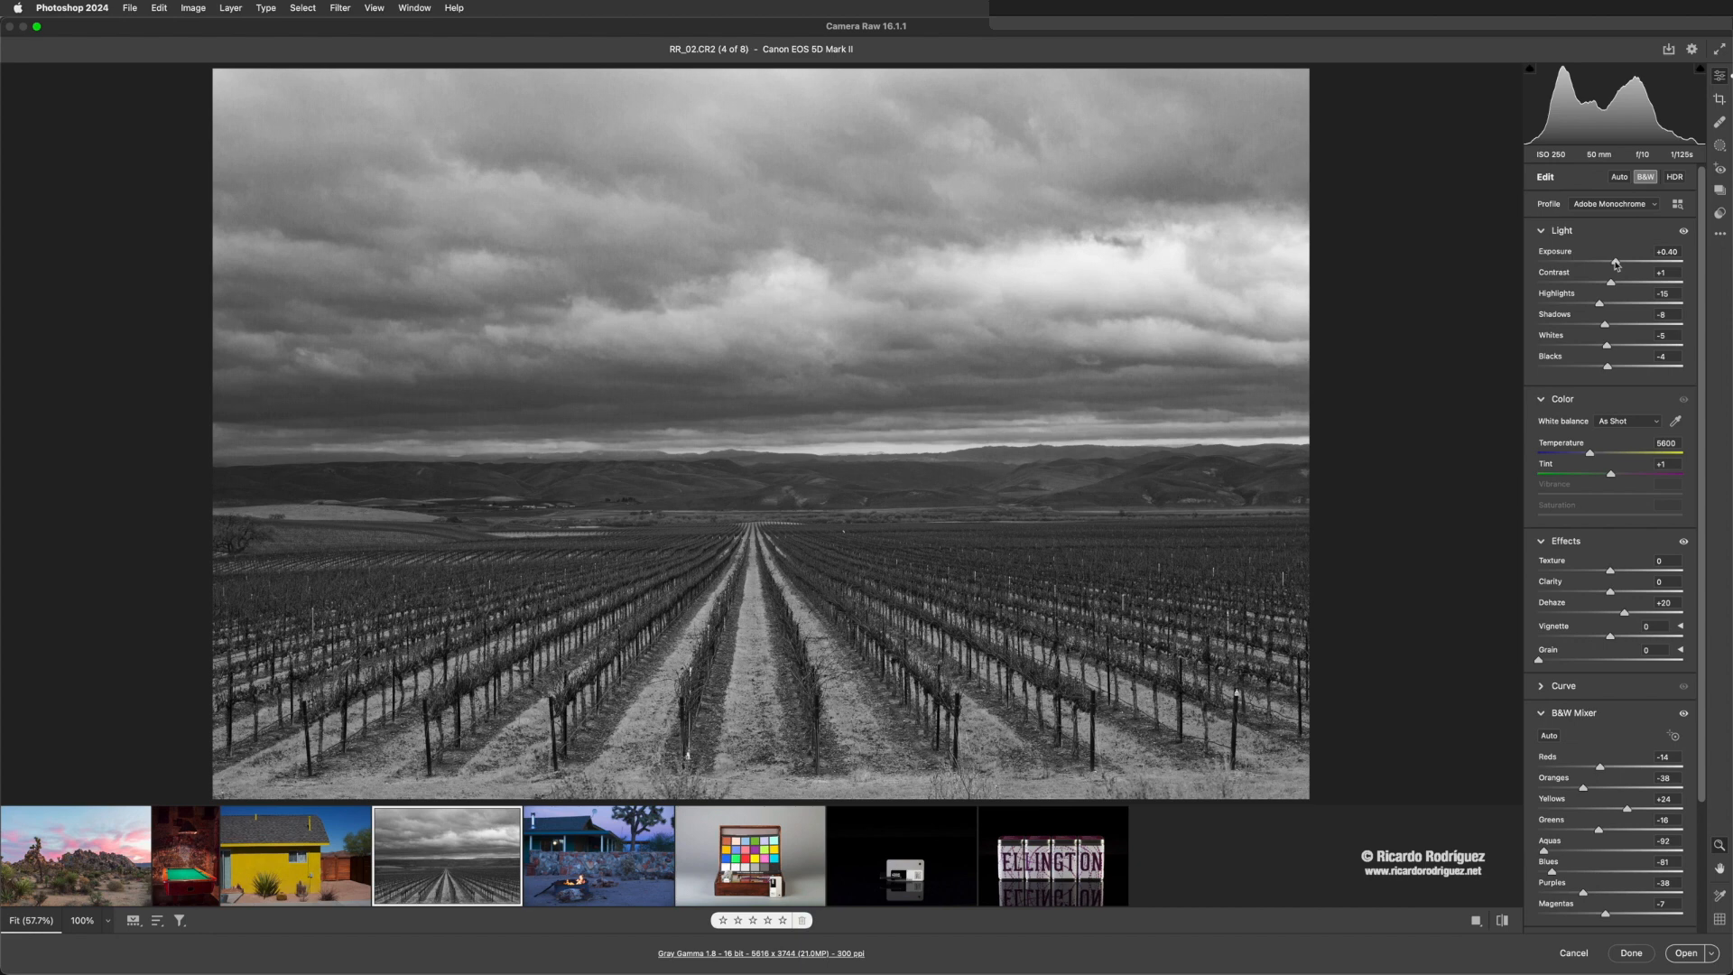
# - Switch to the campfire photo WhiteBalance_01.dng and collapse its Light, Effects and Color Mixer settings
pyautogui.click(582, 854)
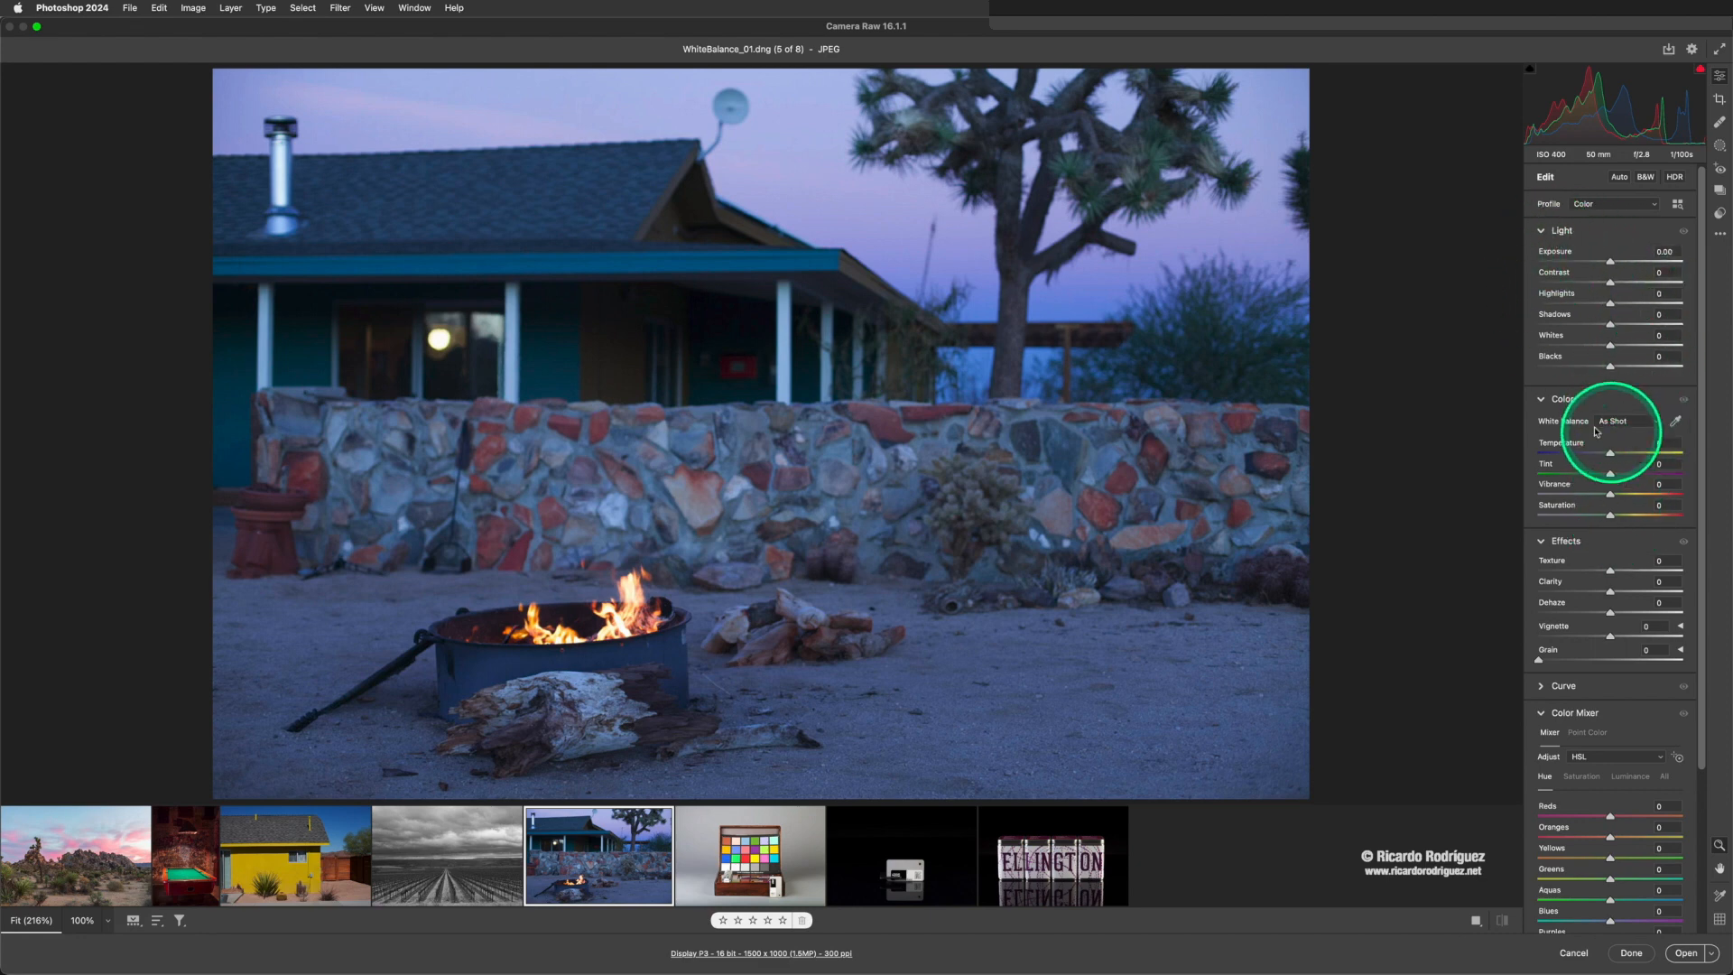
pyautogui.click(1542, 232)
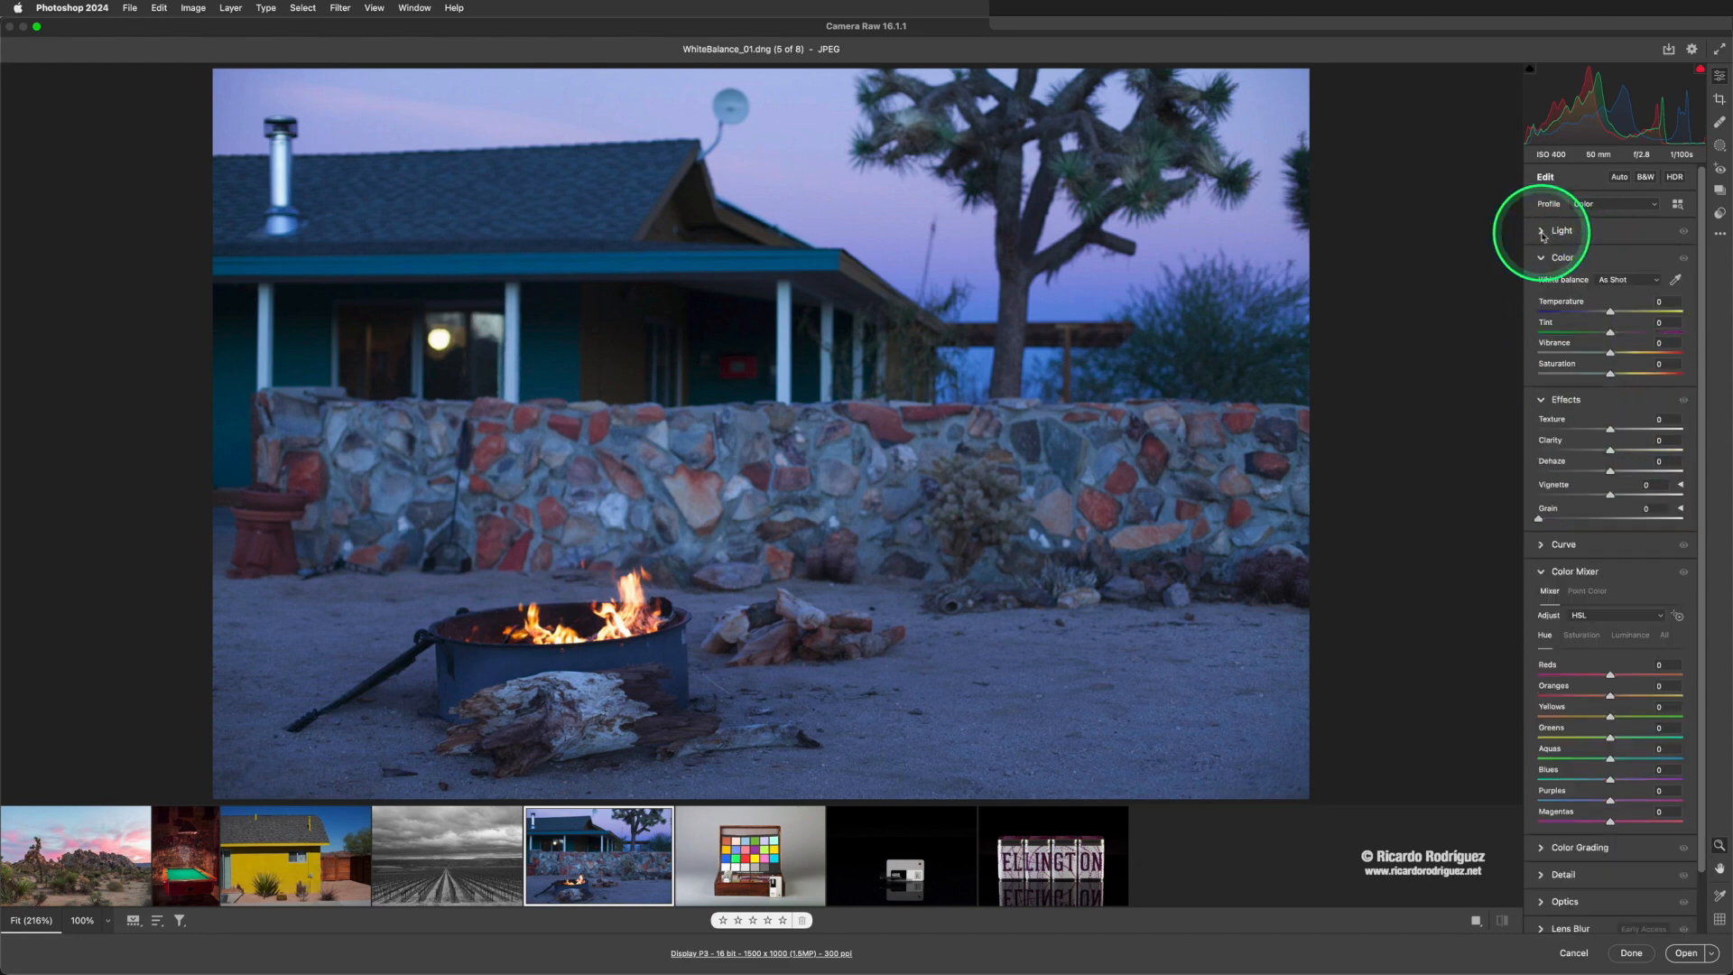
pyautogui.click(1541, 400)
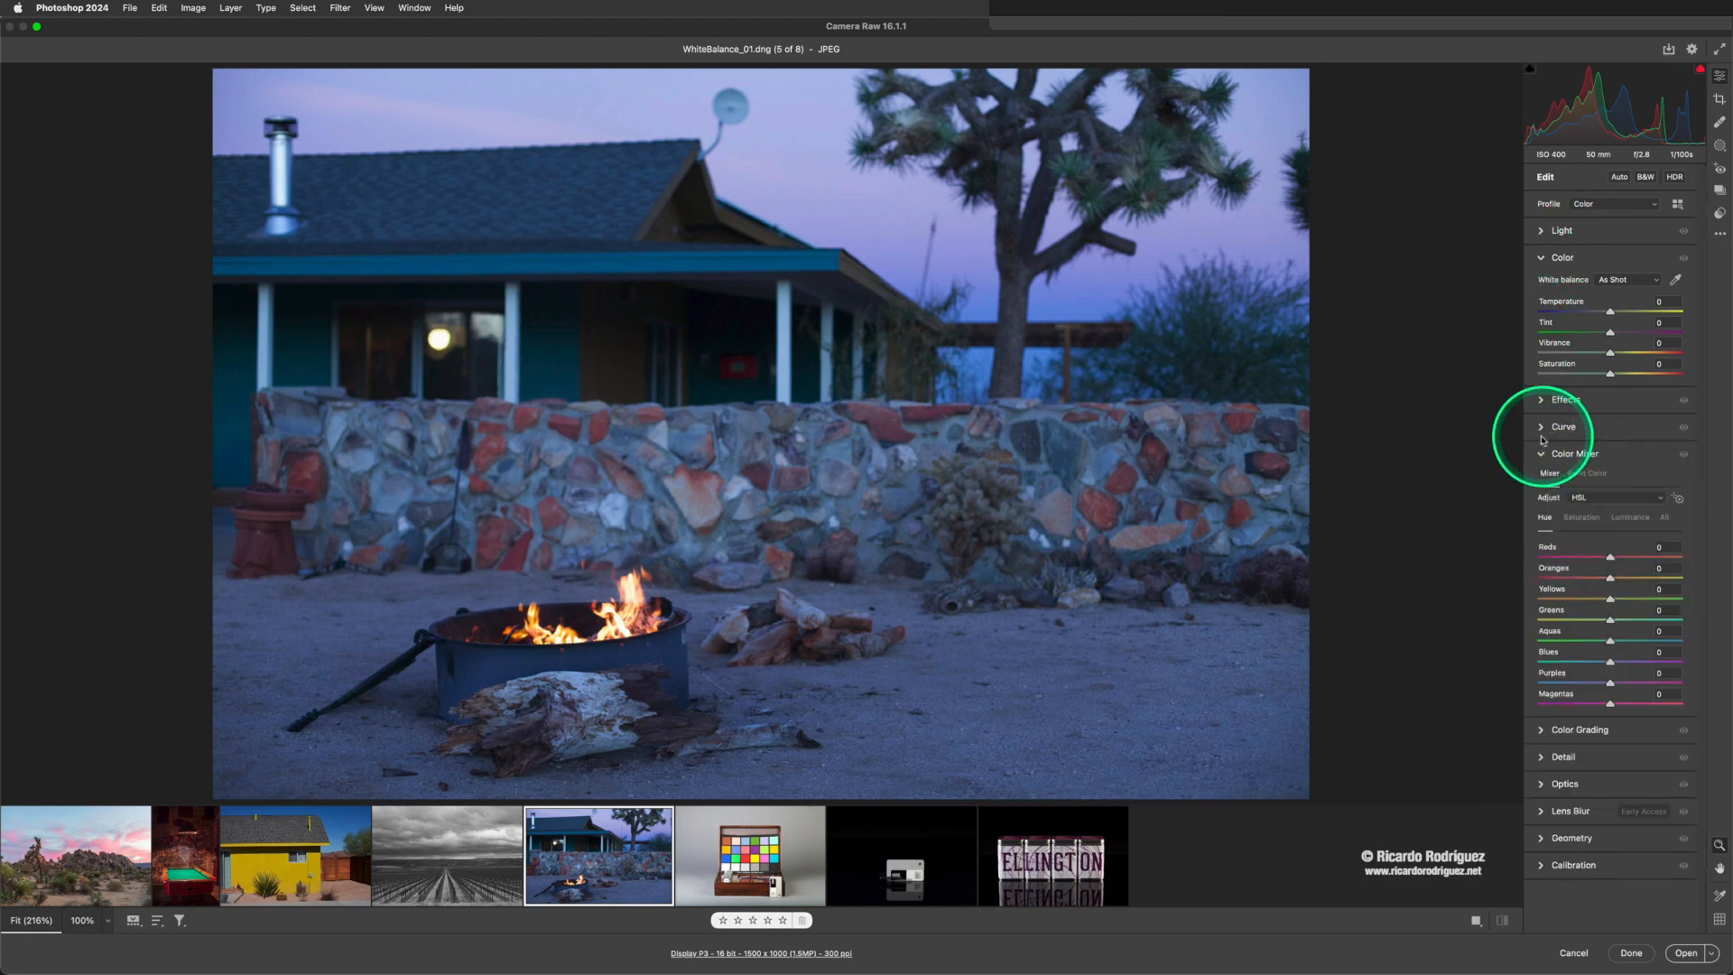
pyautogui.click(1542, 453)
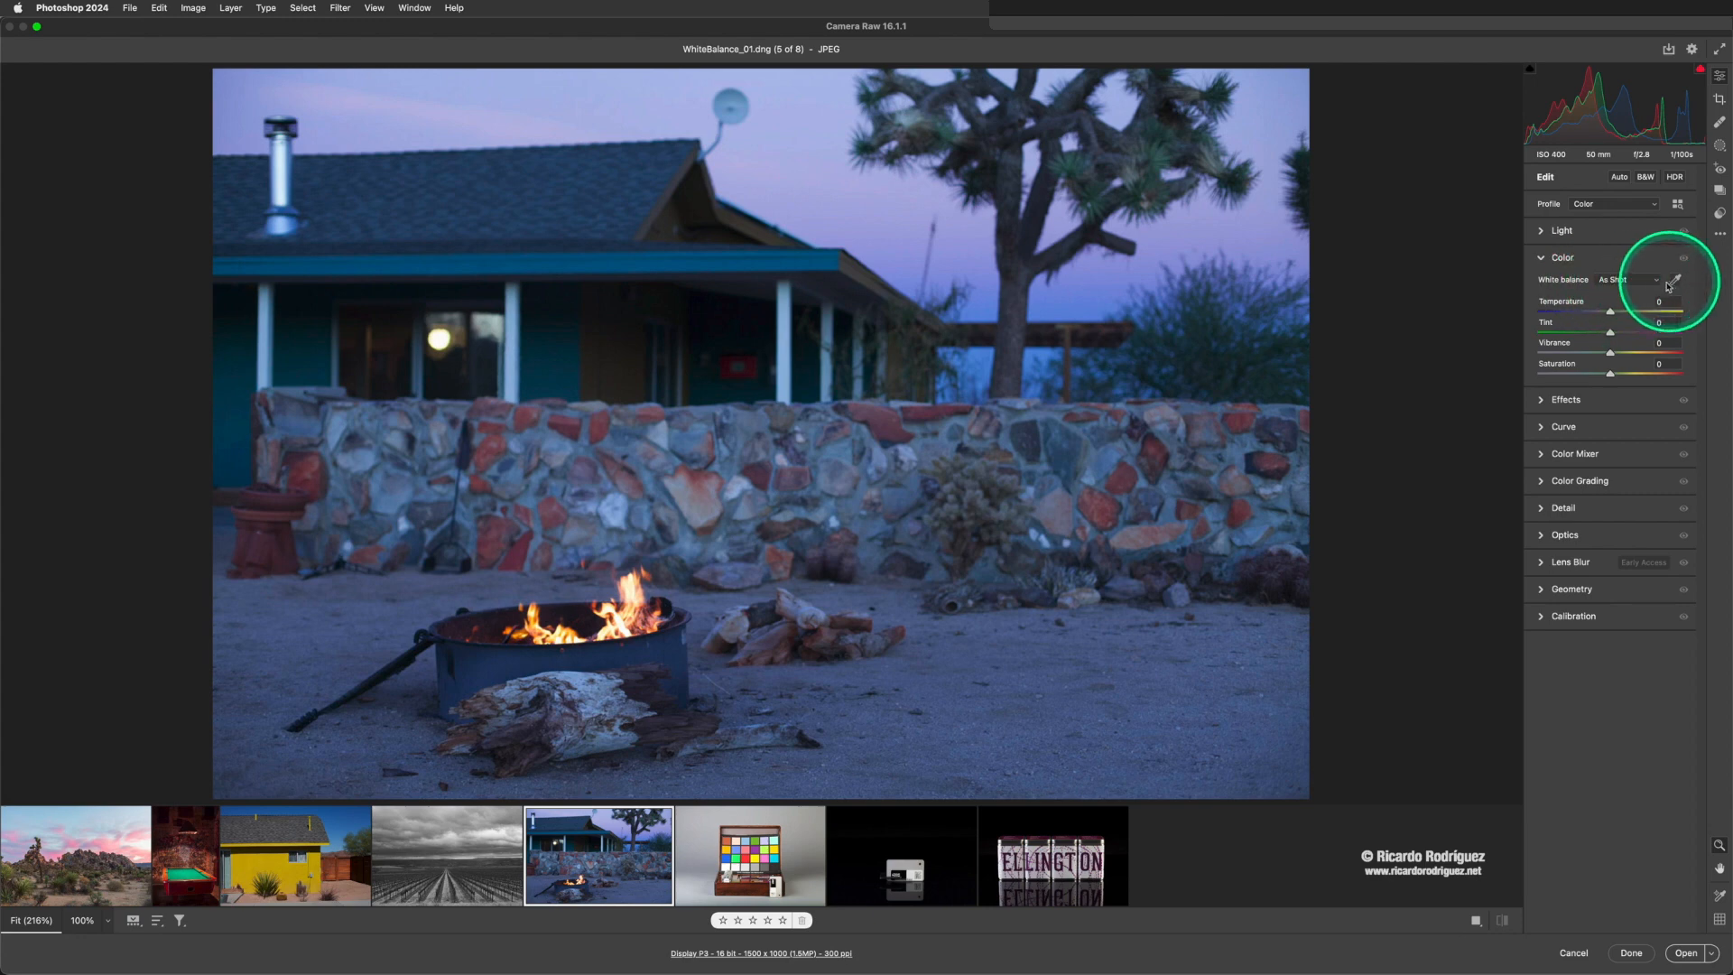
# - Review the campfire photo's white balance presets and keep As Shot
pyautogui.click(1620, 280)
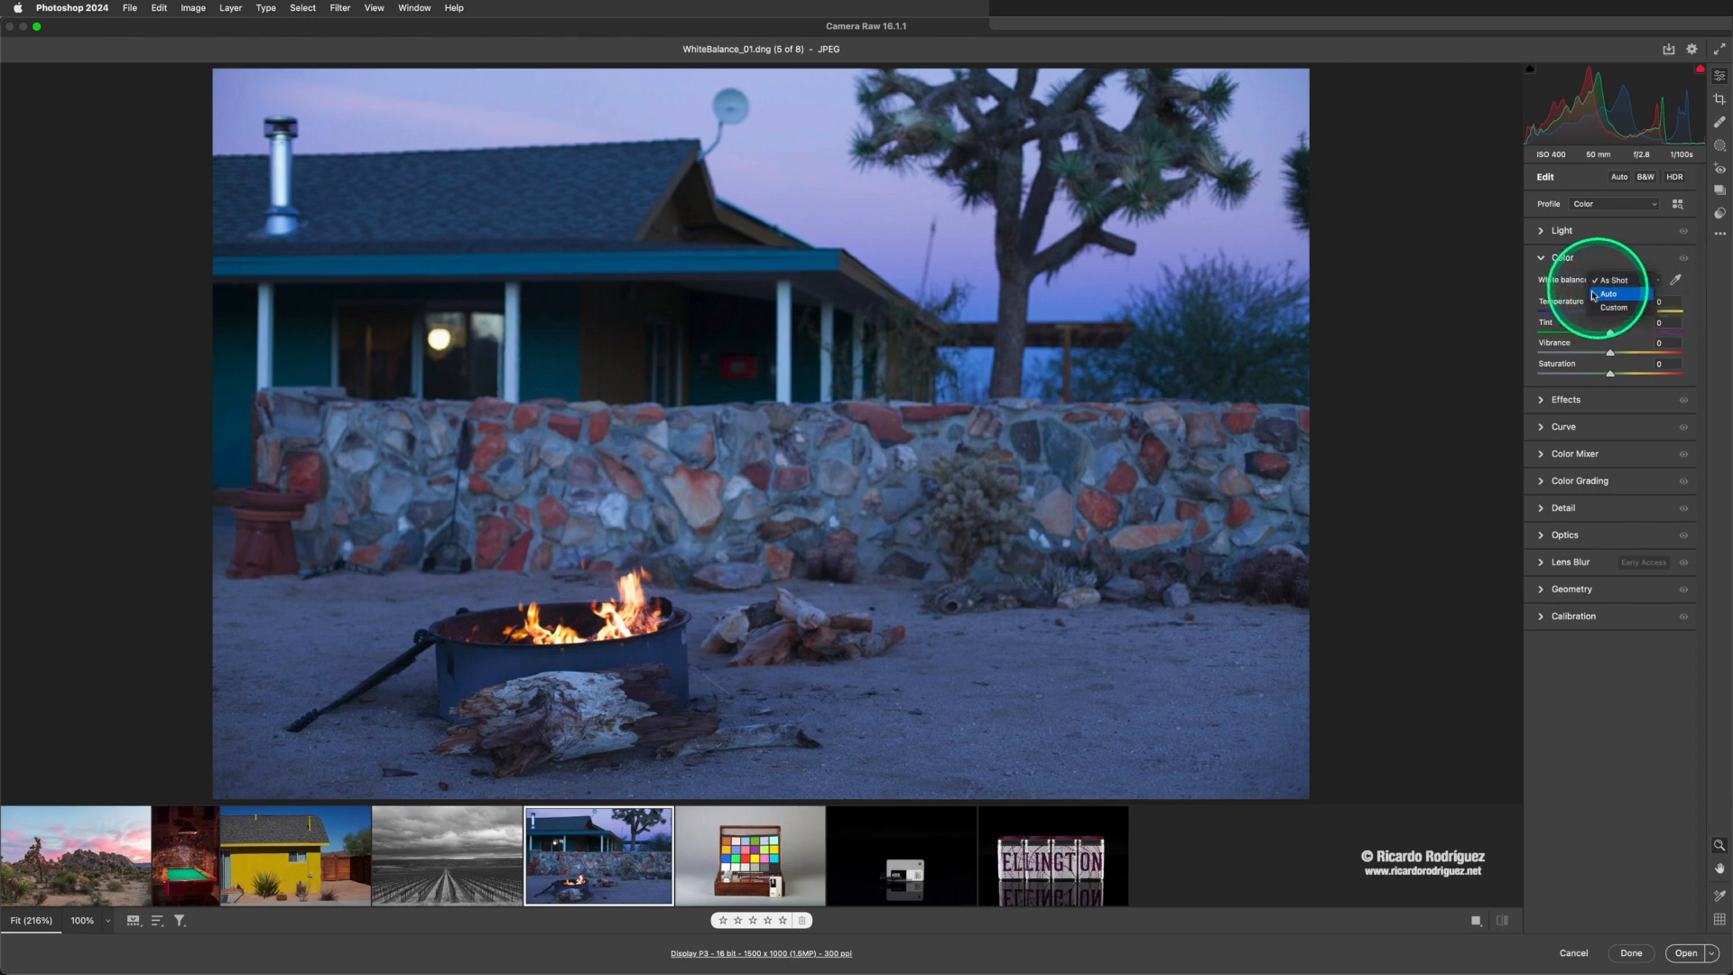
pyautogui.click(1611, 281)
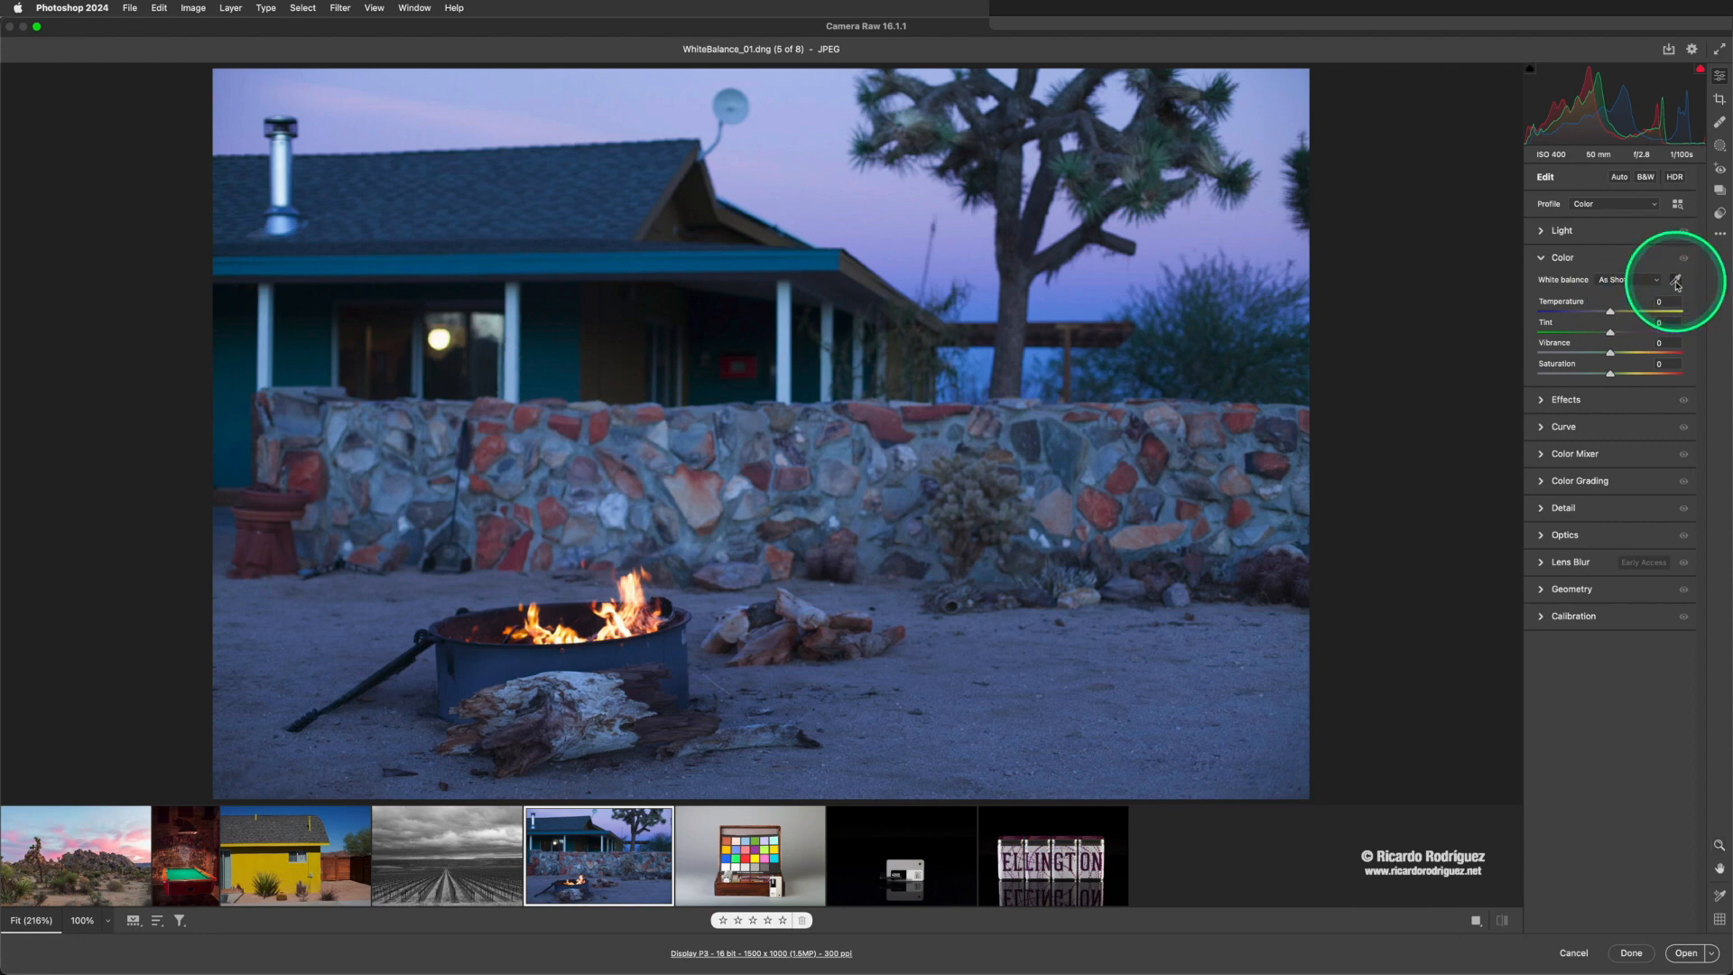
# - Sample the campfire photo's white balance from the white porch posts, the metal chimney and finally the satellite dish with the White Balance tool
pyautogui.click(1676, 283)
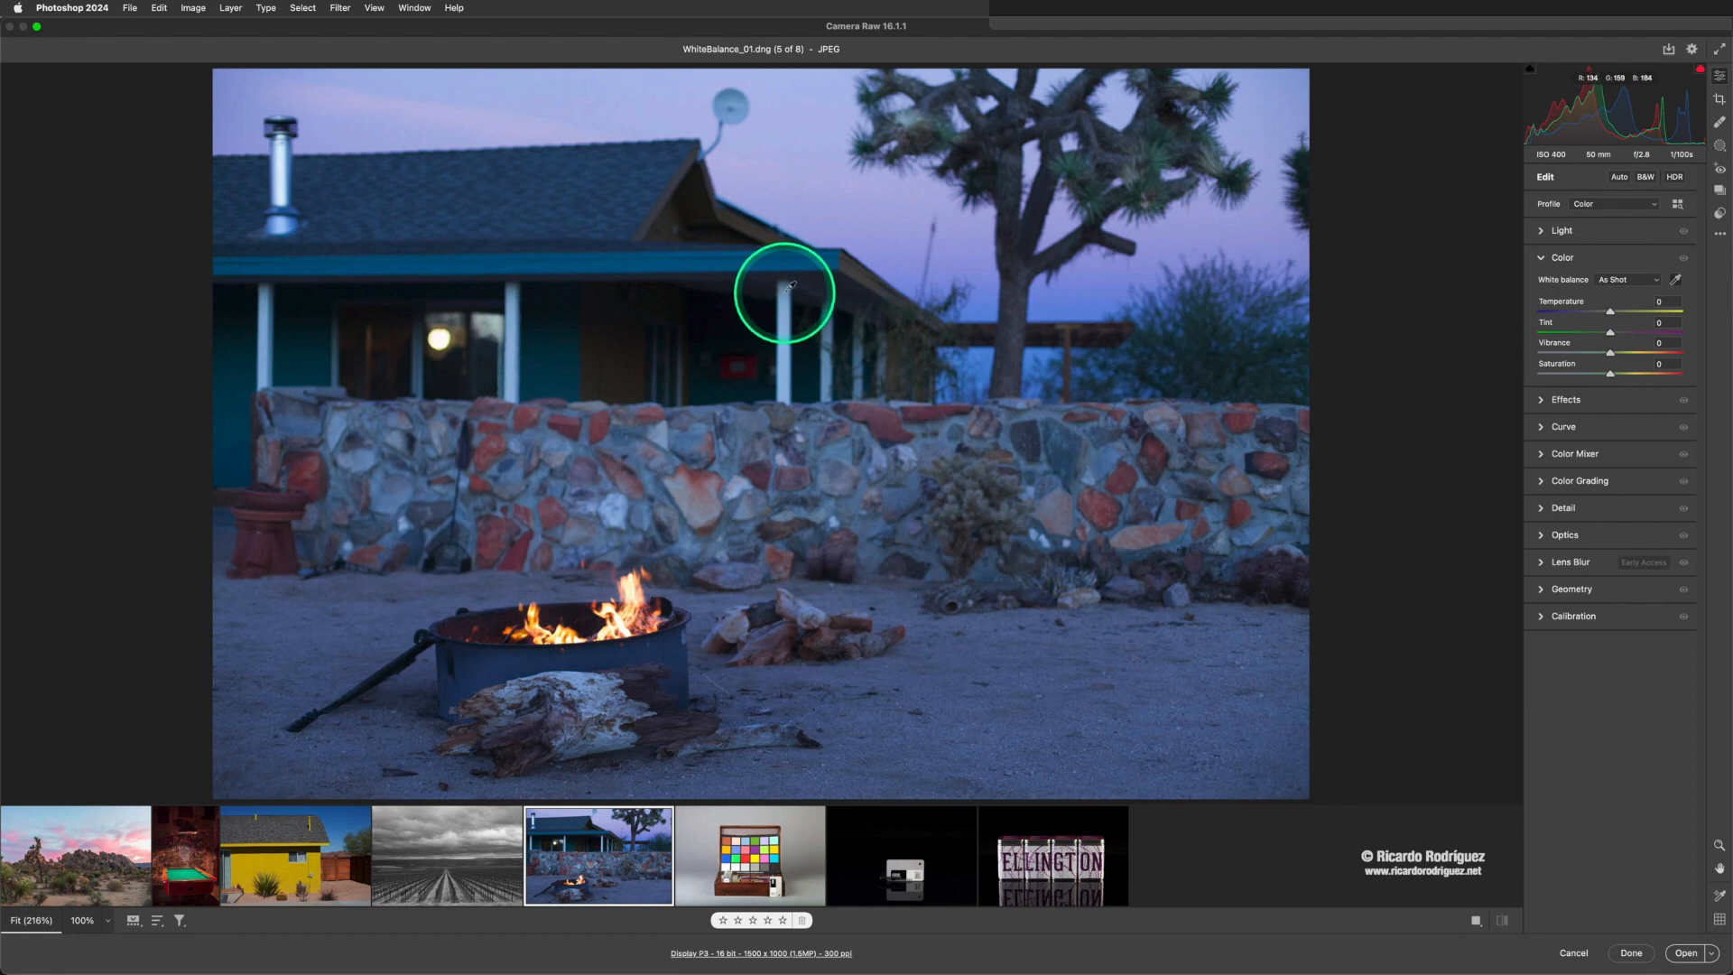
pyautogui.click(790, 286)
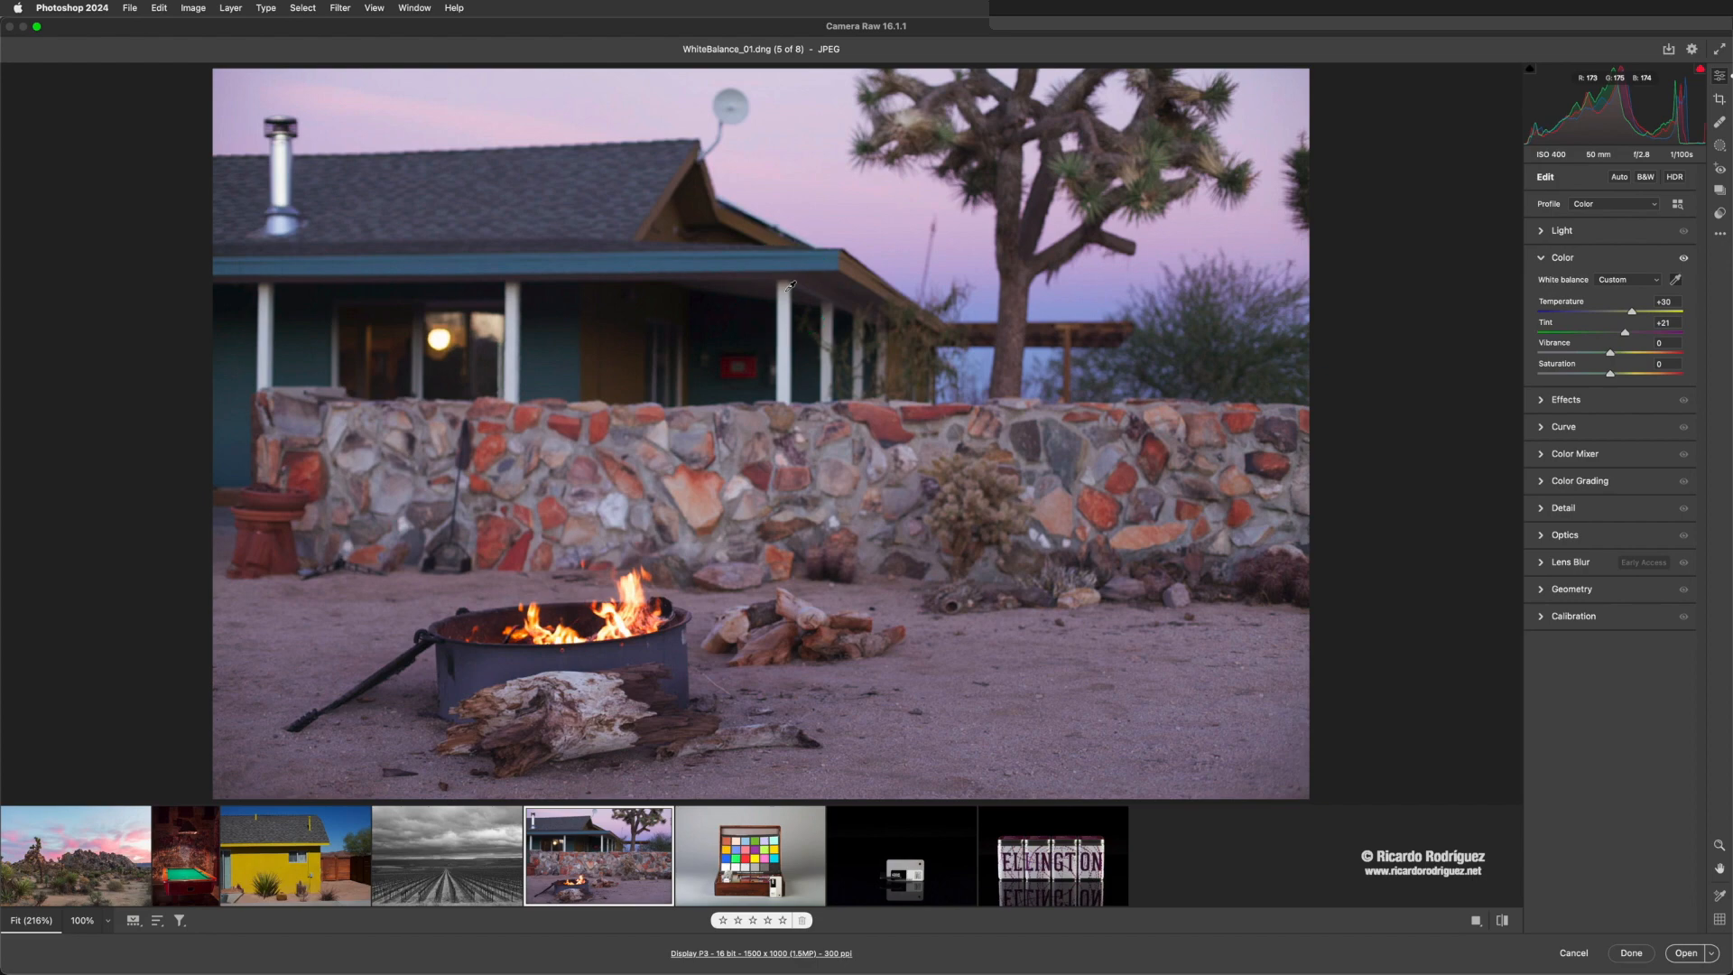
pyautogui.press('super+z')
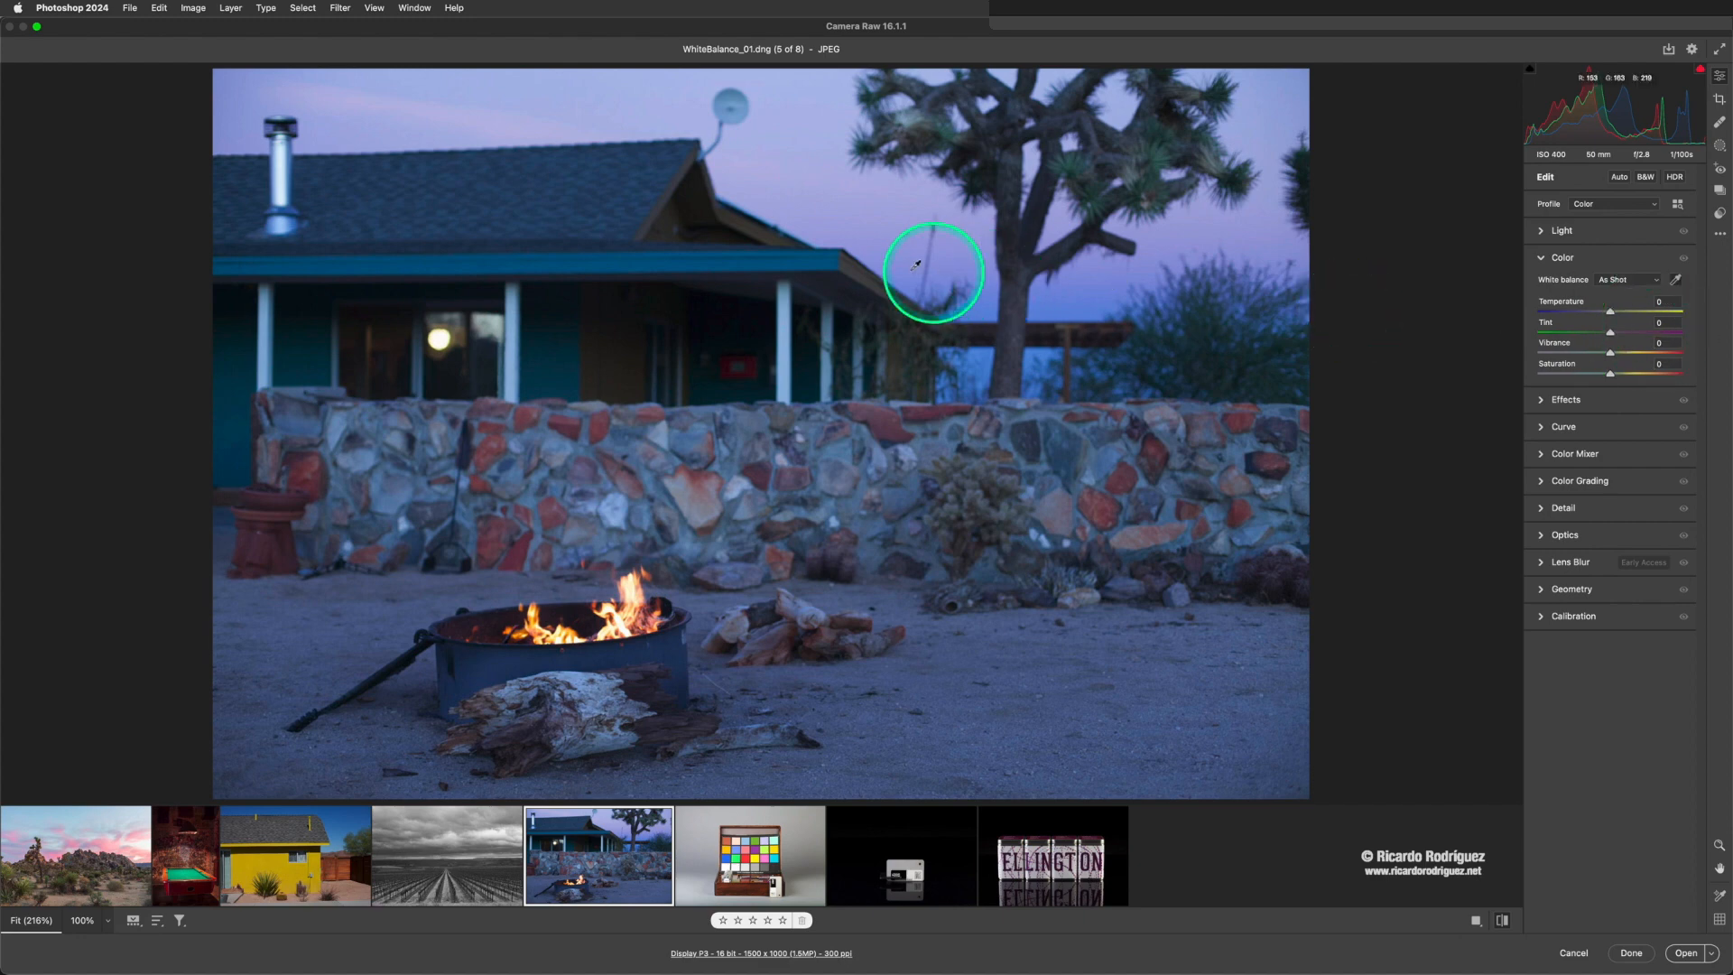
pyautogui.click(790, 286)
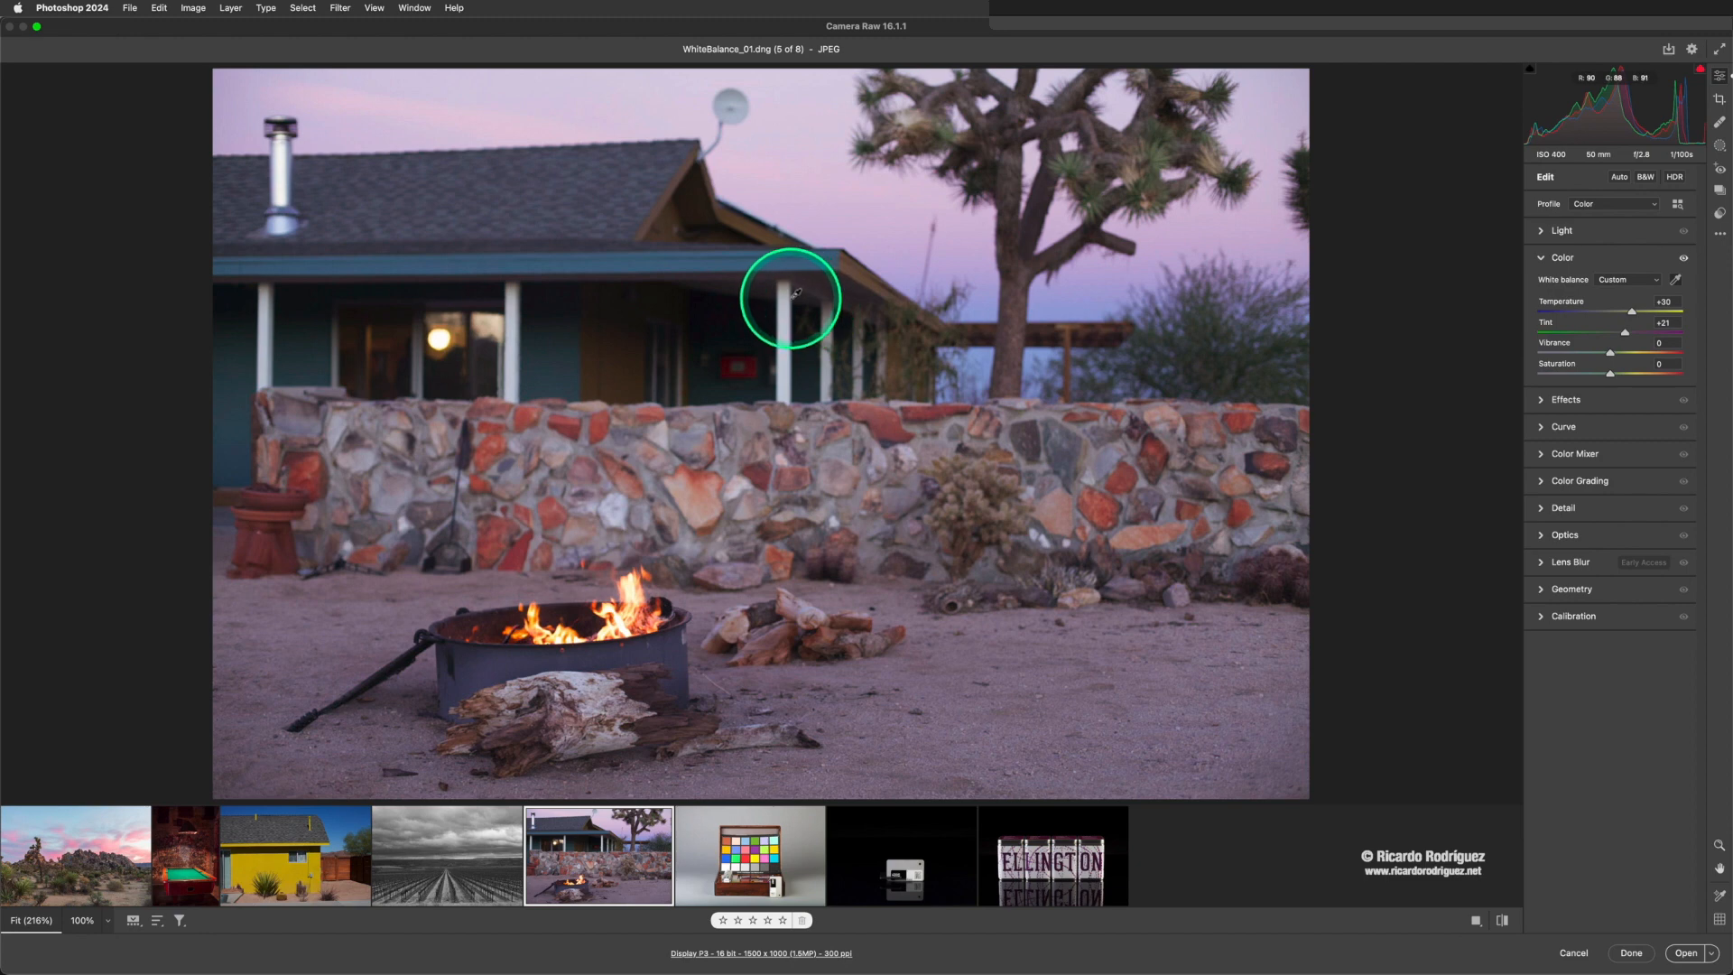
pyautogui.click(514, 288)
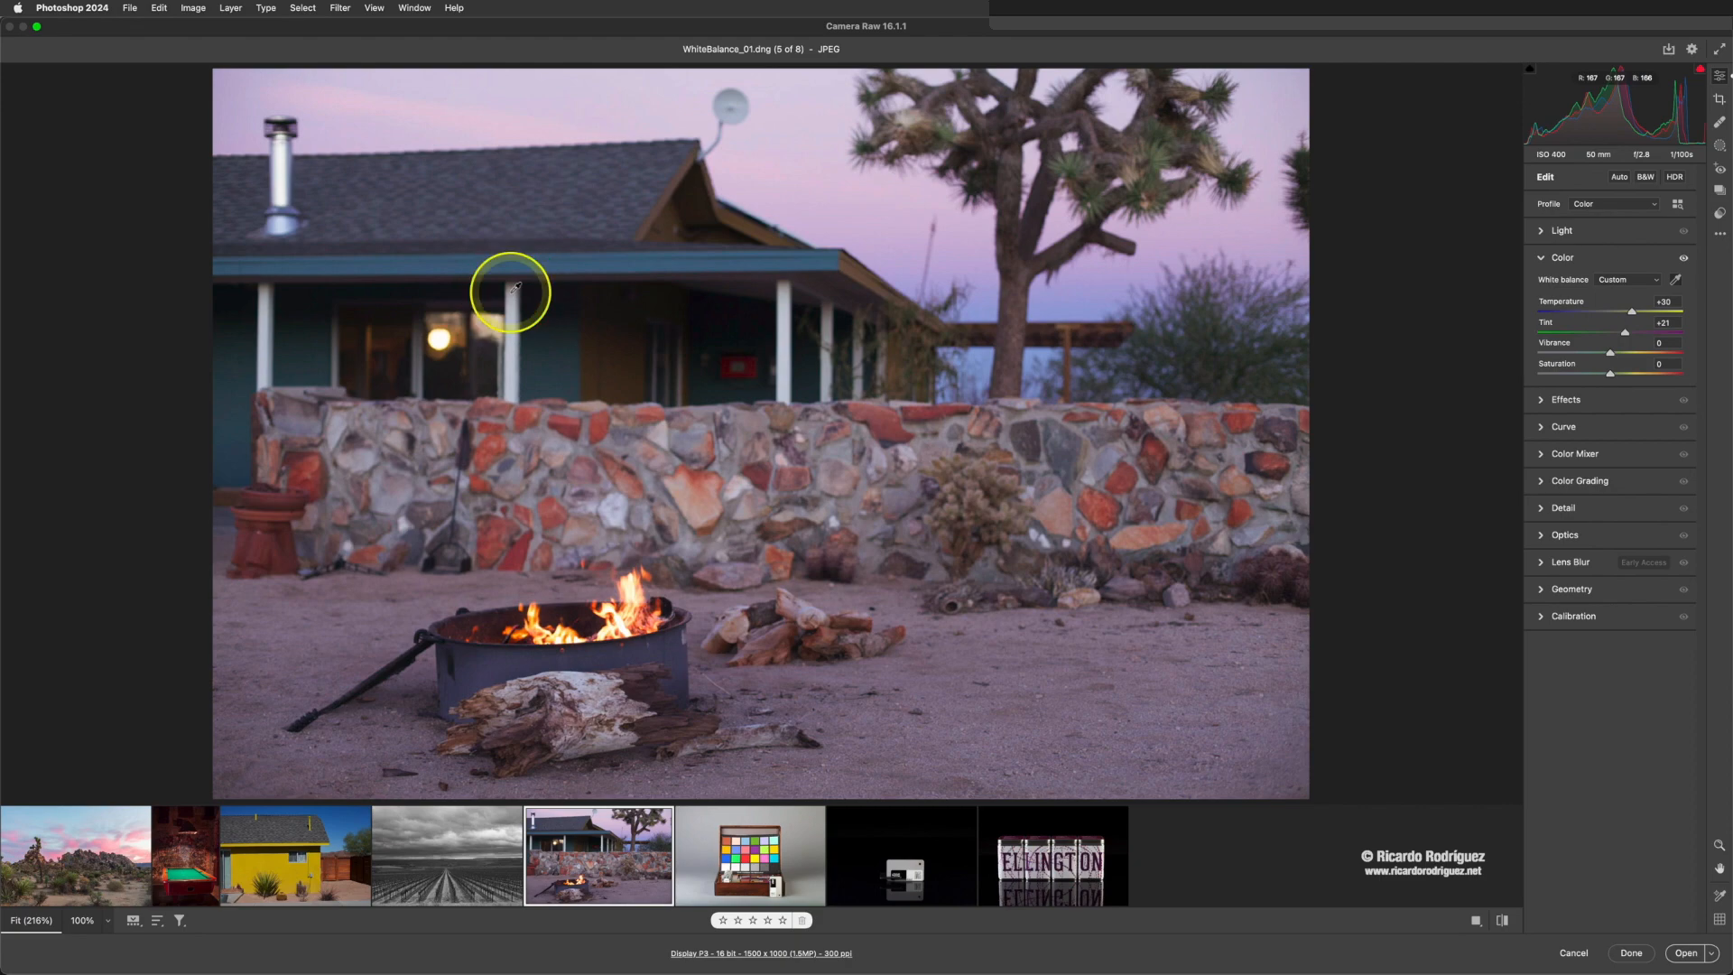
pyautogui.click(292, 218)
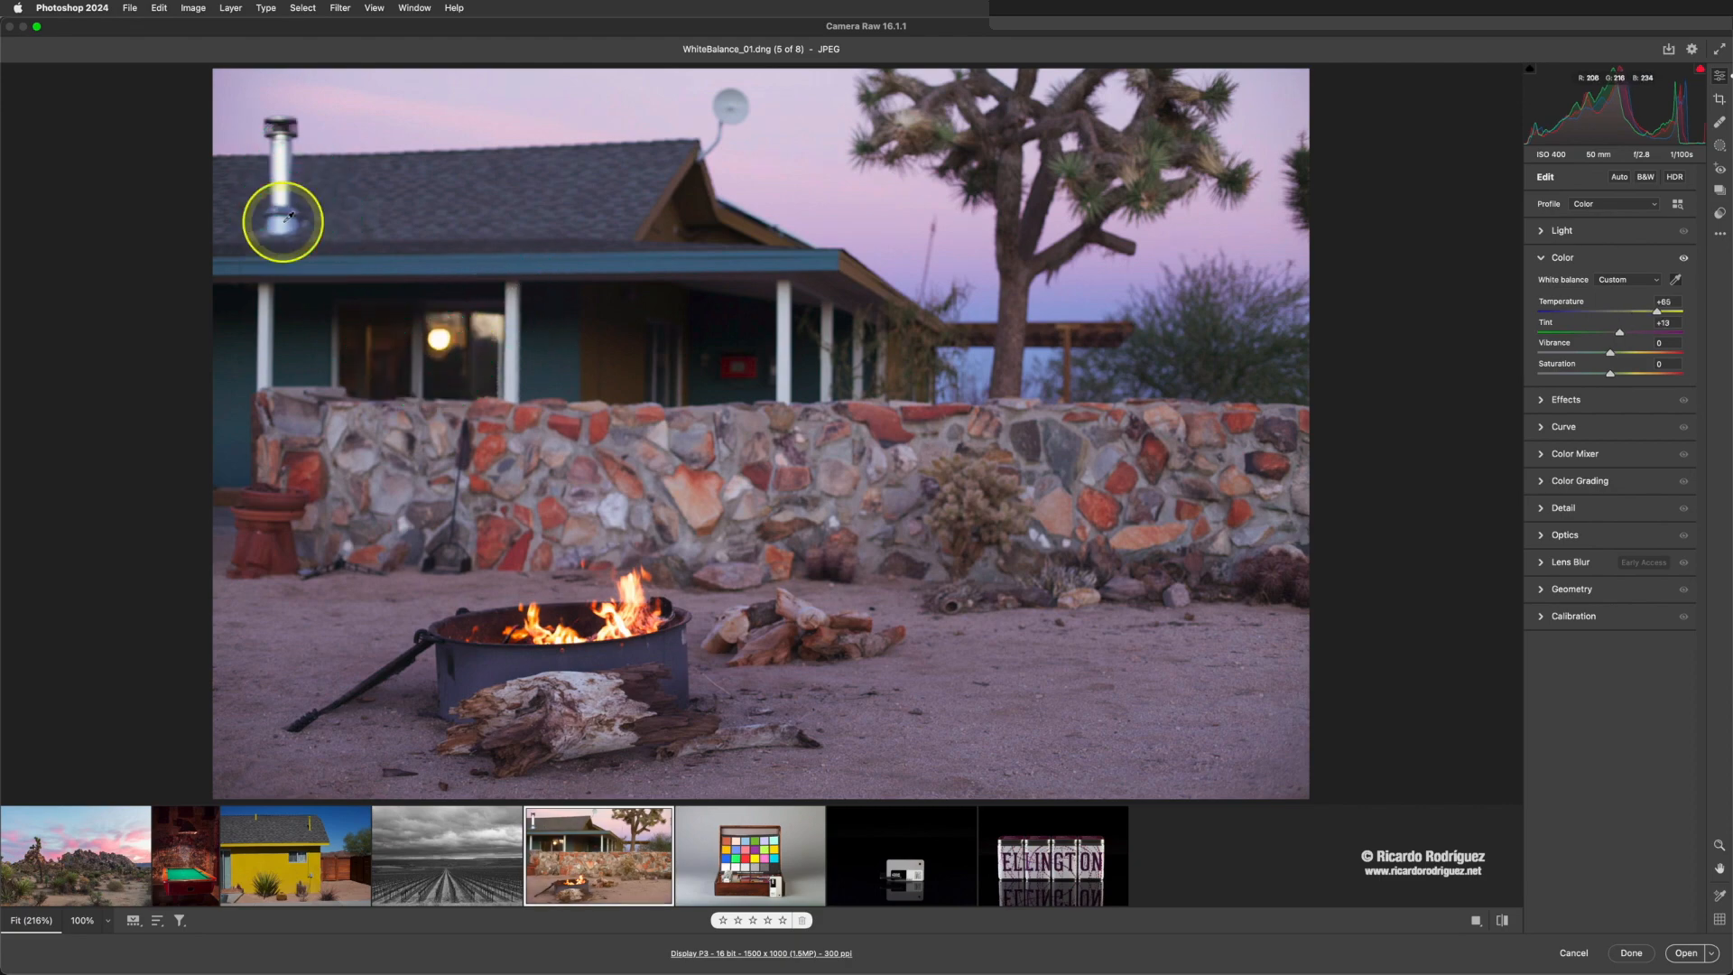
pyautogui.click(292, 217)
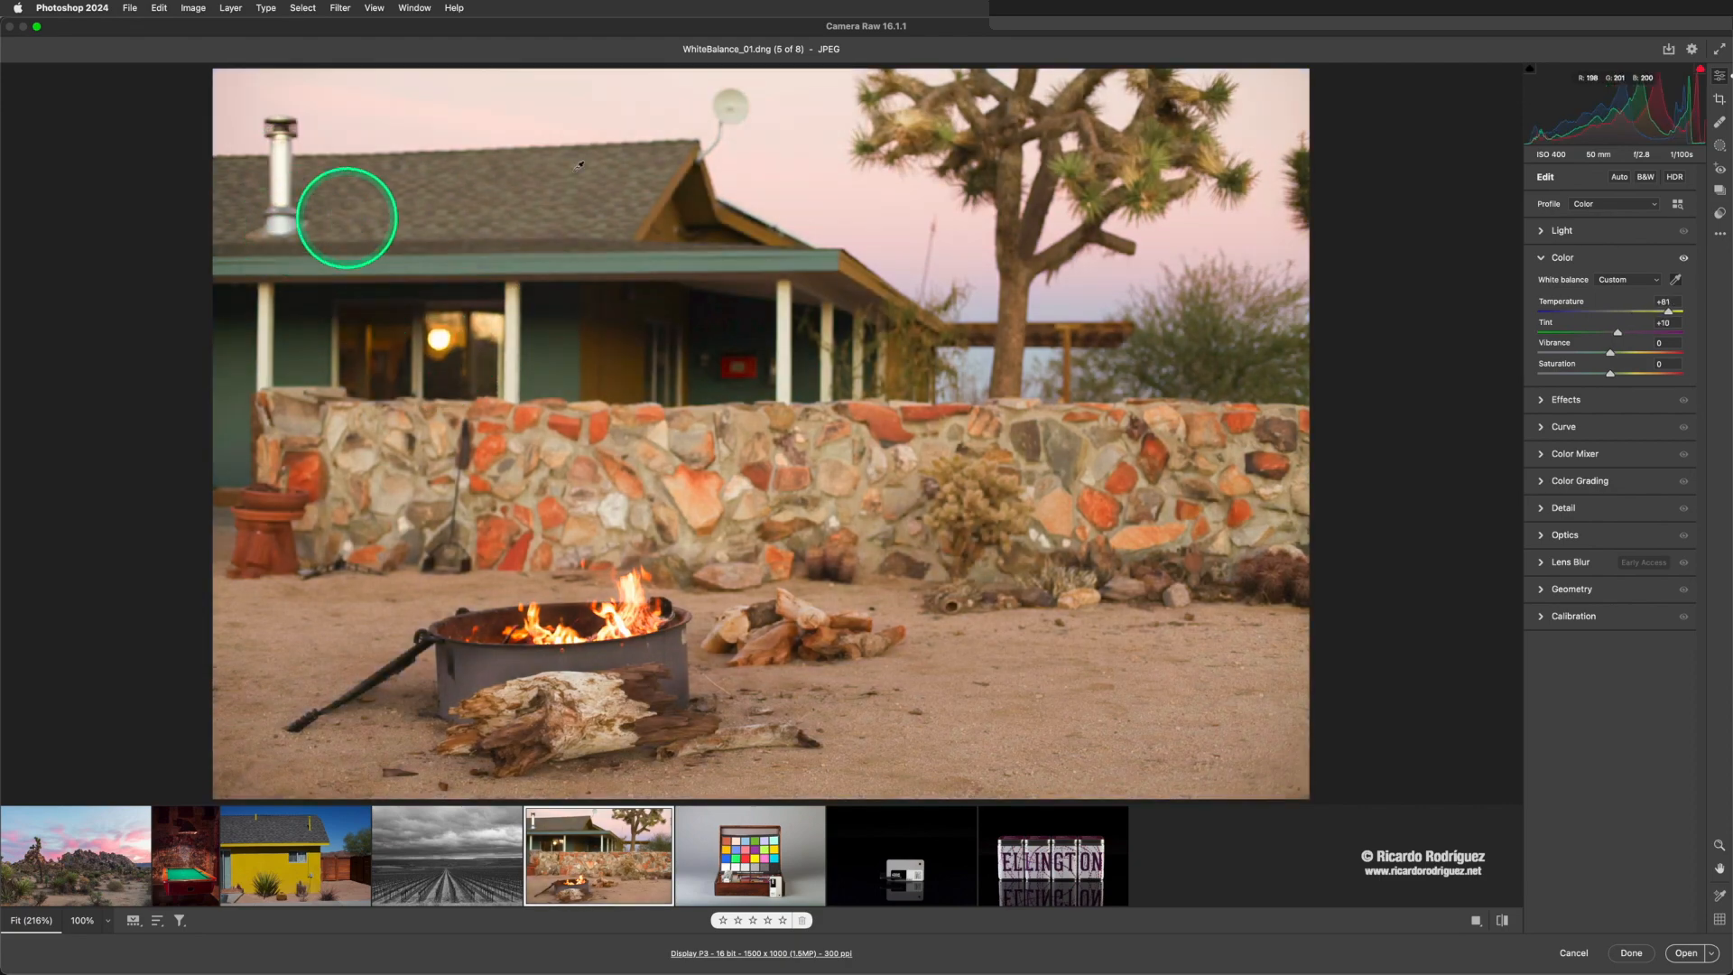
pyautogui.click(727, 93)
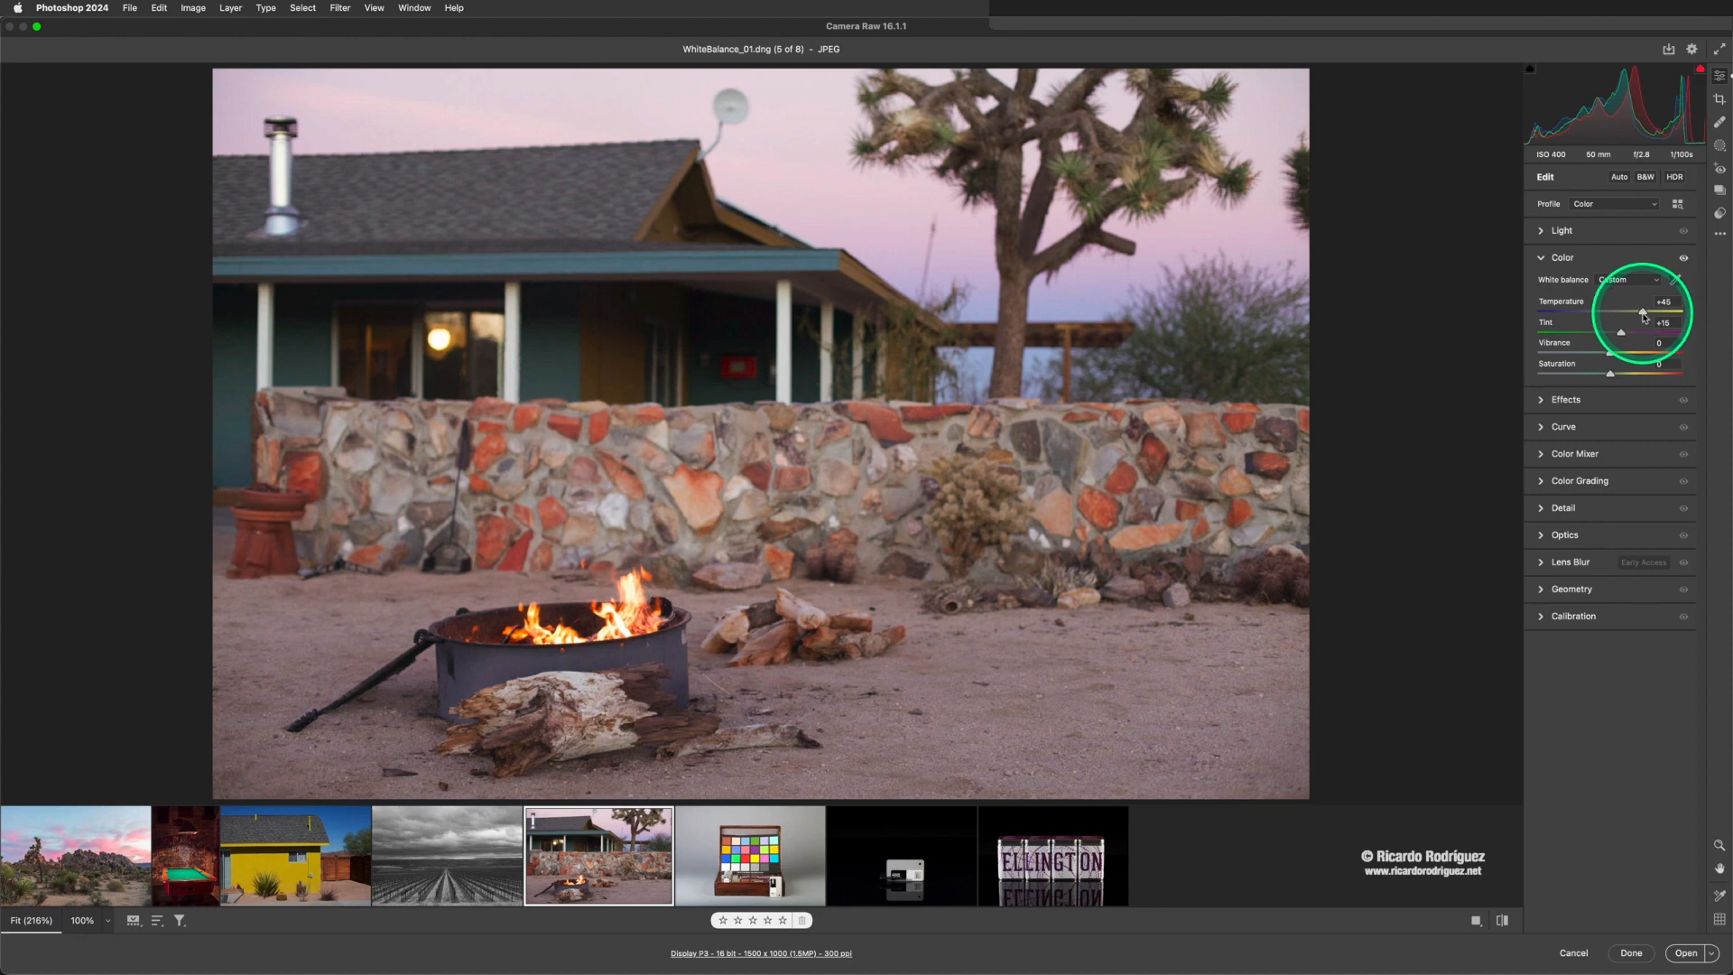
# - Set the campfire photo's Temperature to +48 and compare it with the As Shot white balance
pyautogui.moveTo(1643, 313); pyautogui.dragTo(1645, 317)
pyautogui.doubleClick(1646, 317)
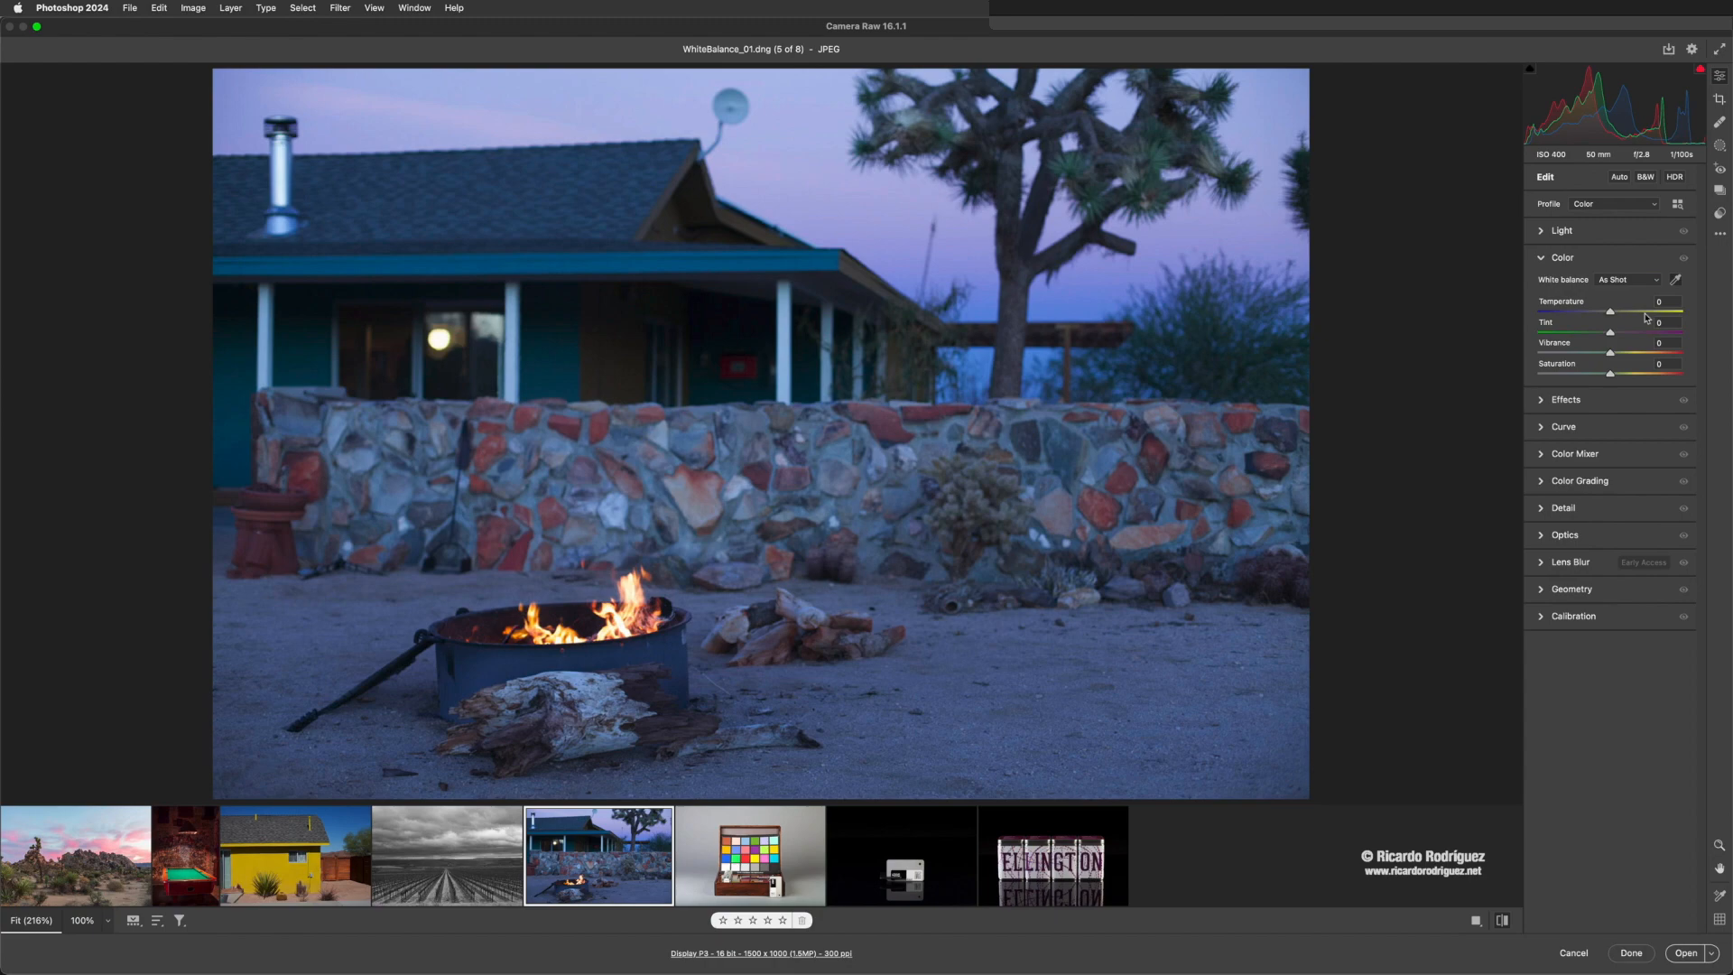
pyautogui.press('super+z')
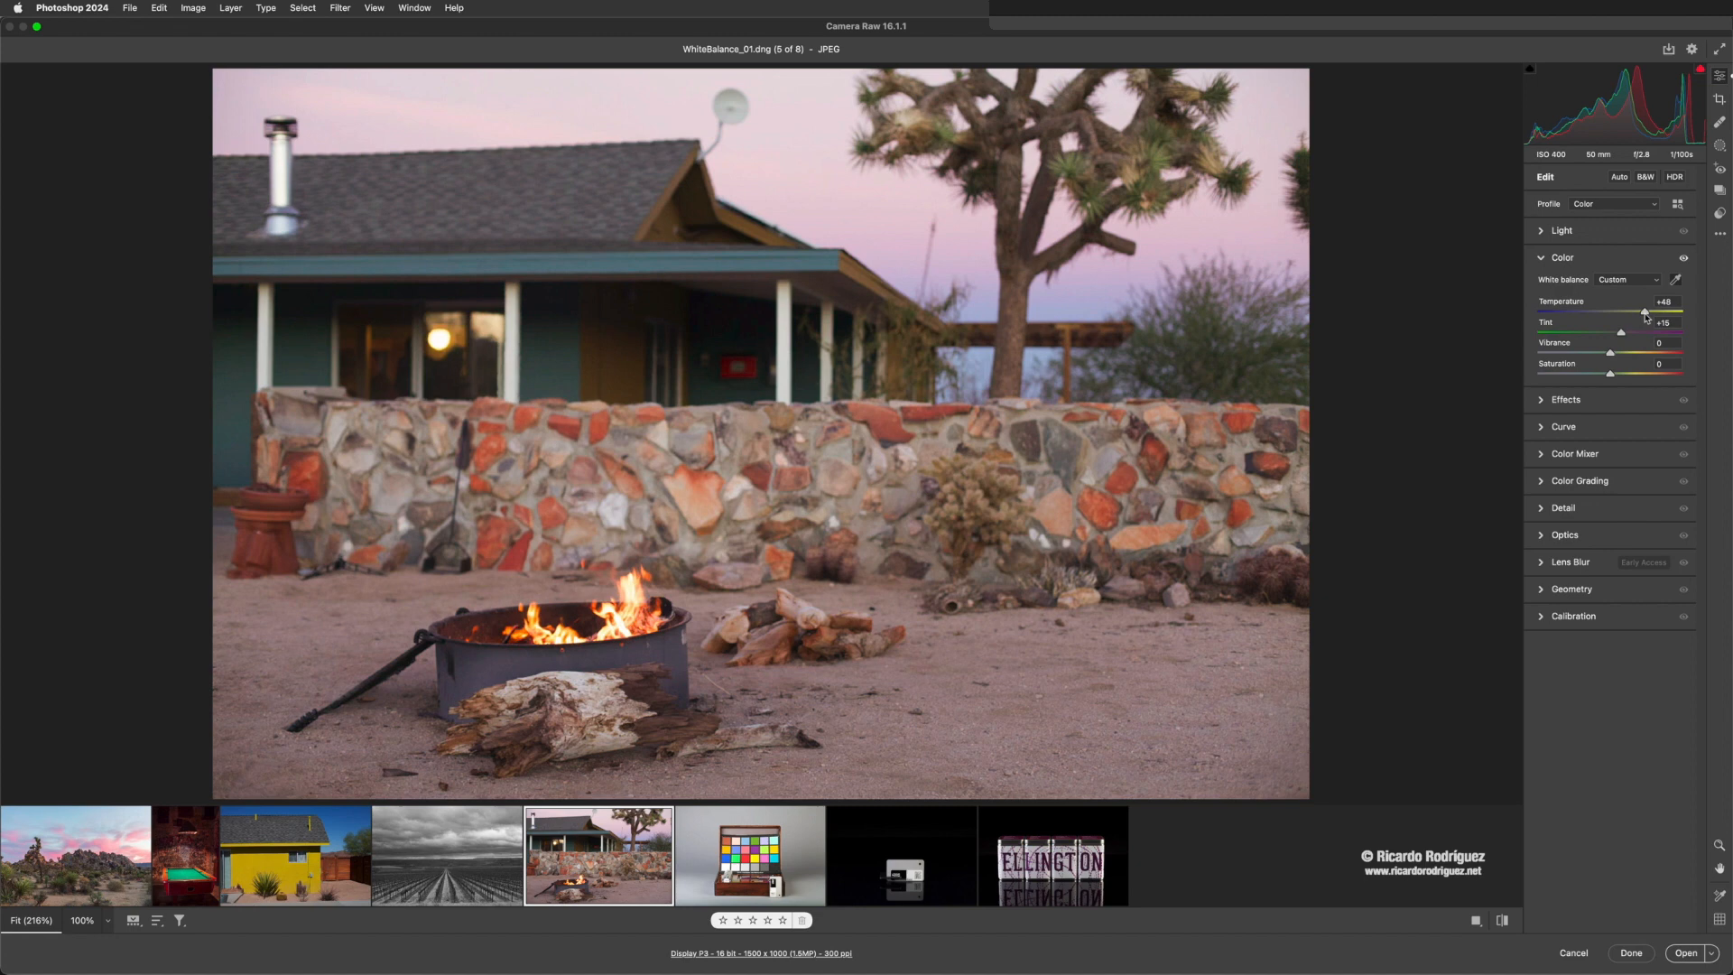
pyautogui.click(1674, 282)
pyautogui.click(1675, 281)
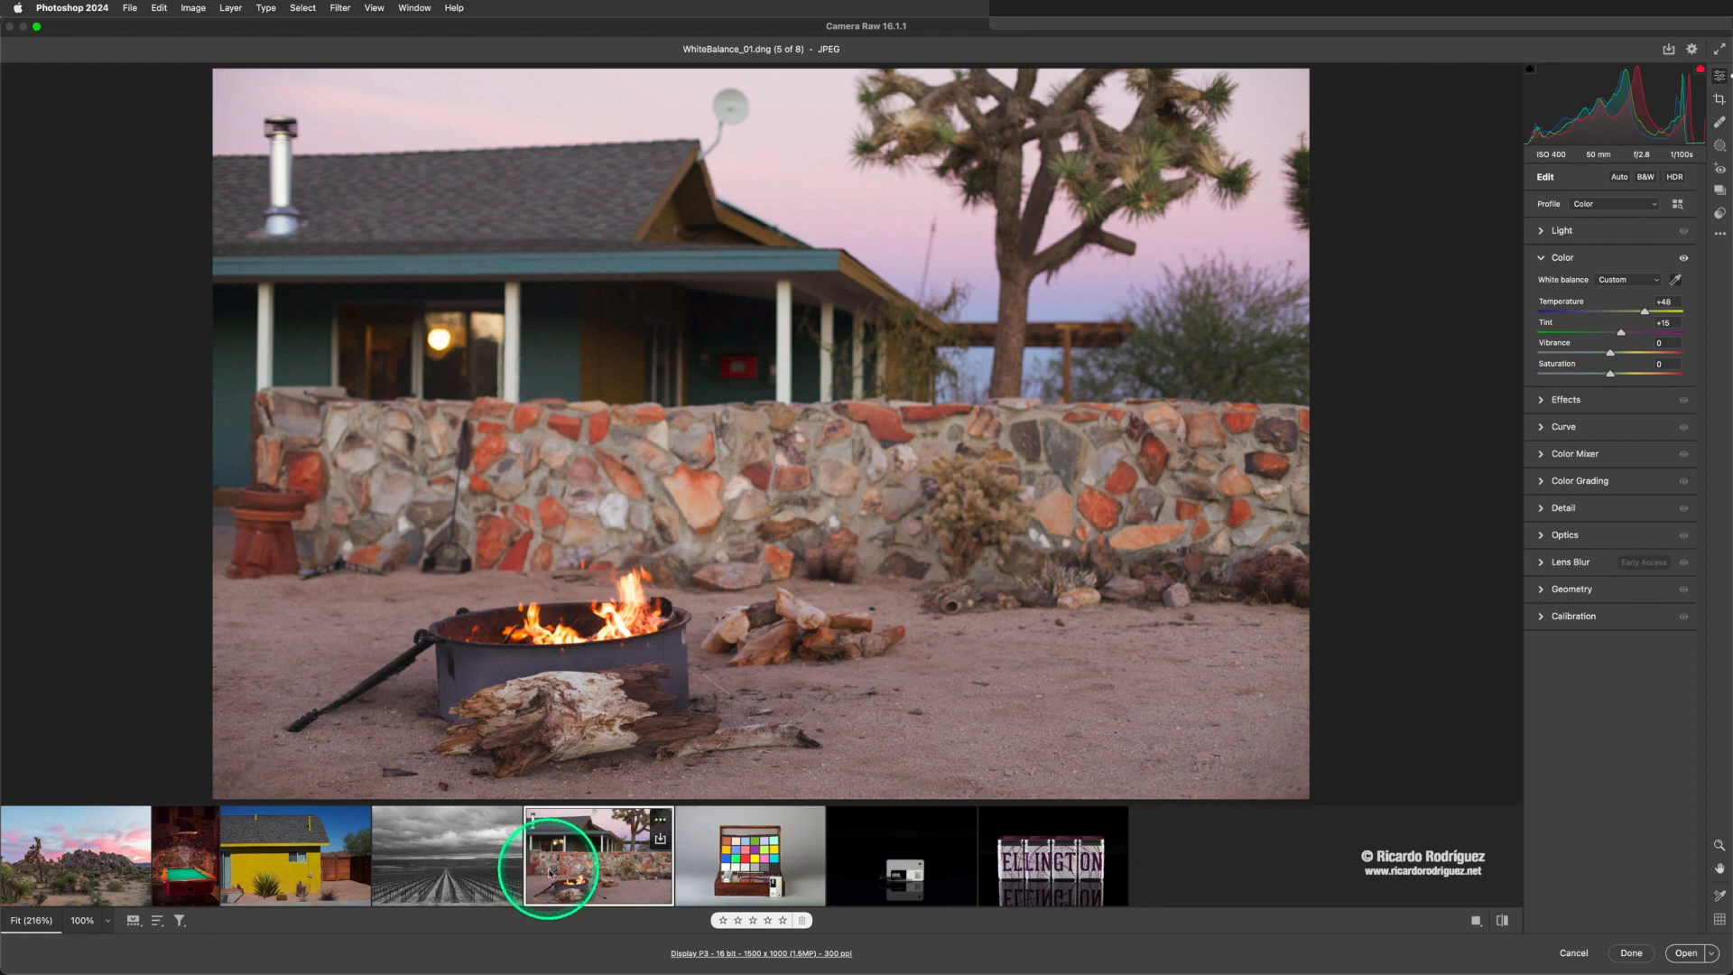
# - Select the first five photos together, from the desert photo through the campfire photo
pyautogui.keyDown('shift'); pyautogui.click(99, 873); pyautogui.keyUp('shift')
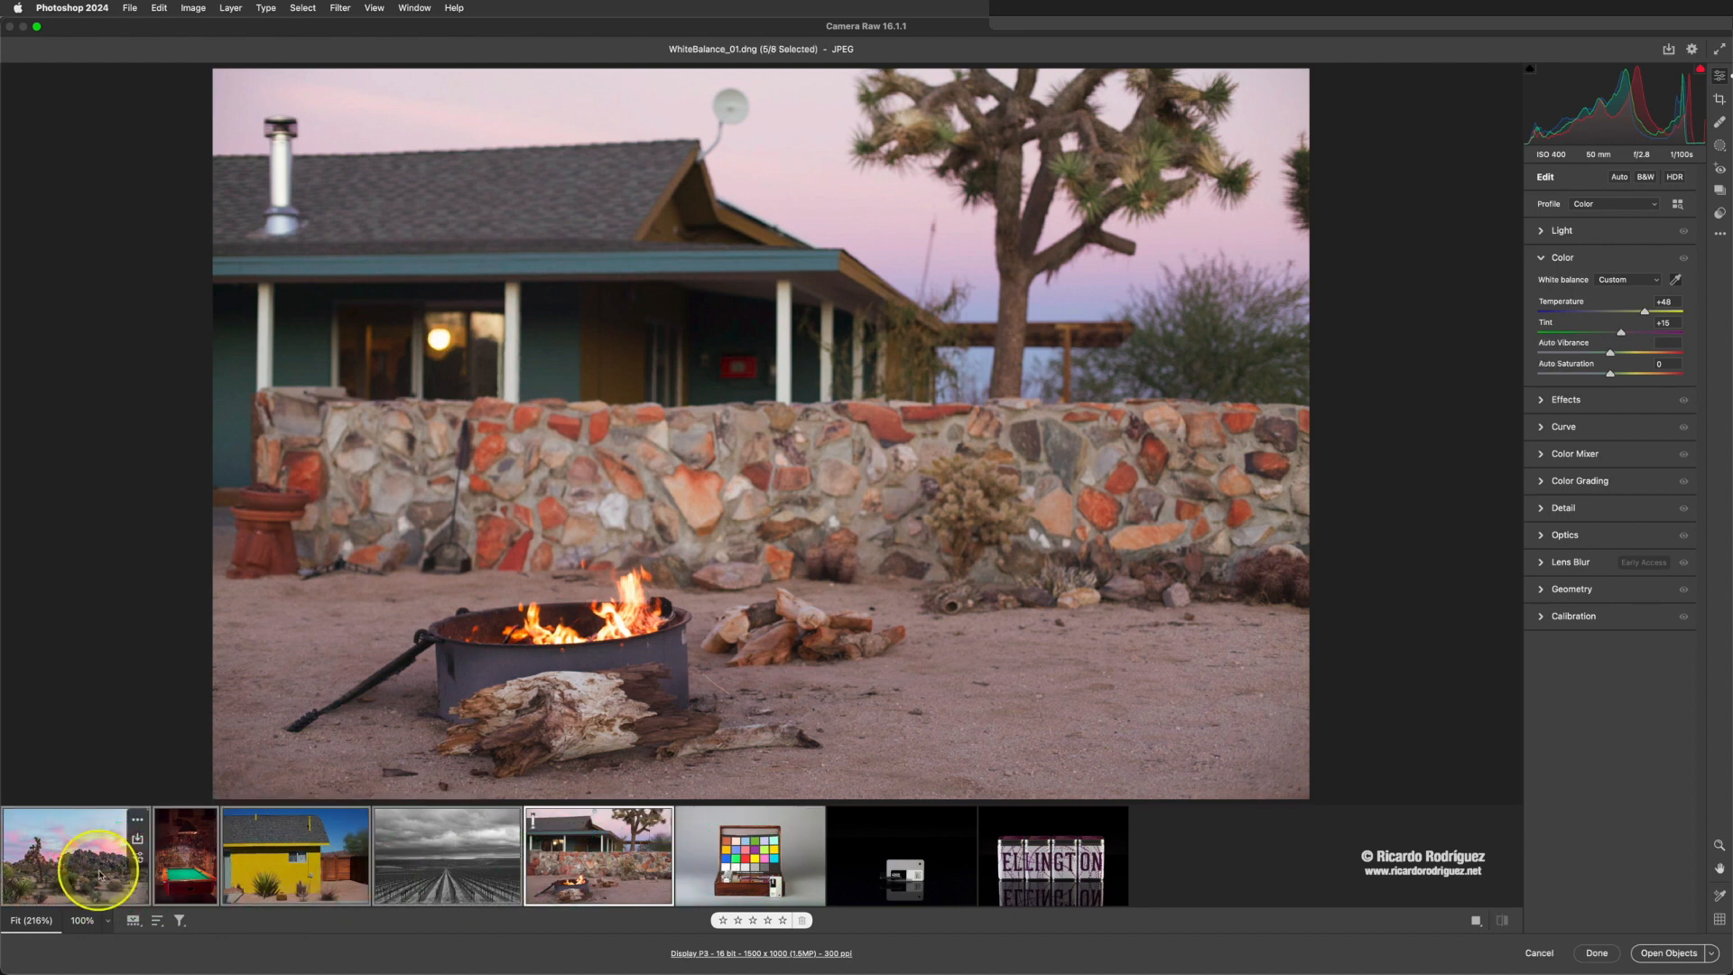
pyautogui.click(602, 878)
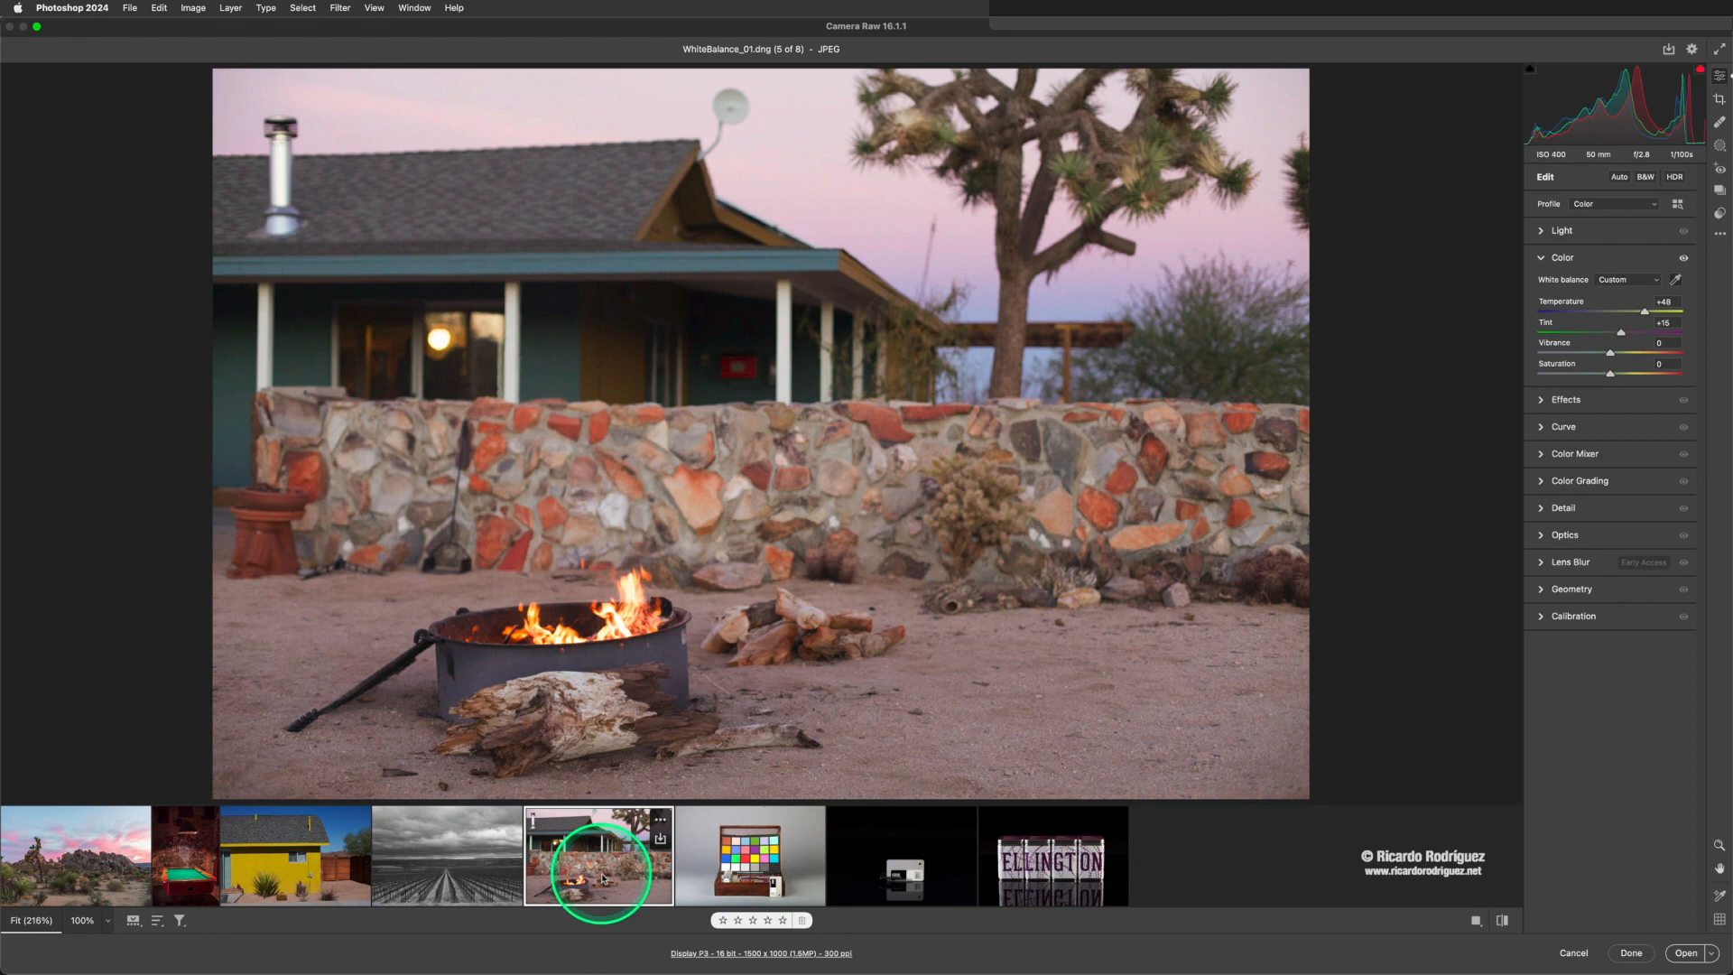
pyautogui.keyDown('shift'); pyautogui.click(85, 860); pyautogui.keyUp('shift')
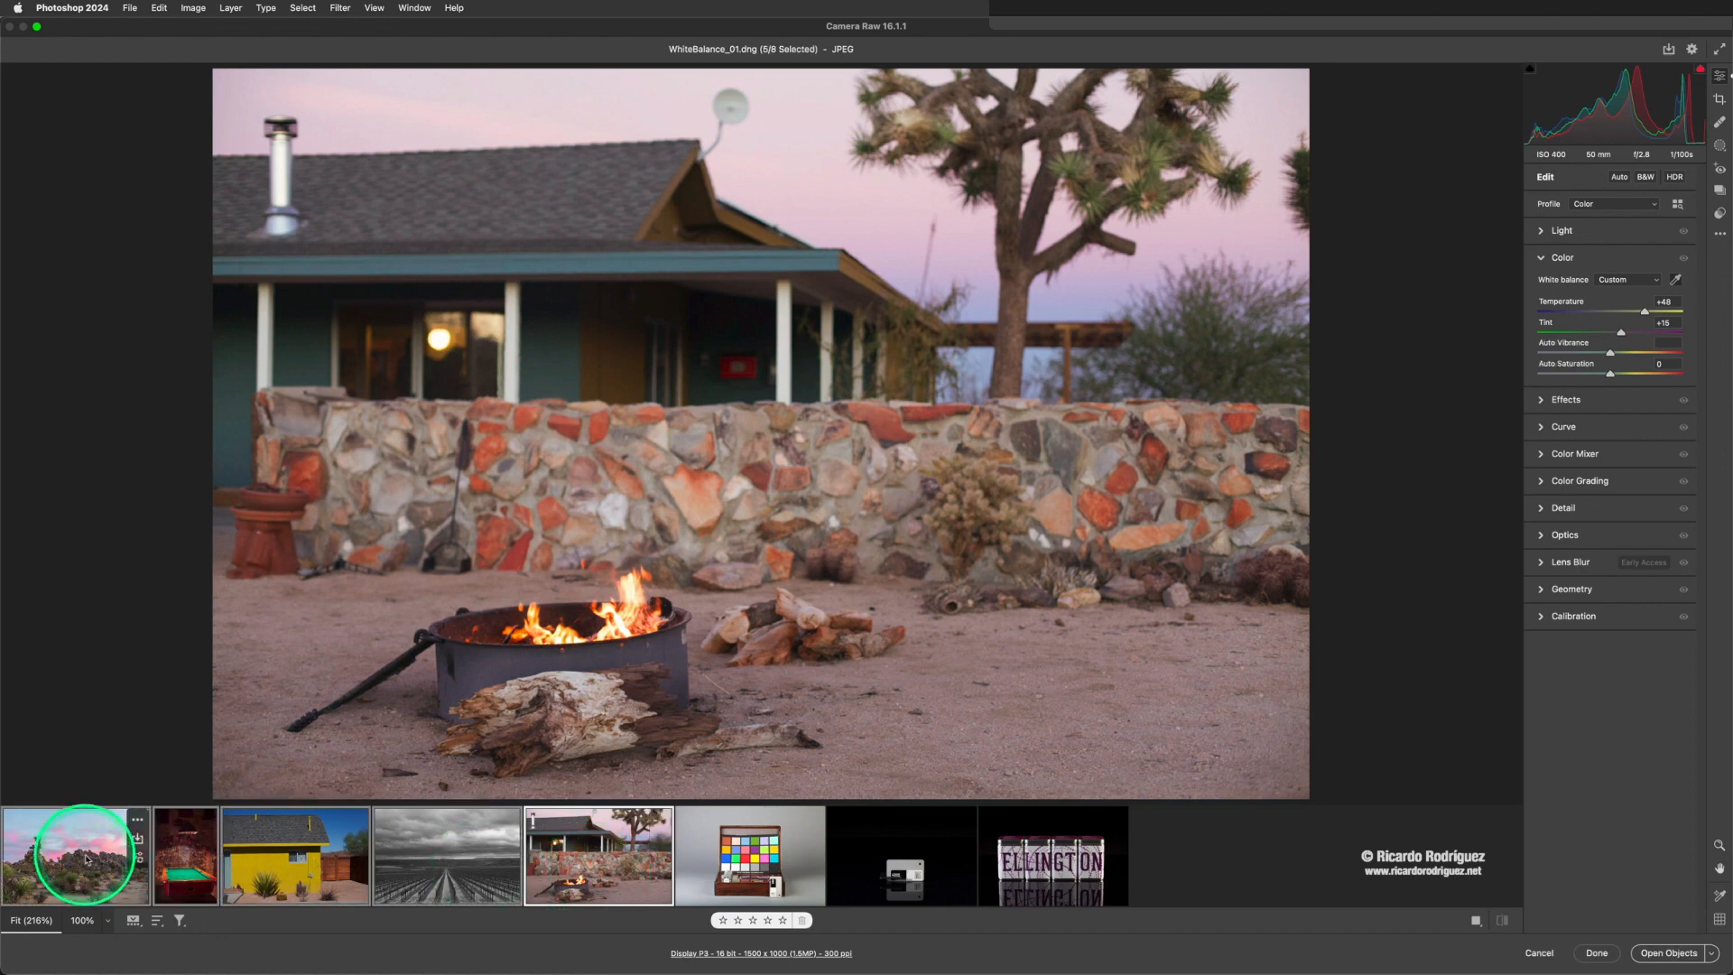
pyautogui.click(662, 880)
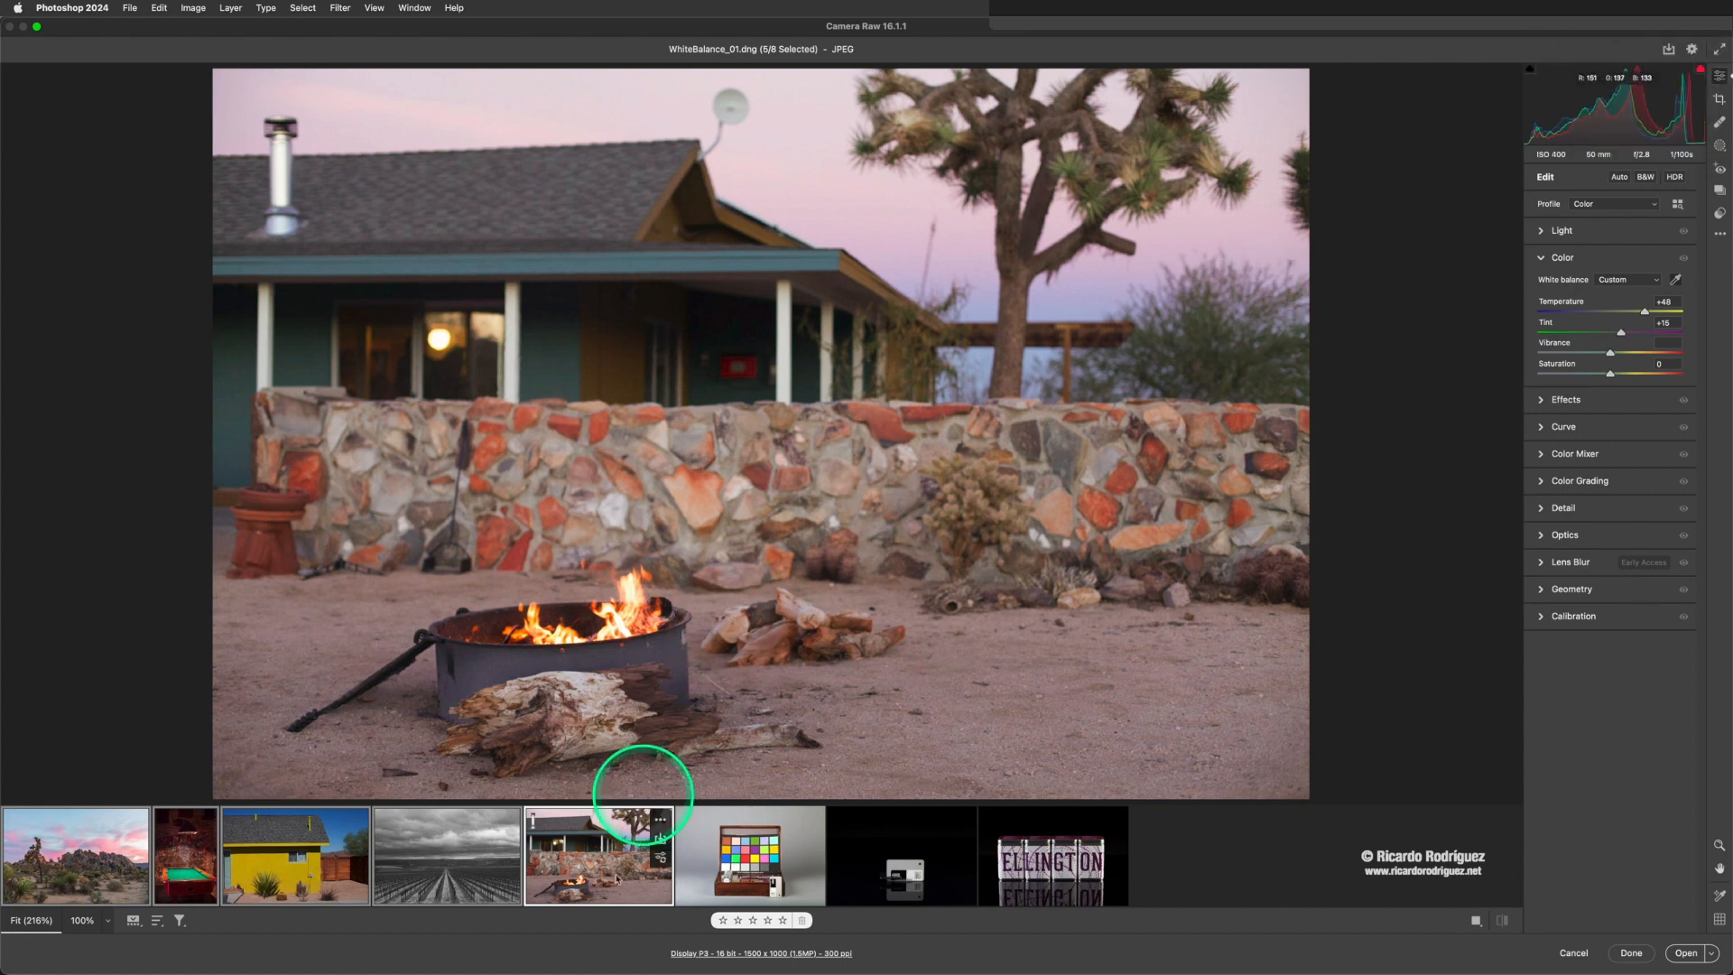
# - Try save options for the five selected photos with JPEG format and Maximum (10-12) quality, and cancel without saving
pyautogui.click(661, 843)
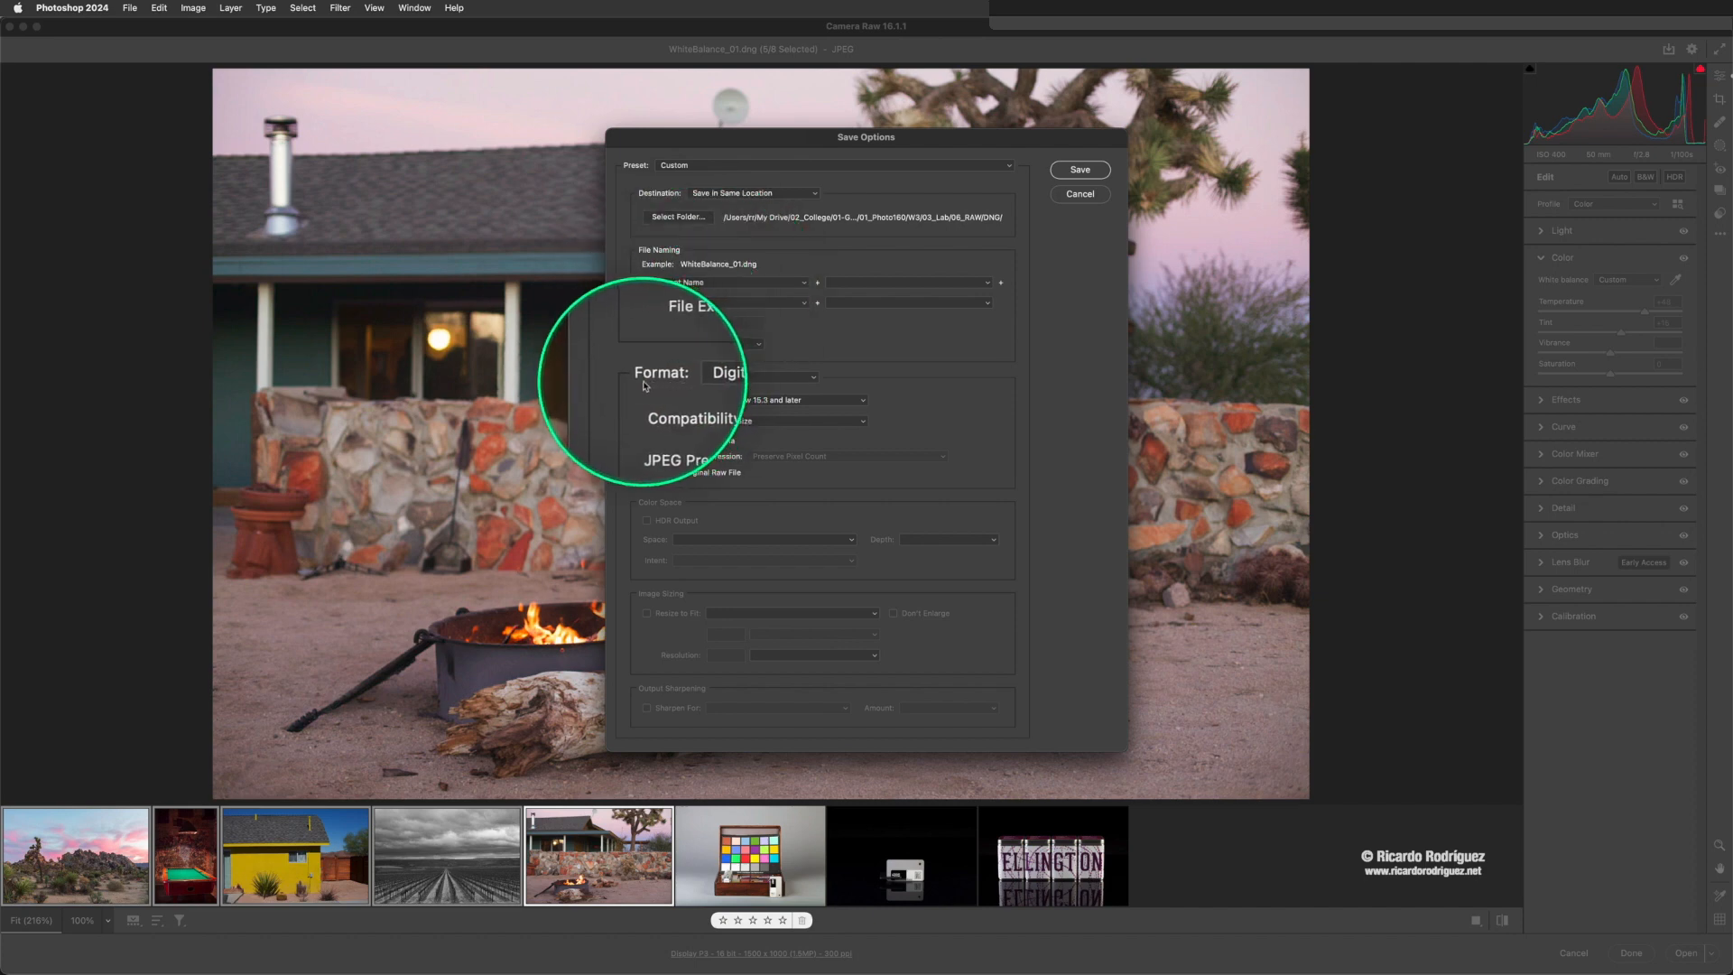
pyautogui.click(709, 379)
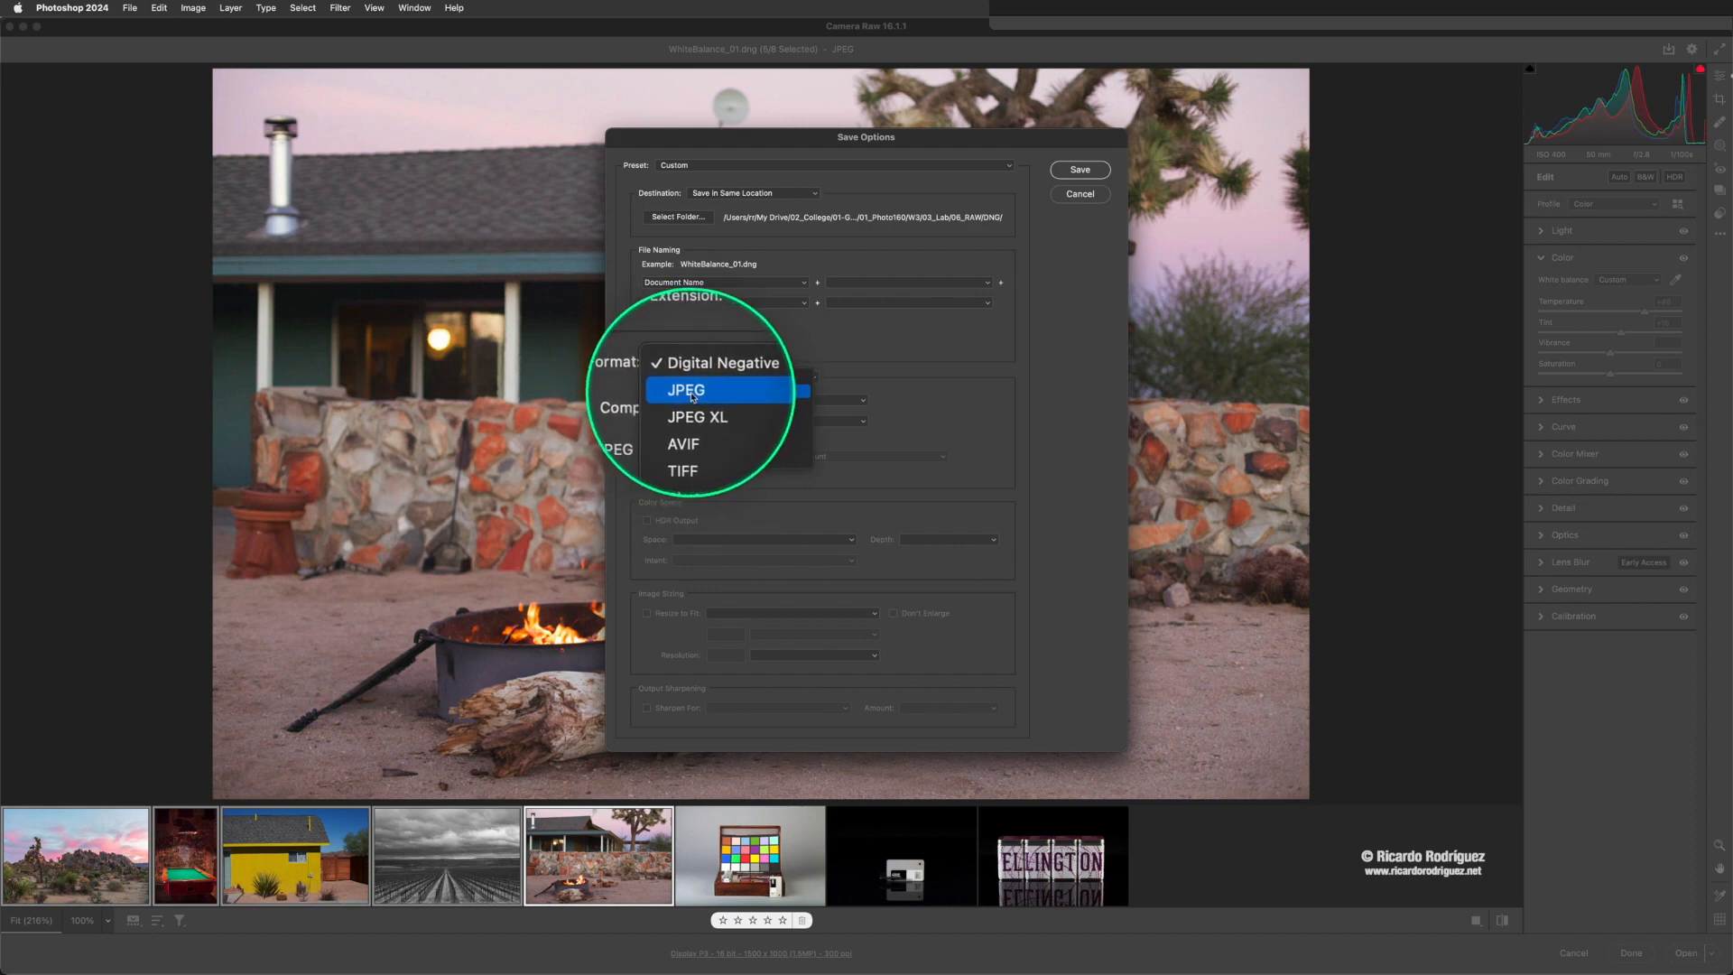
pyautogui.click(692, 397)
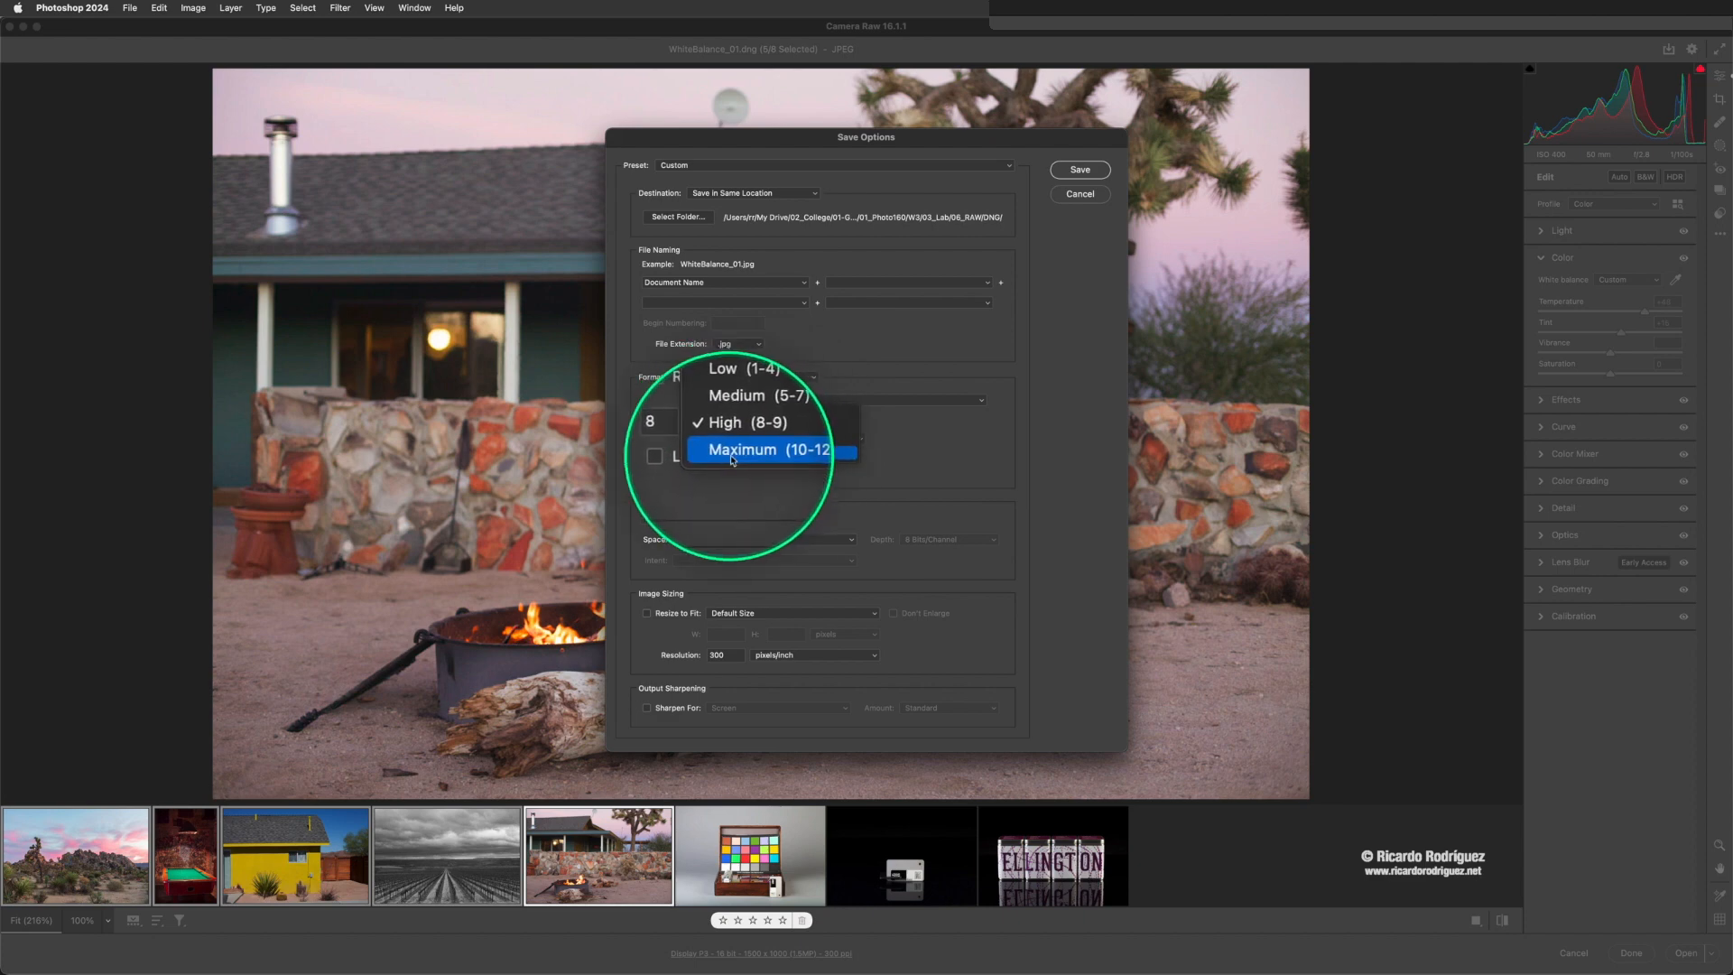
pyautogui.click(739, 452)
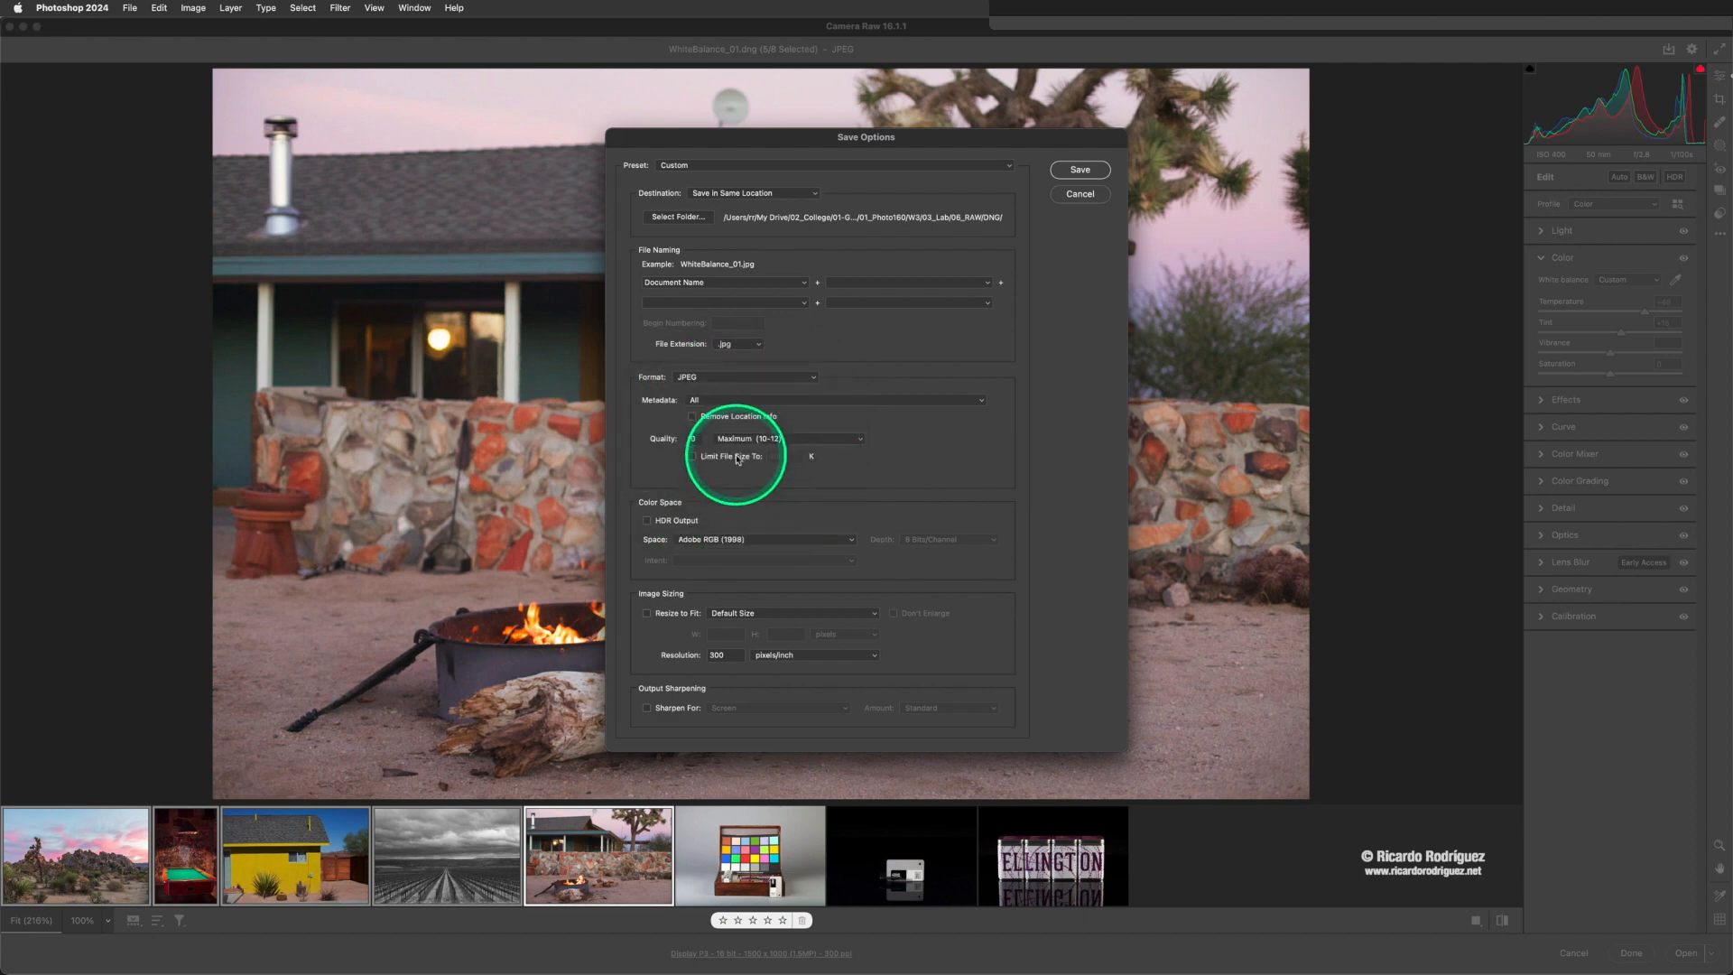
pyautogui.click(740, 441)
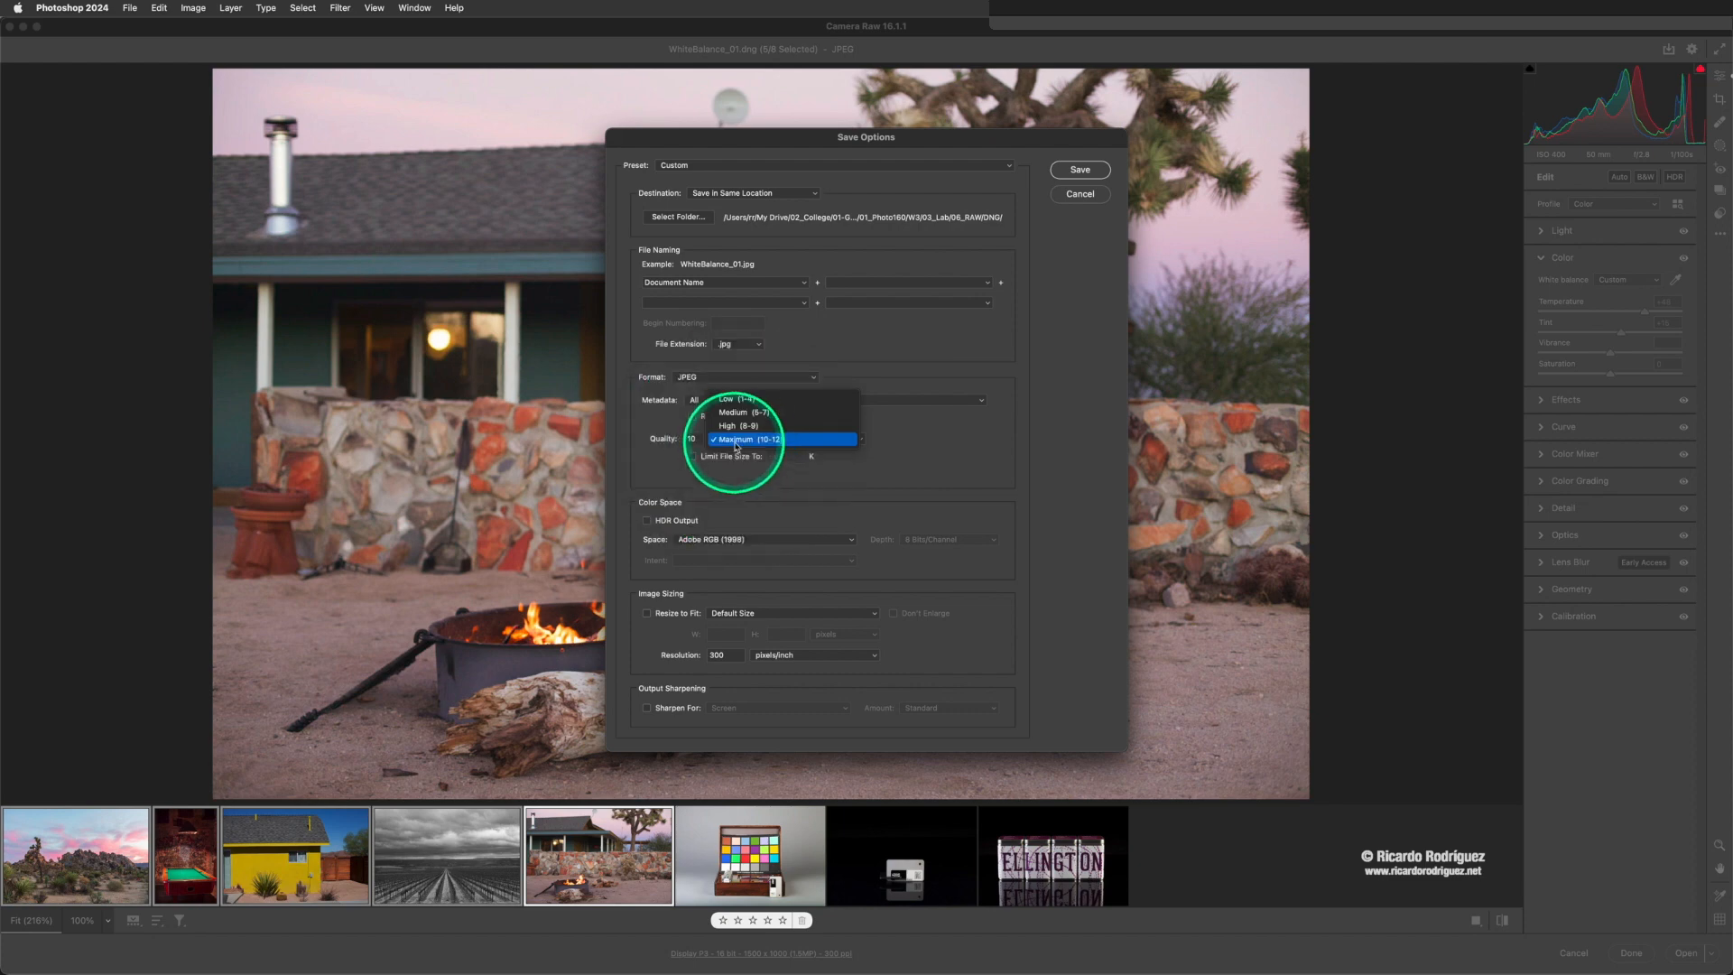
pyautogui.click(699, 467)
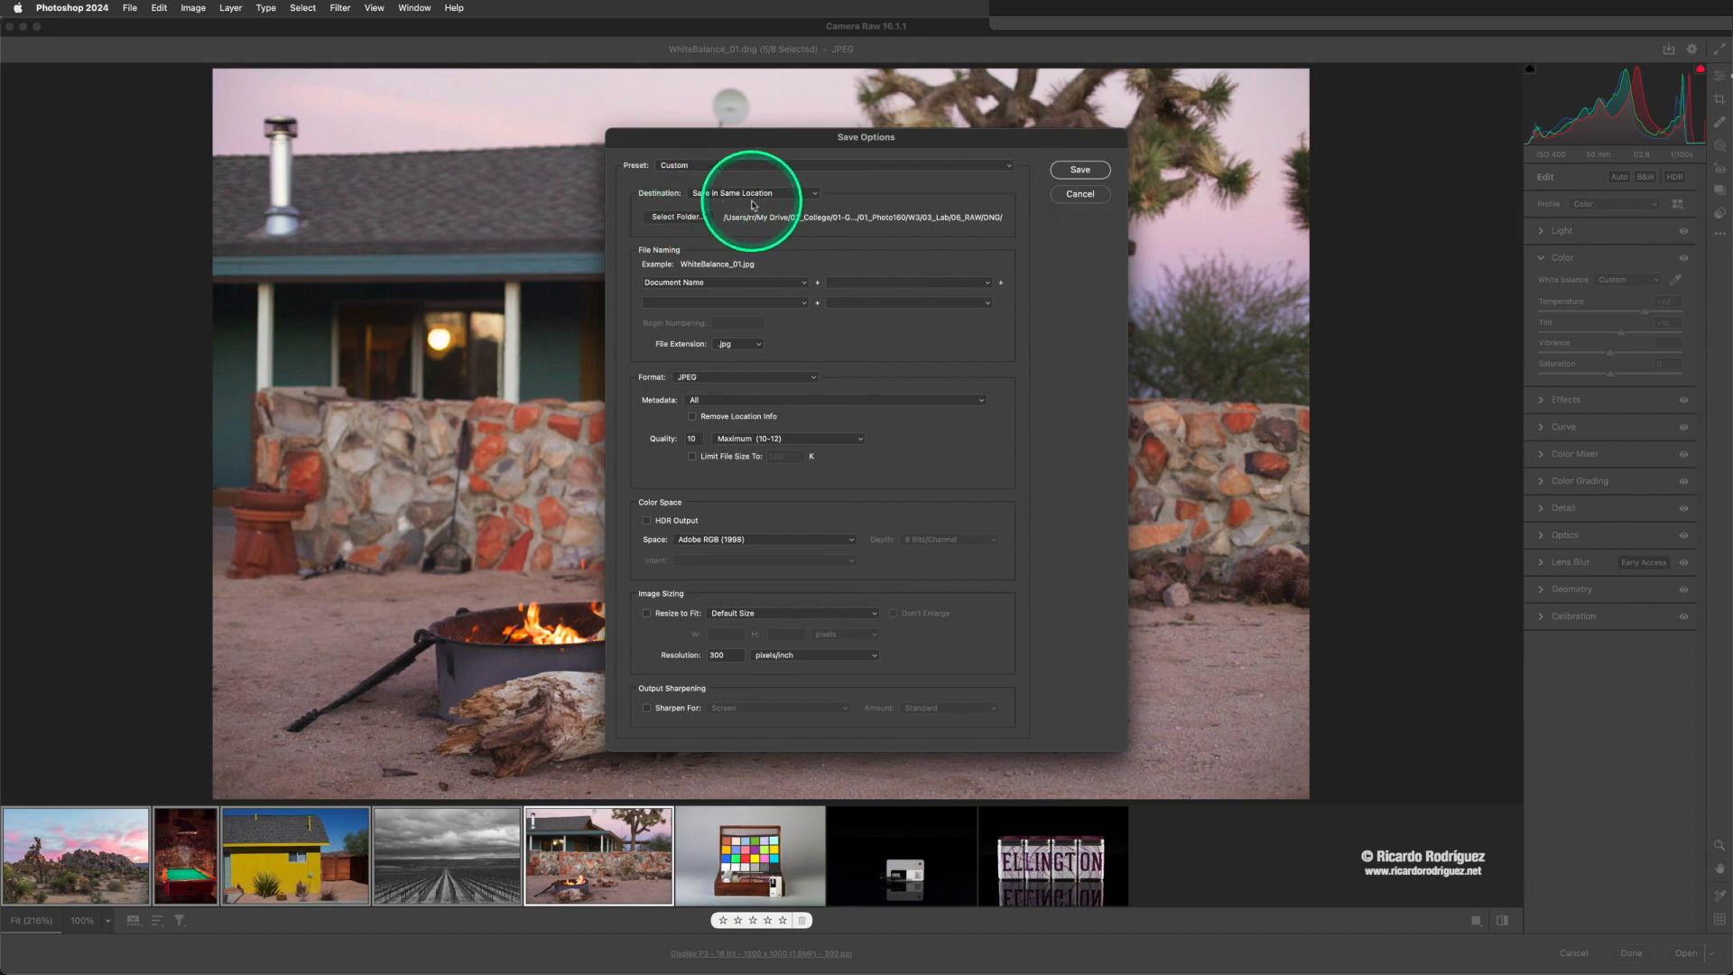
pyautogui.click(1079, 194)
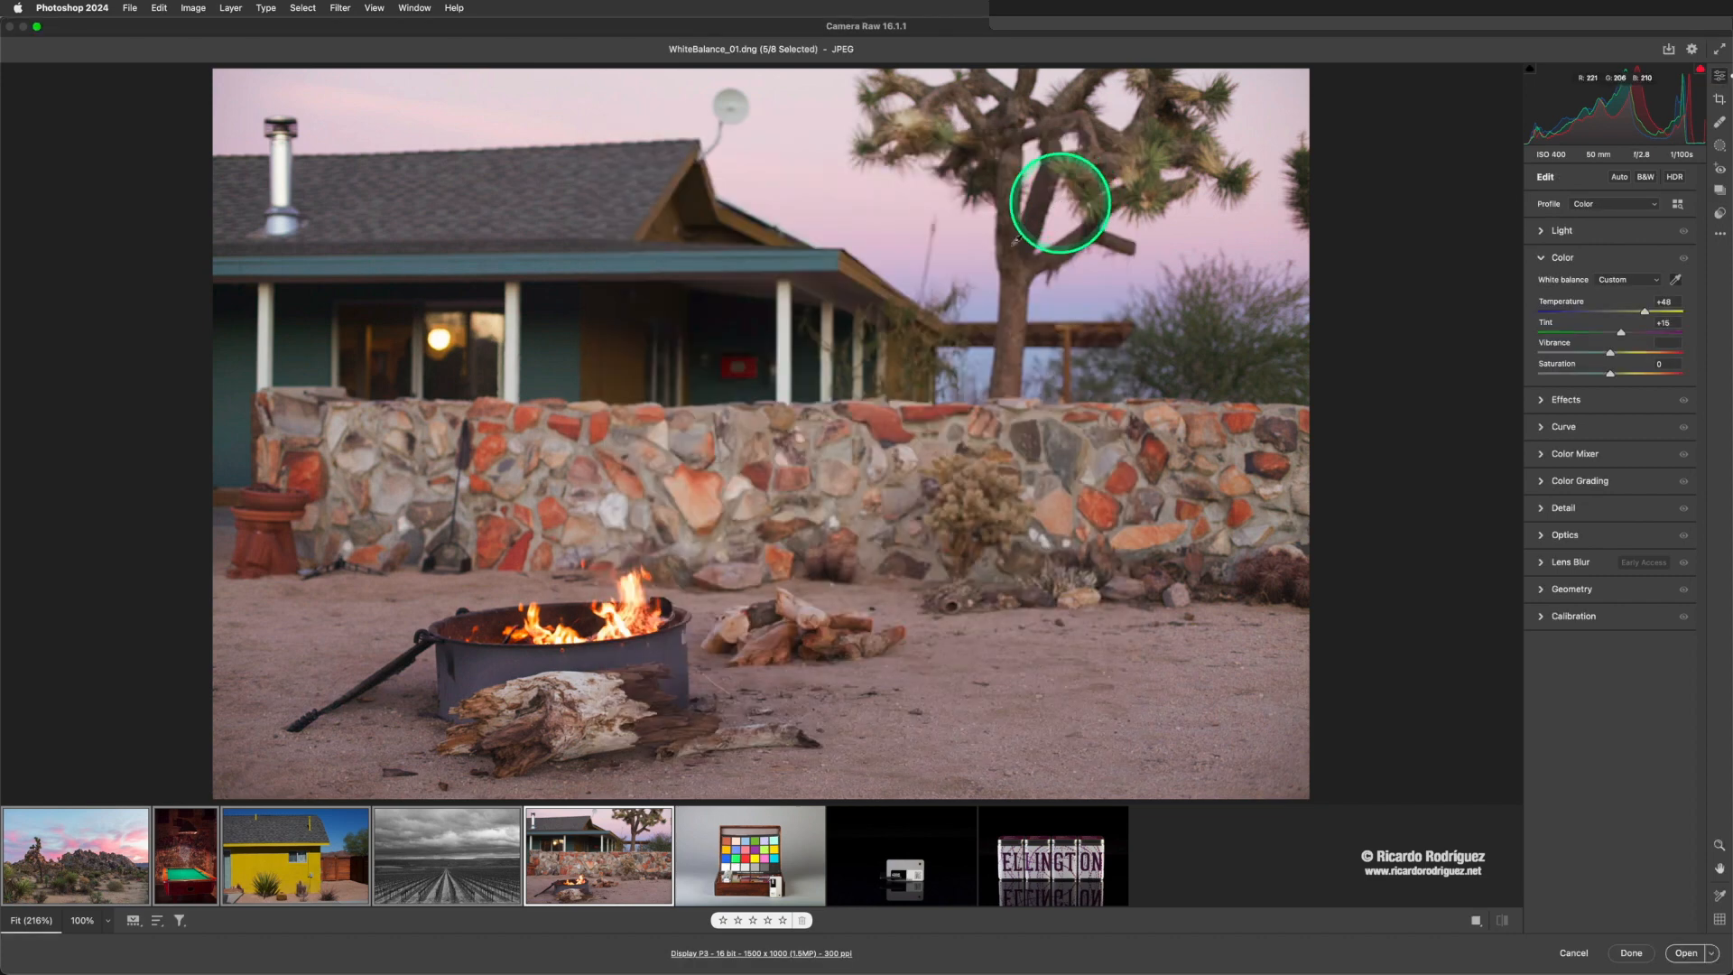
# - View WhiteBalance_02.dng and WhiteBalance_03.dng, and select the last three photos together with WhiteBalance_02.dng as the main one
pyautogui.click(747, 828)
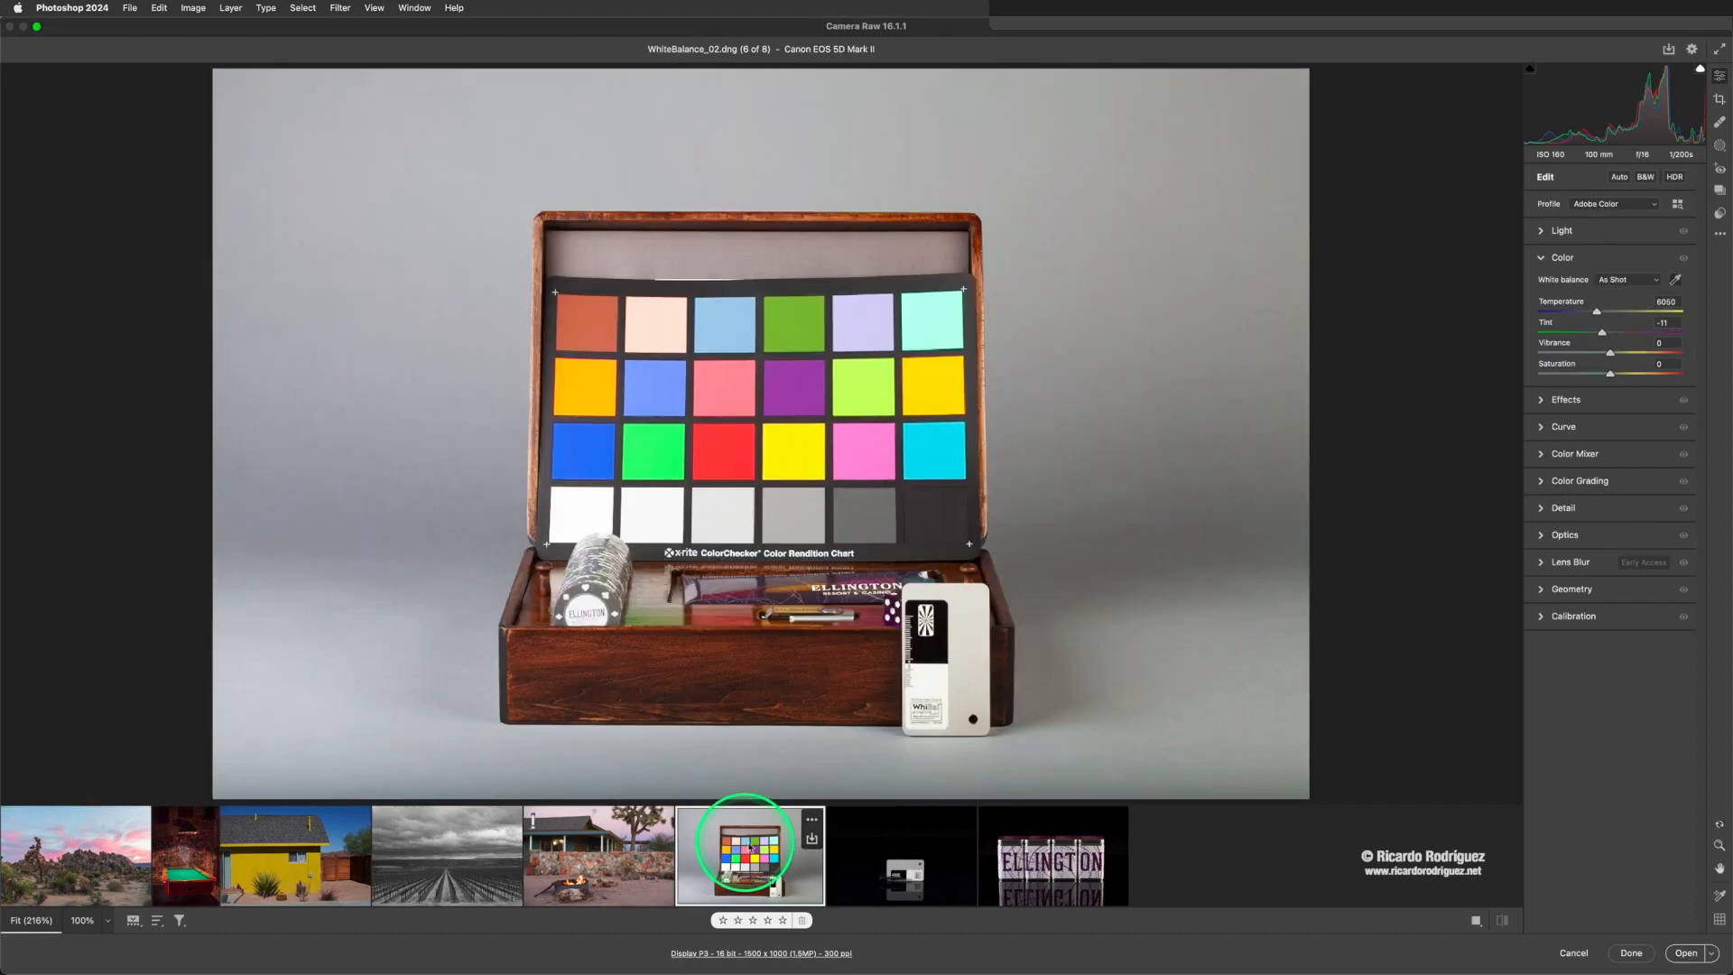
pyautogui.click(920, 850)
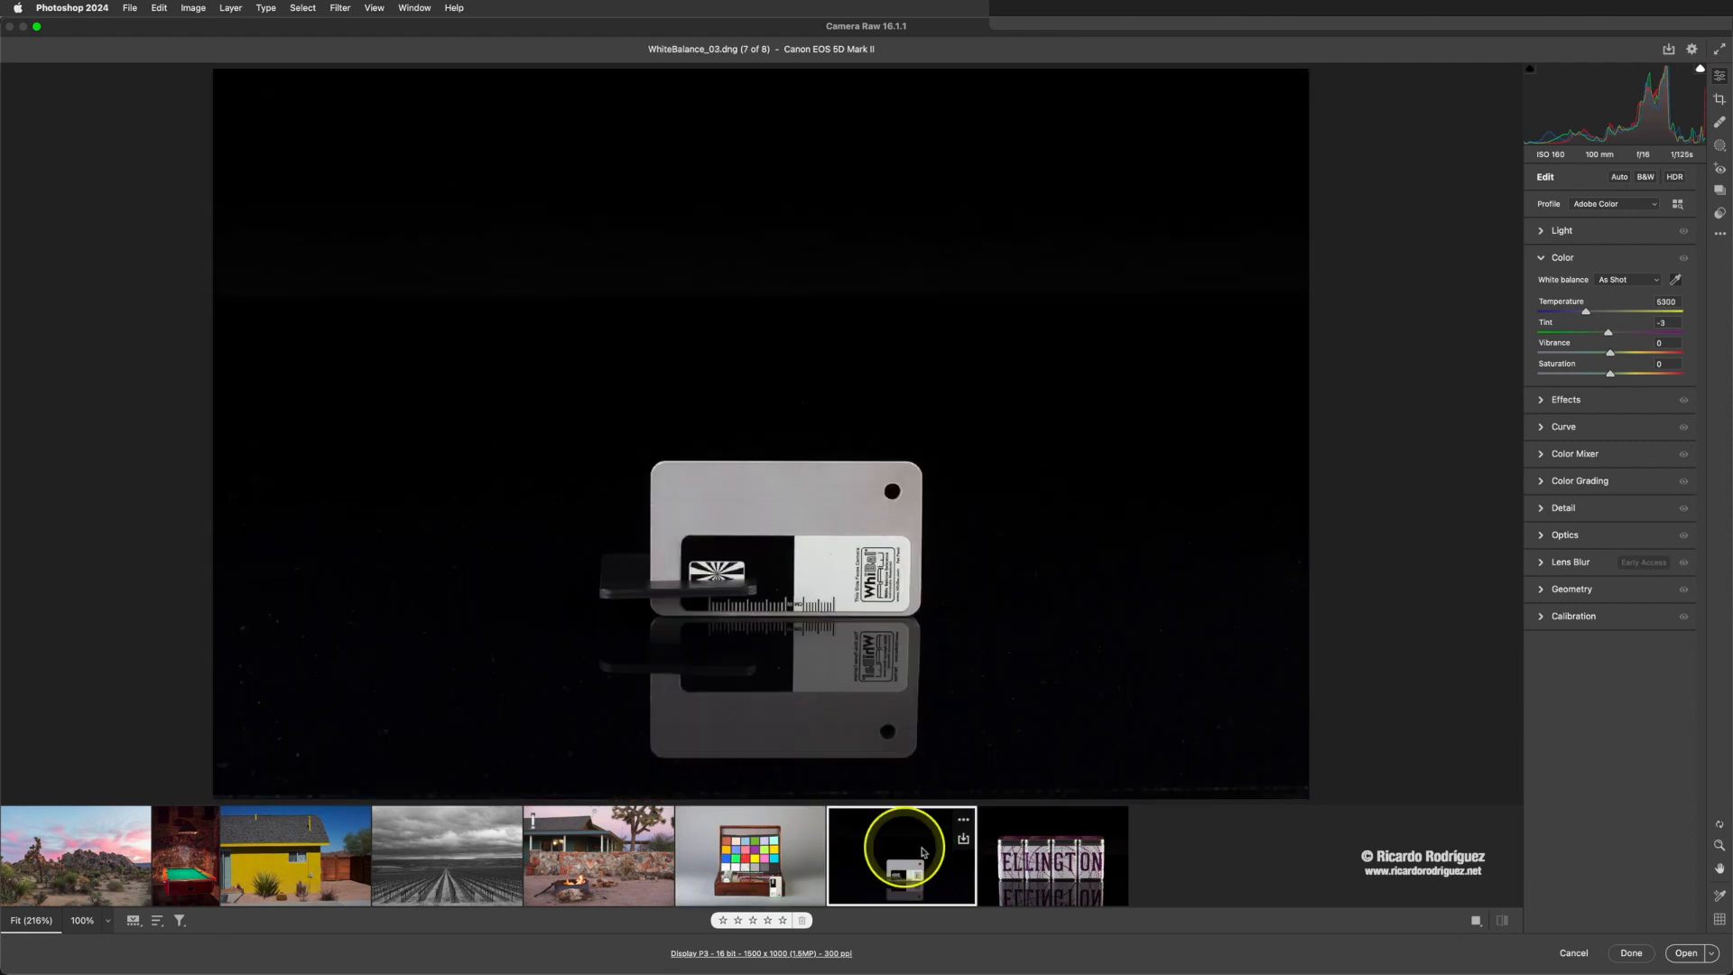
pyautogui.click(752, 864)
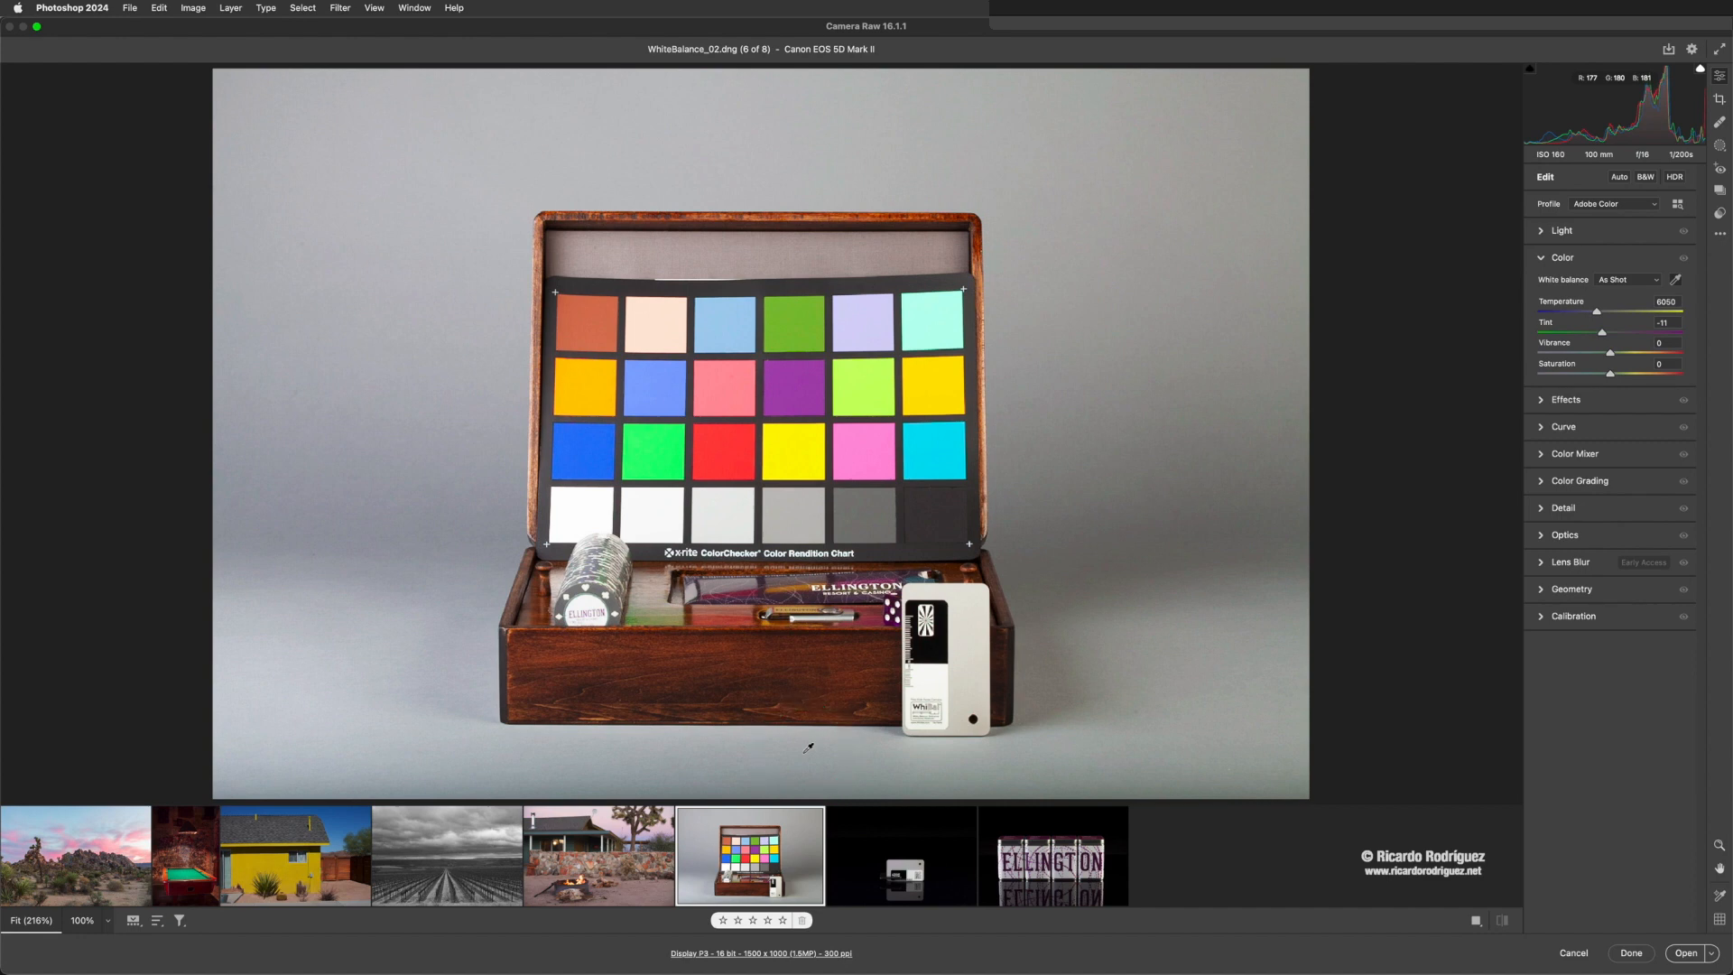
pyautogui.hscroll(1, 830, 751)
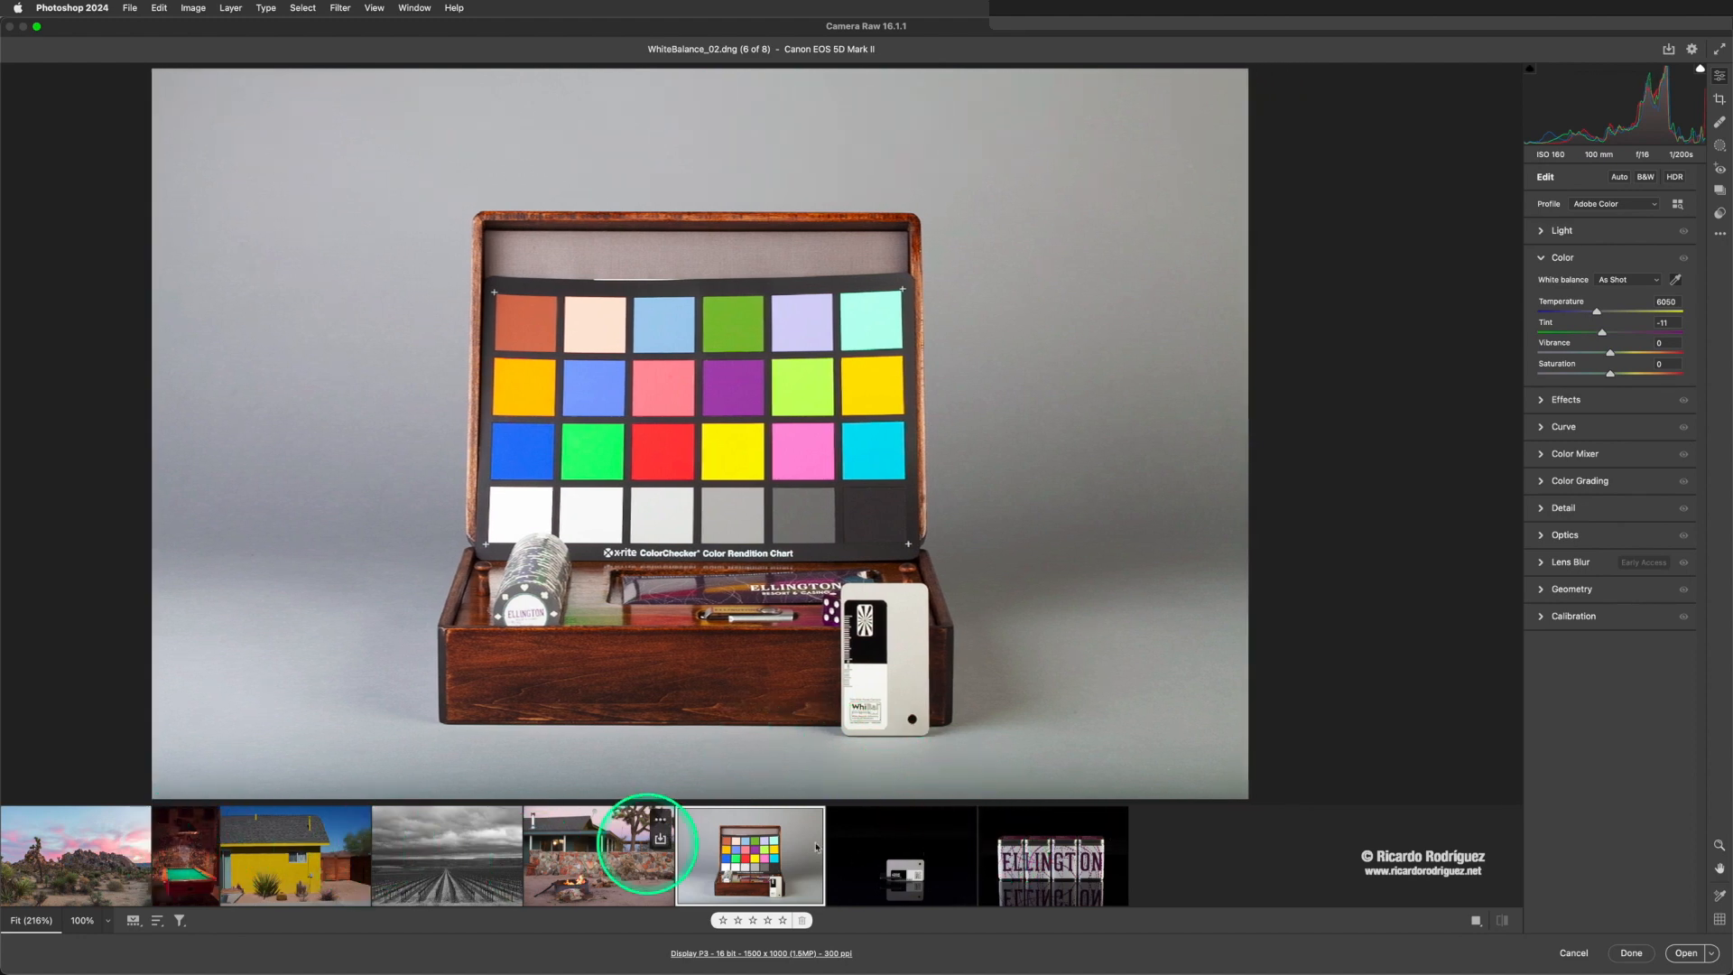
pyautogui.keyDown('shift'); pyautogui.click(1020, 872); pyautogui.keyUp('shift')
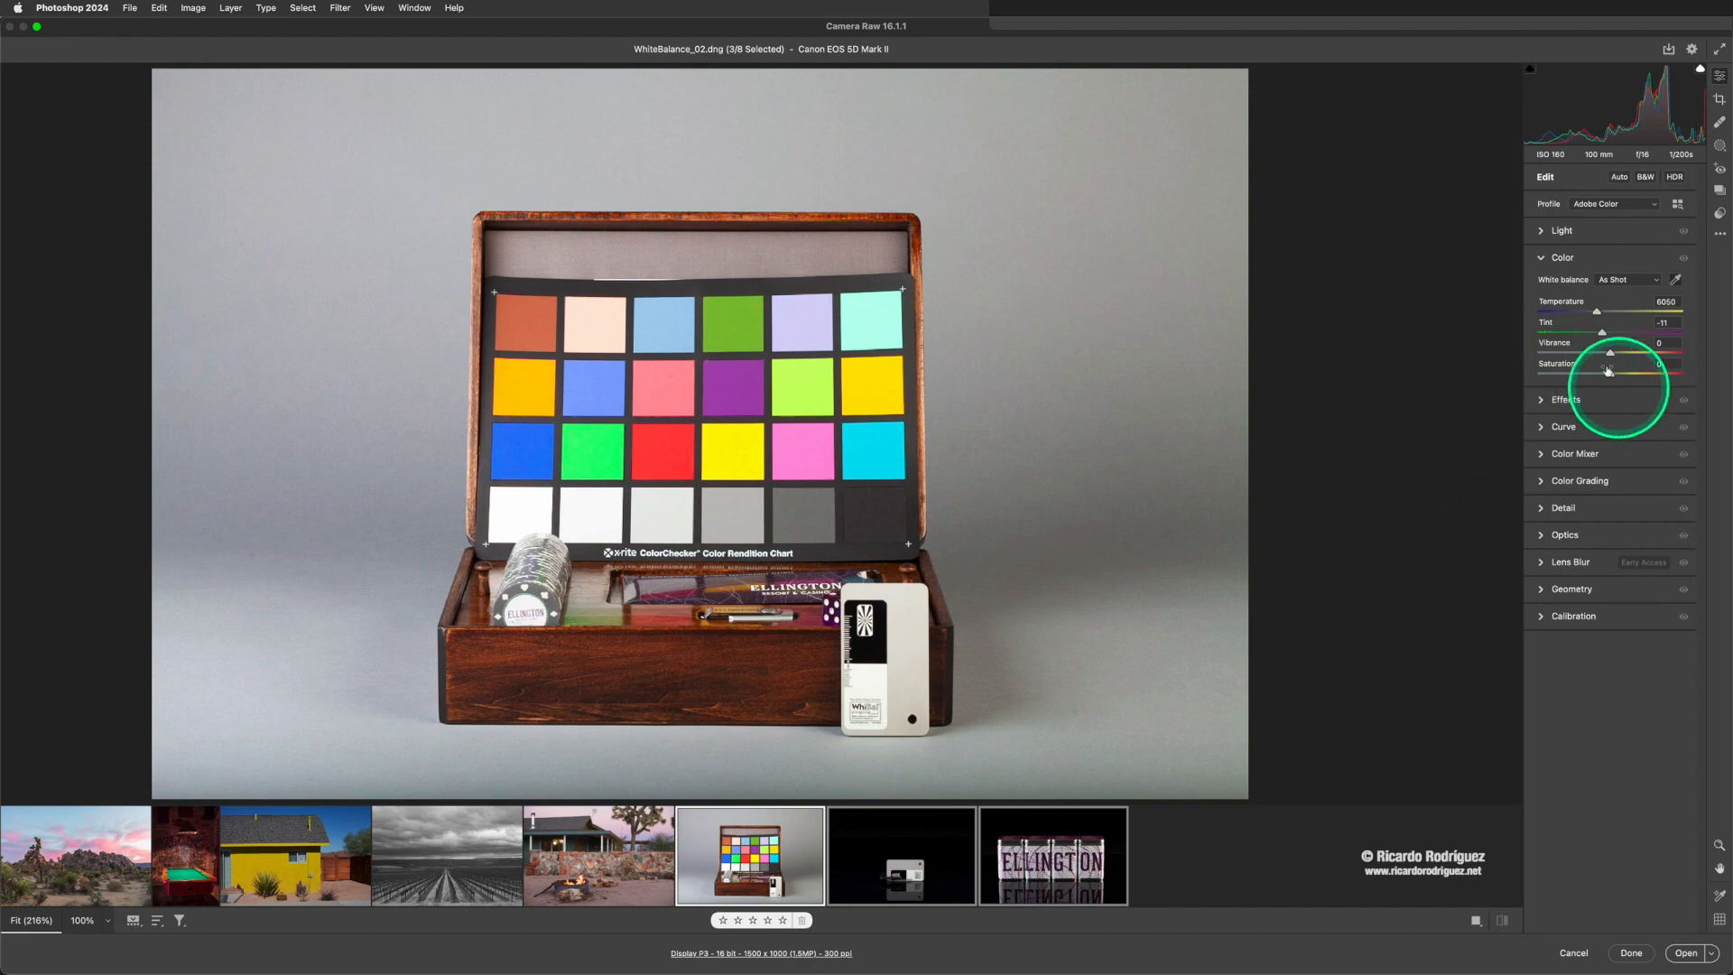
# - Try an Exposure of +1.45 on the three selected photos and reset it to 0.00
pyautogui.click(1561, 231)
pyautogui.moveTo(1610, 262); pyautogui.dragTo(1635, 267)
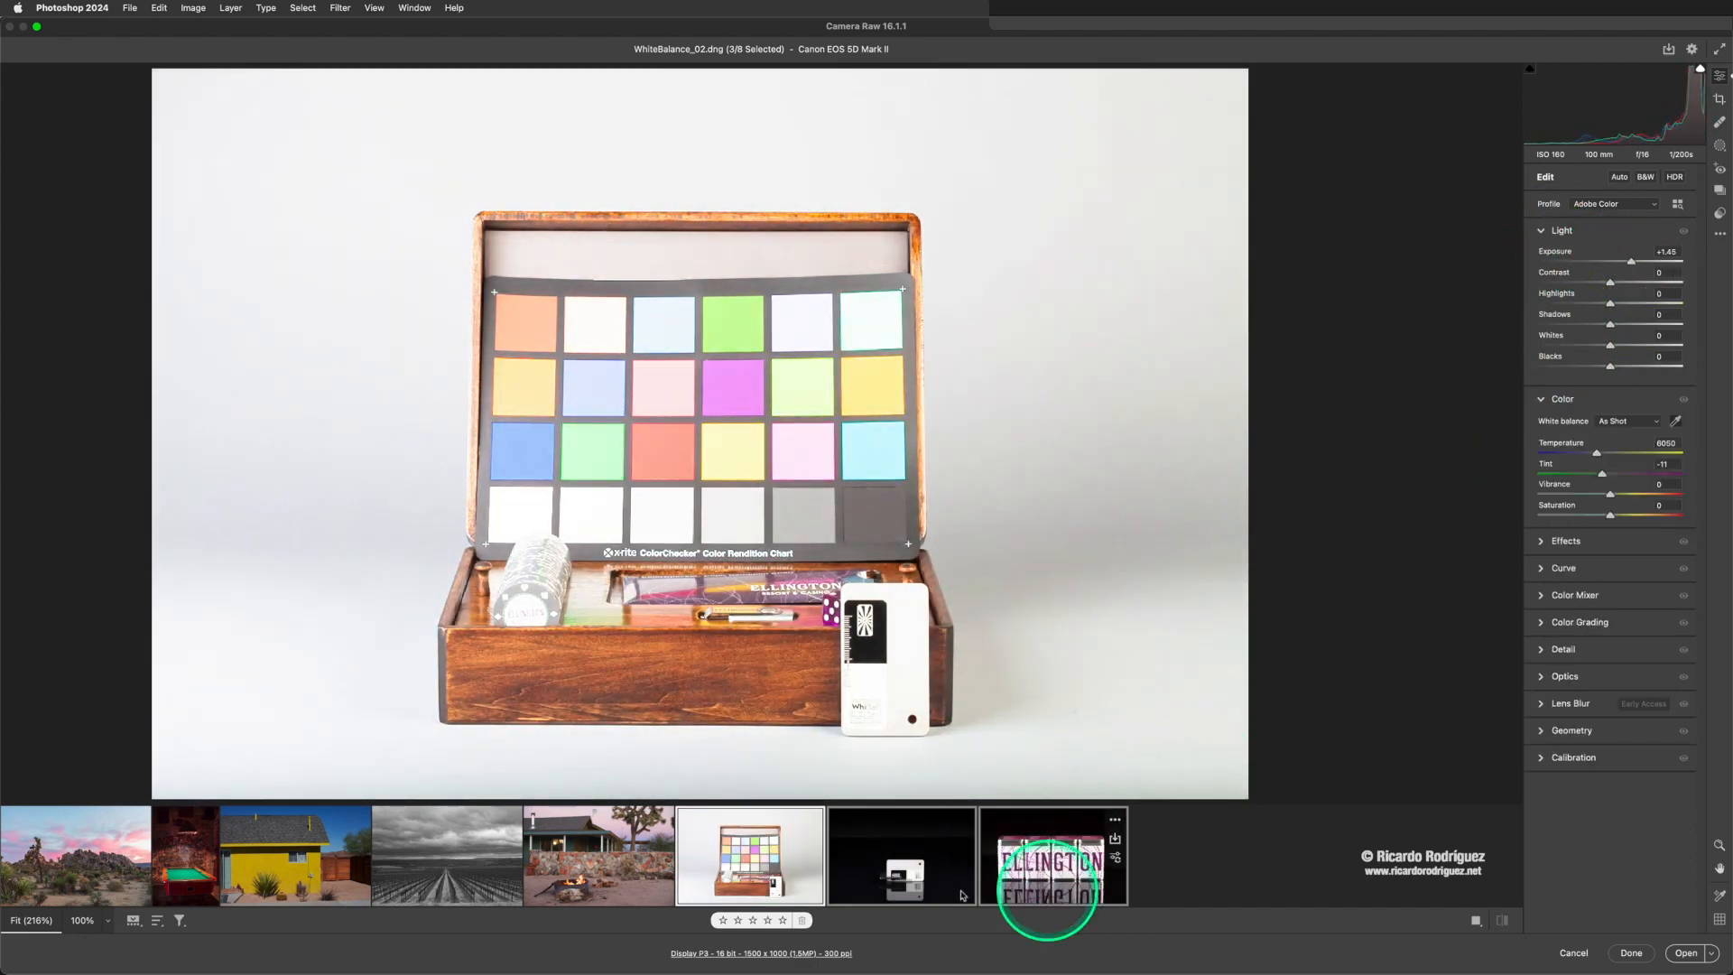
pyautogui.moveTo(920, 868)
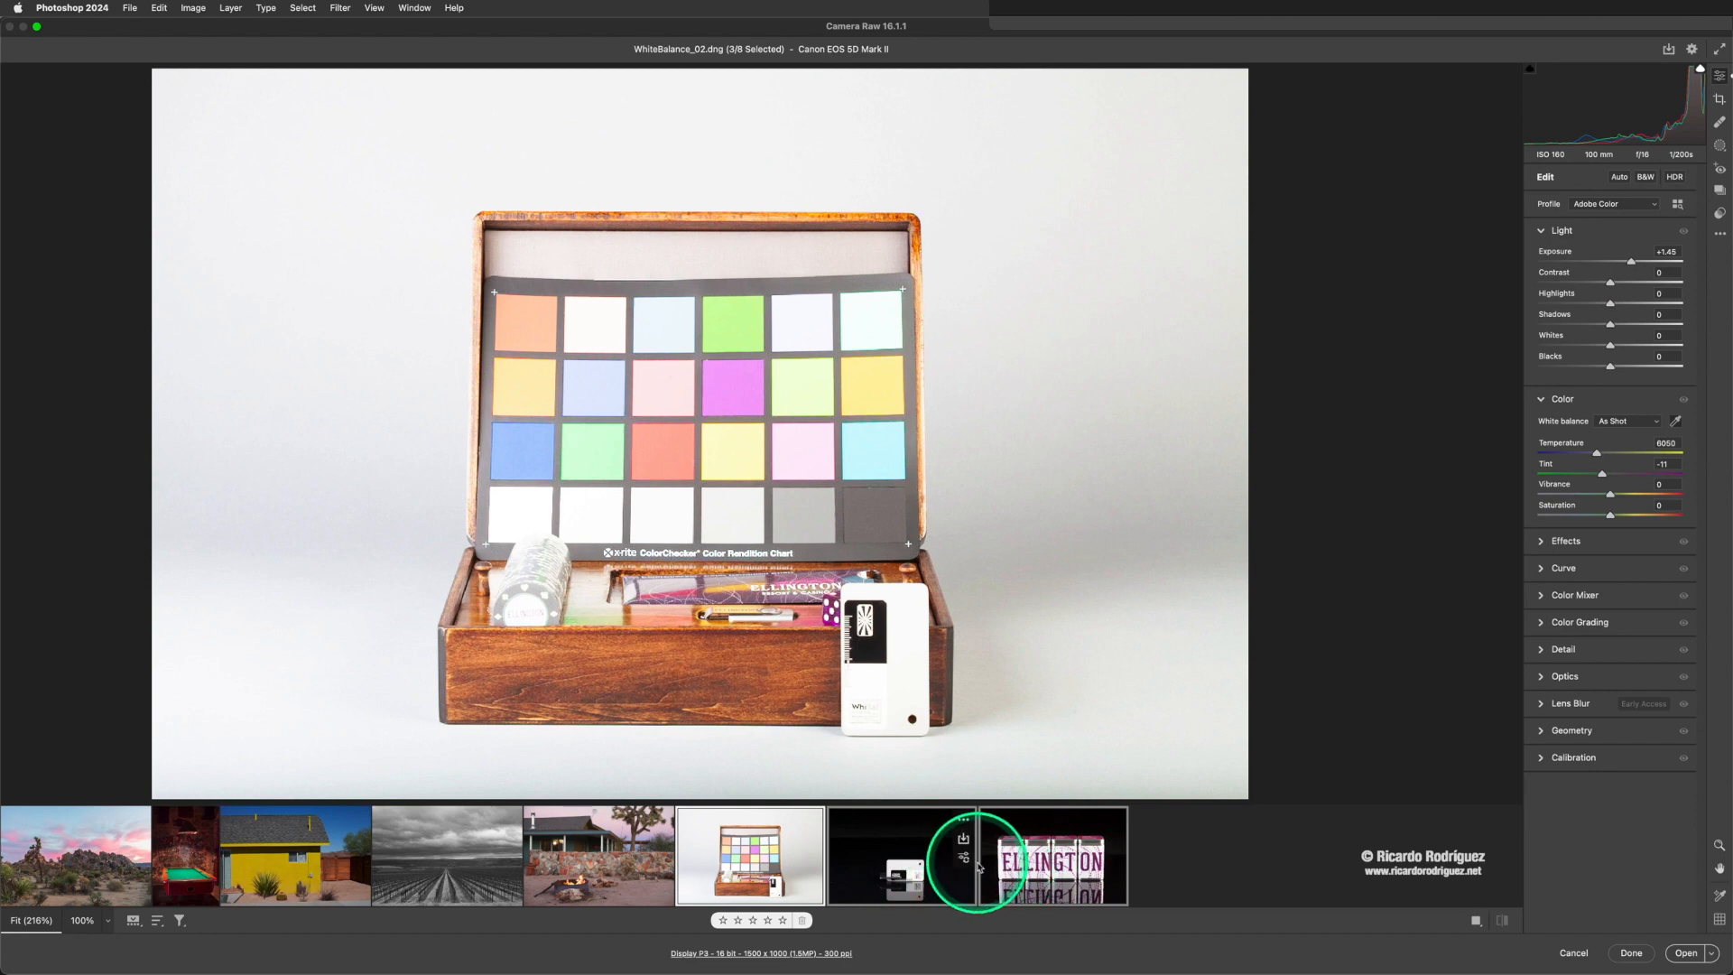
pyautogui.hscroll(1, 1327, 596)
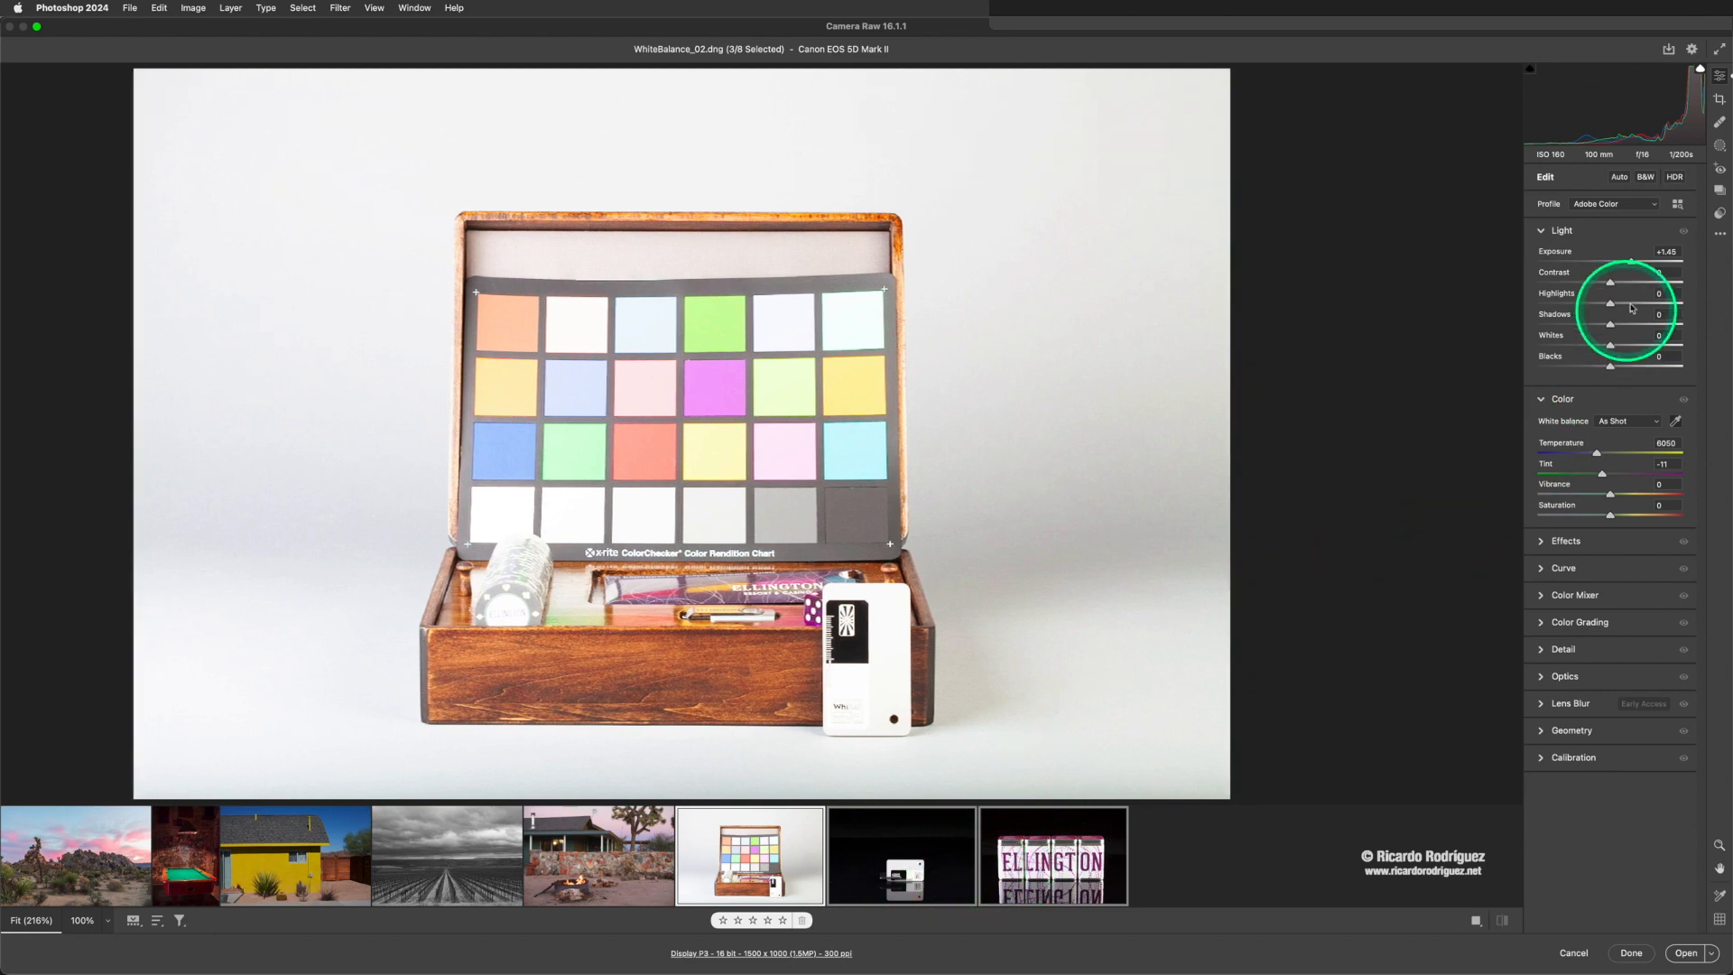
pyautogui.doubleClick(1632, 263)
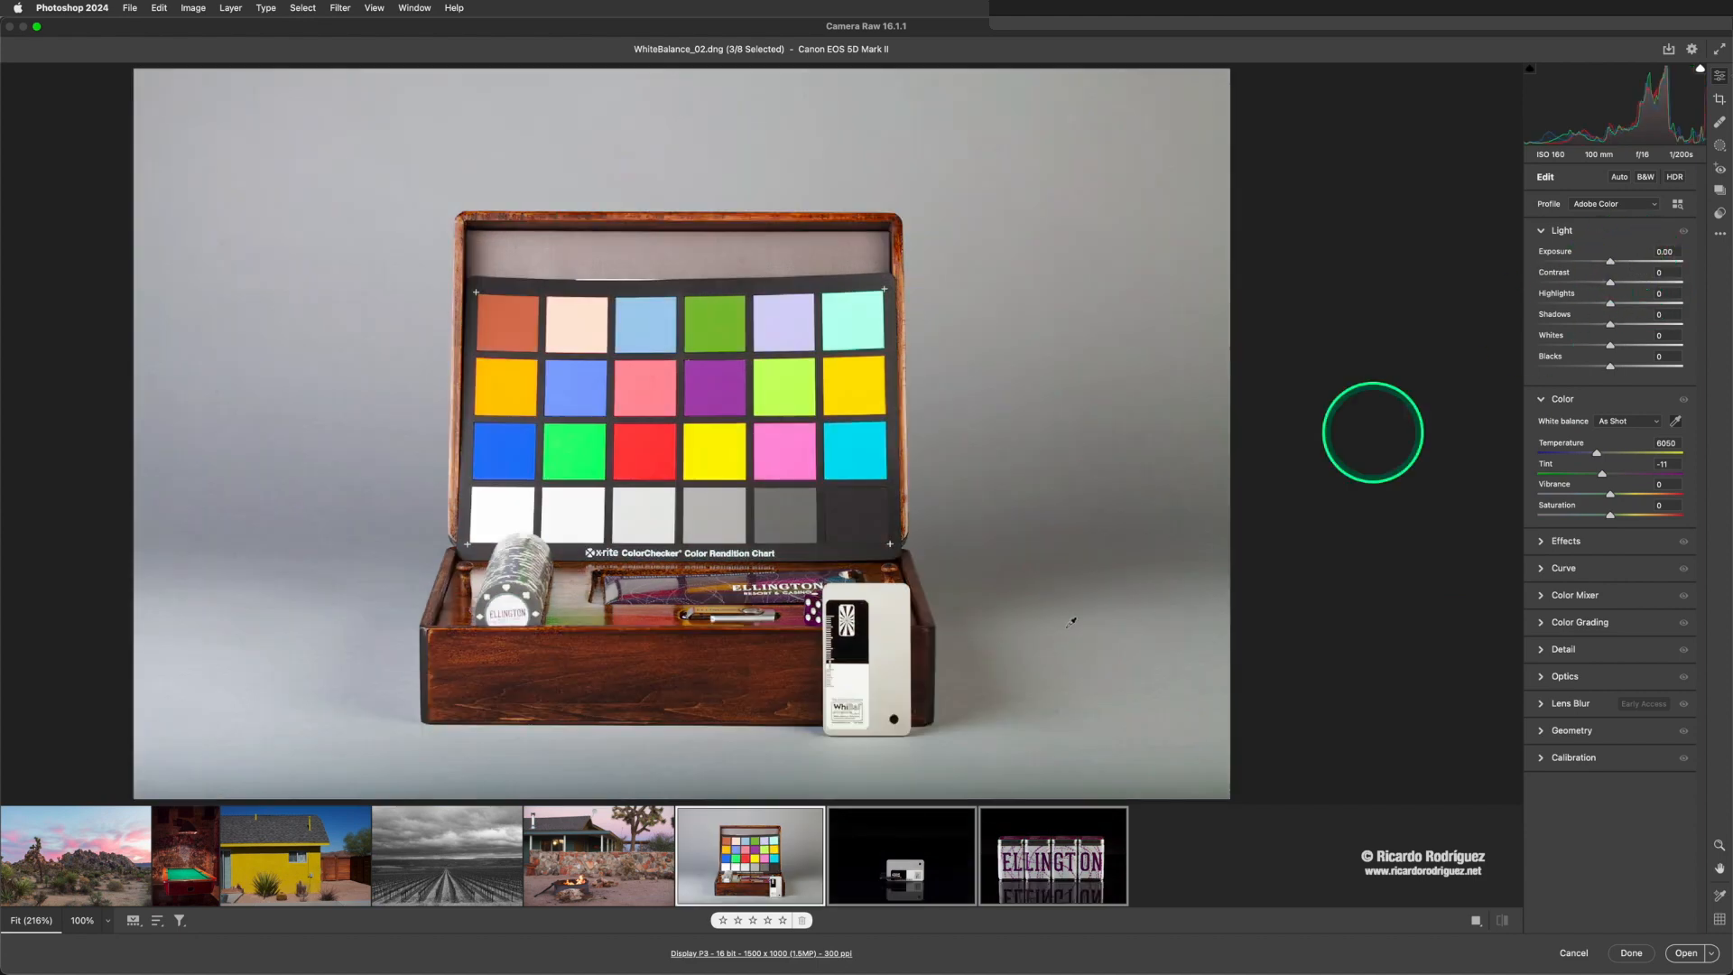
# - Select only WhiteBalance_02.dng and set its white balance by sampling the light gray area of the WhiBal card with the White Balance tool
pyautogui.click(736, 857)
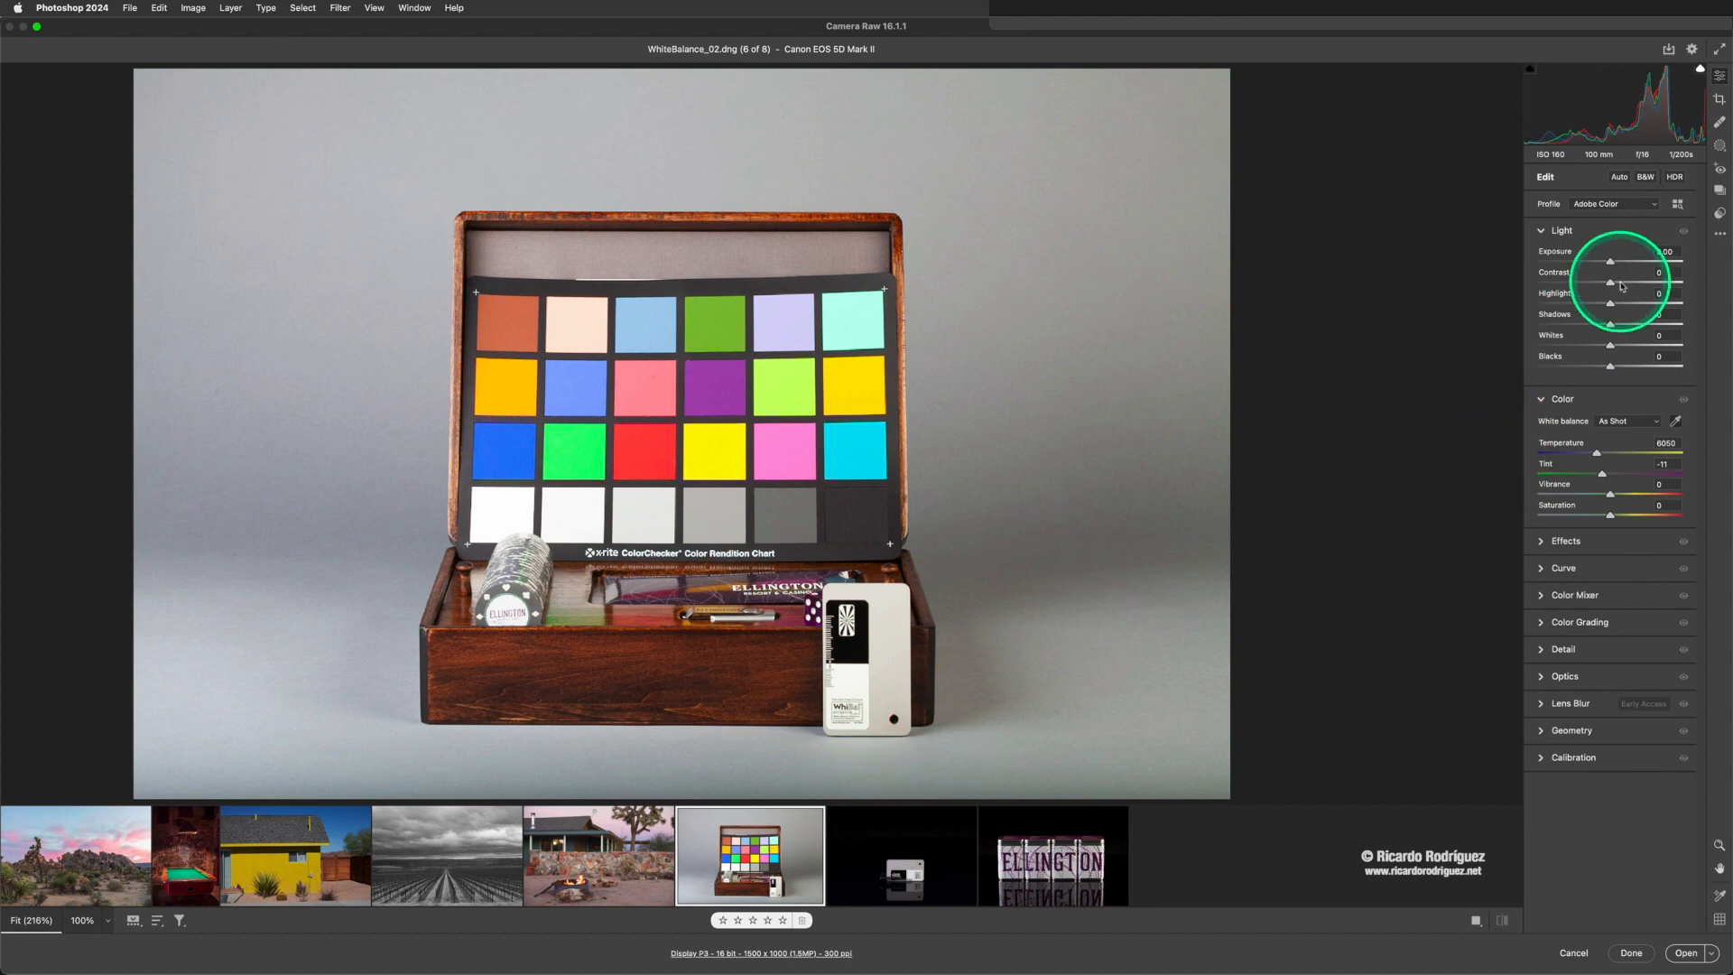
pyautogui.click(1598, 403)
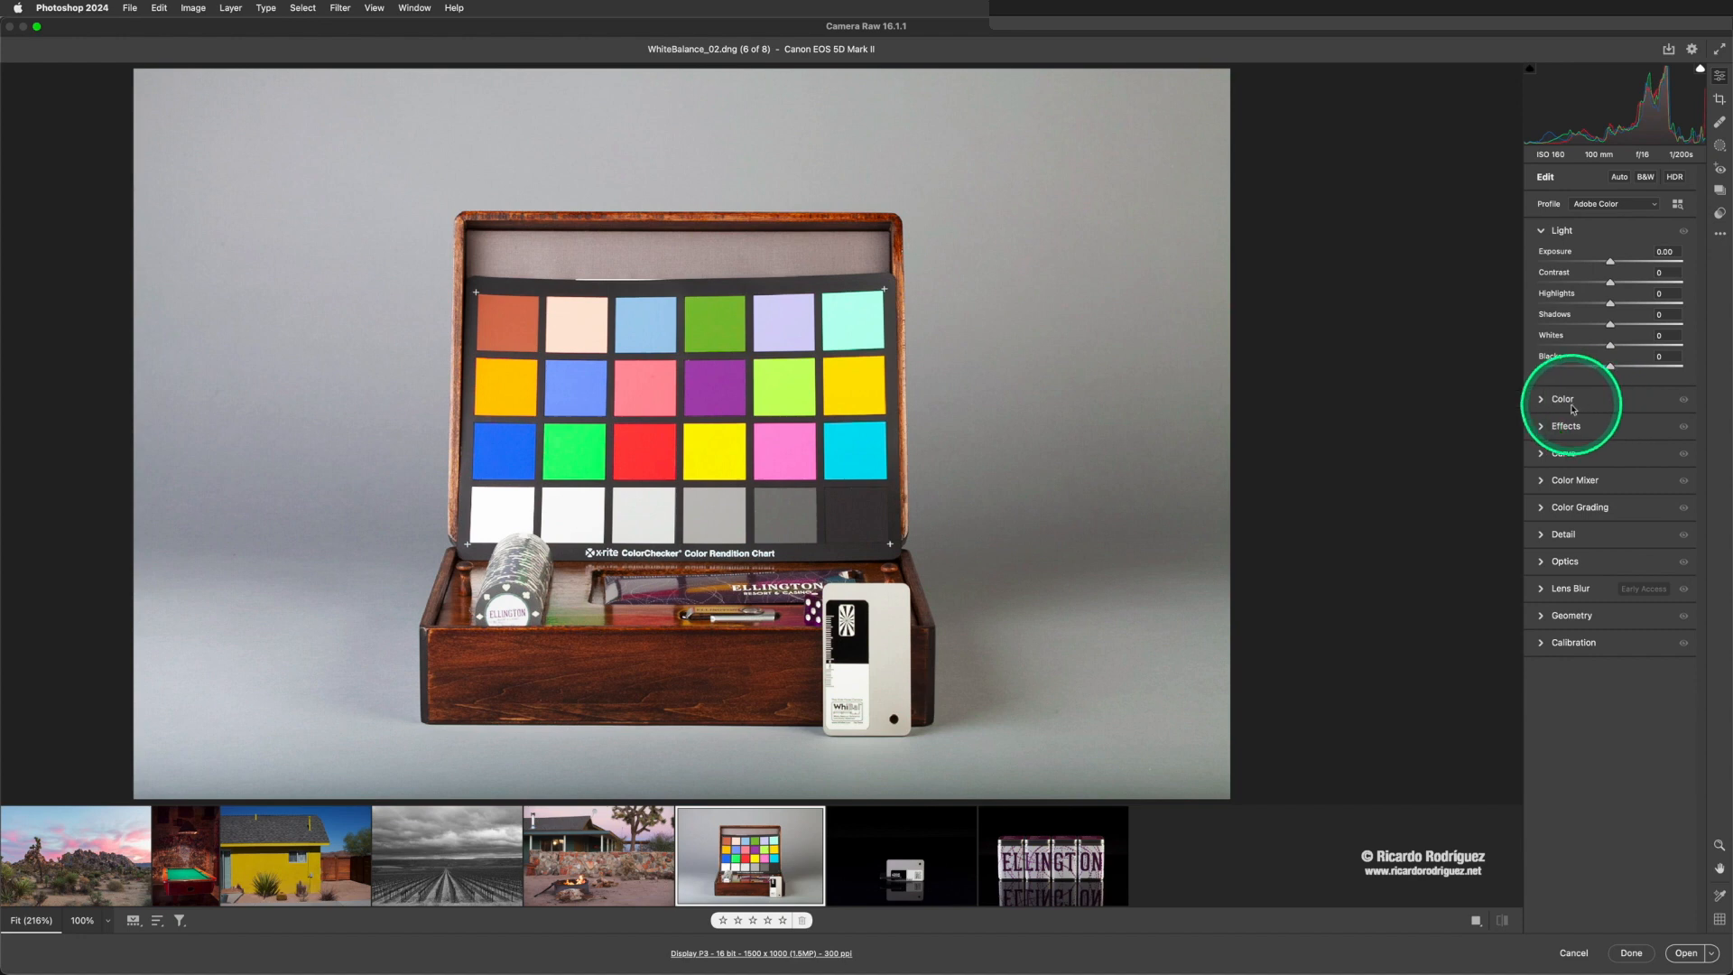
pyautogui.click(1596, 400)
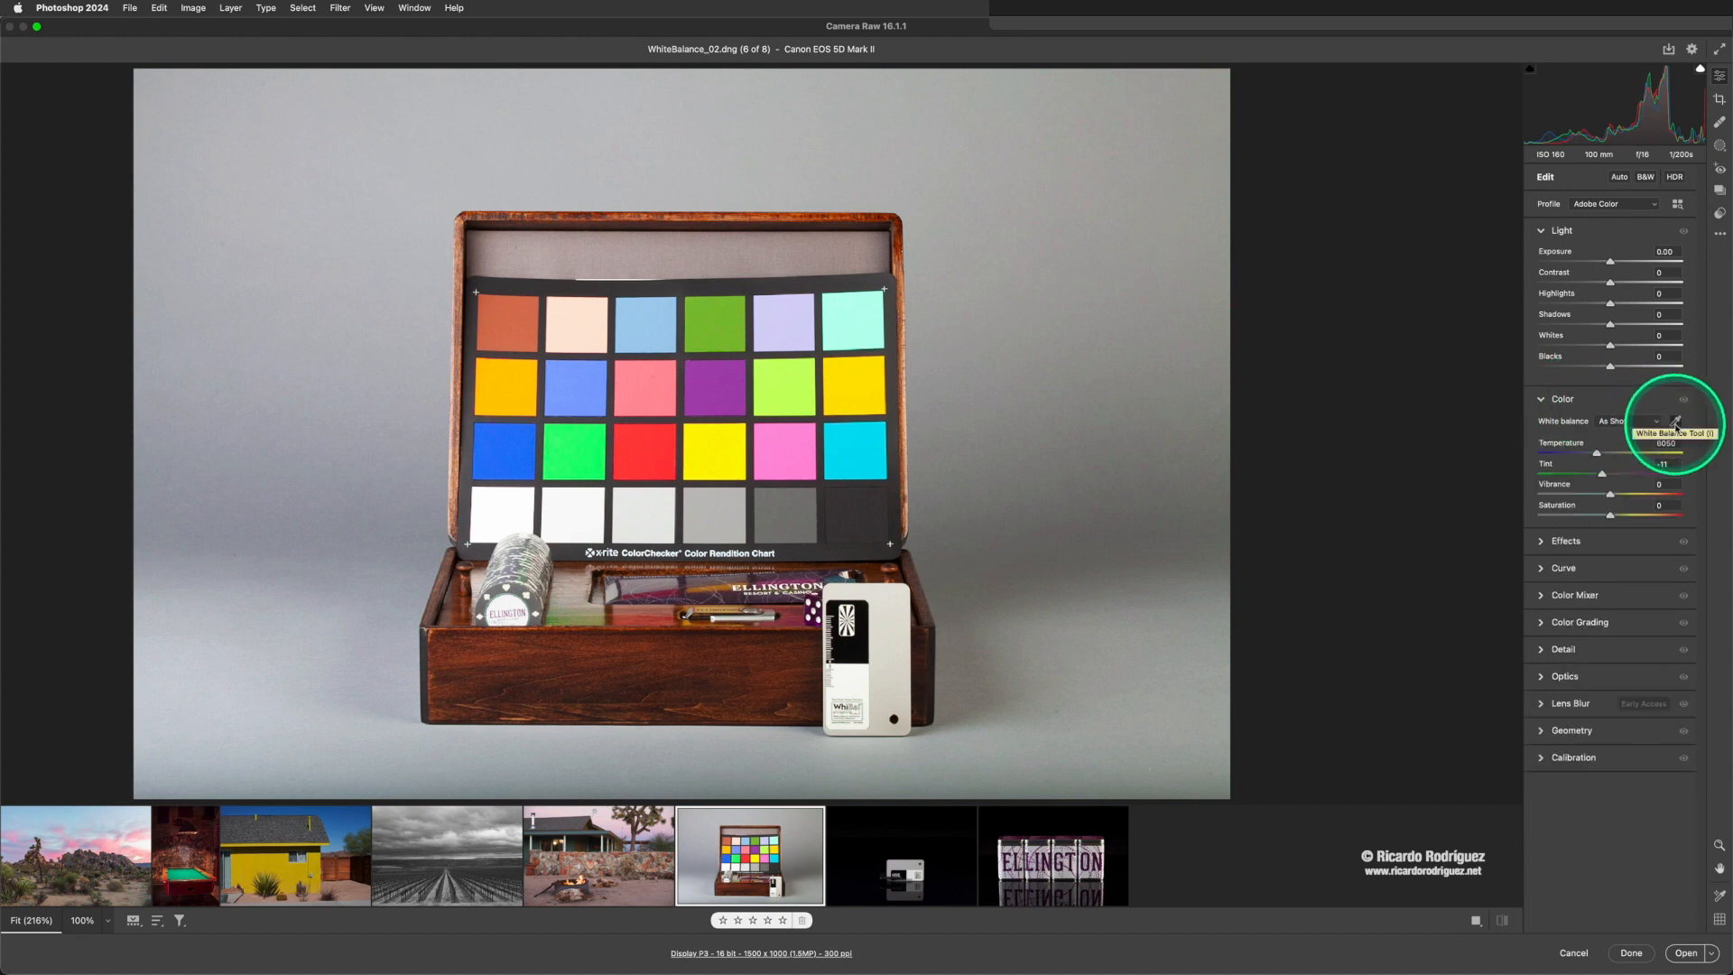
pyautogui.click(1675, 421)
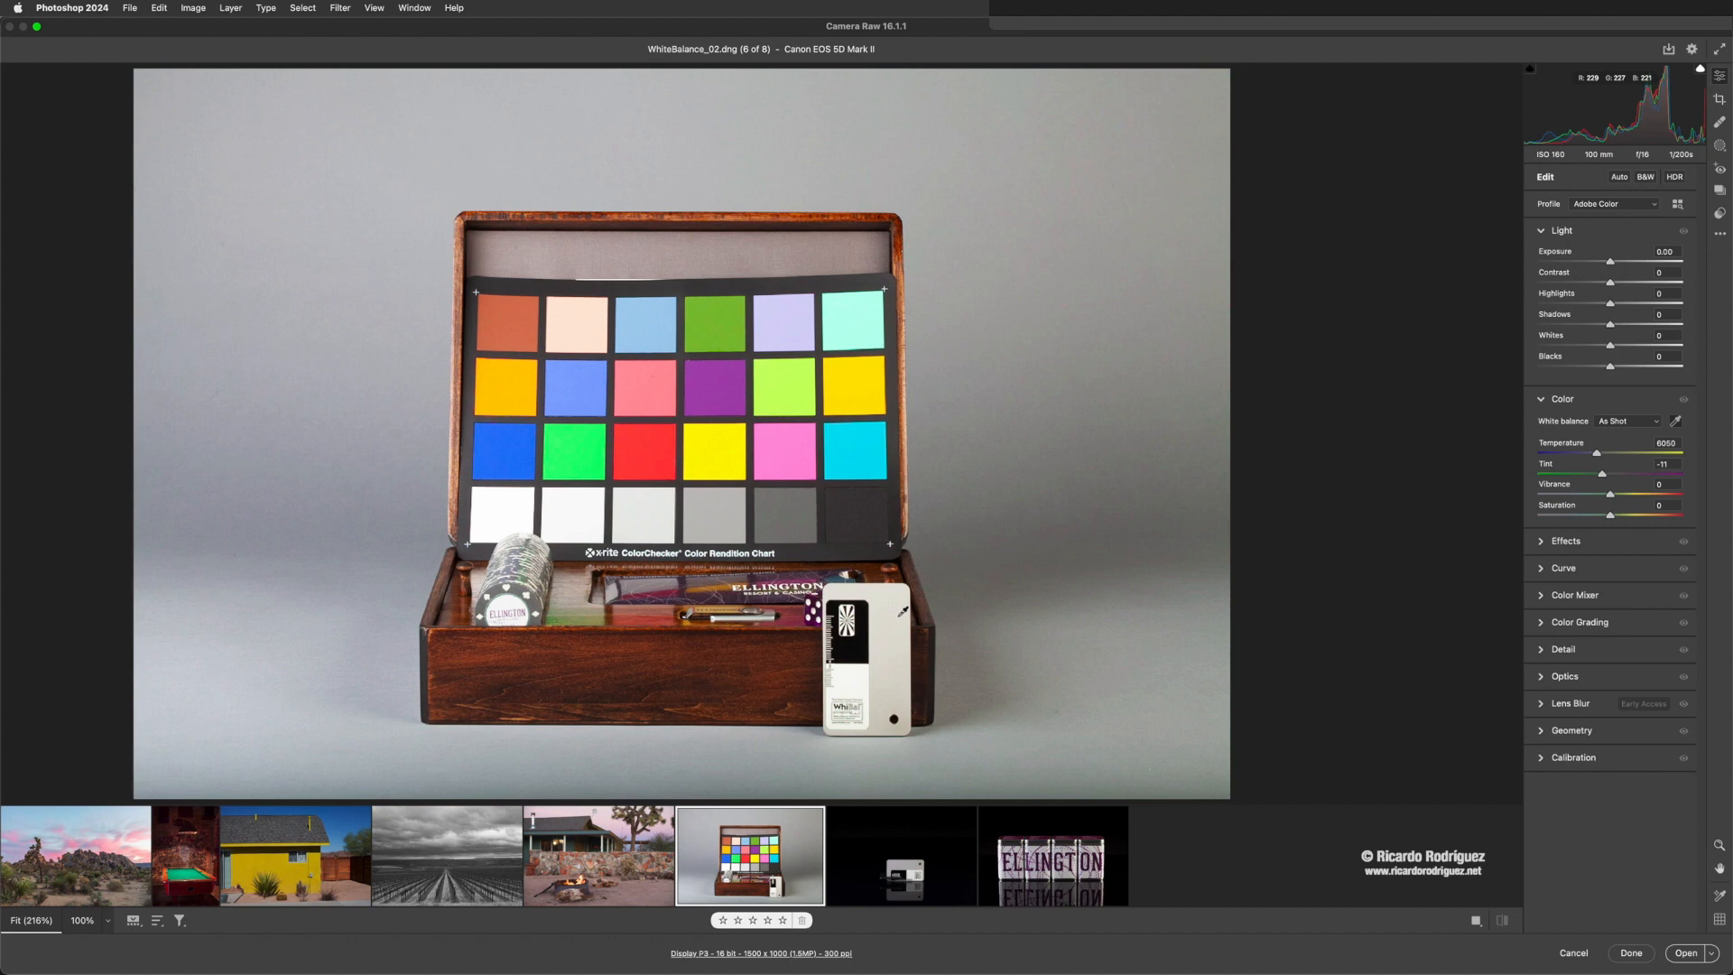
pyautogui.click(899, 614)
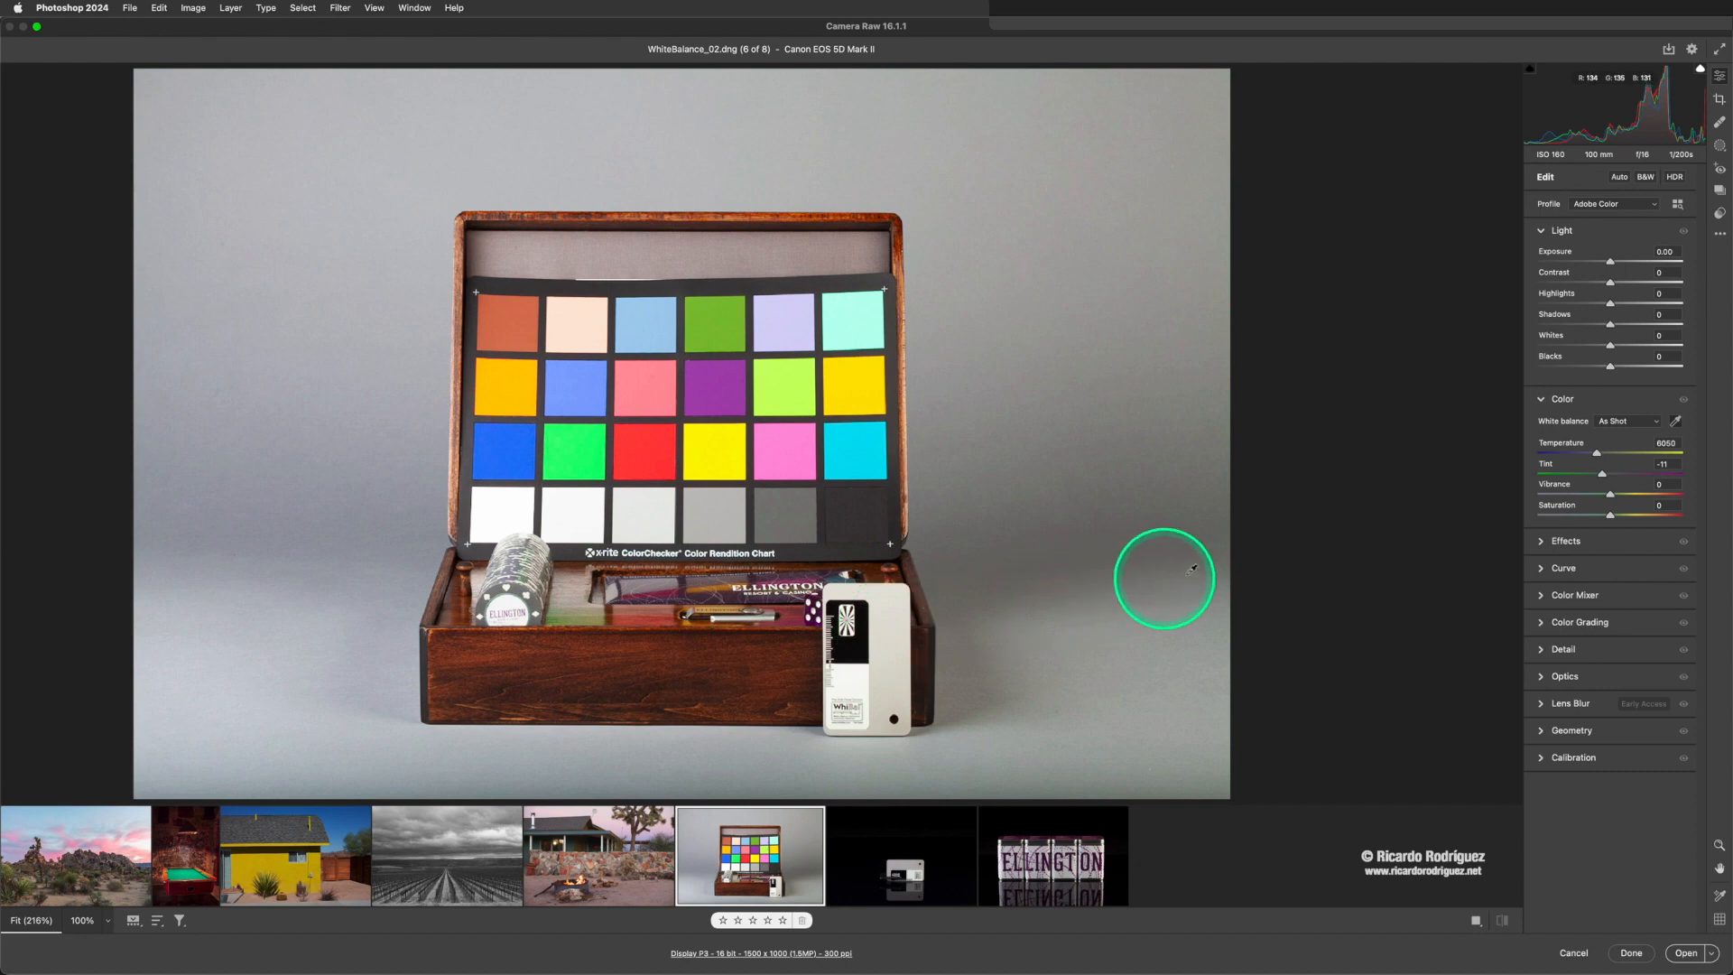
pyautogui.click(889, 614)
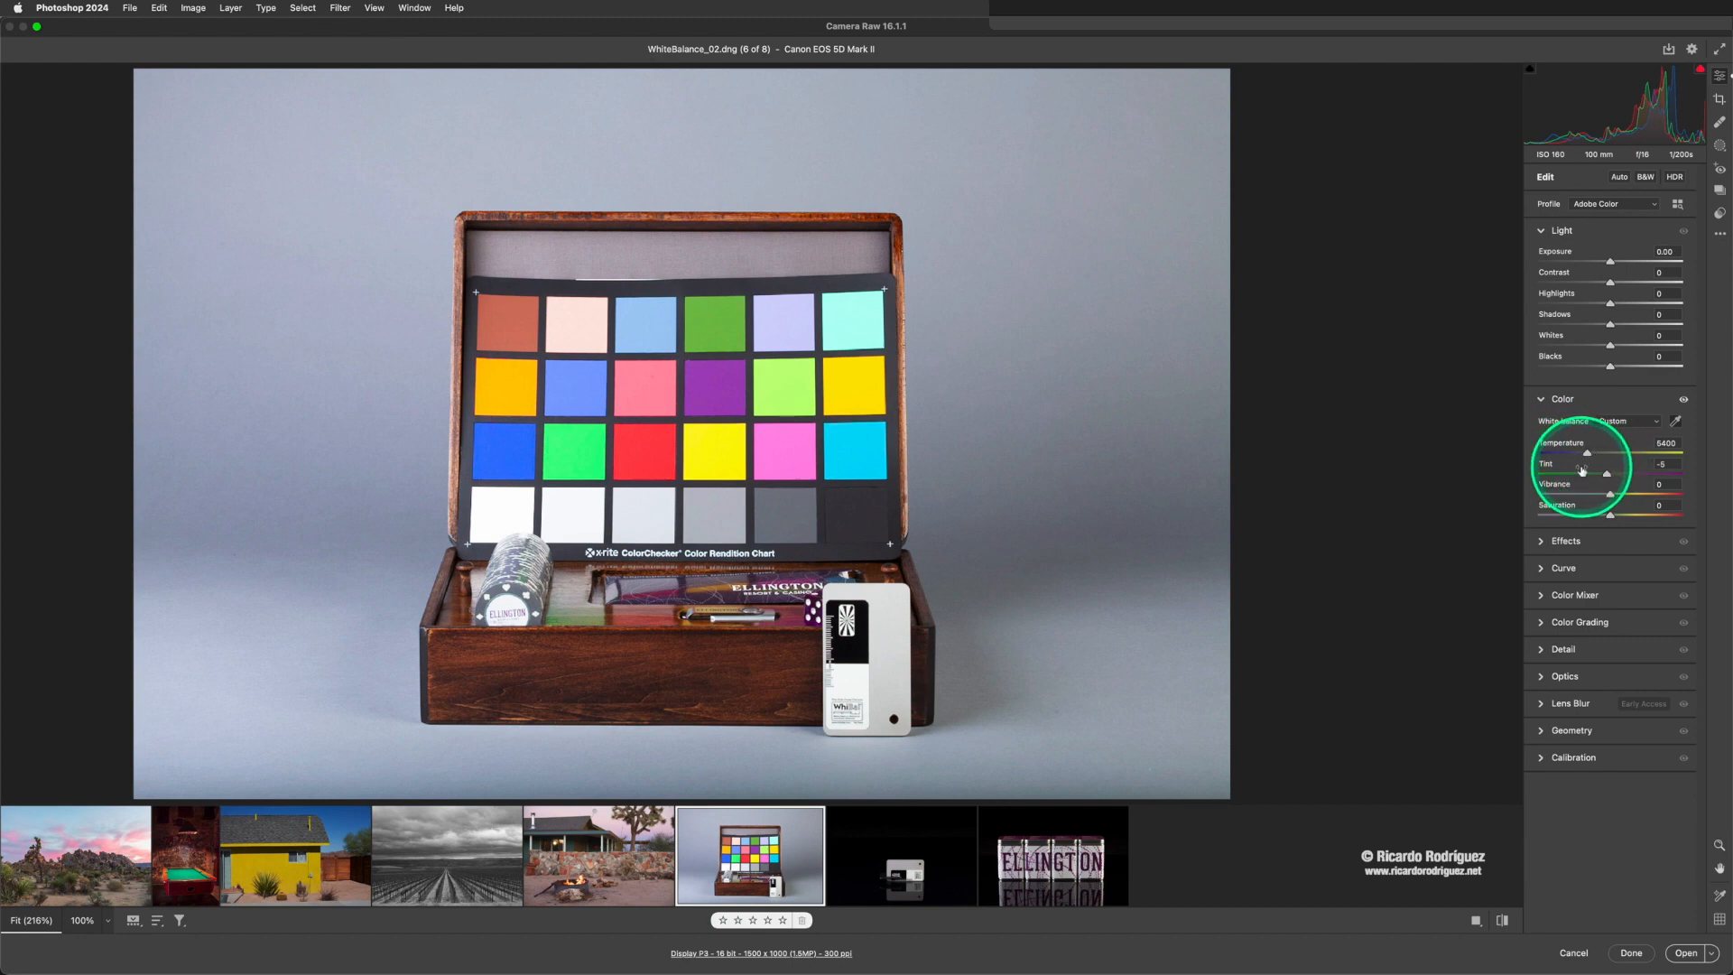
# - View WhiteBalance_04.dng and examine the white label areas of the tins with the White Balance tool
pyautogui.press('i')
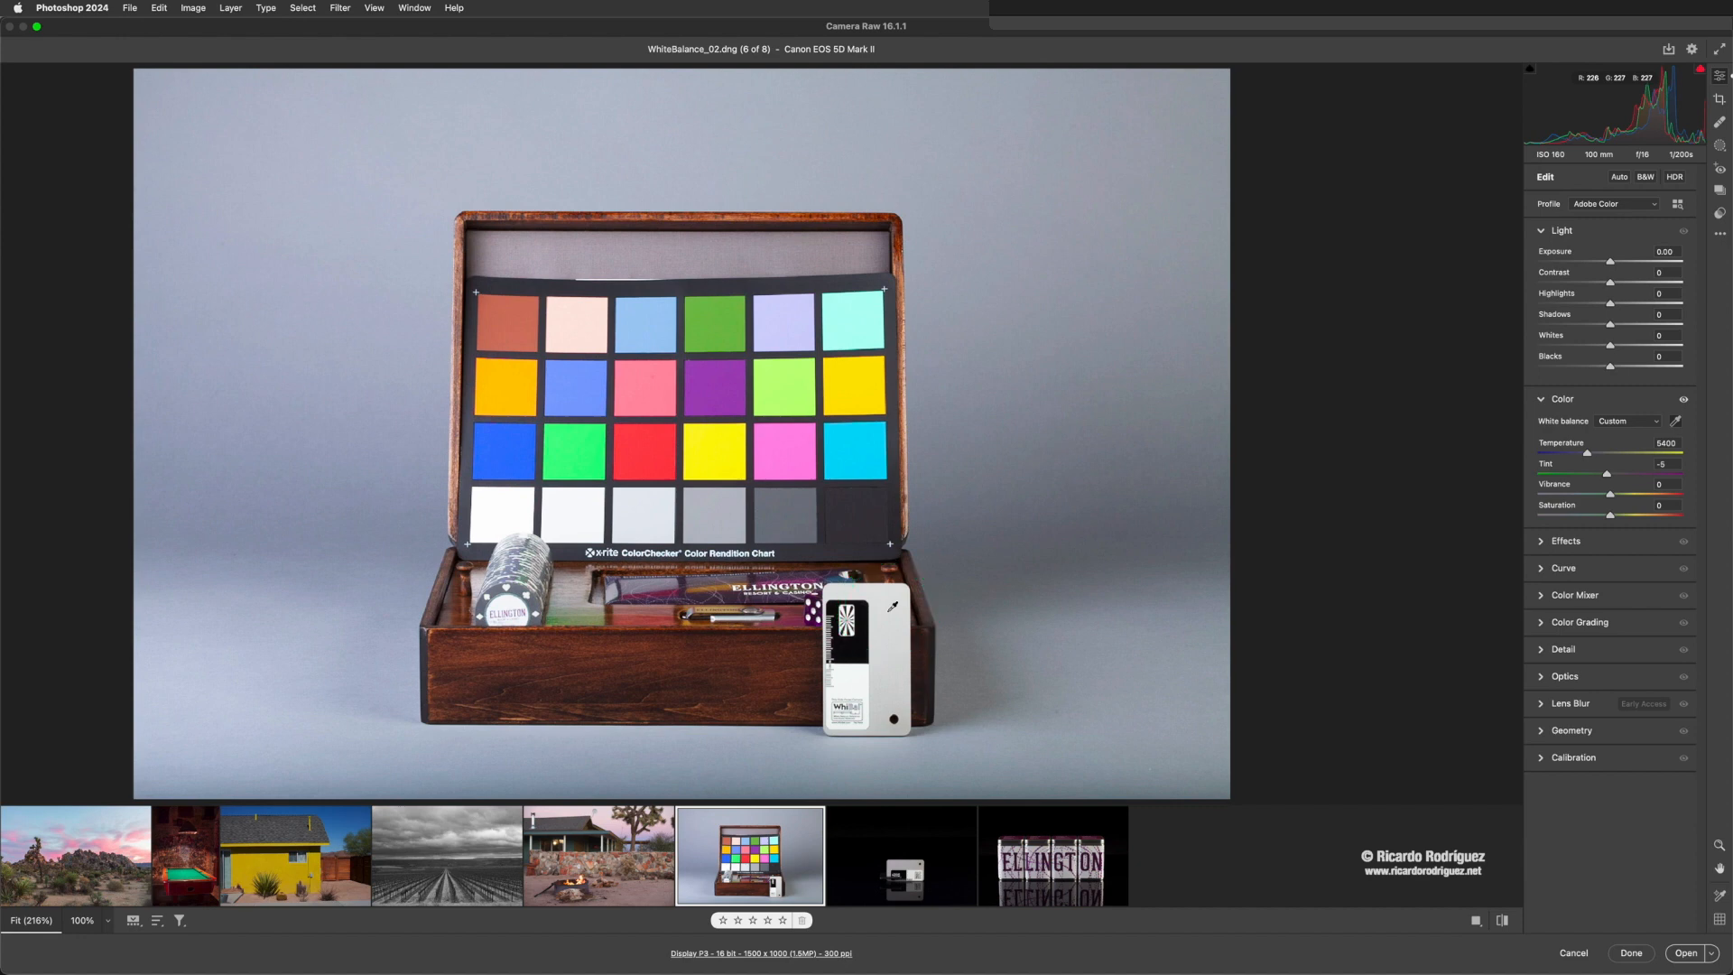
pyautogui.click(1060, 862)
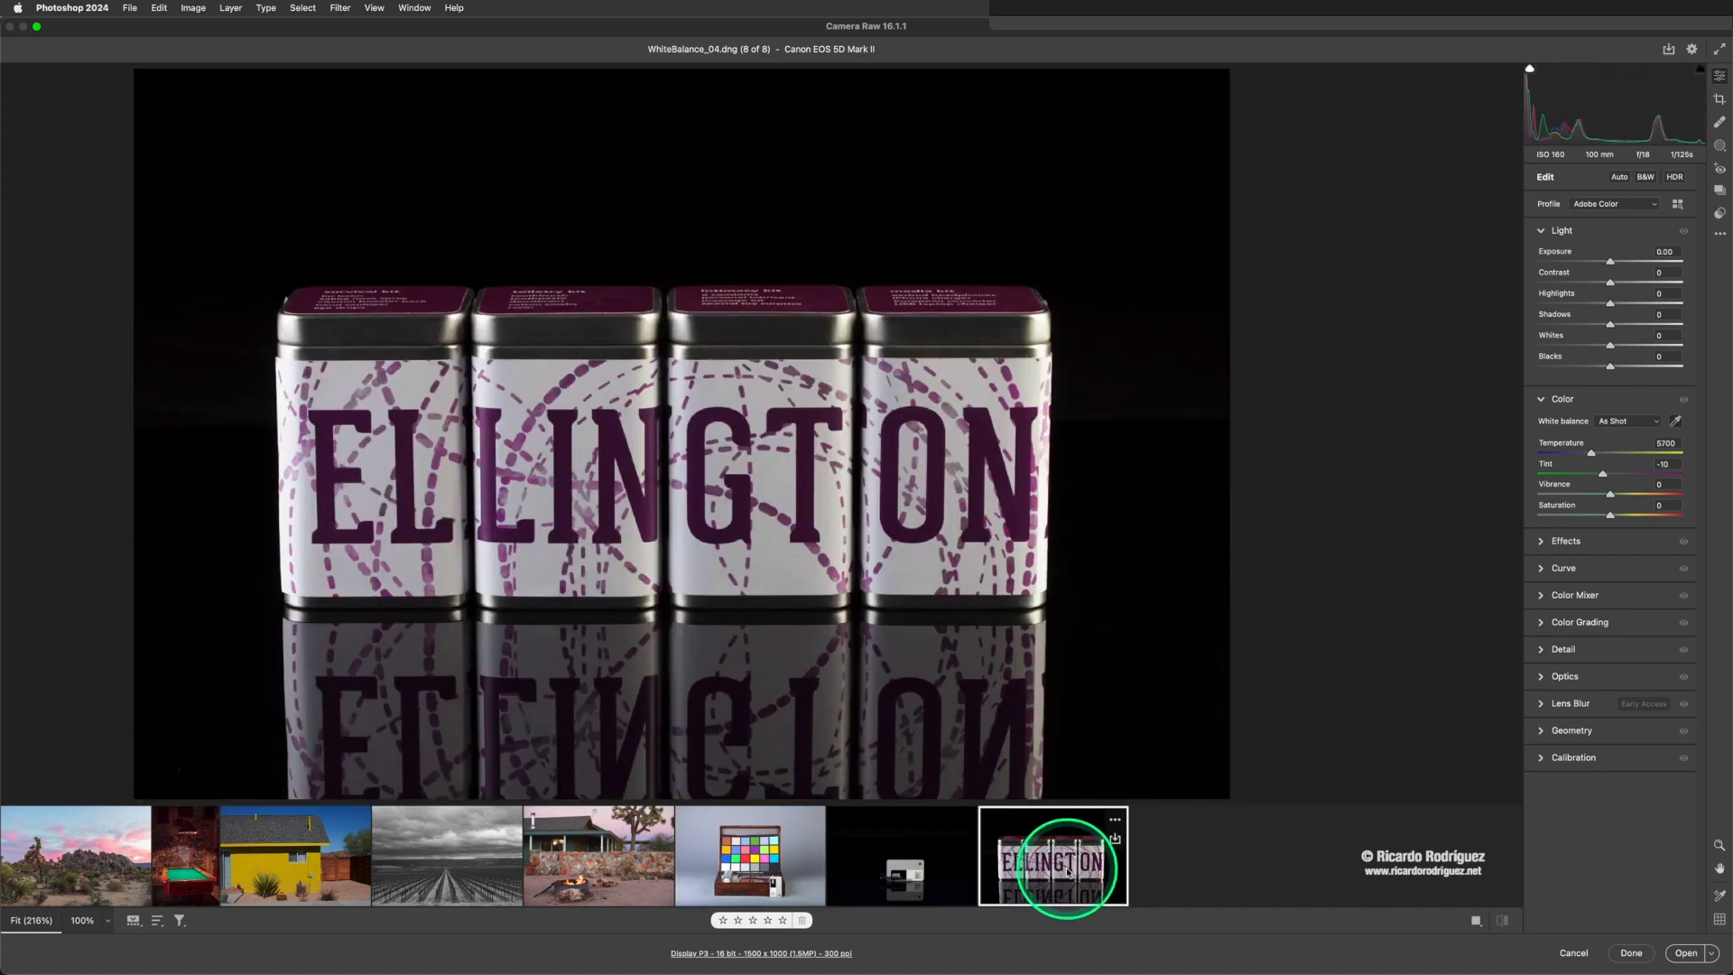
pyautogui.click(1000, 824)
pyautogui.click(754, 584)
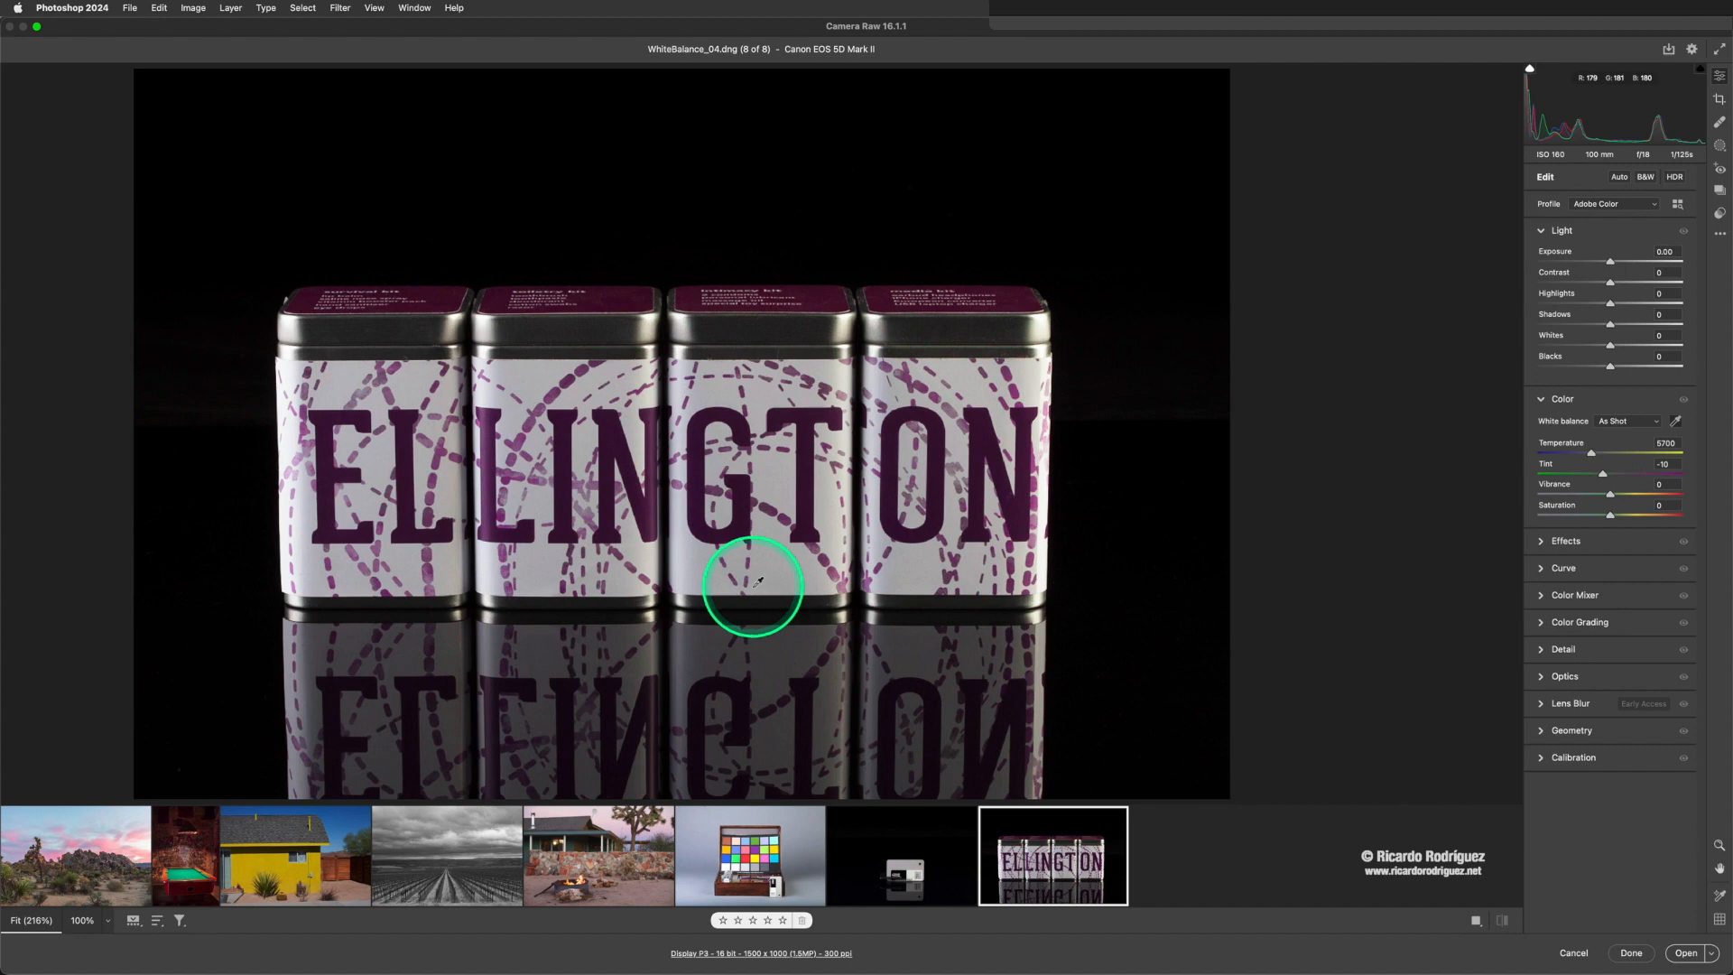
# - Resample the WhiBal card's gray in WhiteBalance_02.dng, and set Exposure to +0.15, Highlights to -22, Shadows to +3 and Whites to -16
pyautogui.click(782, 870)
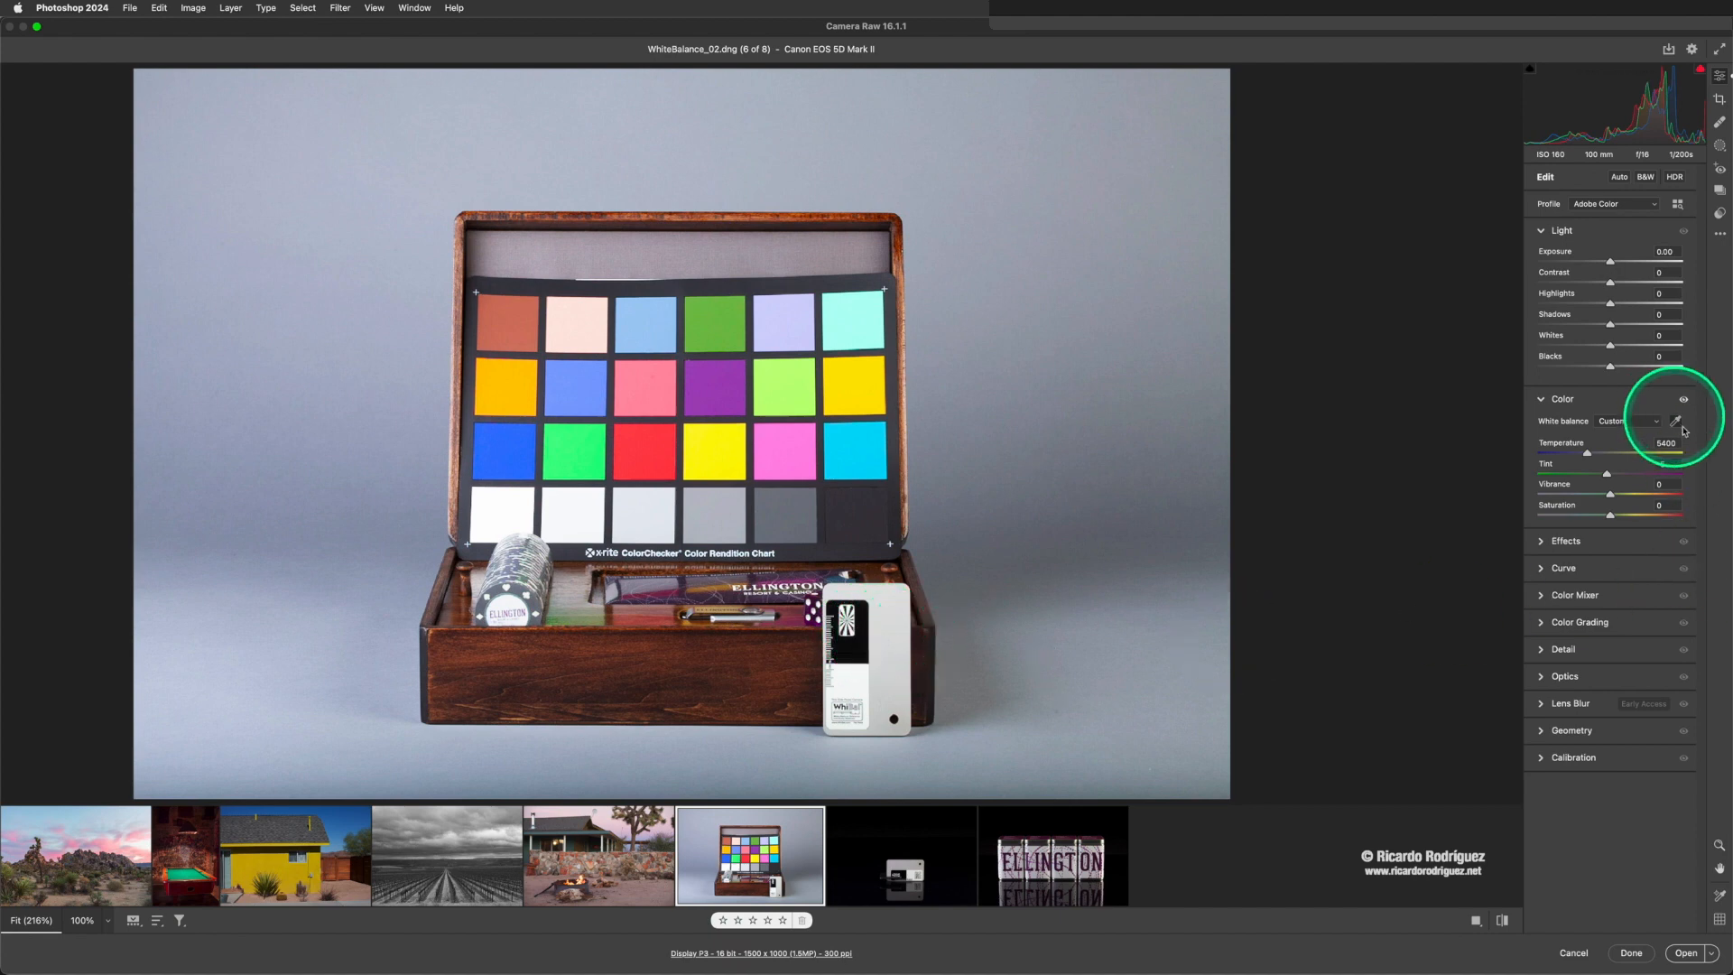
pyautogui.click(894, 616)
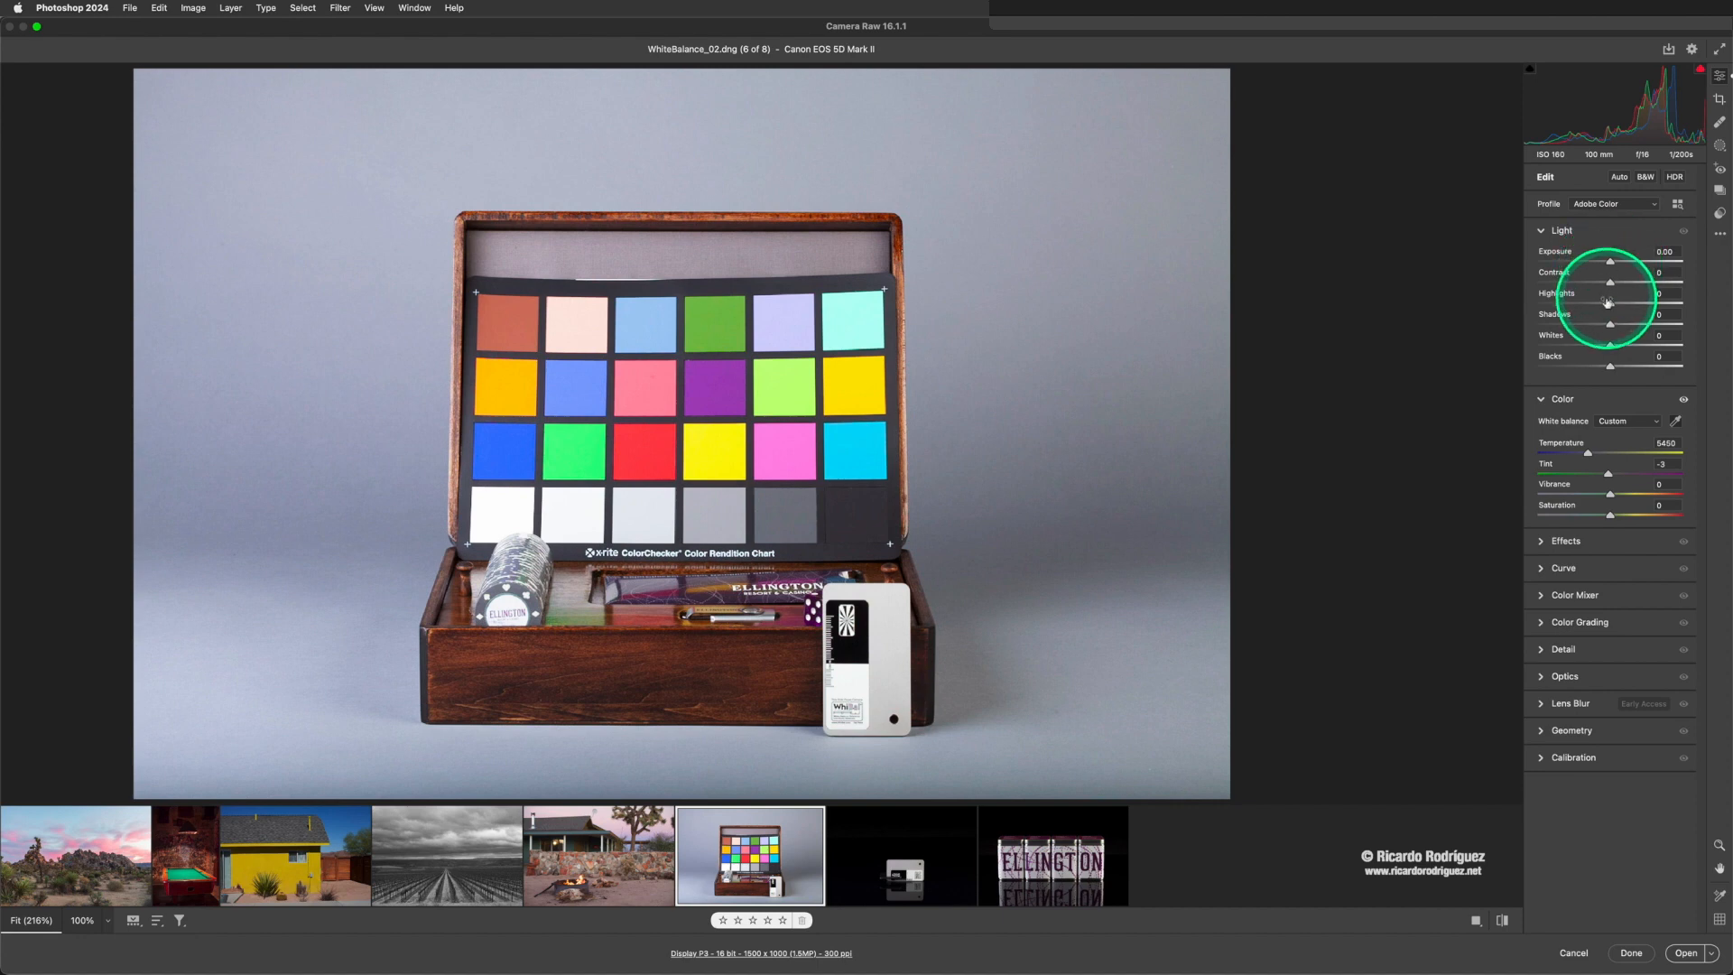
pyautogui.moveTo(1610, 304); pyautogui.dragTo(1616, 264)
pyautogui.moveTo(1608, 327); pyautogui.dragTo(1598, 347)
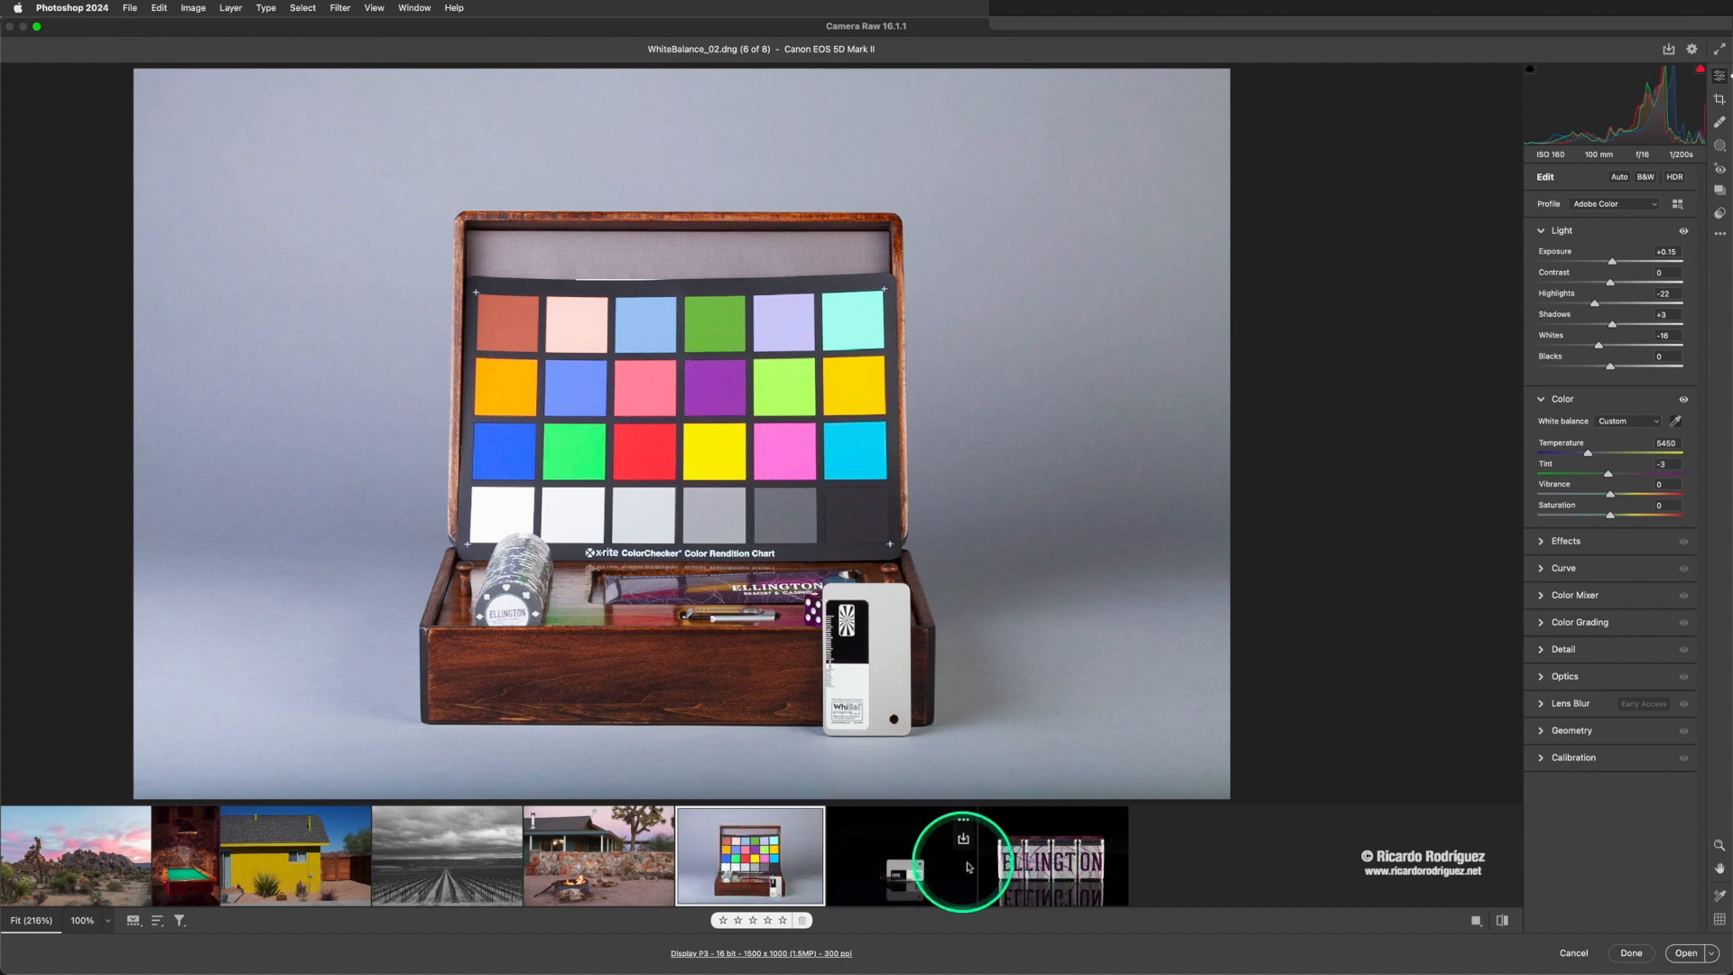
# - Select the last three photos with WhiteBalance_02.dng as the main one and synchronize its settings using the Default subset
pyautogui.keyDown('shift'); pyautogui.click(1032, 860); pyautogui.keyUp('shift')
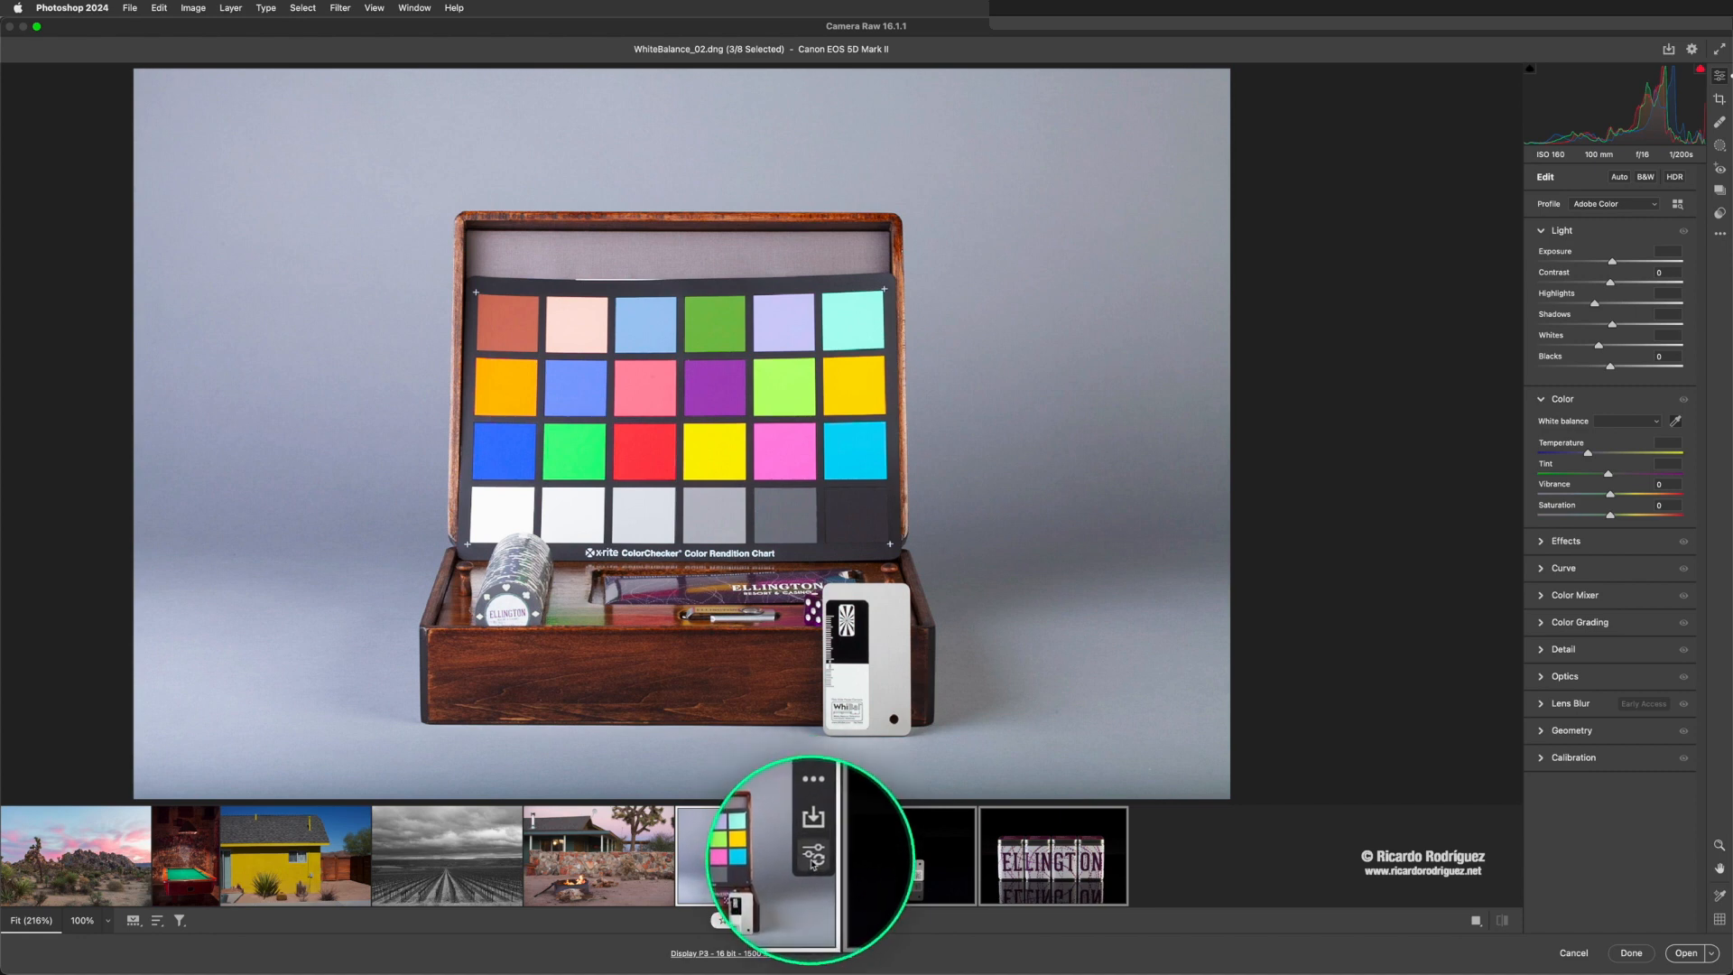
pyautogui.click(813, 861)
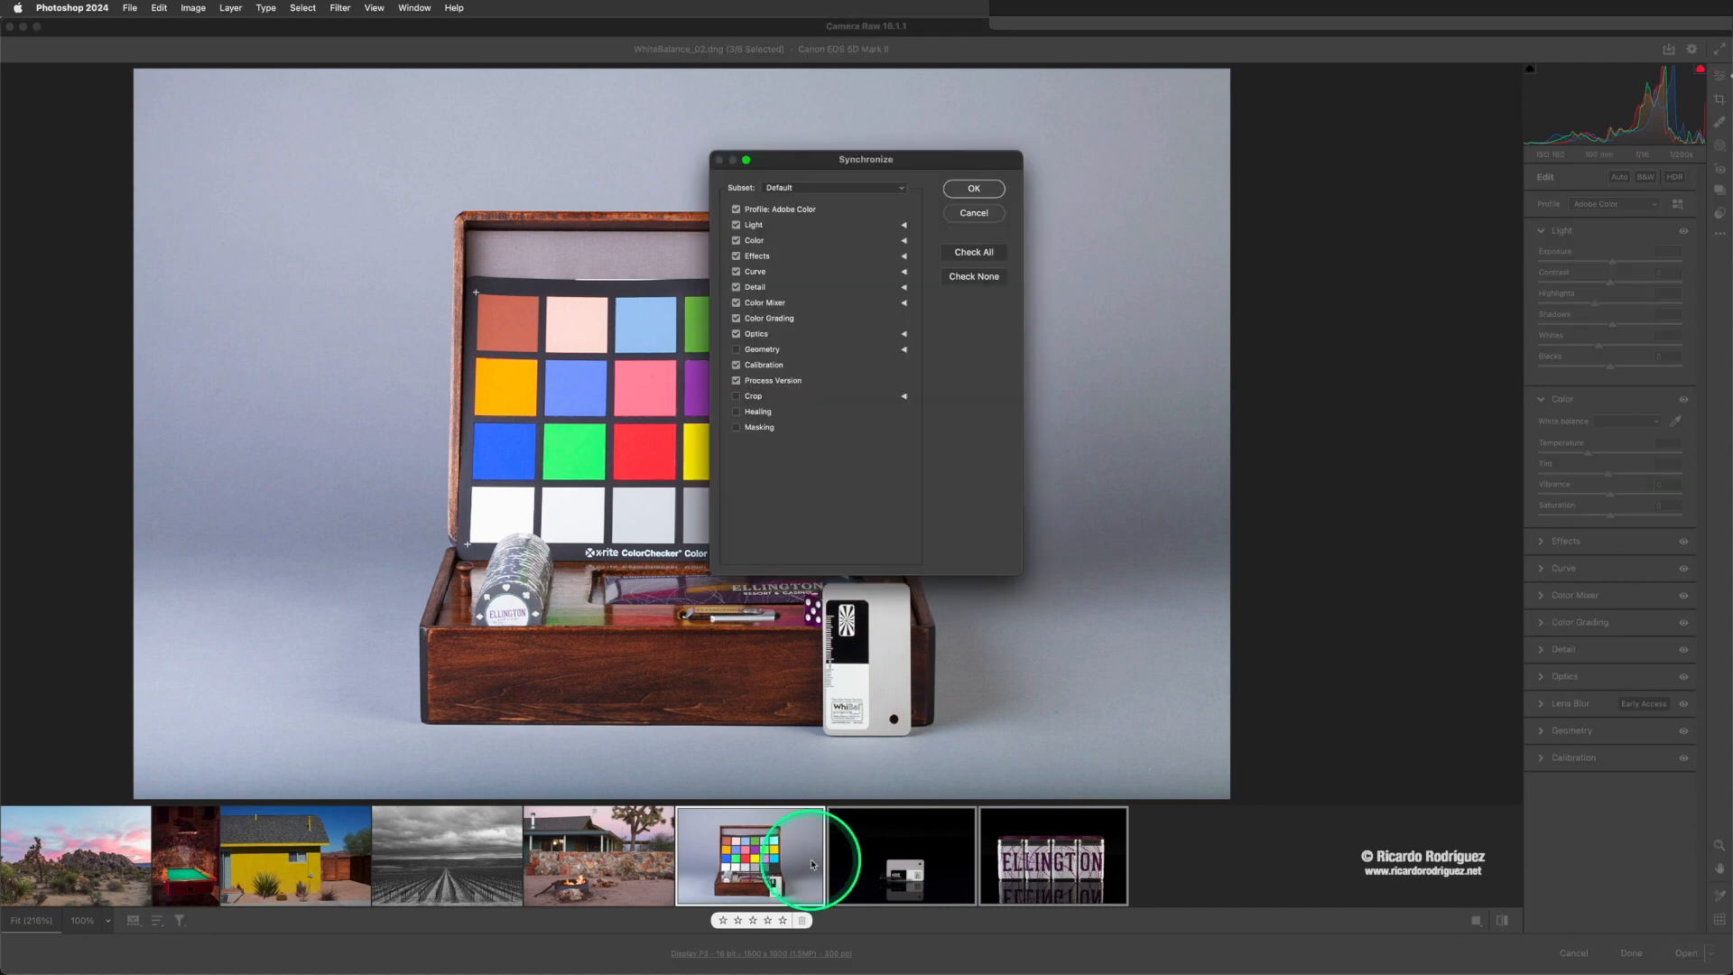
pyautogui.moveTo(849, 159); pyautogui.dragTo(763, 164)
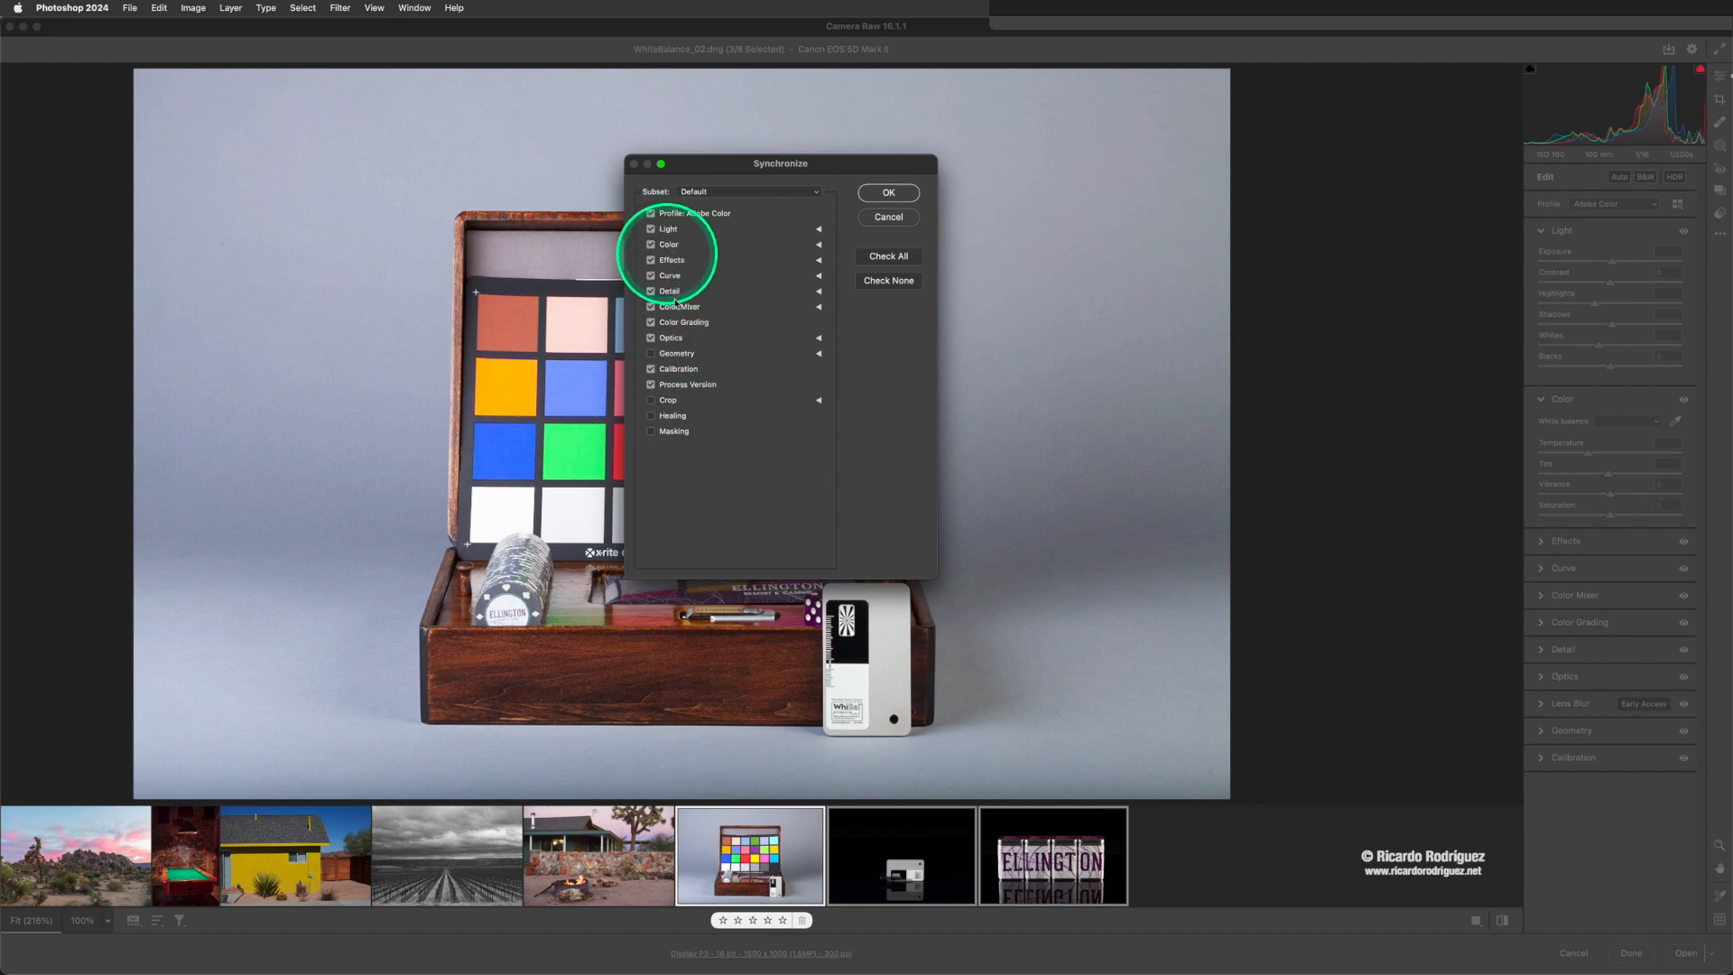
pyautogui.click(888, 194)
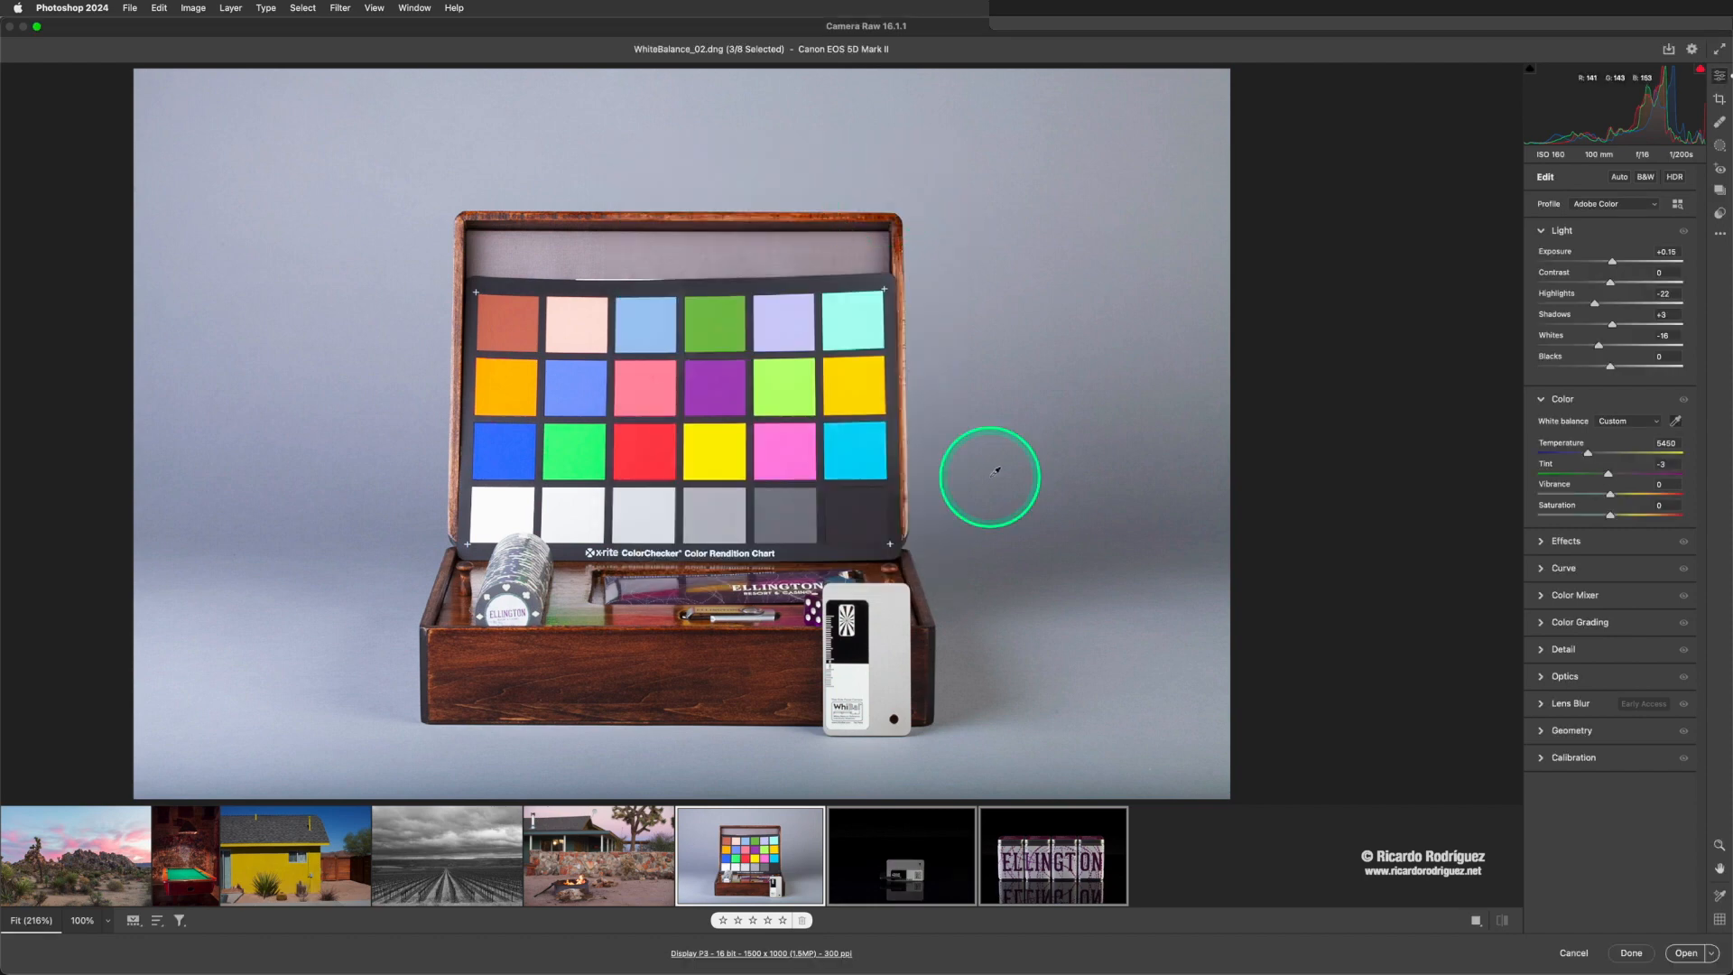
# - Check the synchronized settings on WhiteBalance_04.dng and return to WhiteBalance_02.dng
pyautogui.click(1029, 862)
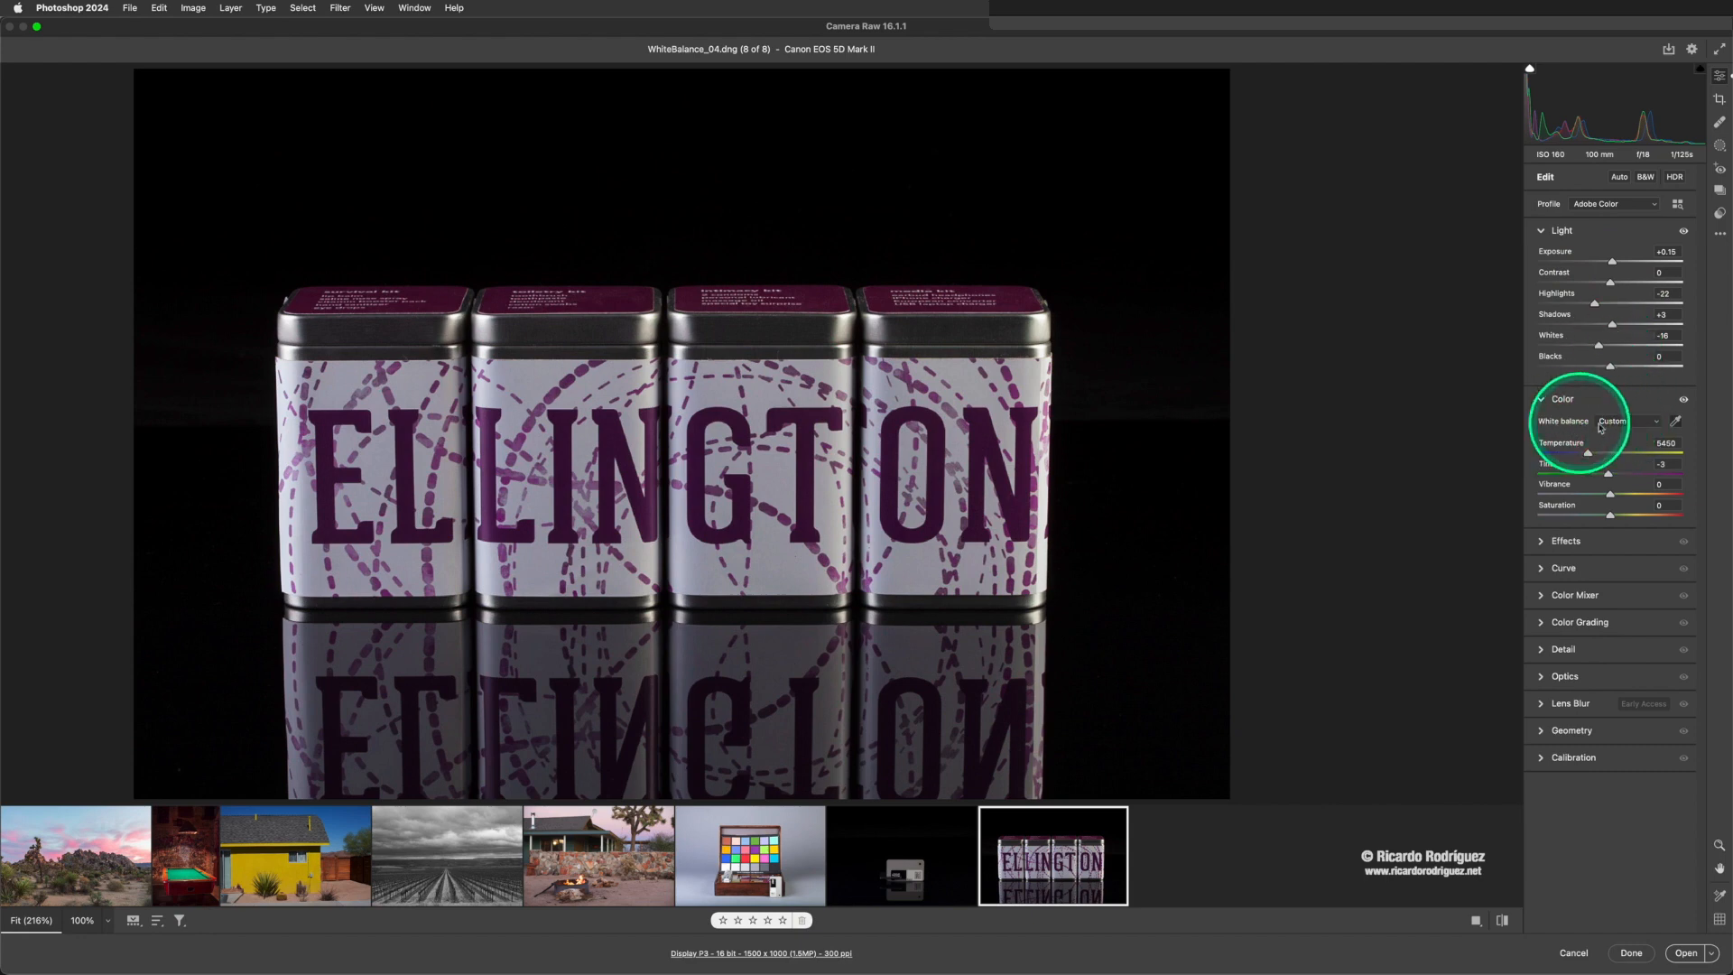
pyautogui.click(1674, 424)
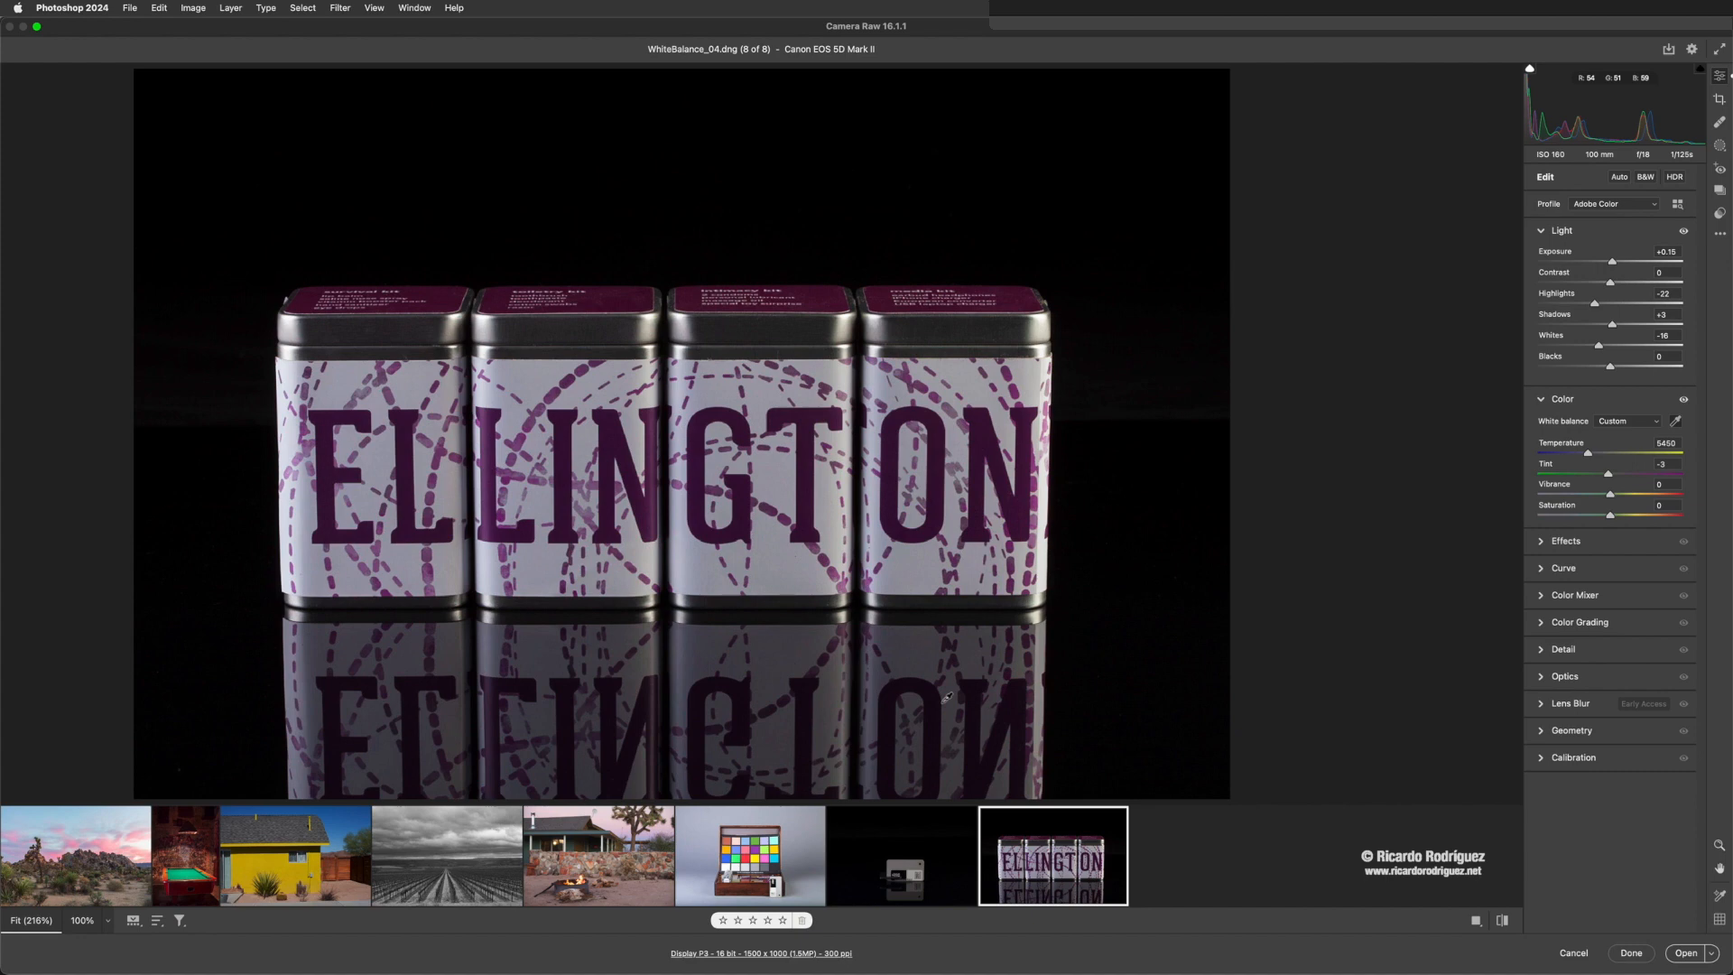
pyautogui.click(771, 849)
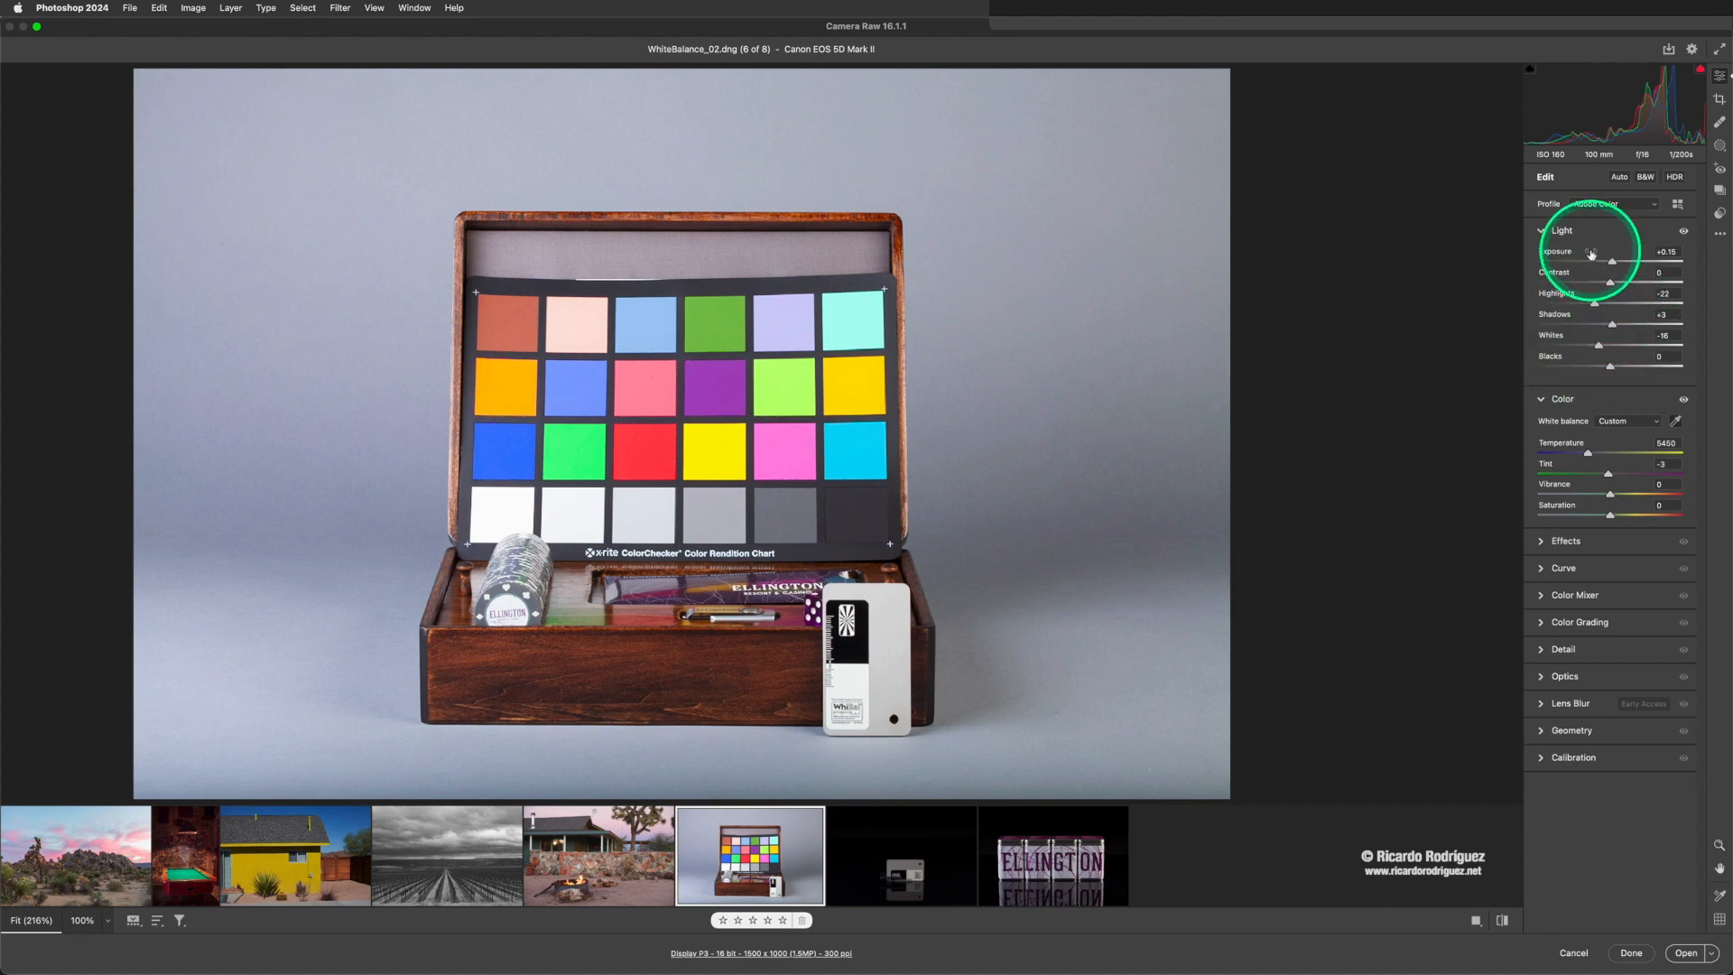
pyautogui.moveTo(1591, 254)
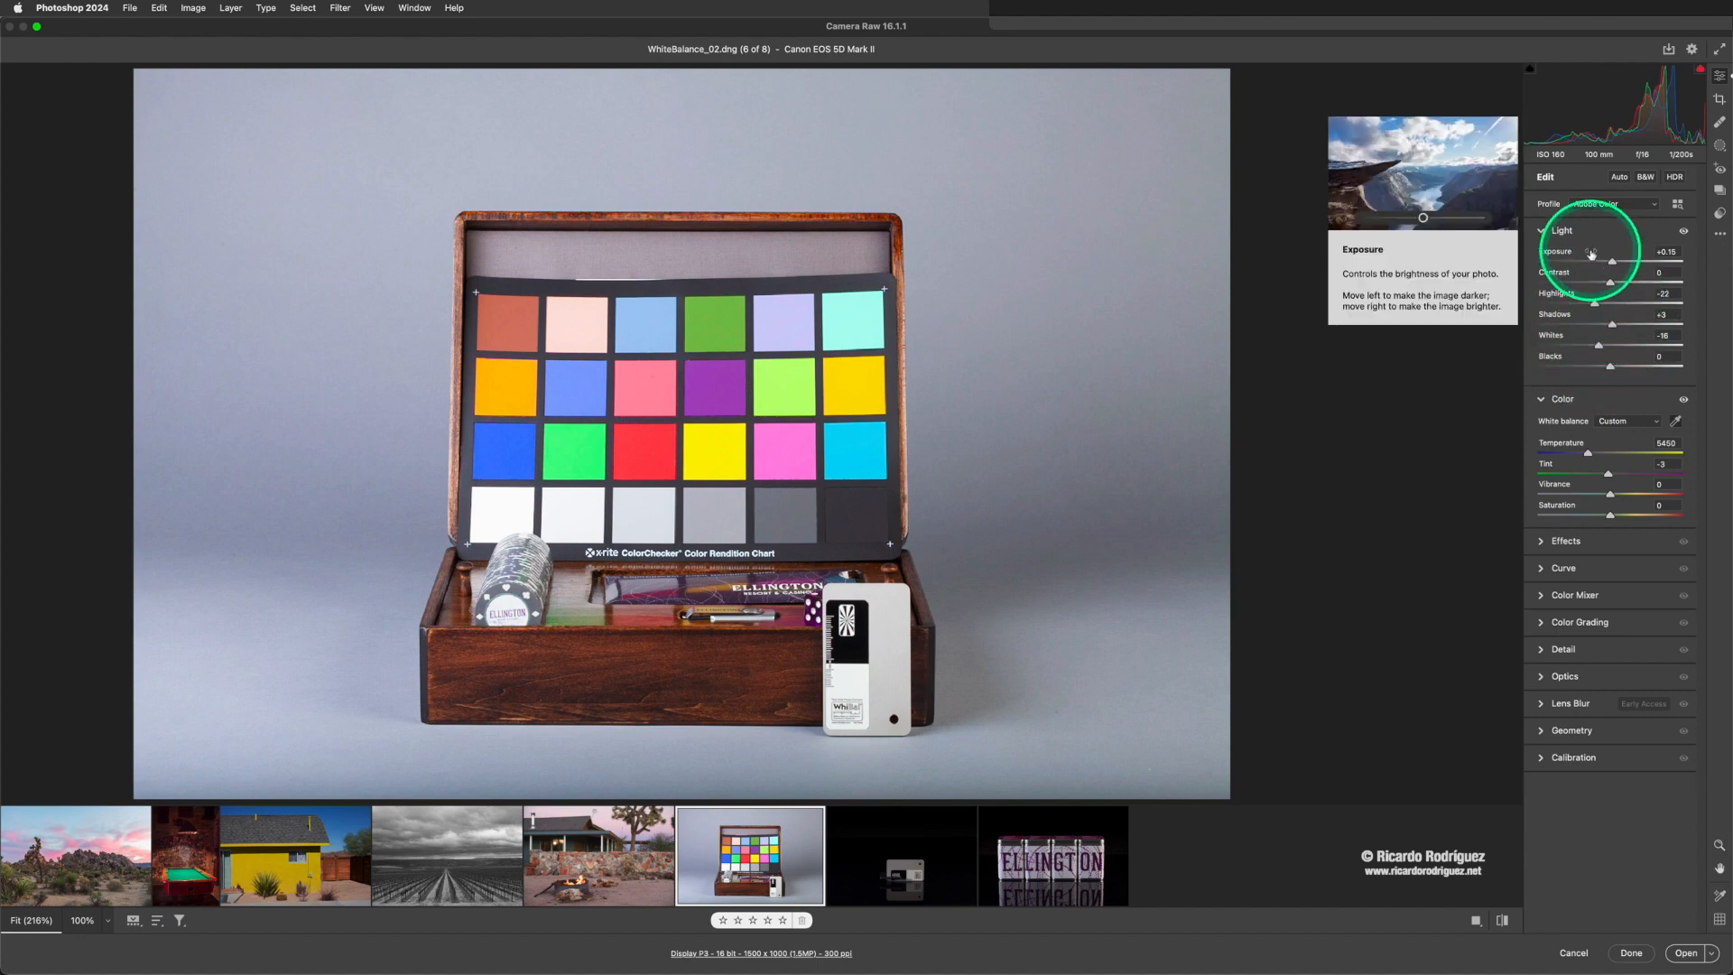